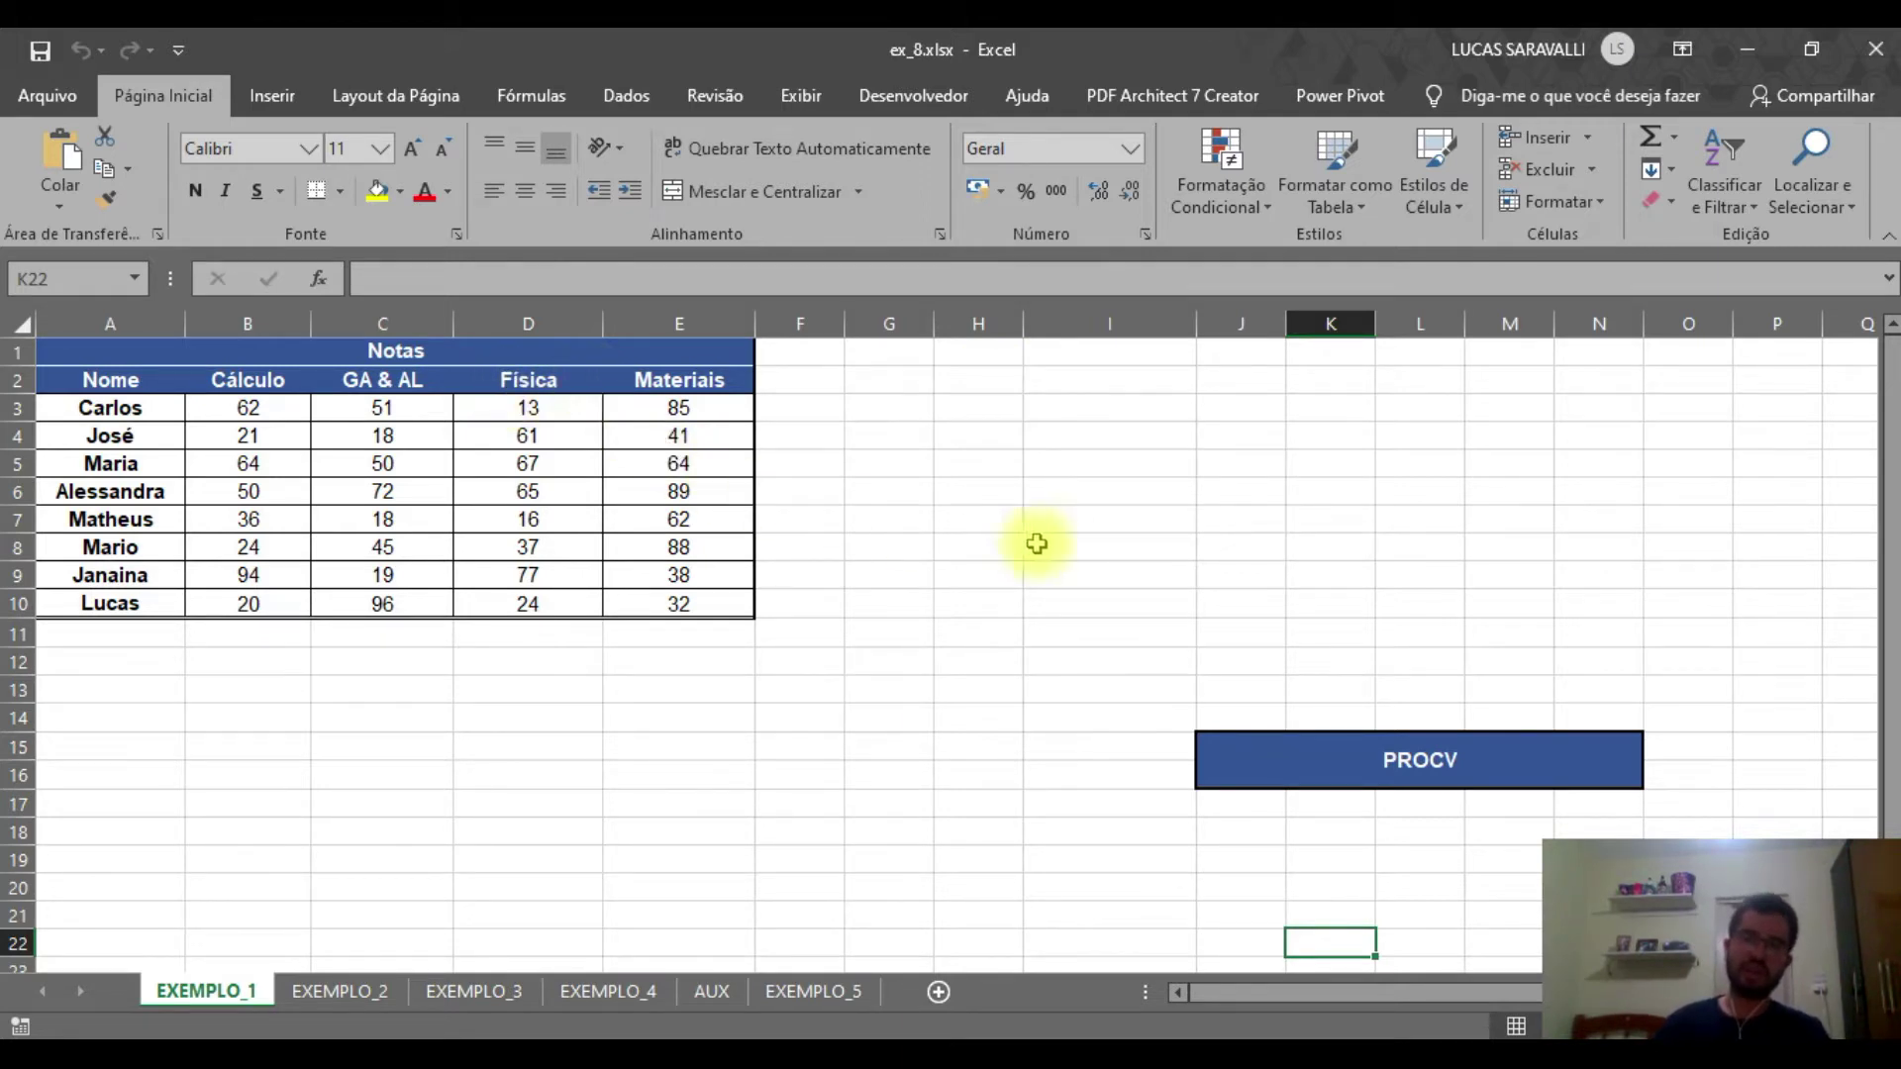
Start a PROCV formula in cell I7 with the student name from A7, in quotation marks, as the lookup value
left_click(1086, 523)
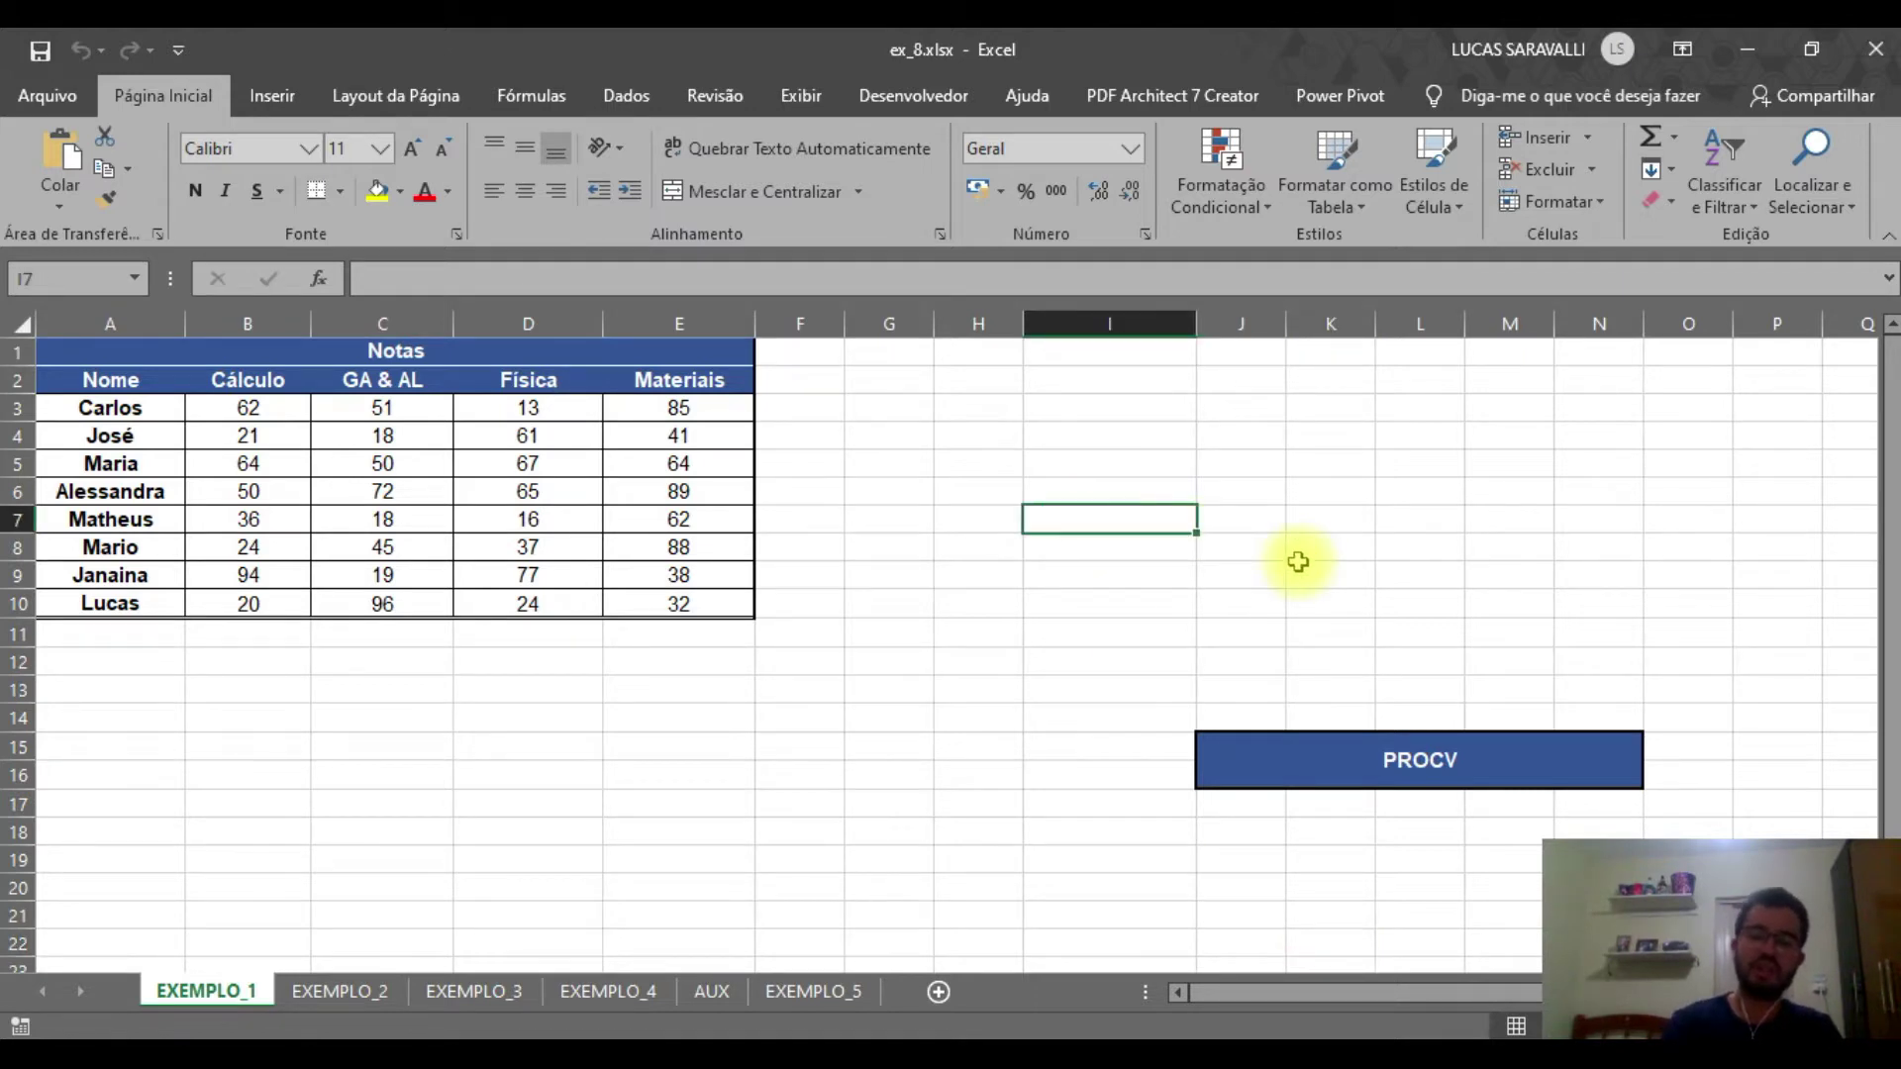
type("=proc")
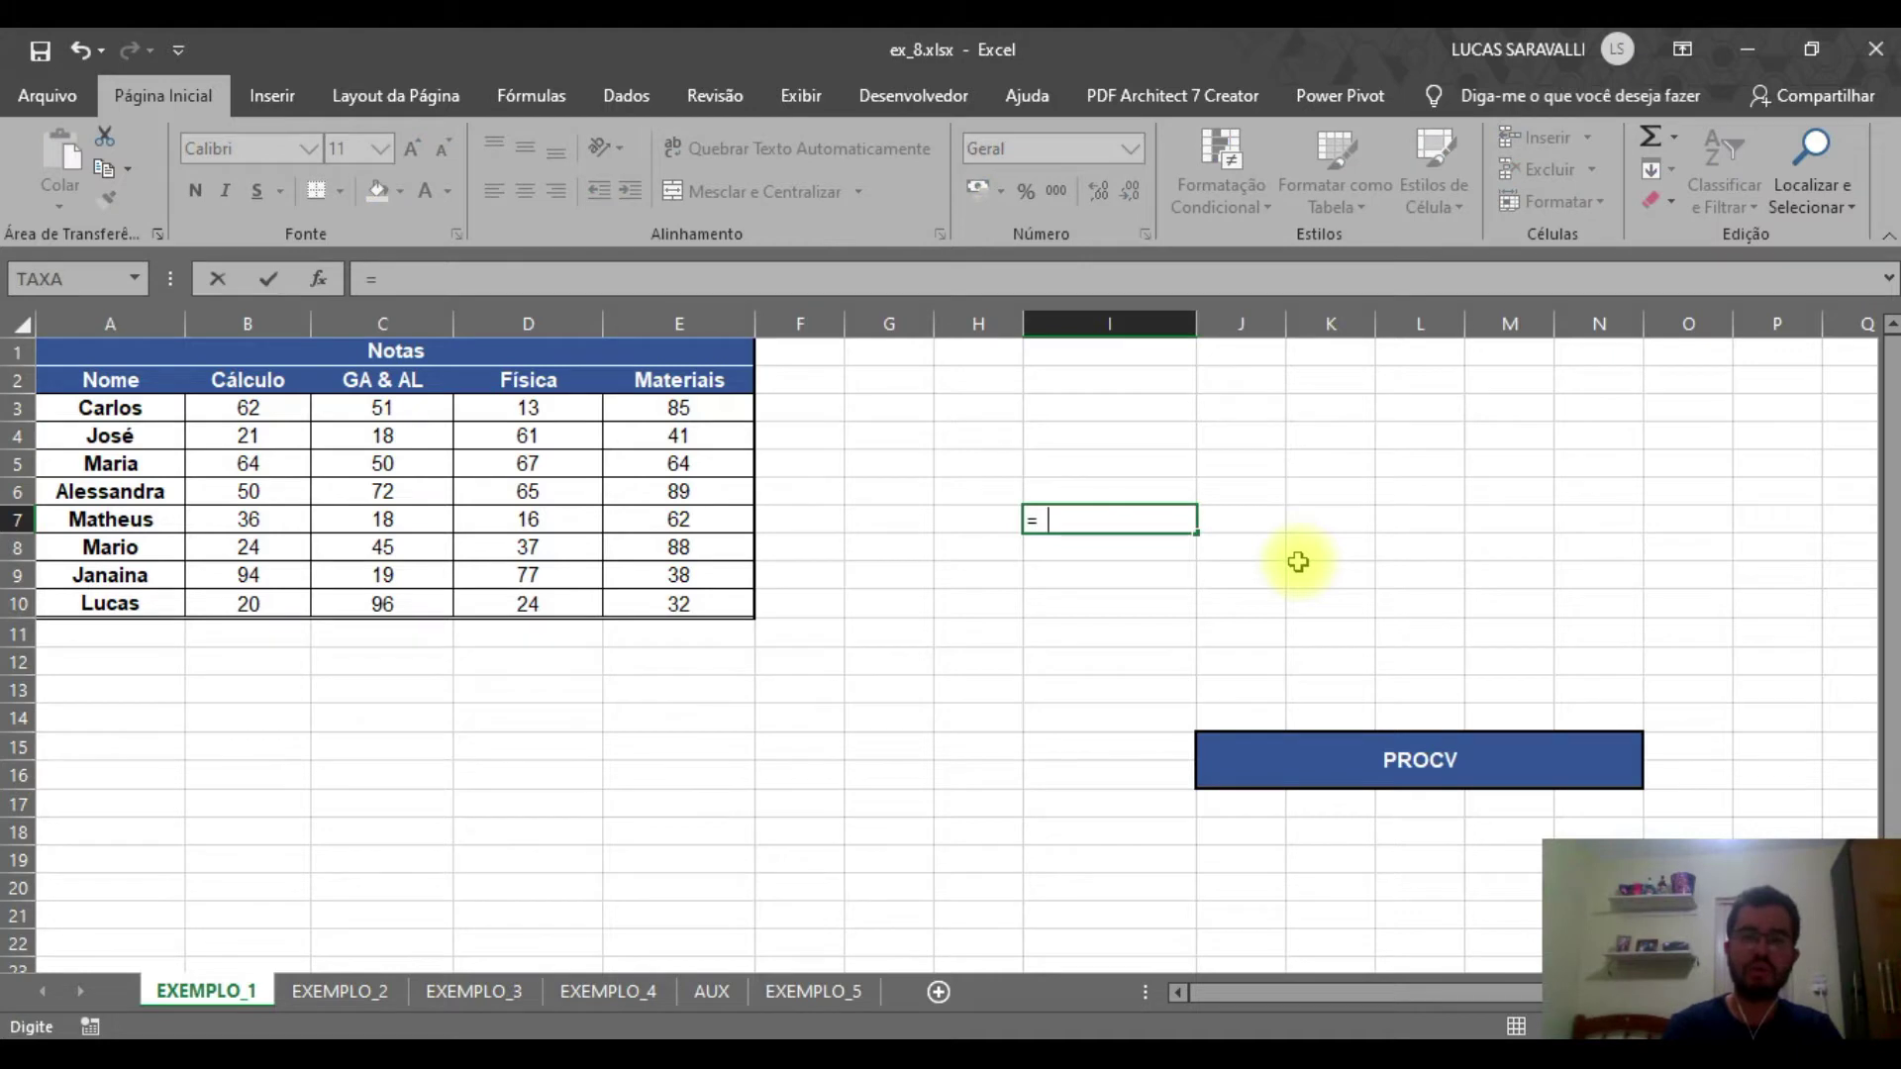
key("BackSpace")
key("BackSpace")
key("BackSpace")
key("BackSpace")
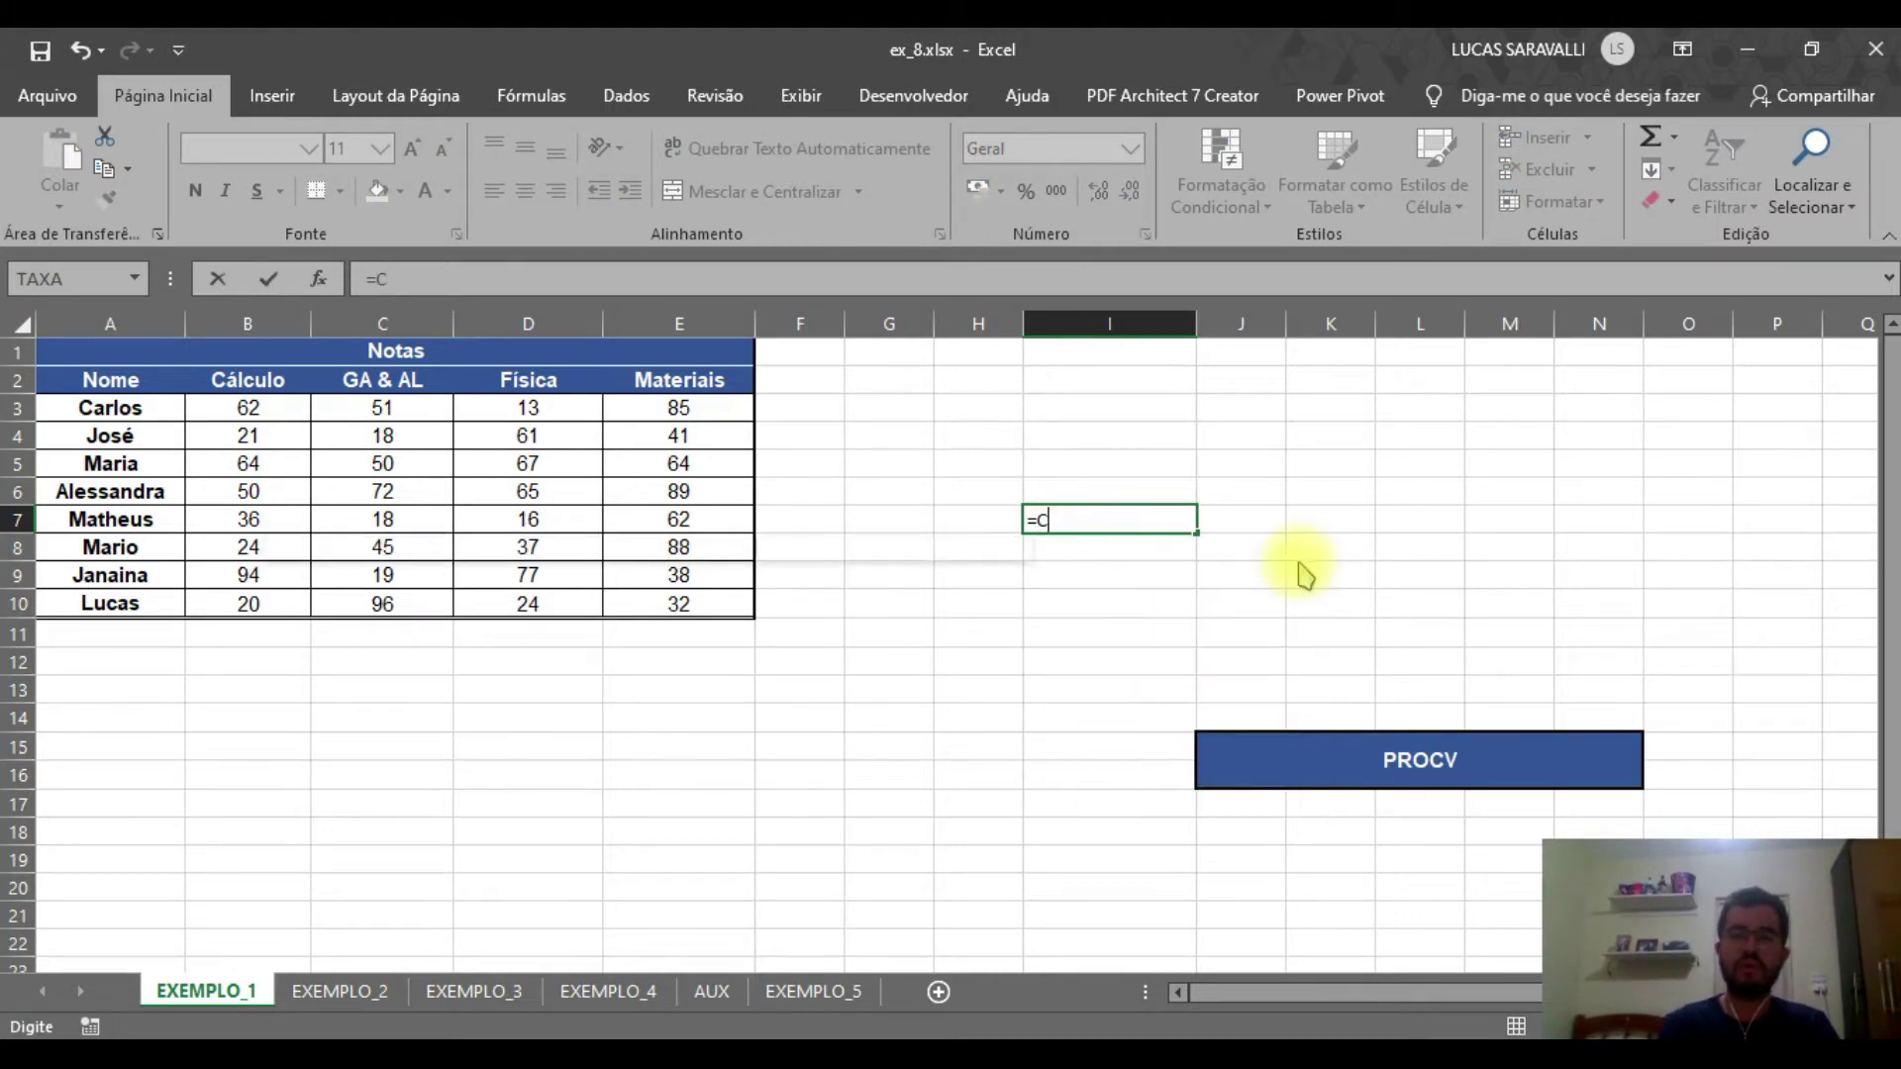
type("PROCV")
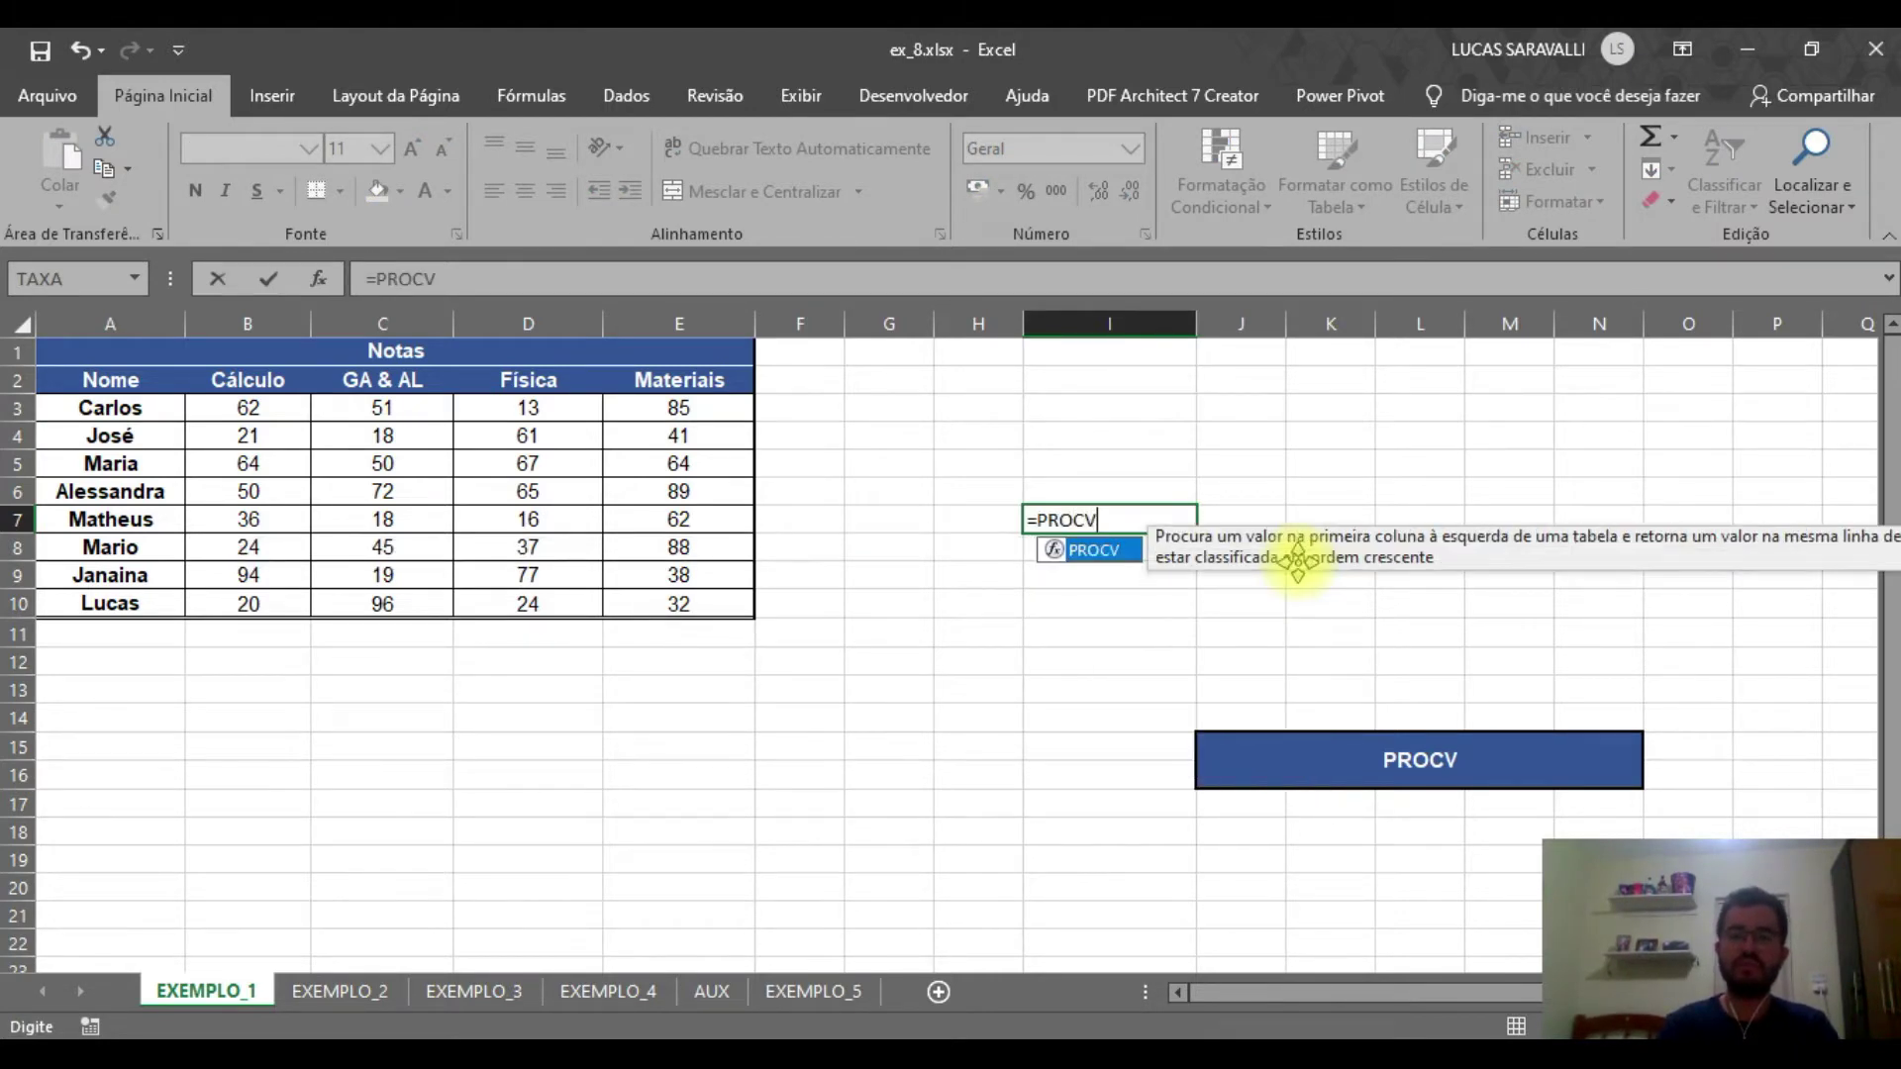
type("(")
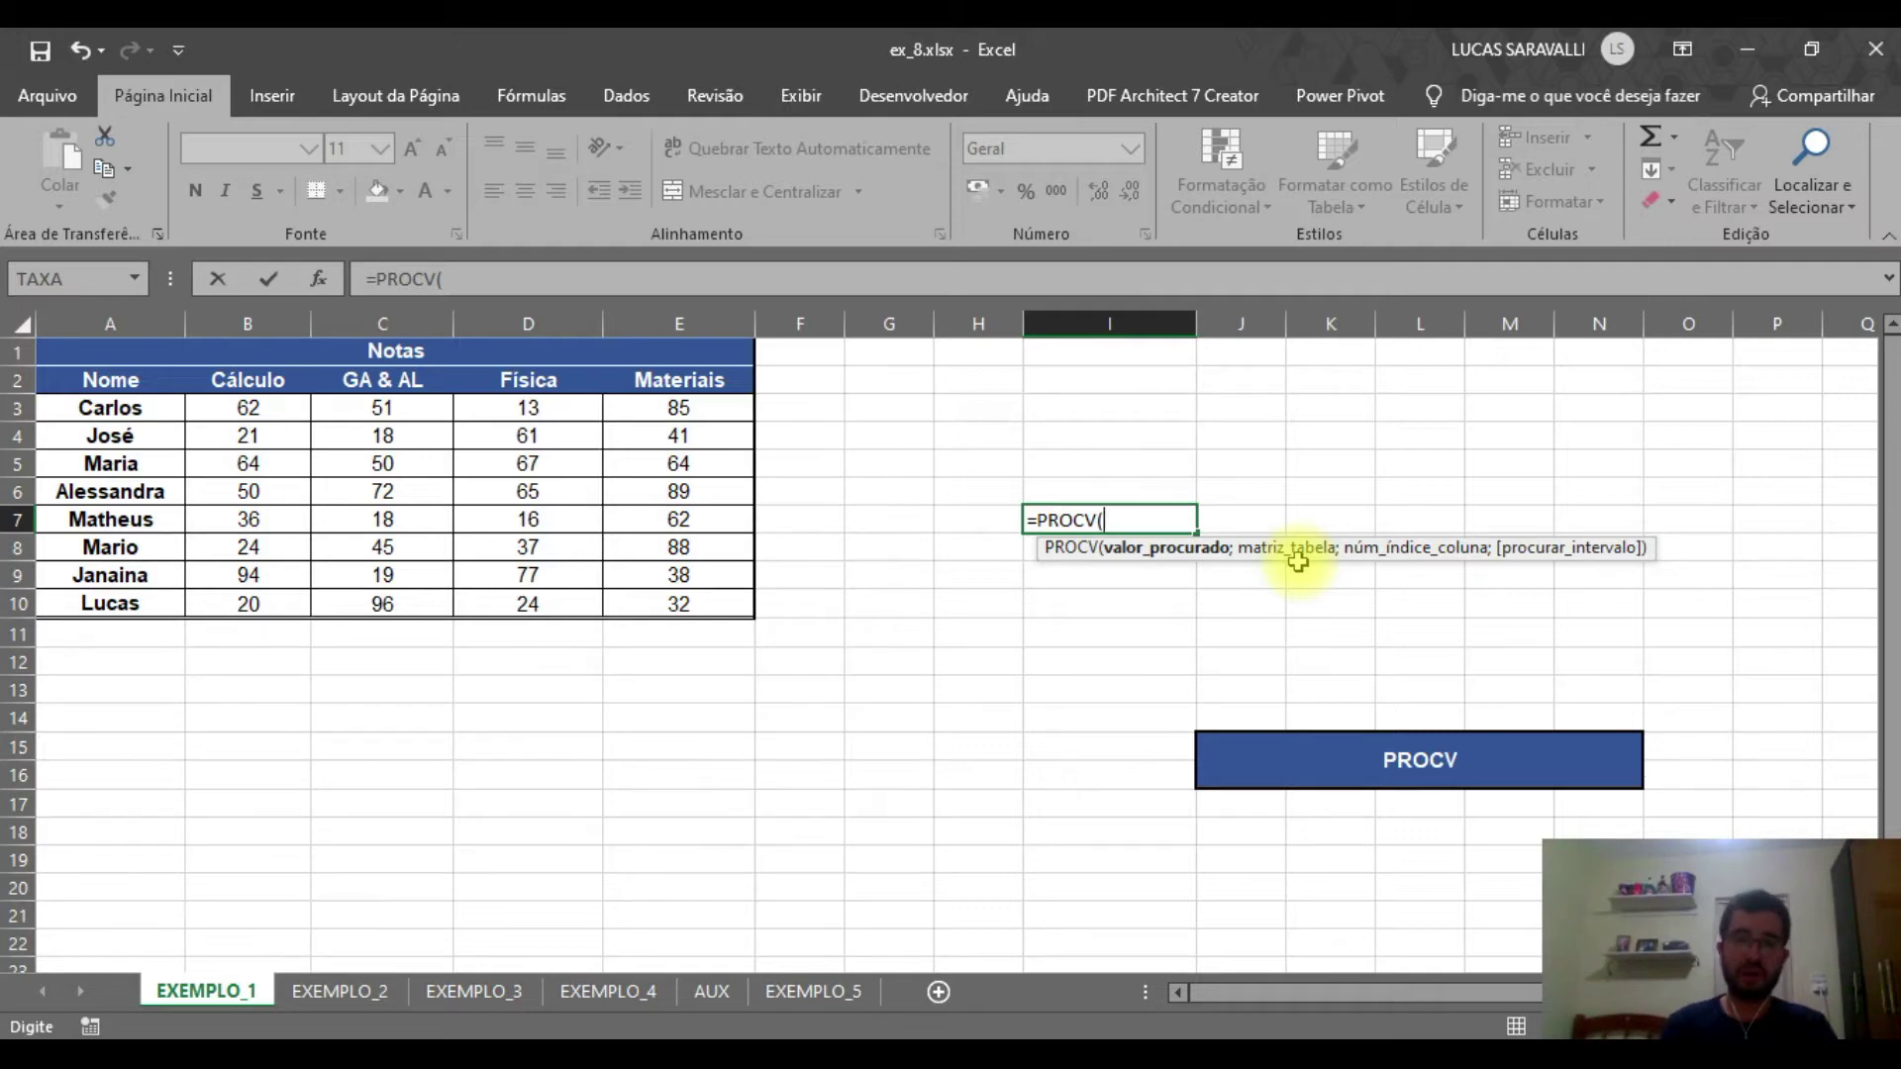
type("\"")
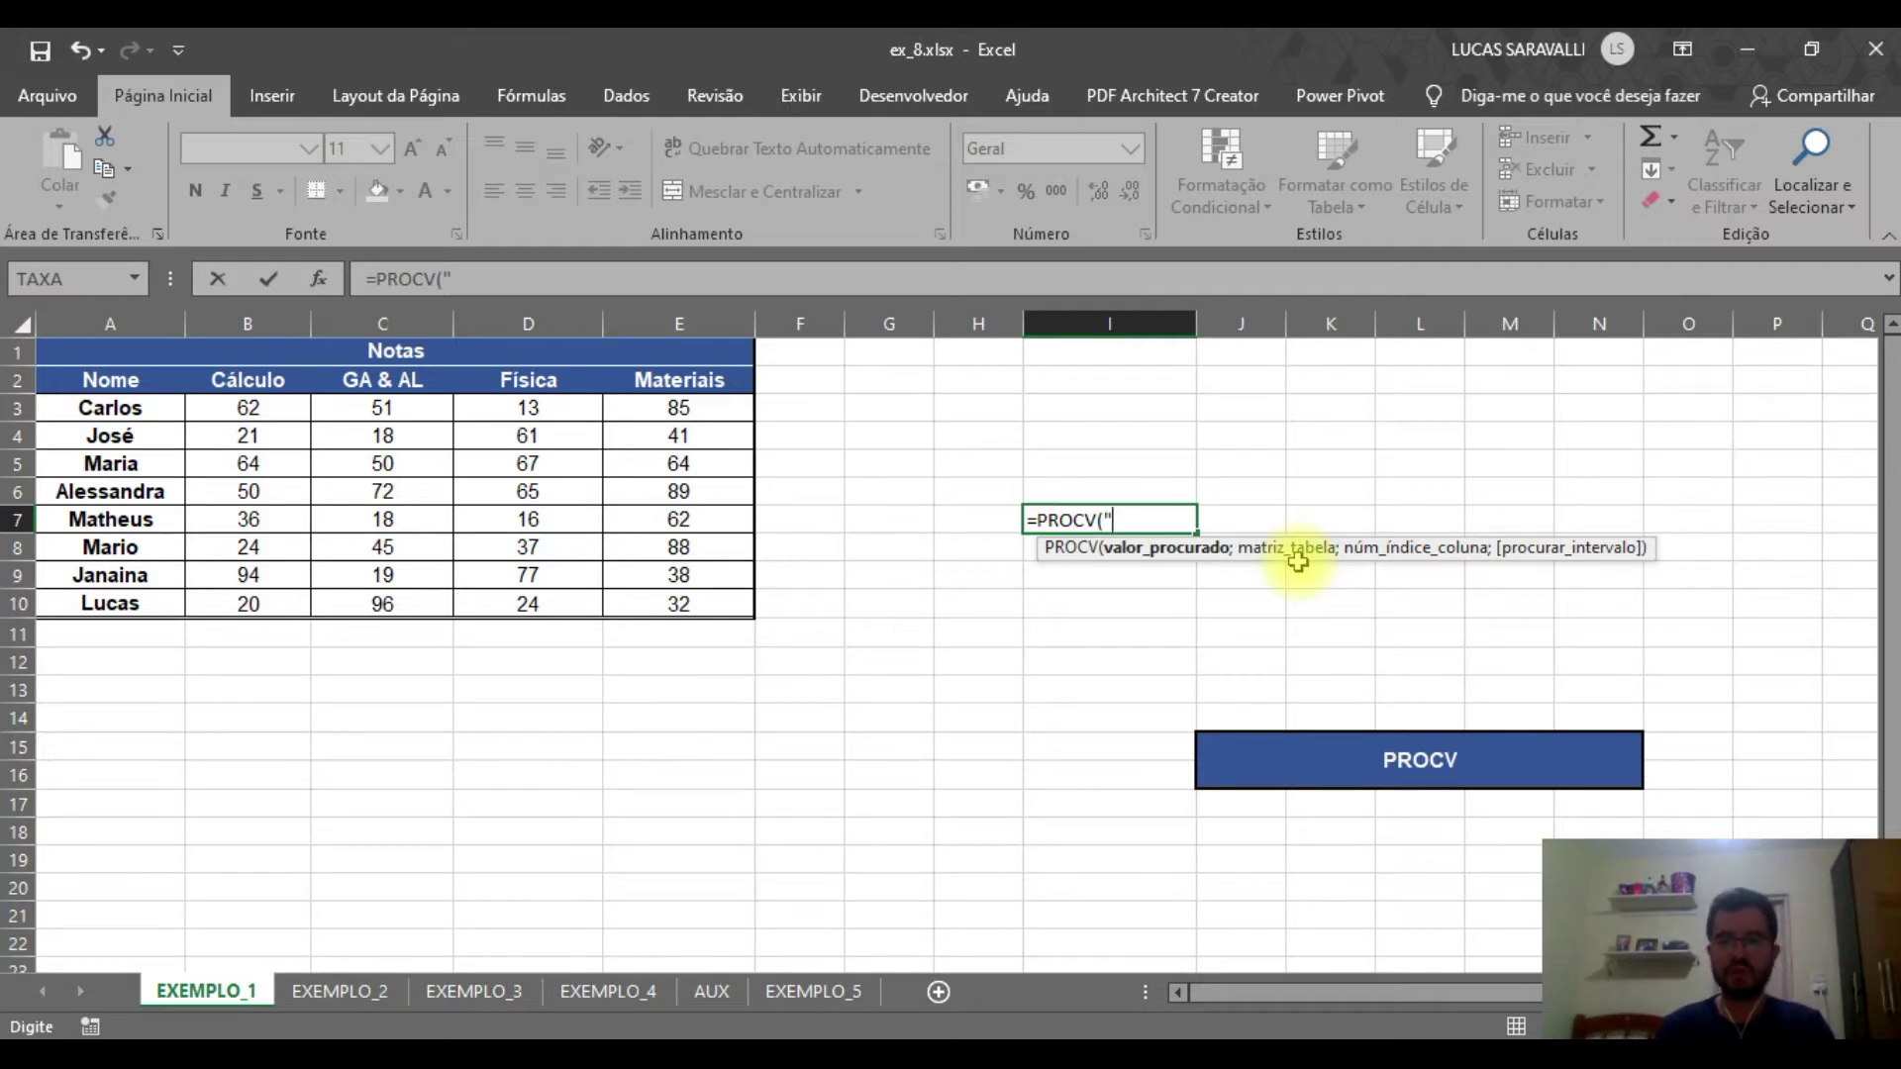
type("Ma")
key("BackSpace")
key("BackSpace")
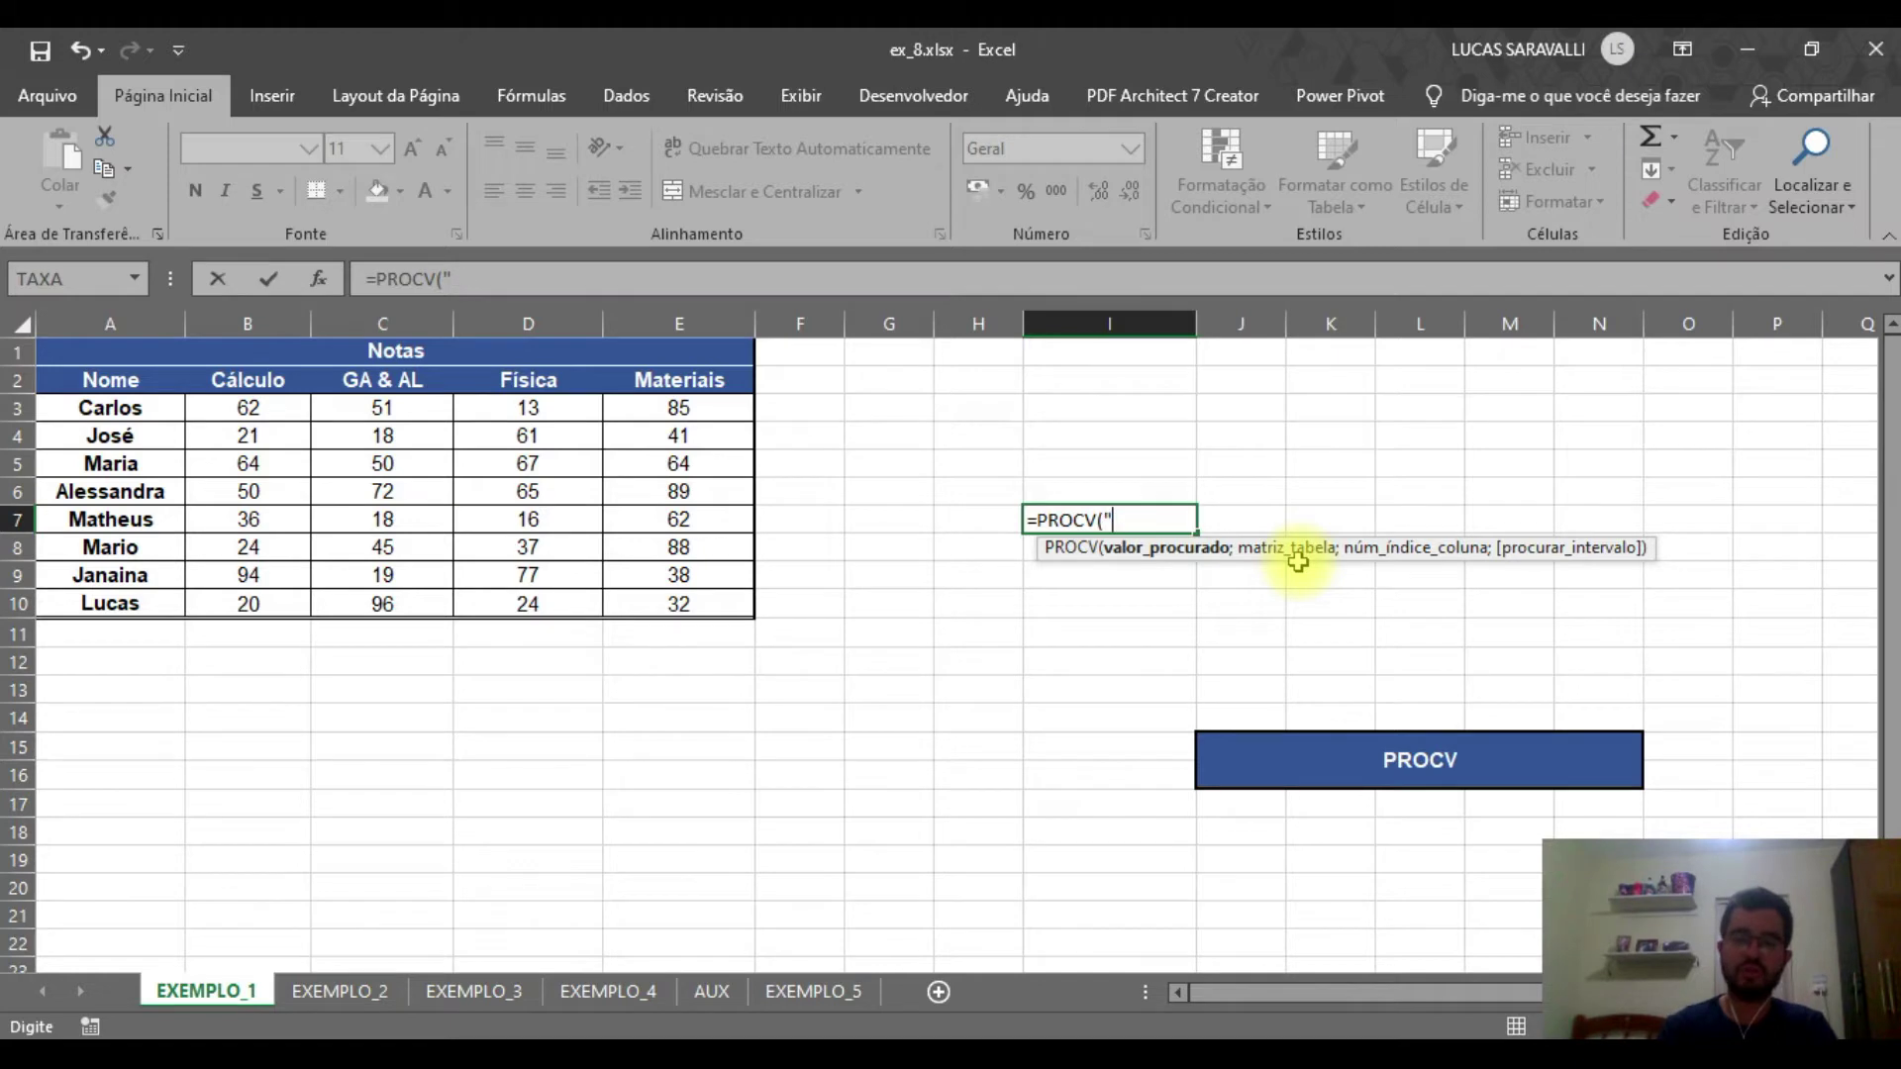
type("Matheus\"")
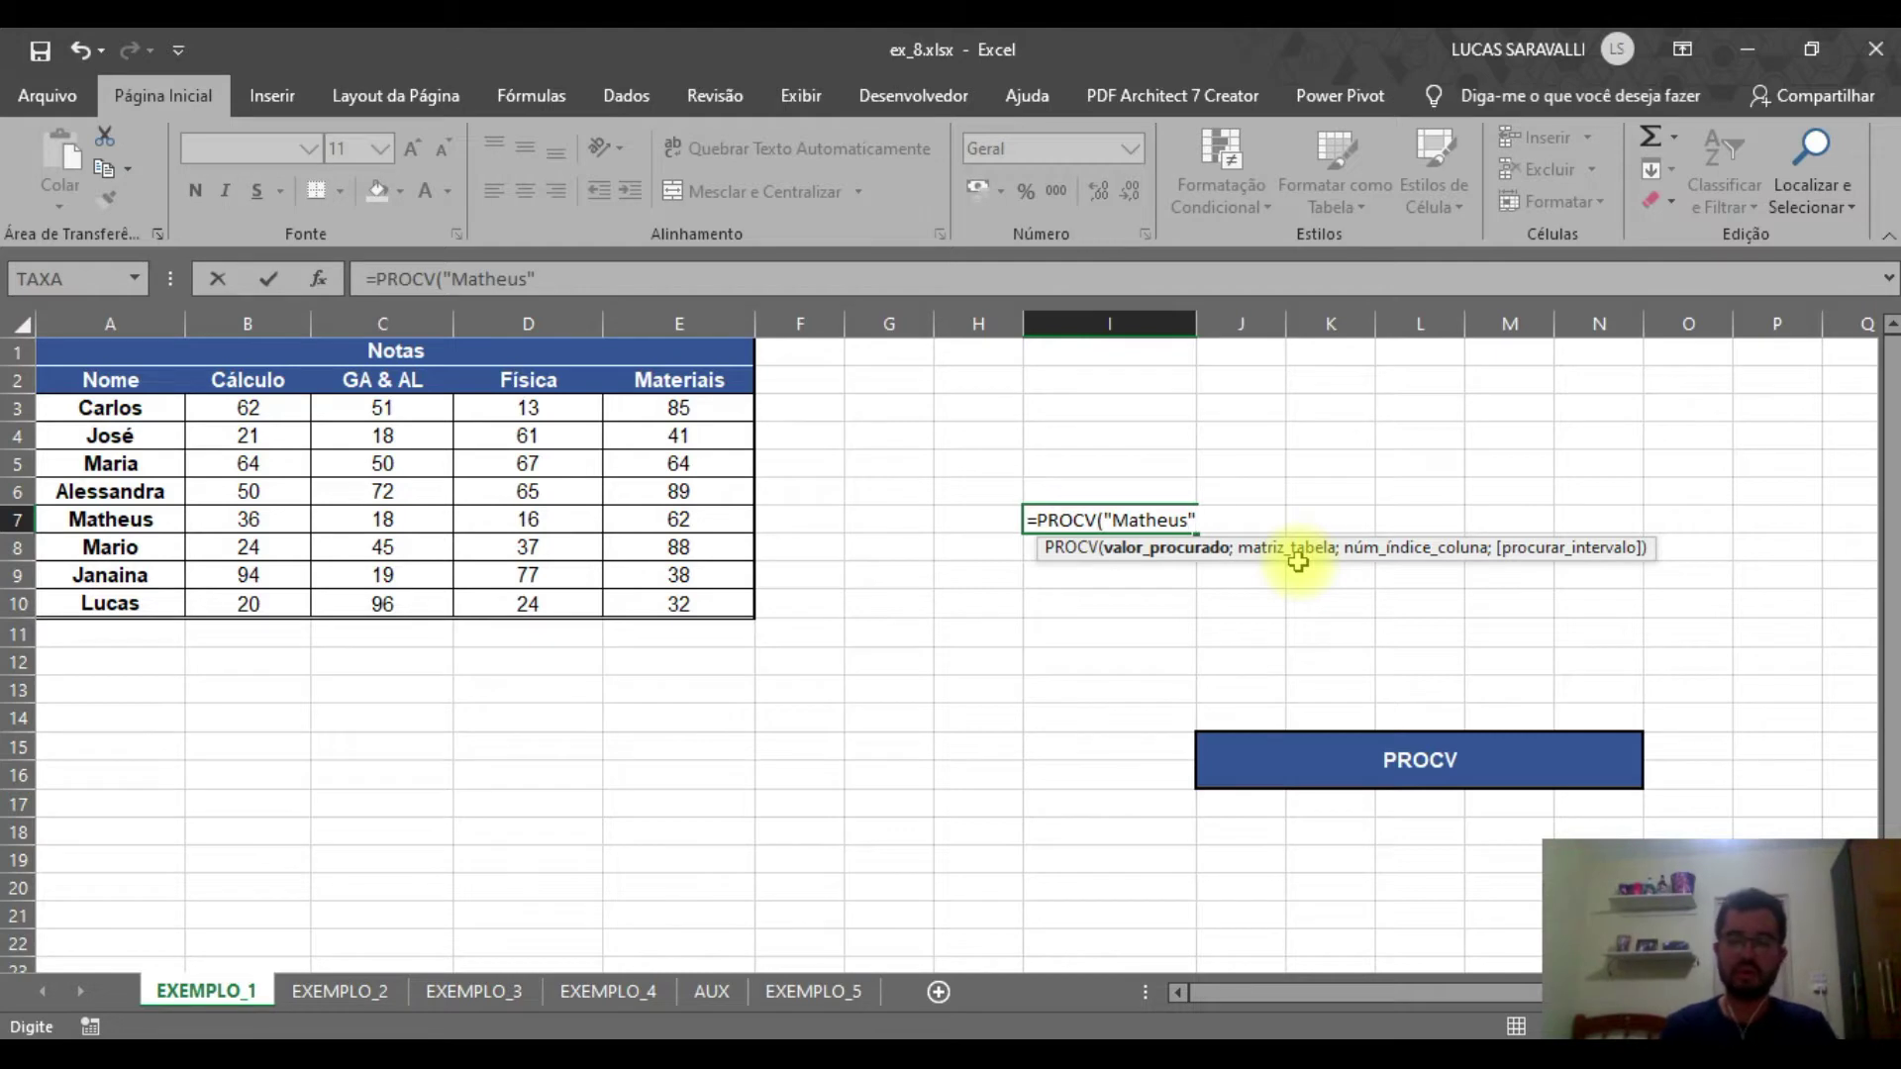
Add $A$3:$E$10 as the table argument of the I7 formula, and abandon the formula at its column-index argument
type(";")
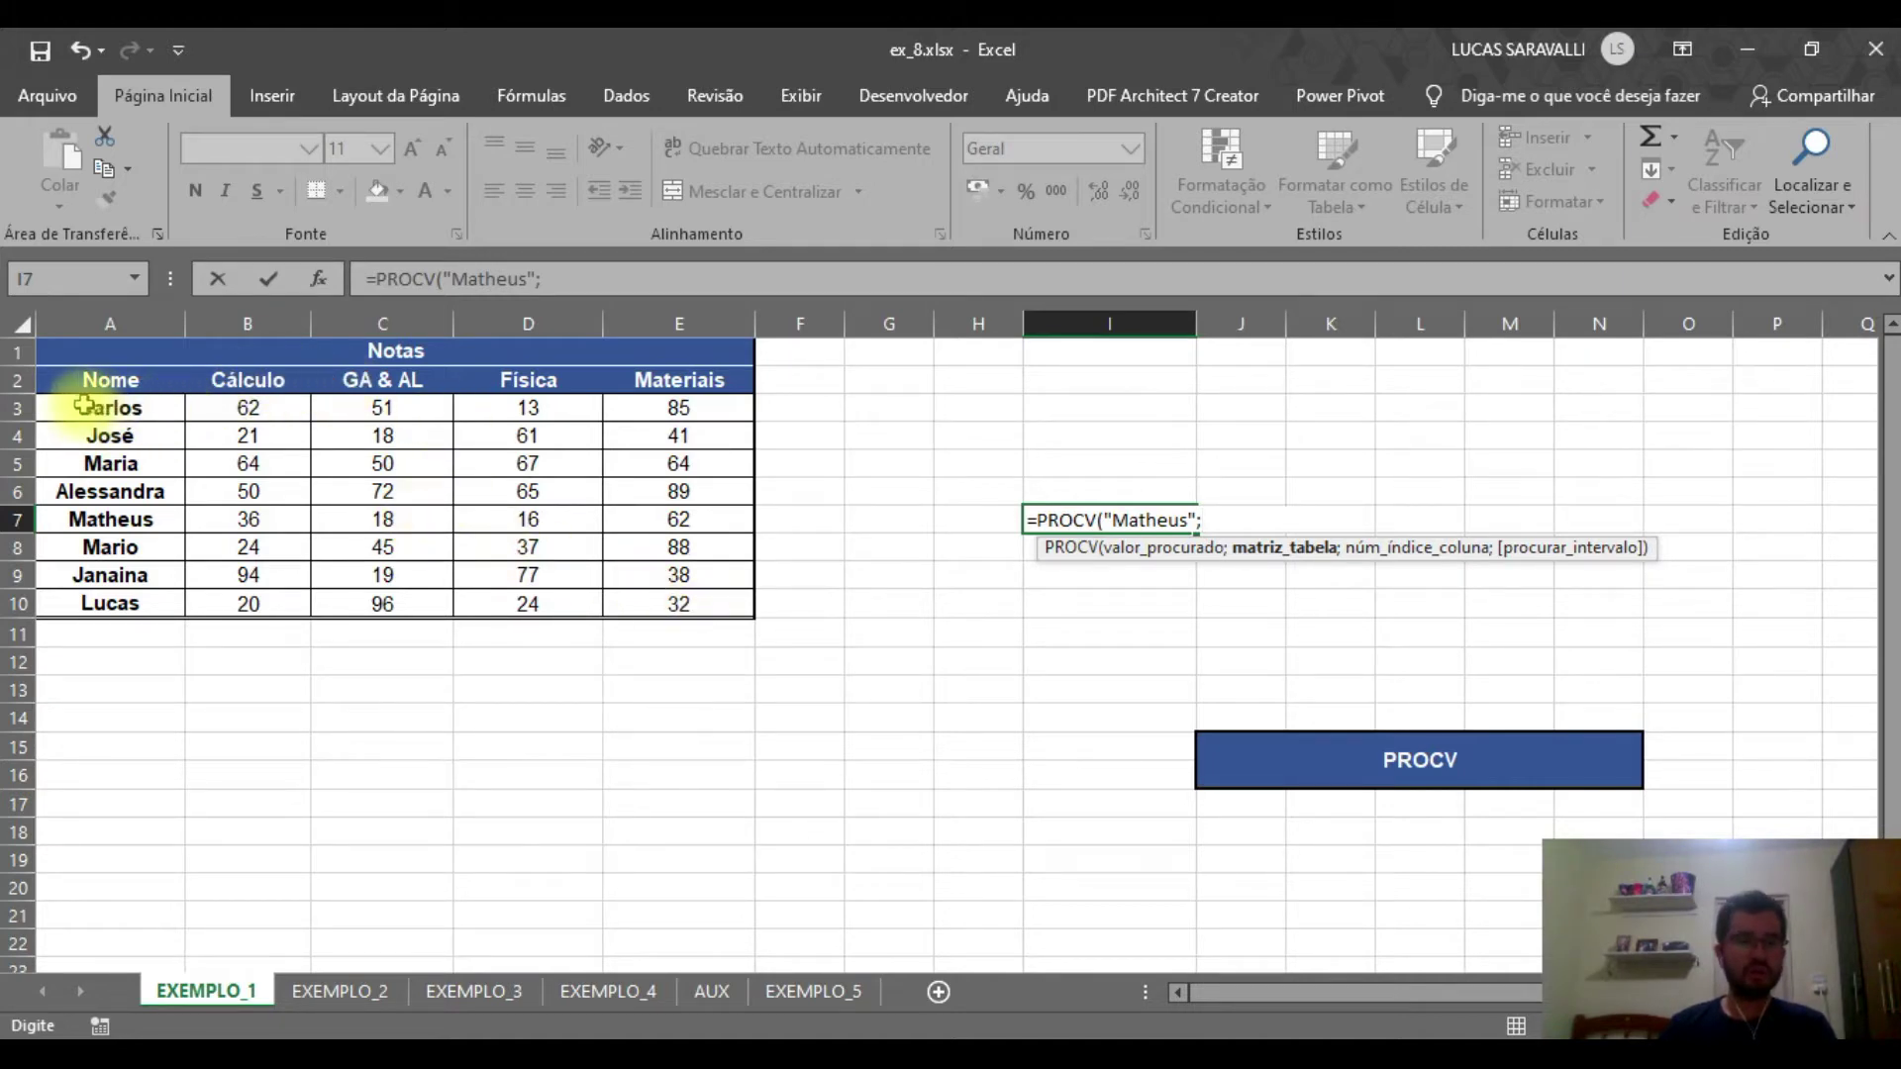
left_click(135, 409)
left_click_drag(136, 409, 669, 599)
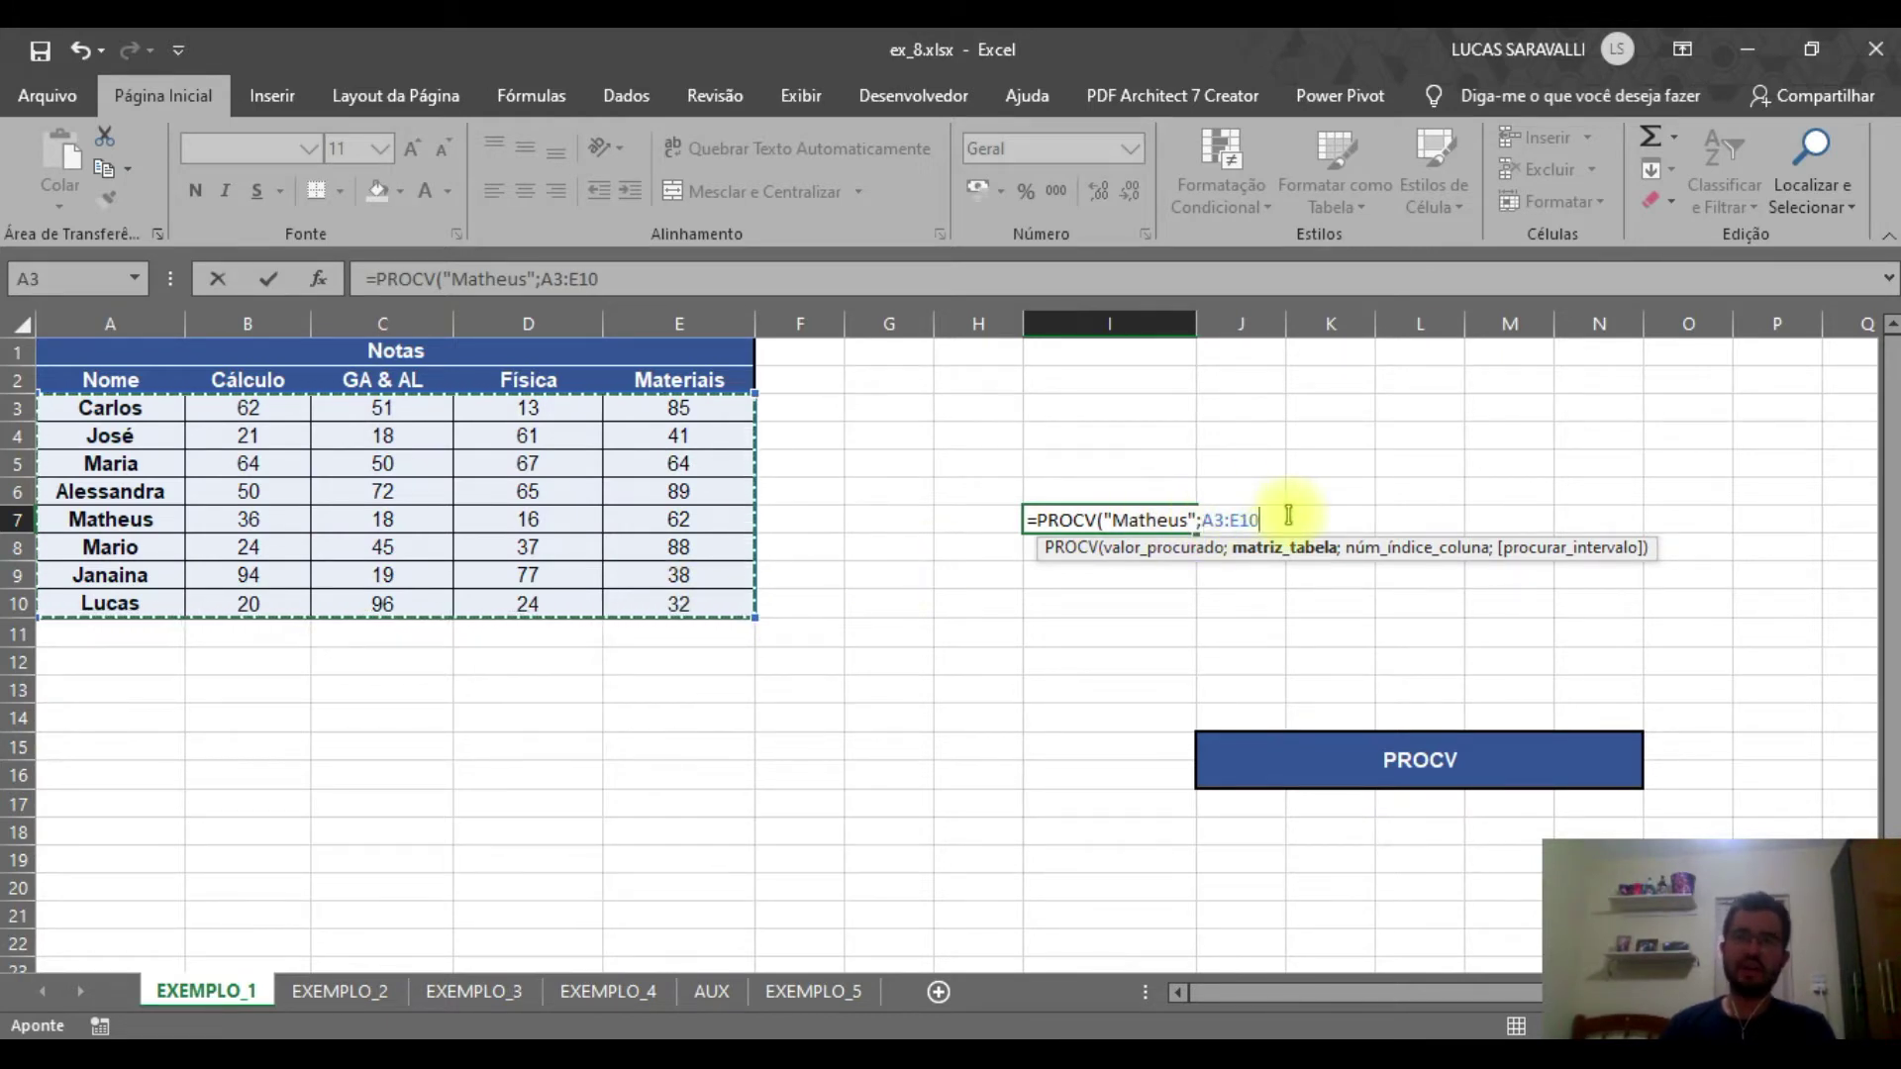
left_click_drag(1284, 518, 1202, 520)
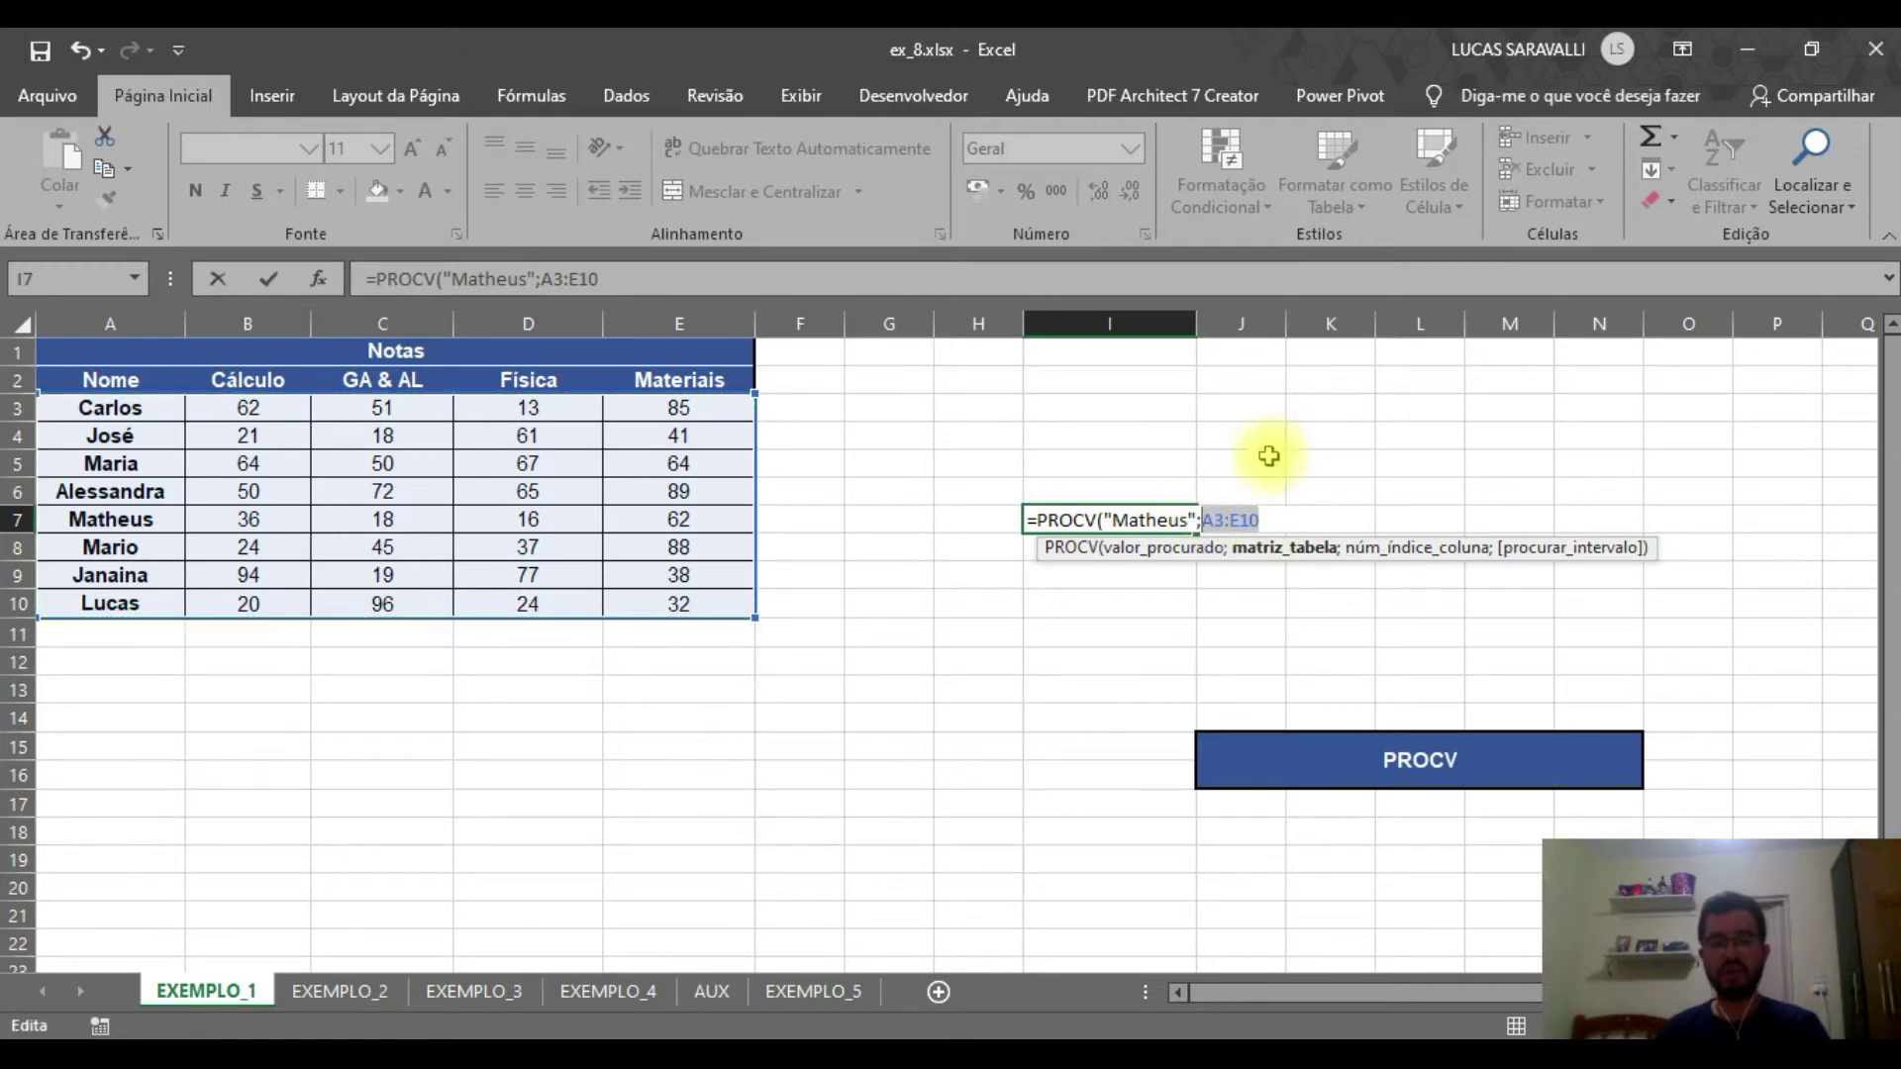
key("F4")
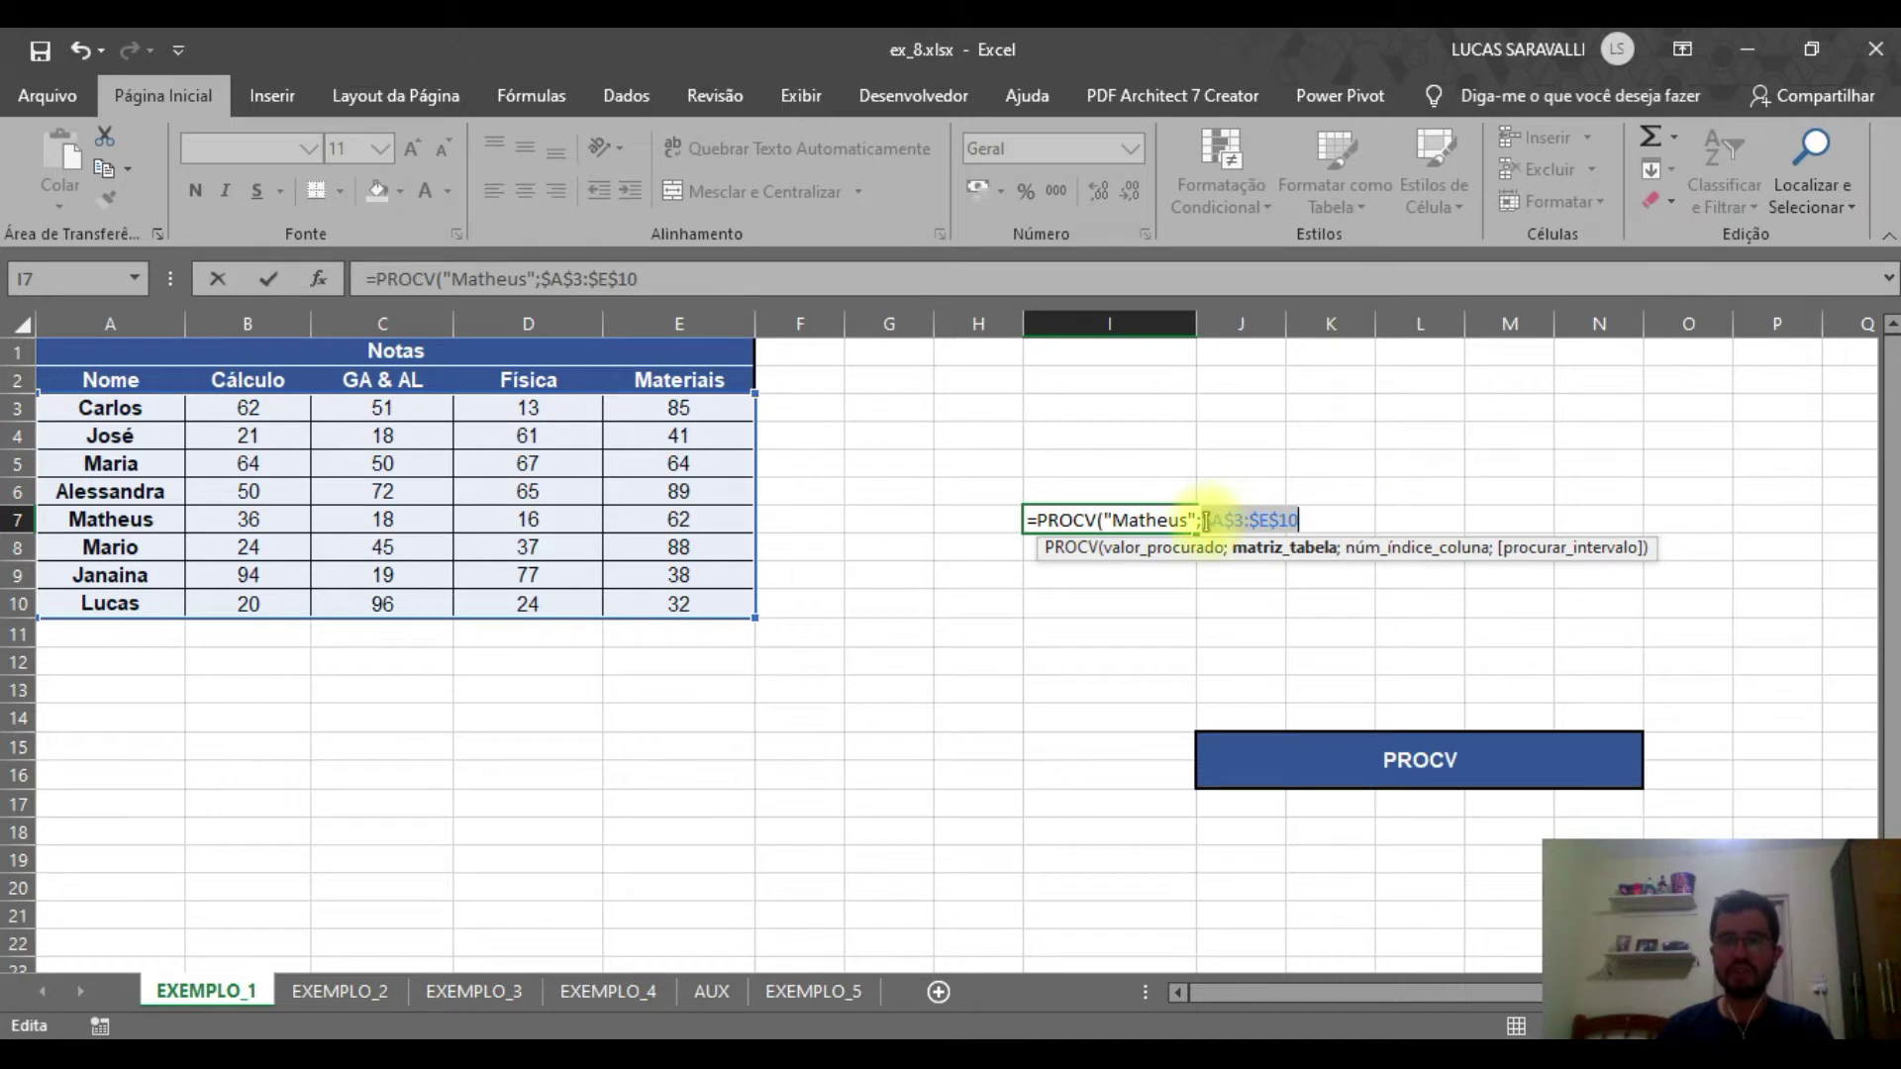
type(";")
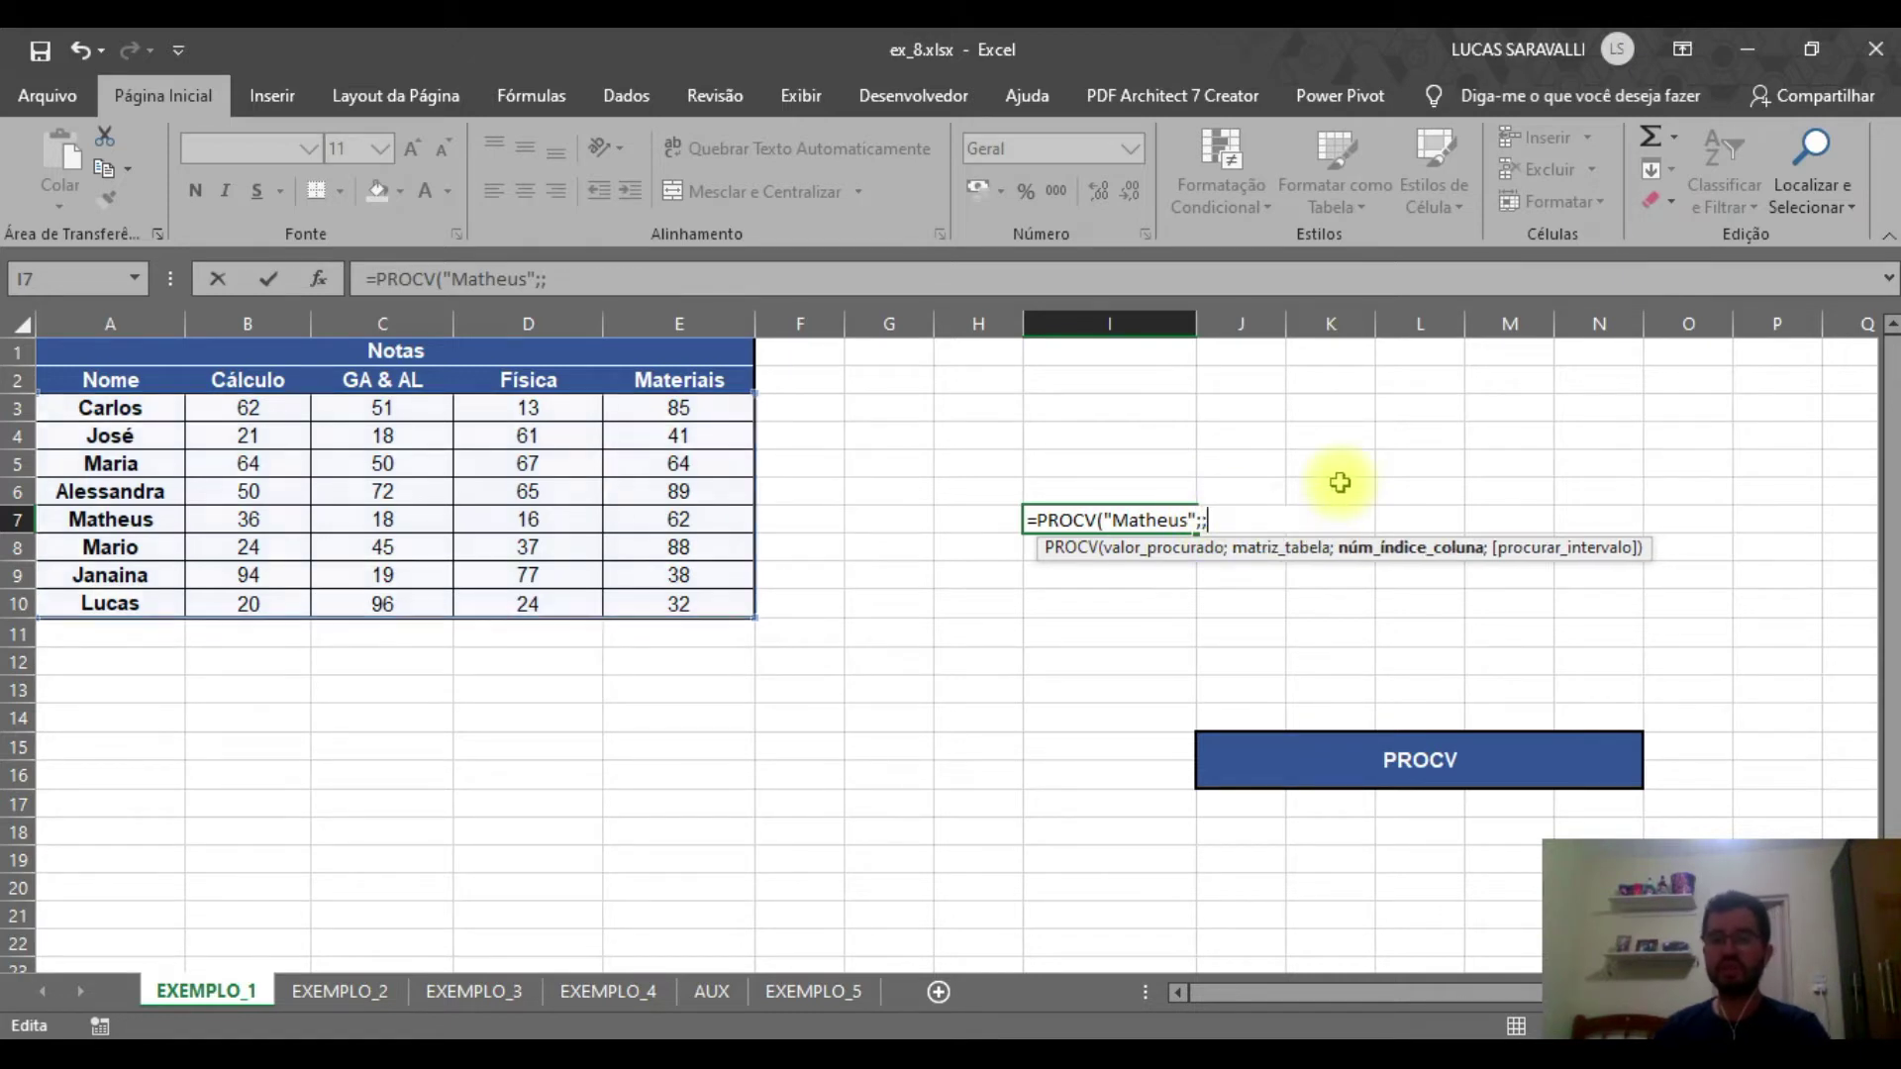
key("ctrl+z")
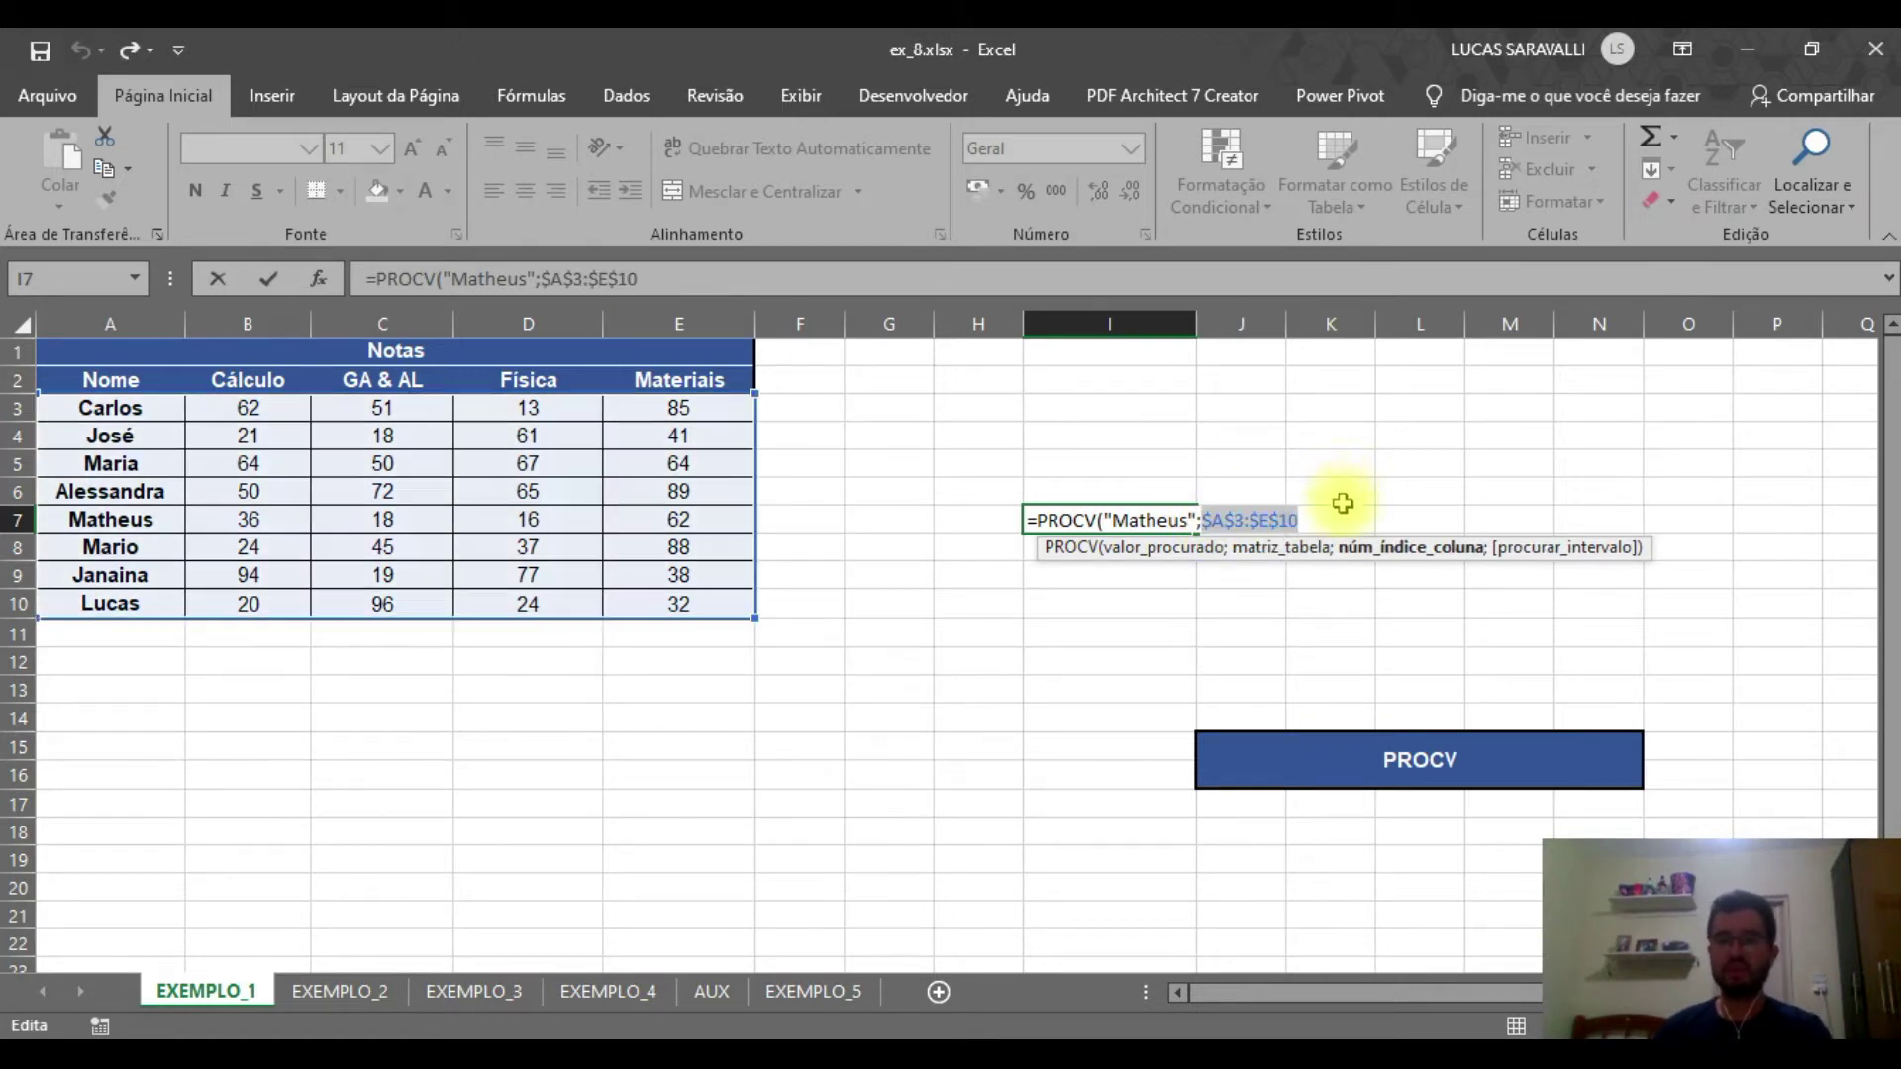
left_click(1325, 519)
type(";")
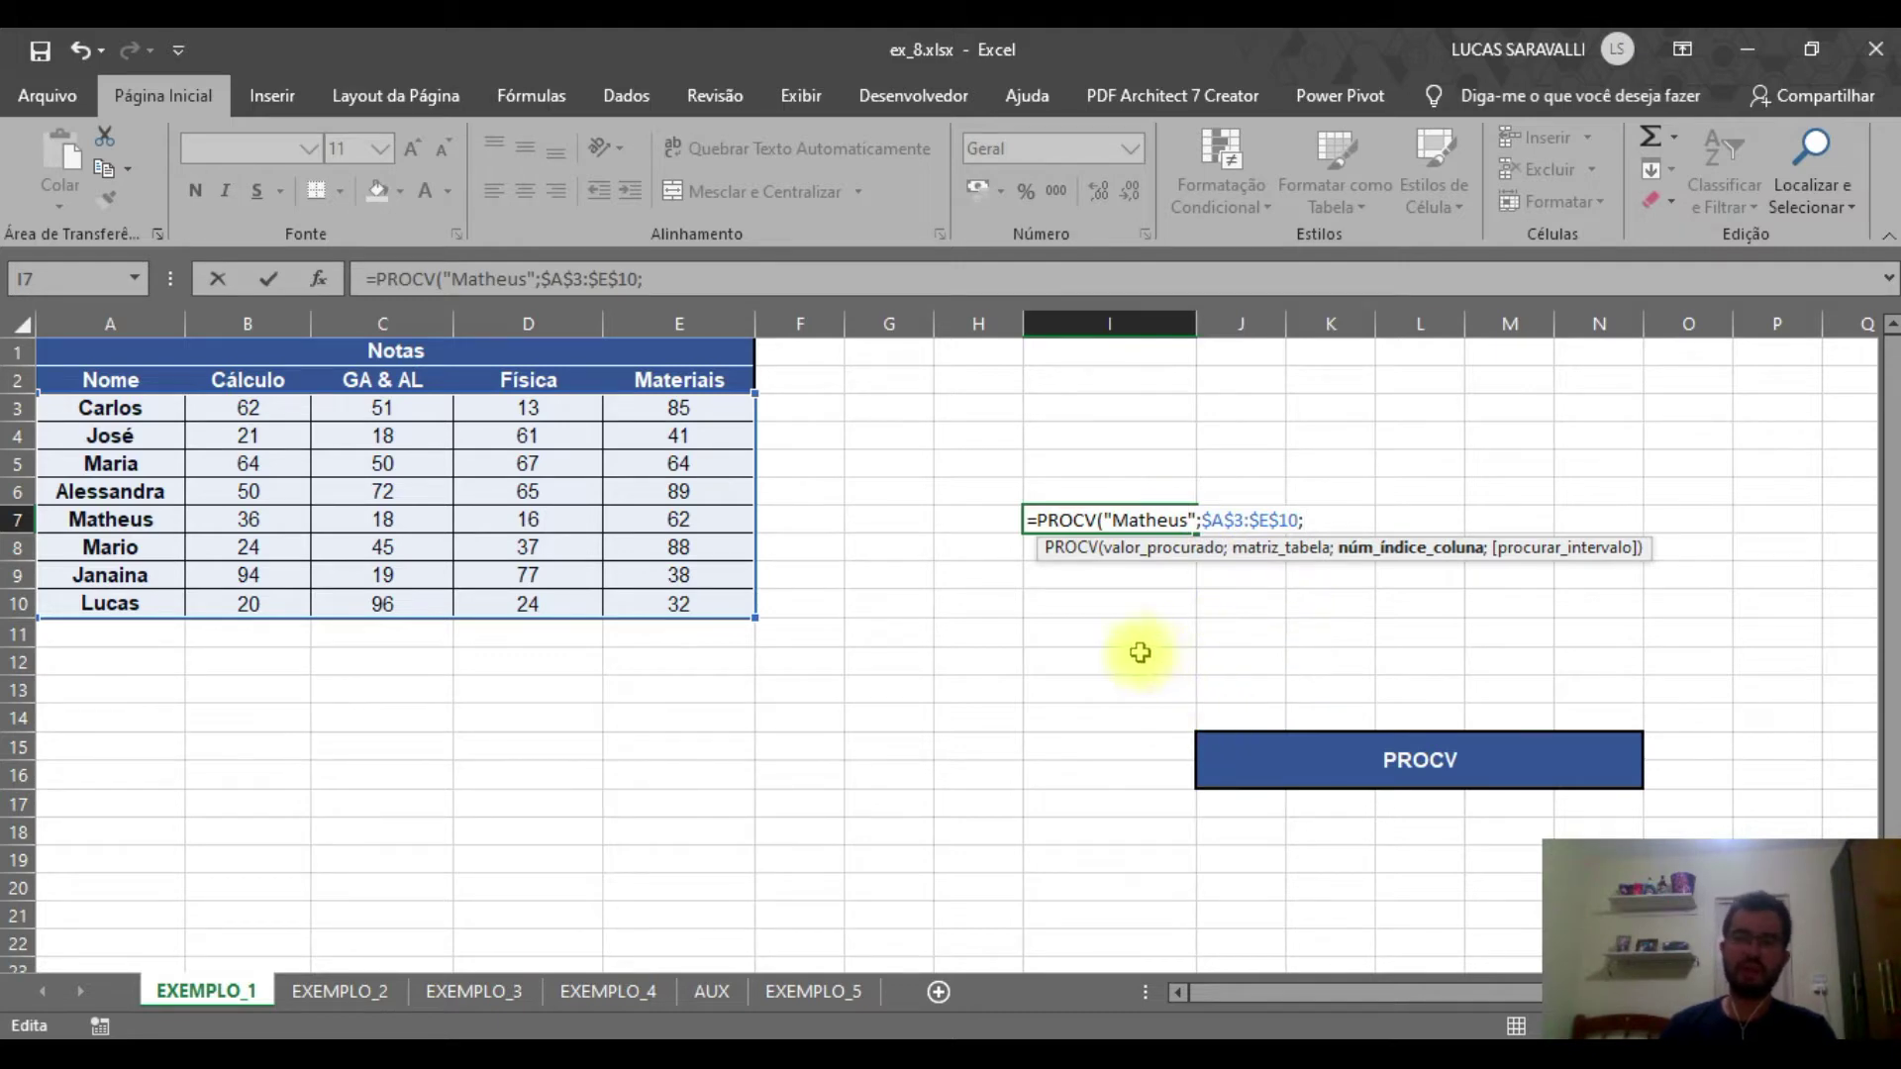
left_click(1113, 631)
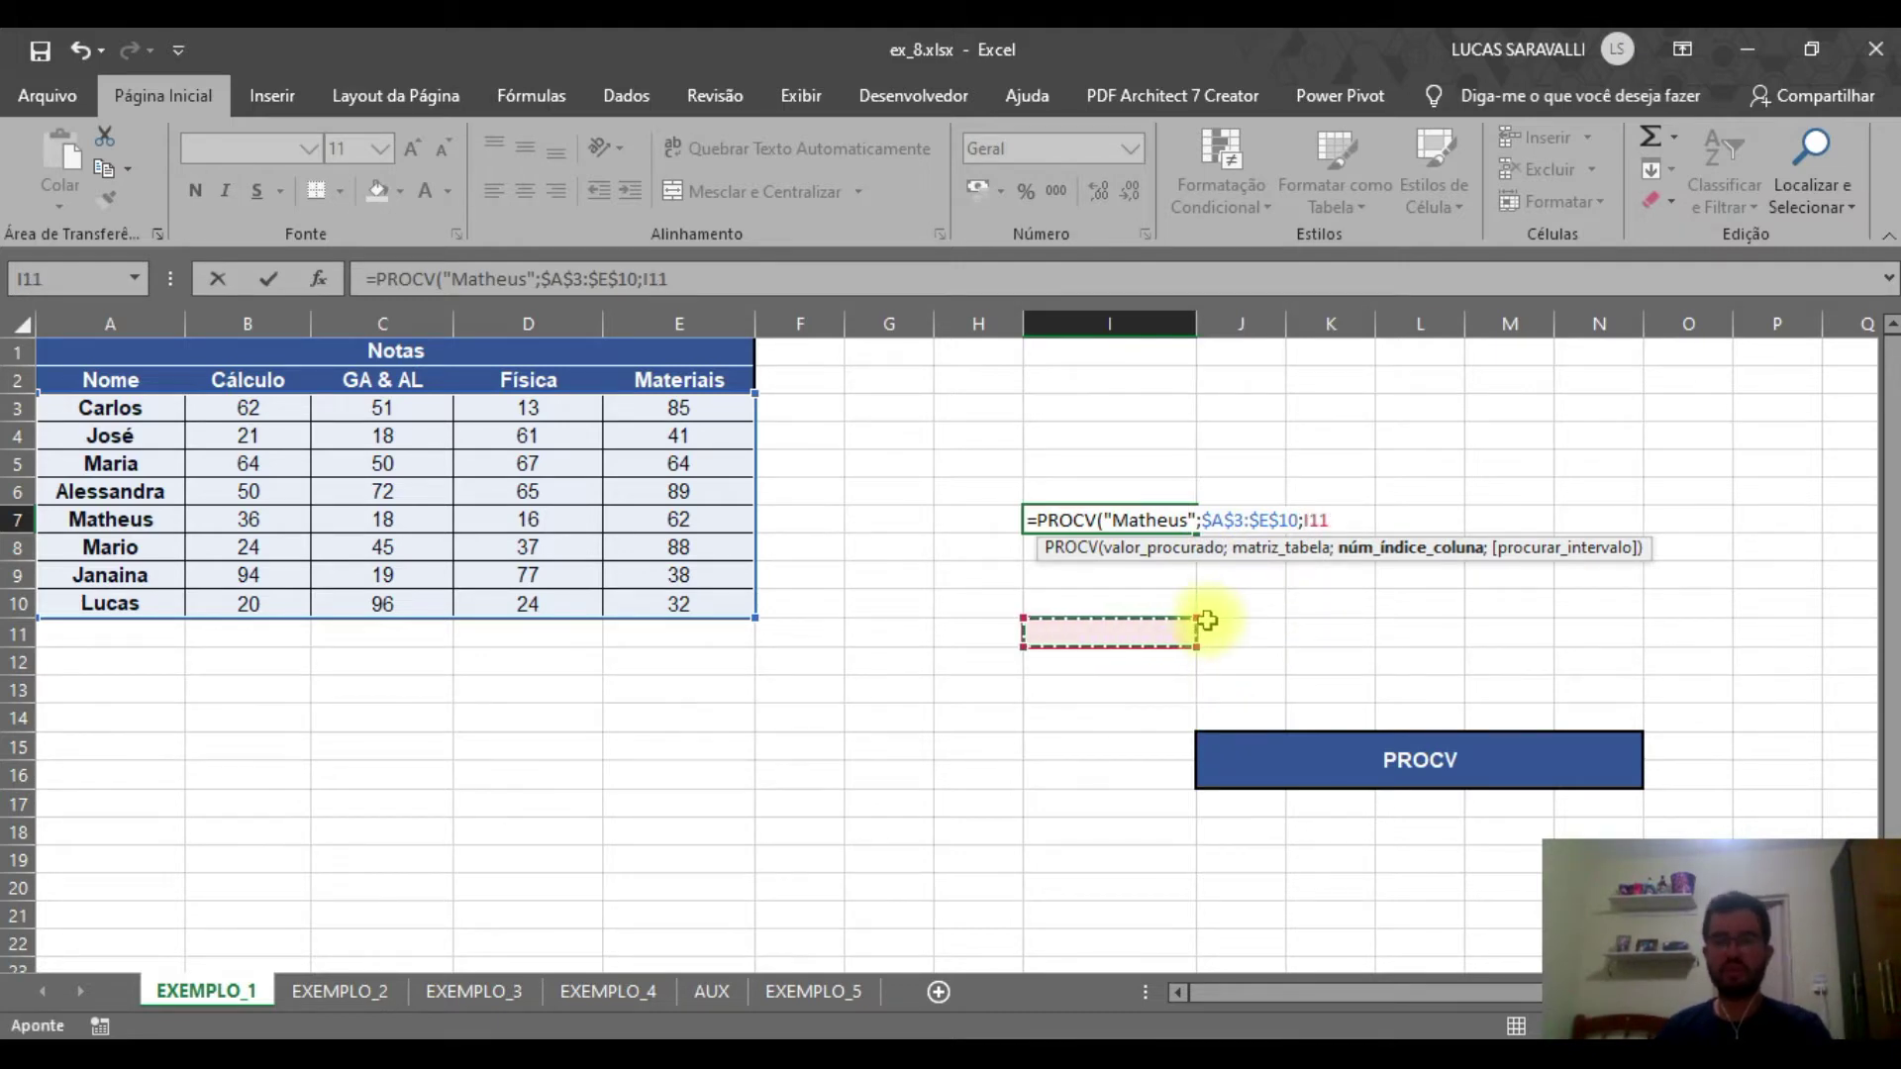
key("Escape")
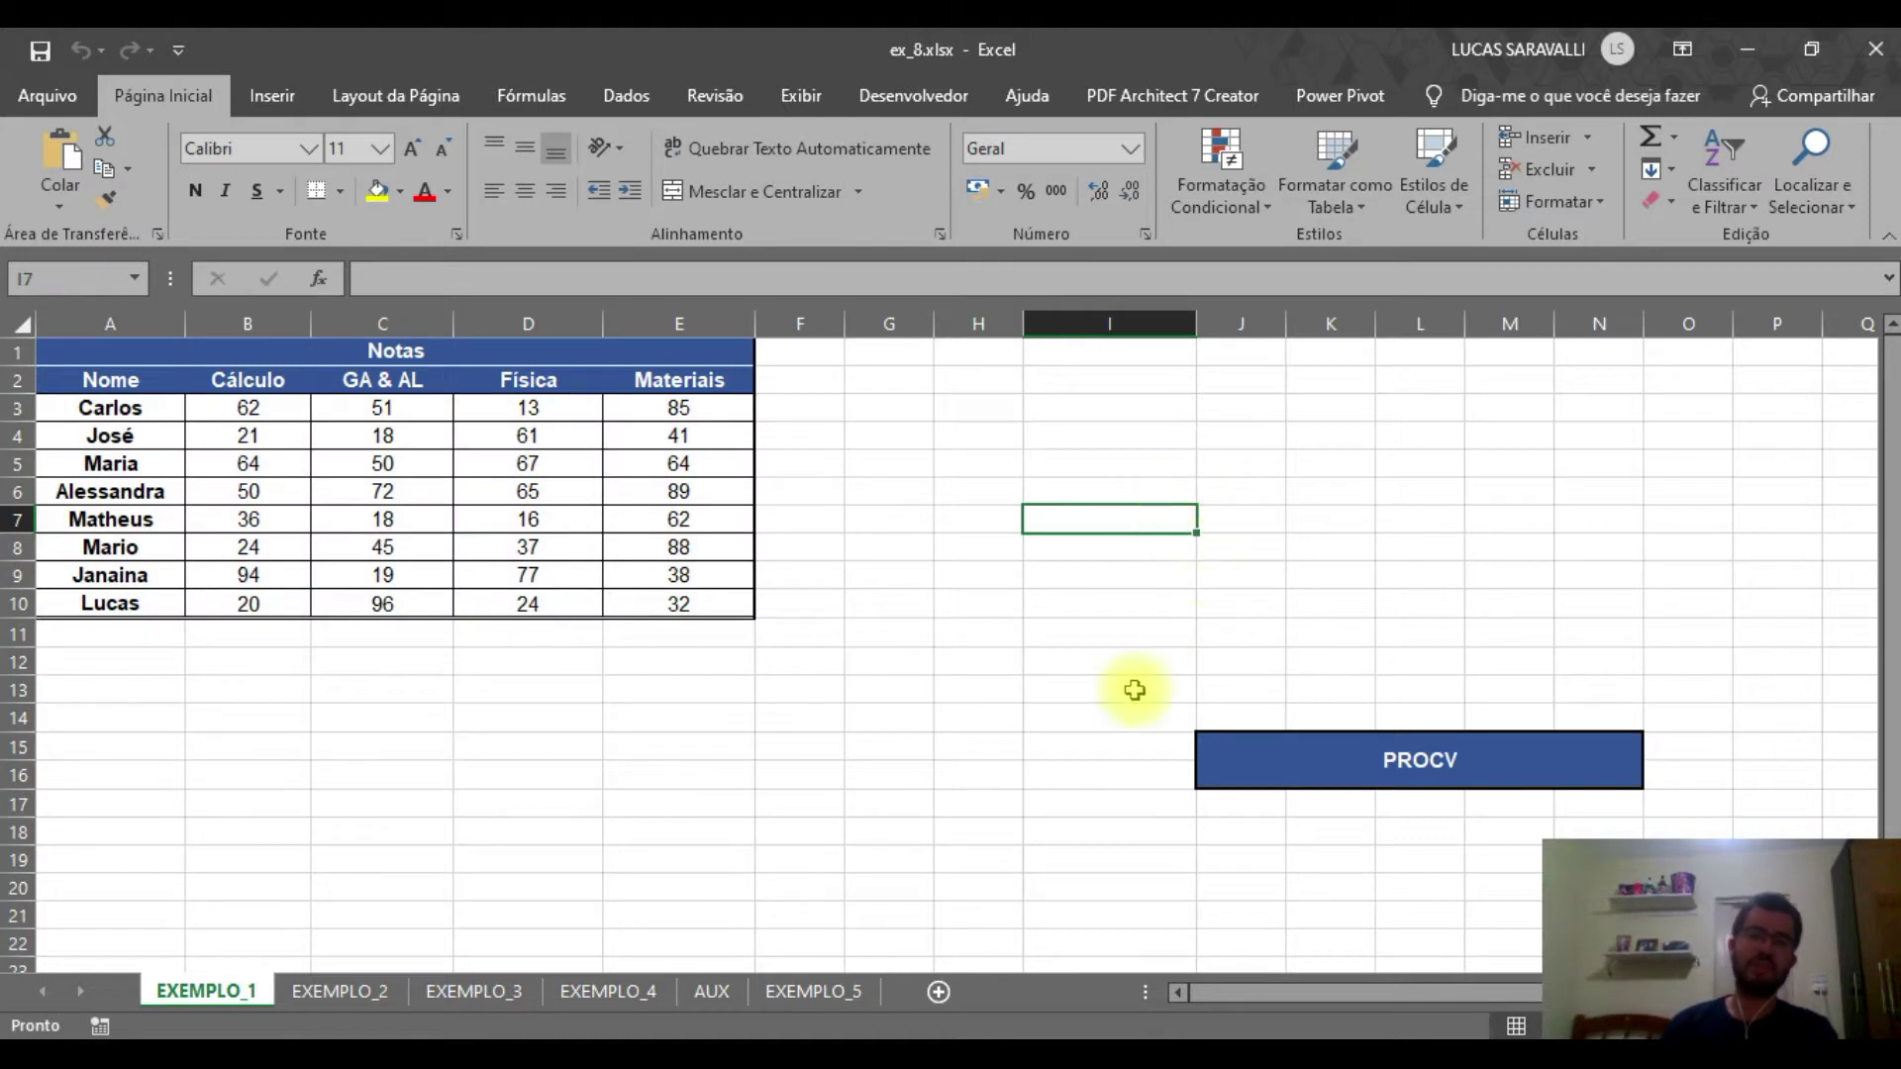
Enter the text B4 in cell I6 and fill it down through I10
key("Up")
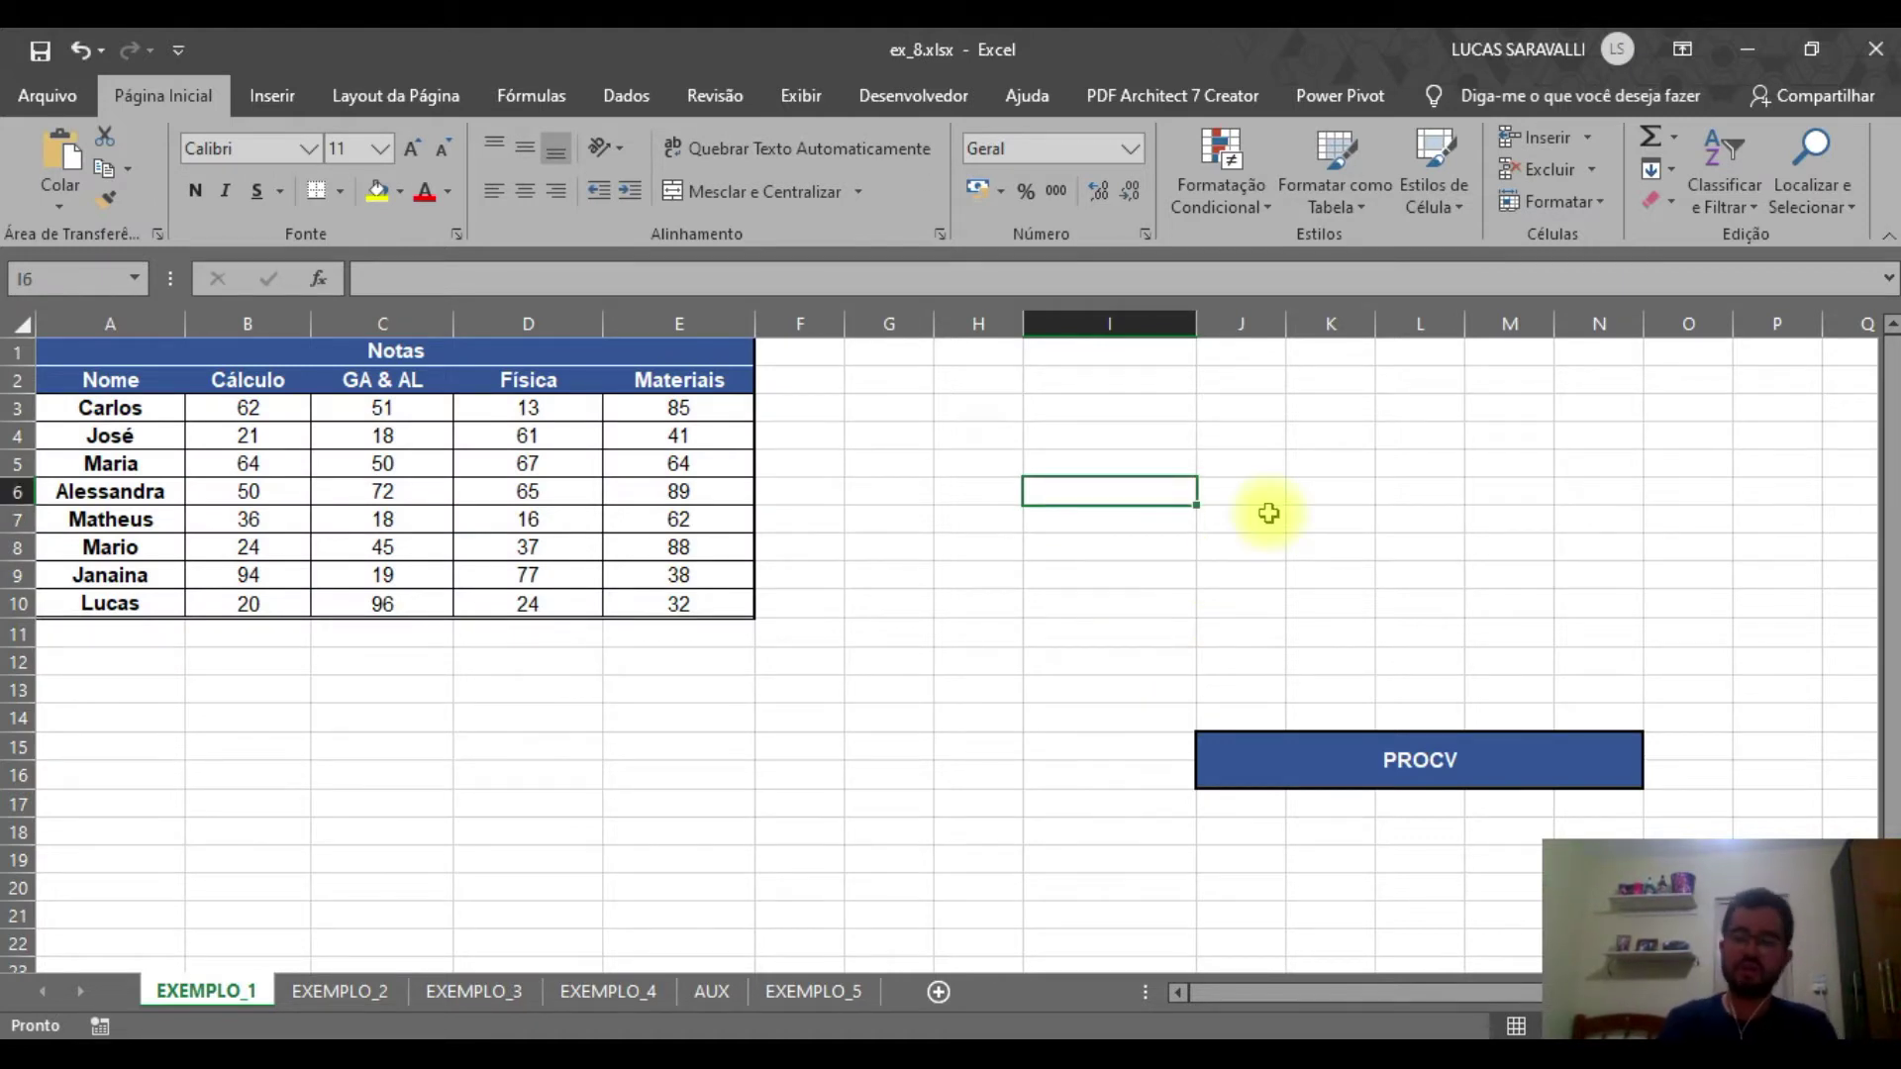
type("B4")
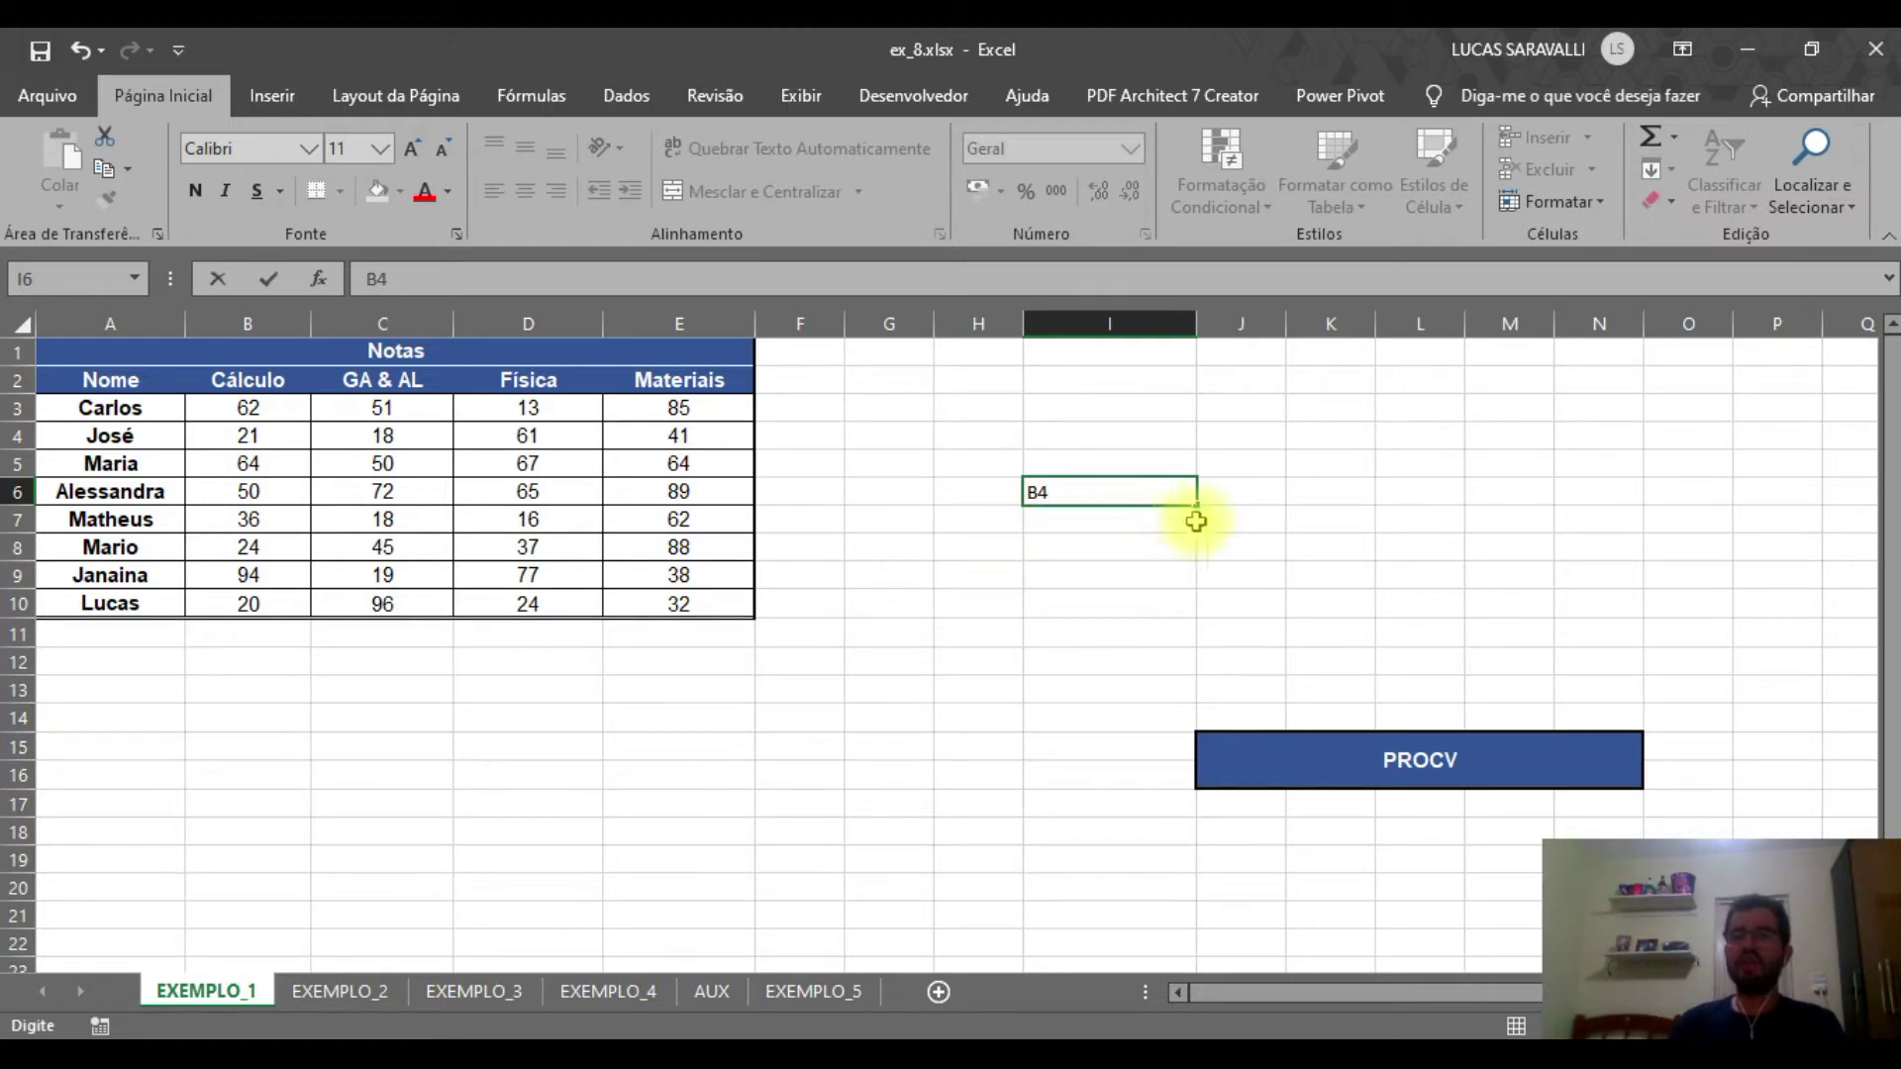
left_click_drag(1197, 503, 1205, 616)
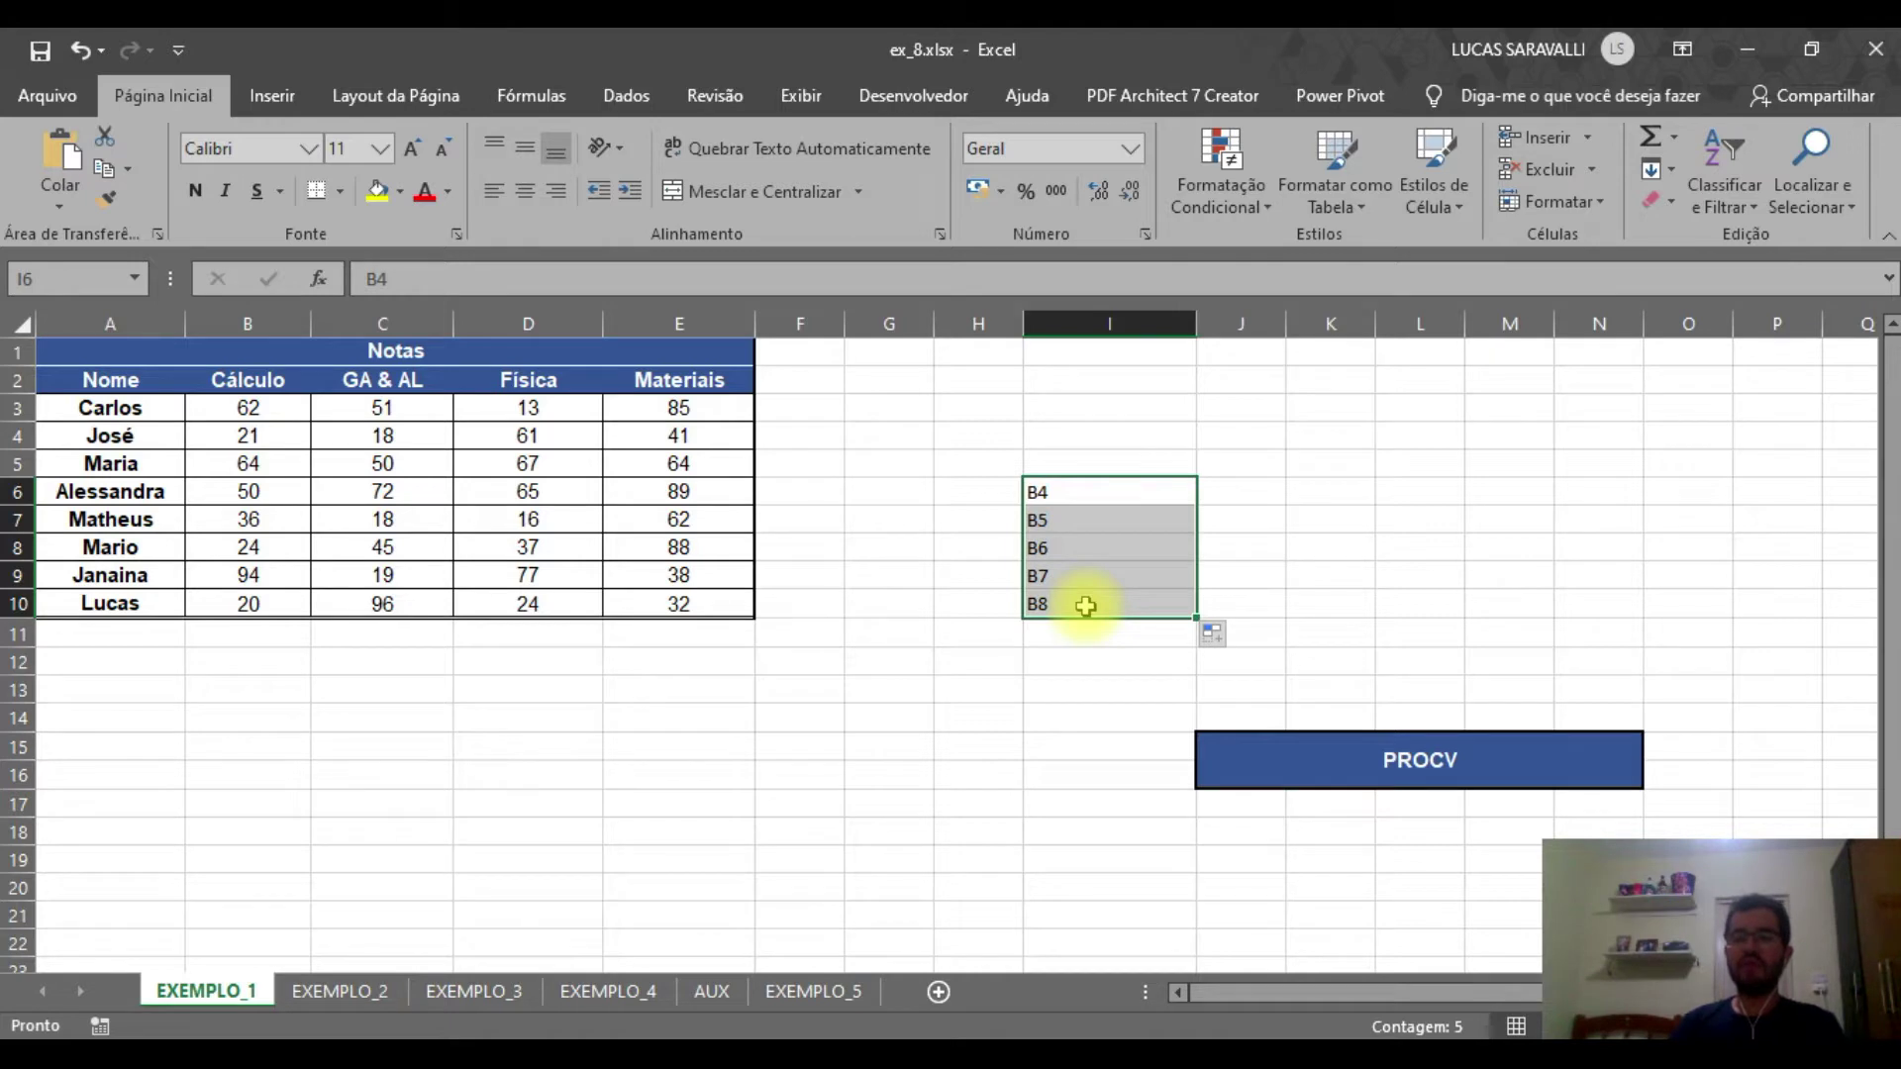
Rewrite the text in I6 as $B$4, B$4 and $B4 in turn, and clear the cells I6:I10
double_click(1029, 490)
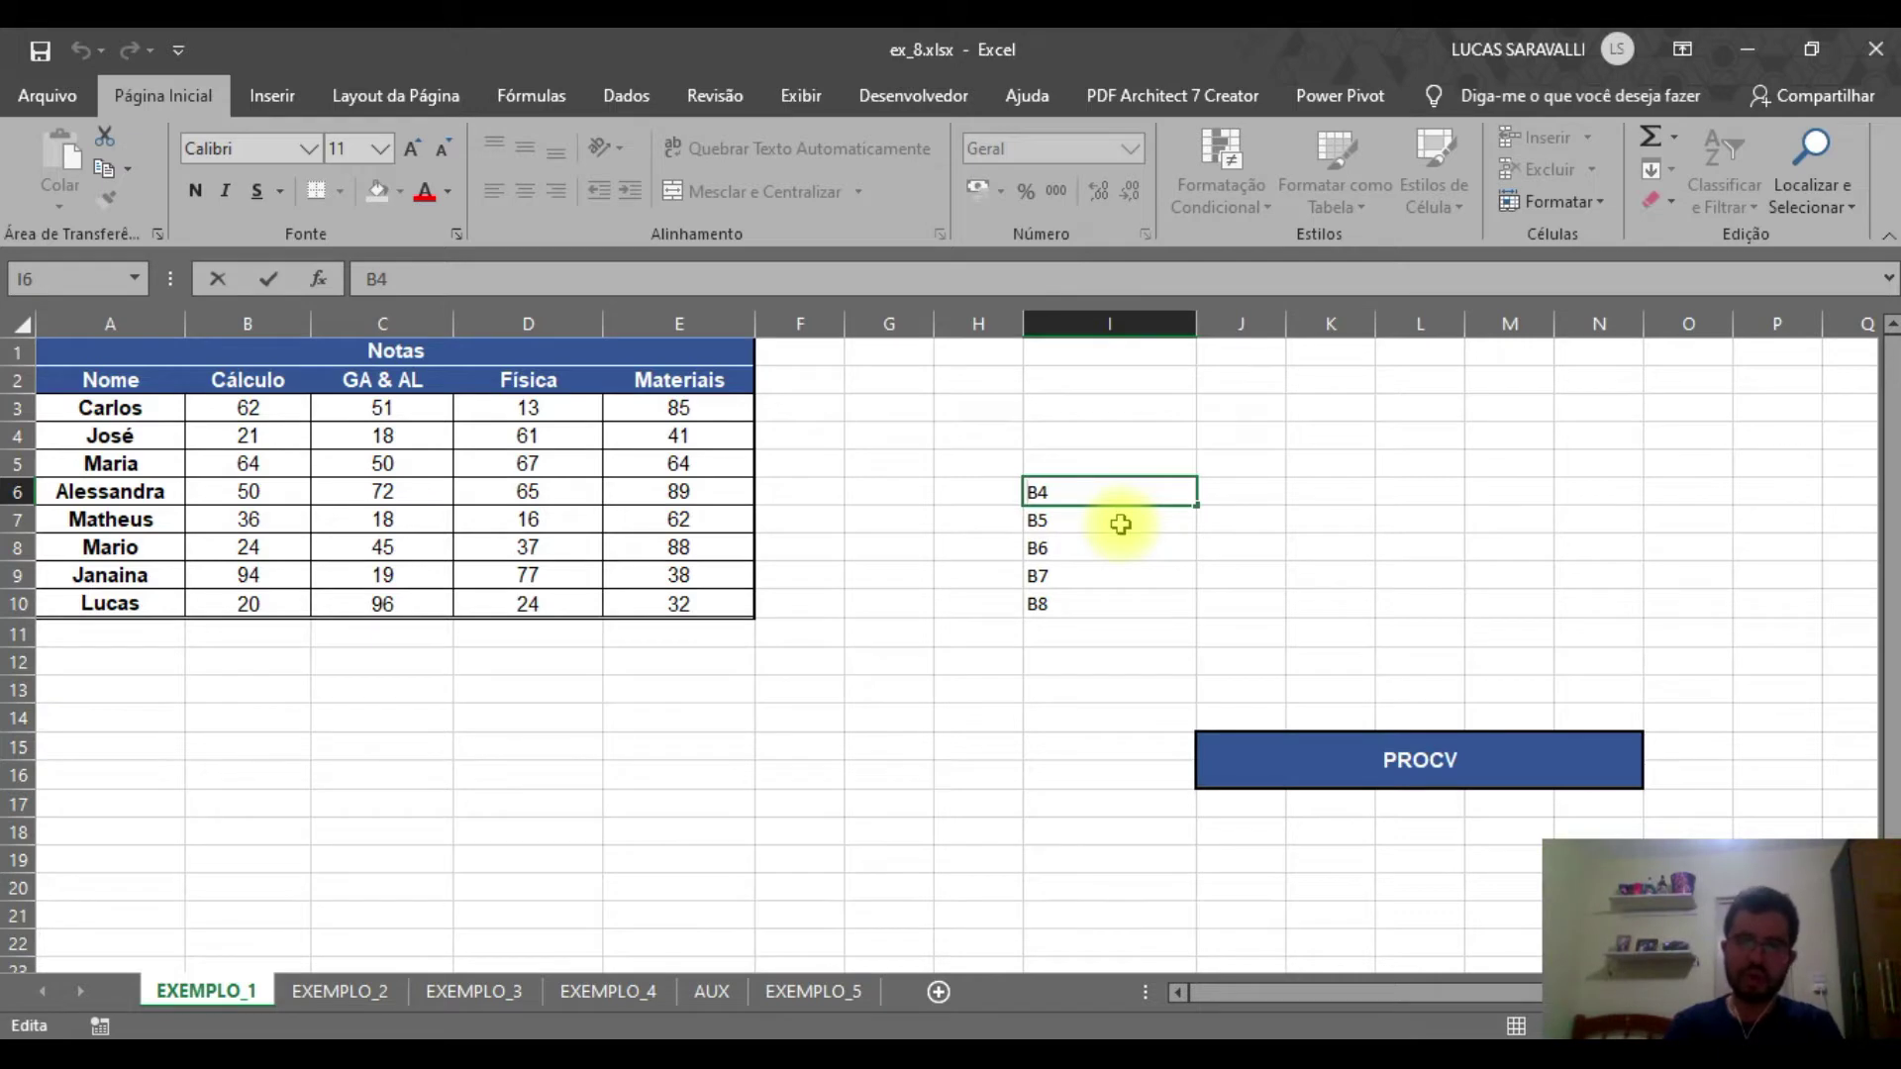
key("Home")
type("$")
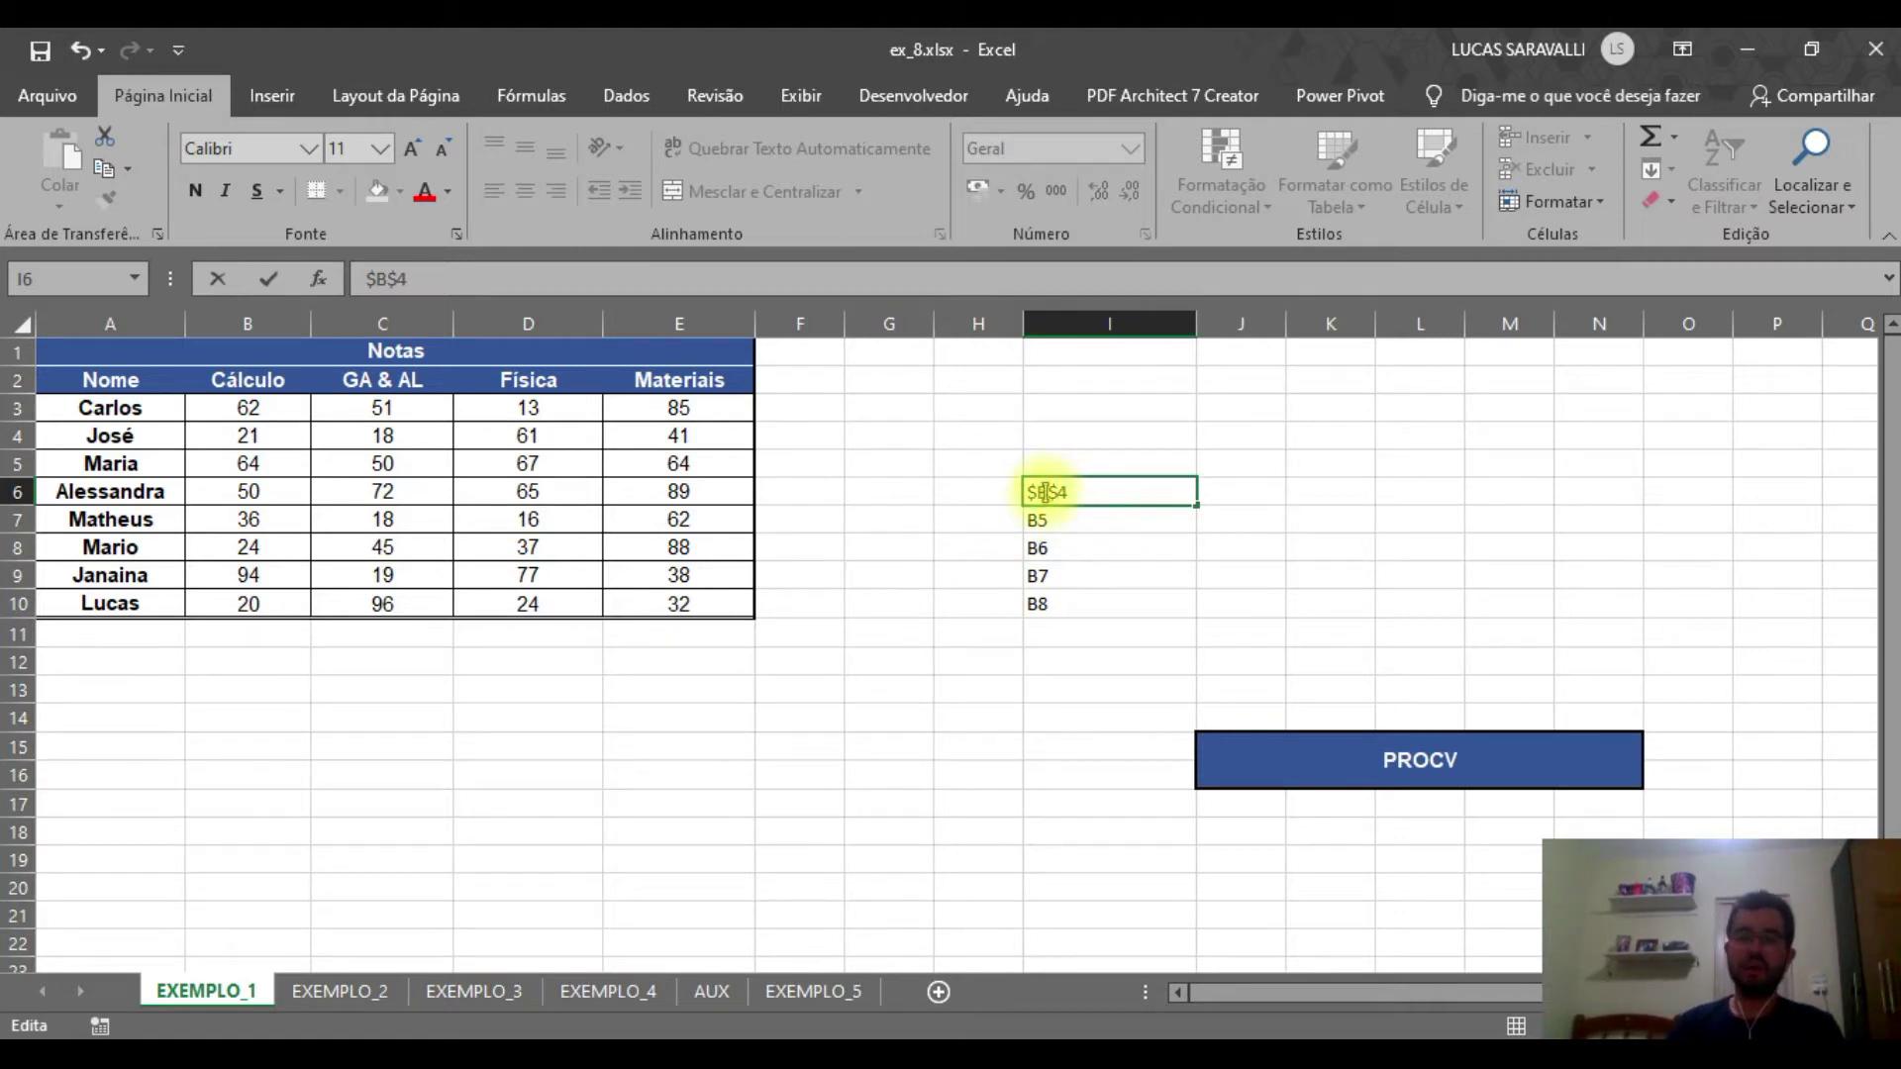
left_click_drag(1037, 492, 1059, 499)
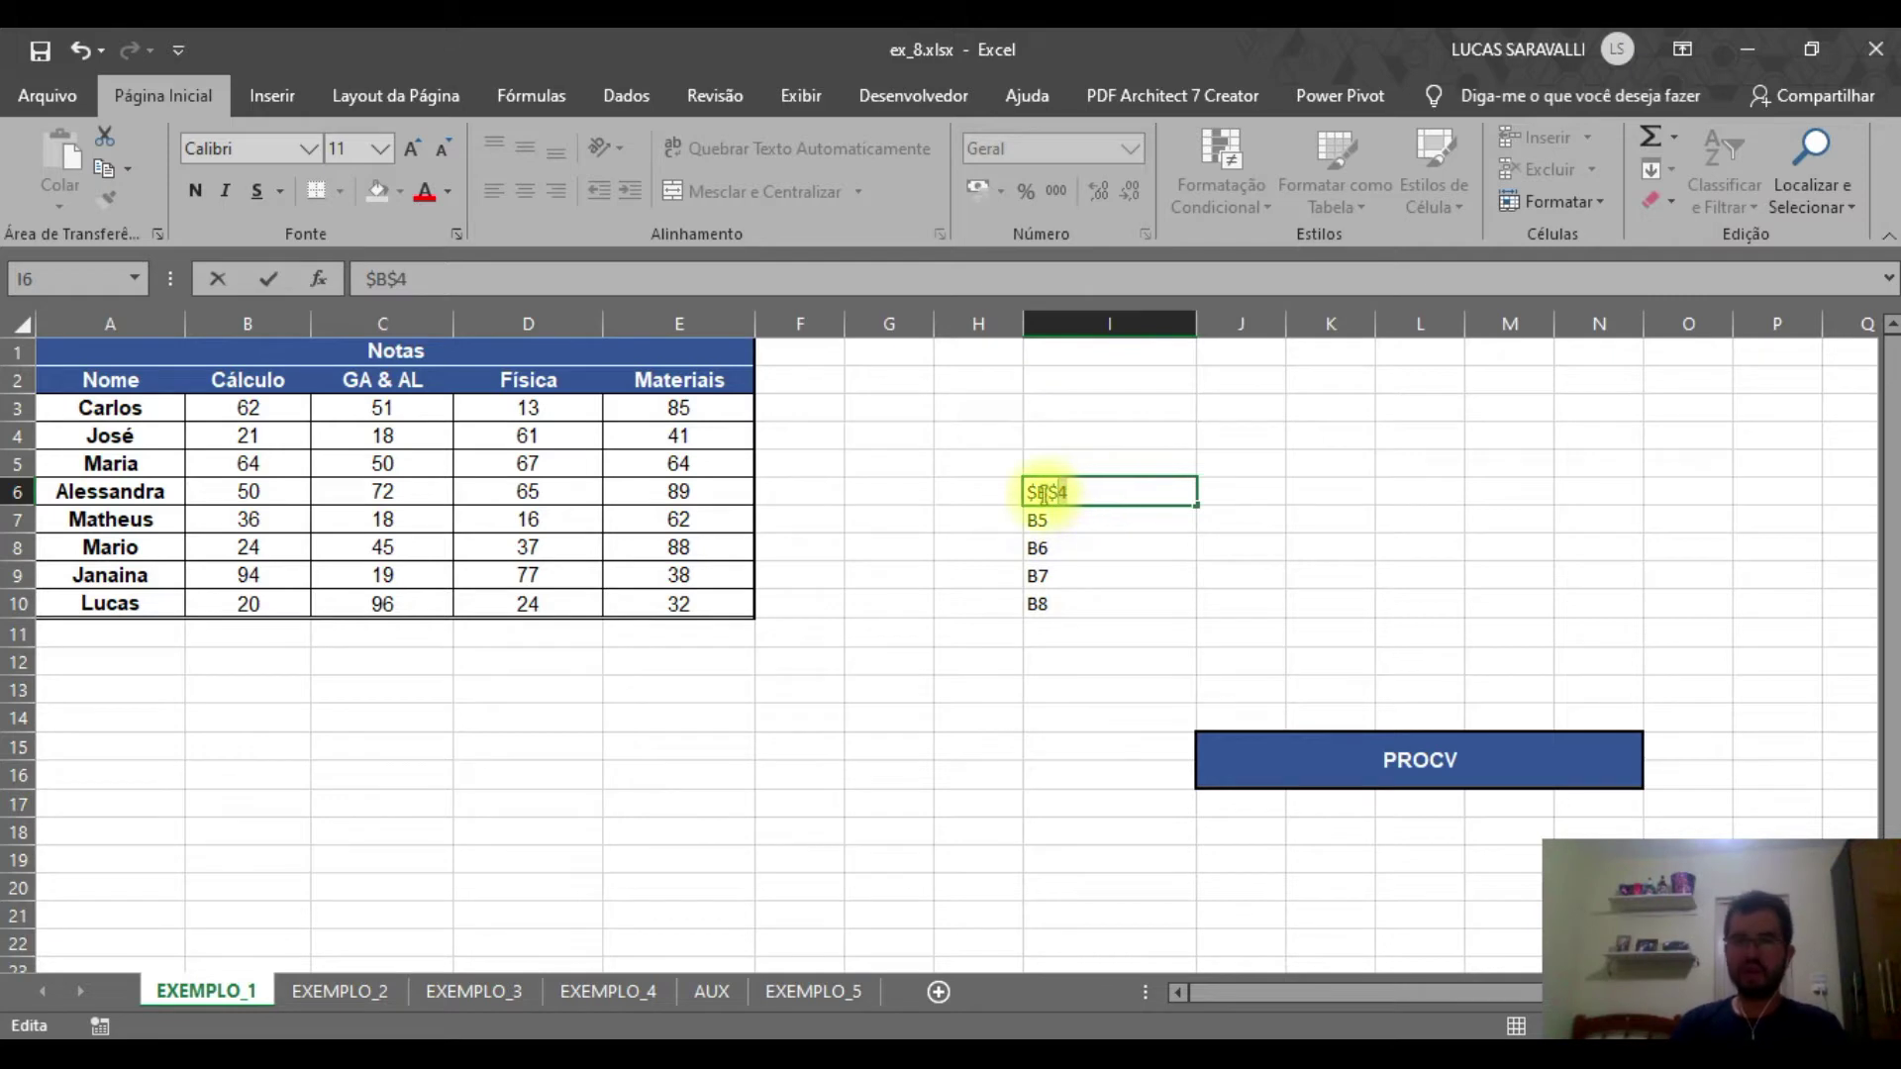
left_click(1108, 493)
left_click(1036, 492)
key("BackSpace")
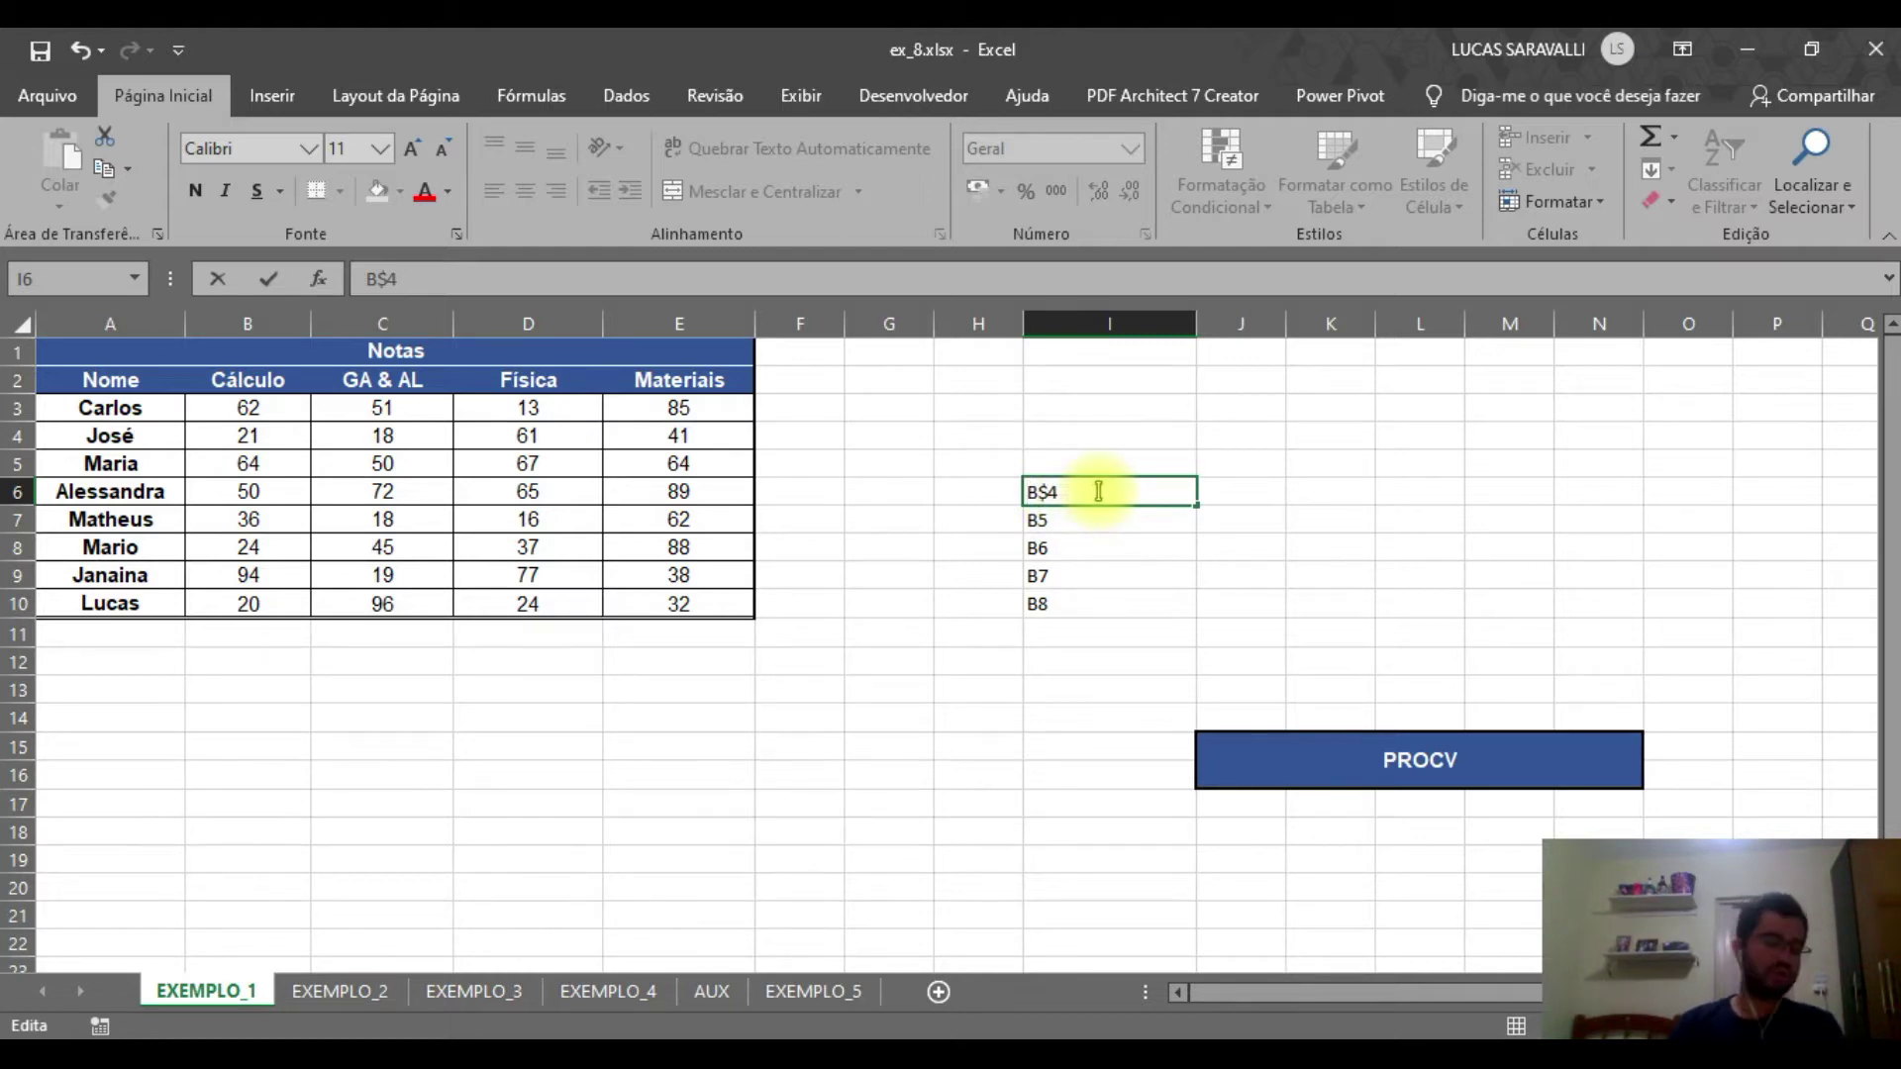
left_click(1048, 492)
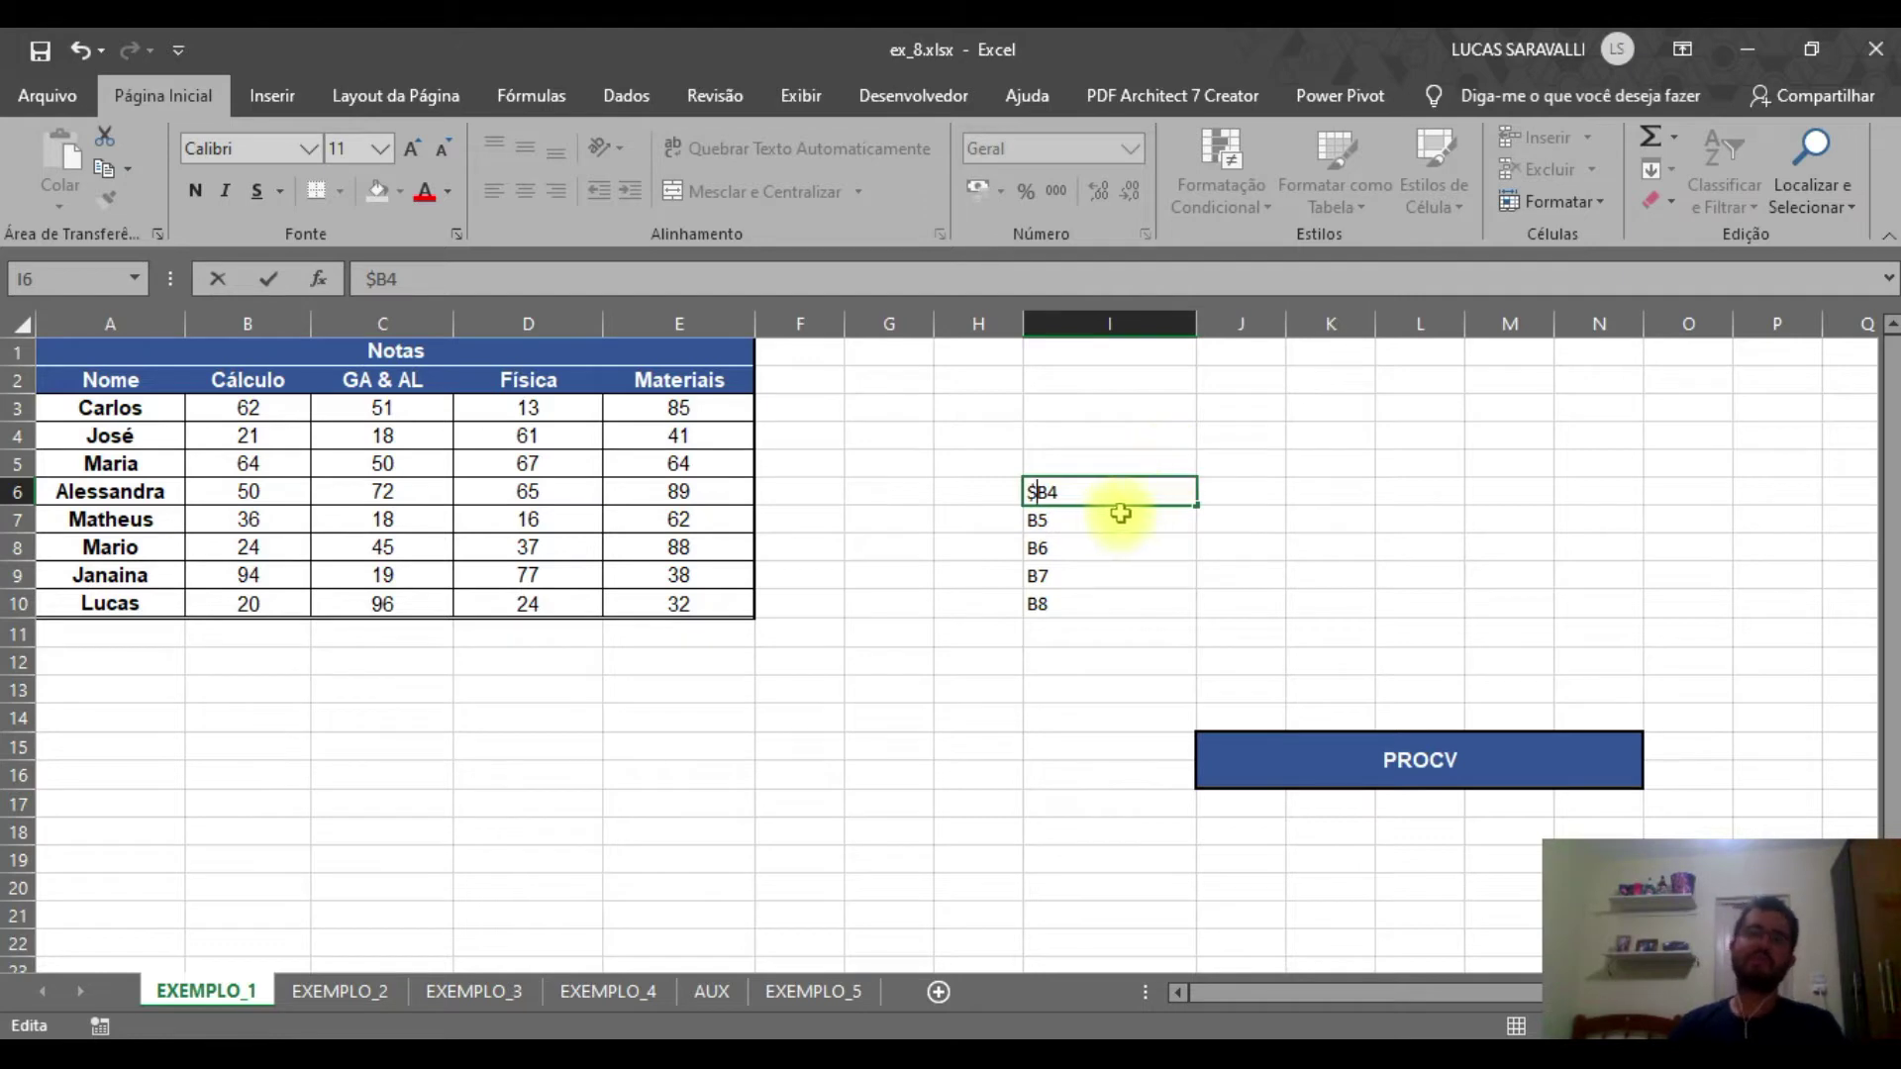
left_click_drag(1076, 603, 1059, 499)
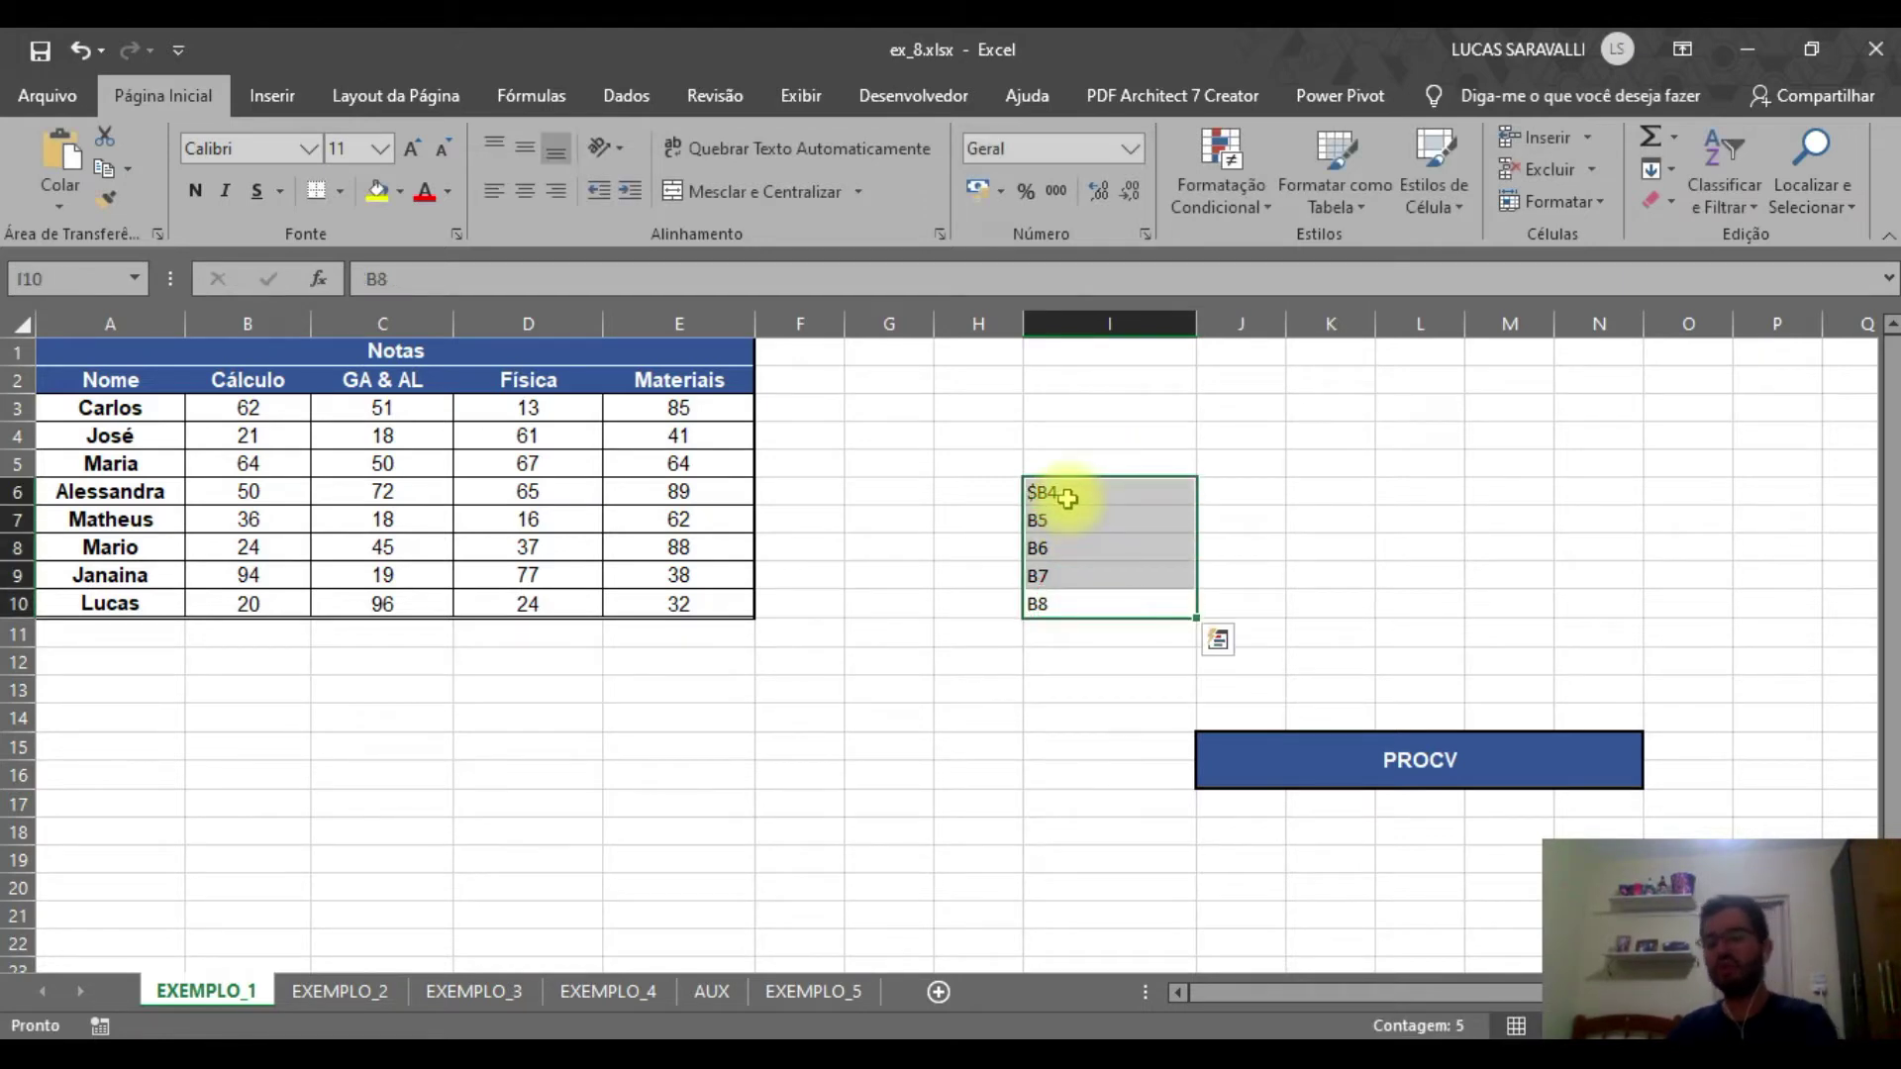
key("Delete")
Begin a PROCV formula in cell I6 that looks up the student name from A7, written as quoted text
left_click(1083, 485)
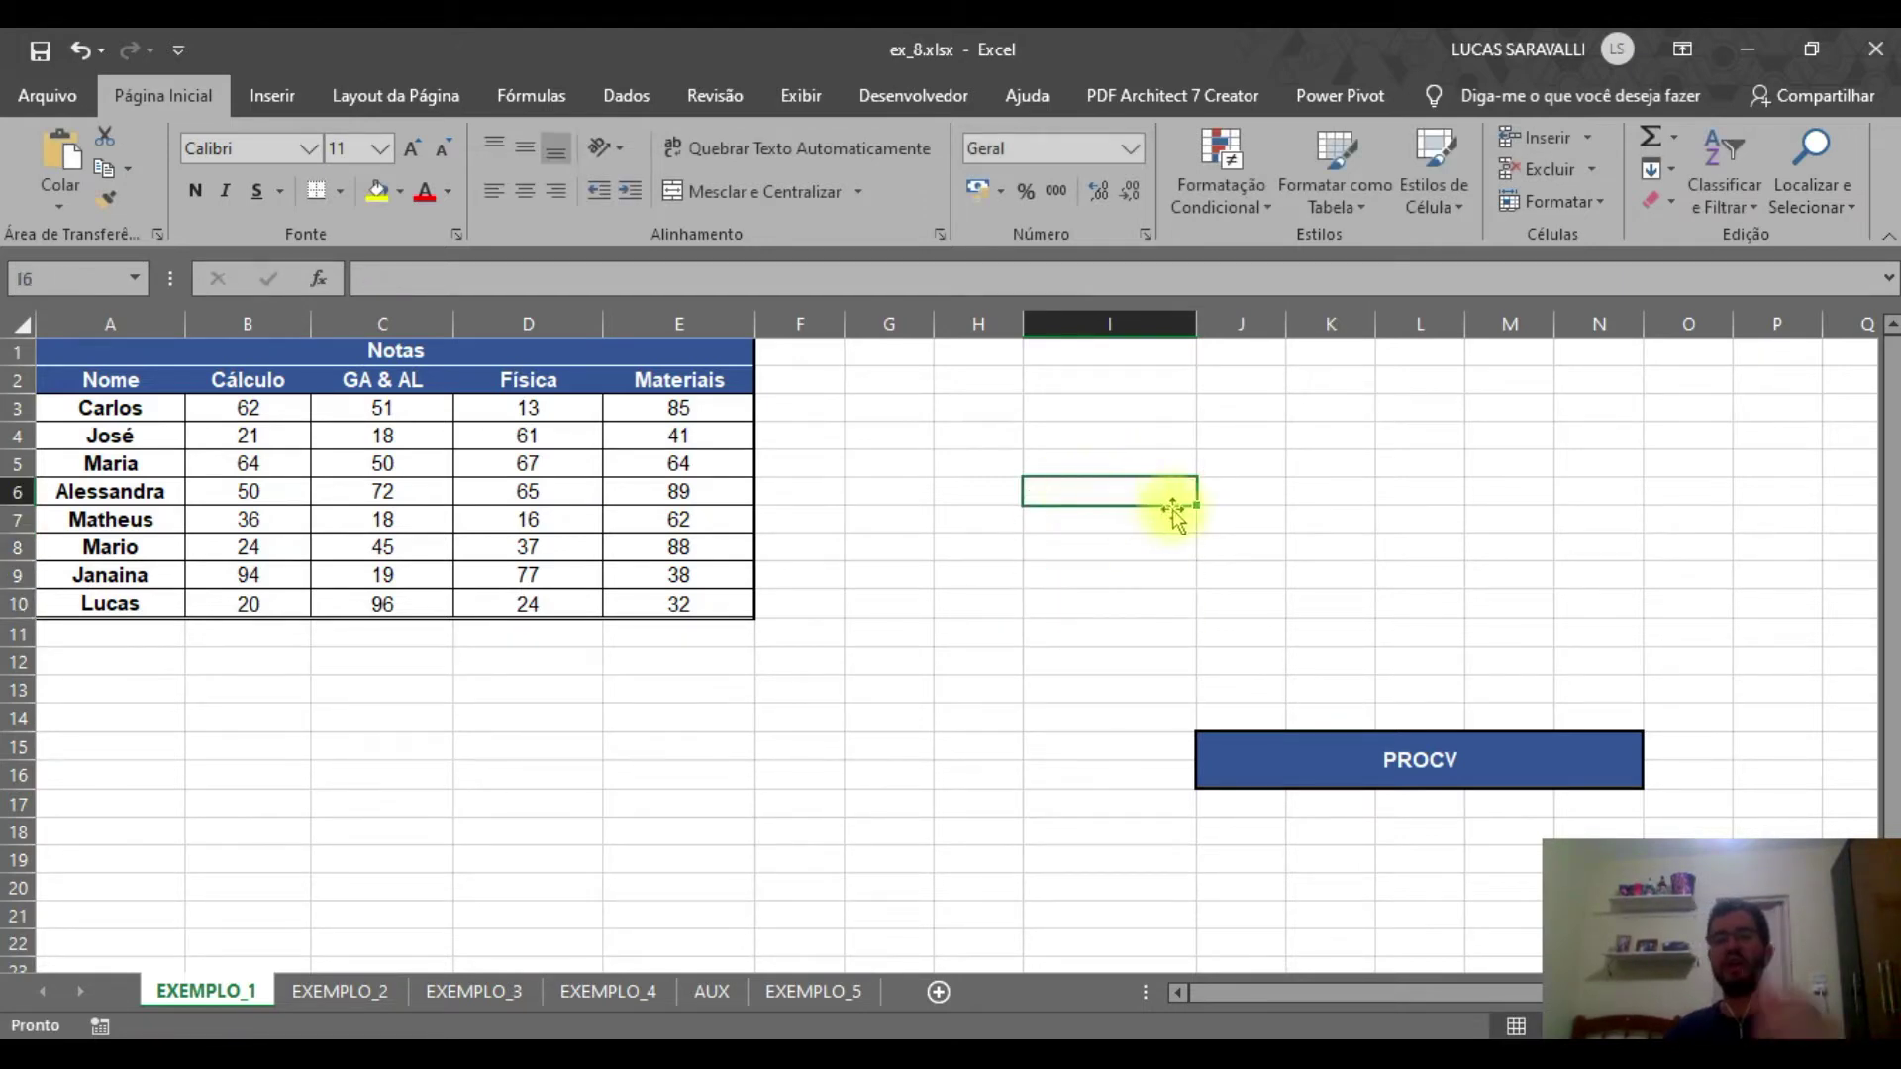
type("=")
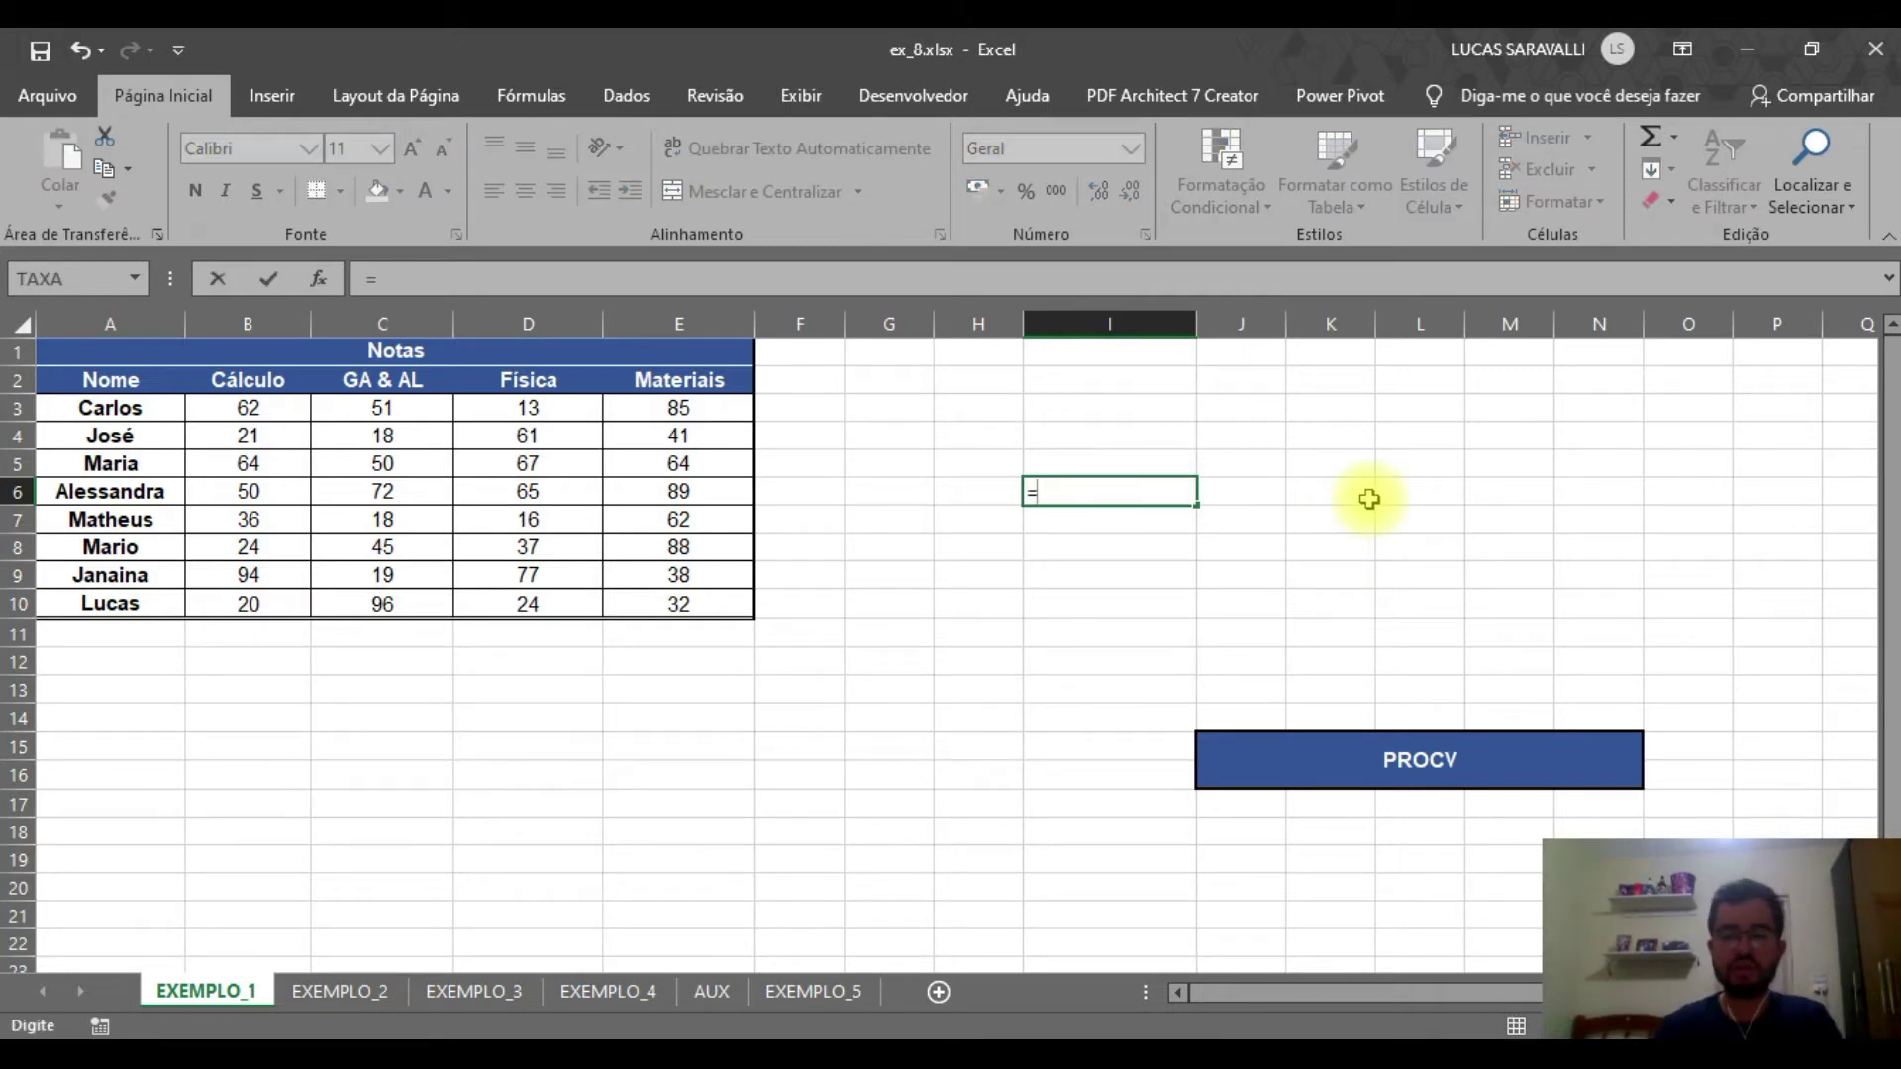
type("PROCV")
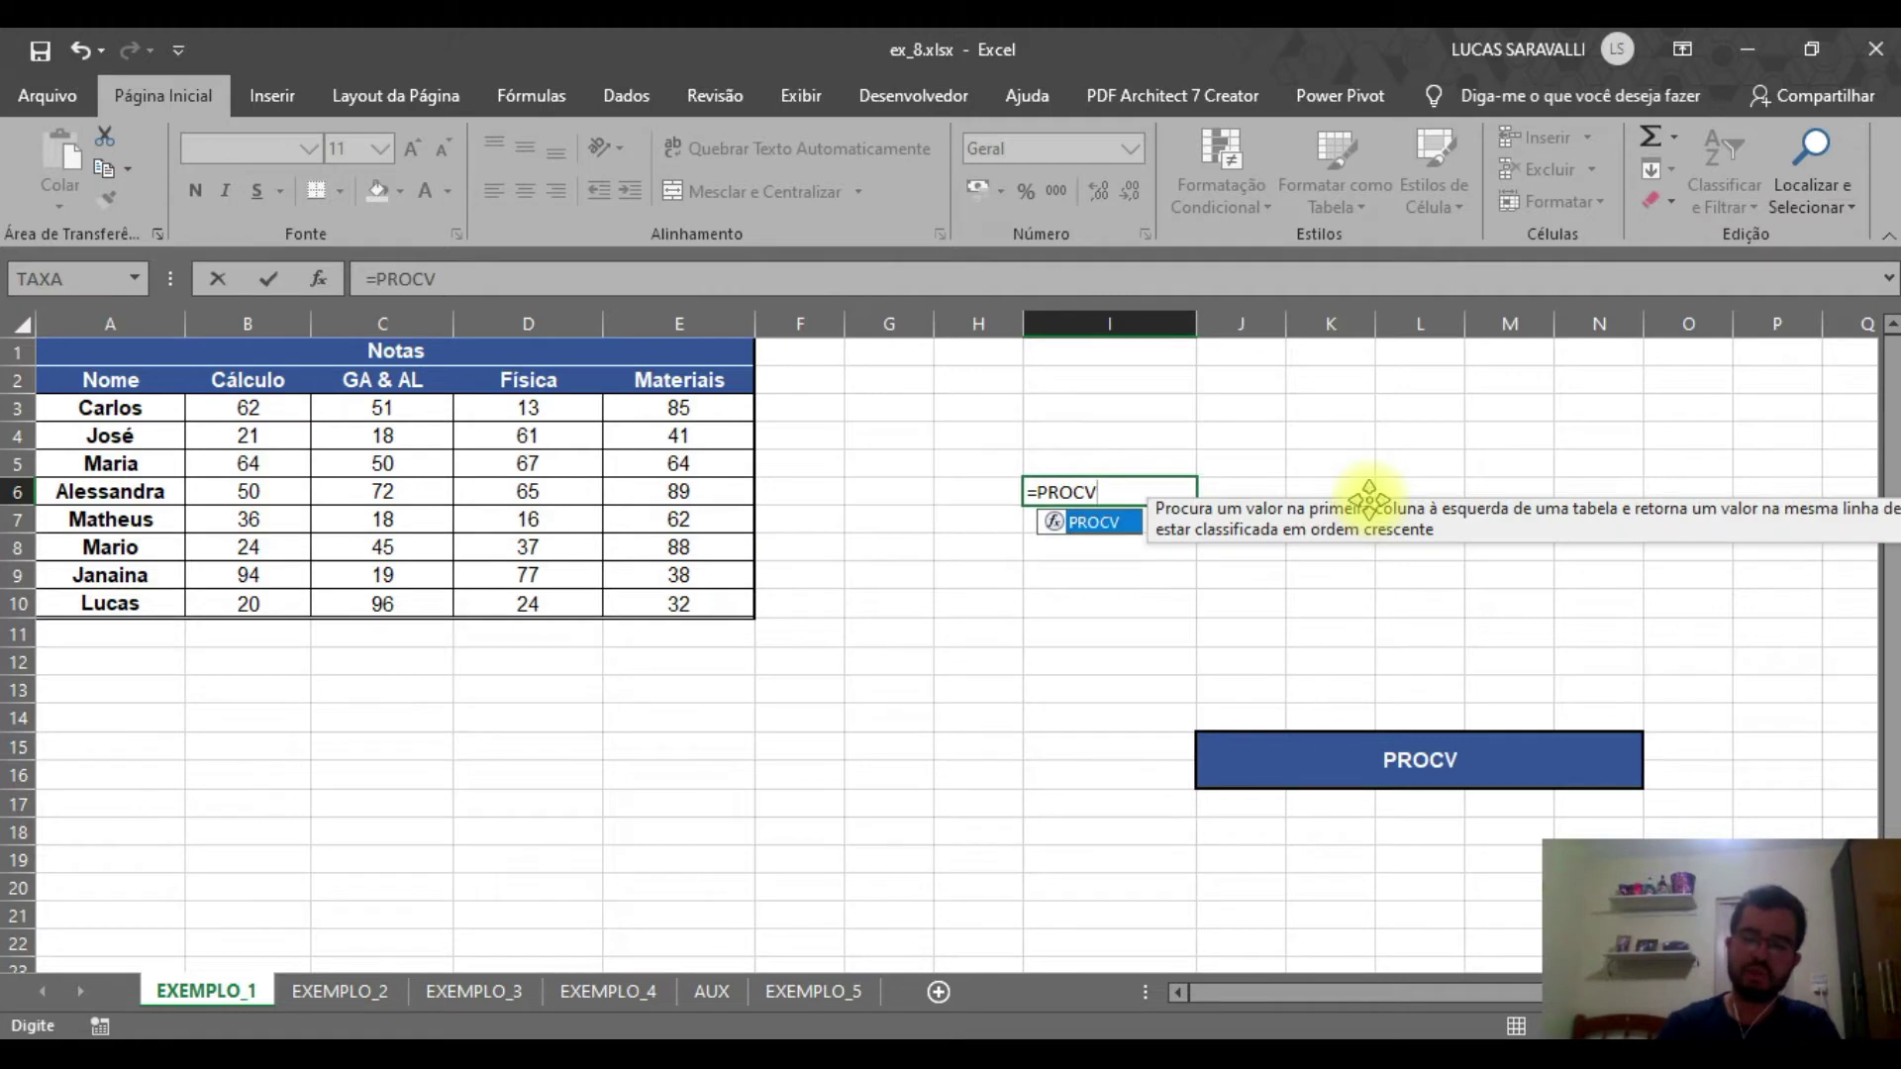
type("(")
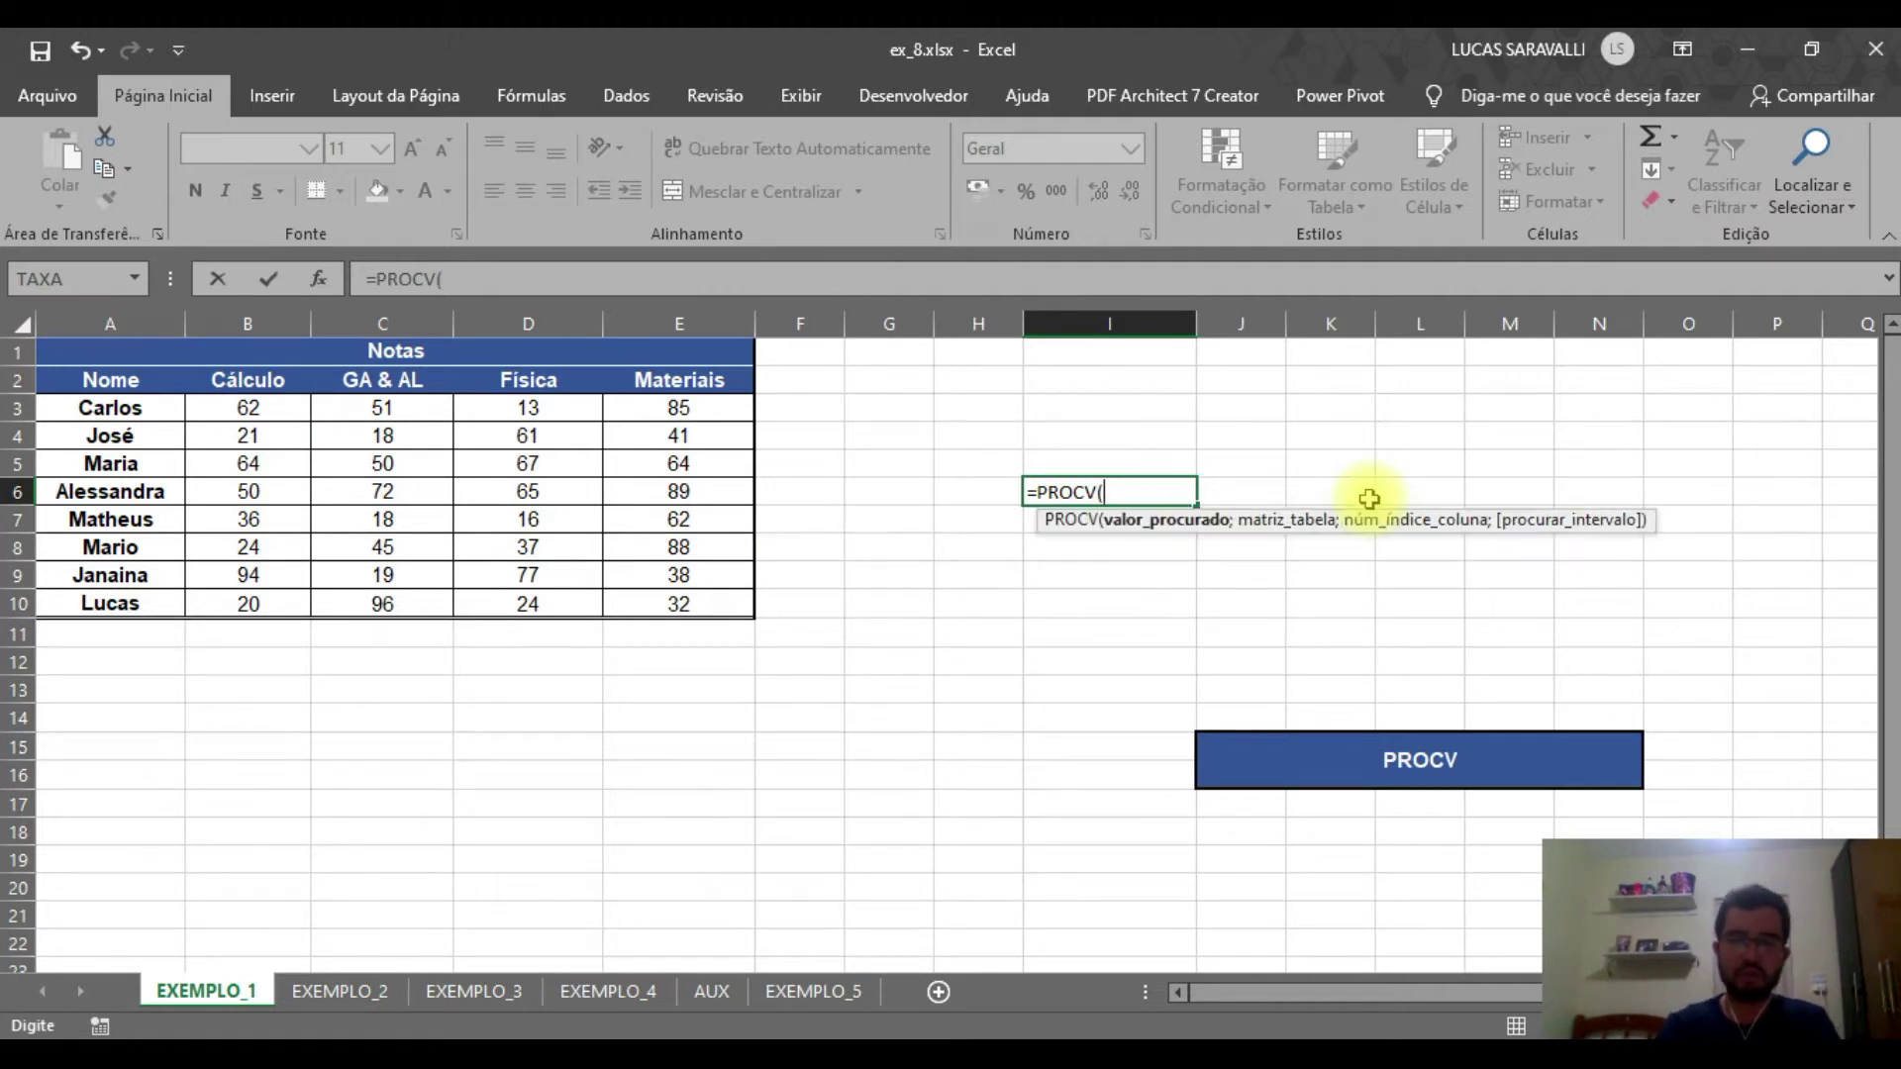
type("\"Matheus\"")
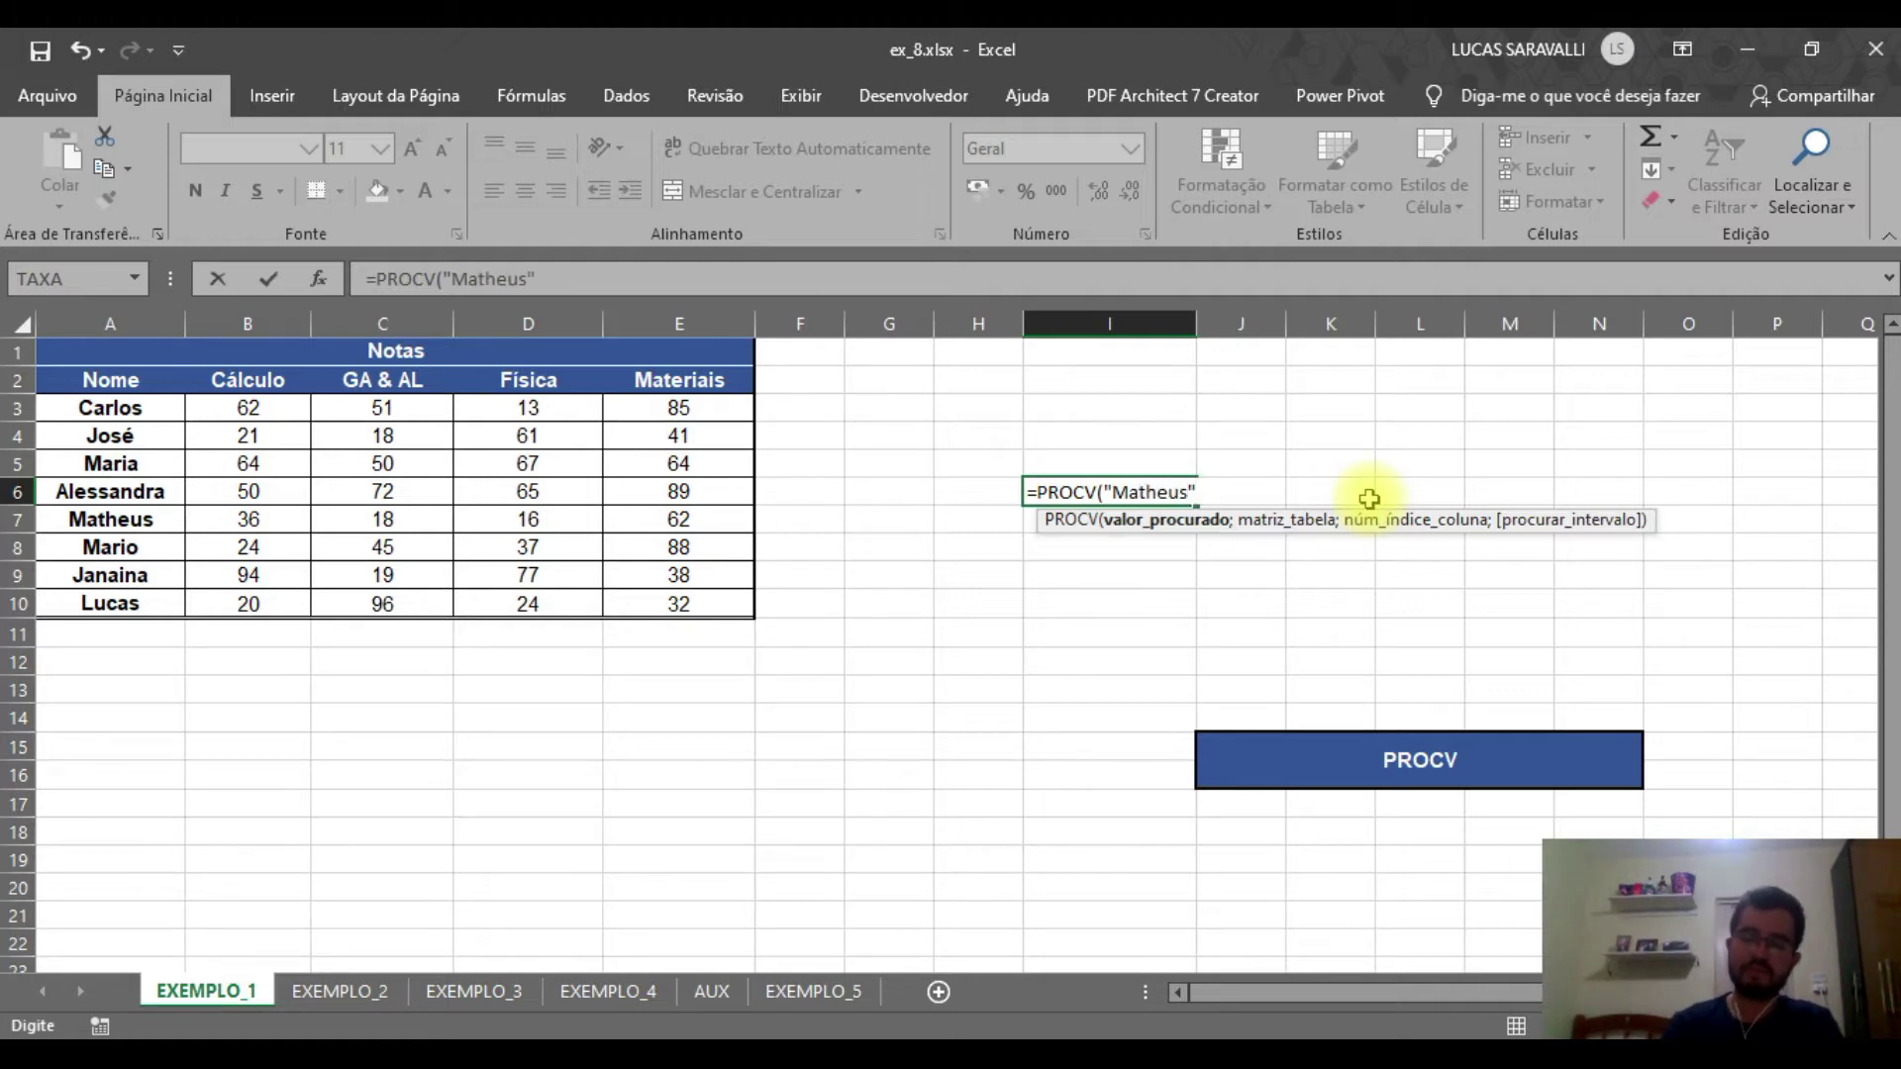
type(";")
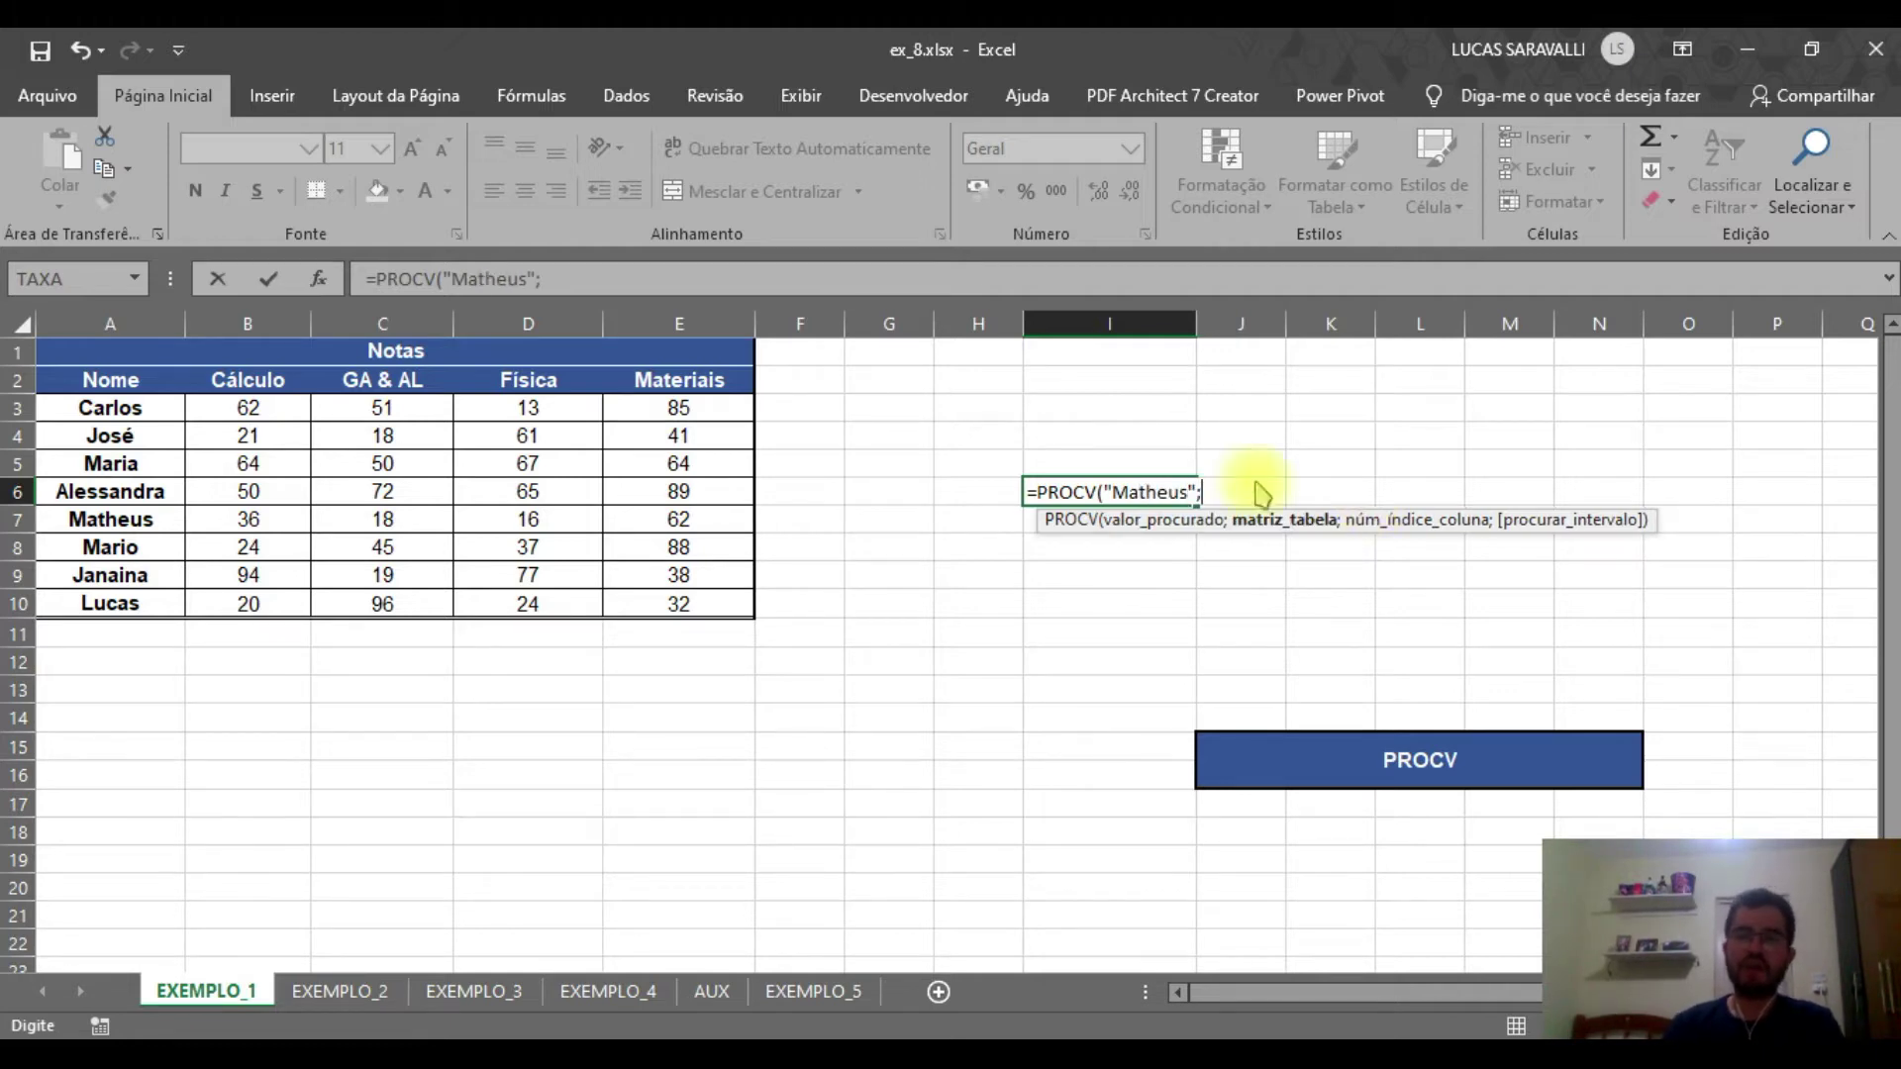
Use the grades data in A3:E10 as the formula's table argument, with absolute references $A$3:$E$10
left_click_drag(102, 401, 679, 603)
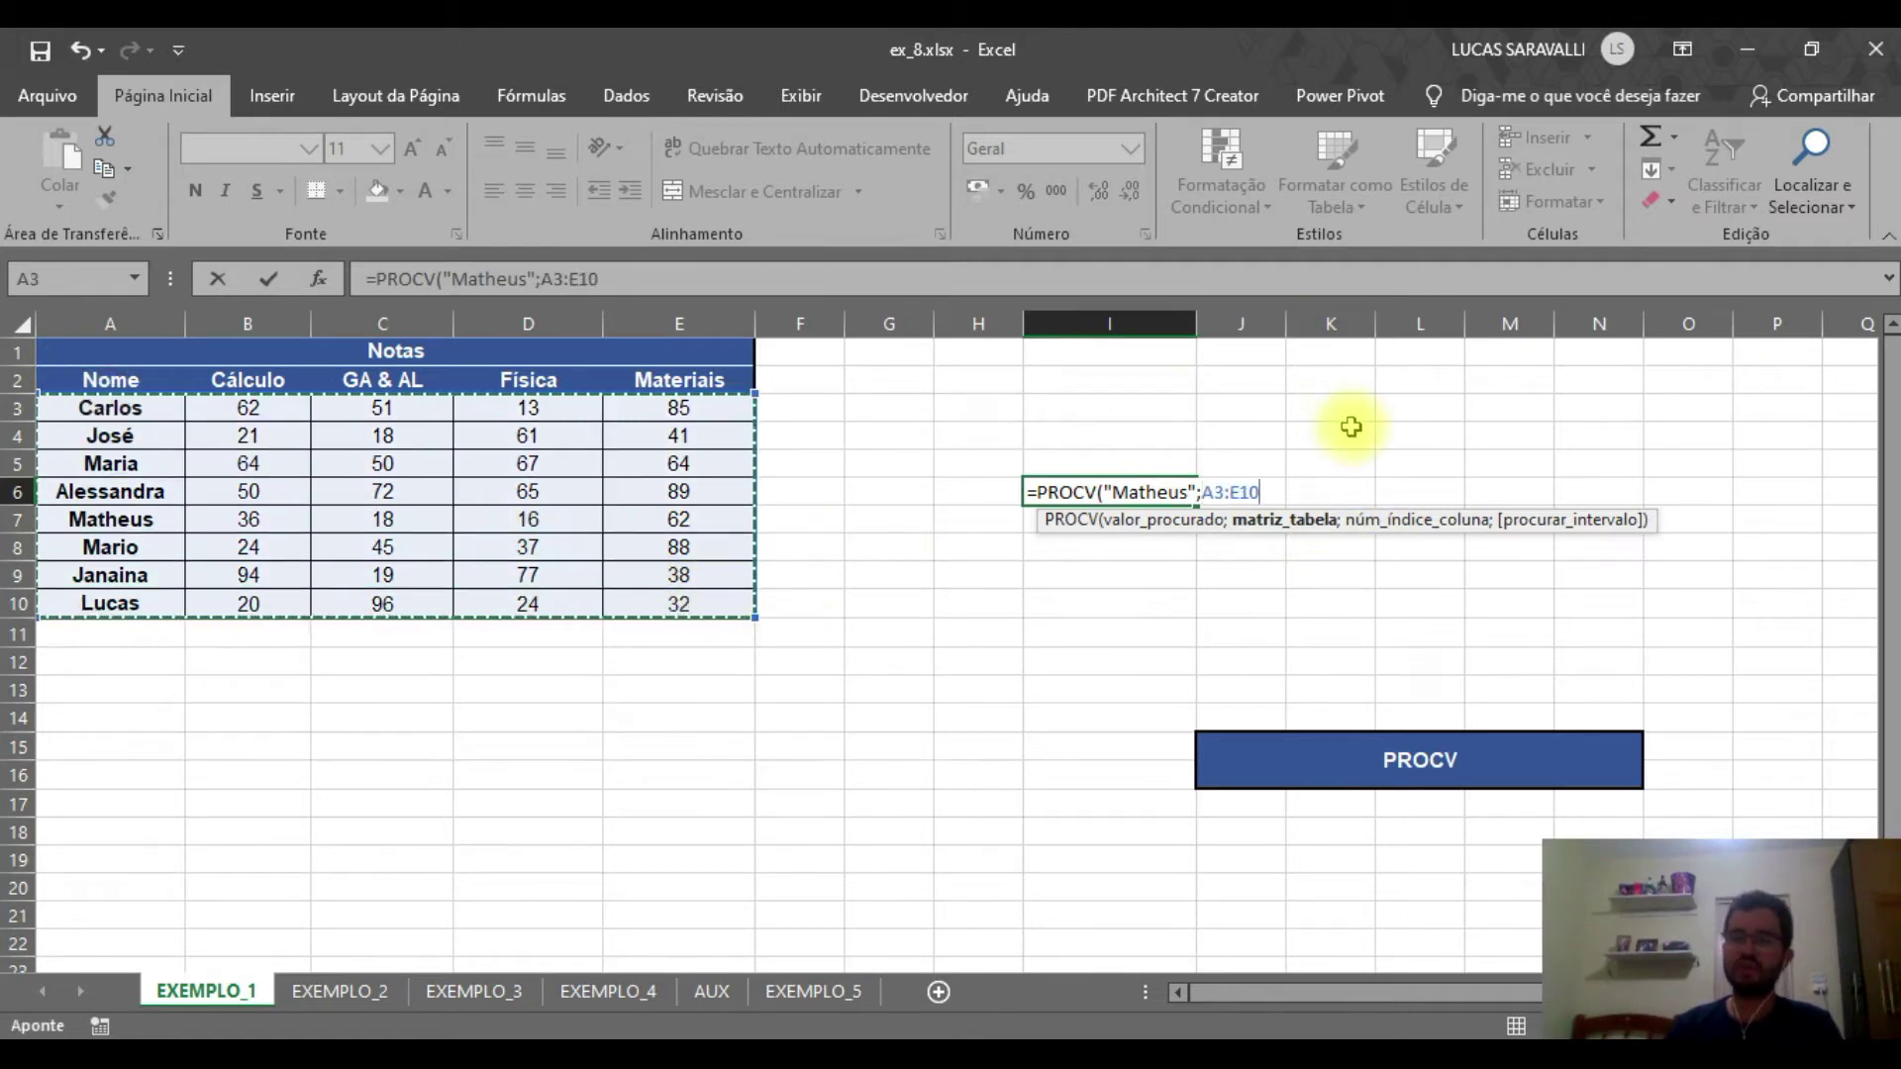
left_click_drag(1273, 484, 1202, 491)
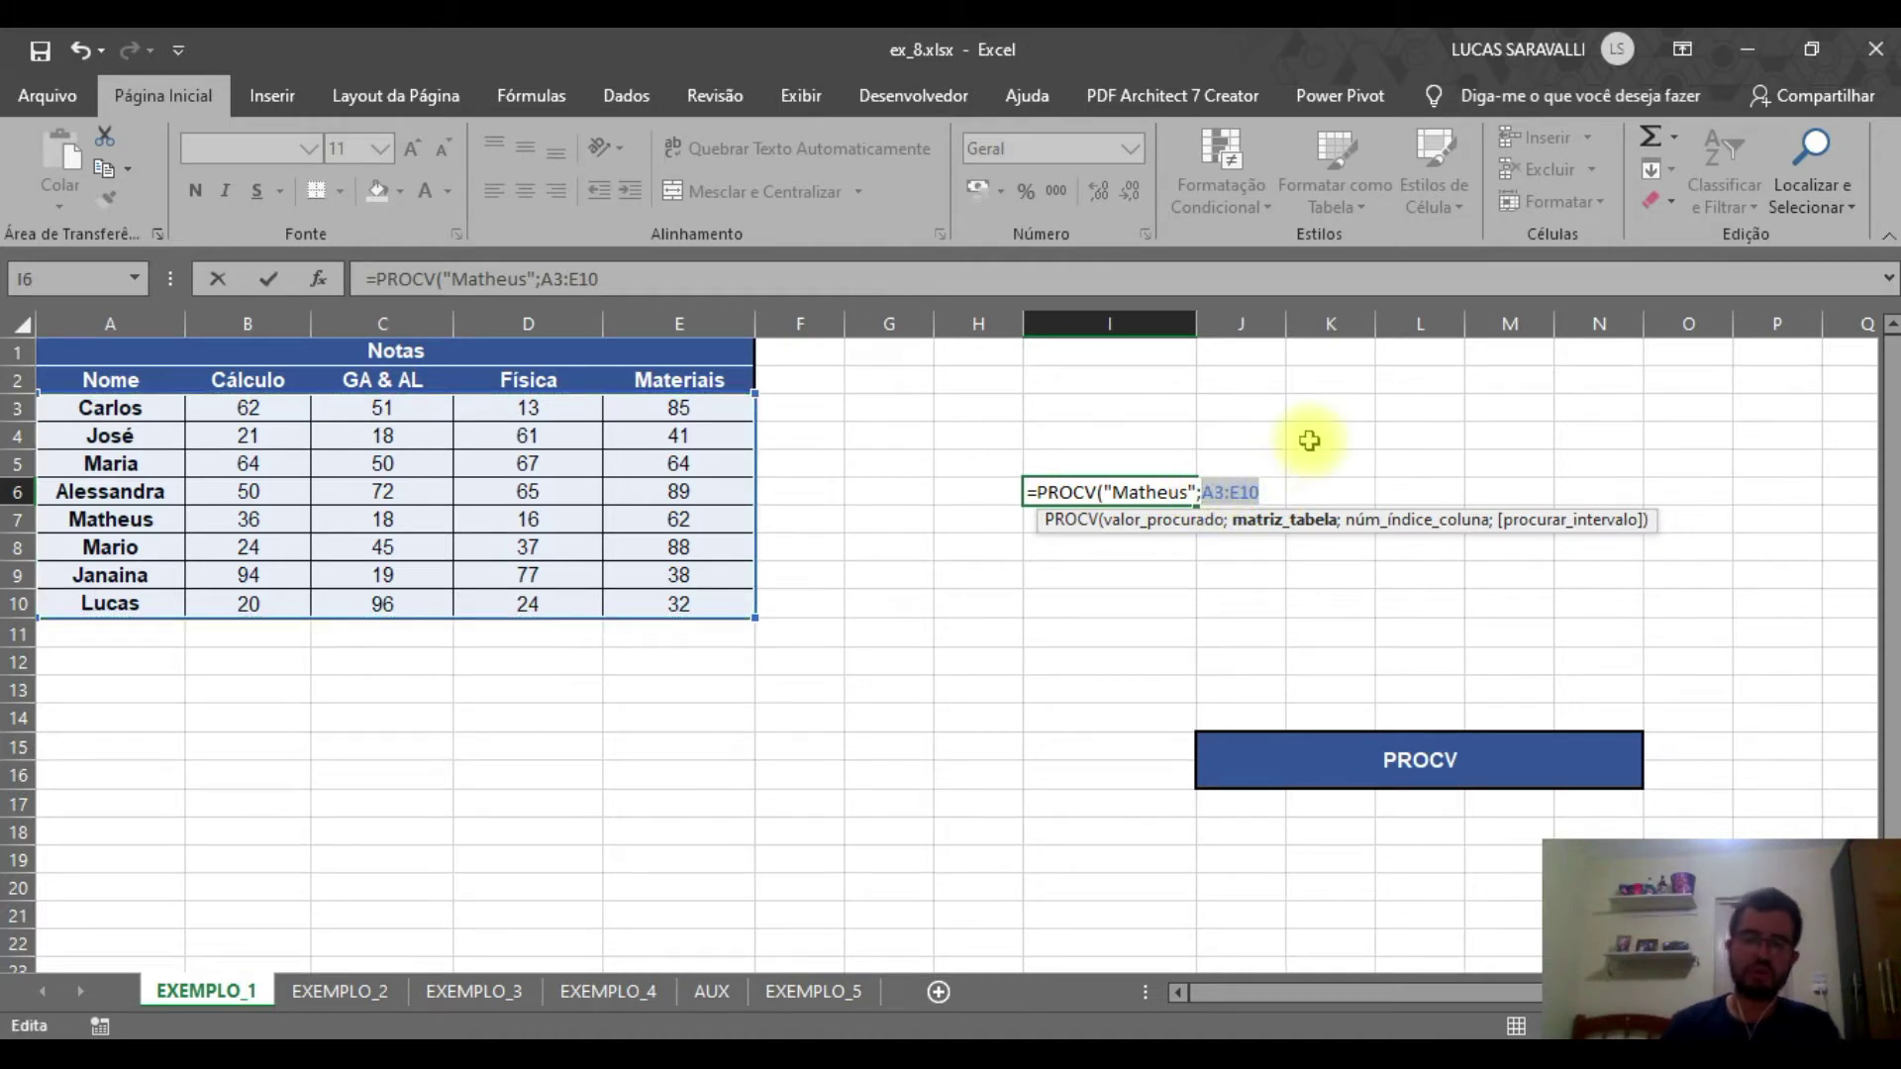
key("F4")
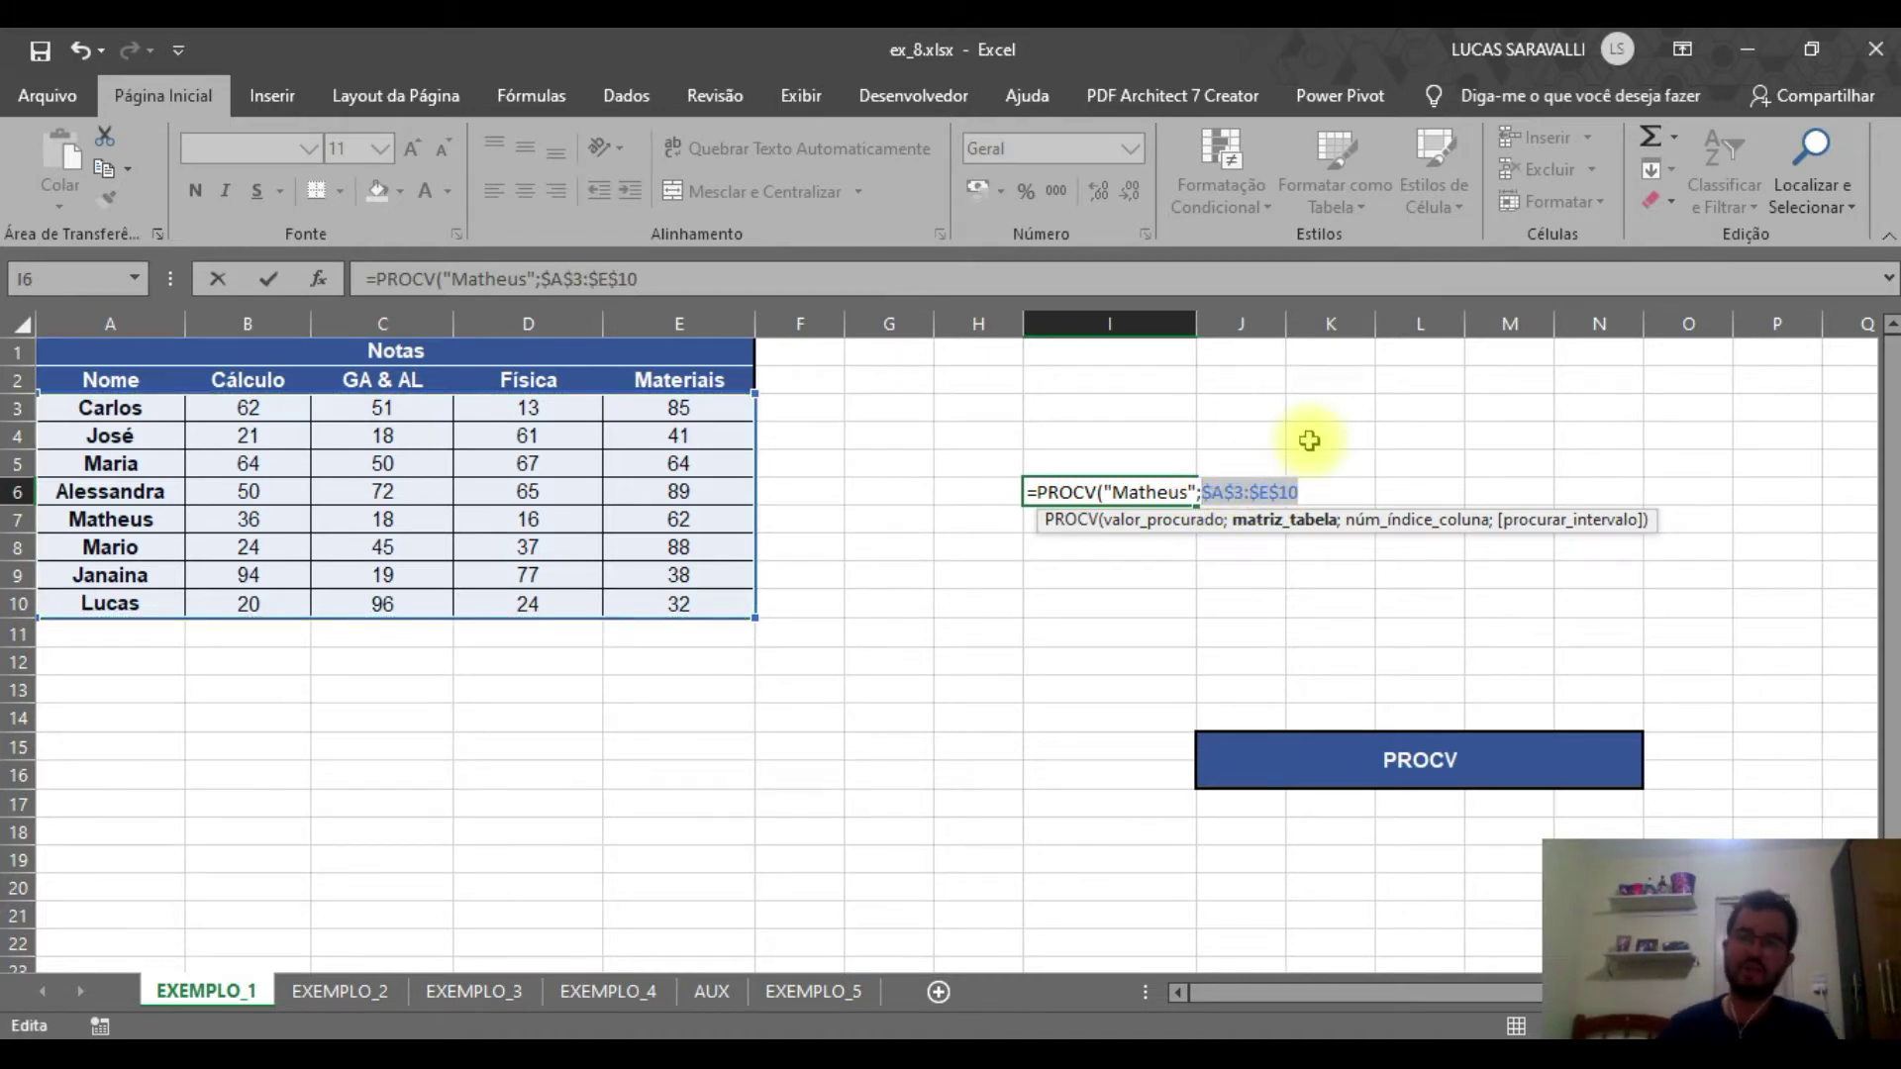
Finish the PROCV formula in I6 with column index 4 and 0 for an exact match
key("Right")
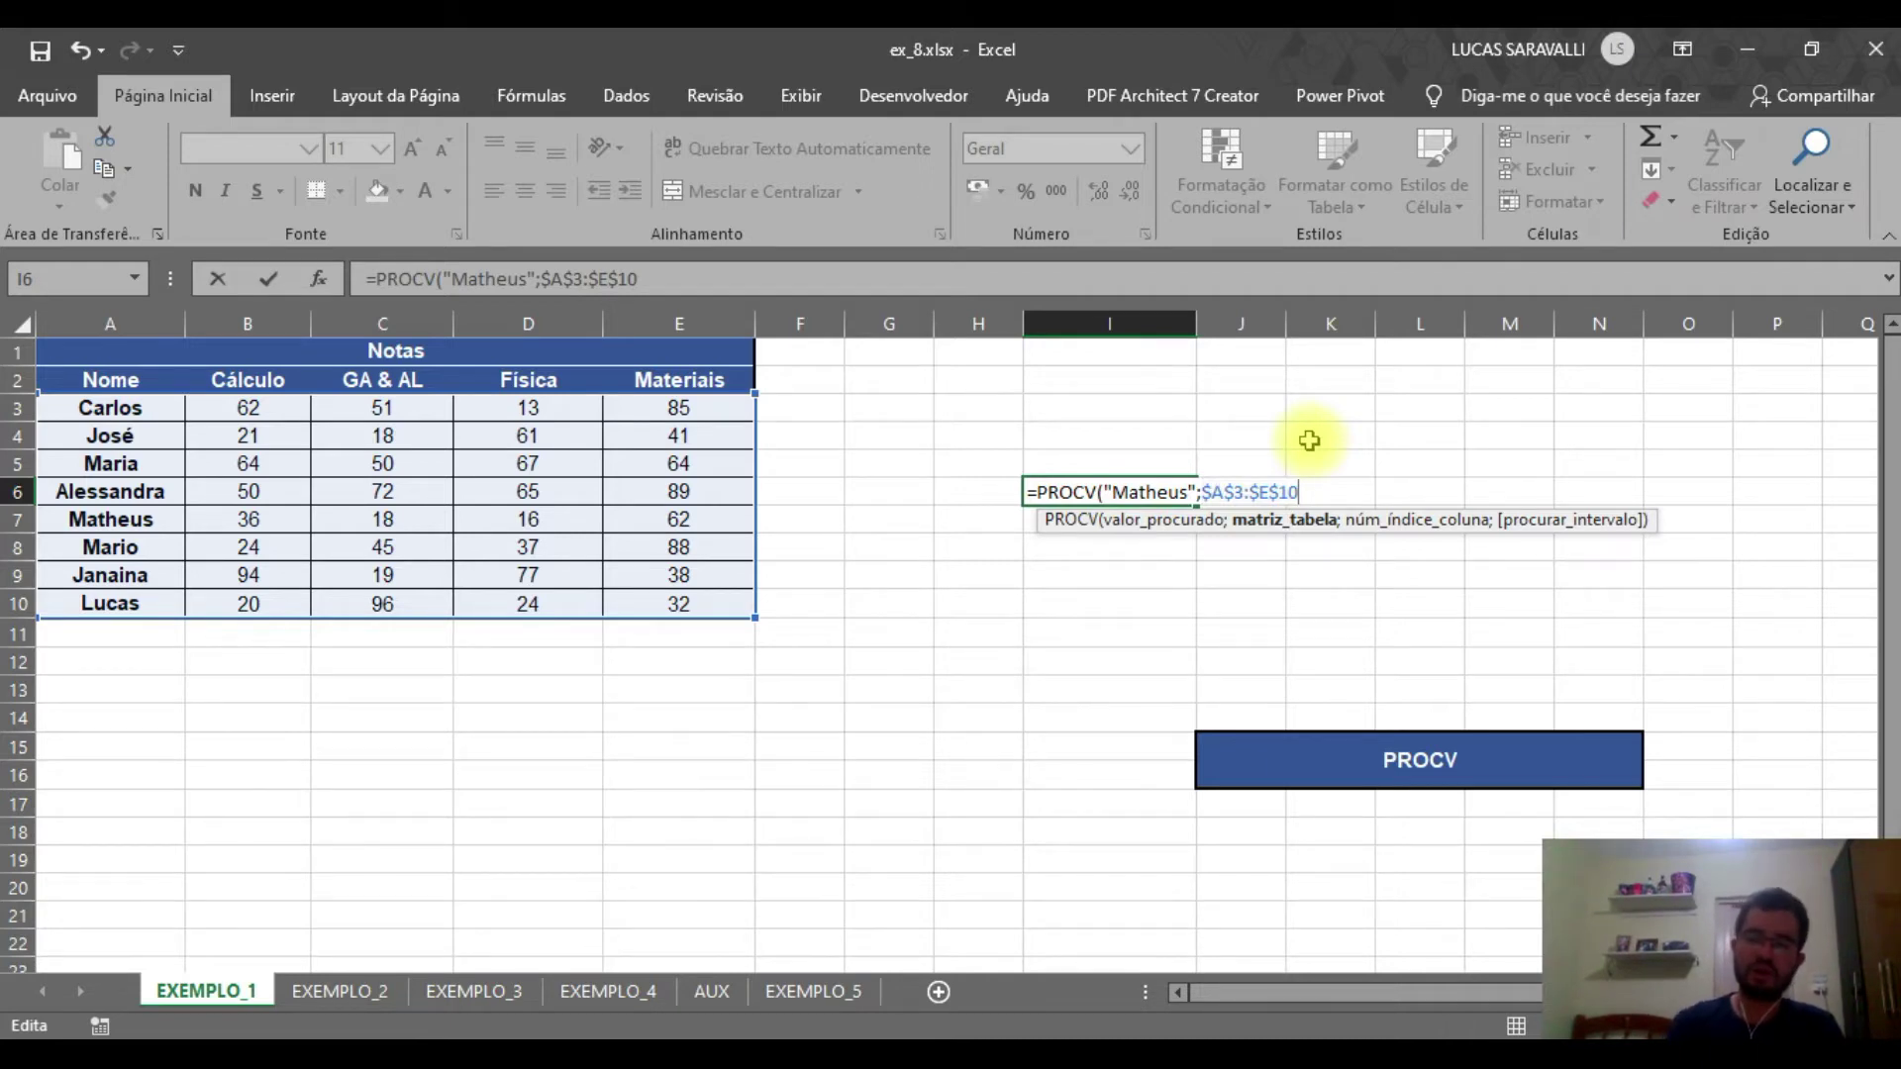
type(";")
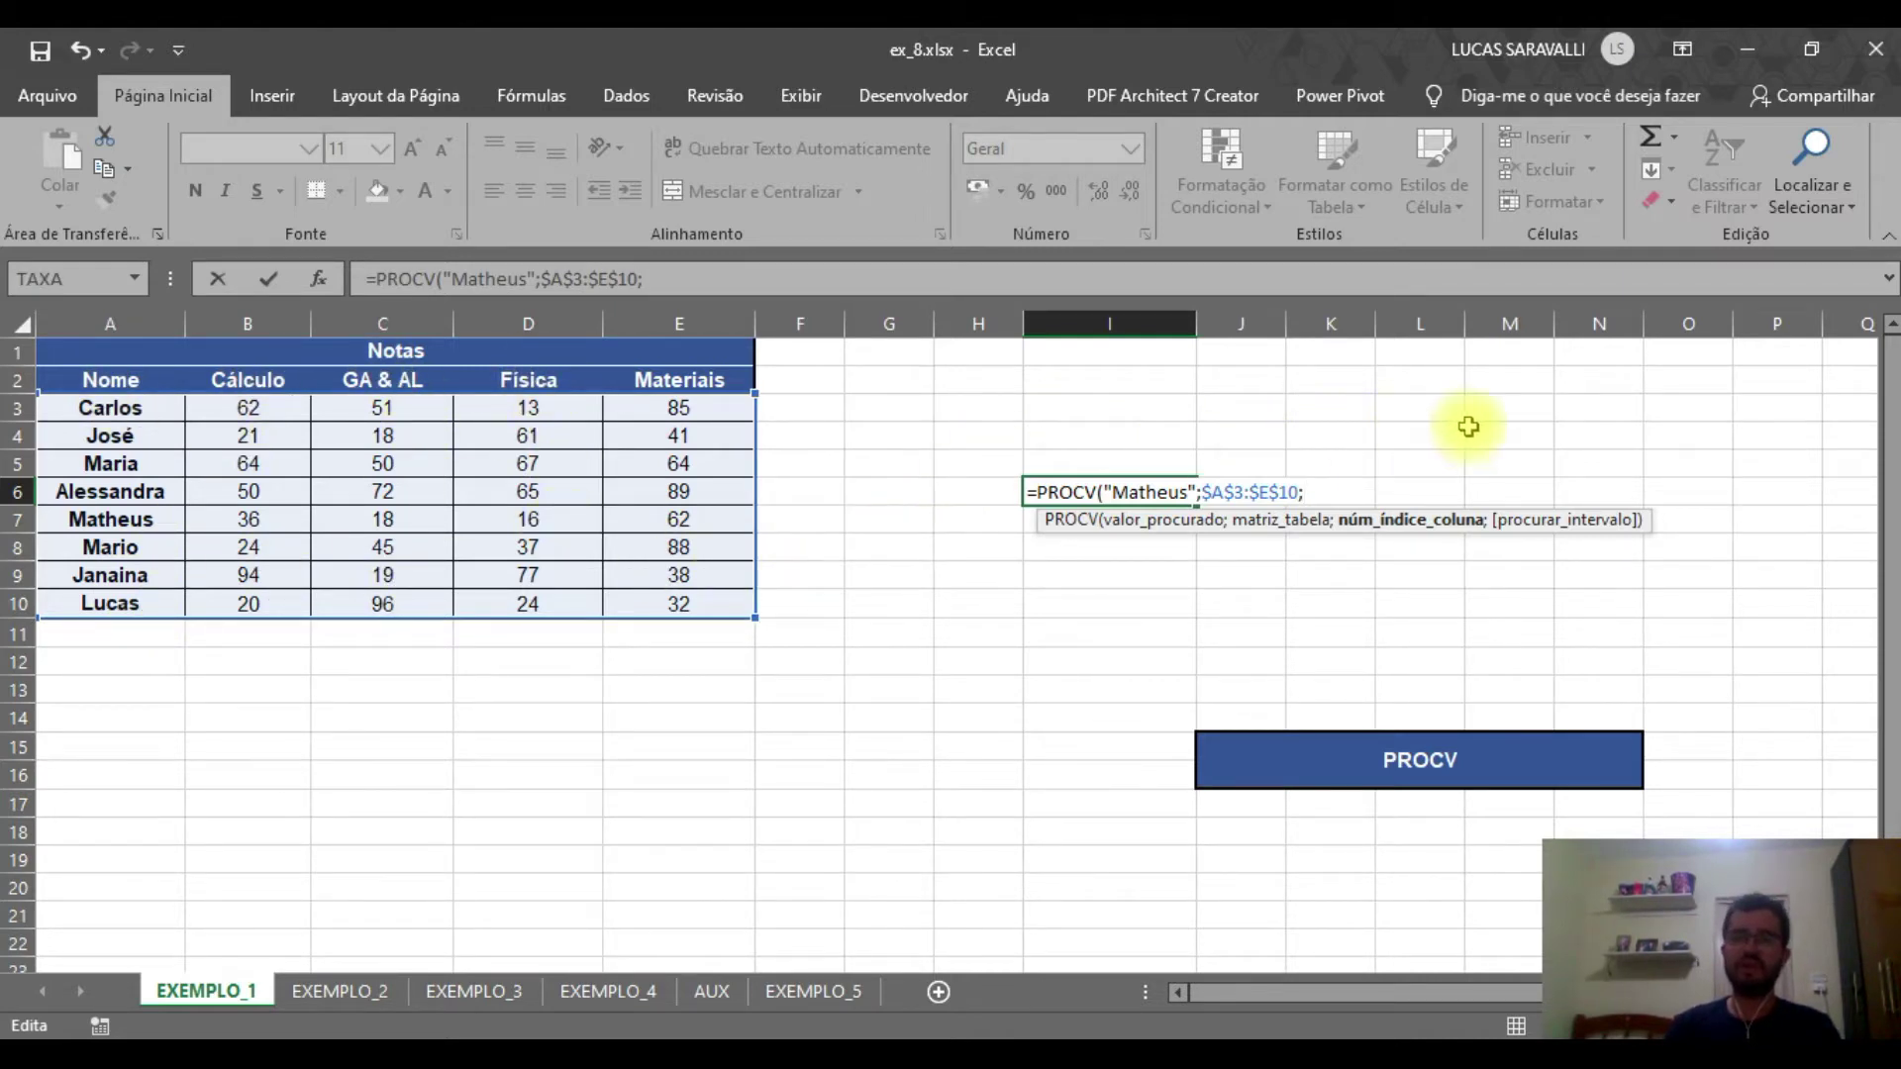
type("4;0")
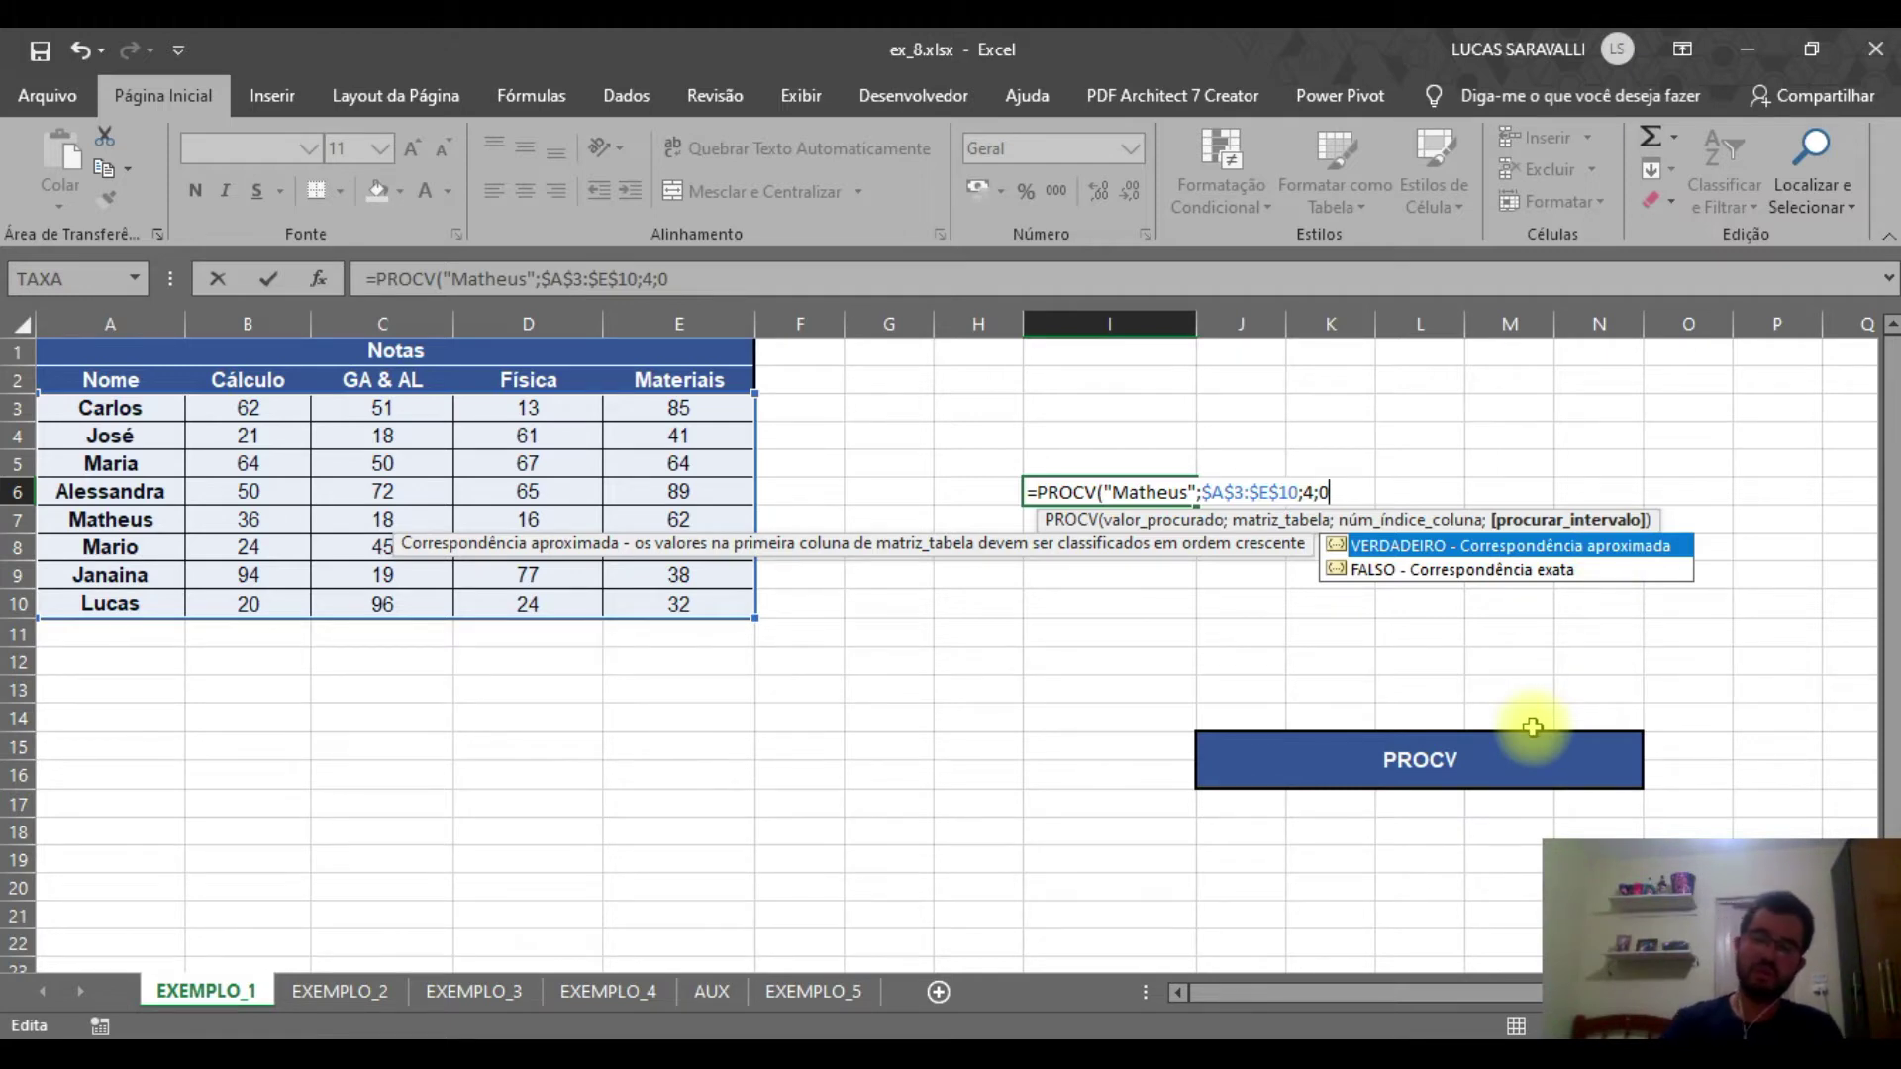
type(")")
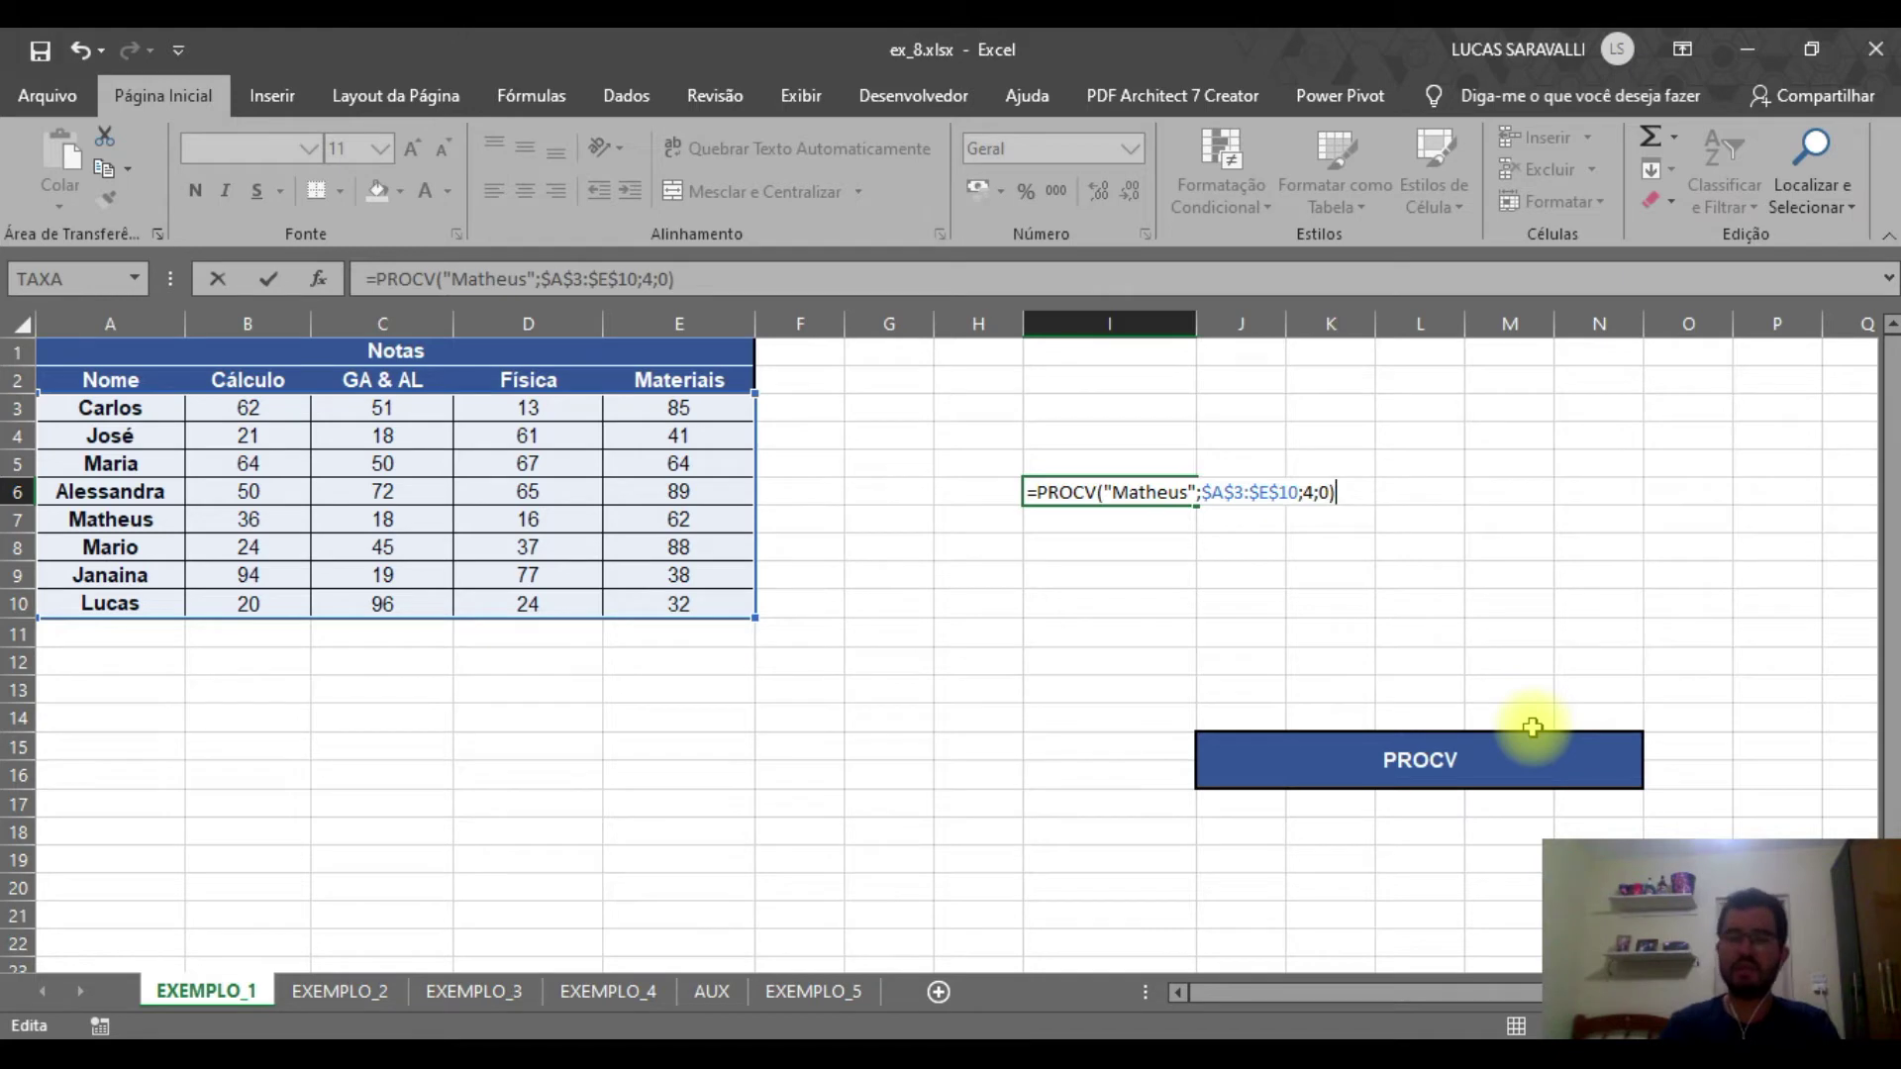
key("Return")
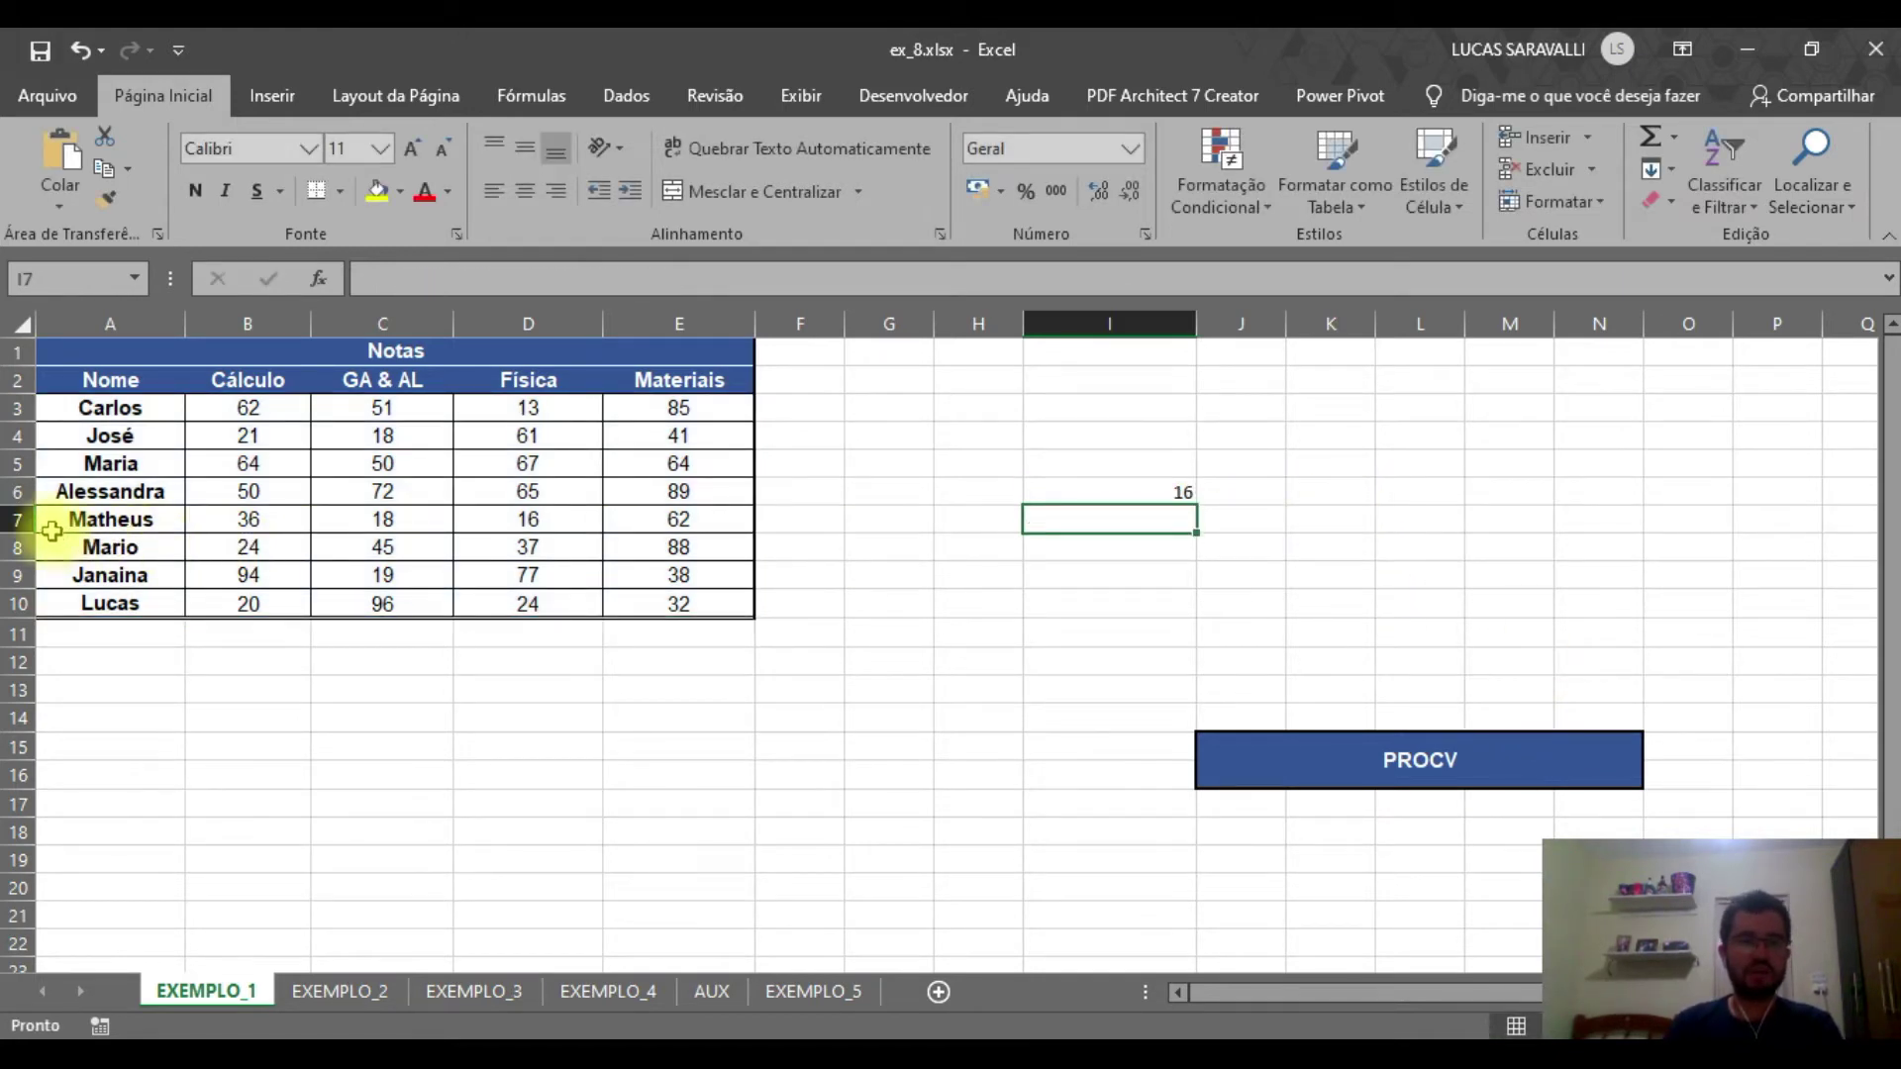
Compare the result in I6 with the Física grade in D7 and review the formula's lookup value
left_click(543, 508)
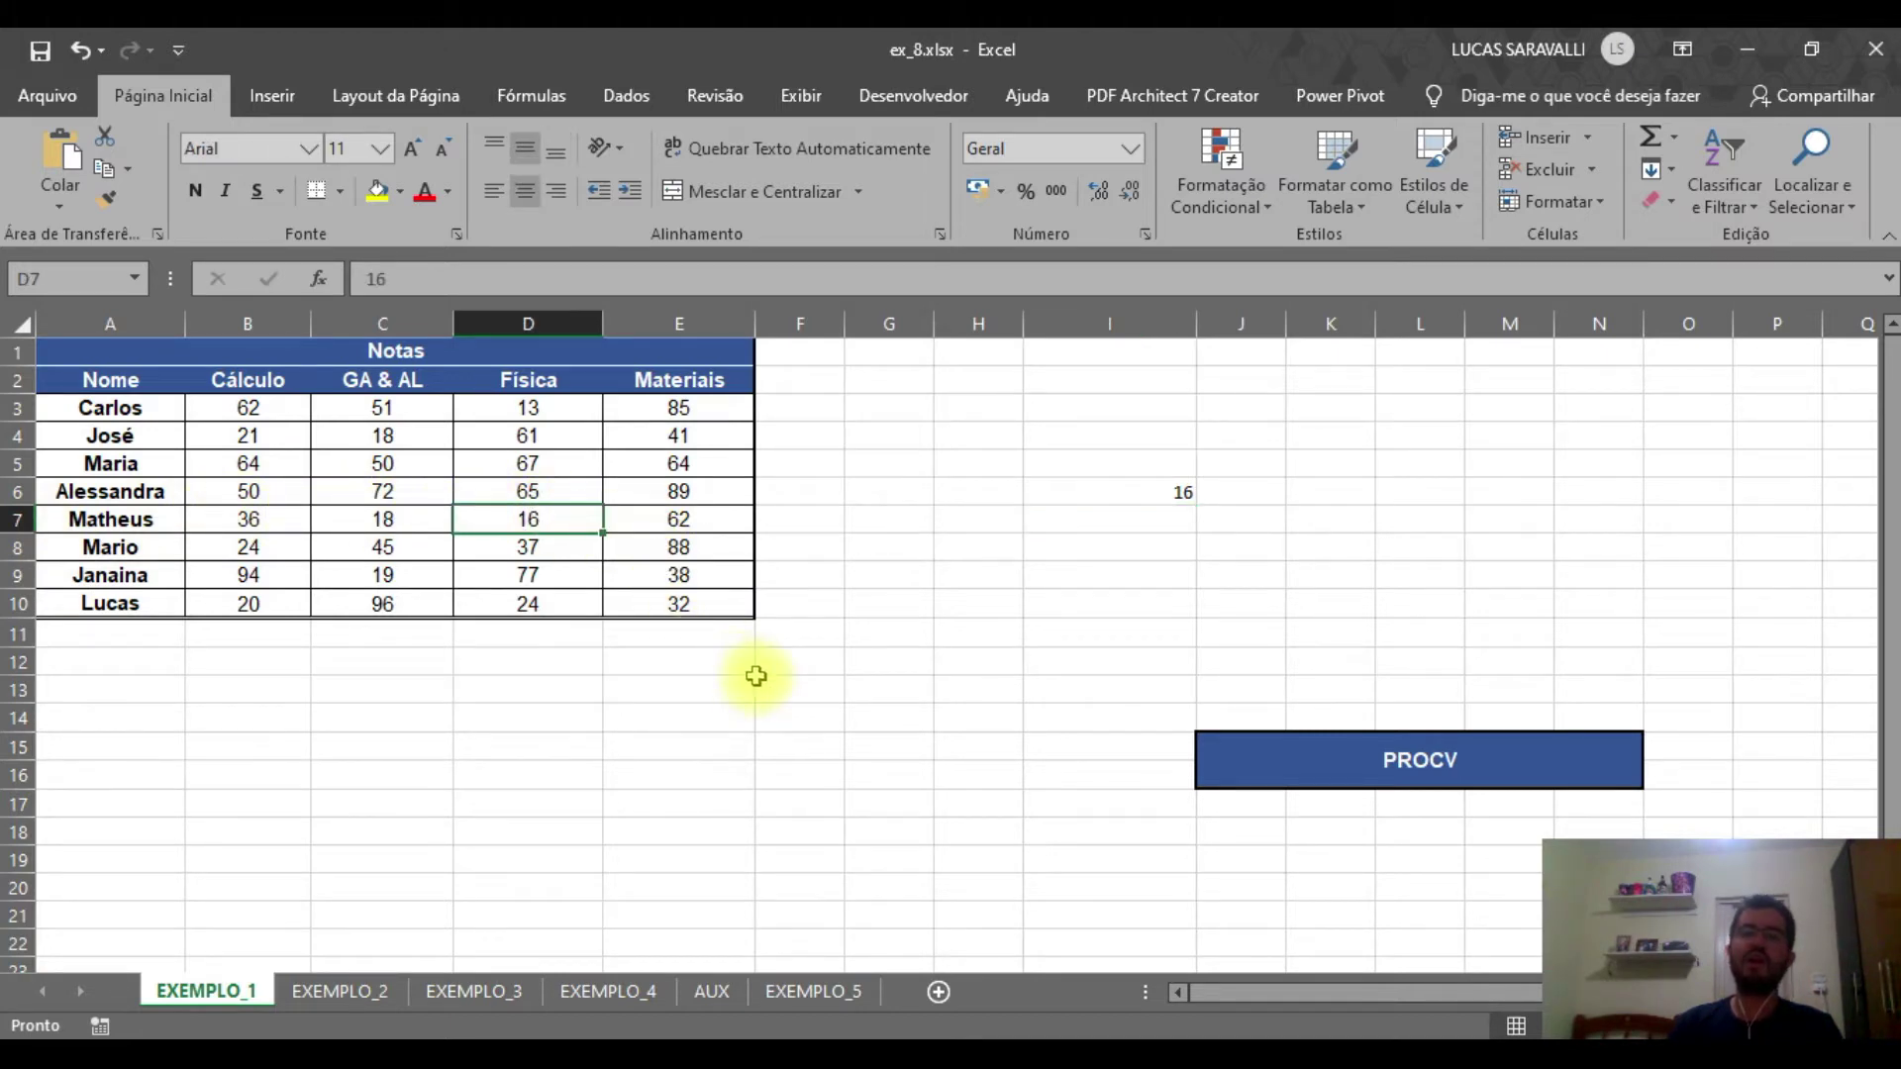
left_click(1163, 490)
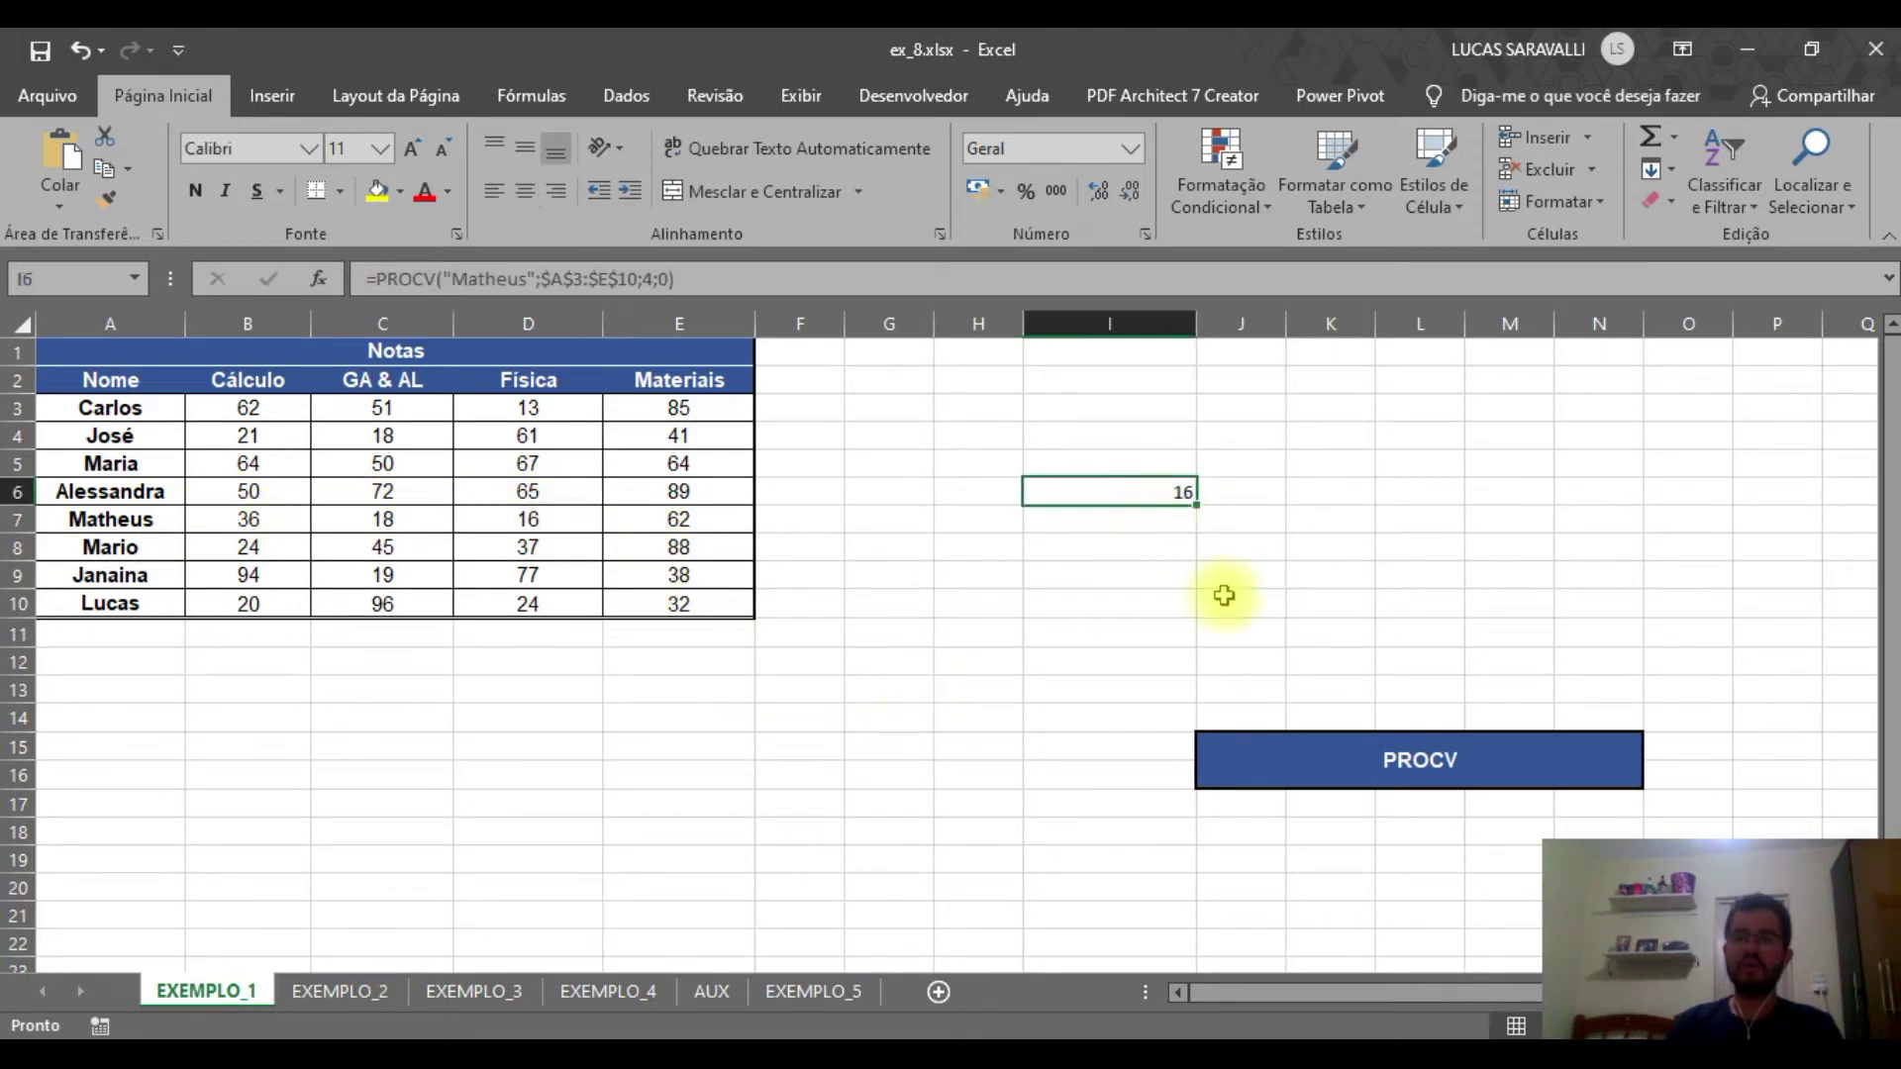
double_click(1178, 489)
left_click(1187, 490)
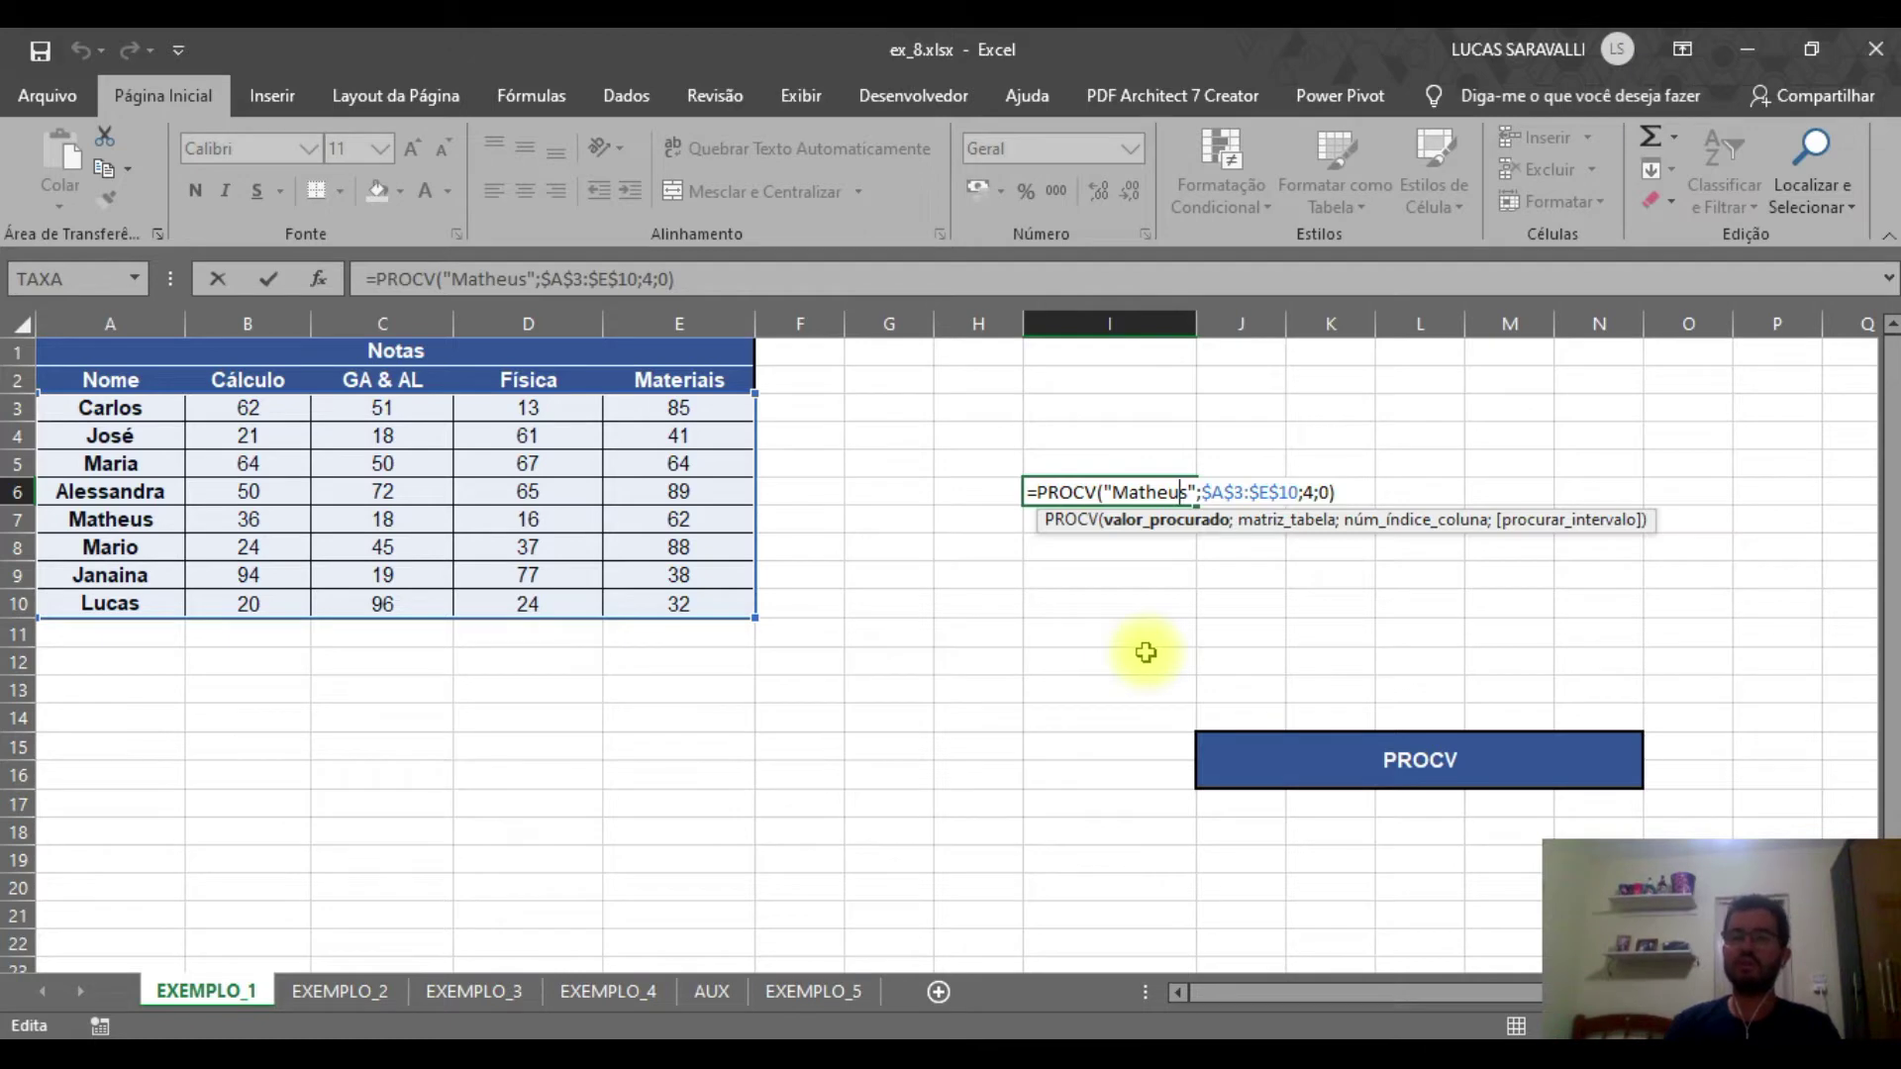
left_click(1079, 411)
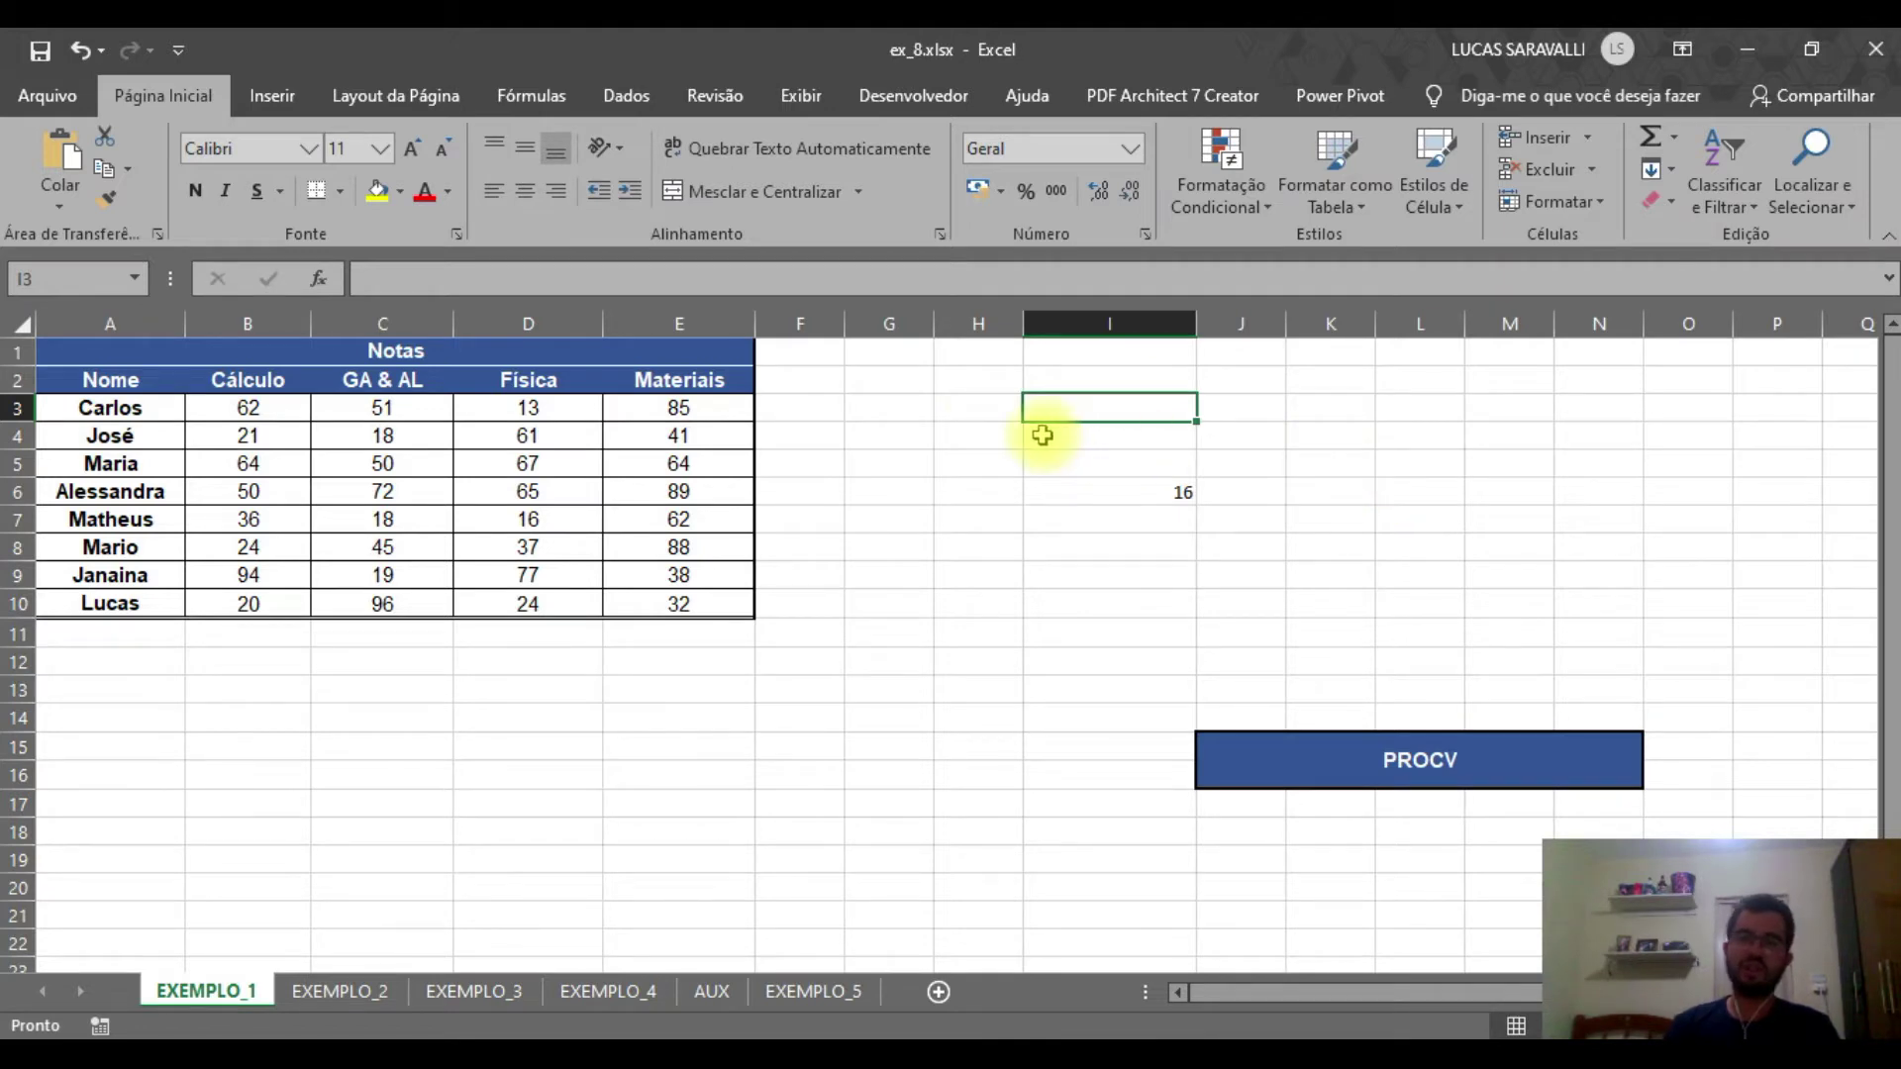
Add the bold label "nome:" in cell H3
left_click(978, 420)
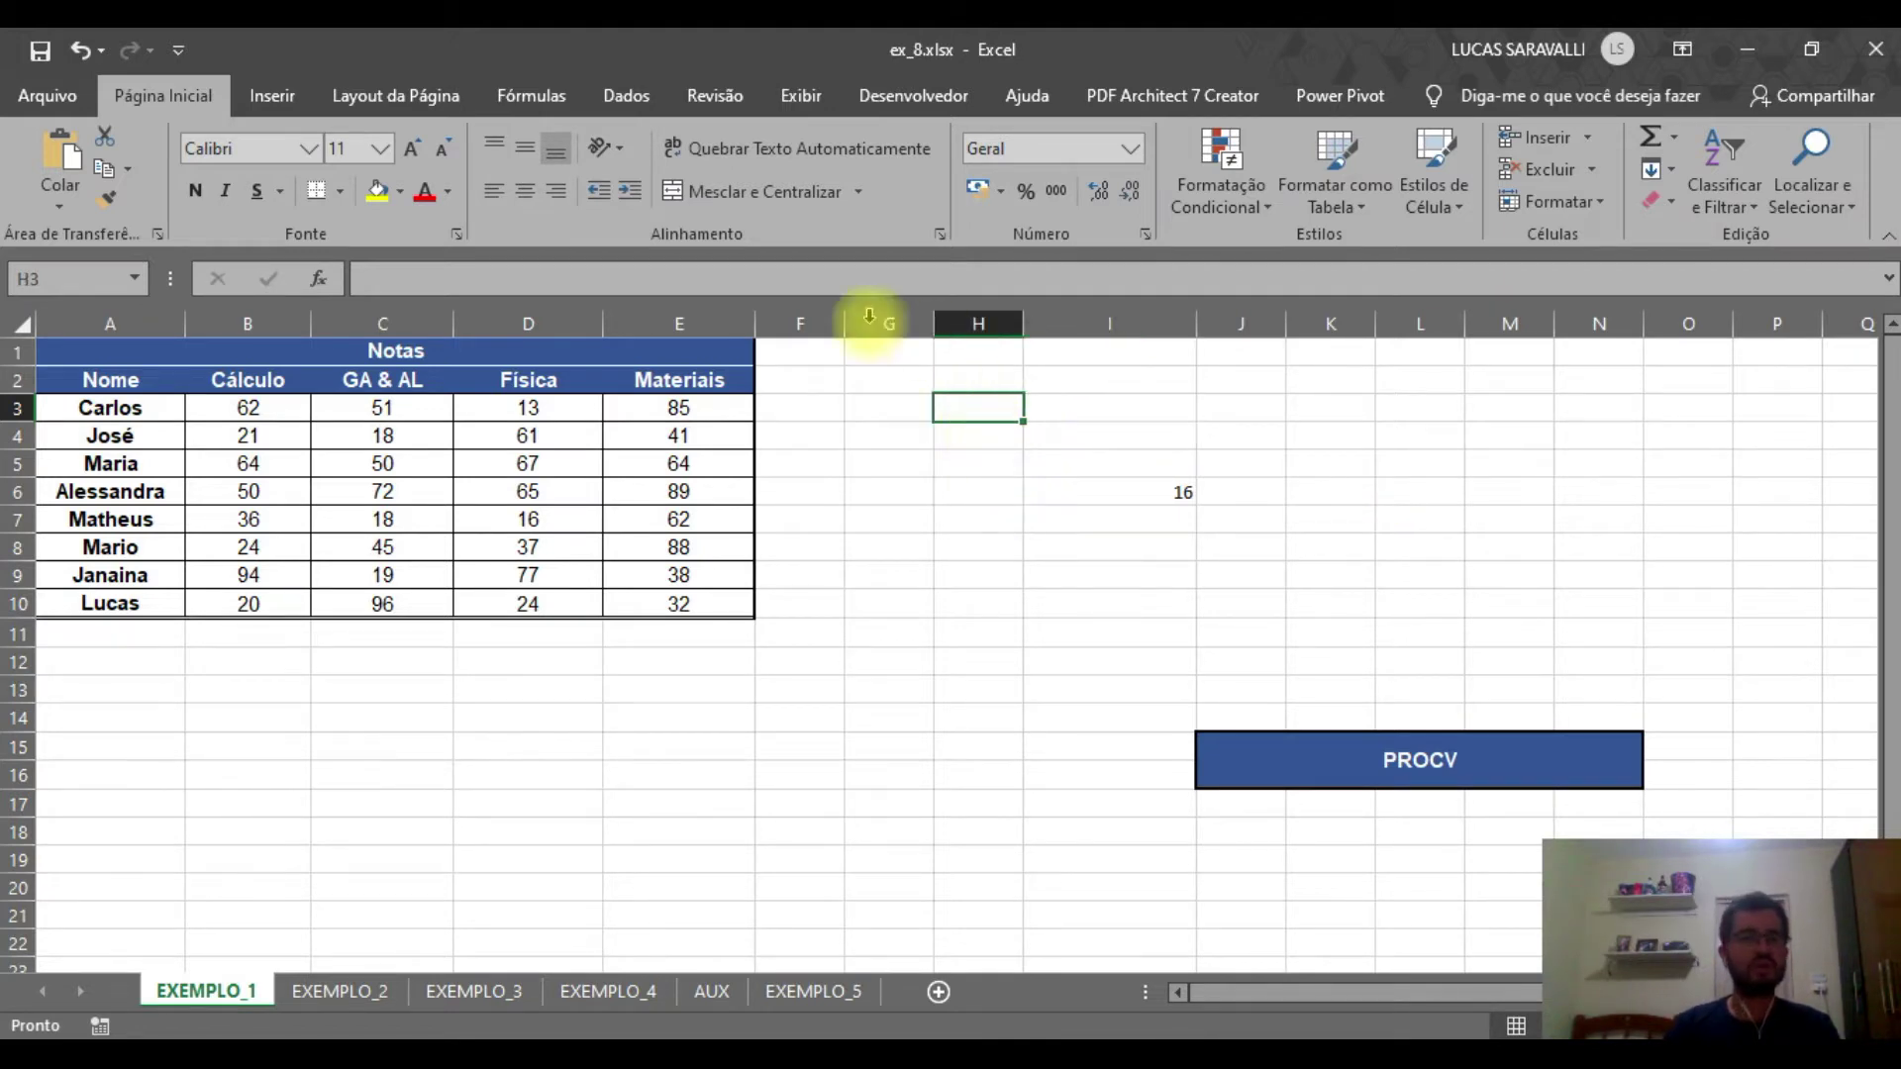
left_click(198, 191)
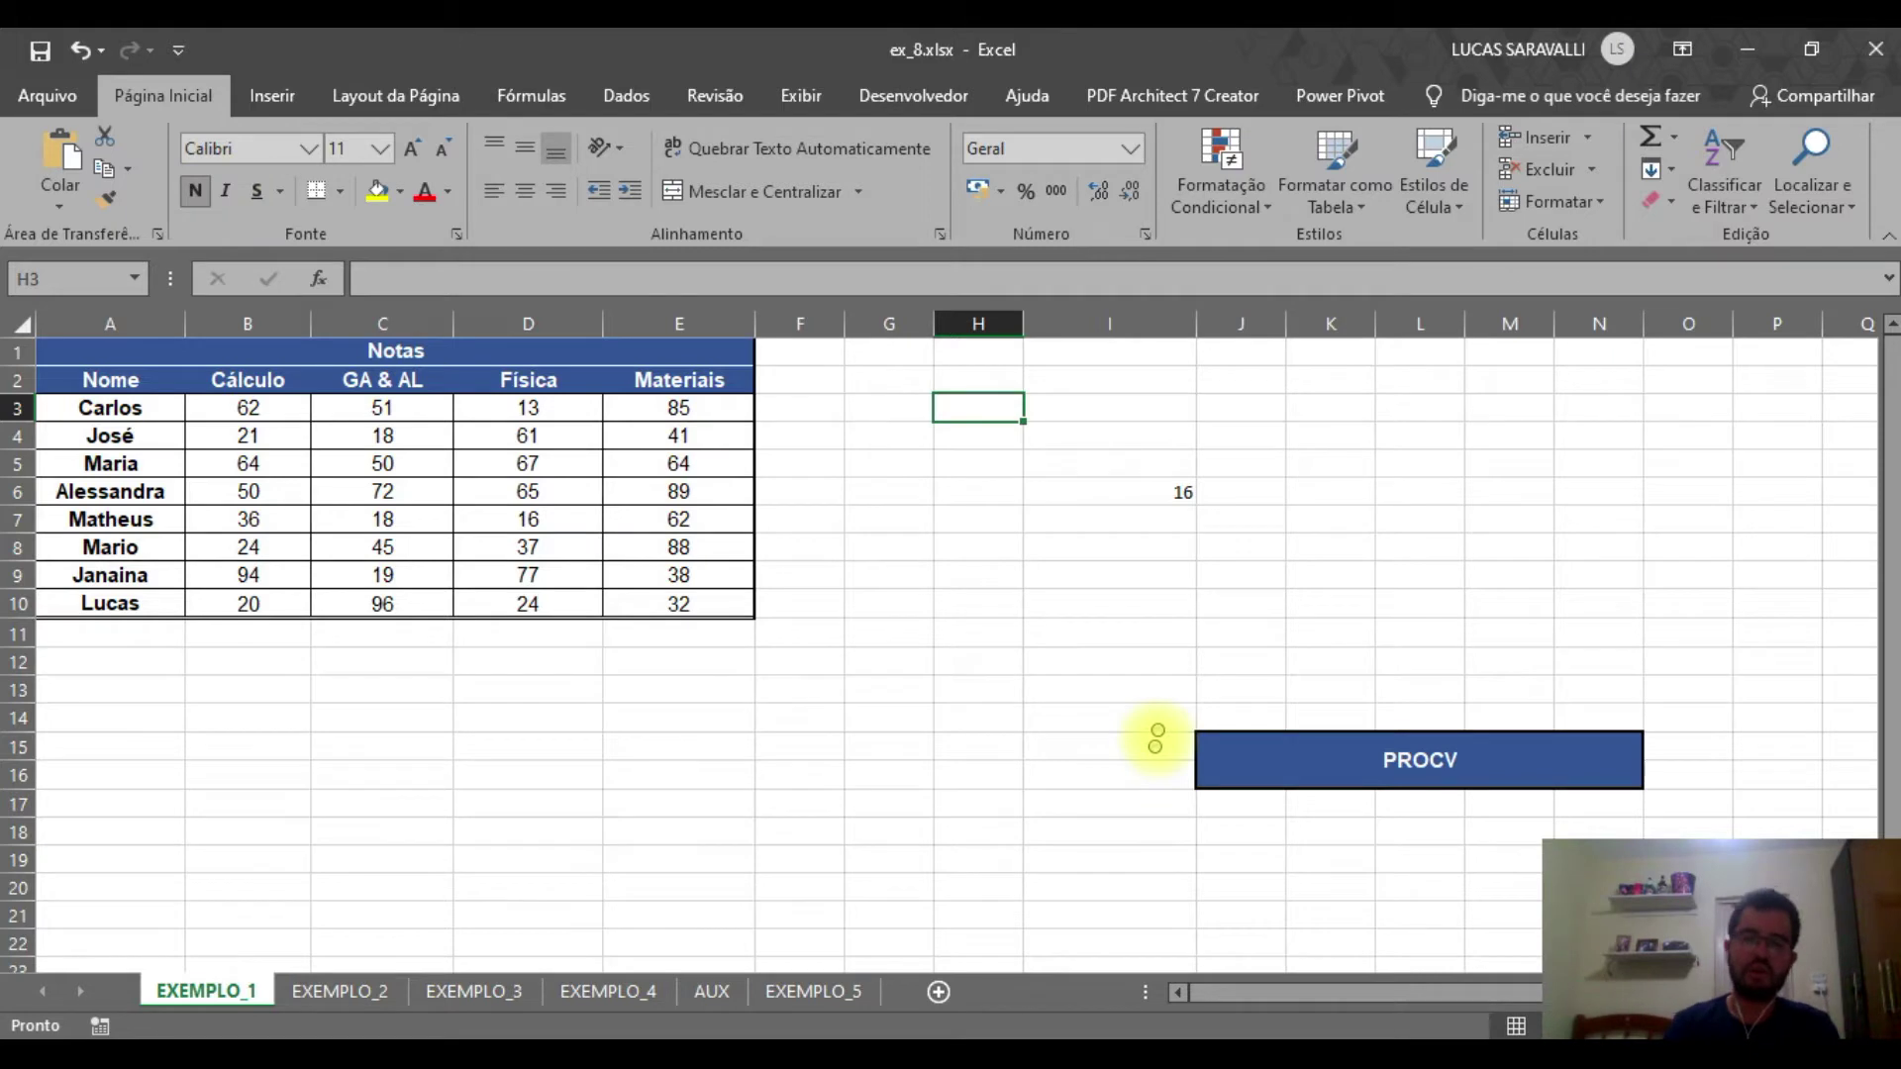
type("nome:")
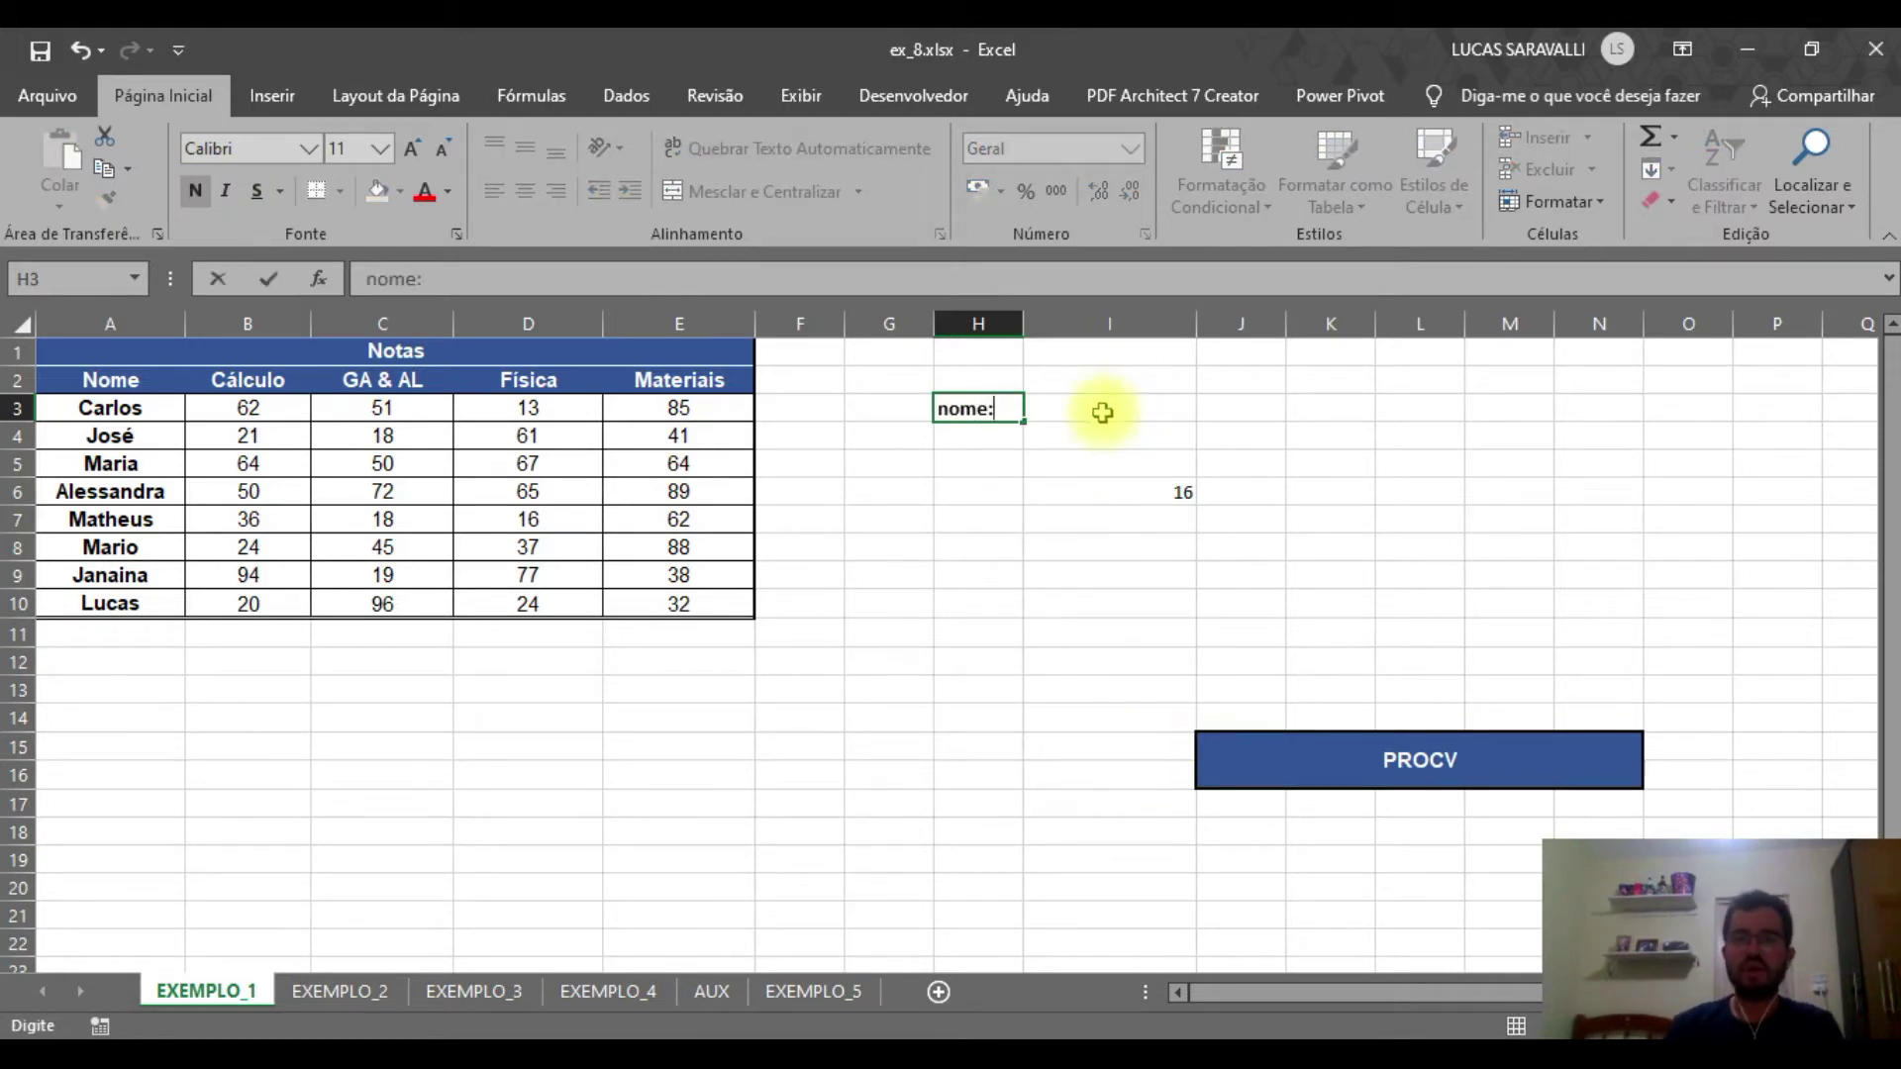
left_click(1099, 411)
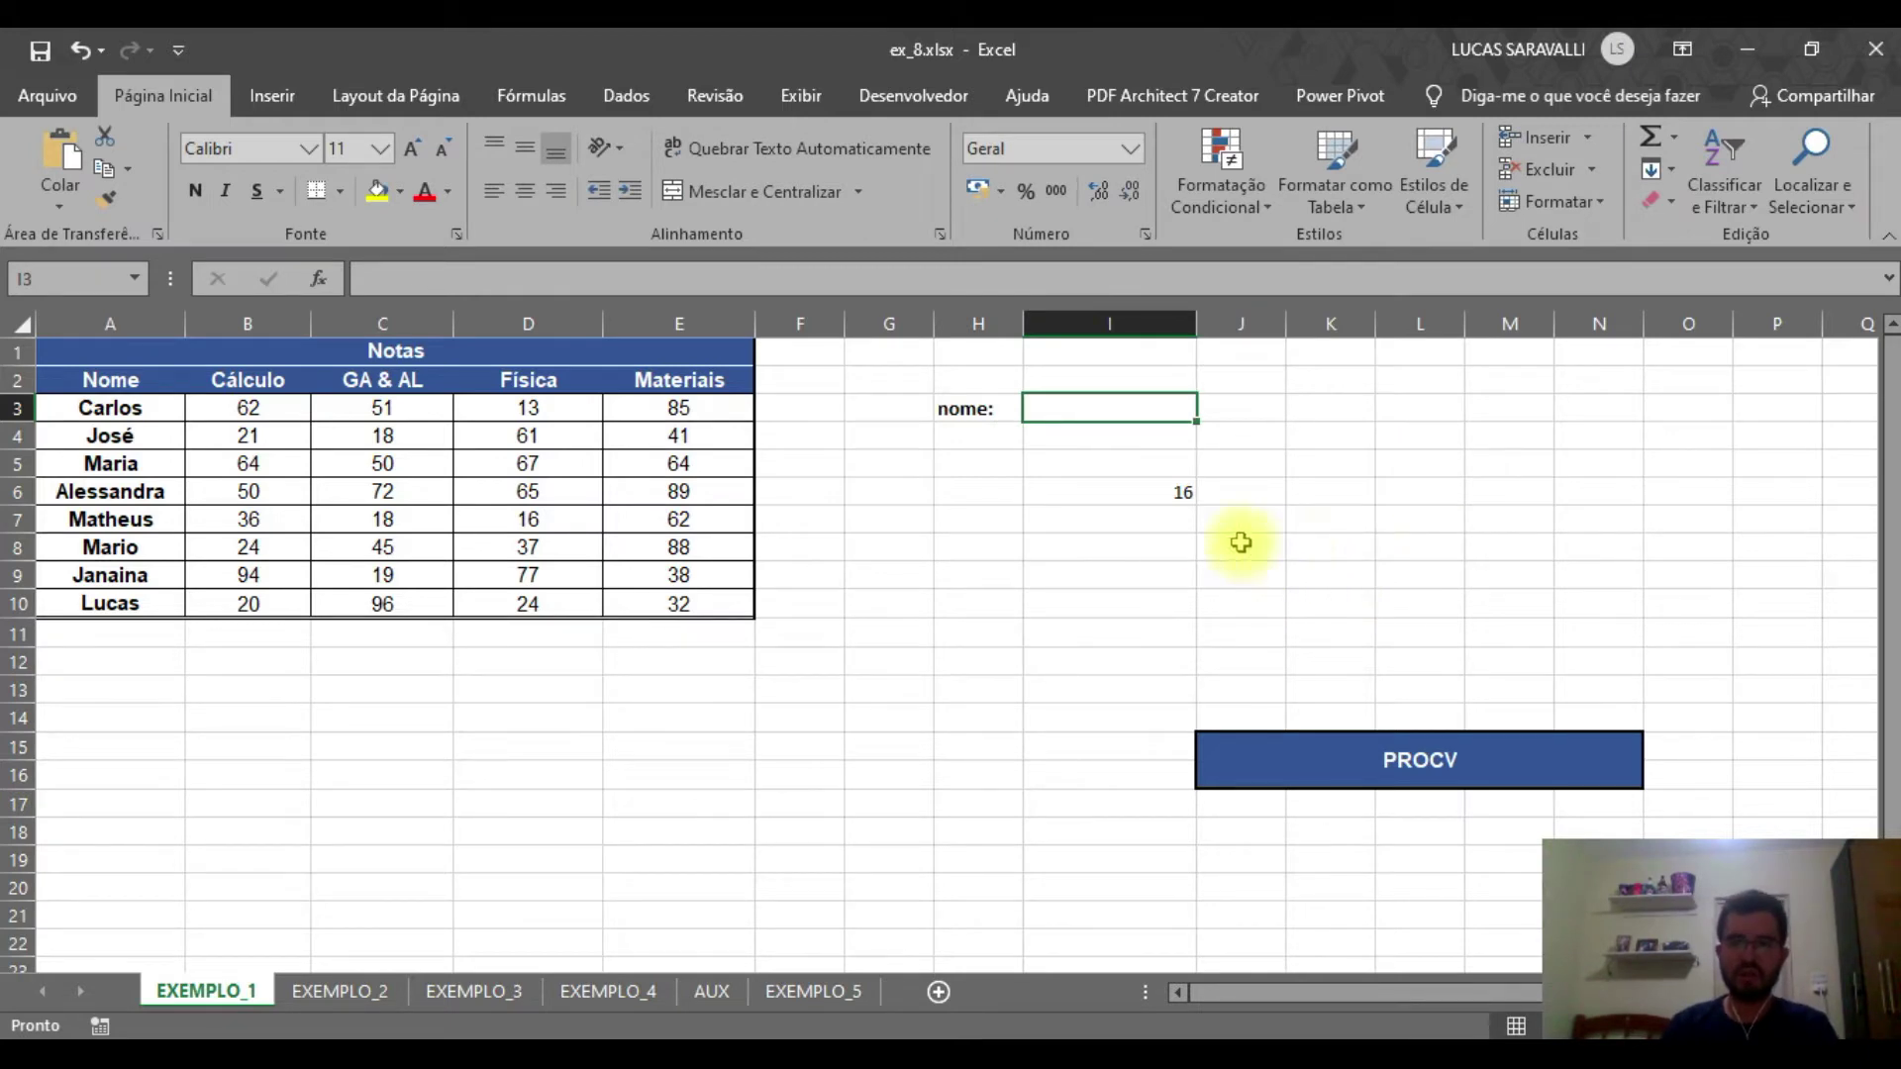
Replace the quoted student name in the I6 PROCV formula with a reference to cell I3
double_click(1169, 492)
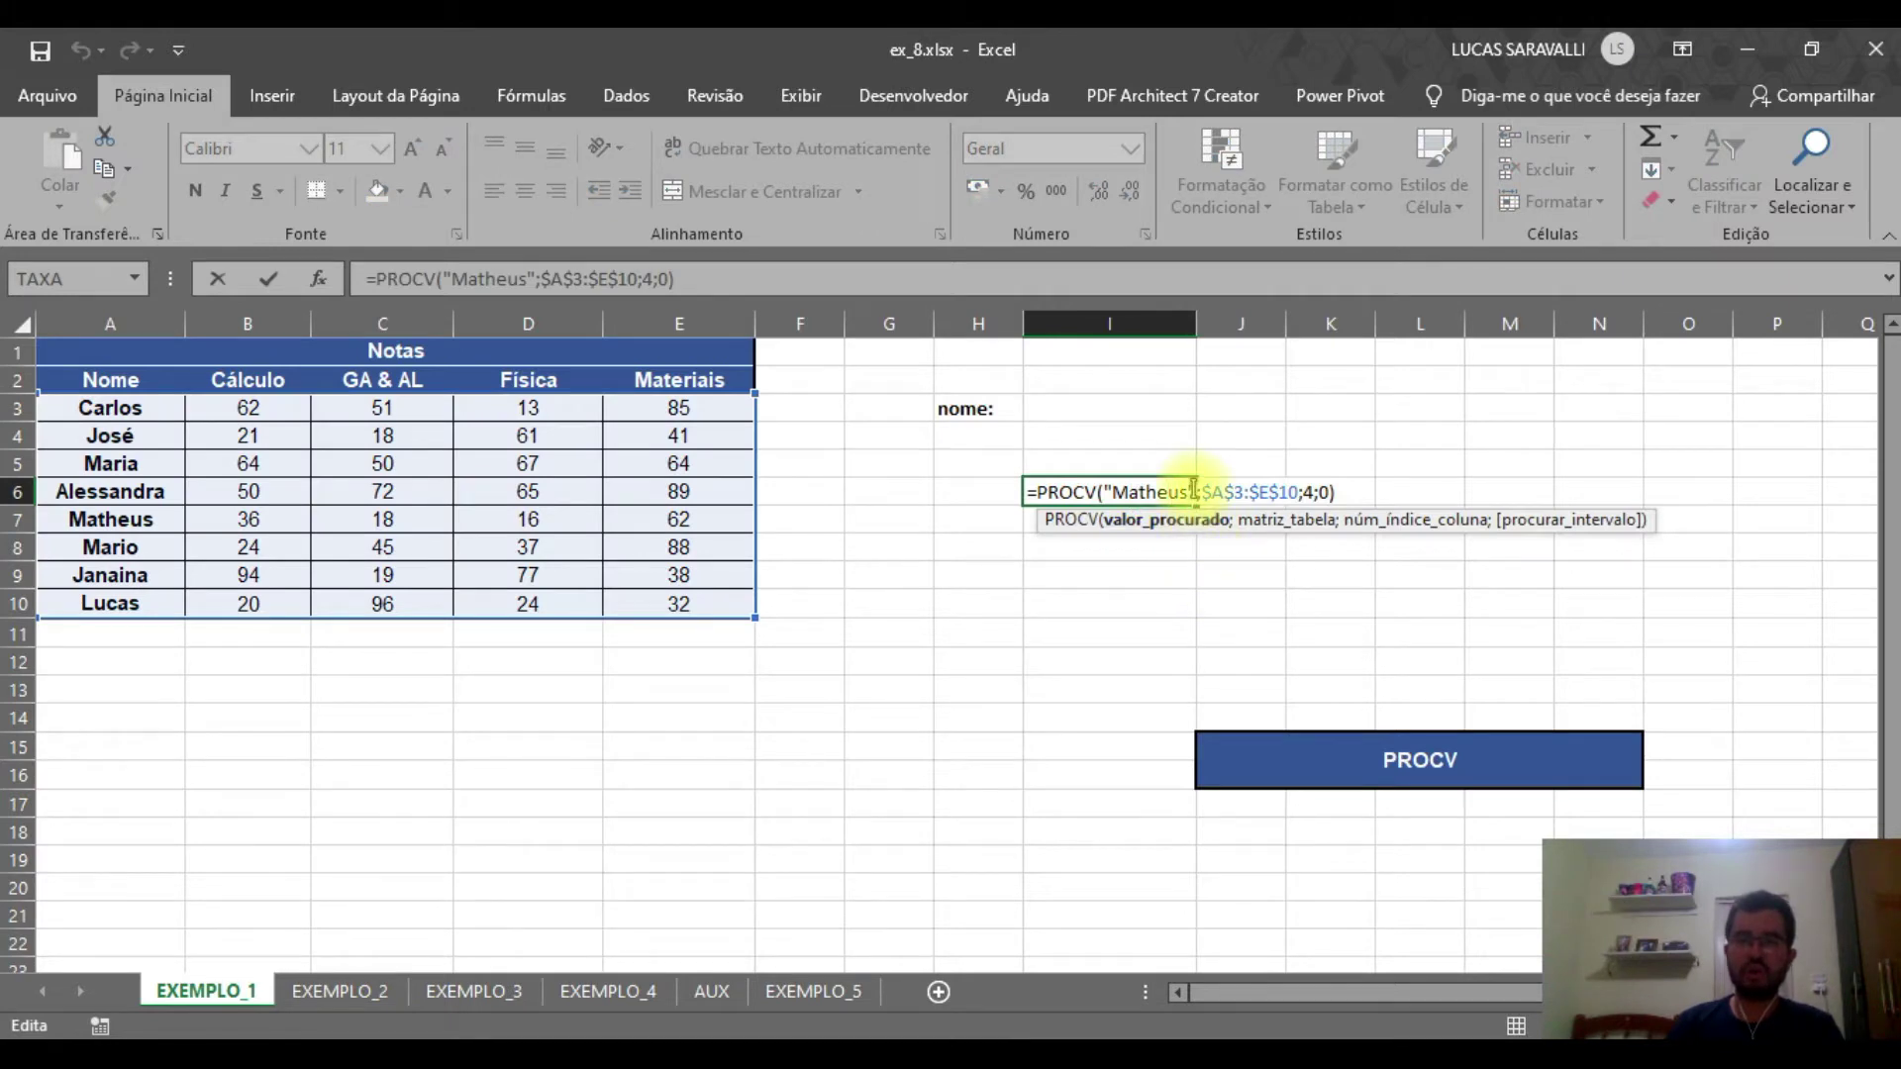
left_click_drag(1196, 492, 1108, 492)
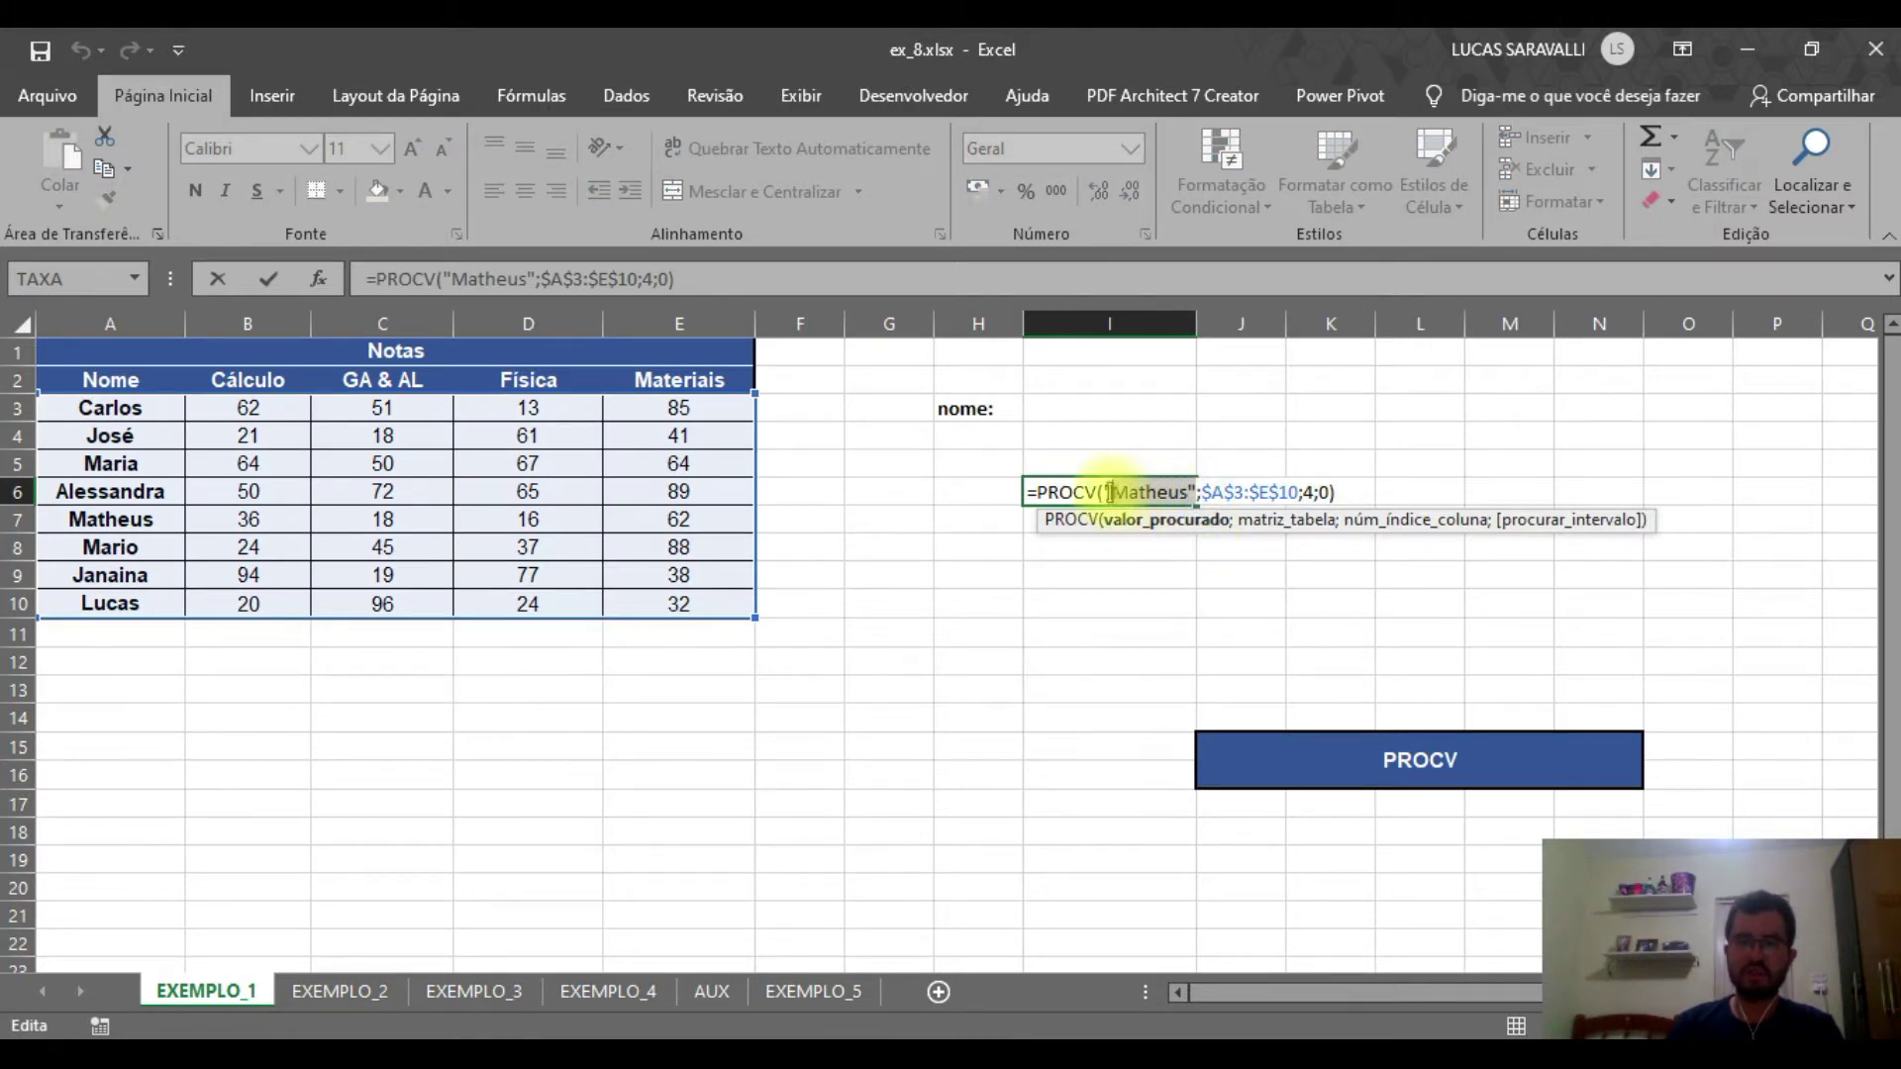
key("Delete")
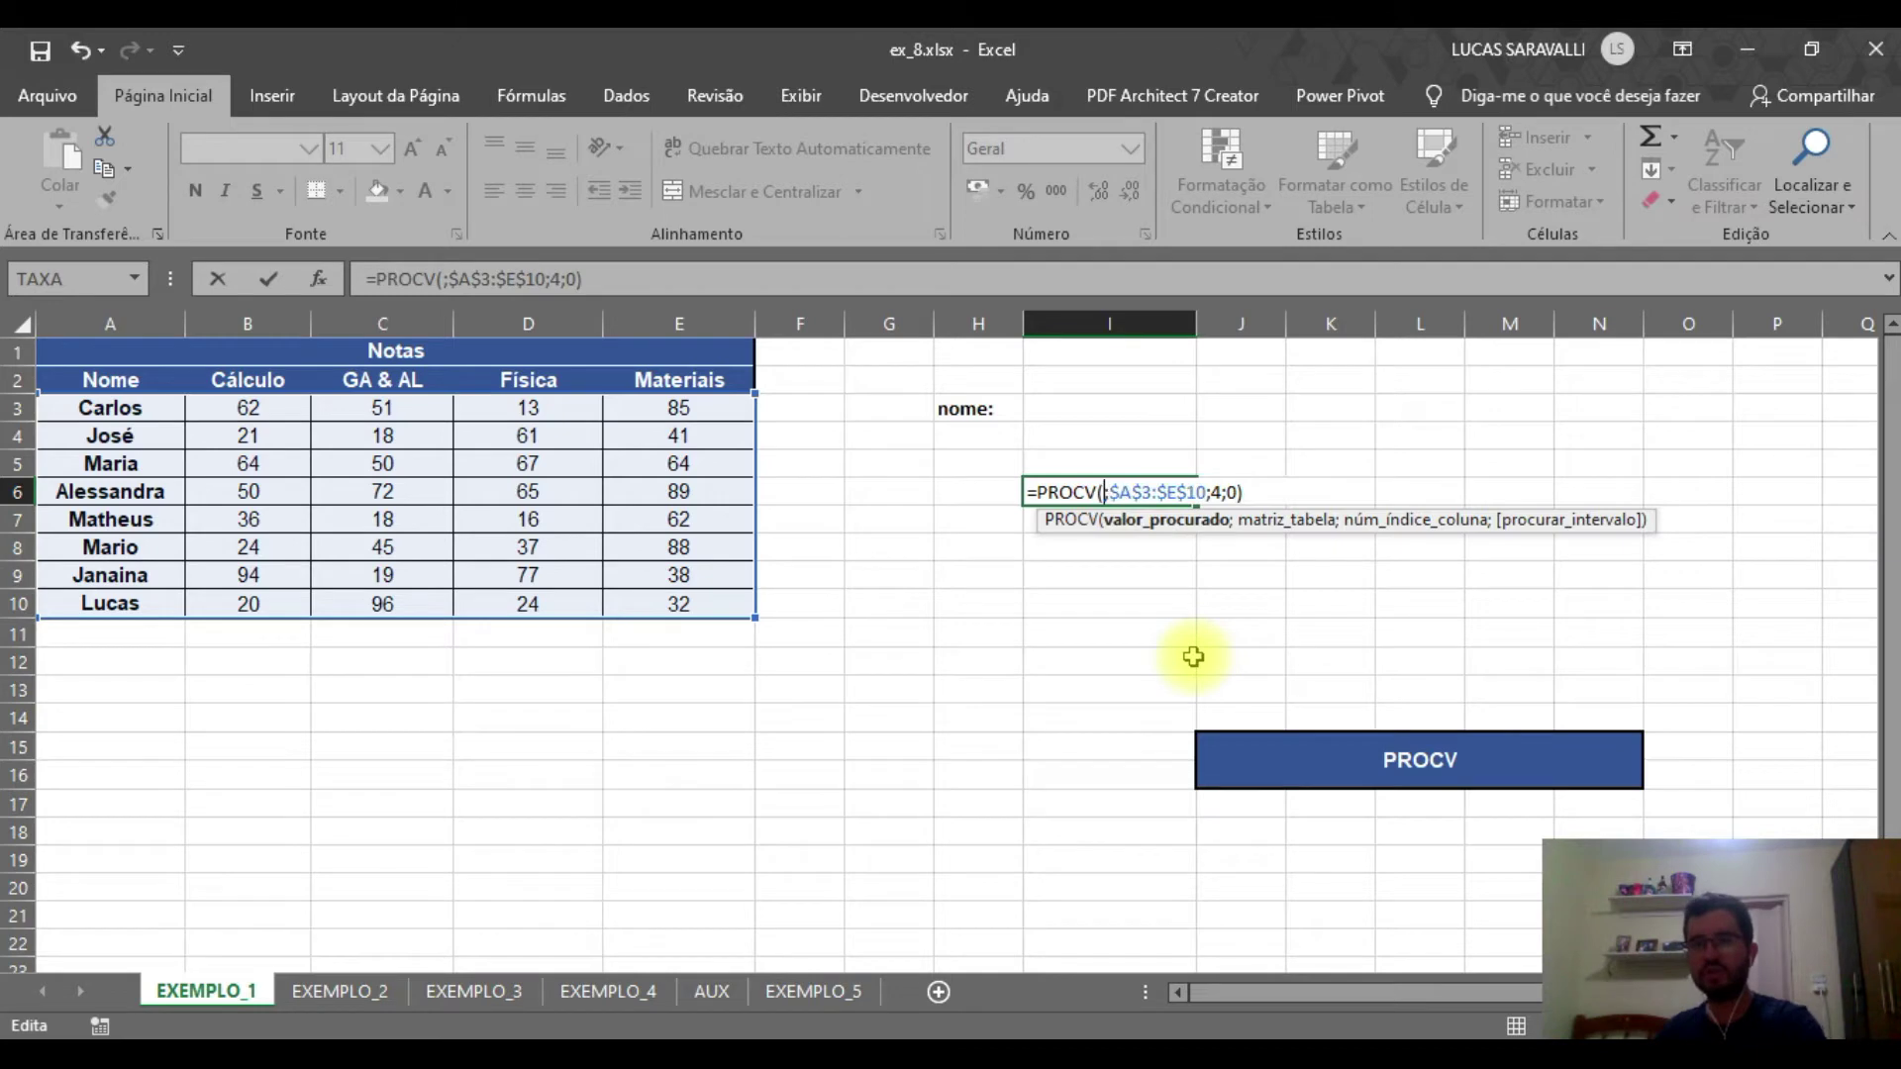
left_click(1106, 405)
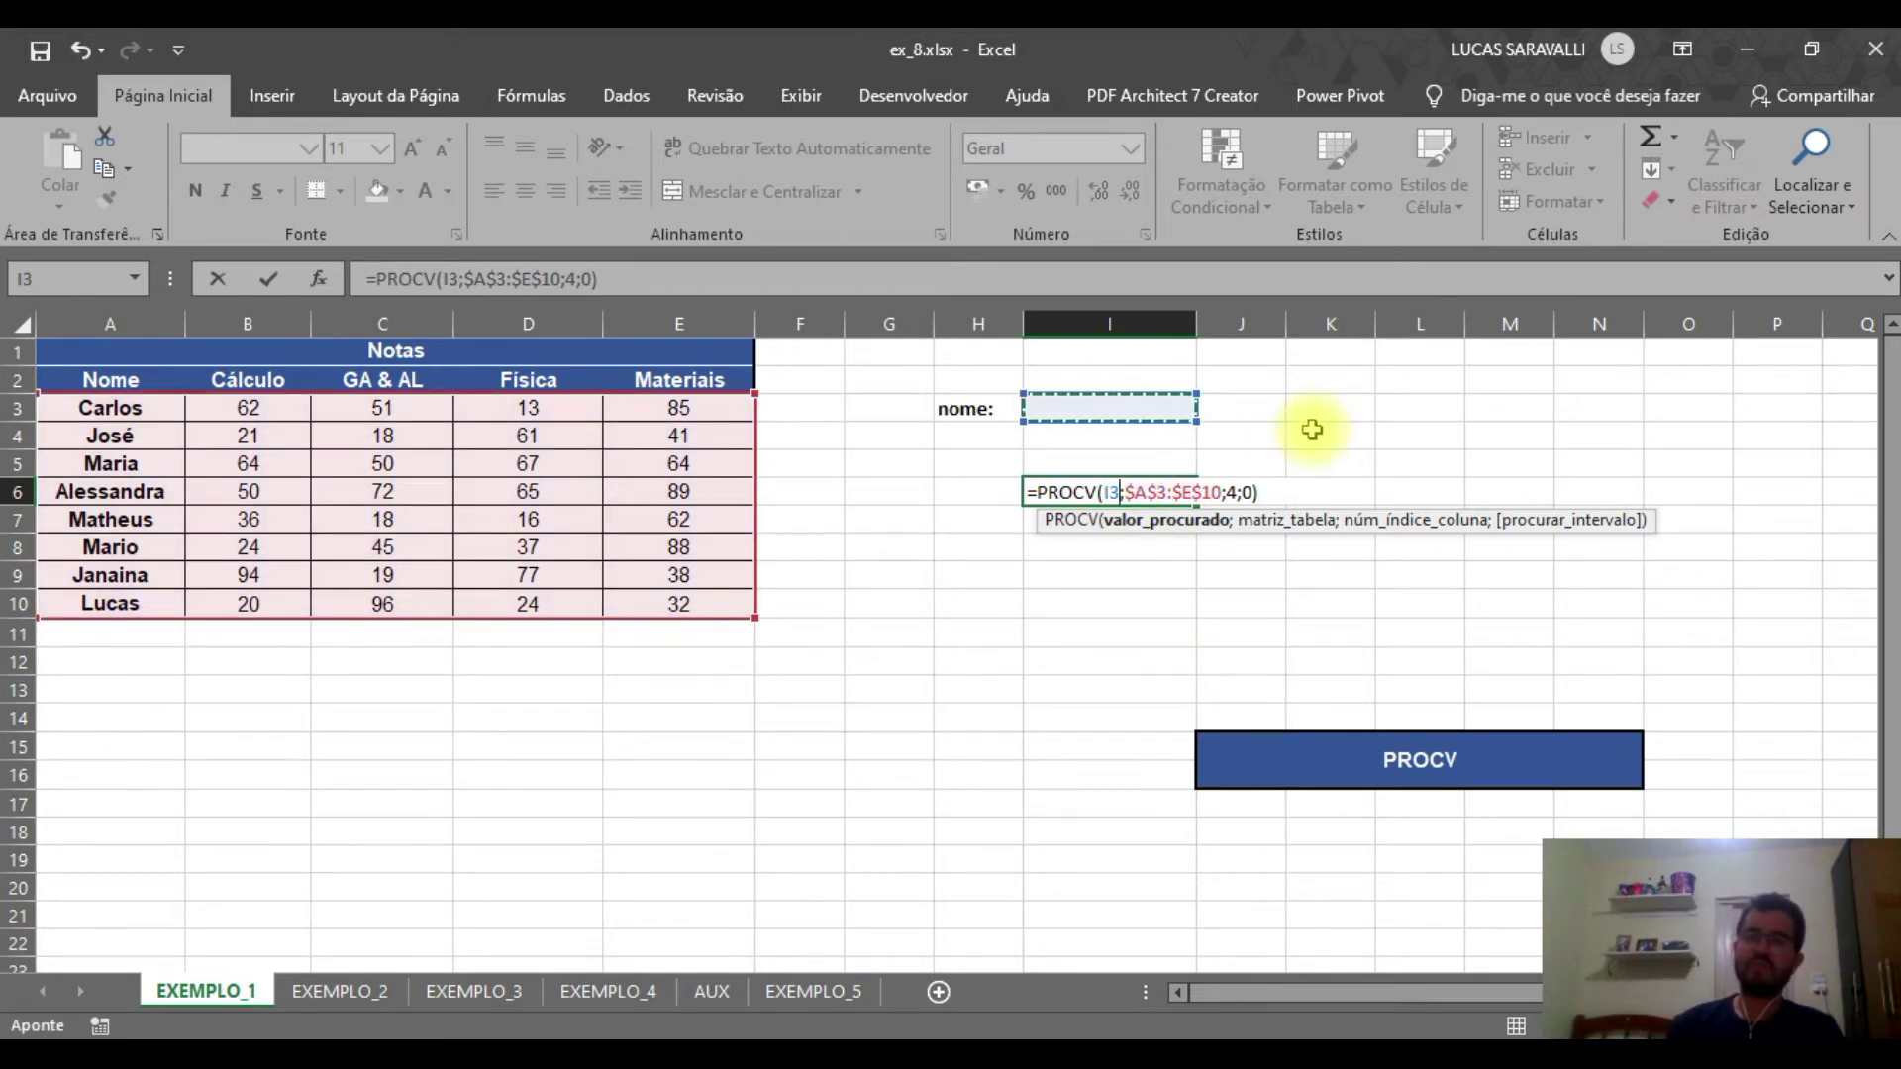
key("Return")
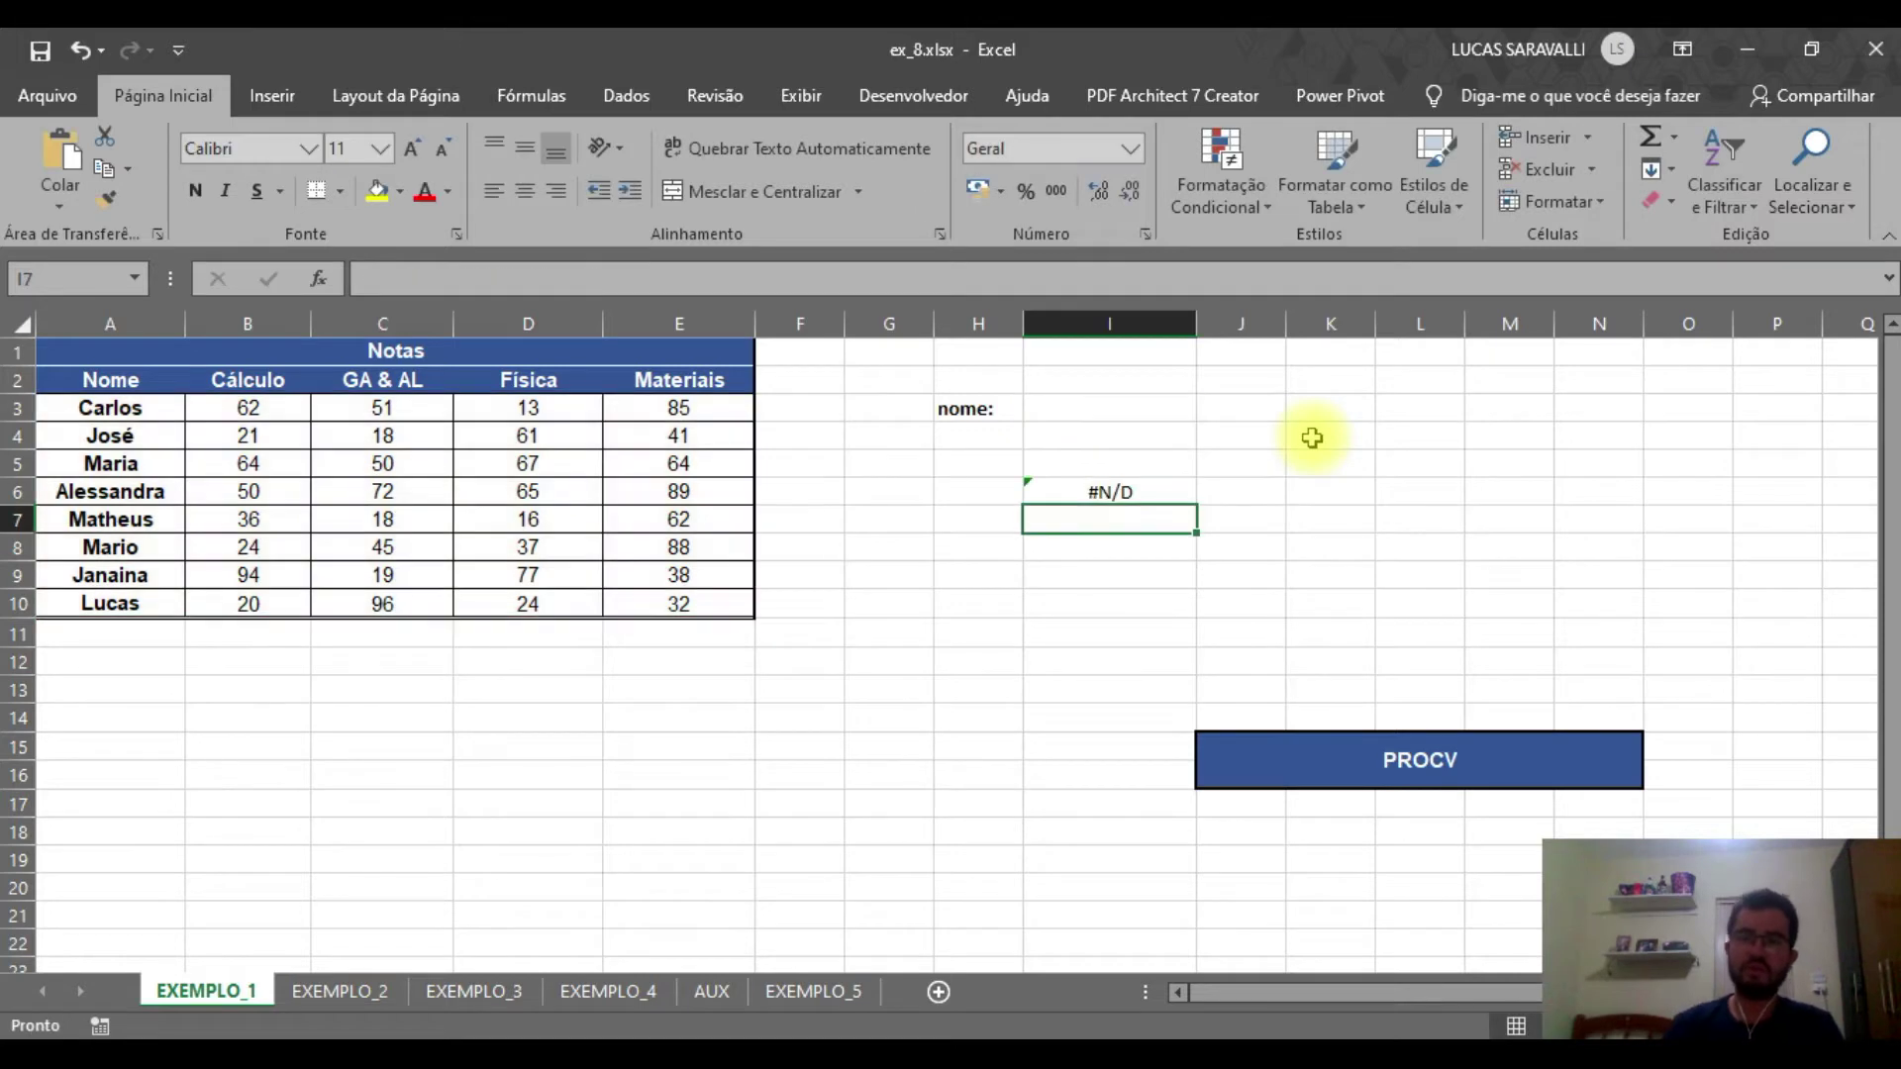
Test the lookup by entering the table's first and second student names in turn in cell I3
left_click(1146, 416)
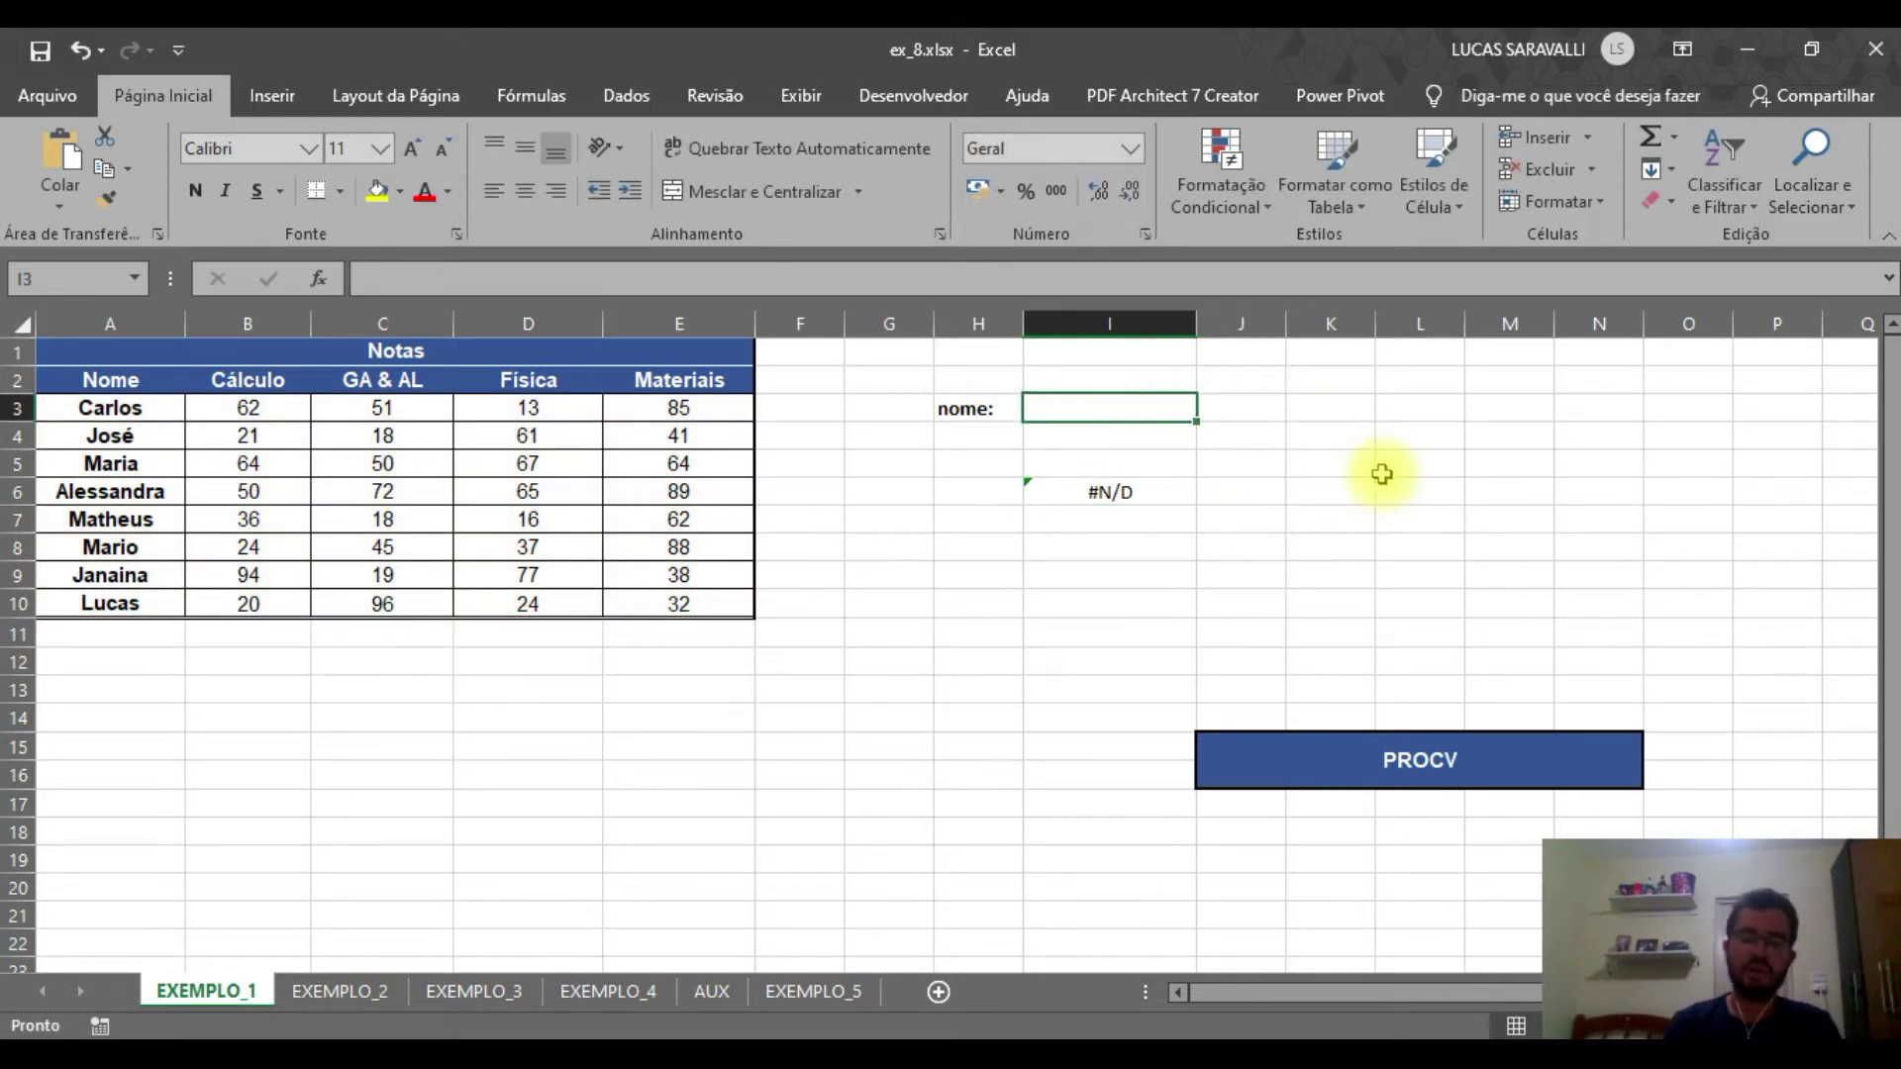
type("carlos")
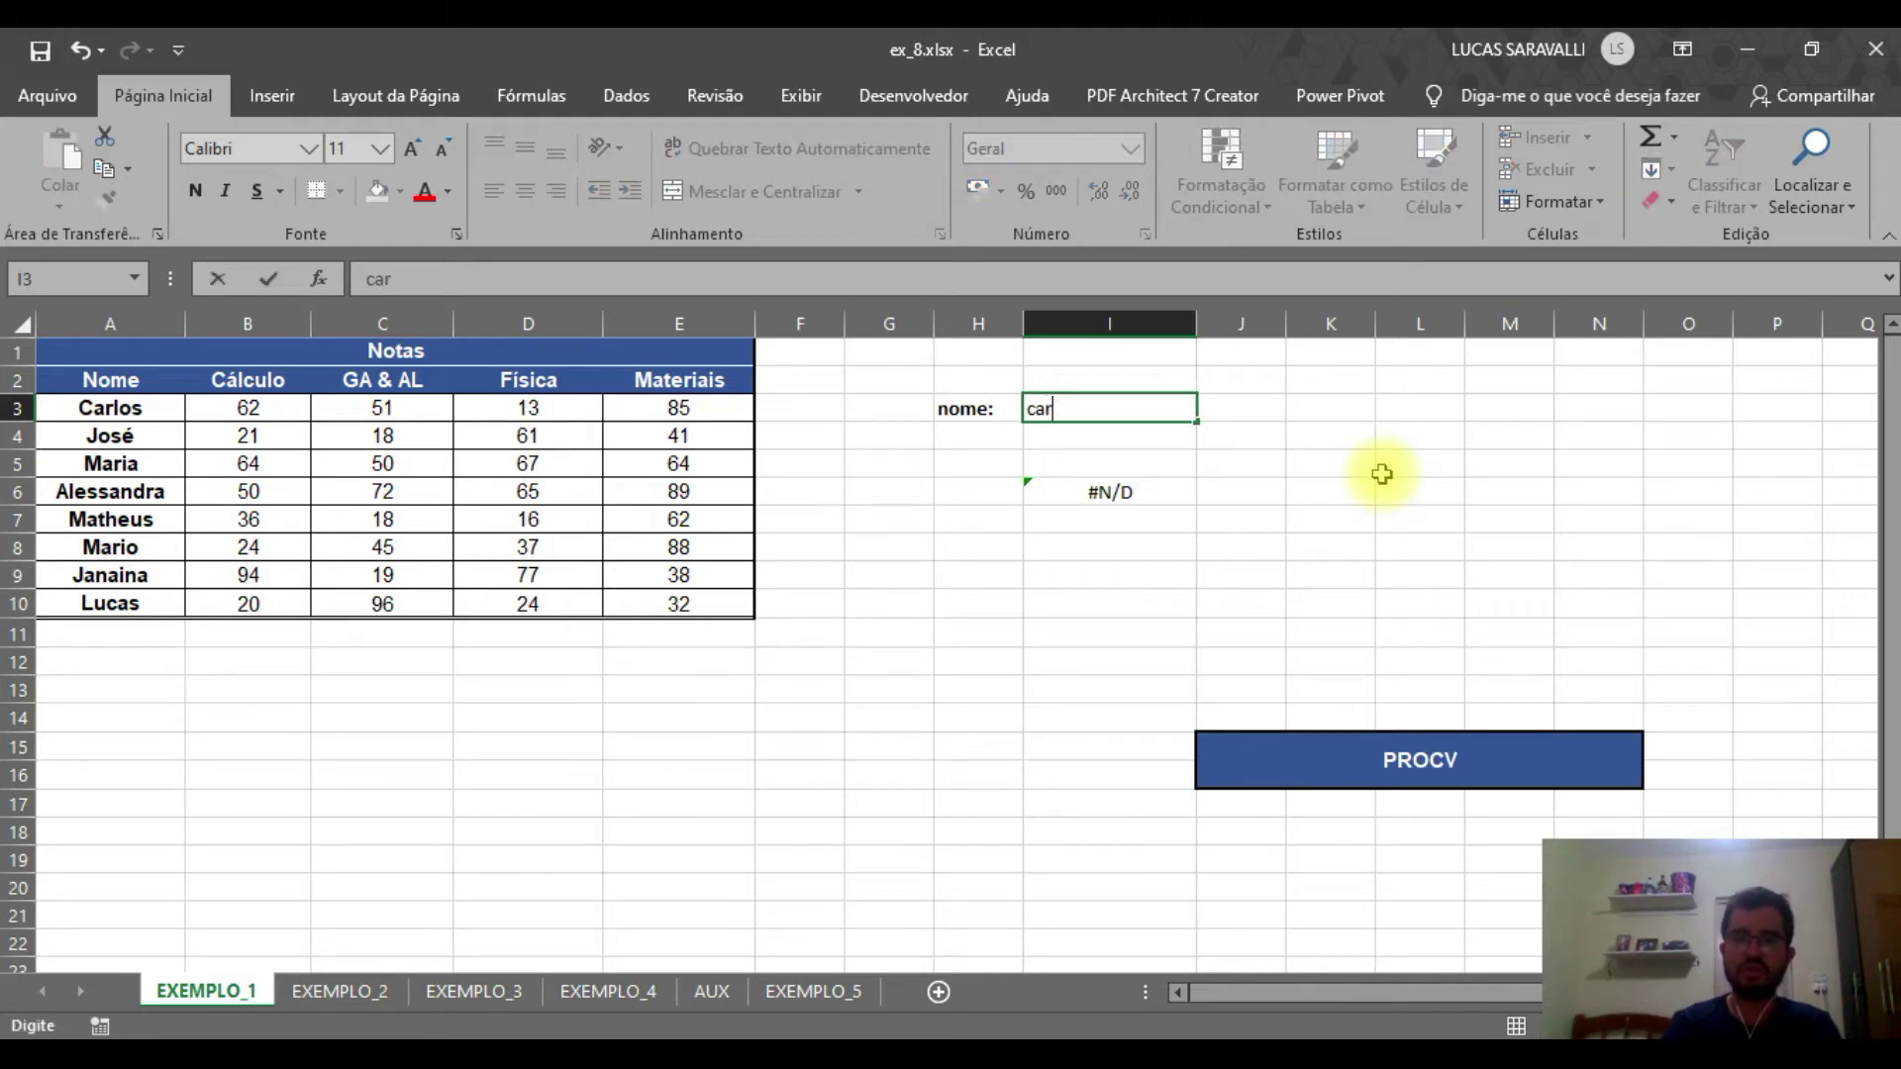
key("Return")
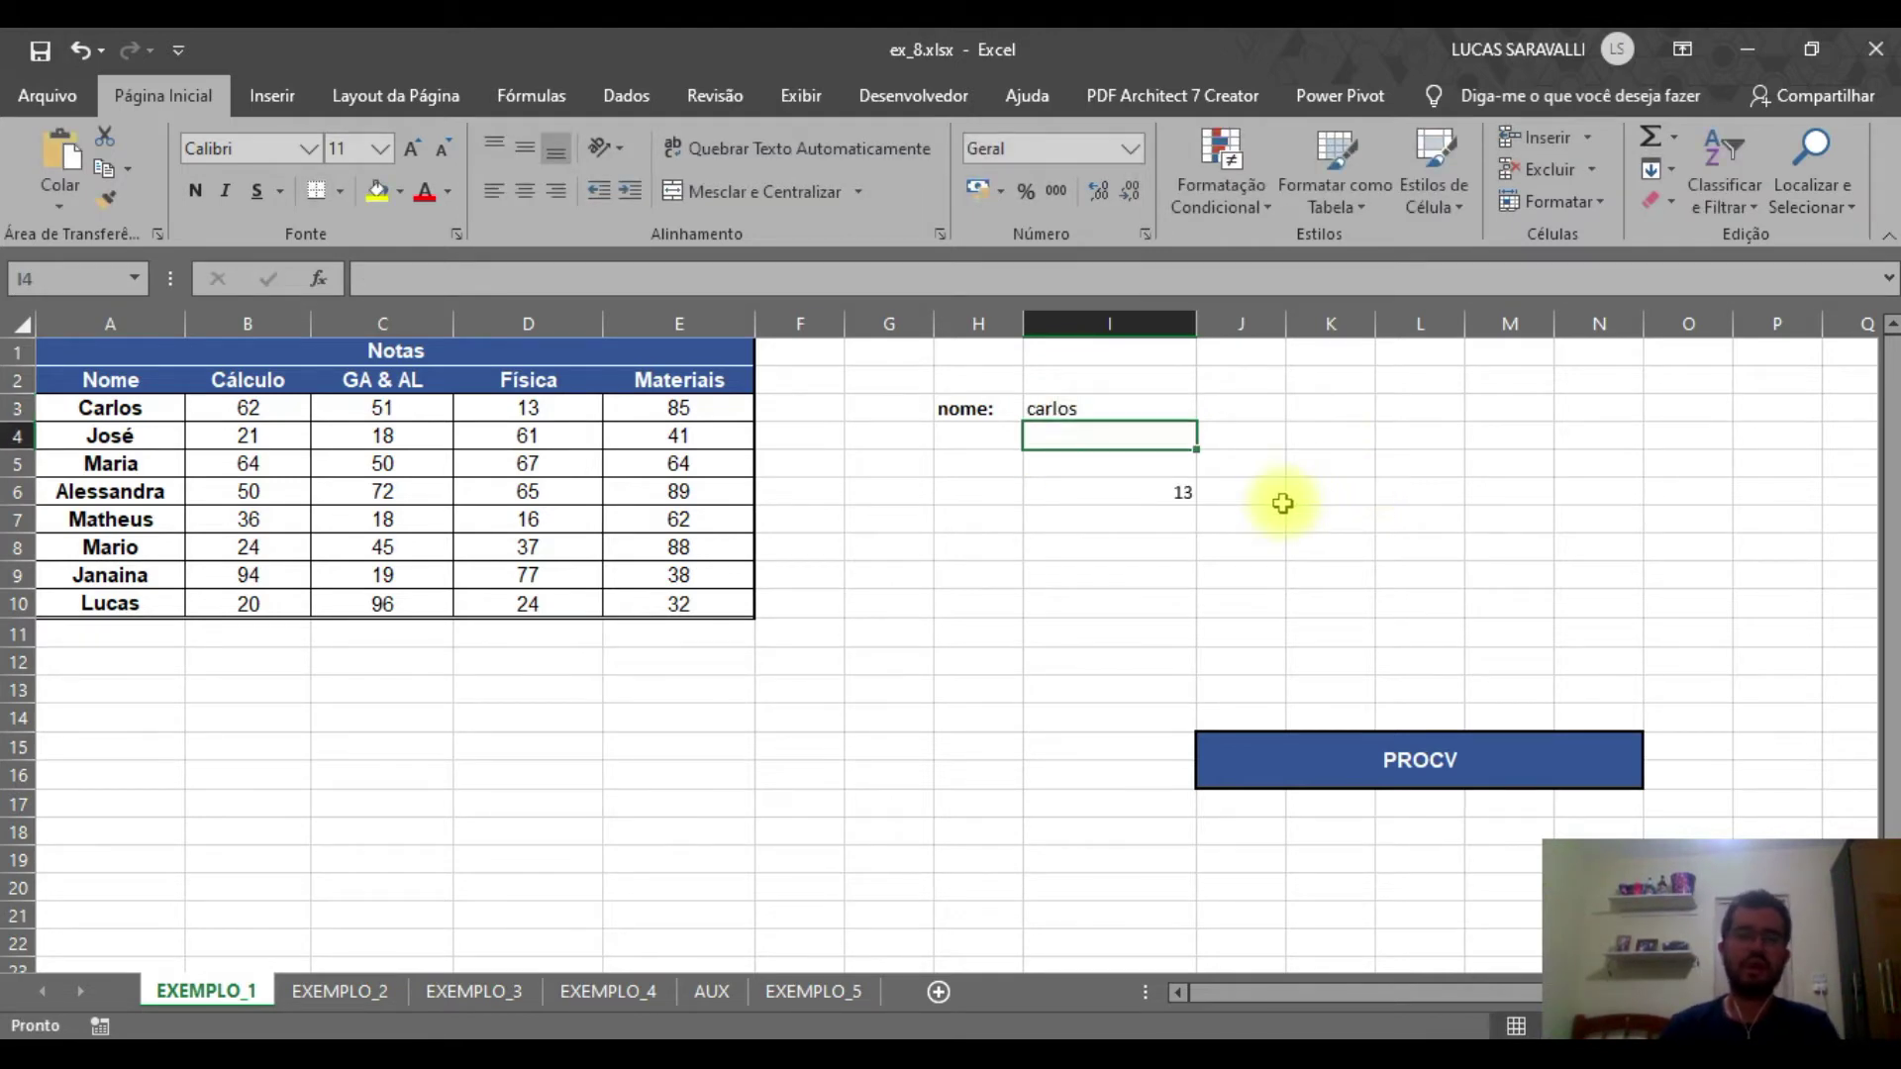
left_click(1091, 414)
type("josé")
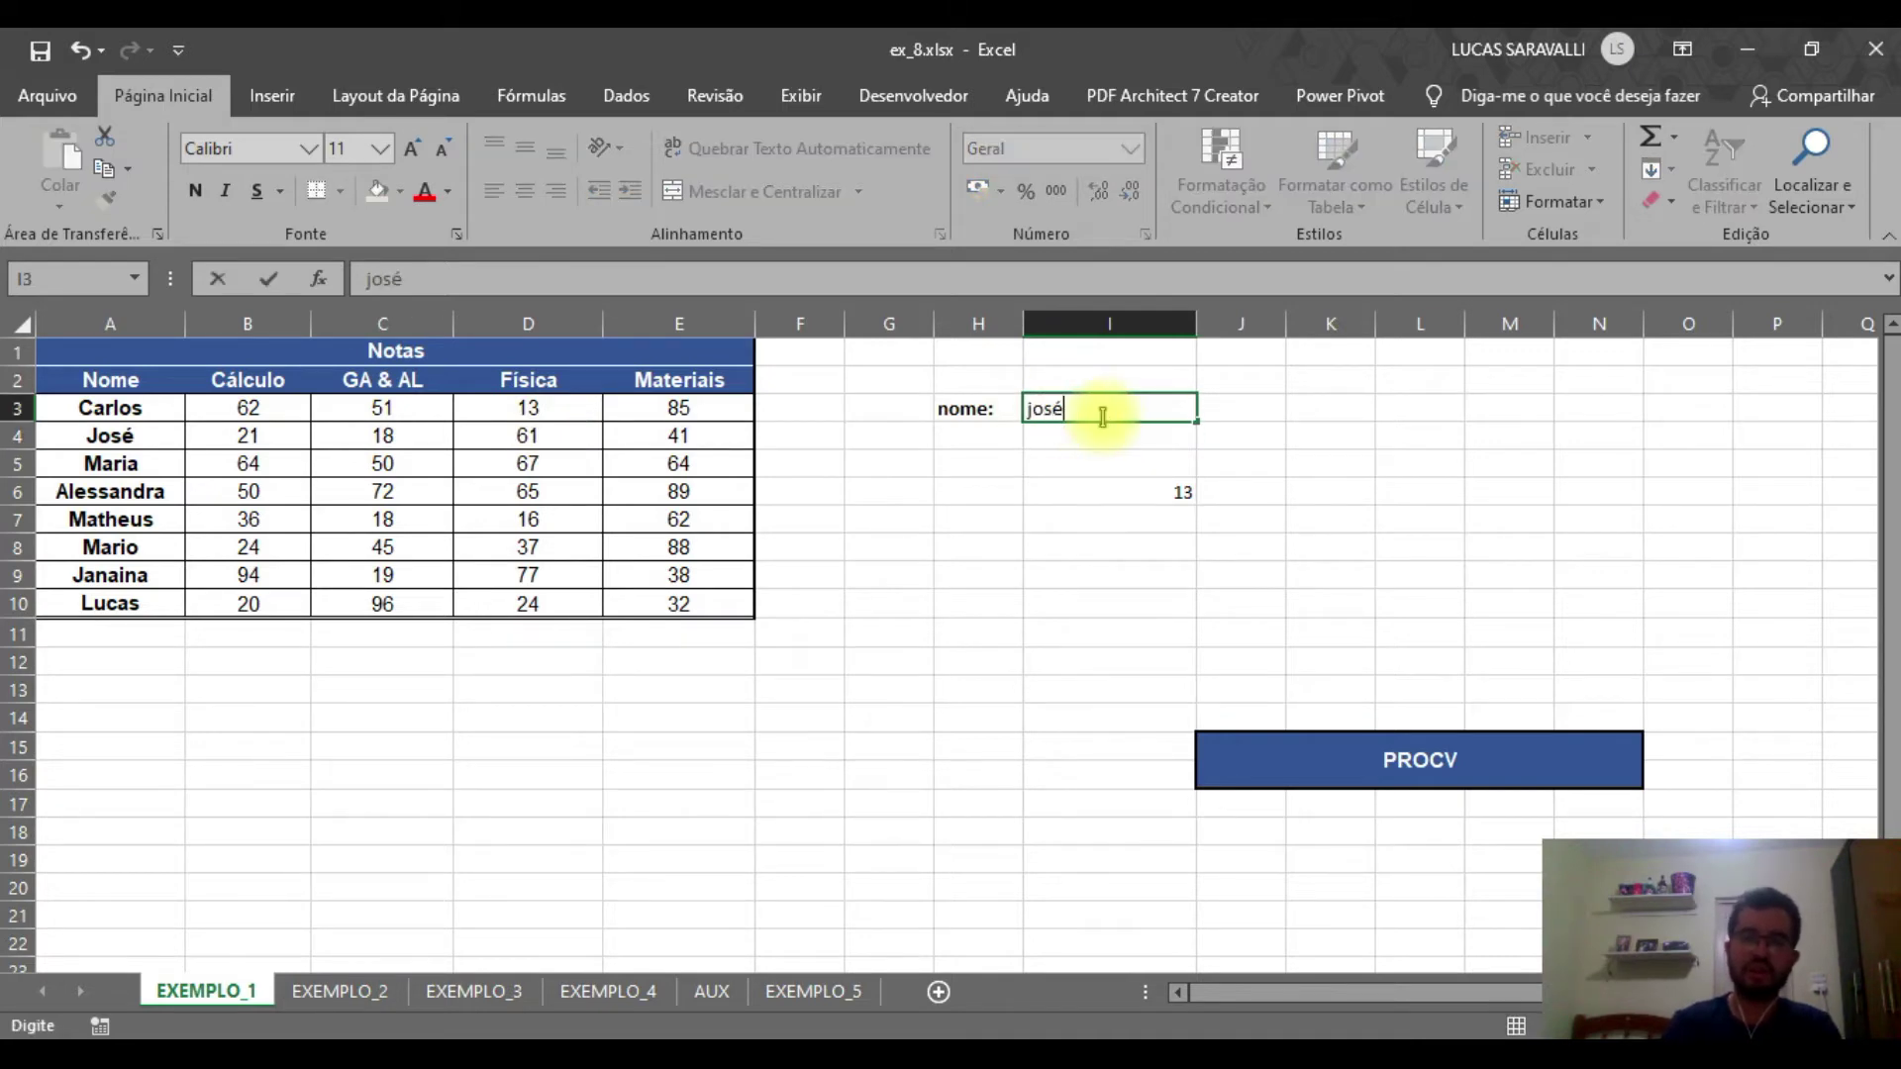
key("Return")
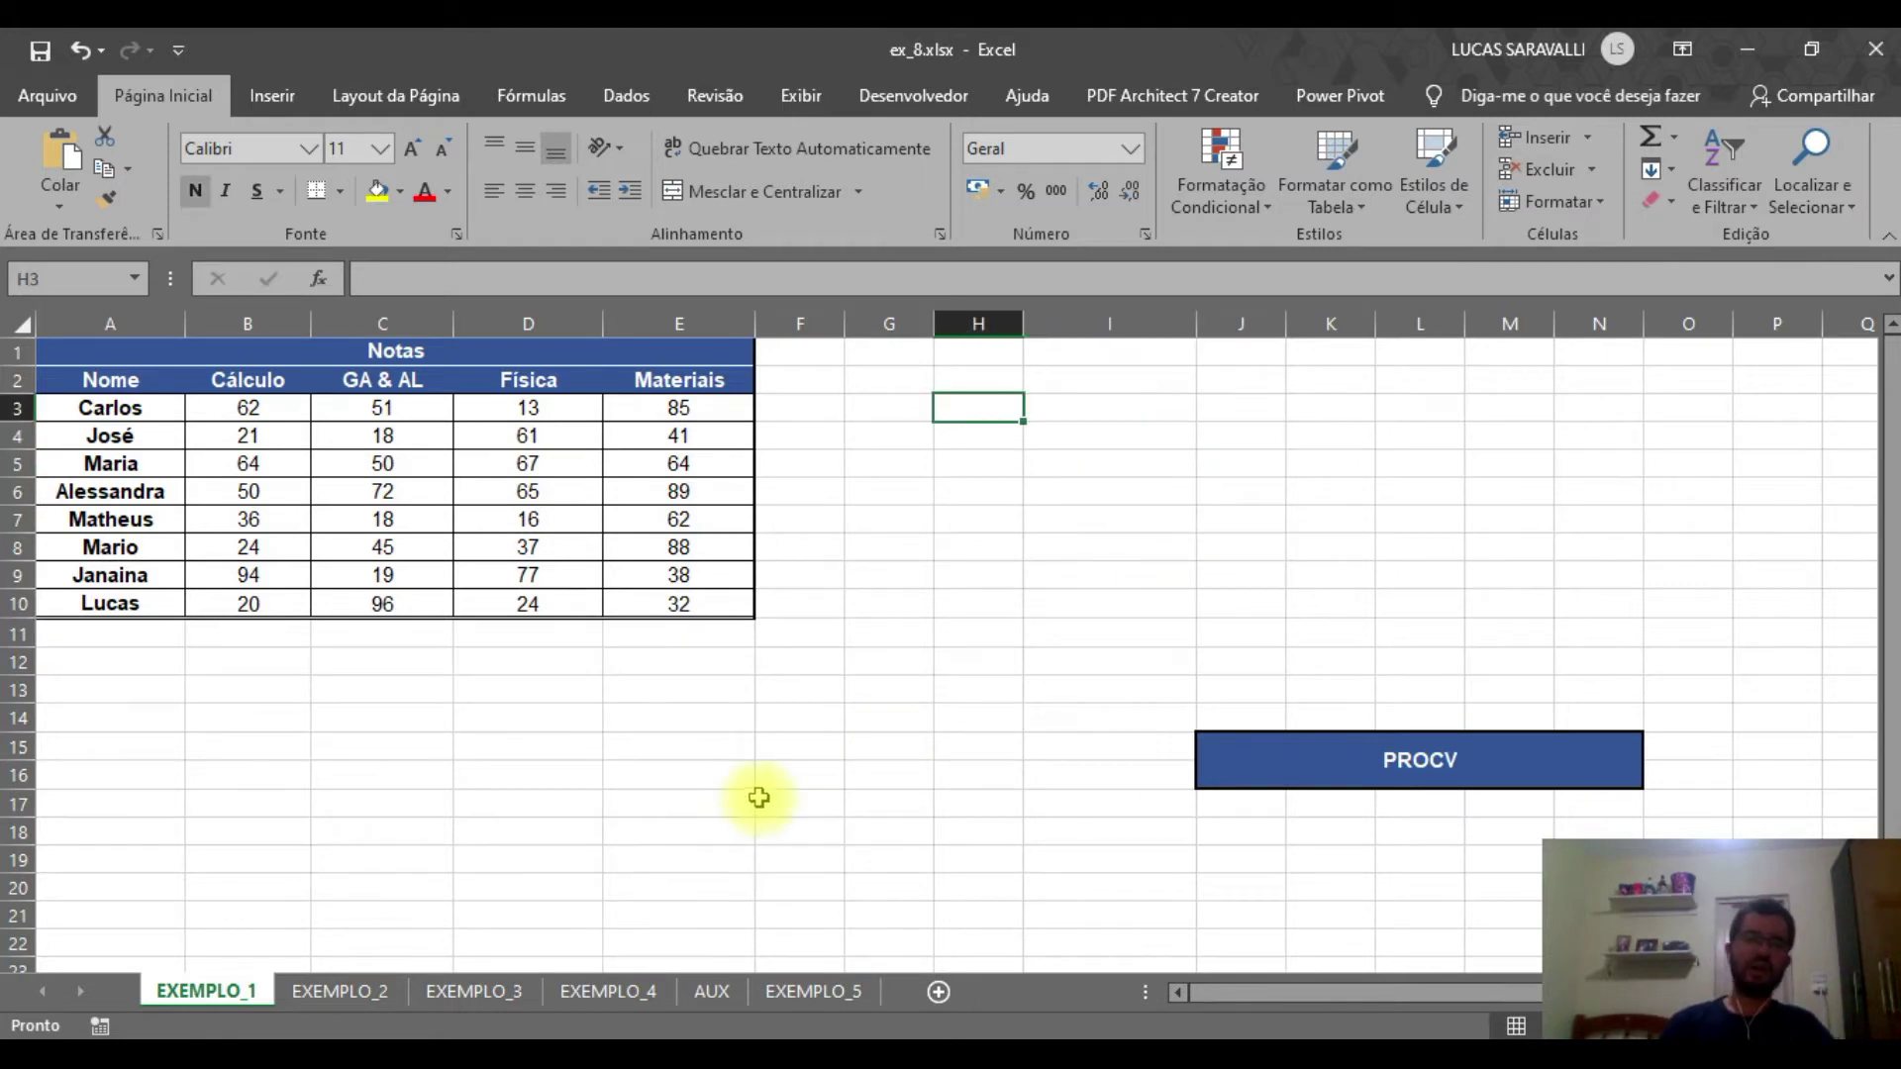
Go to the EXEMPLO_2 sheet and examine the grades table's header positions from Nome to Física
left_click(386, 990)
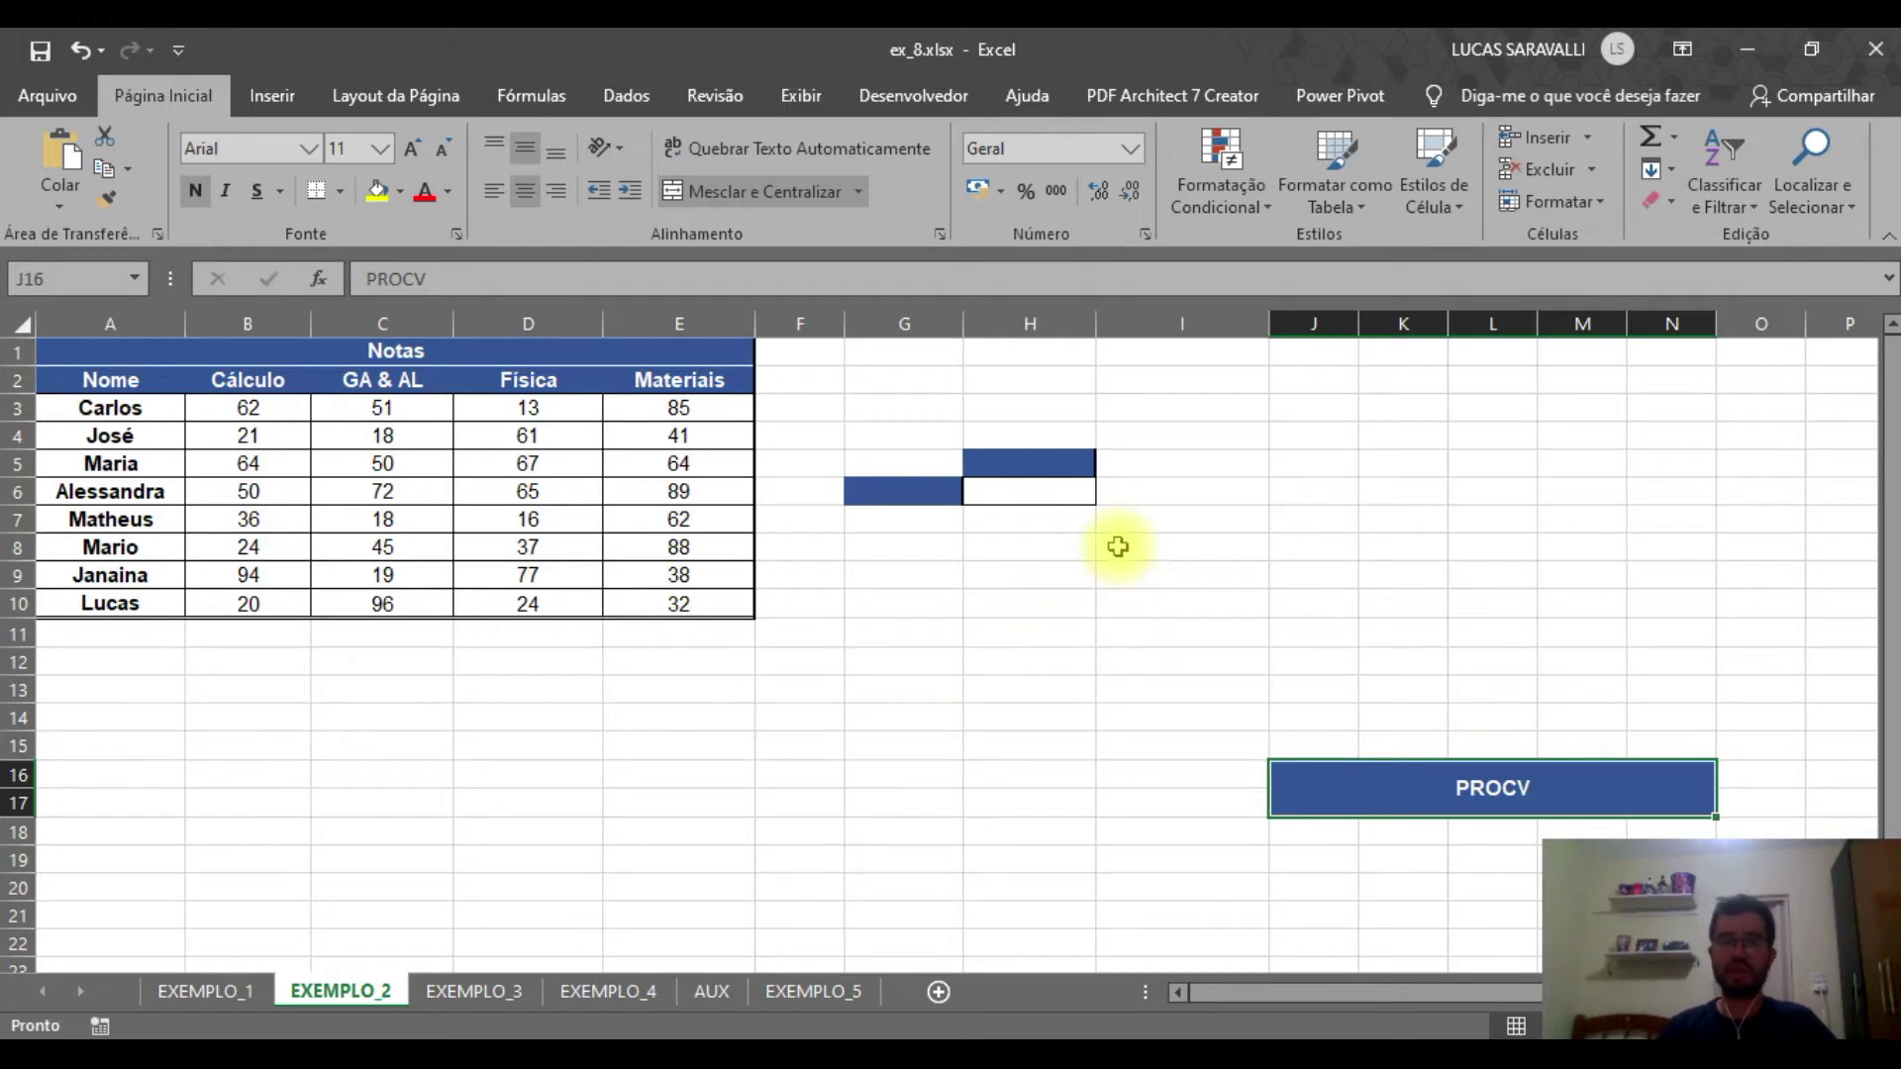
left_click(1160, 573)
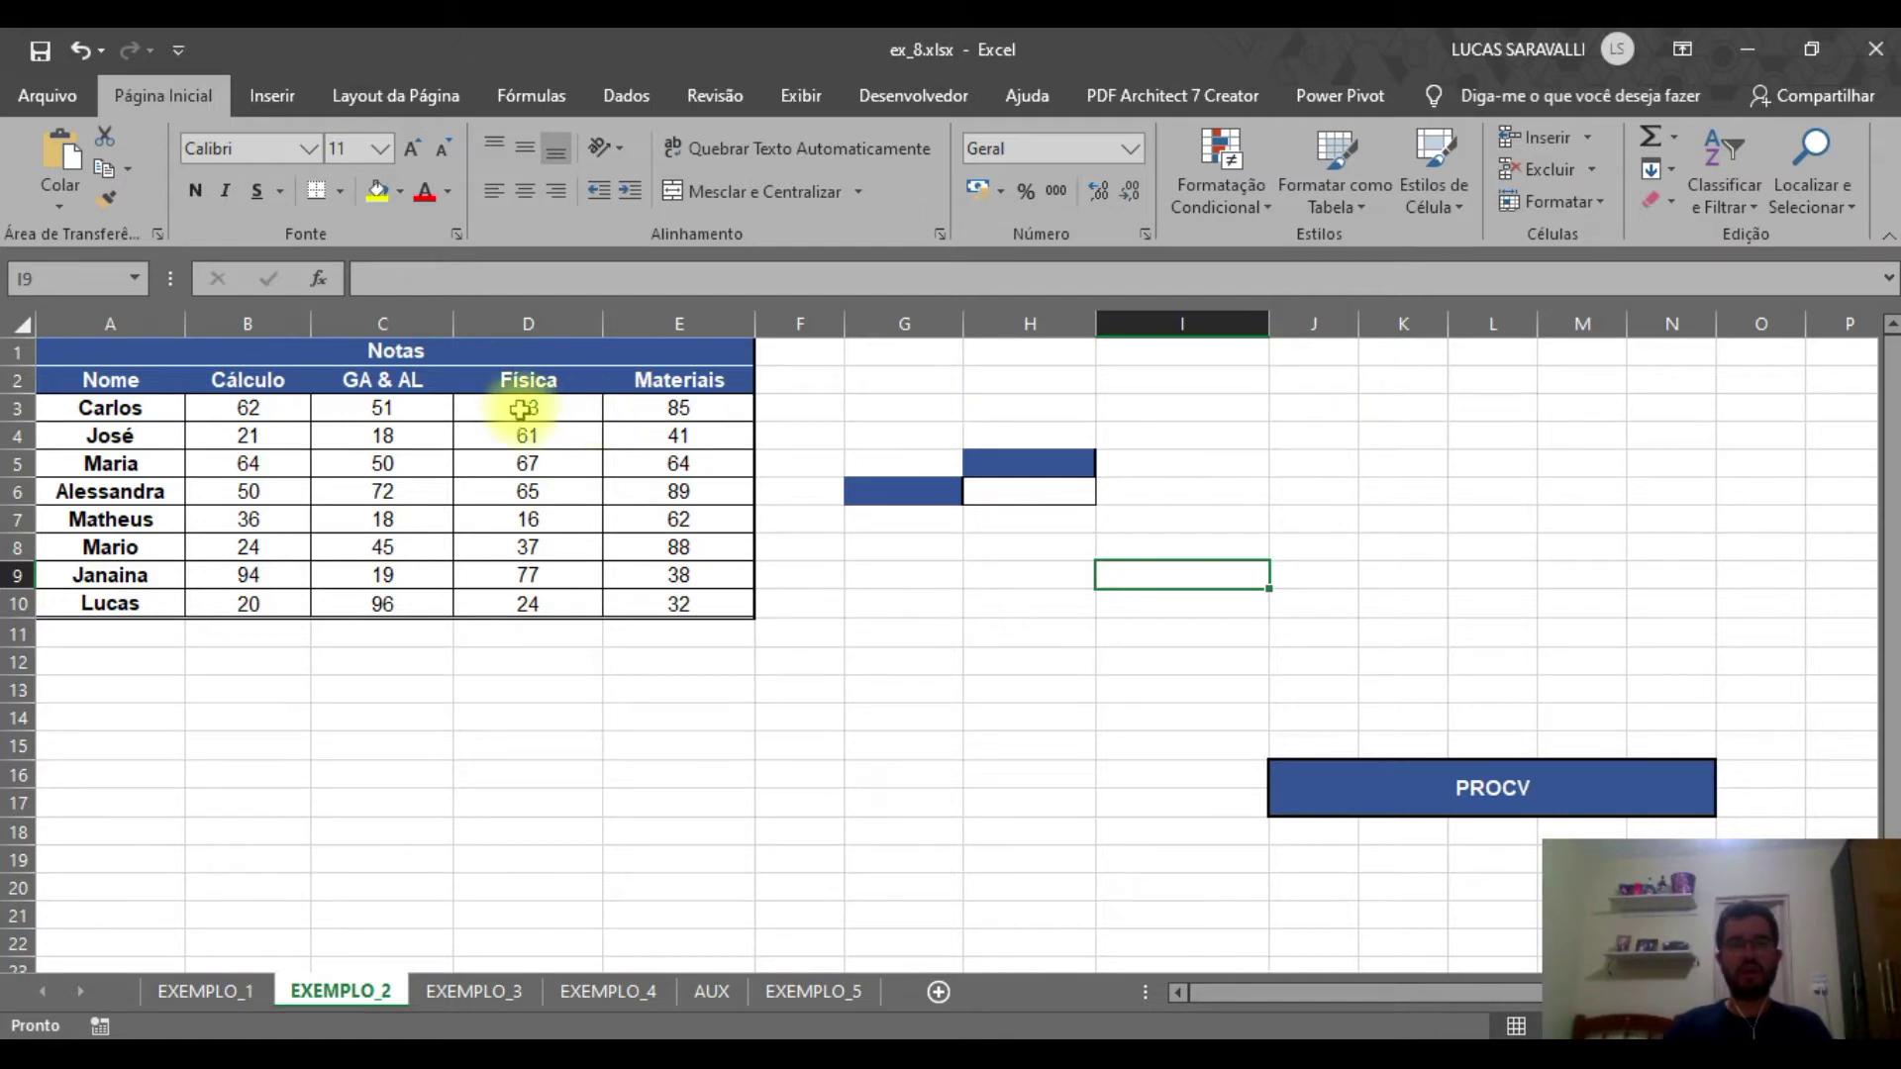
left_click(526, 376)
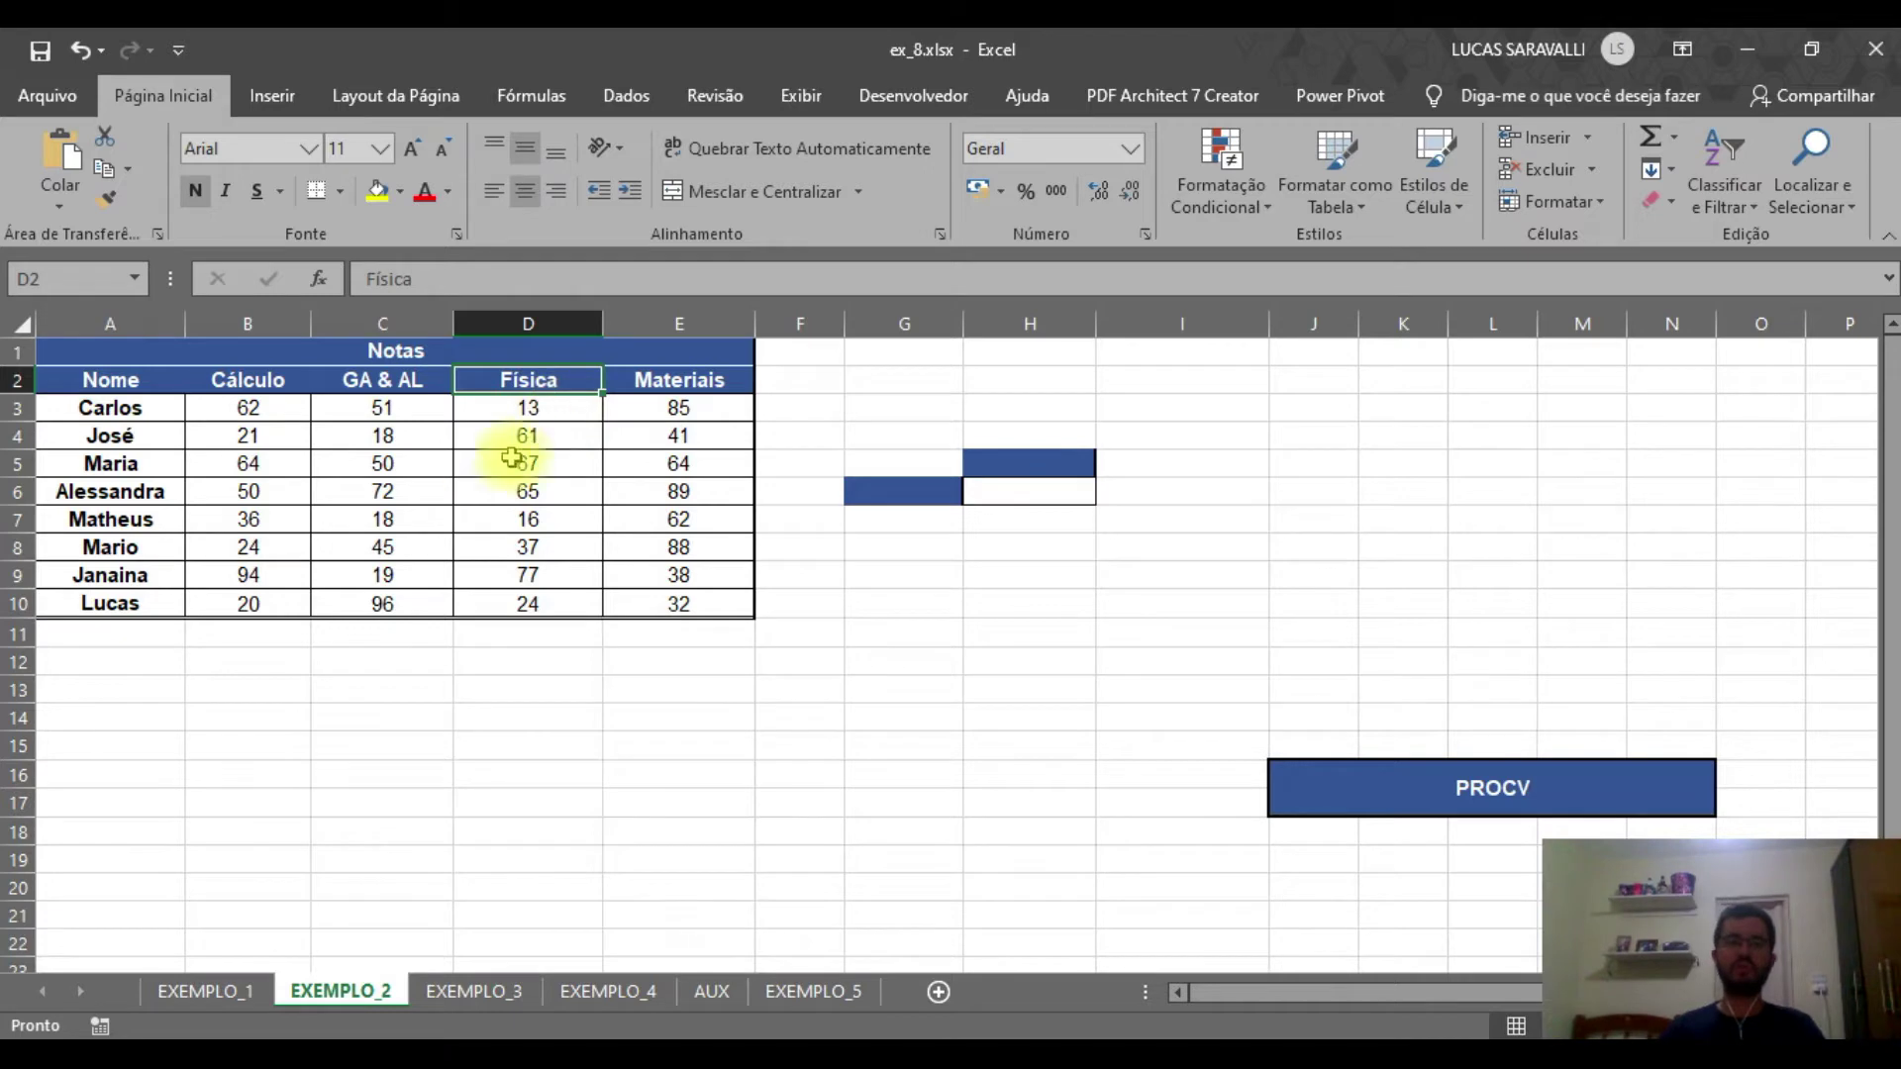
left_click(127, 380)
left_click(245, 384)
left_click(382, 381)
left_click(528, 380)
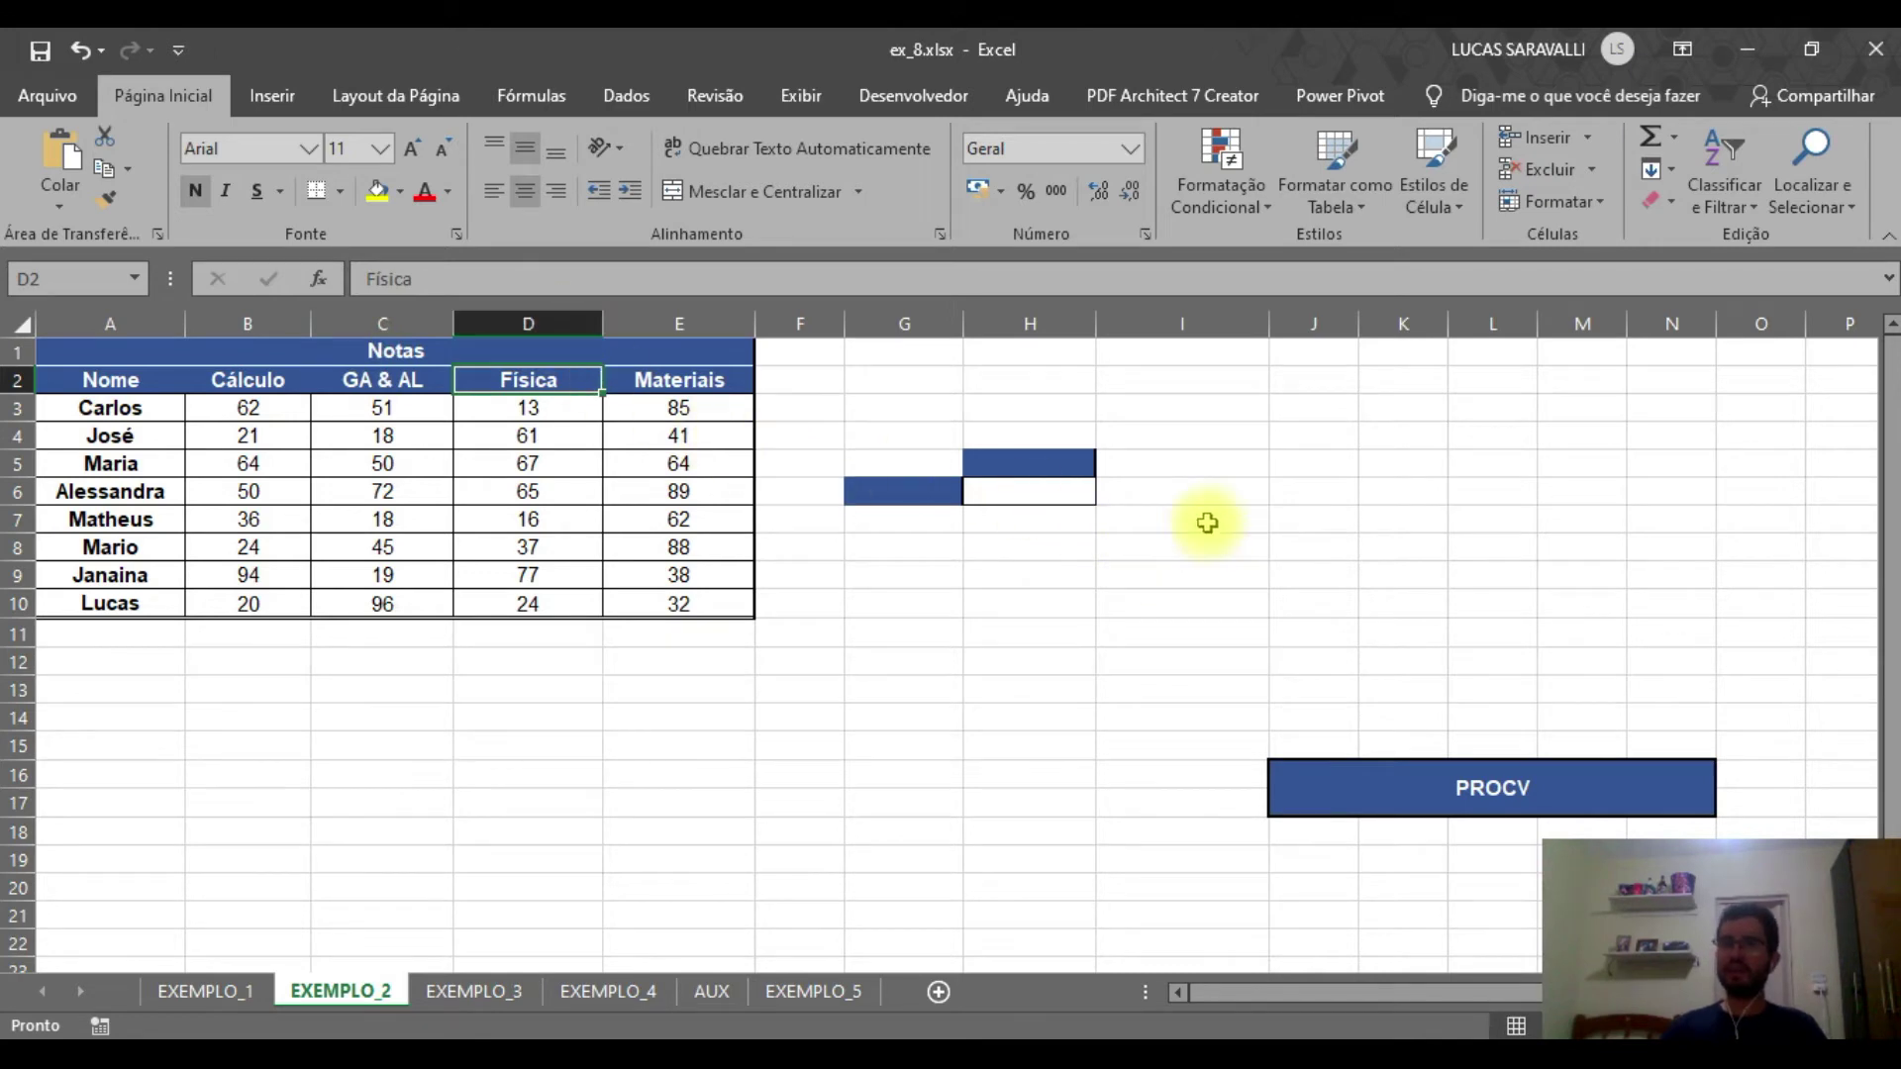
left_click(1245, 546)
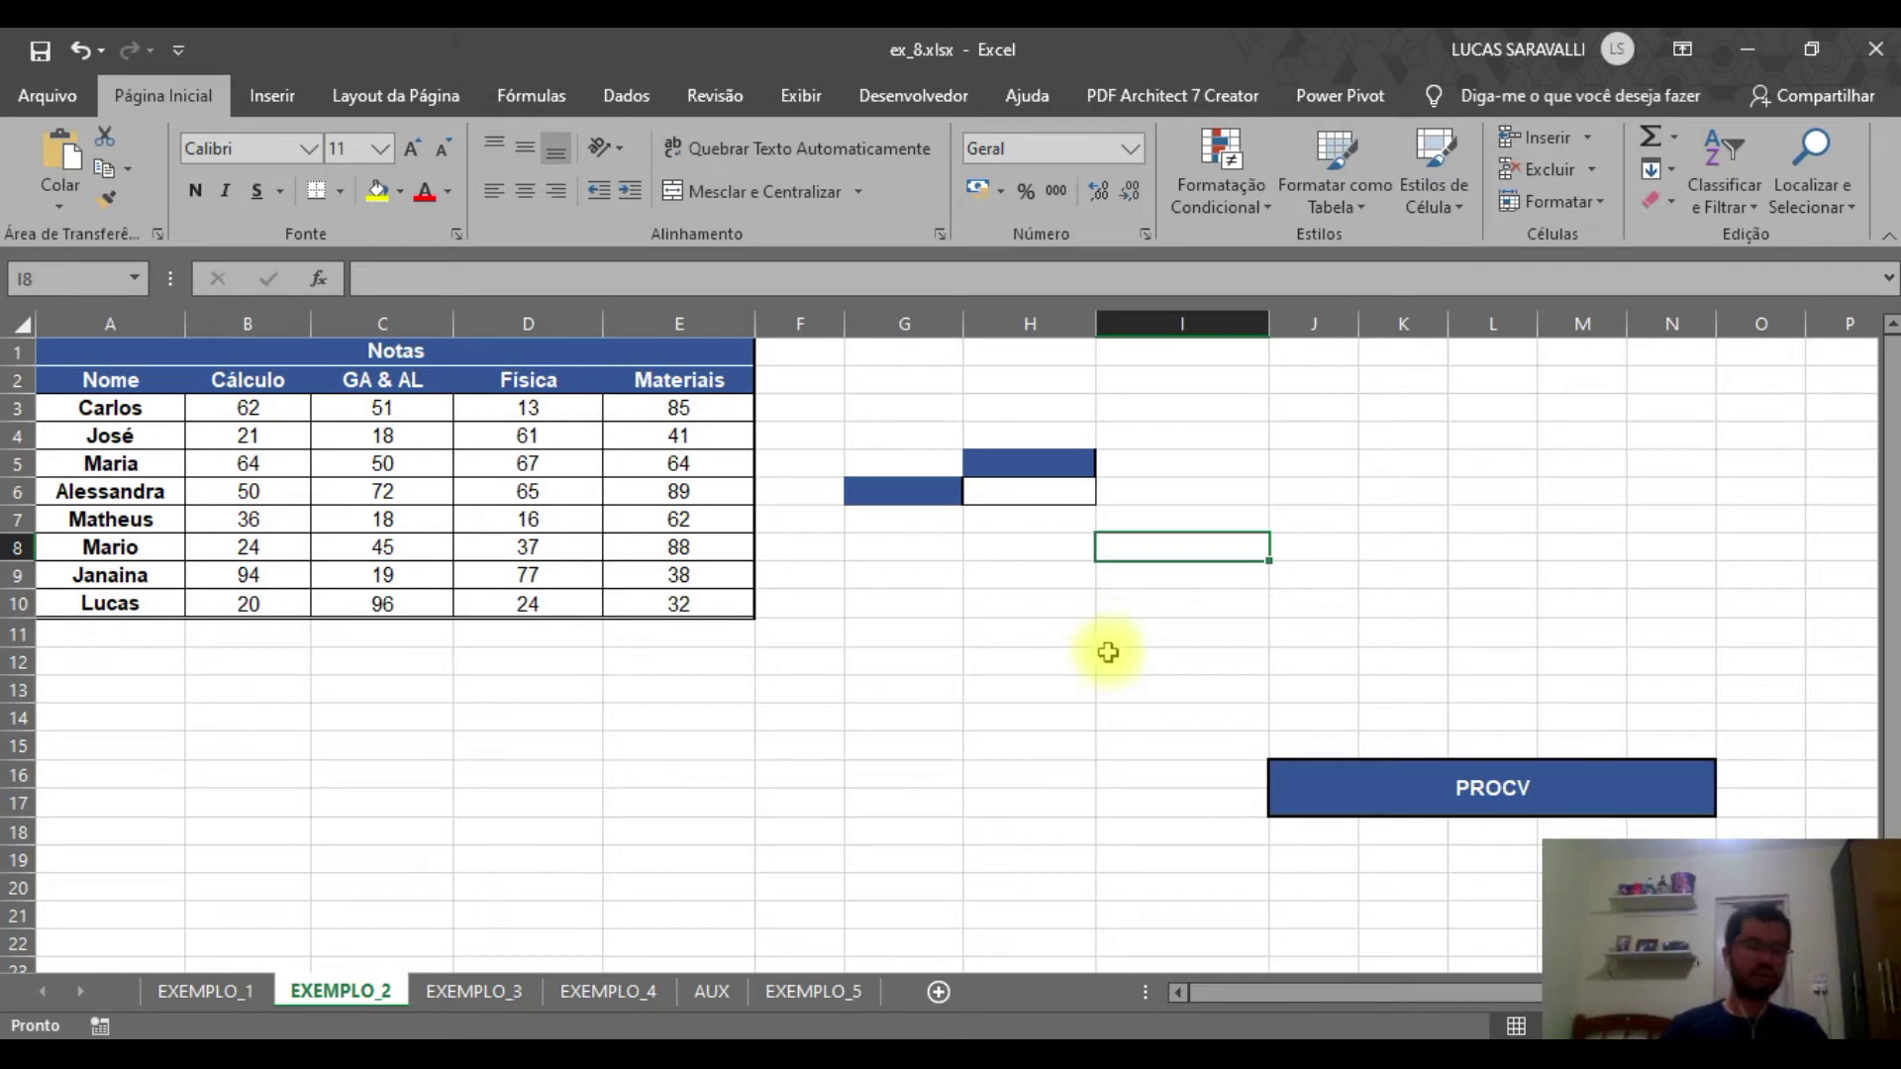
Begin a CORRESP formula in cell I10 with the quoted text "Física" as its lookup value
left_click(1213, 606)
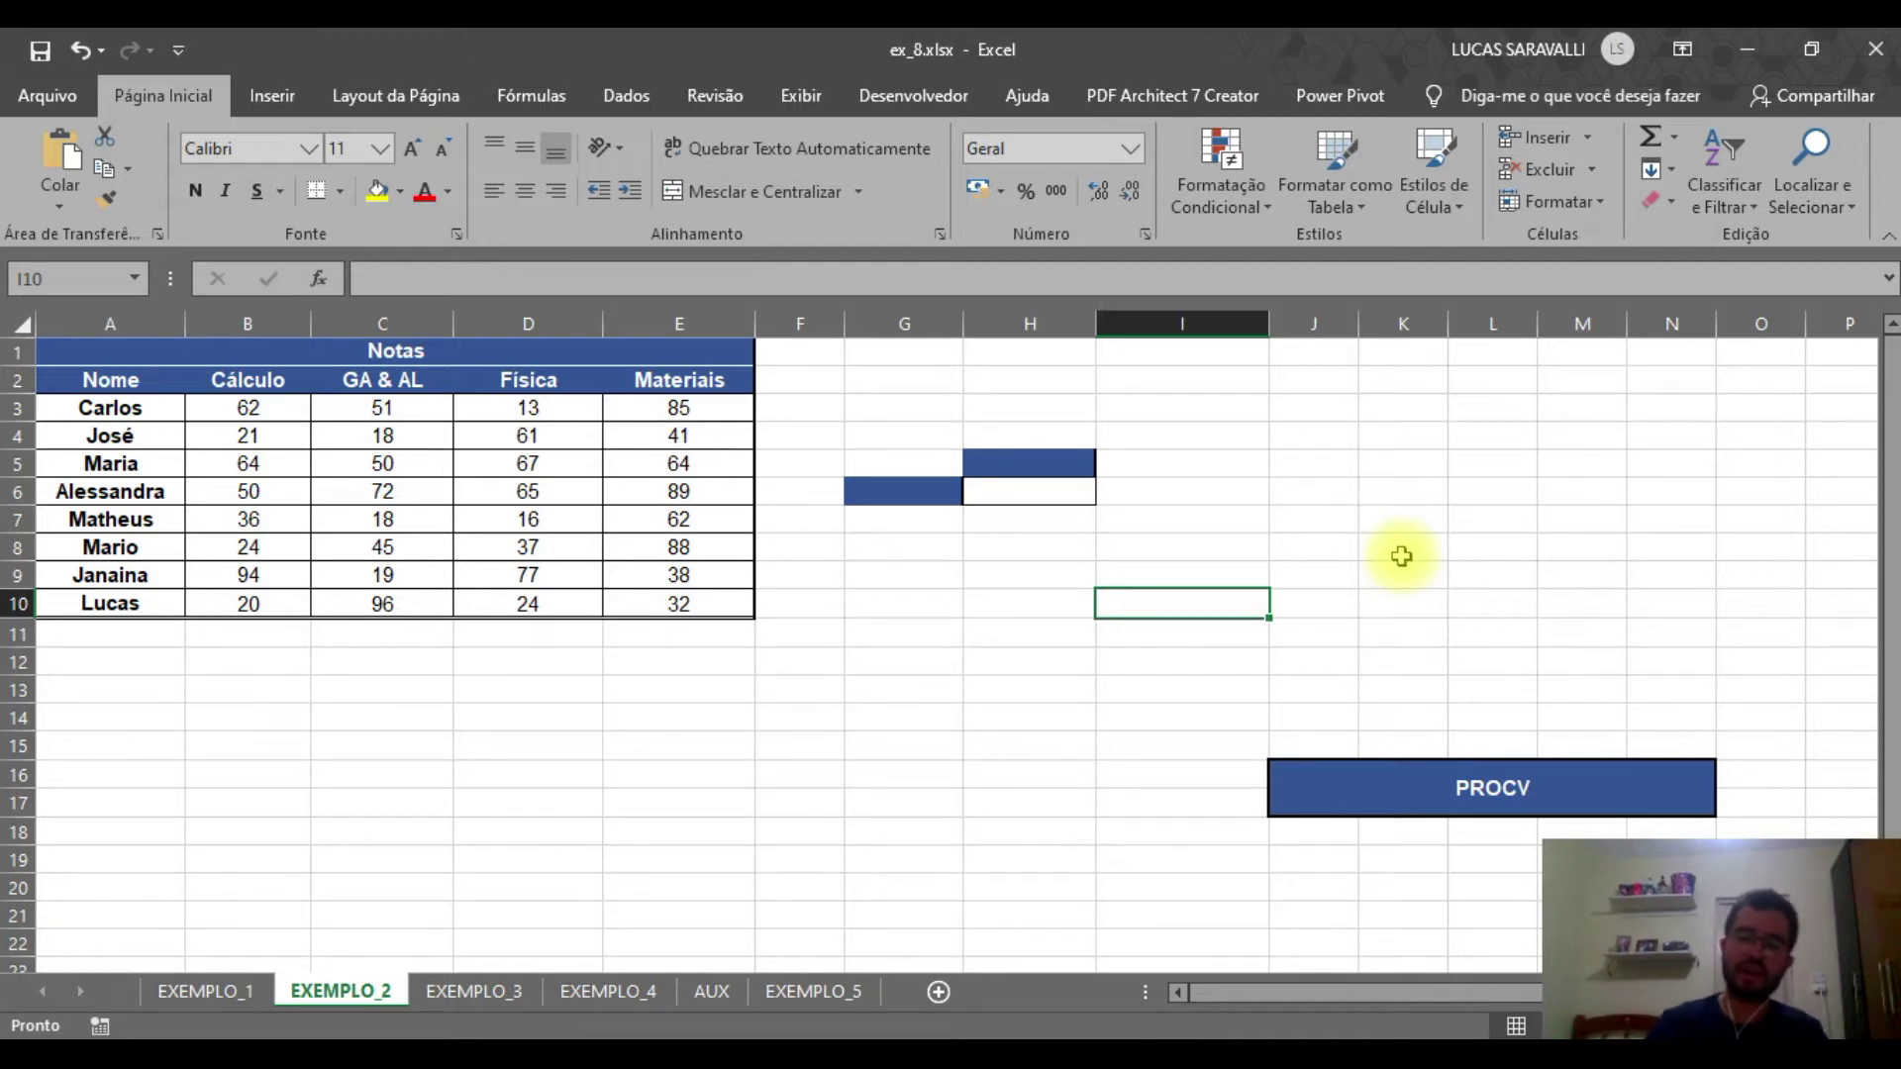
type("=co")
key("BackSpace")
key("BackSpace")
type("CORRESP")
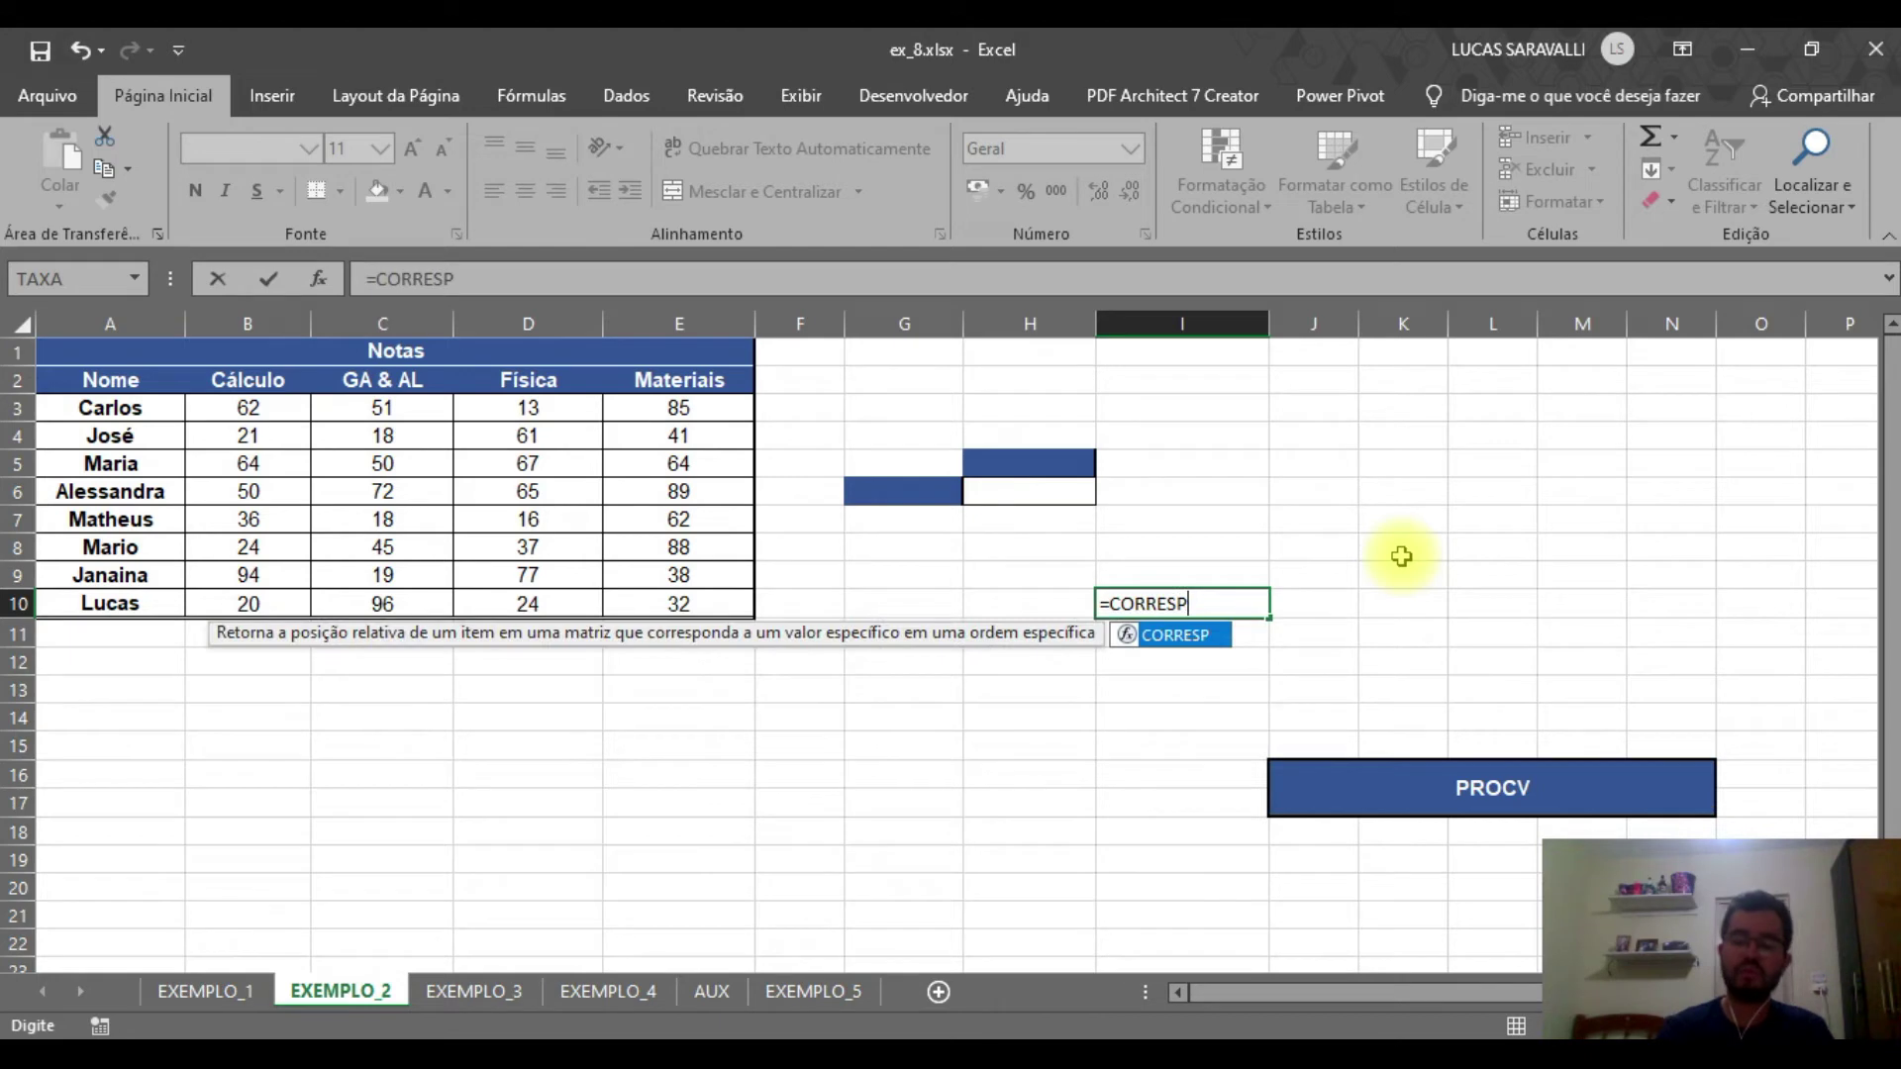
type("(\"f")
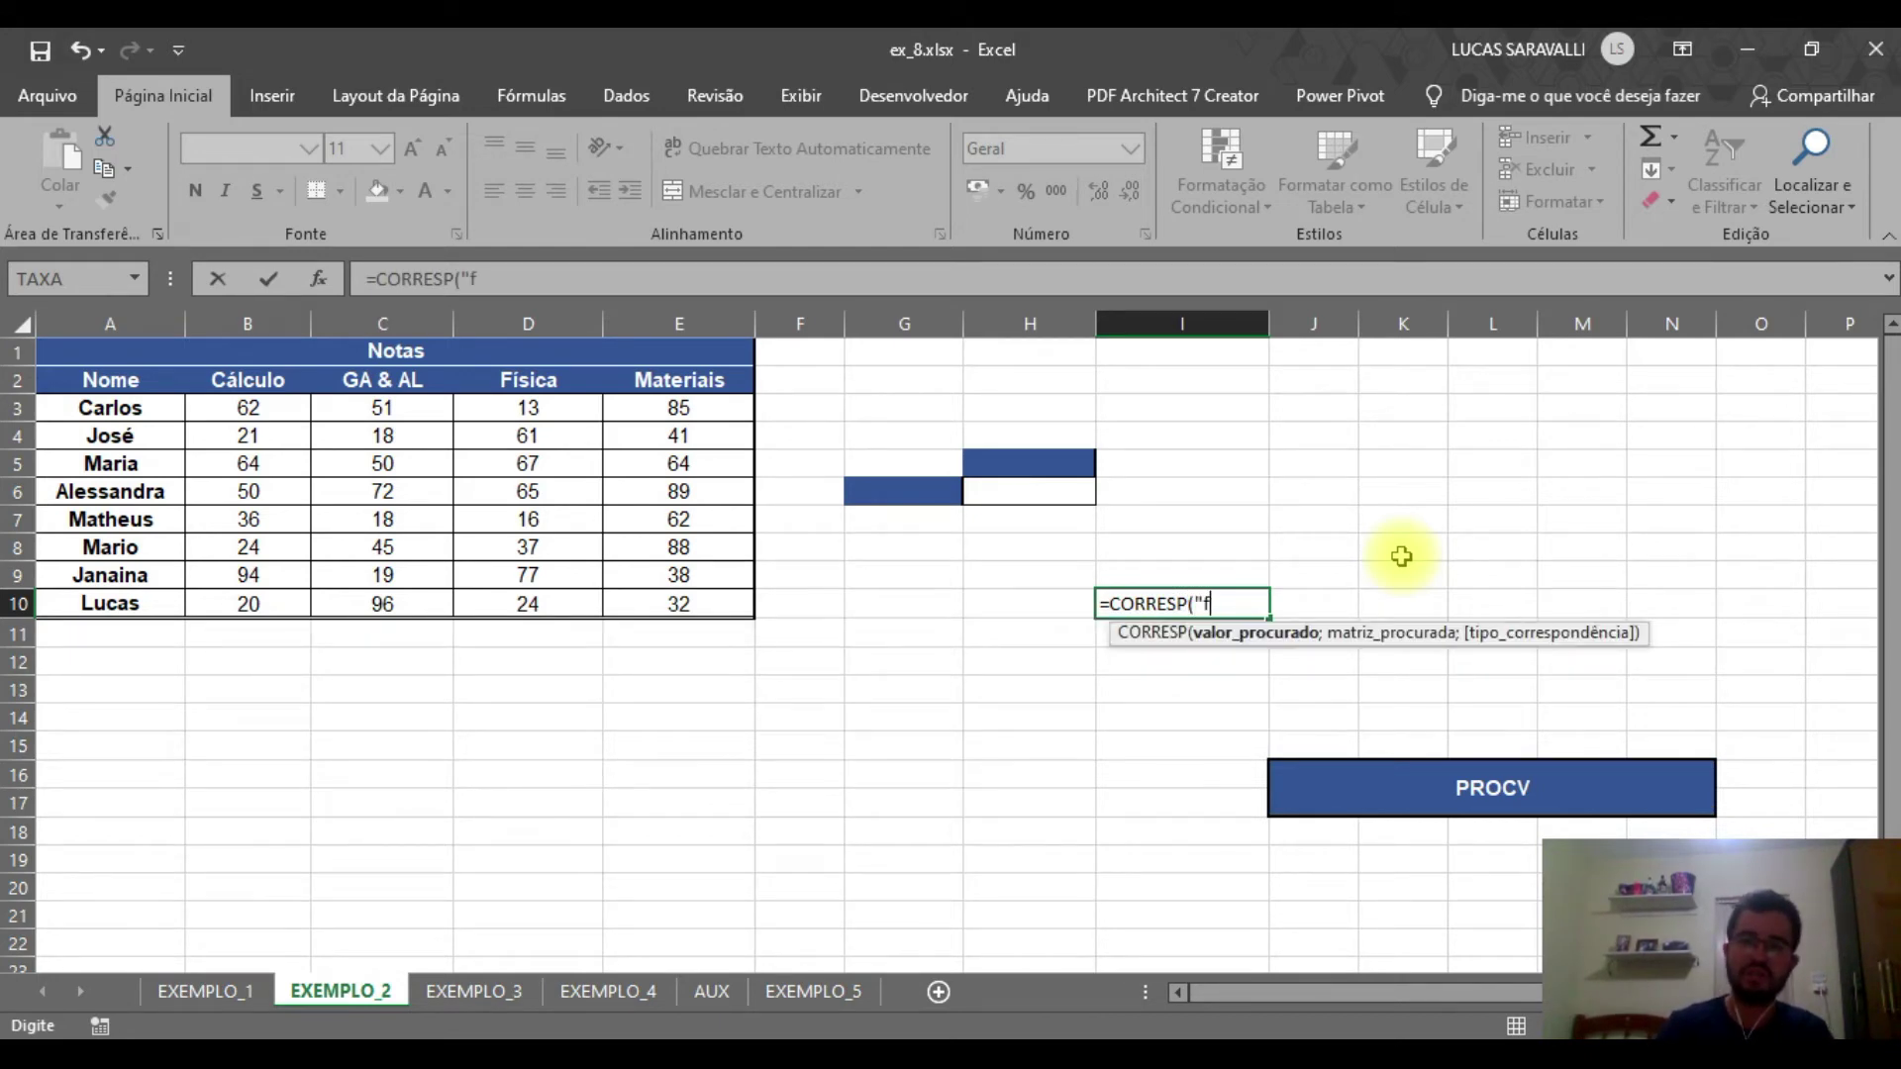
key("BackSpace")
key("BackSpace")
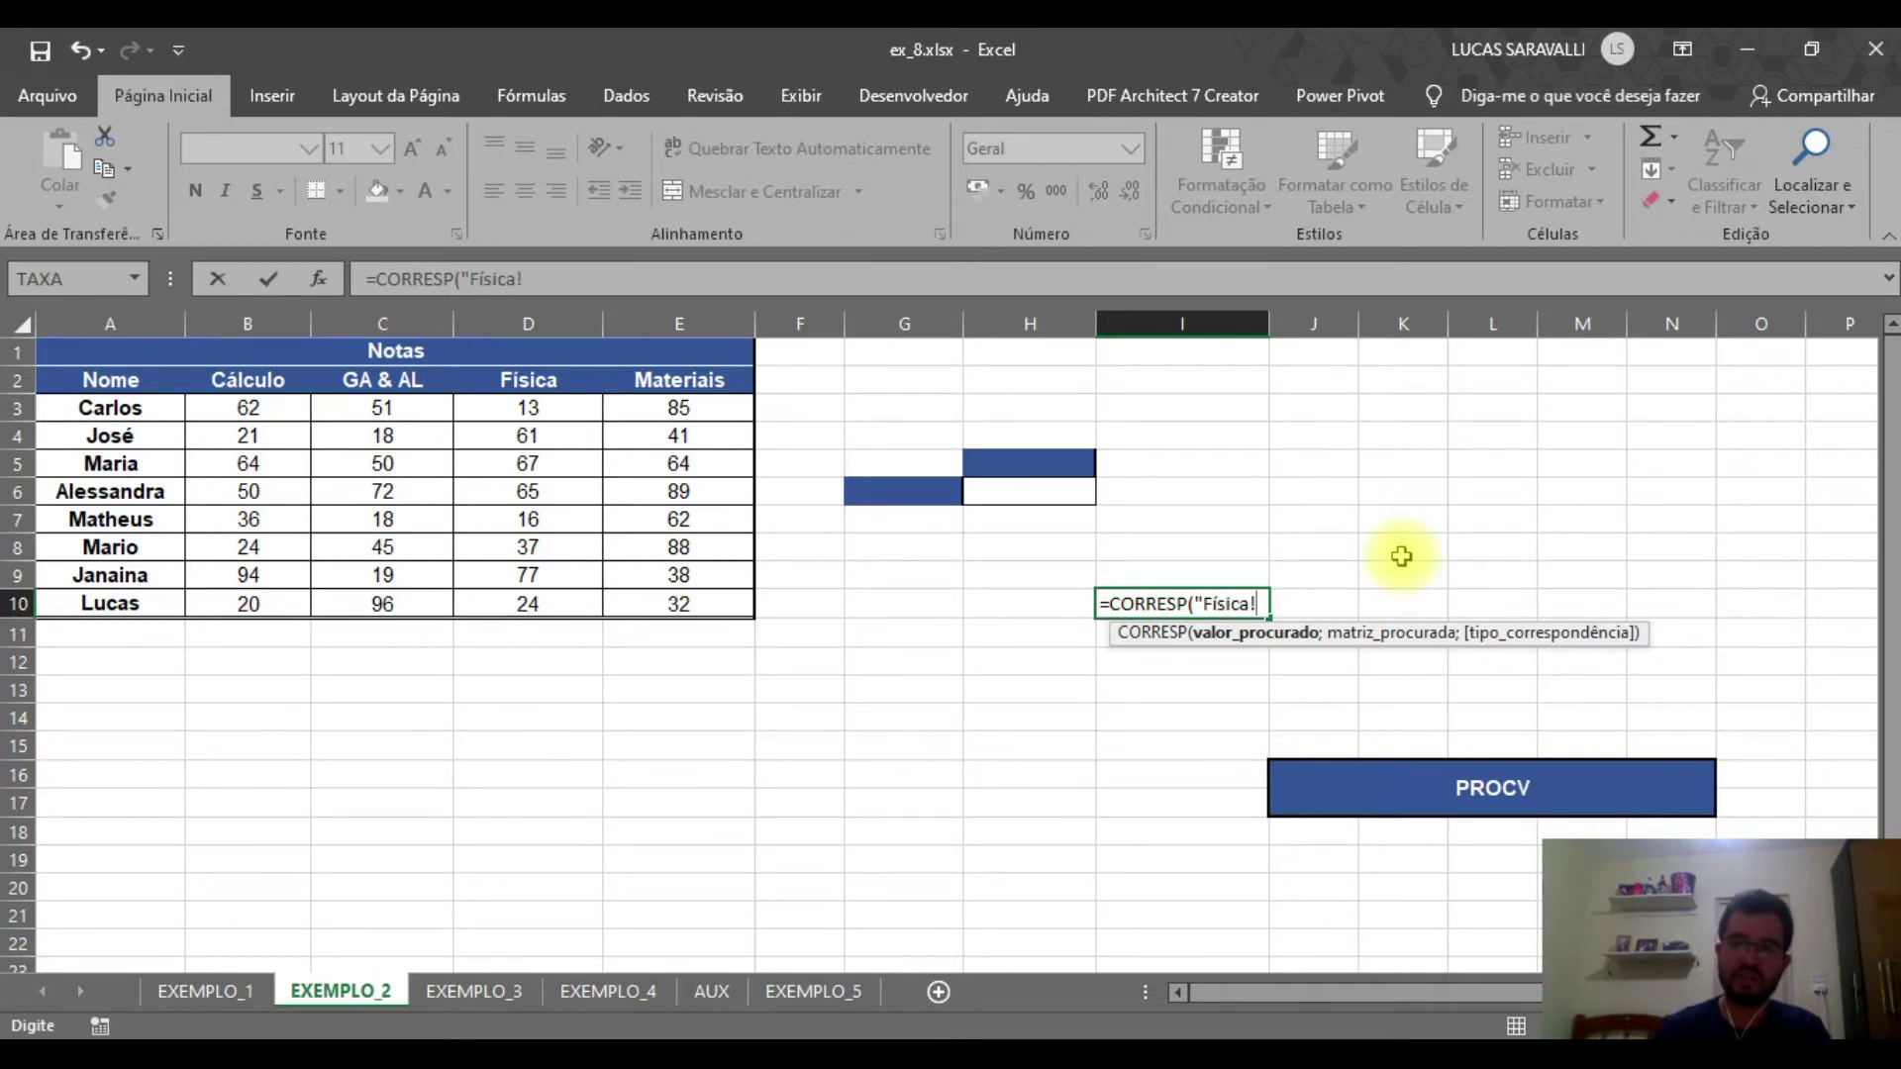
type(";")
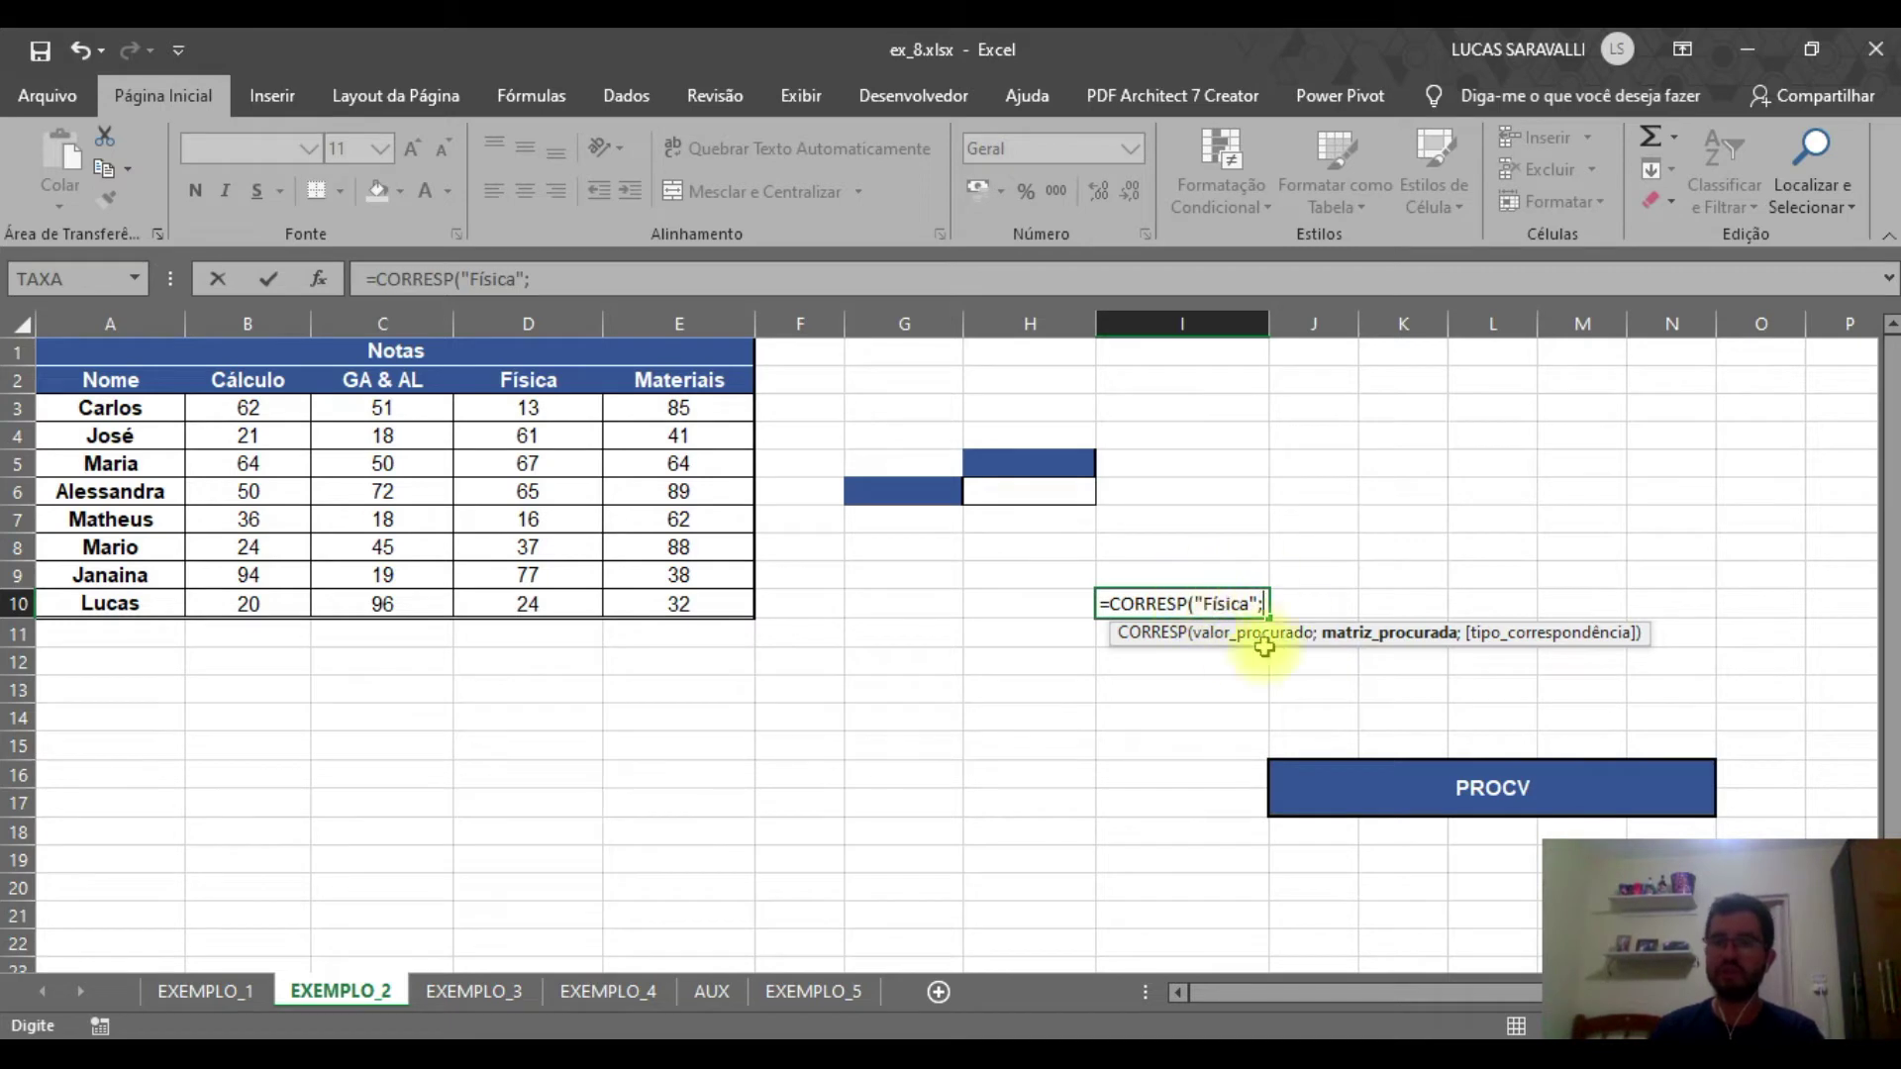
Supply the header row A2:E2 as the CORRESP search array in I10, locked as the absolute reference $A$2:$E$2
left_click_drag(50, 380, 674, 381)
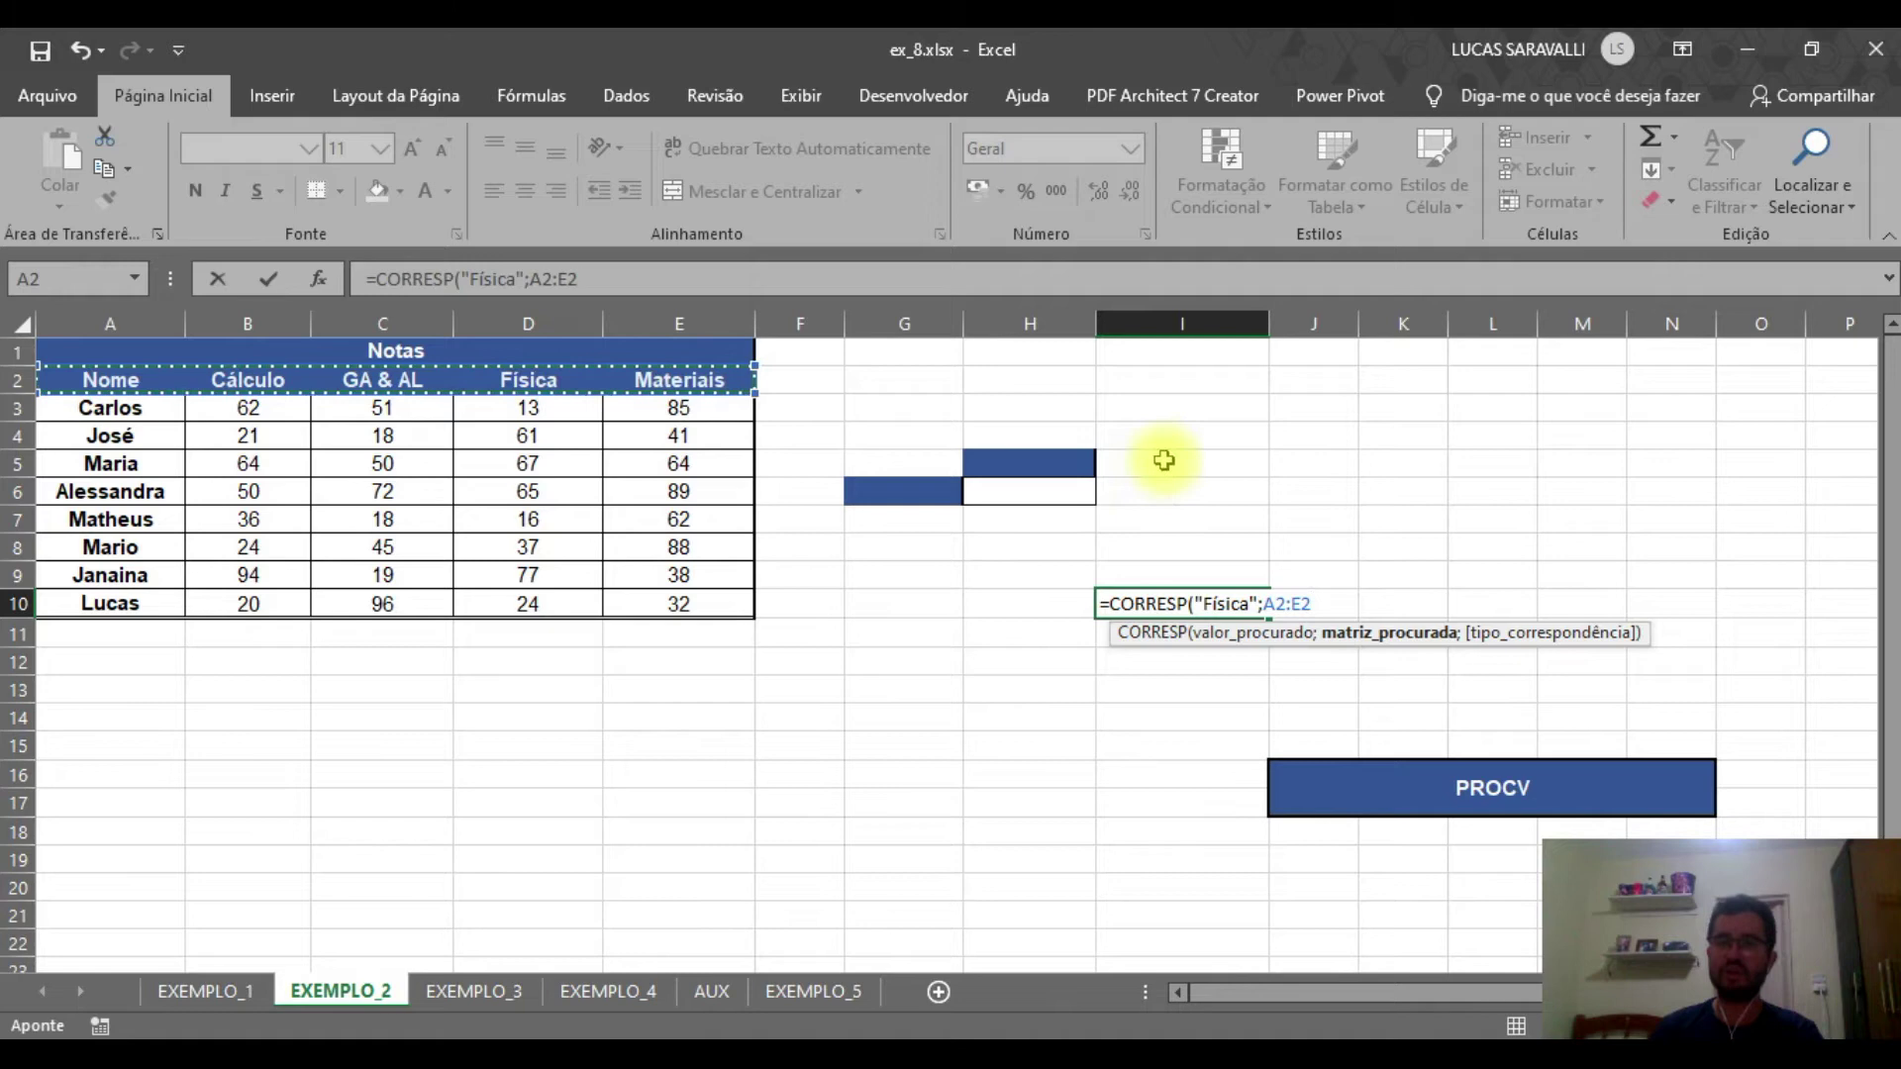
left_click_drag(1325, 607, 1265, 606)
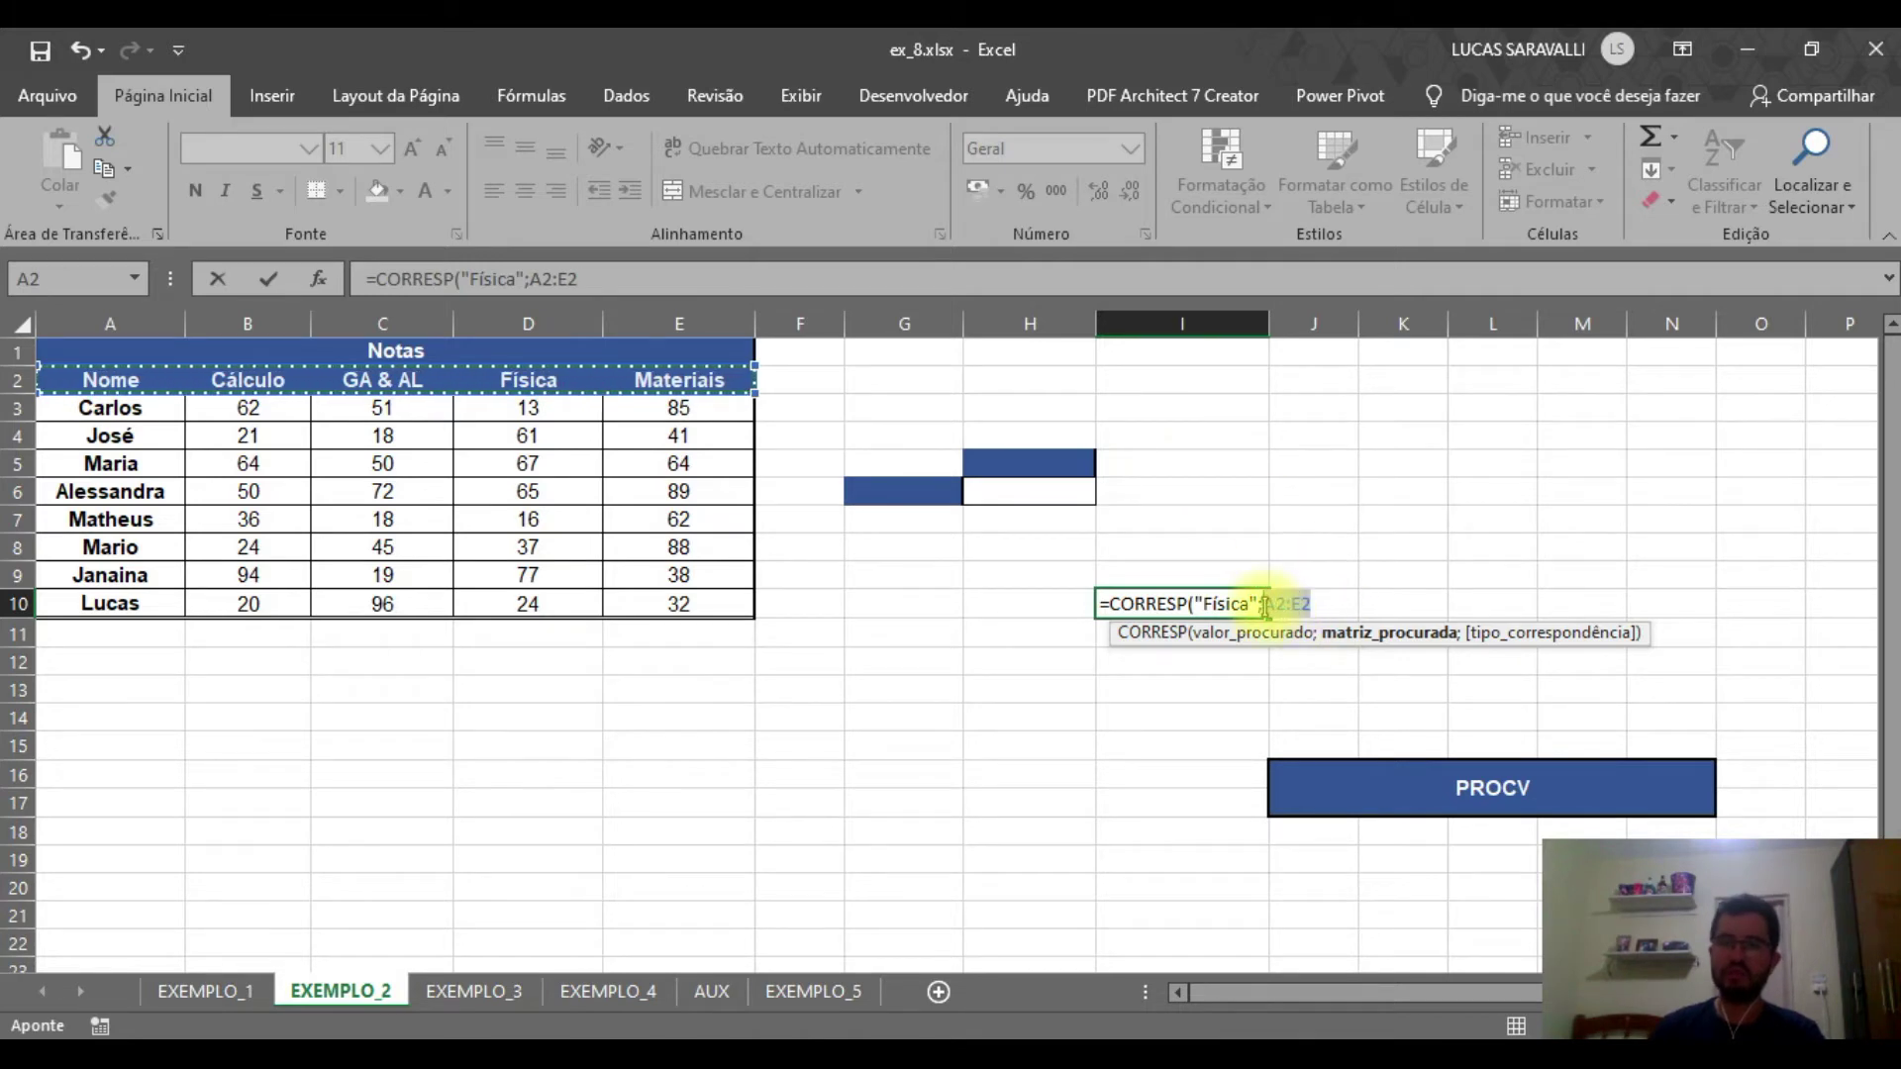
key("F4")
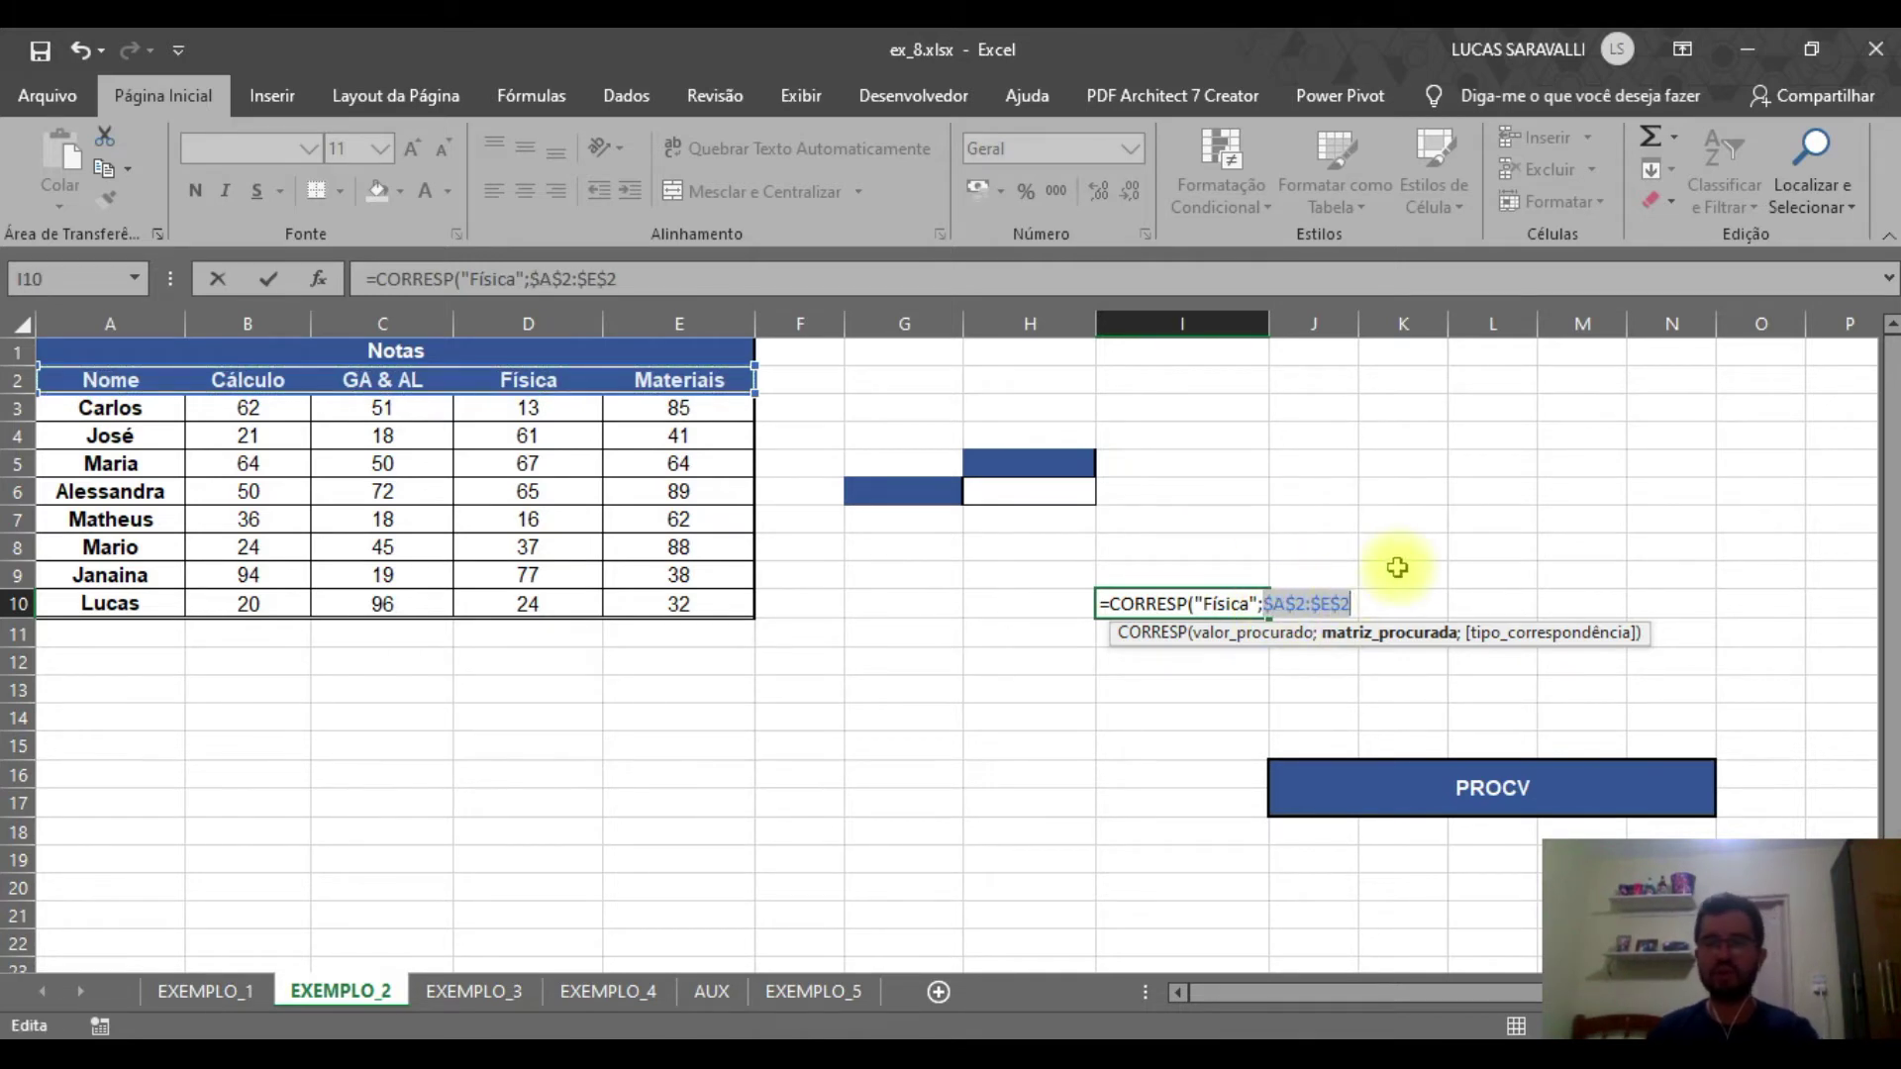
left_click(1351, 606)
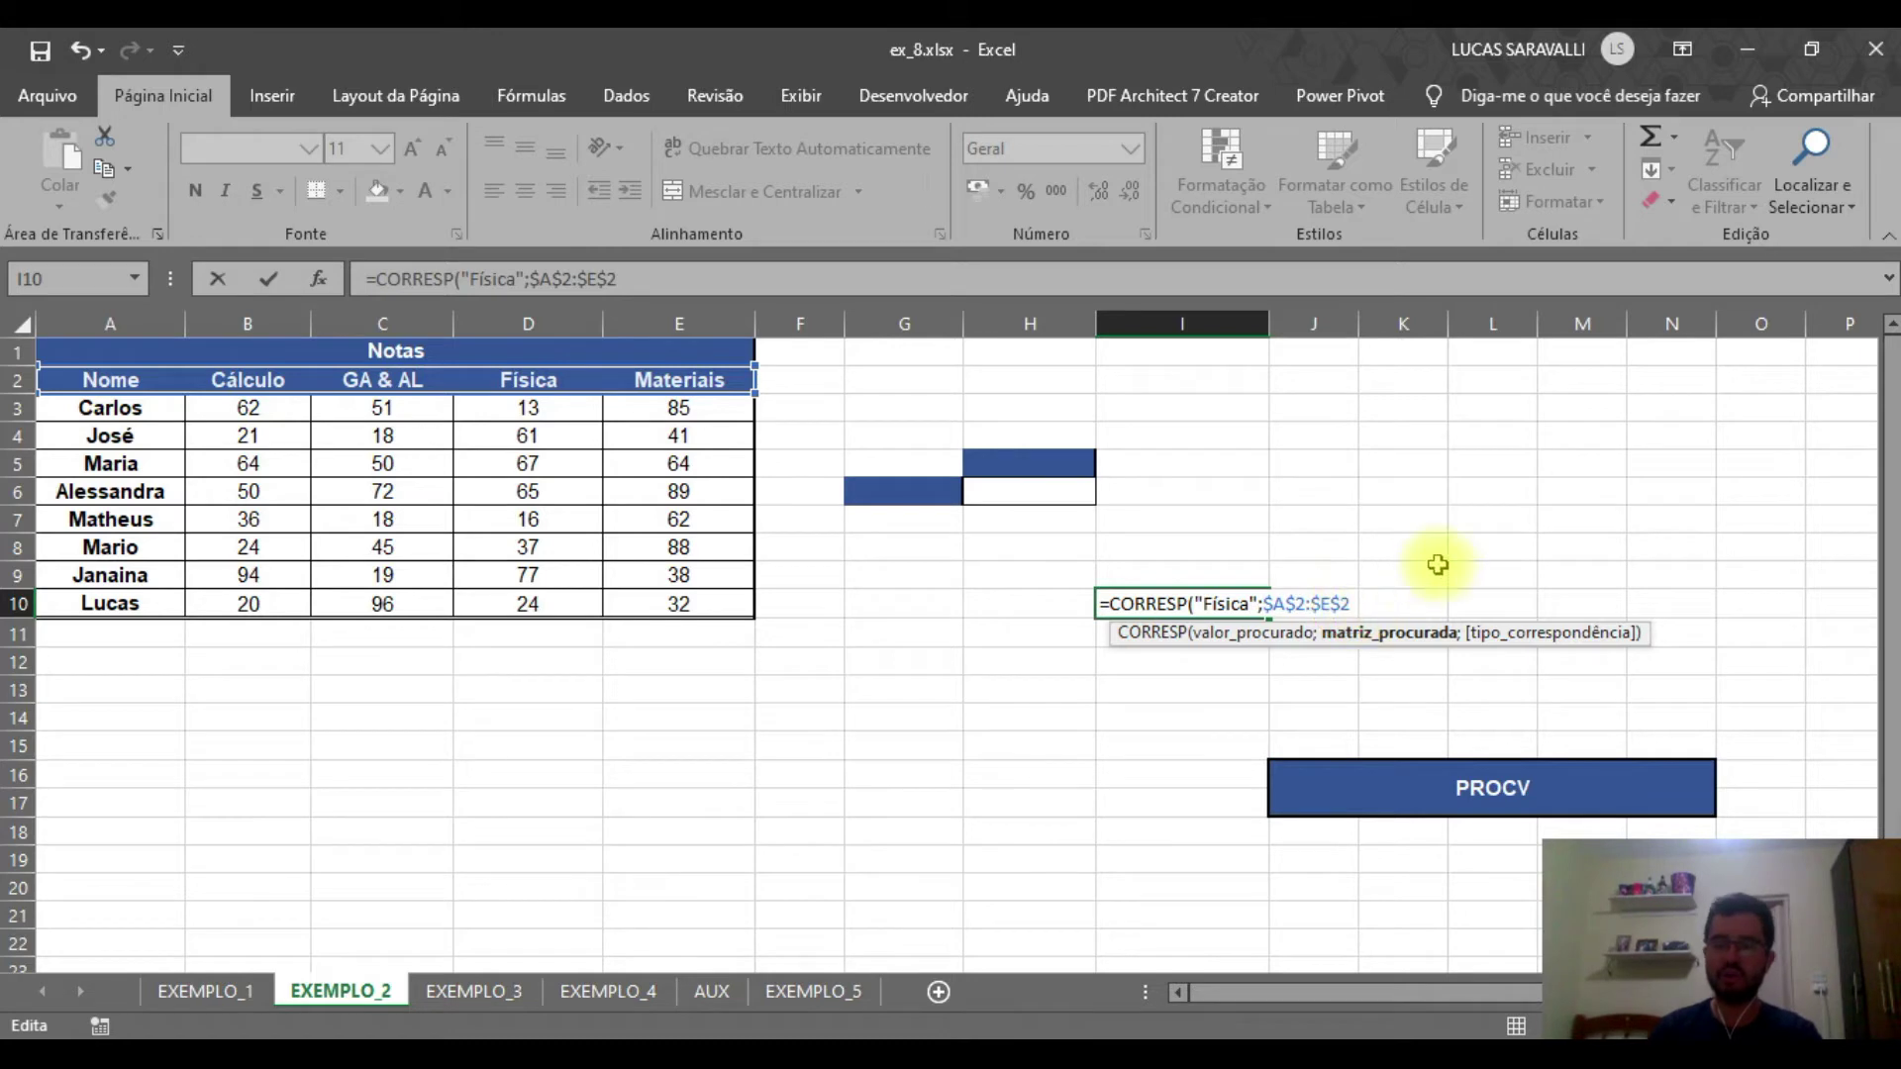
Complete the I10 CORRESP formula with match type 0 for an exact match, and check its result against the headers from Nome to Física
type(";")
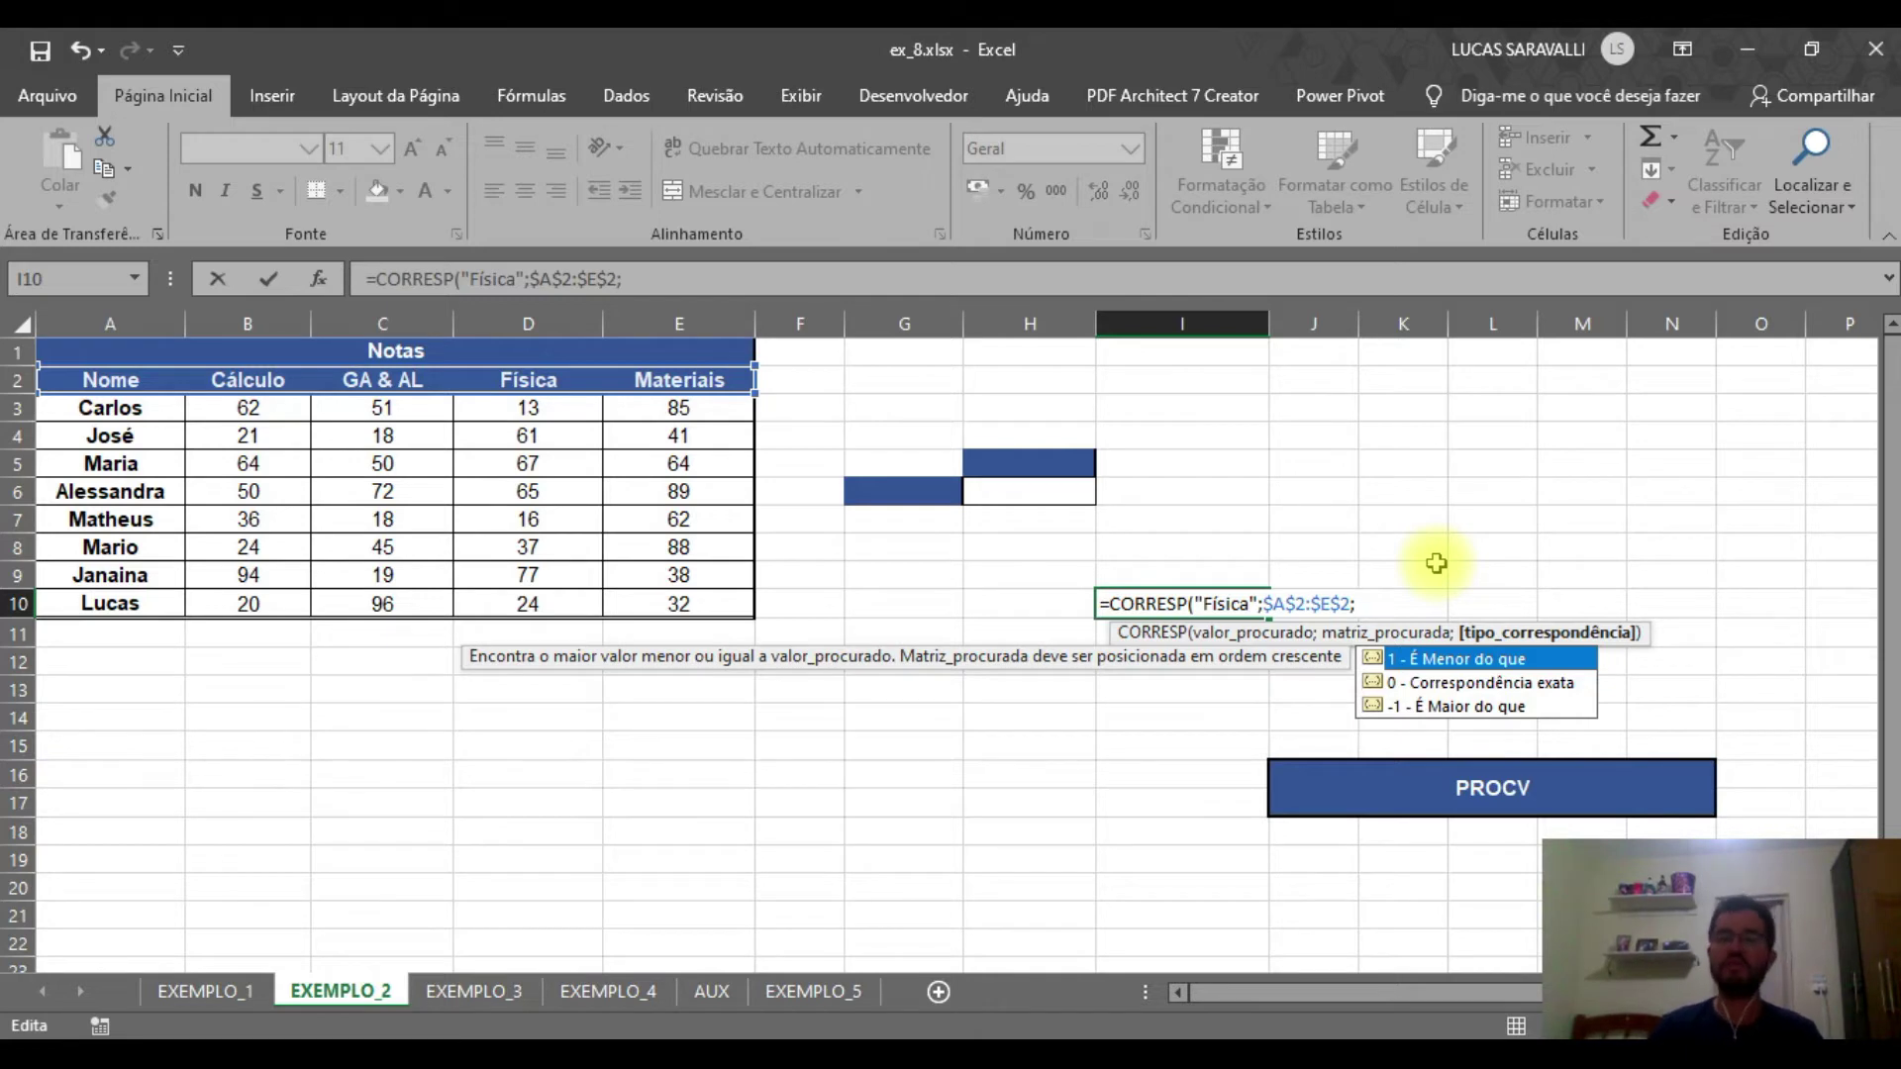
type("0")
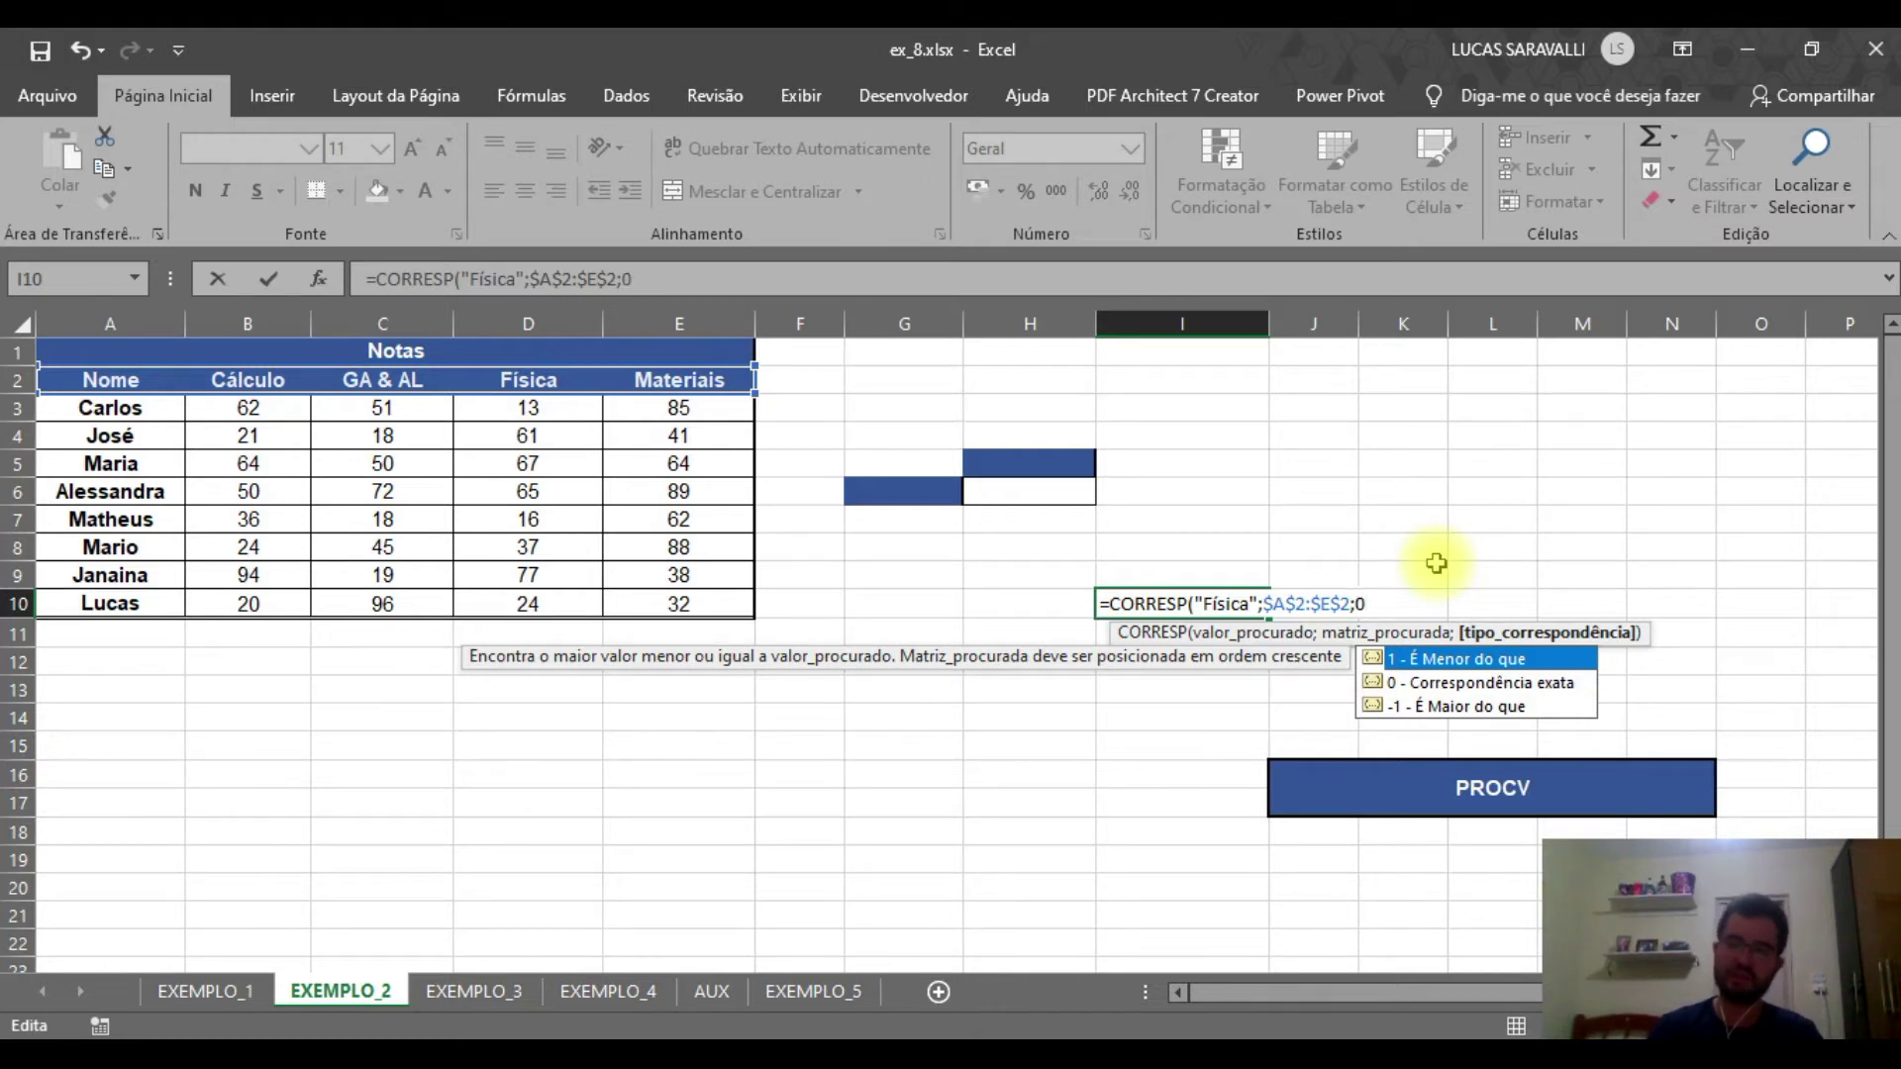
type(")")
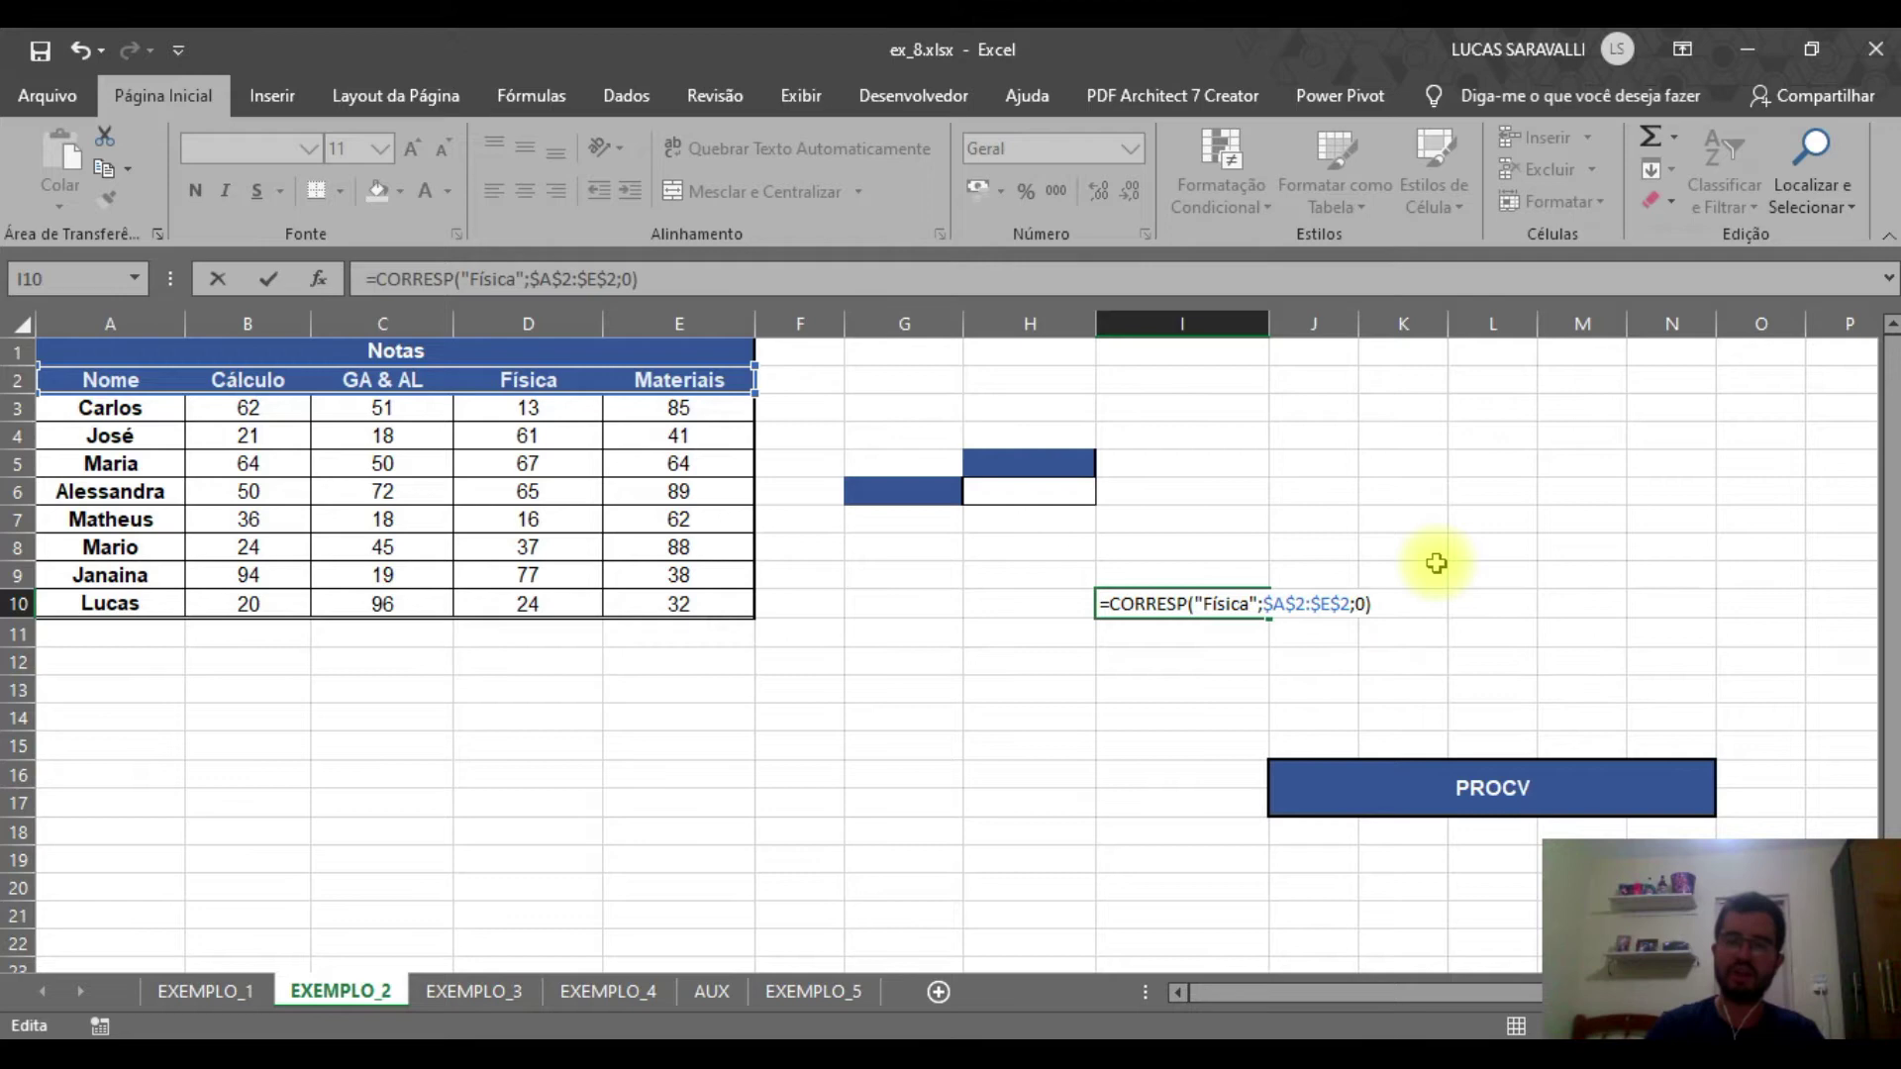
key("Return")
key("Up")
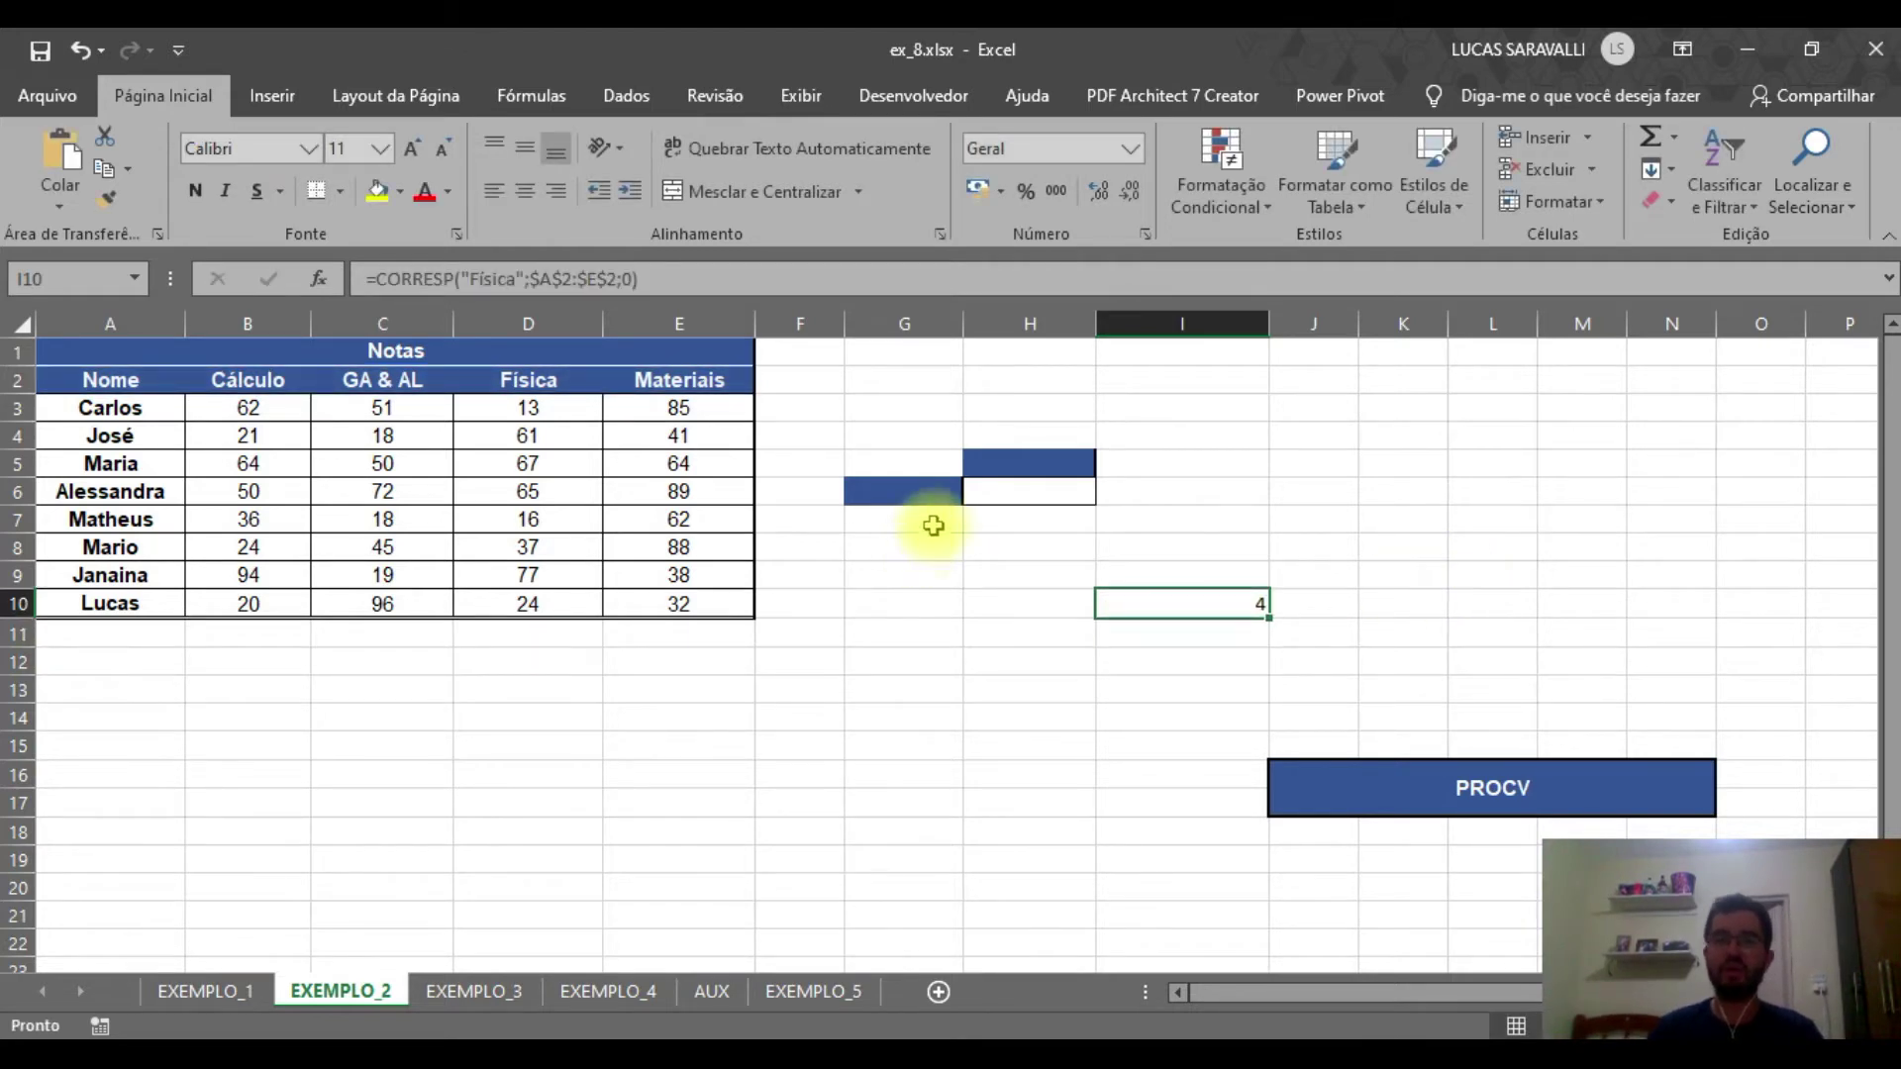
left_click(506, 387)
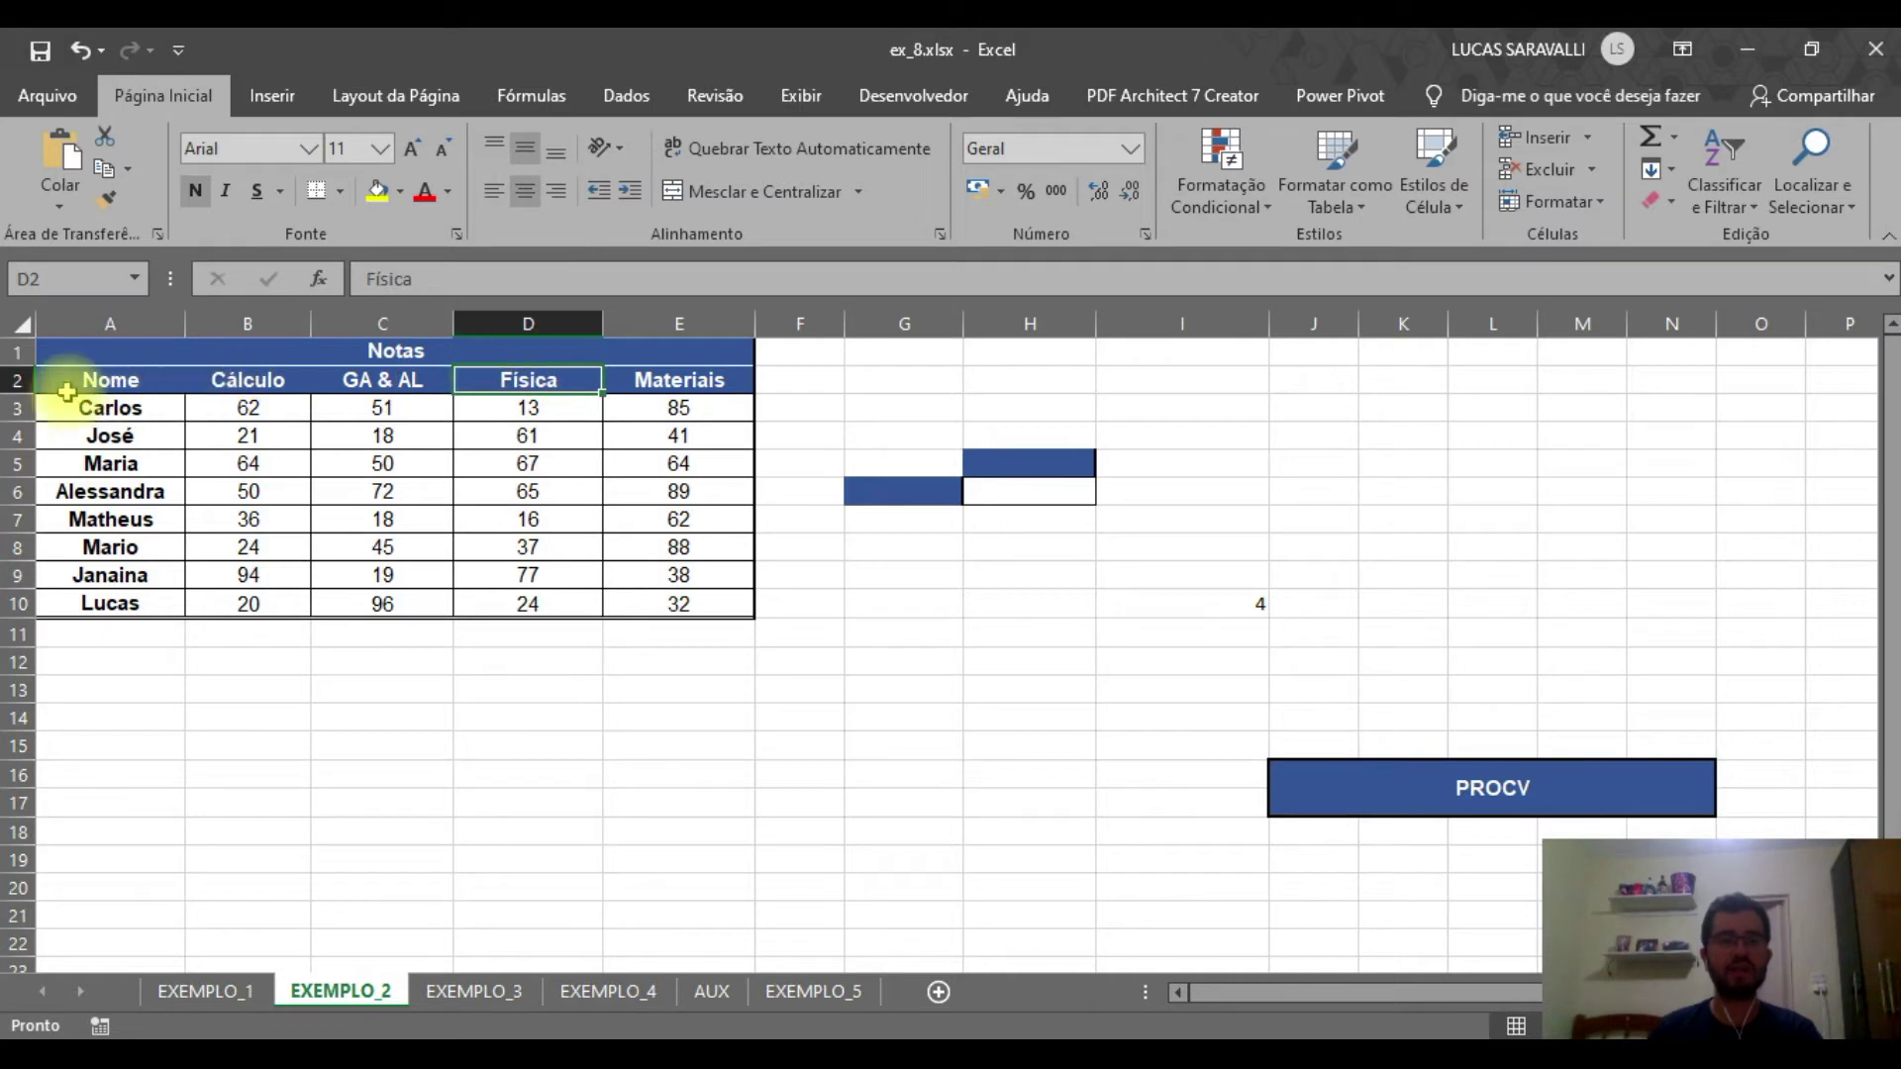
left_click_drag(66, 392, 497, 386)
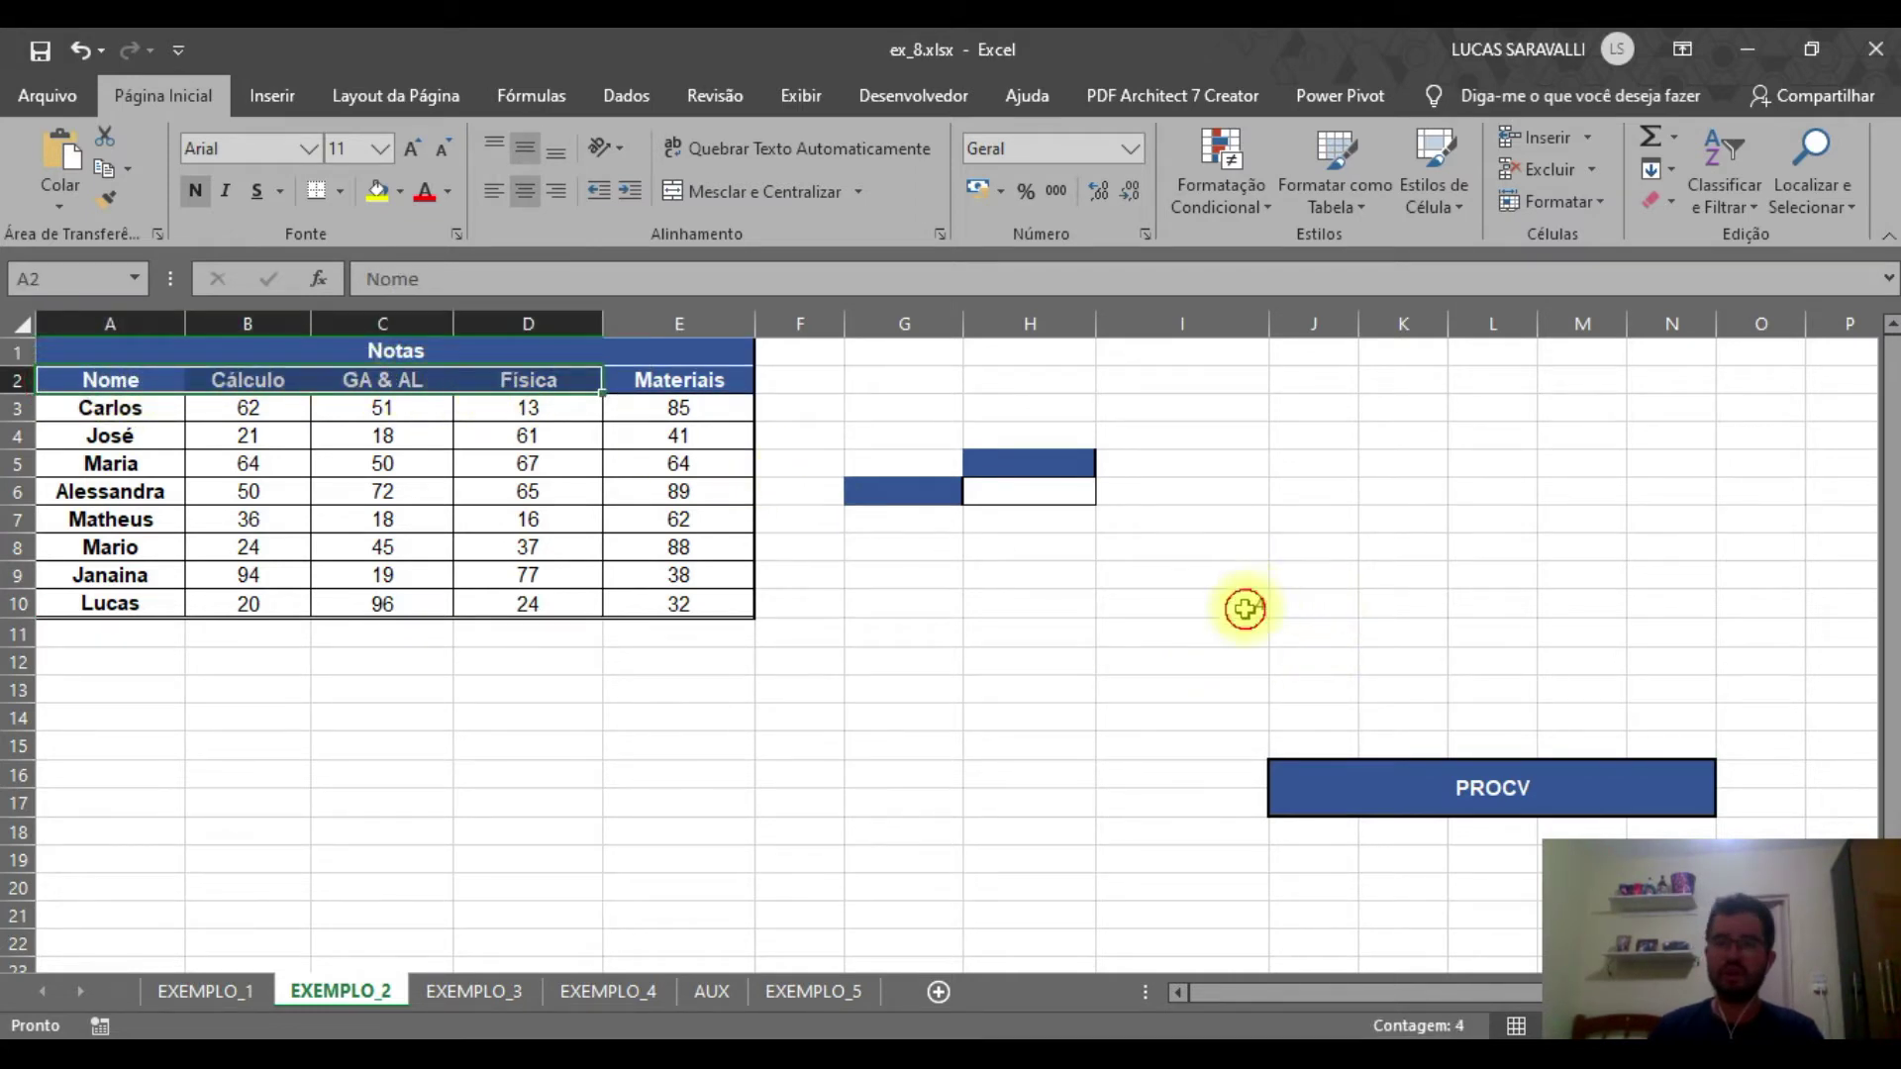
Replace the quoted "Física" in the I10 CORRESP formula with a reference to cell J5
left_click(1244, 609)
double_click(1243, 605)
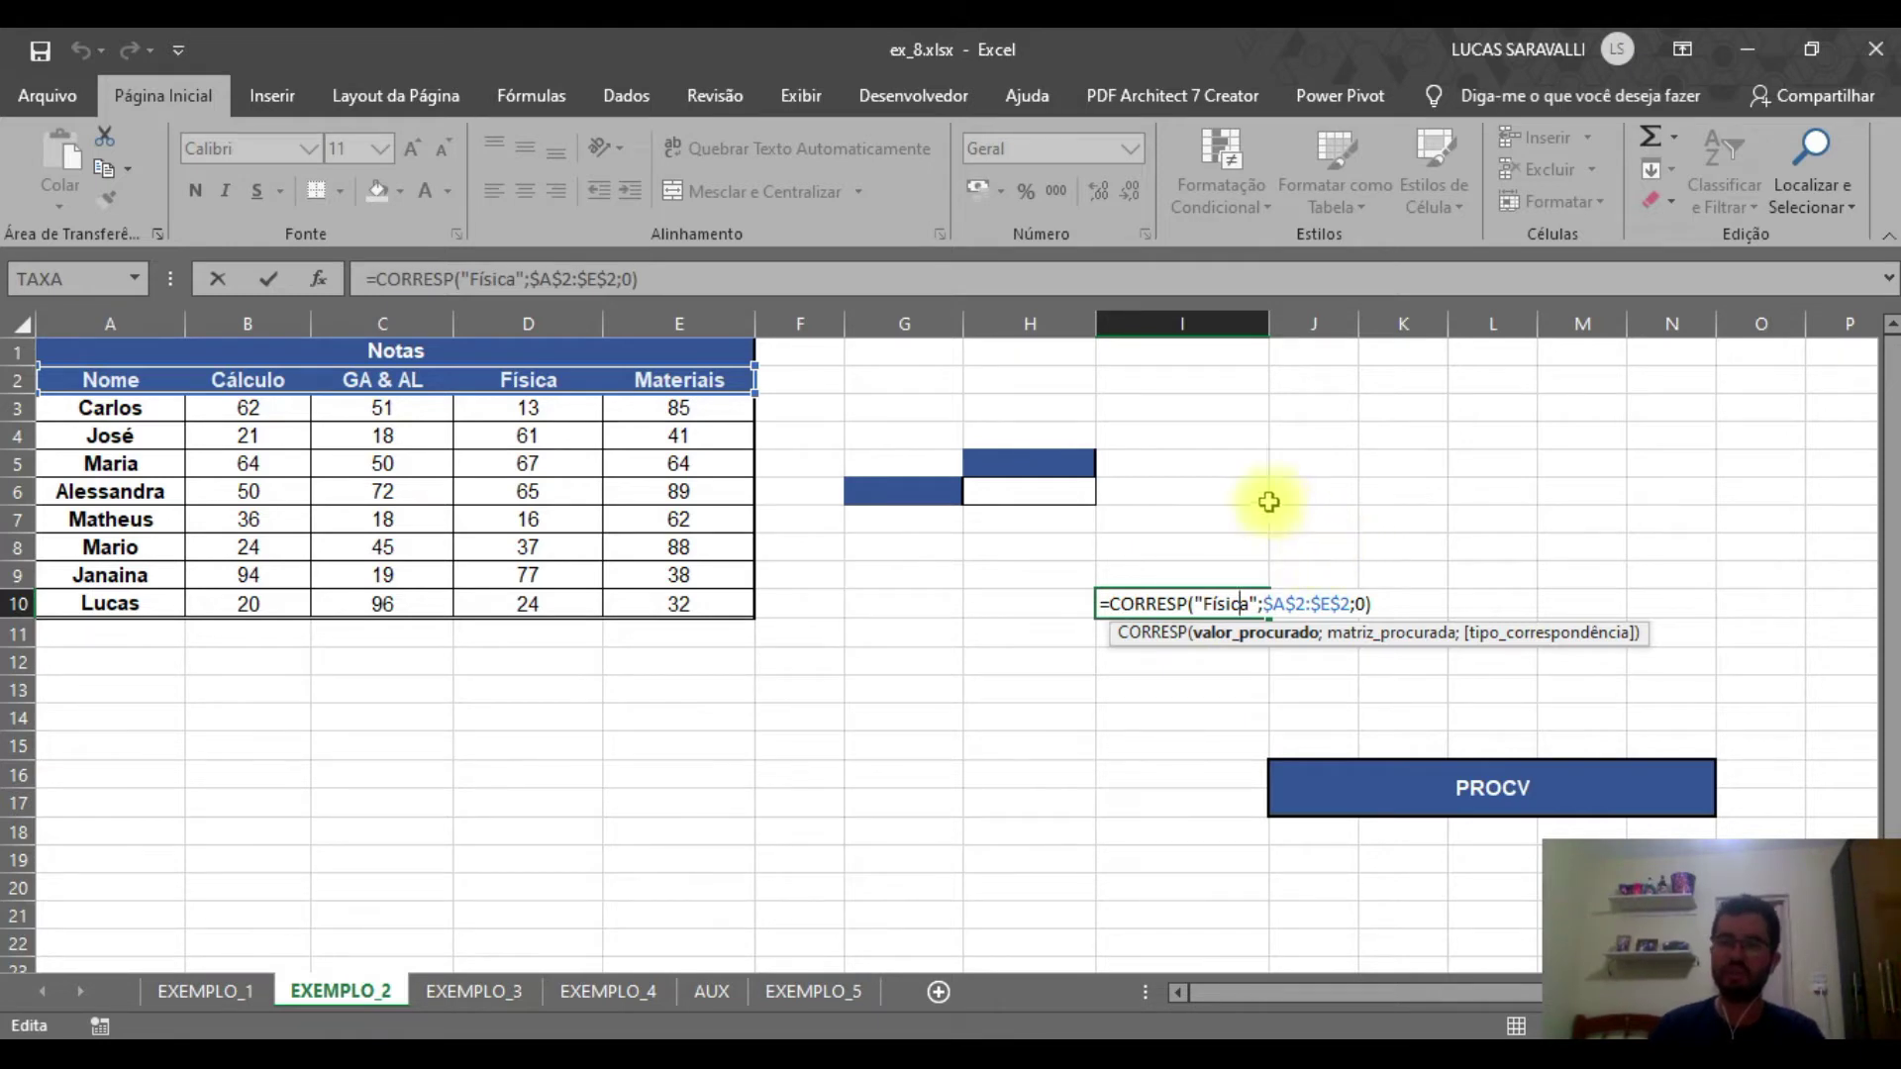
left_click_drag(1256, 605, 1193, 604)
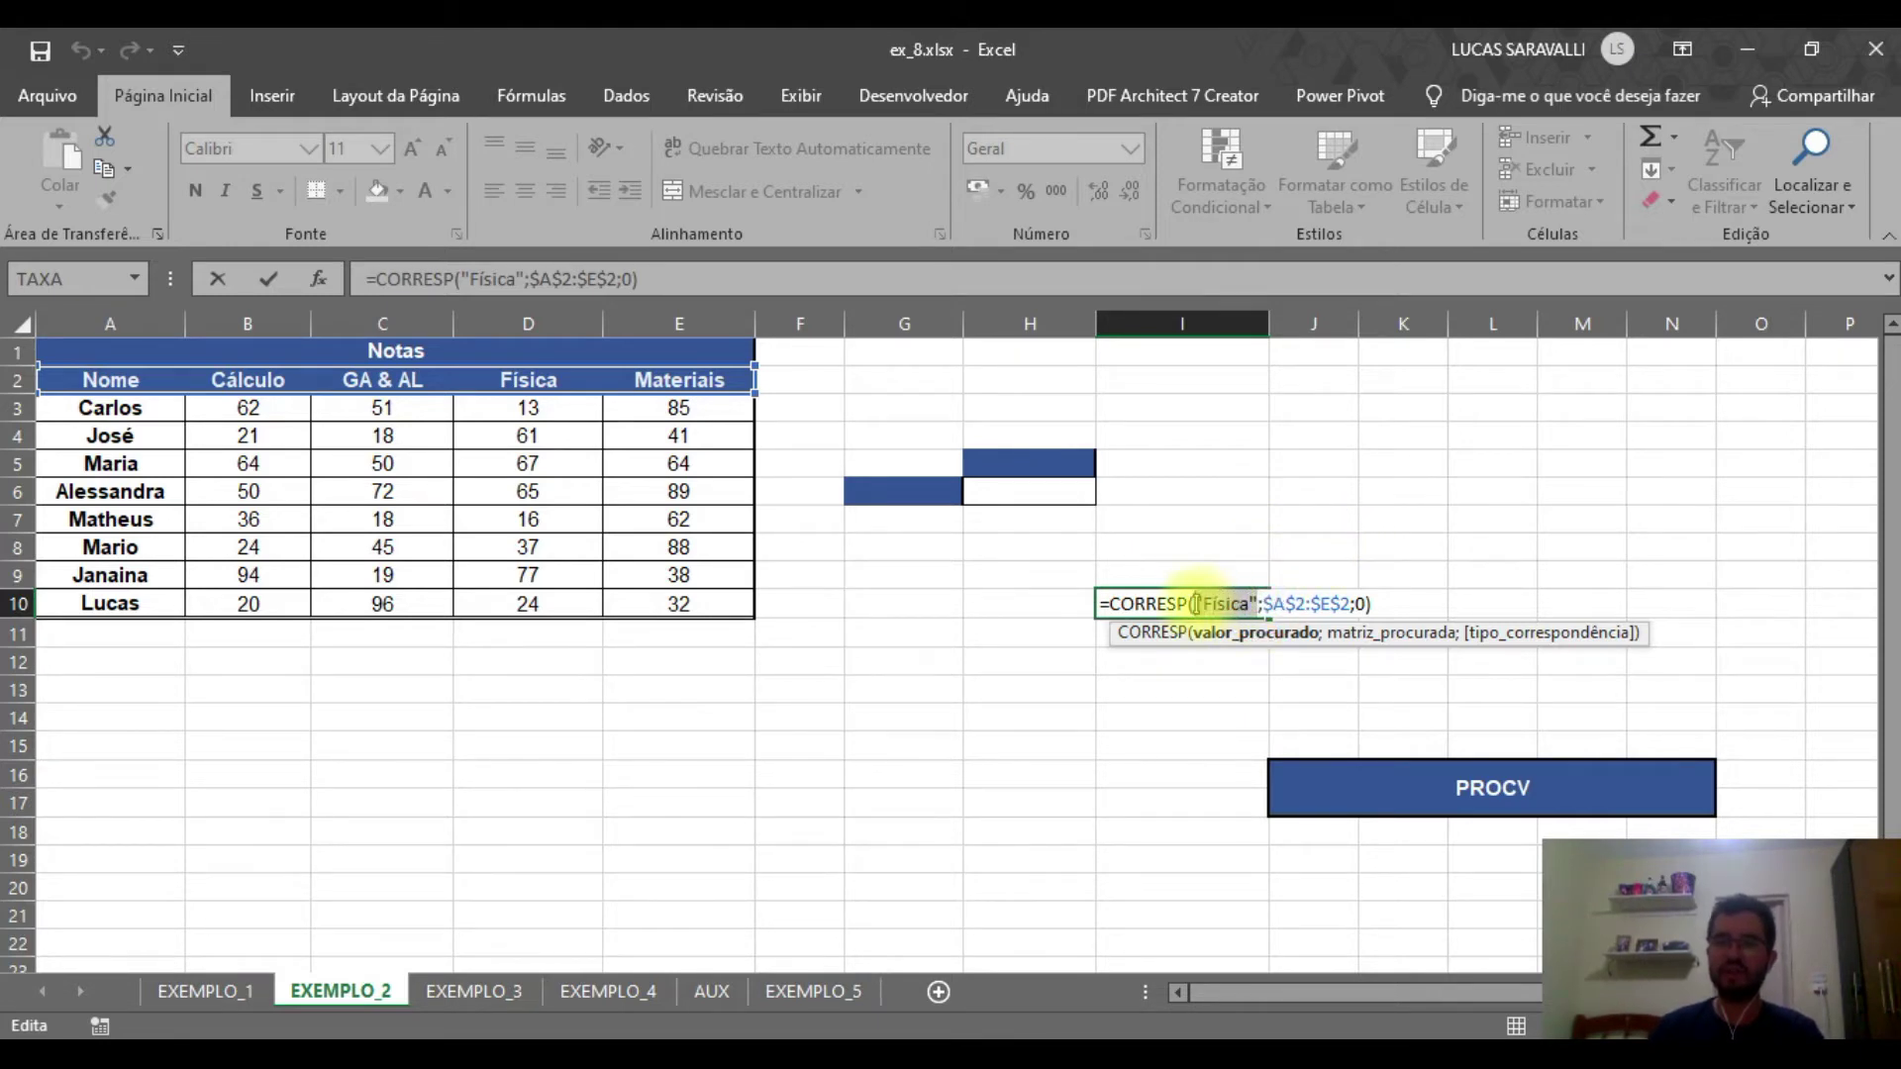
key("Delete")
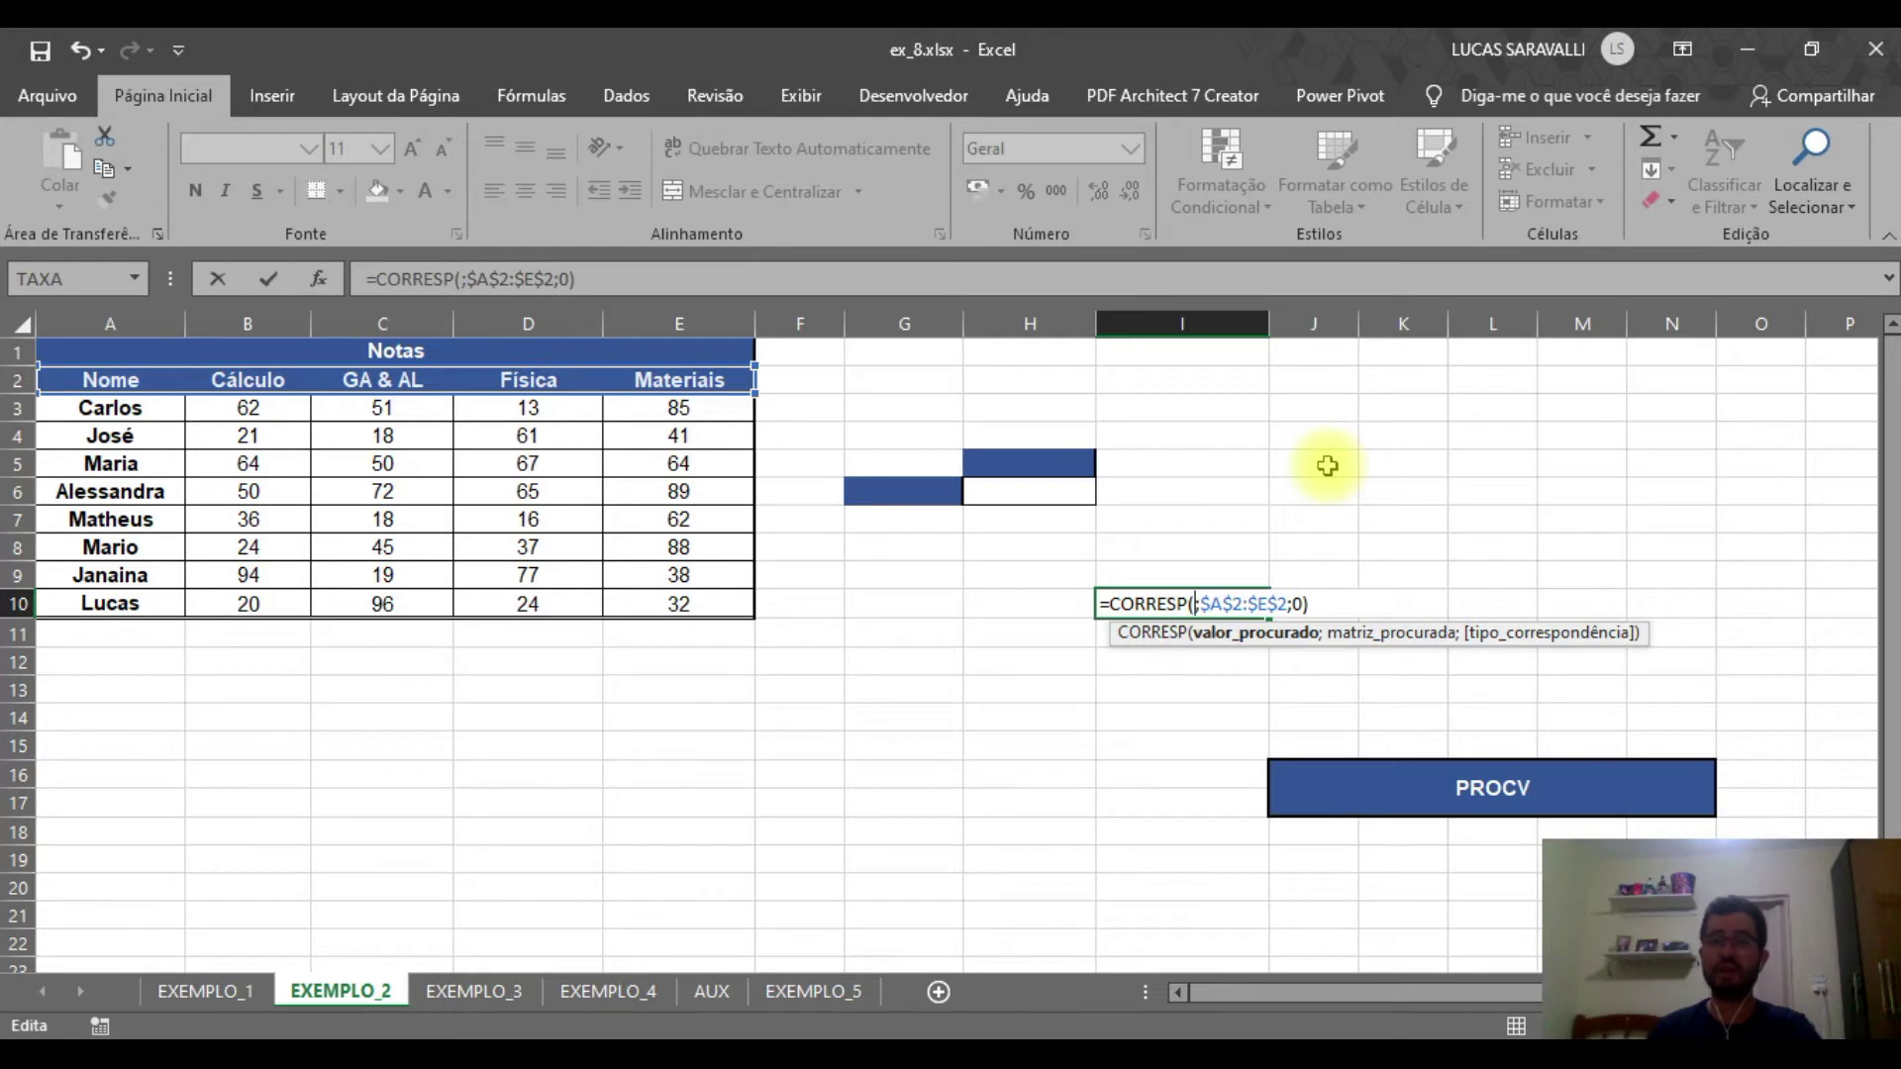
left_click(1327, 465)
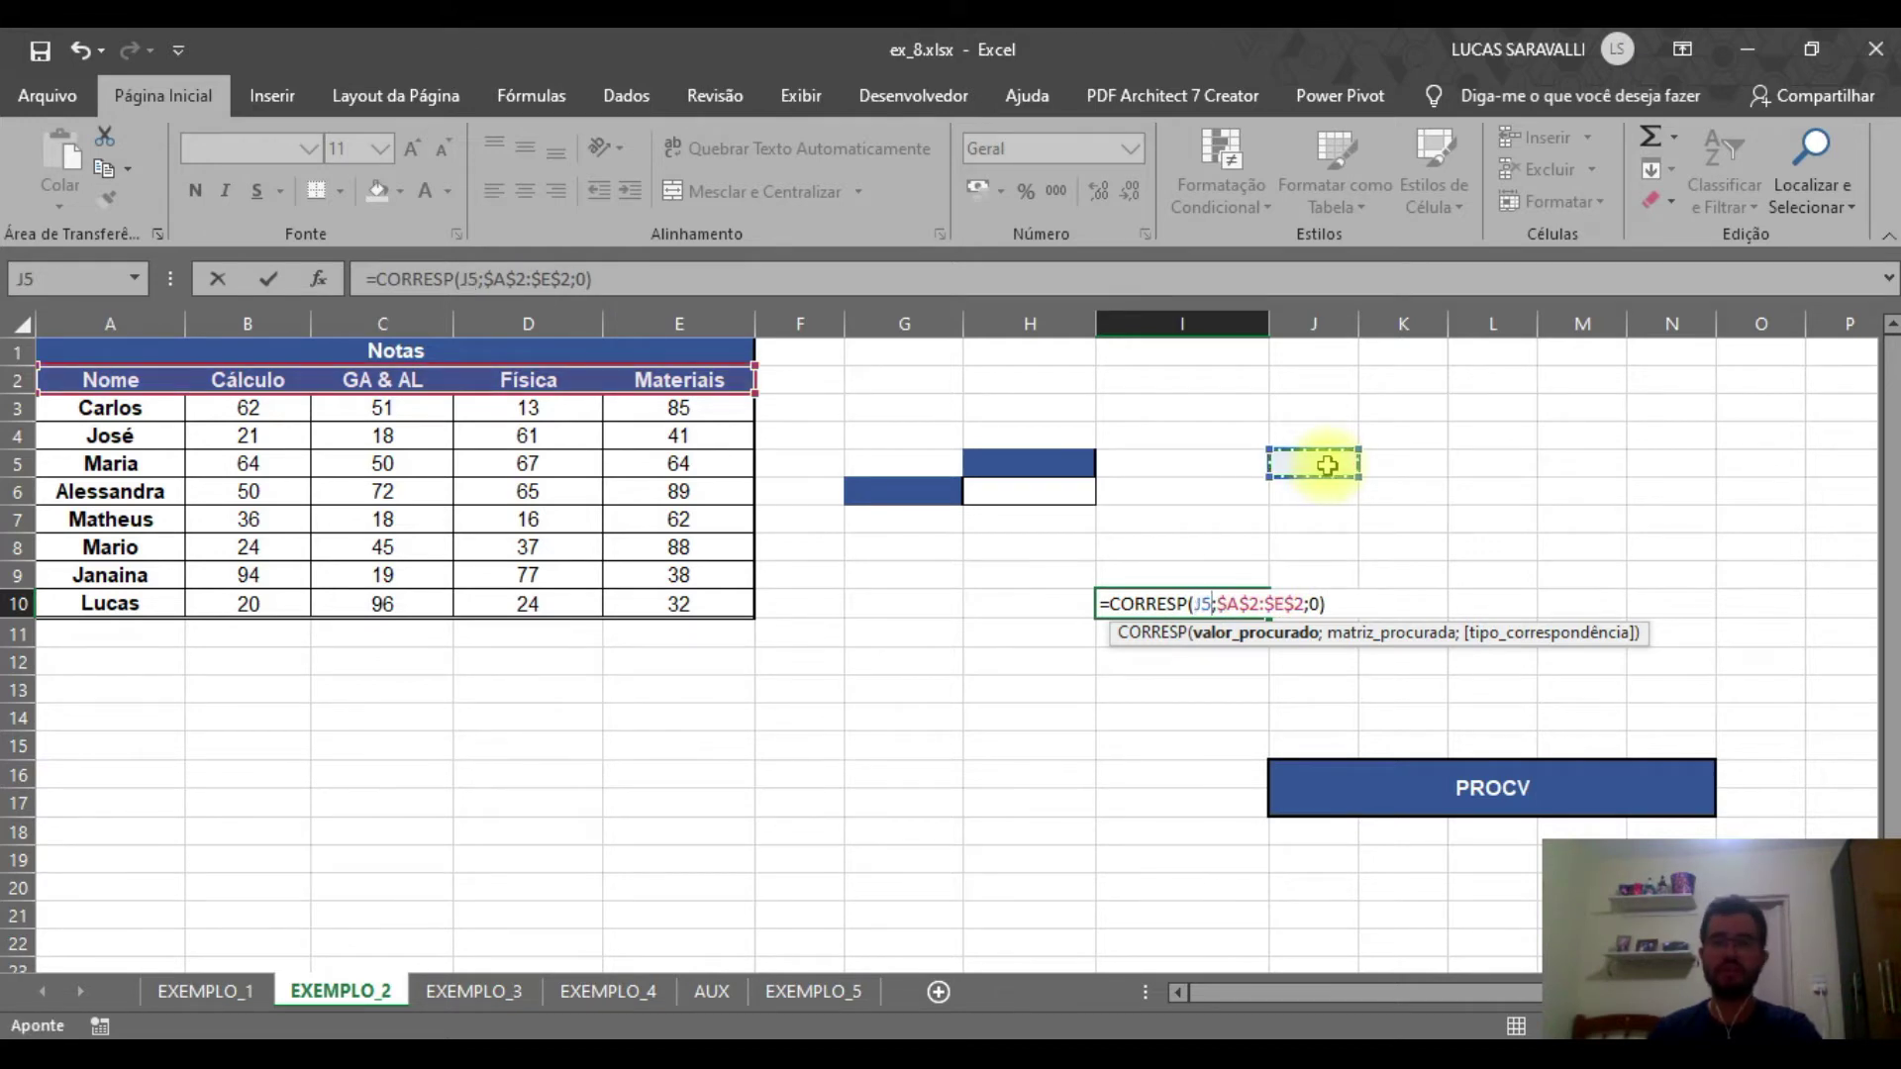
left_click(1346, 606)
key("Return")
Test the CORRESP formula by entering Cálculo in cell J5, and clear that cell after checking I10
left_click(1317, 470)
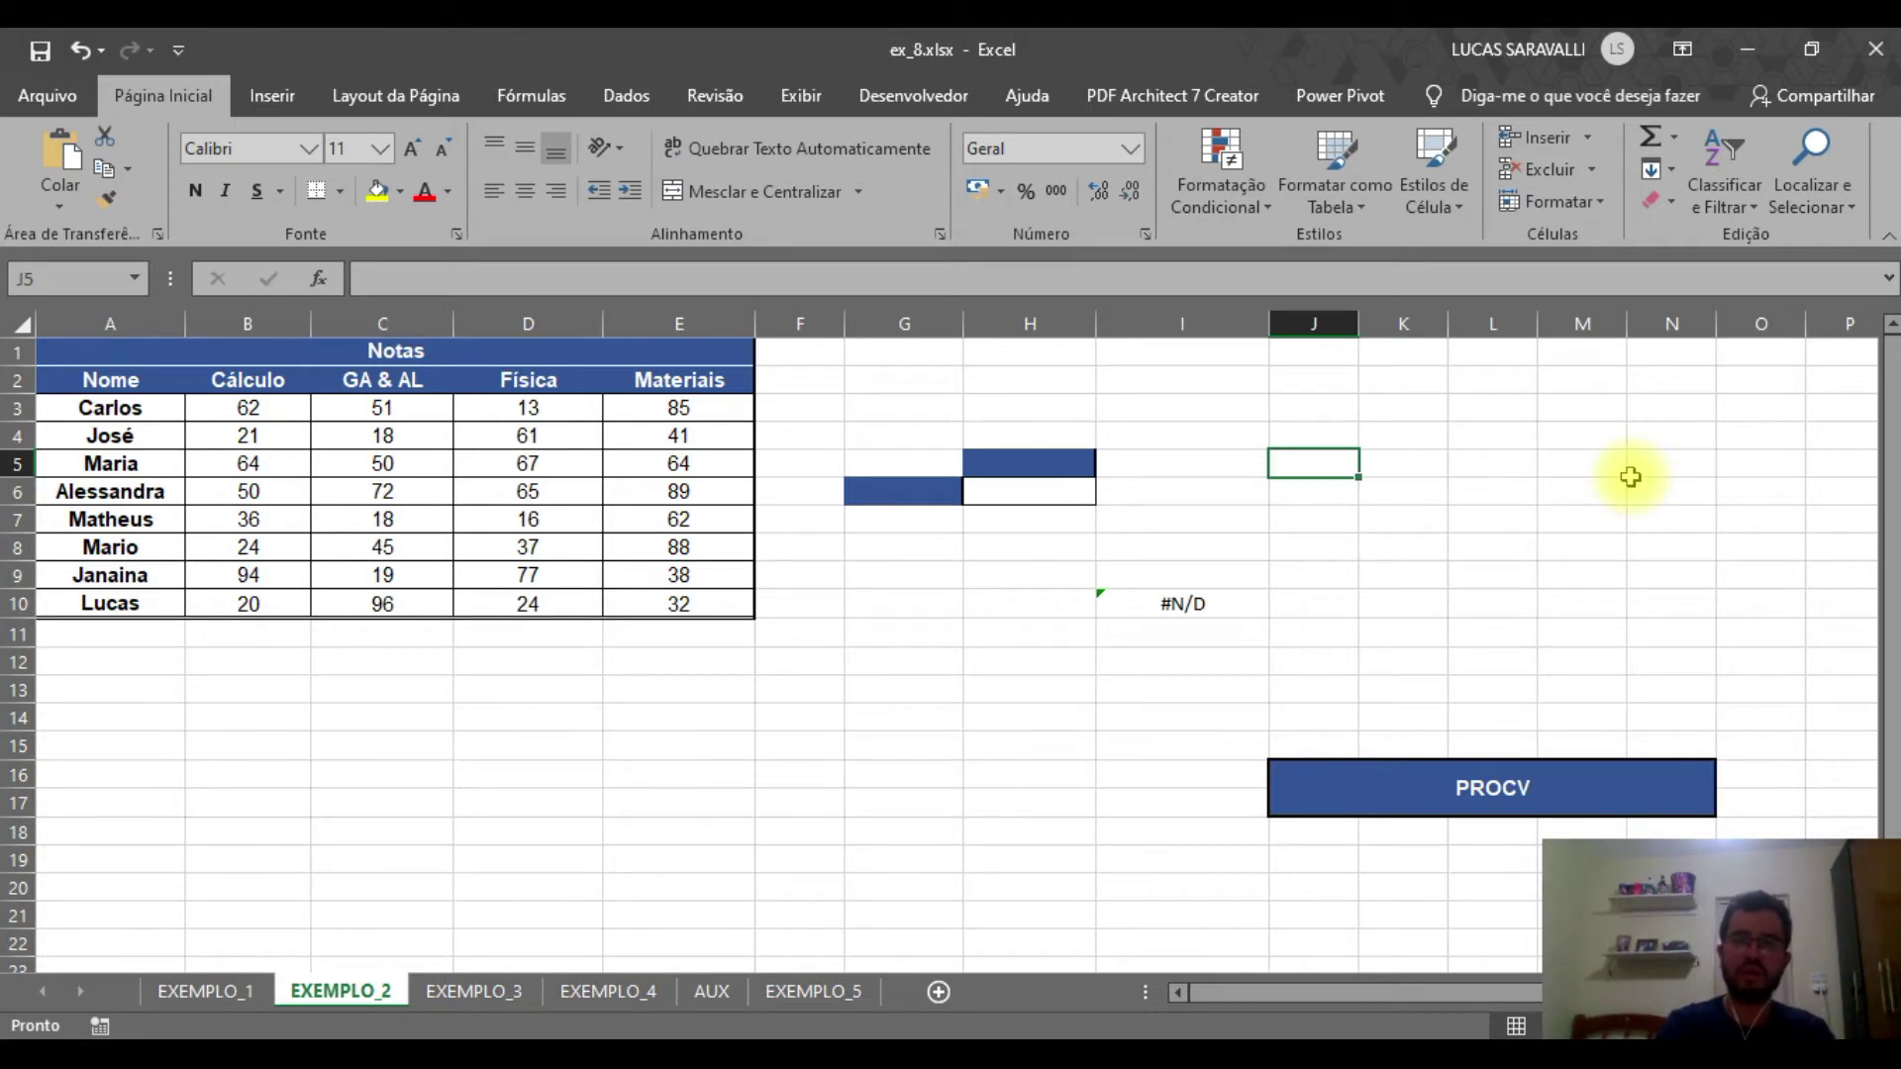
type("Cálculo")
key("Return")
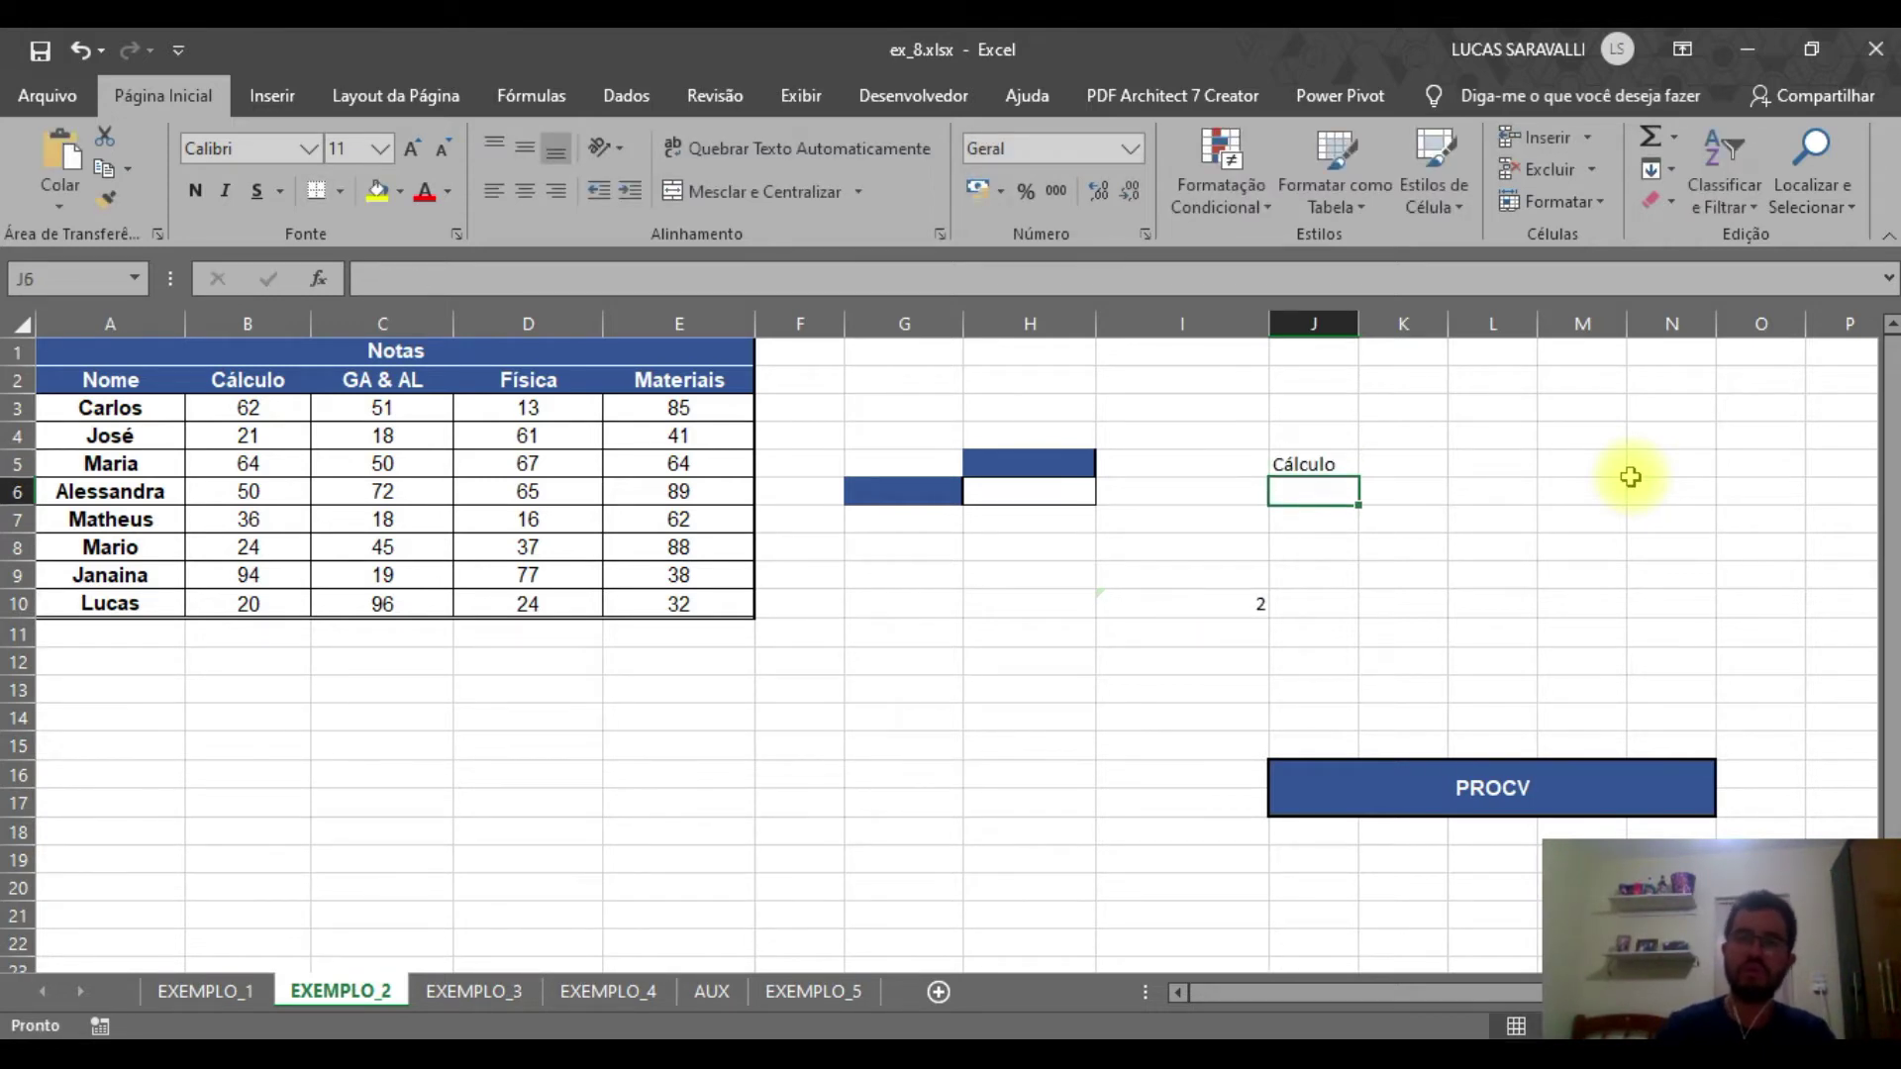
left_click(1246, 600)
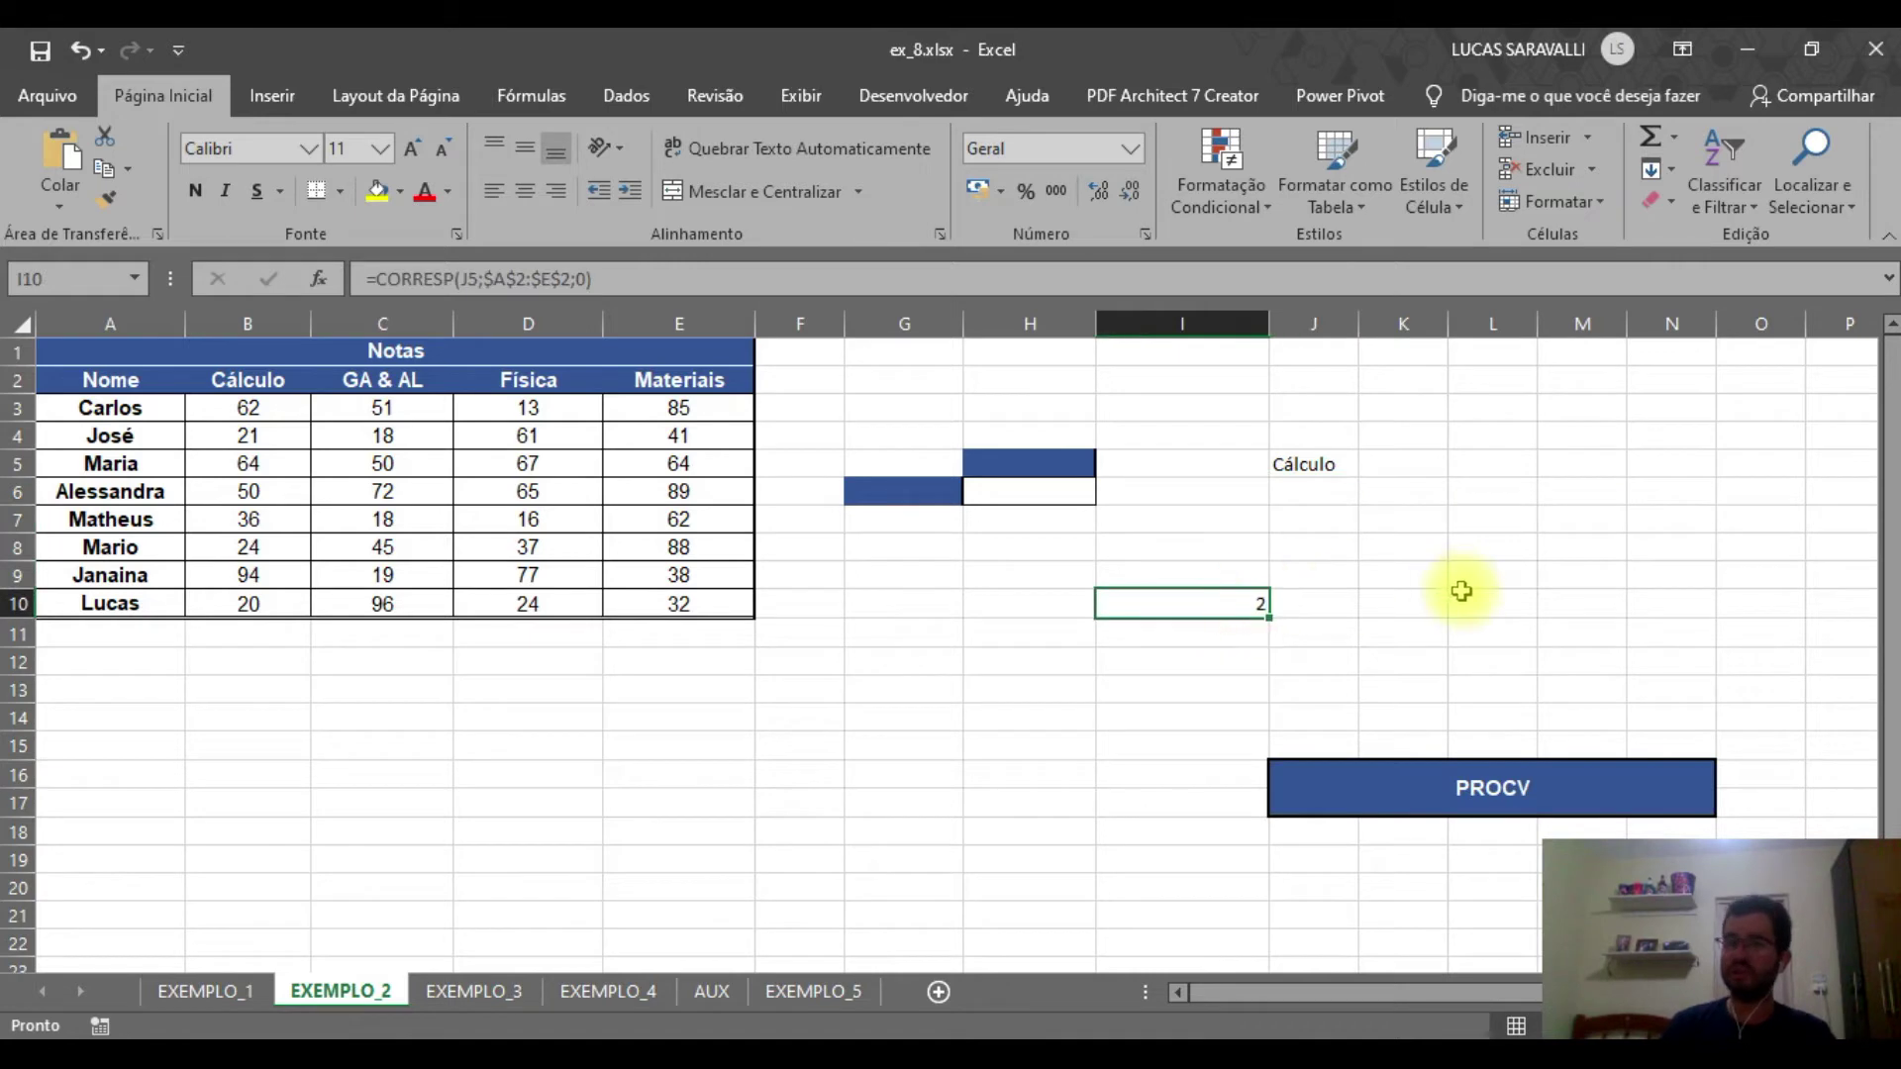
left_click(1324, 465)
key("Delete")
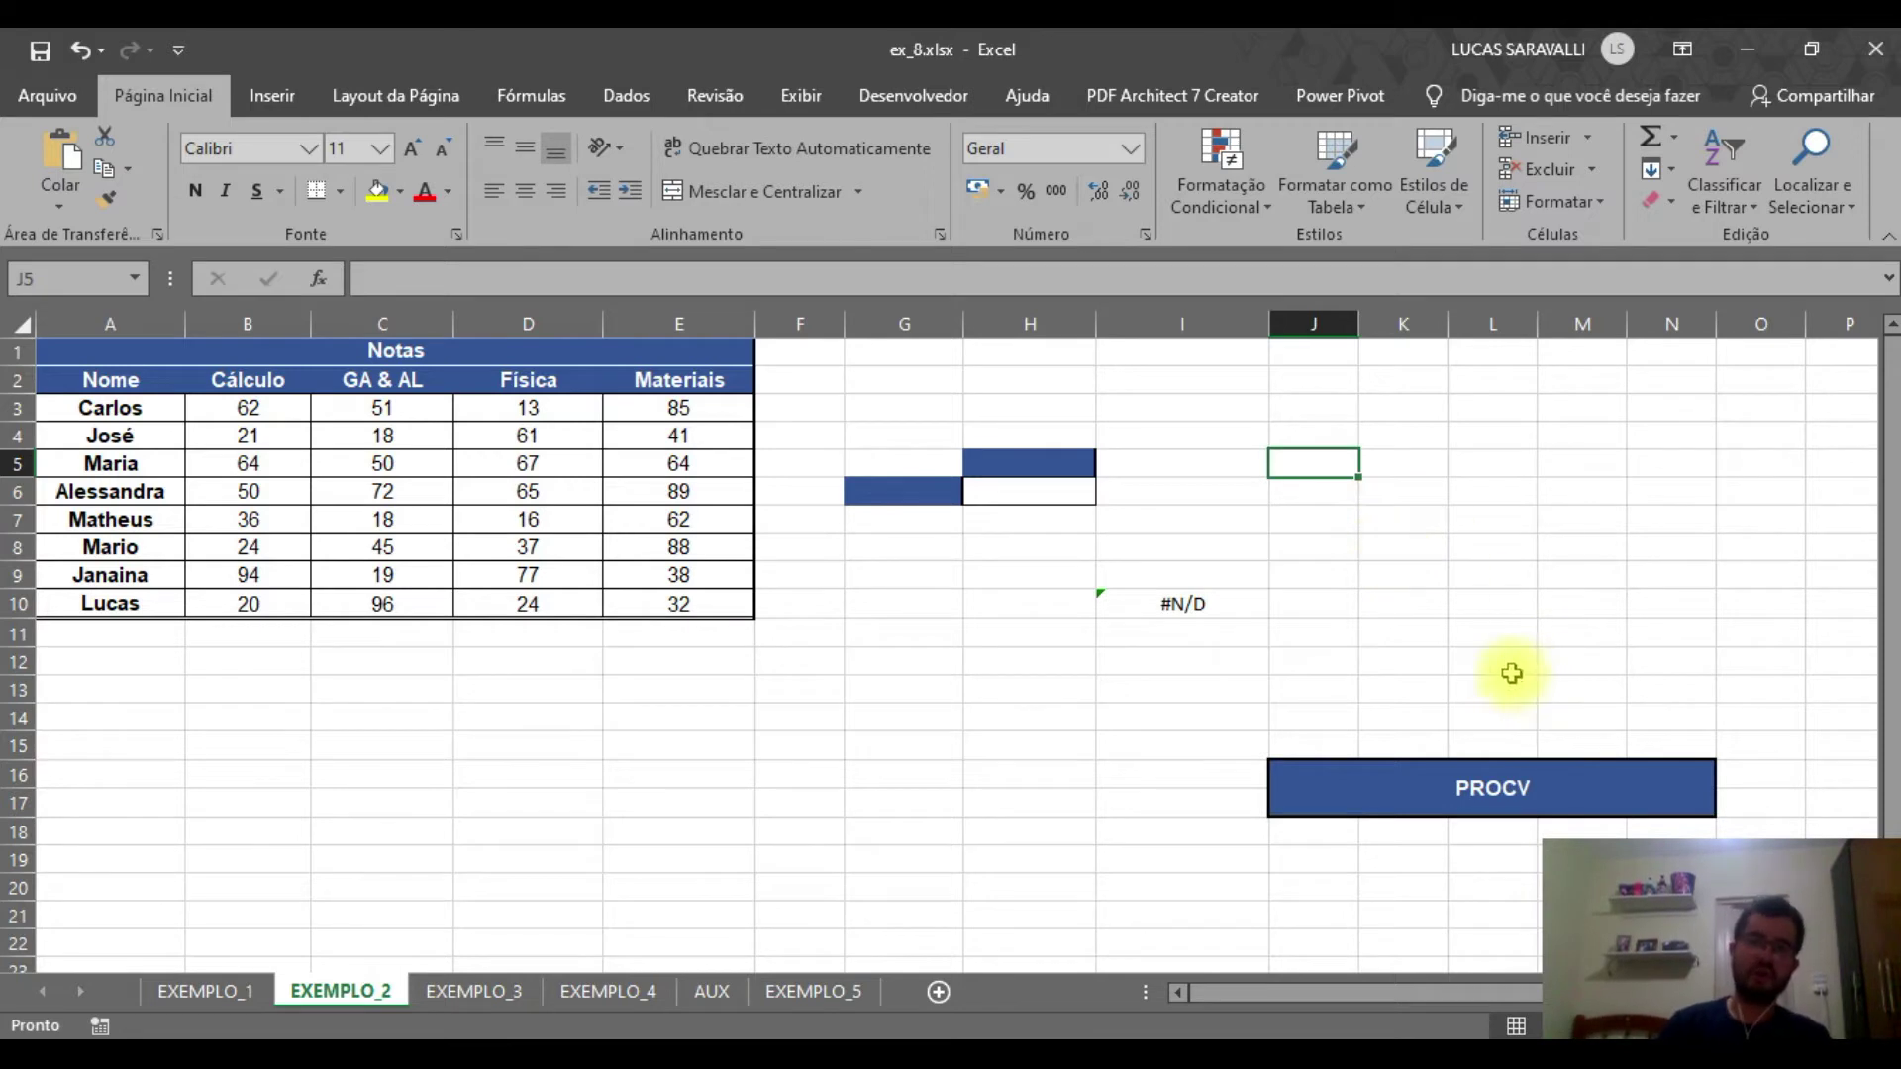
Begin a PROCV formula in cell H6 with cell G6 as its lookup value
left_click(1020, 491)
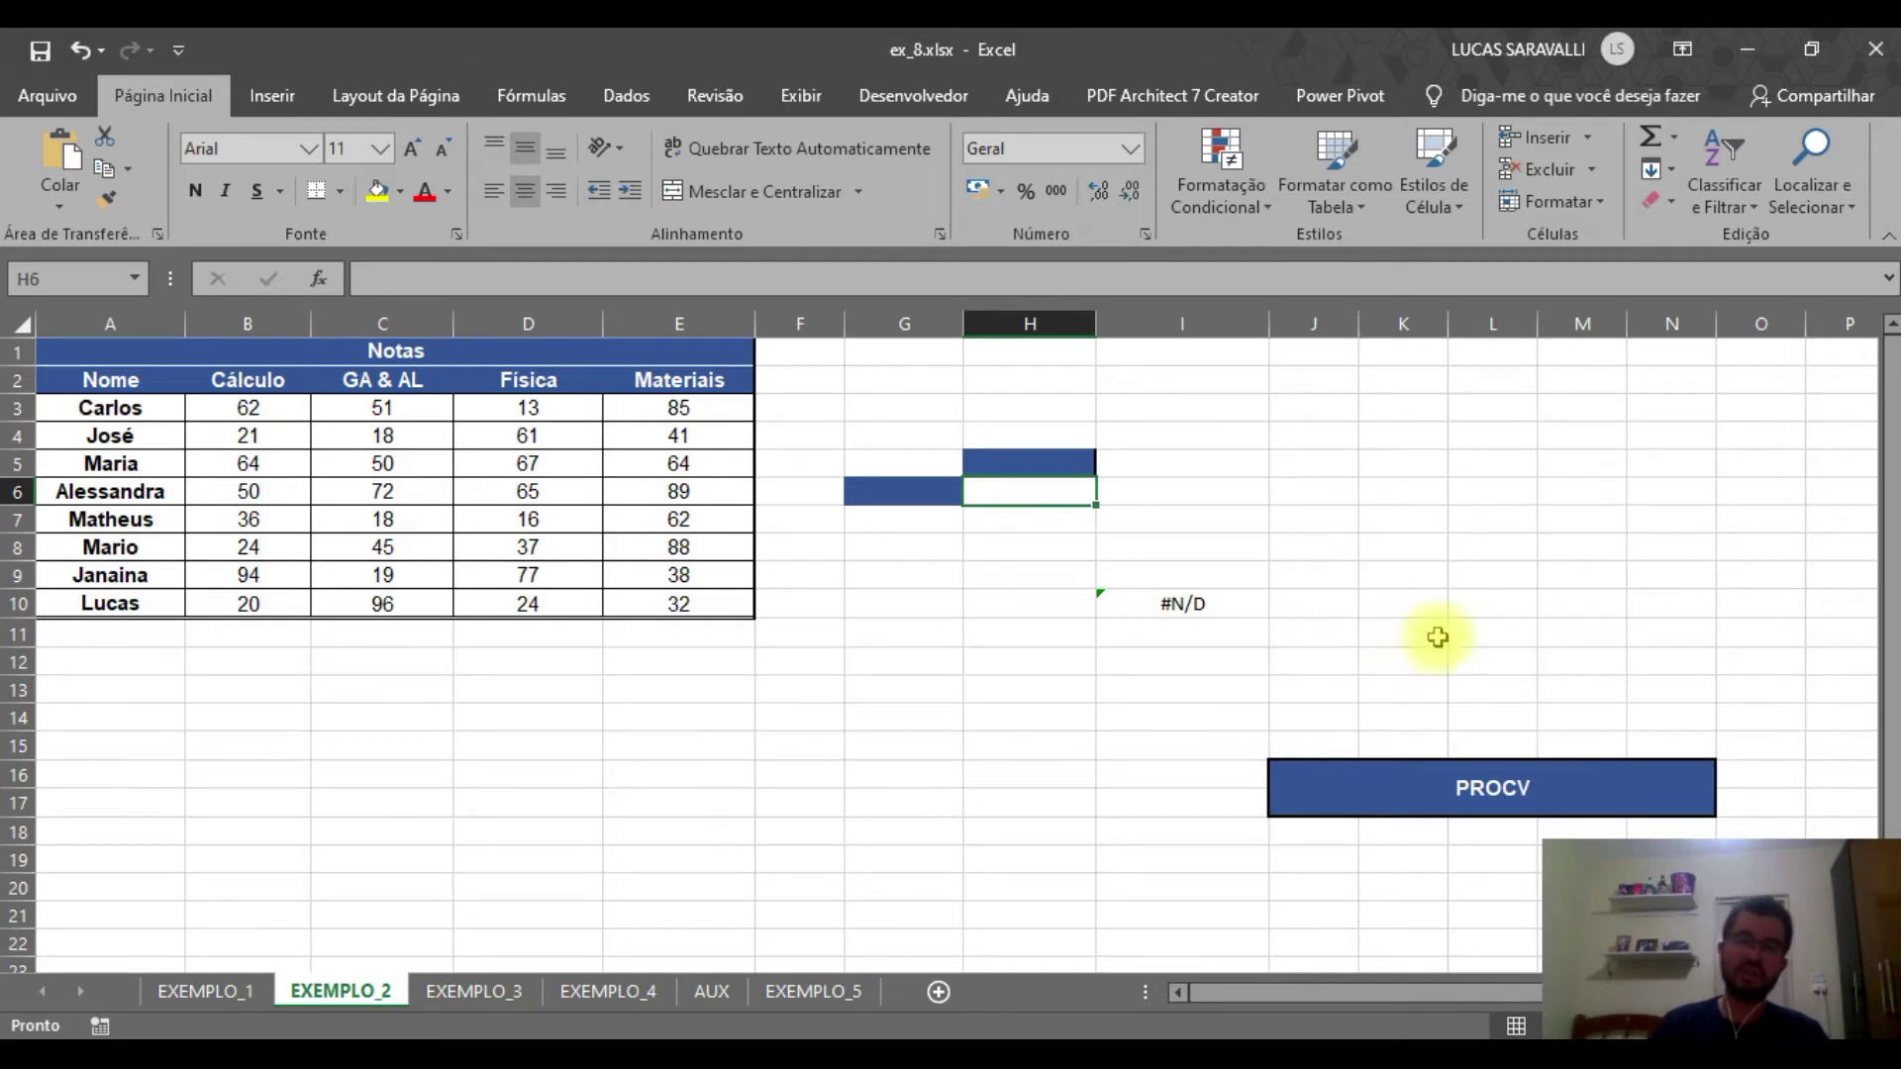
left_click(893, 492)
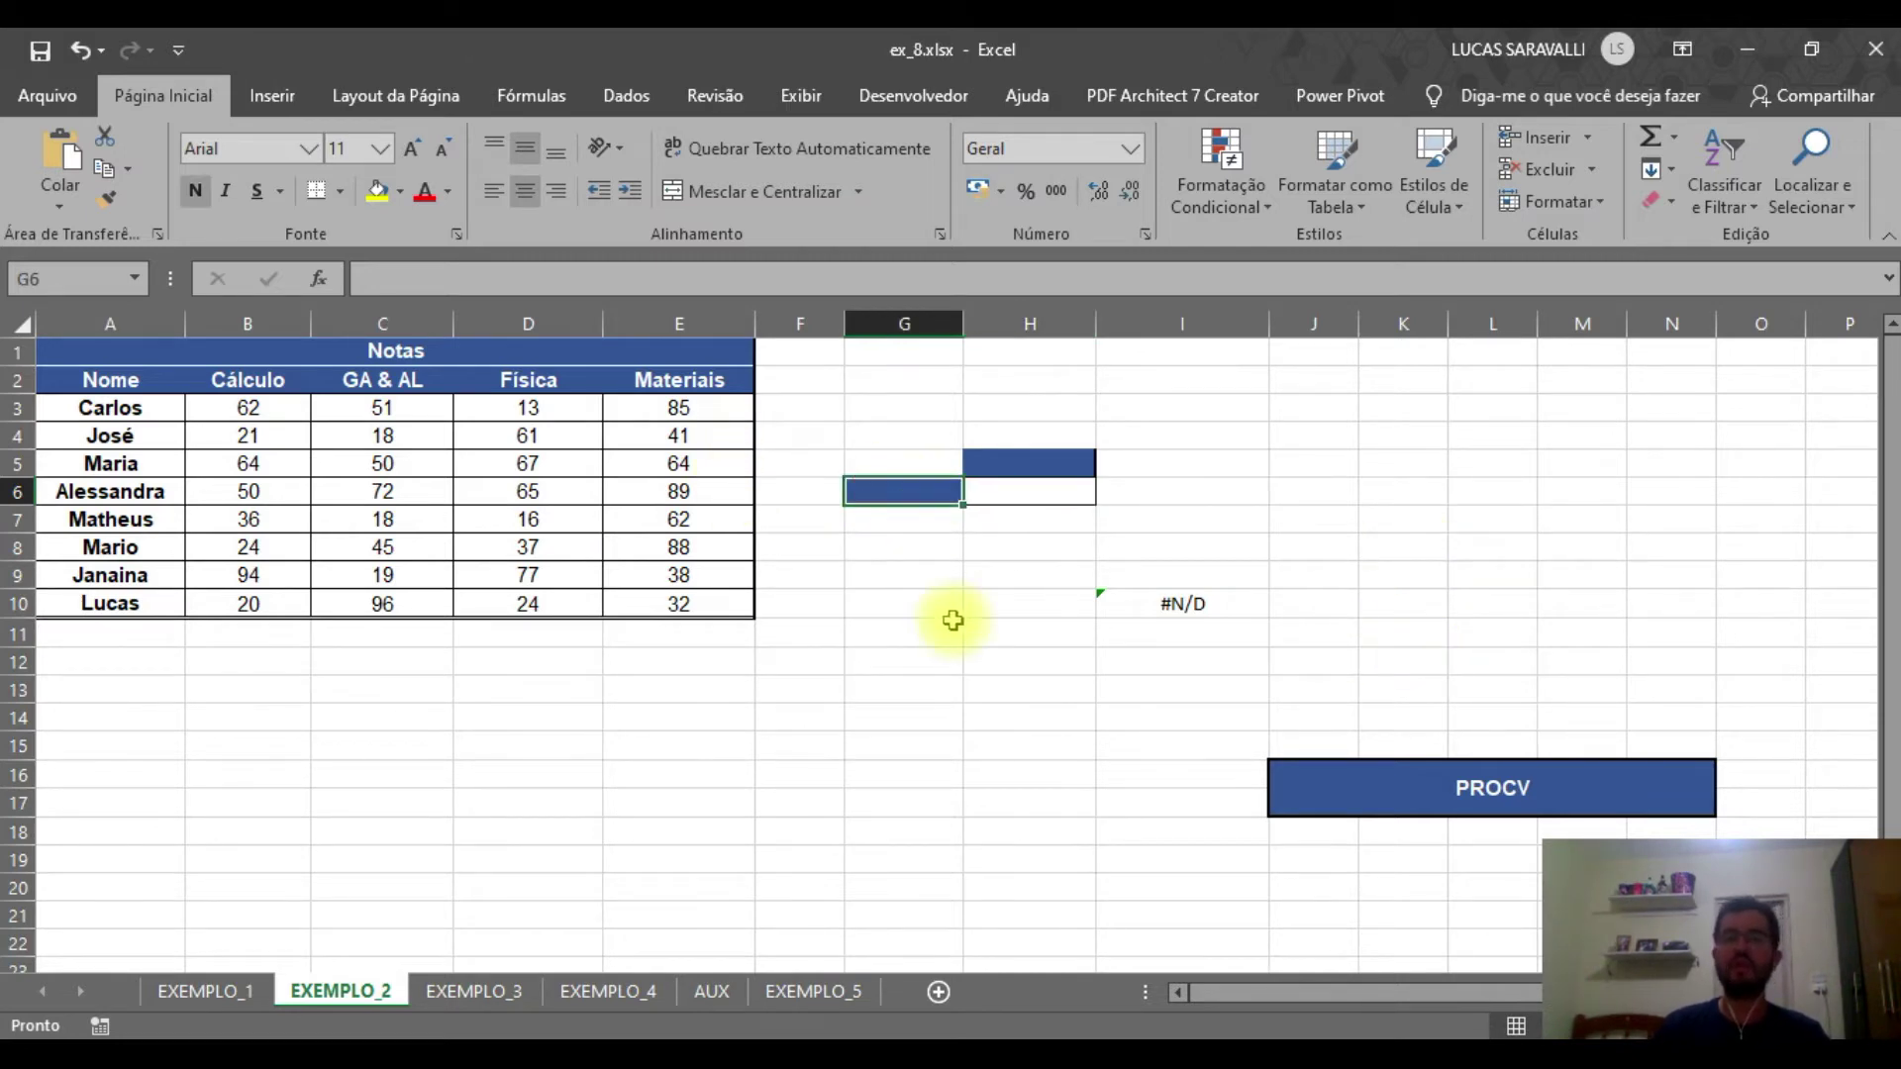
left_click(1000, 465)
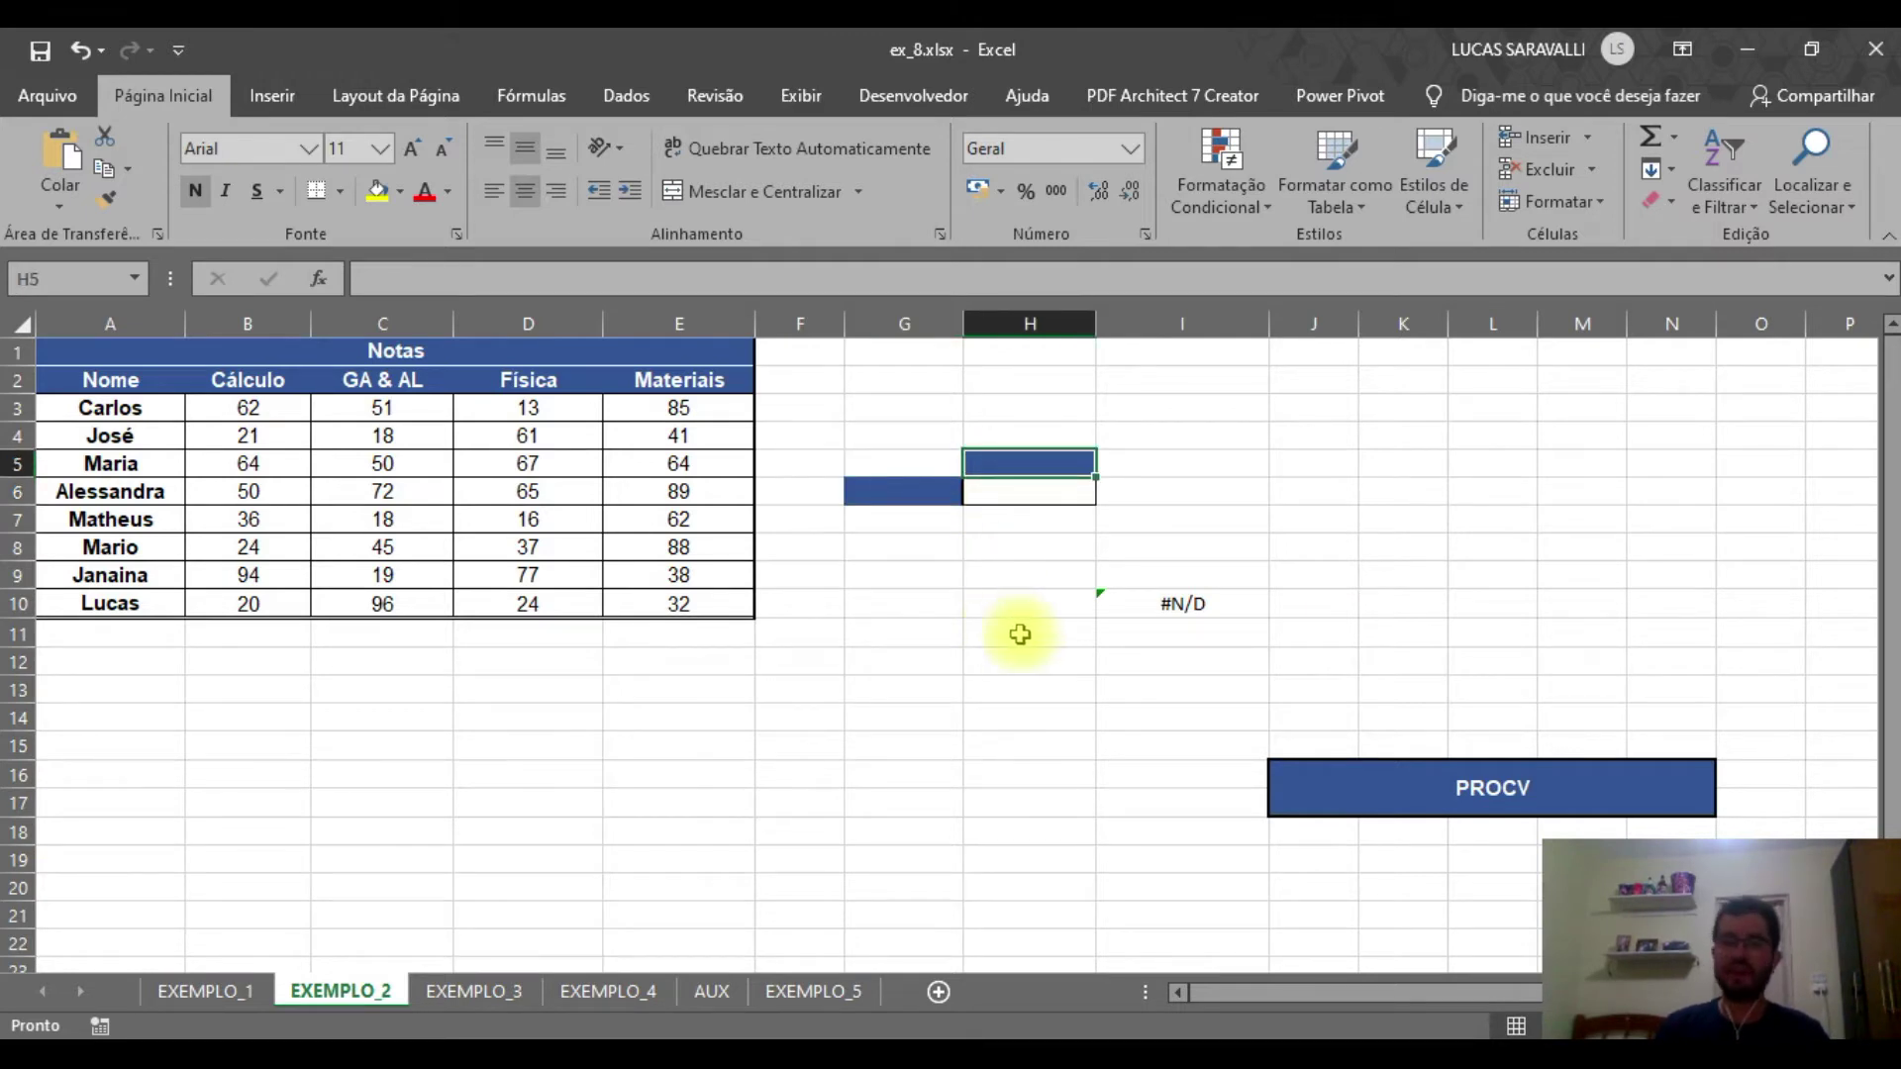
left_click(1001, 492)
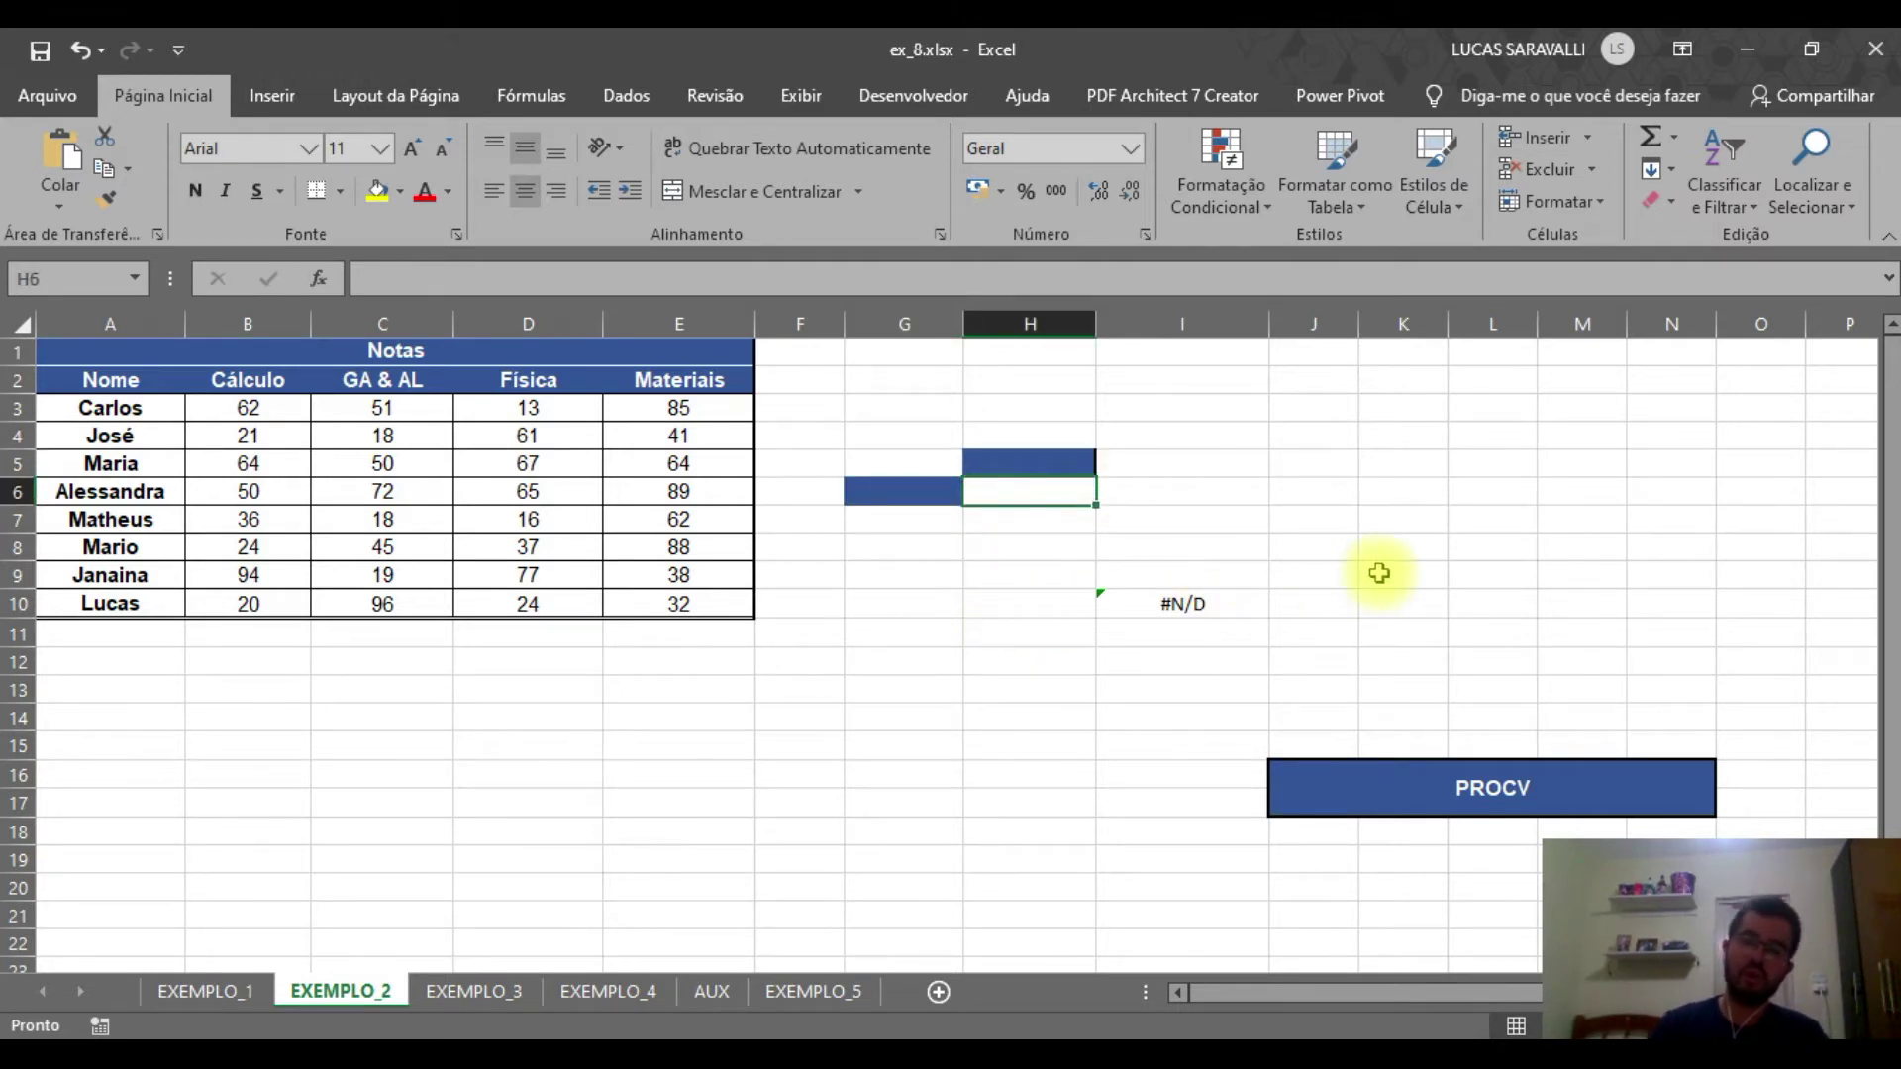
type("=p")
key("BackSpace")
type("PROCV")
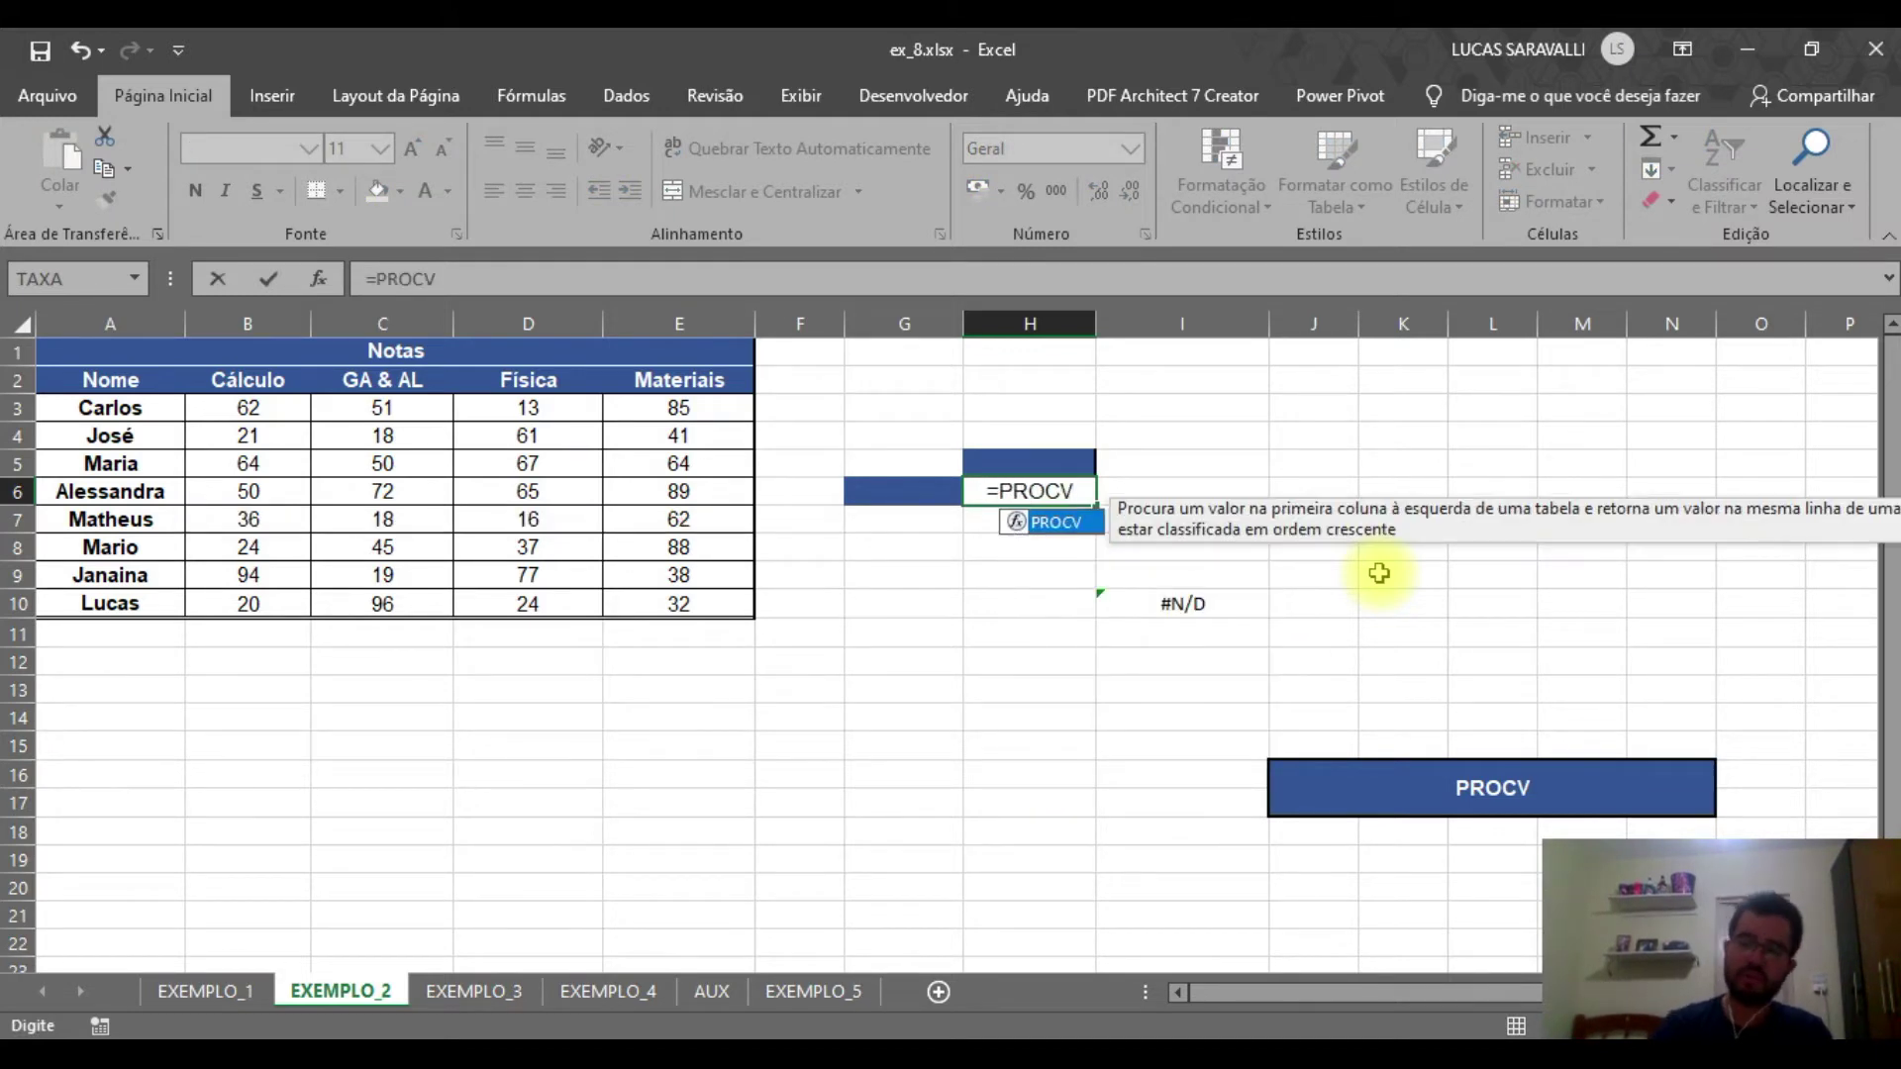
type("(")
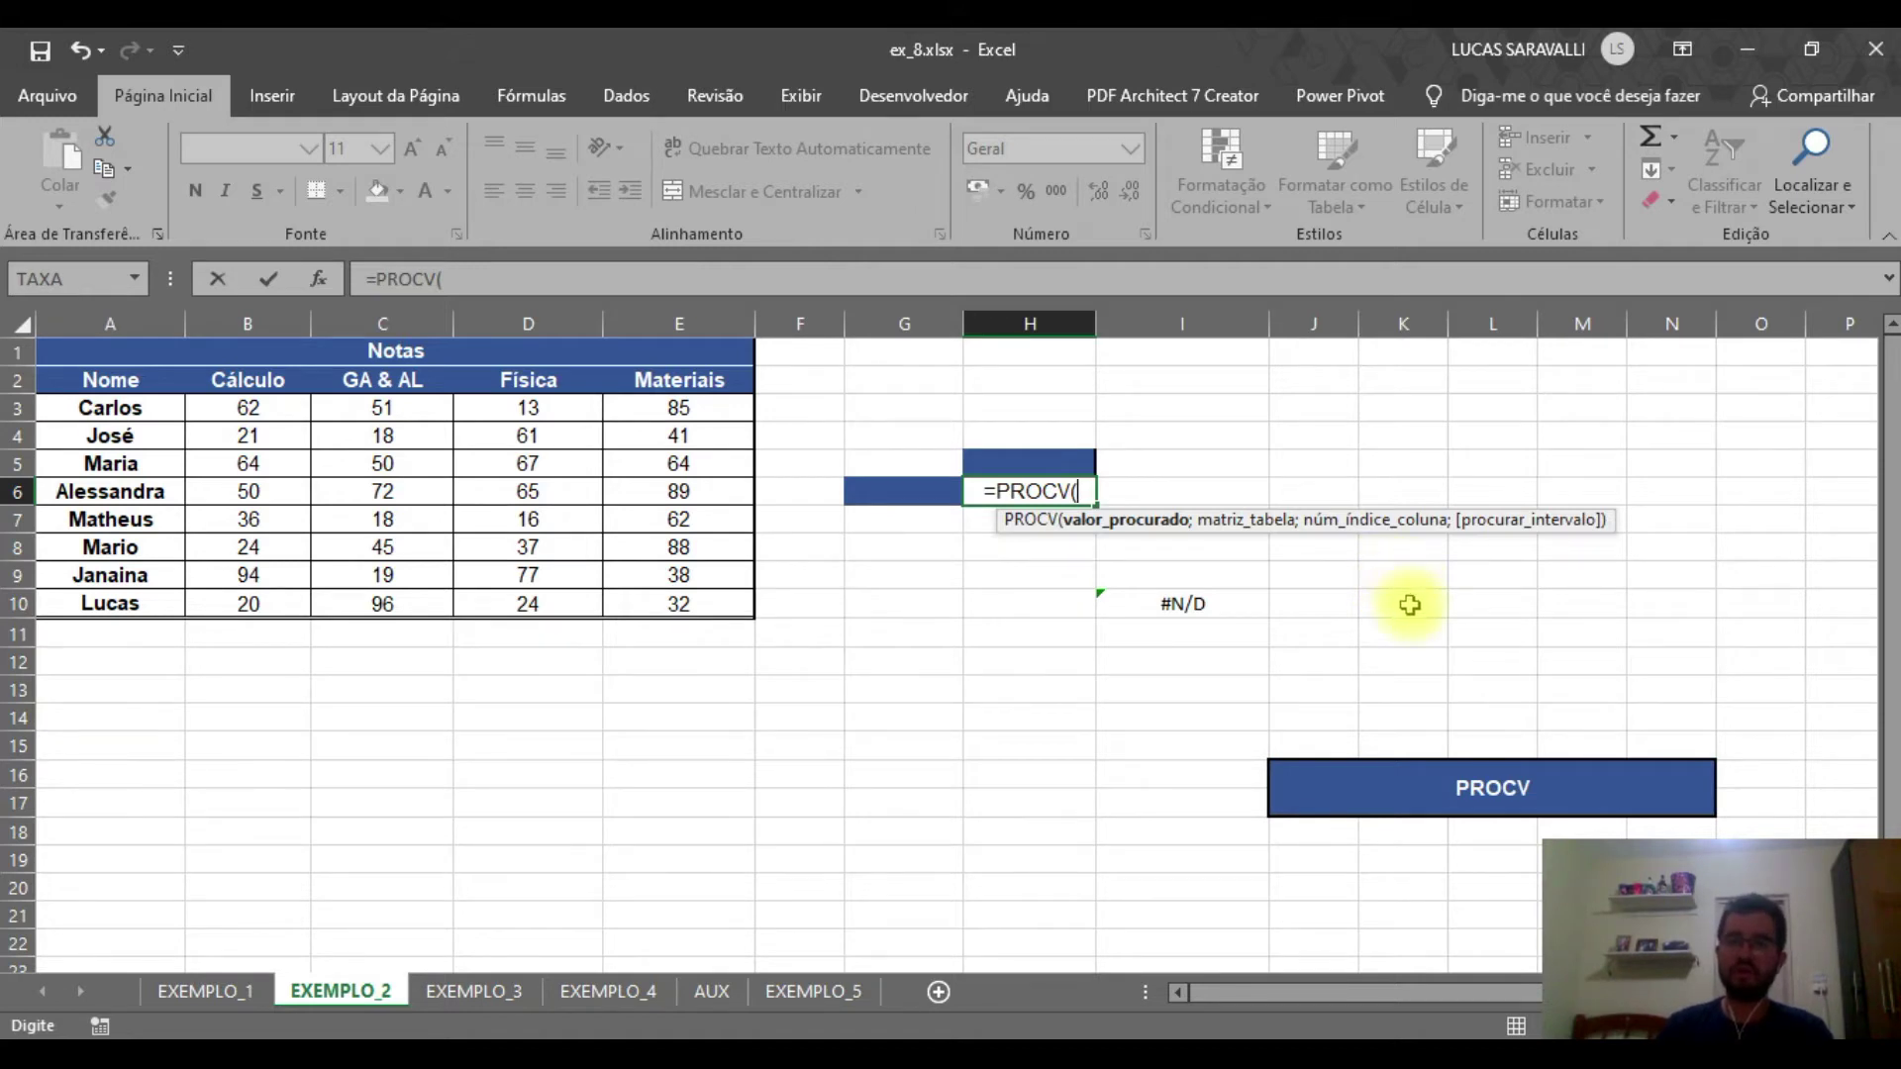
left_click(928, 503)
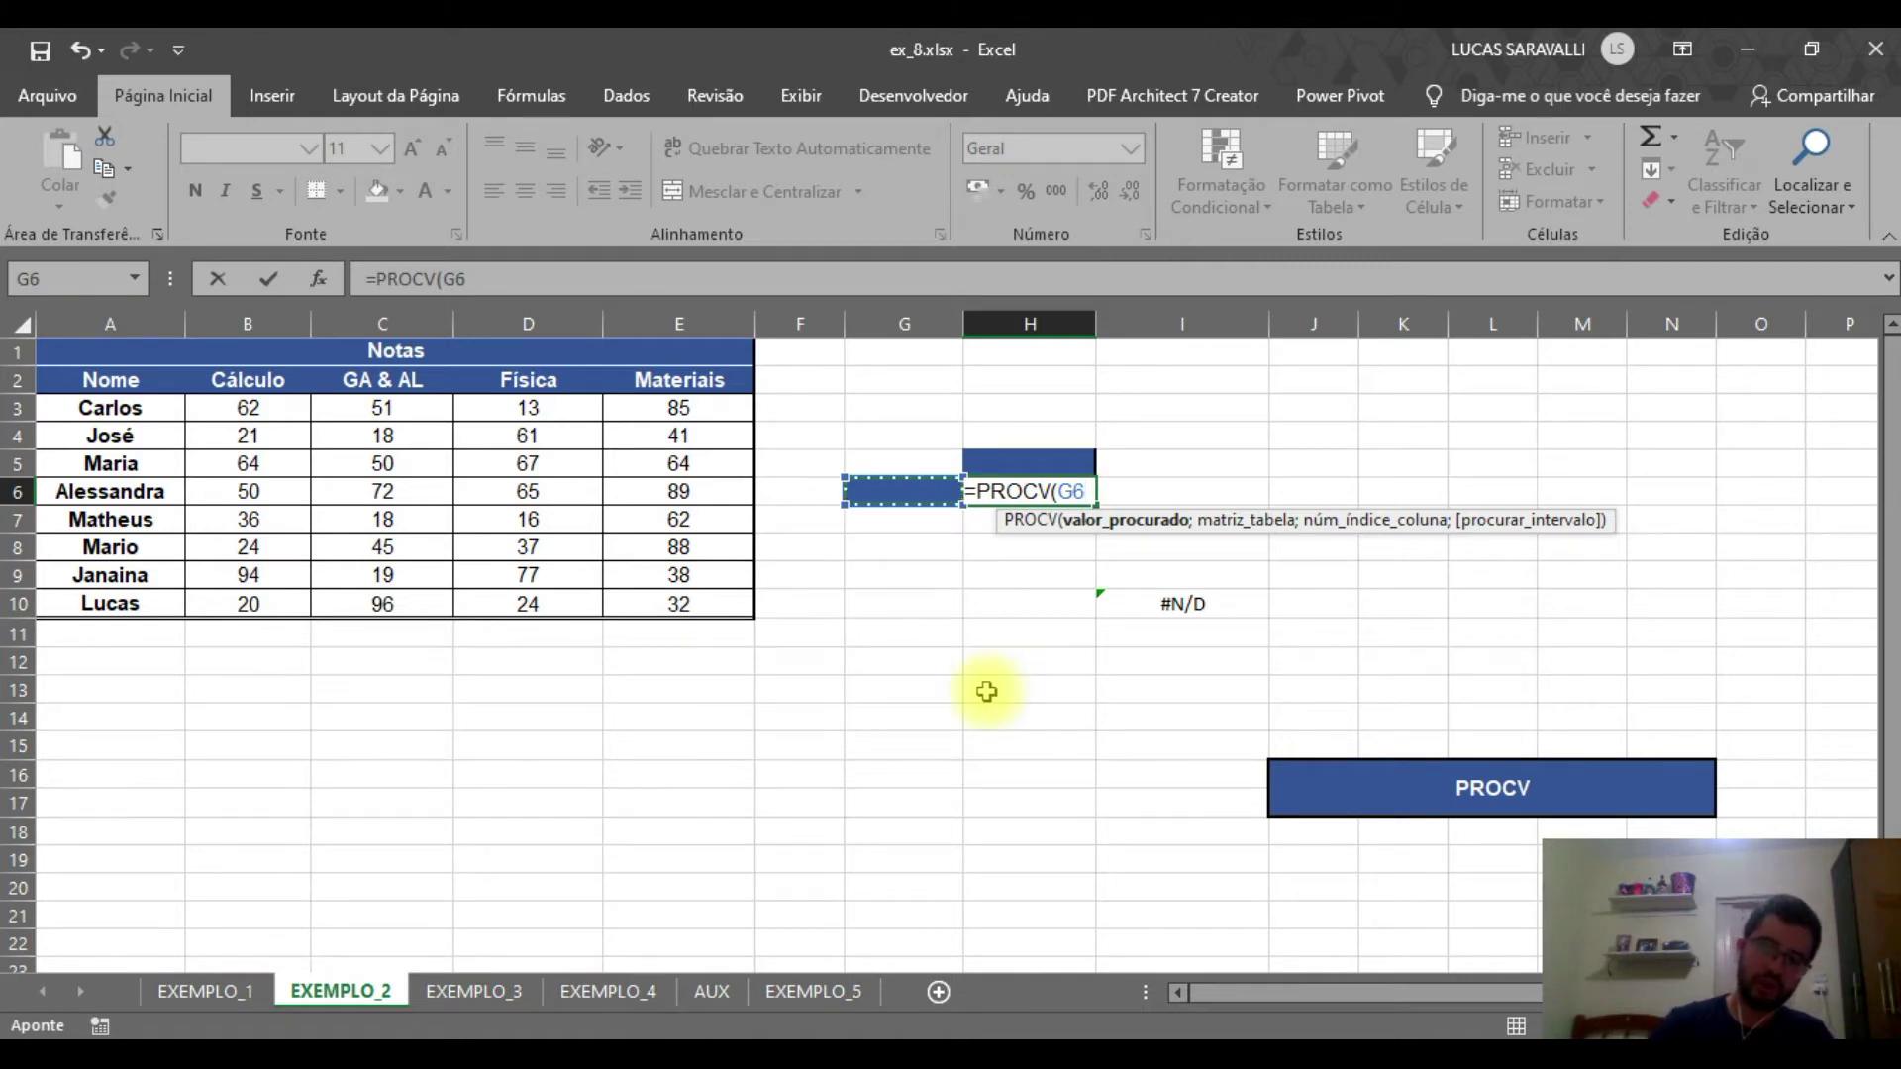
type(";")
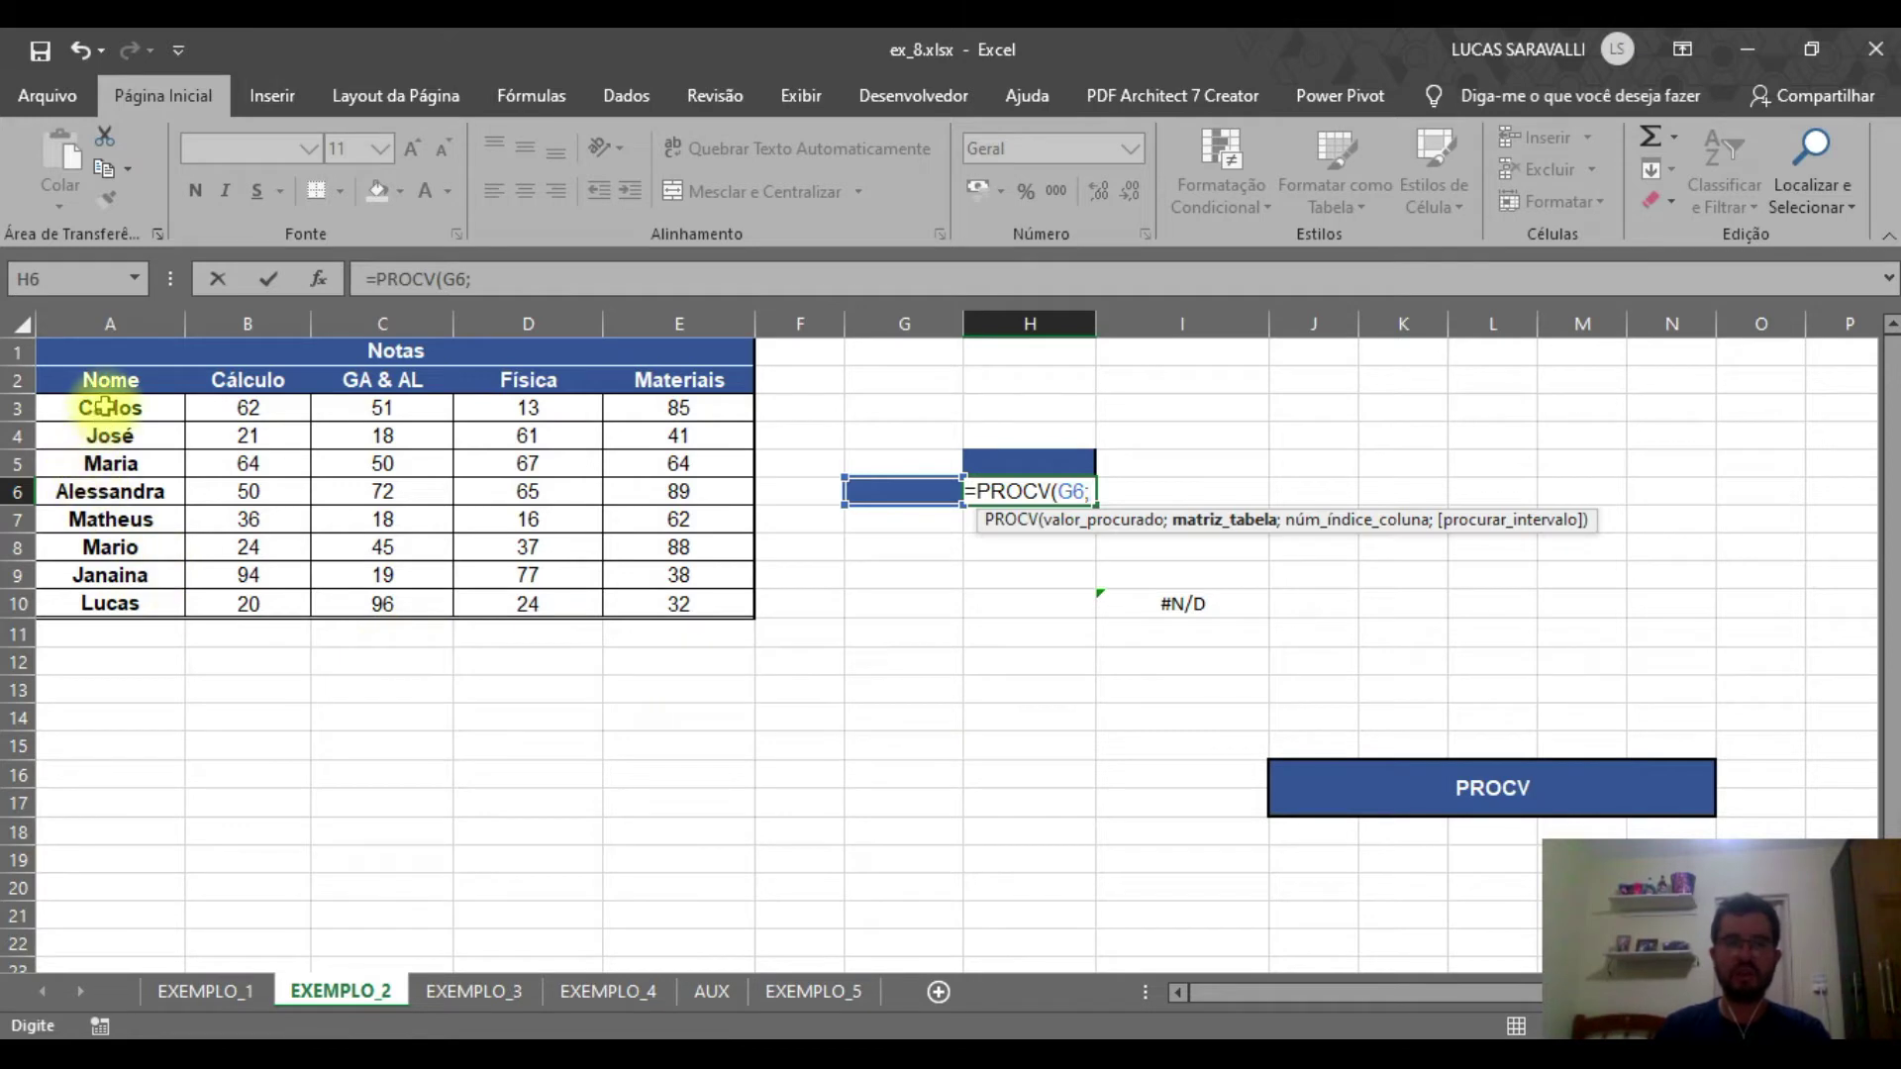
Set the PROCV table array to the grades data A3:E10, locked as the absolute reference $A$3:$E$10
left_click_drag(87, 406, 710, 595)
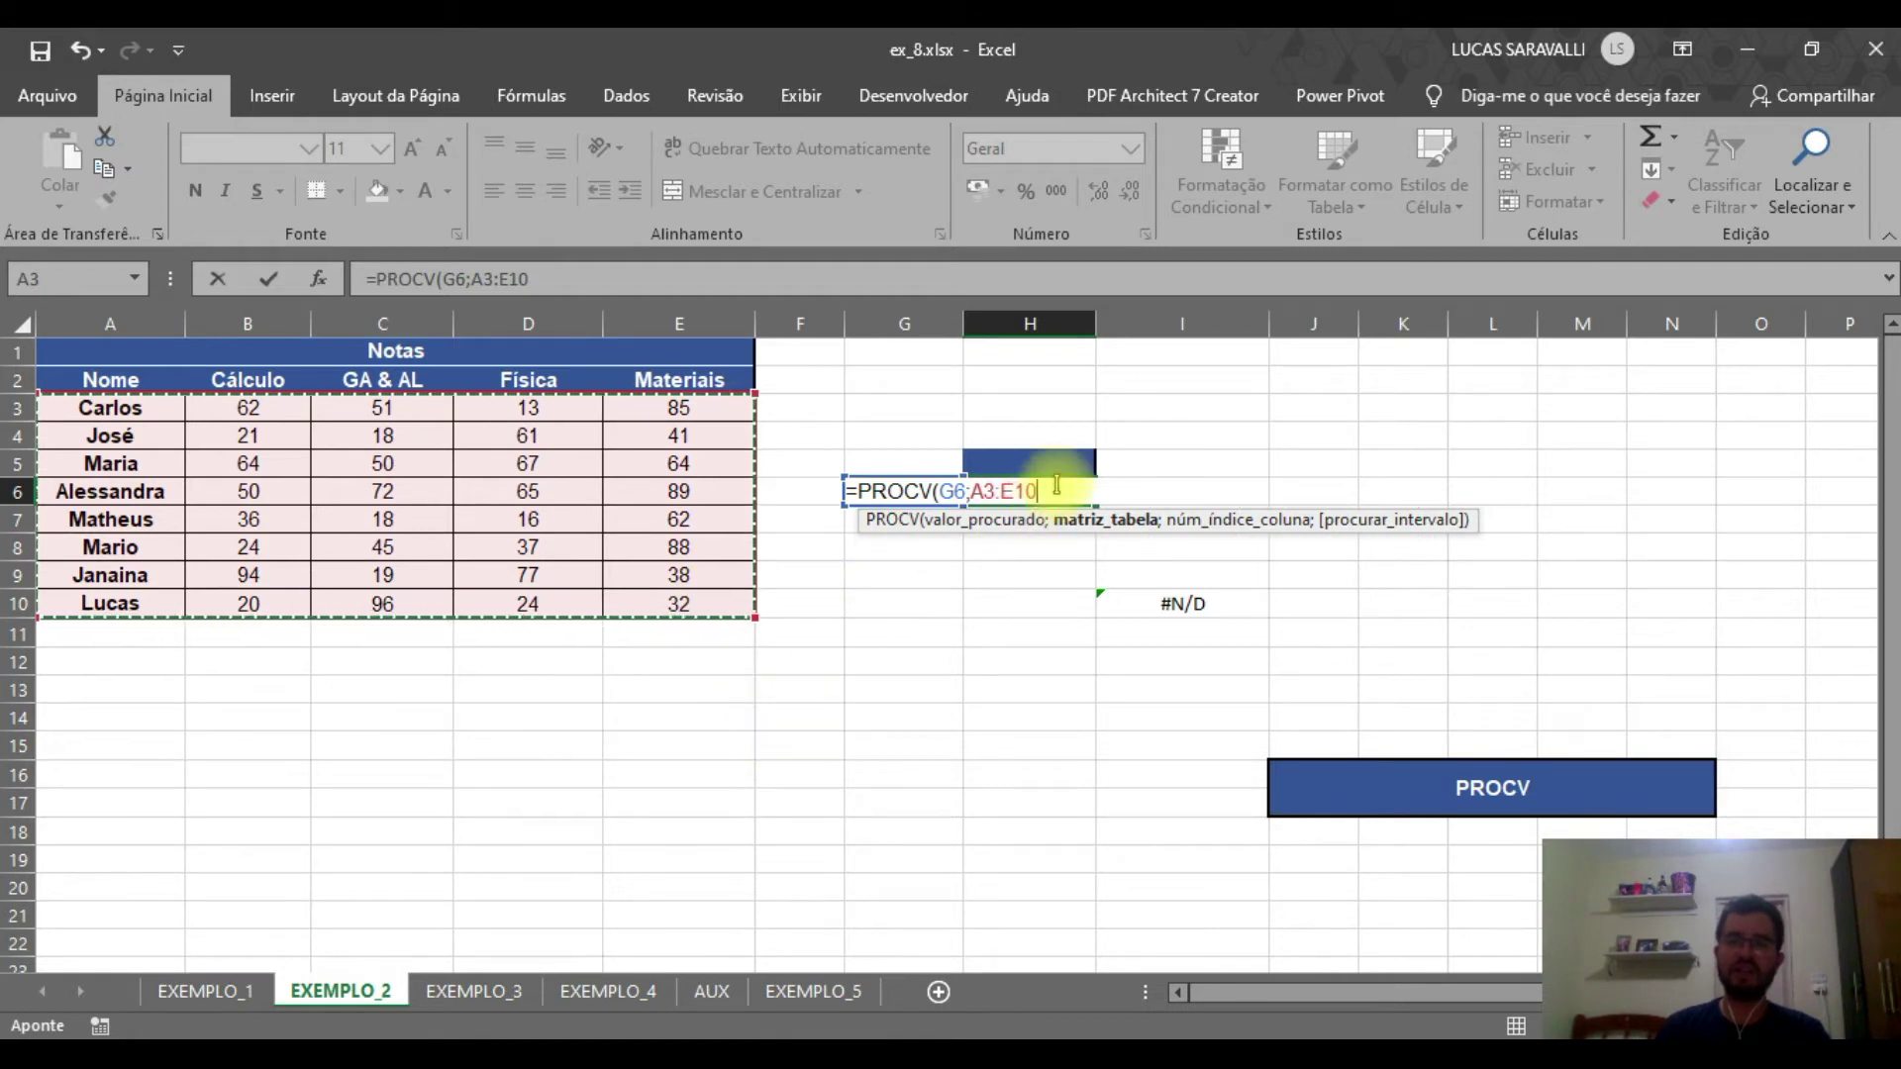
left_click(975, 482)
key("F4")
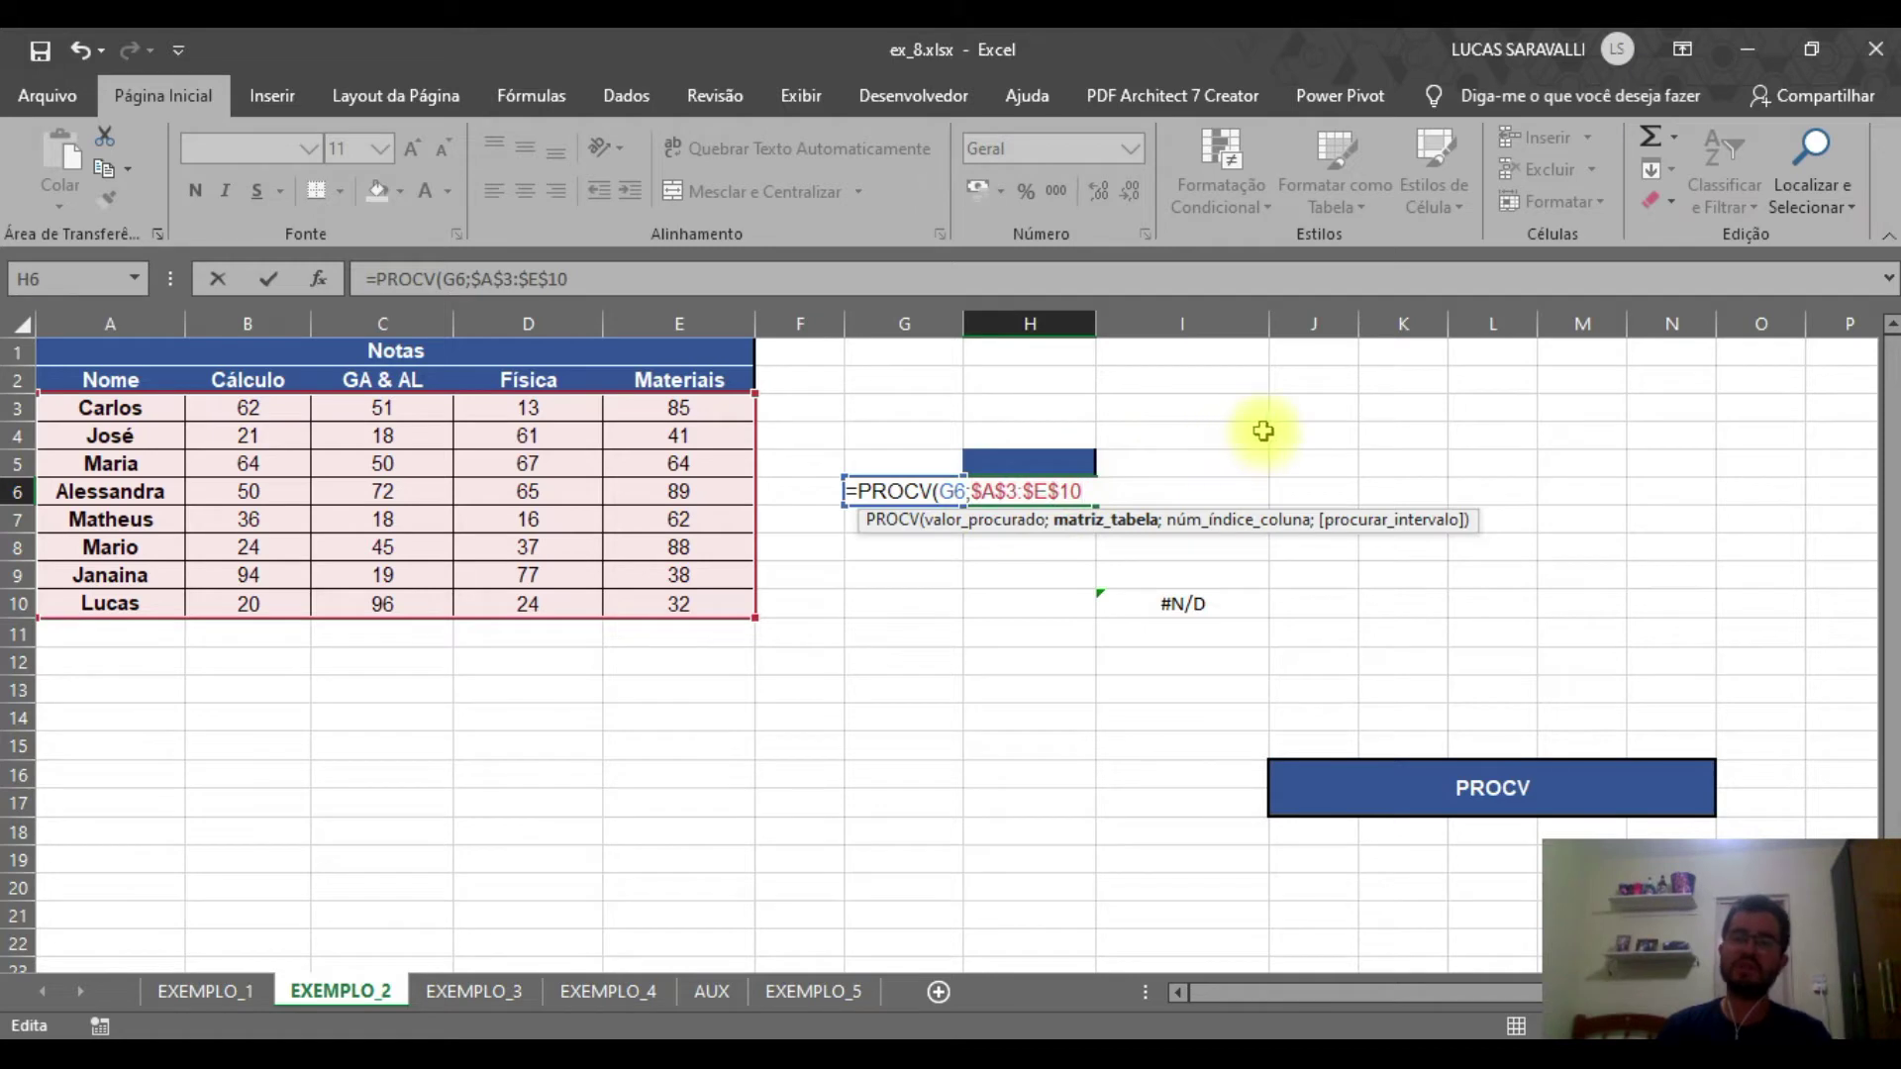
type(";")
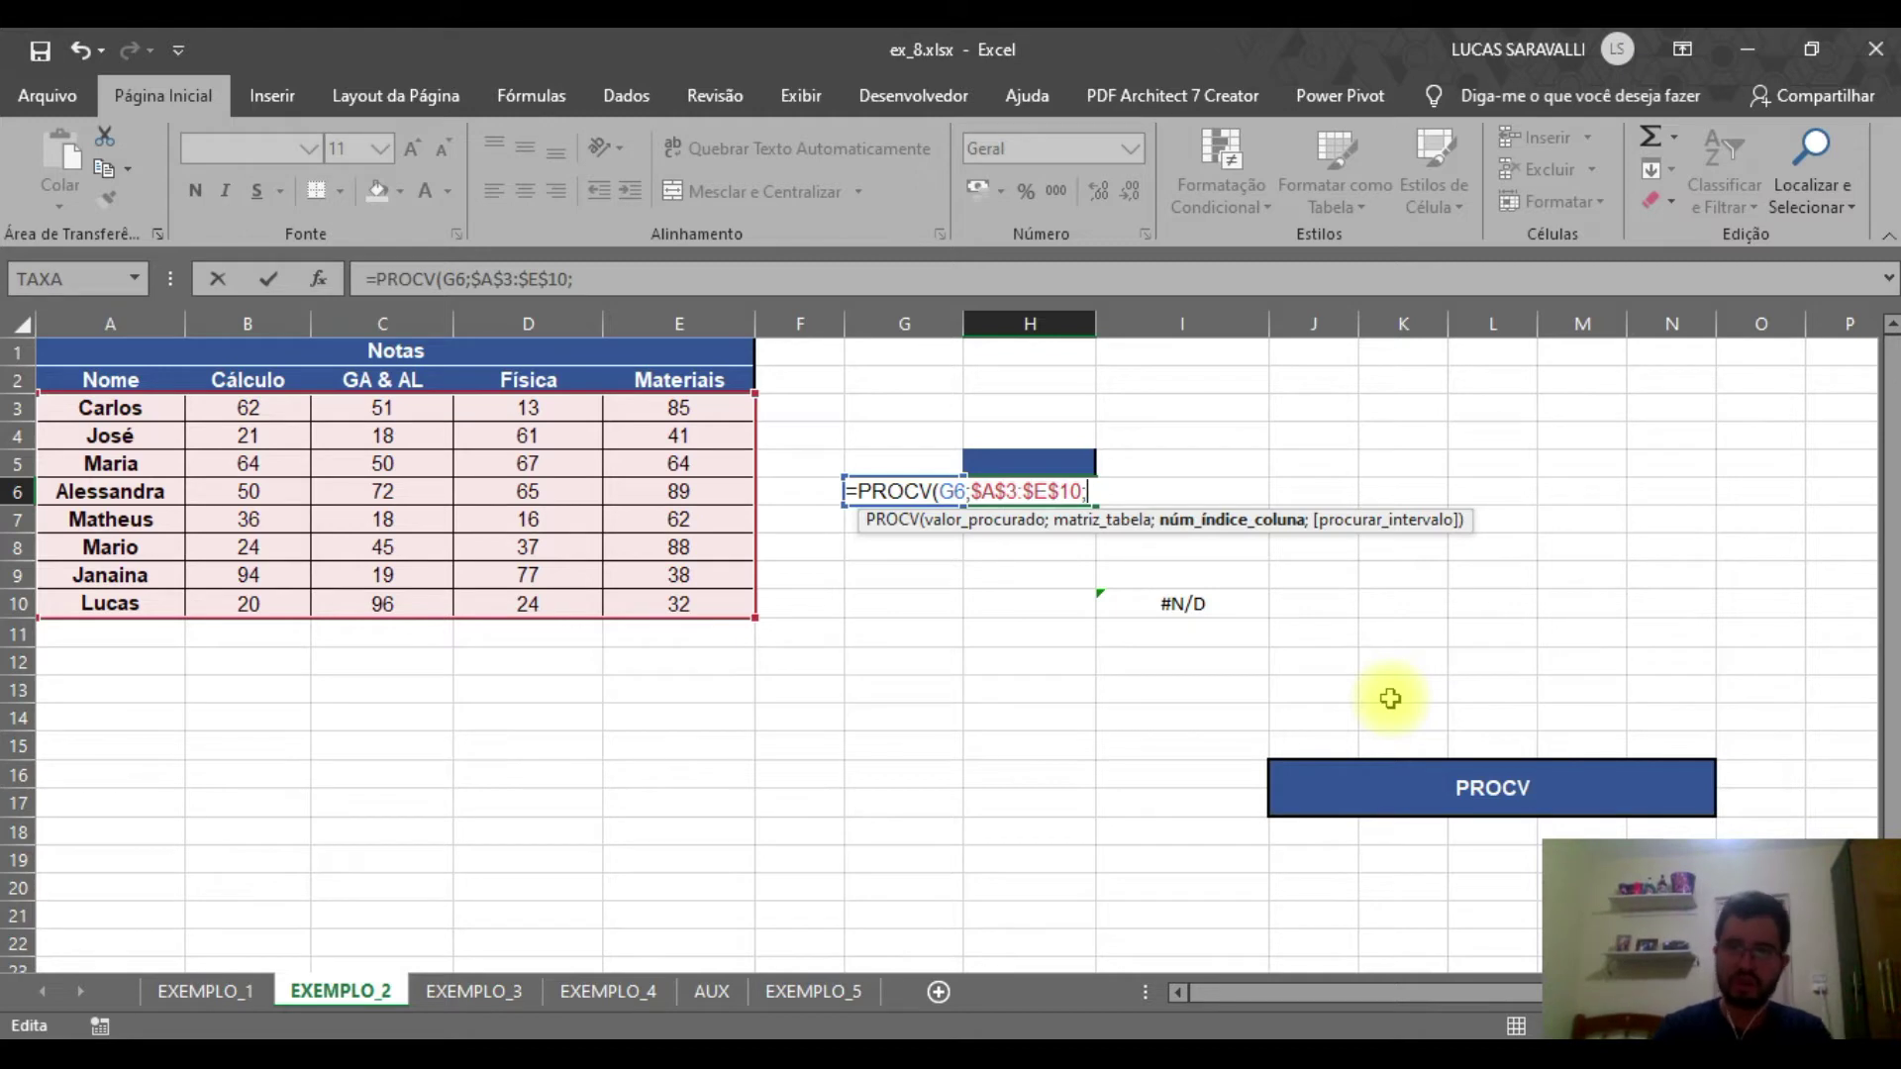
Nest a CORRESP function as the PROCV column index in H6, with cell H5 as its lookup value
type("CORRESP")
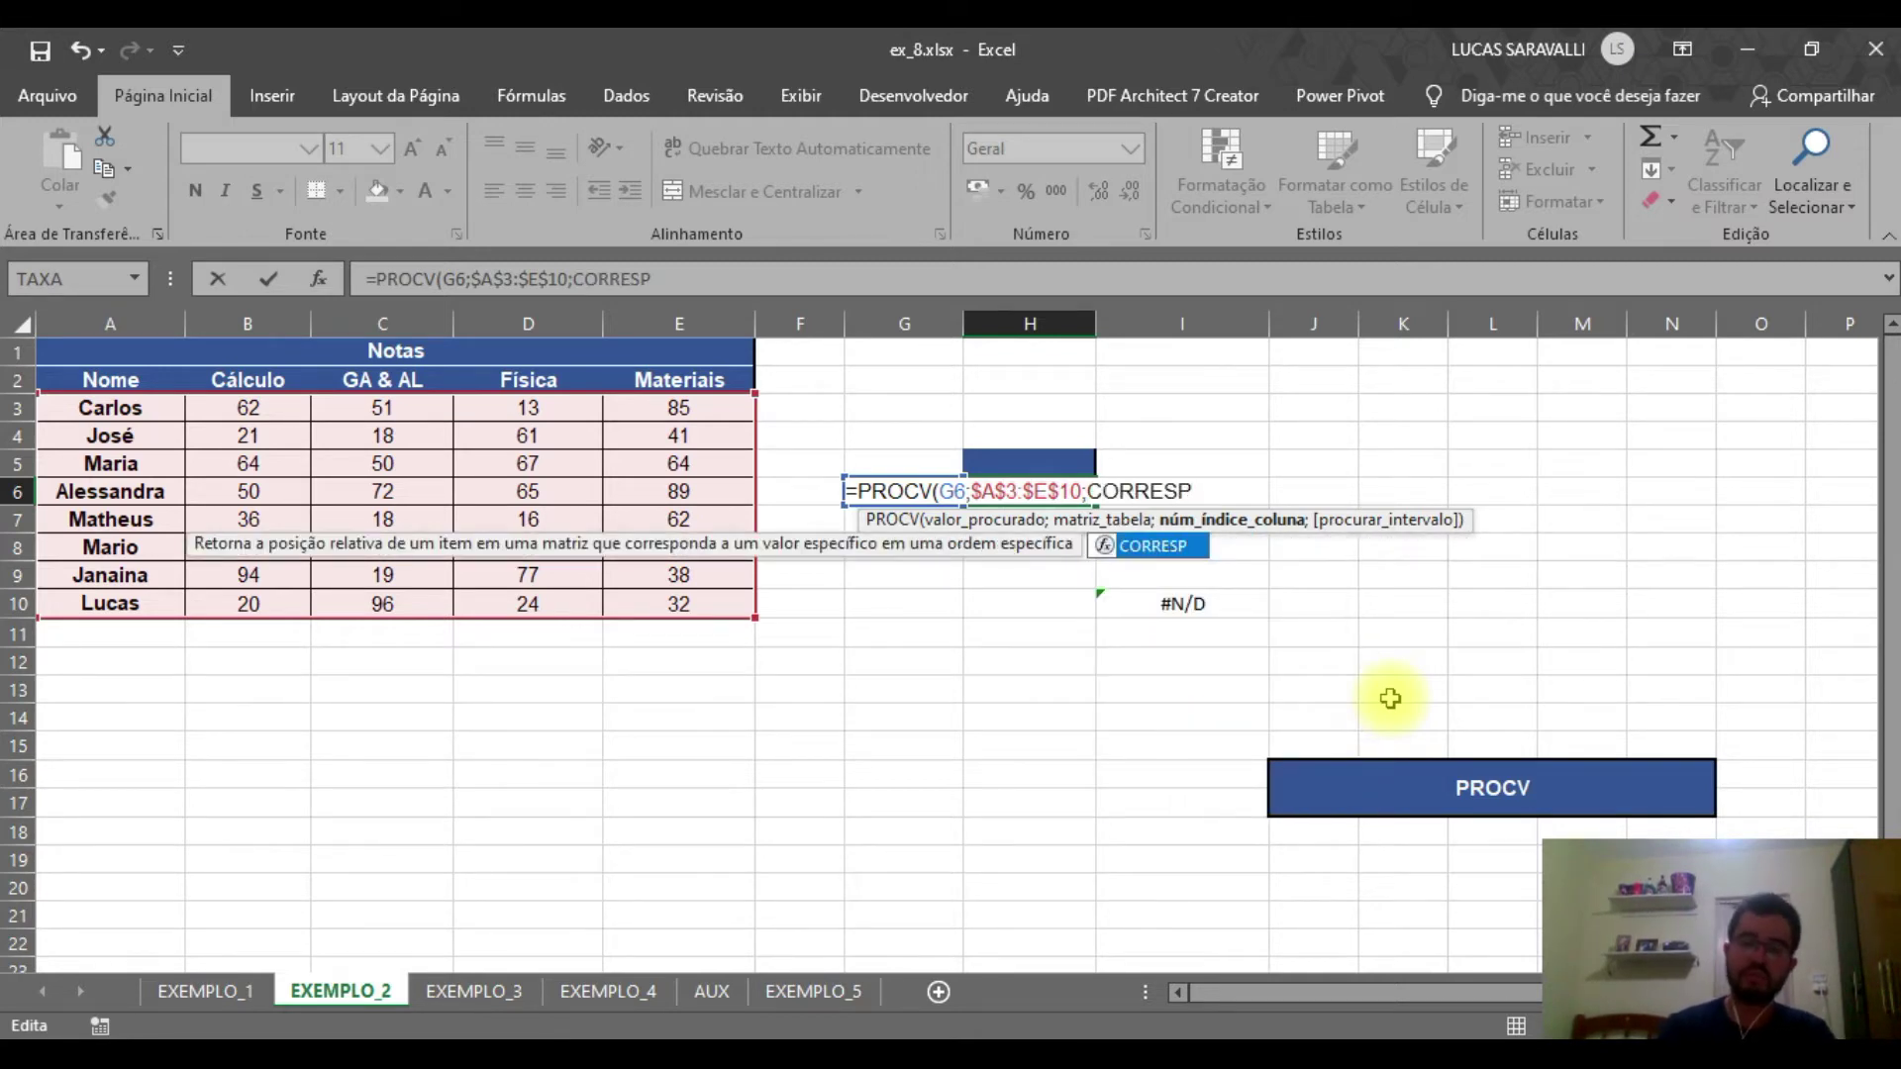
type("(")
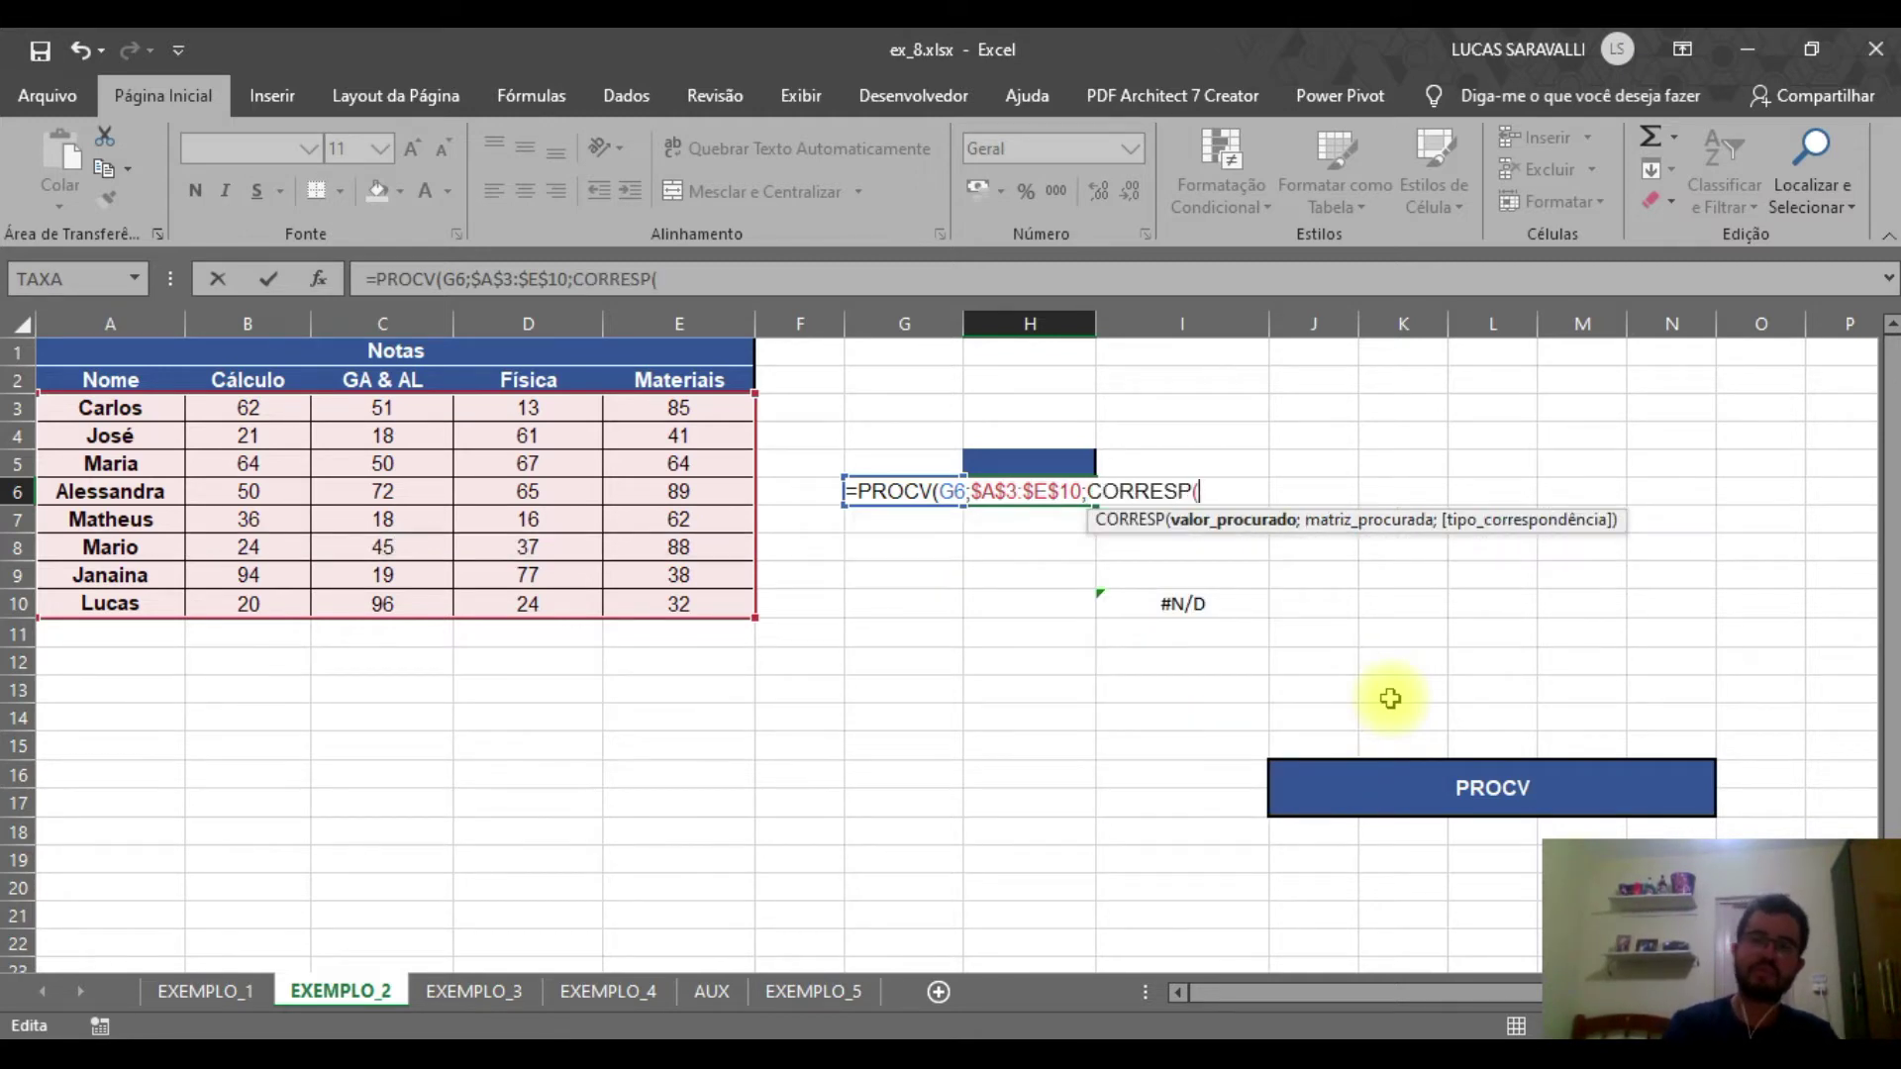
left_click(1058, 459)
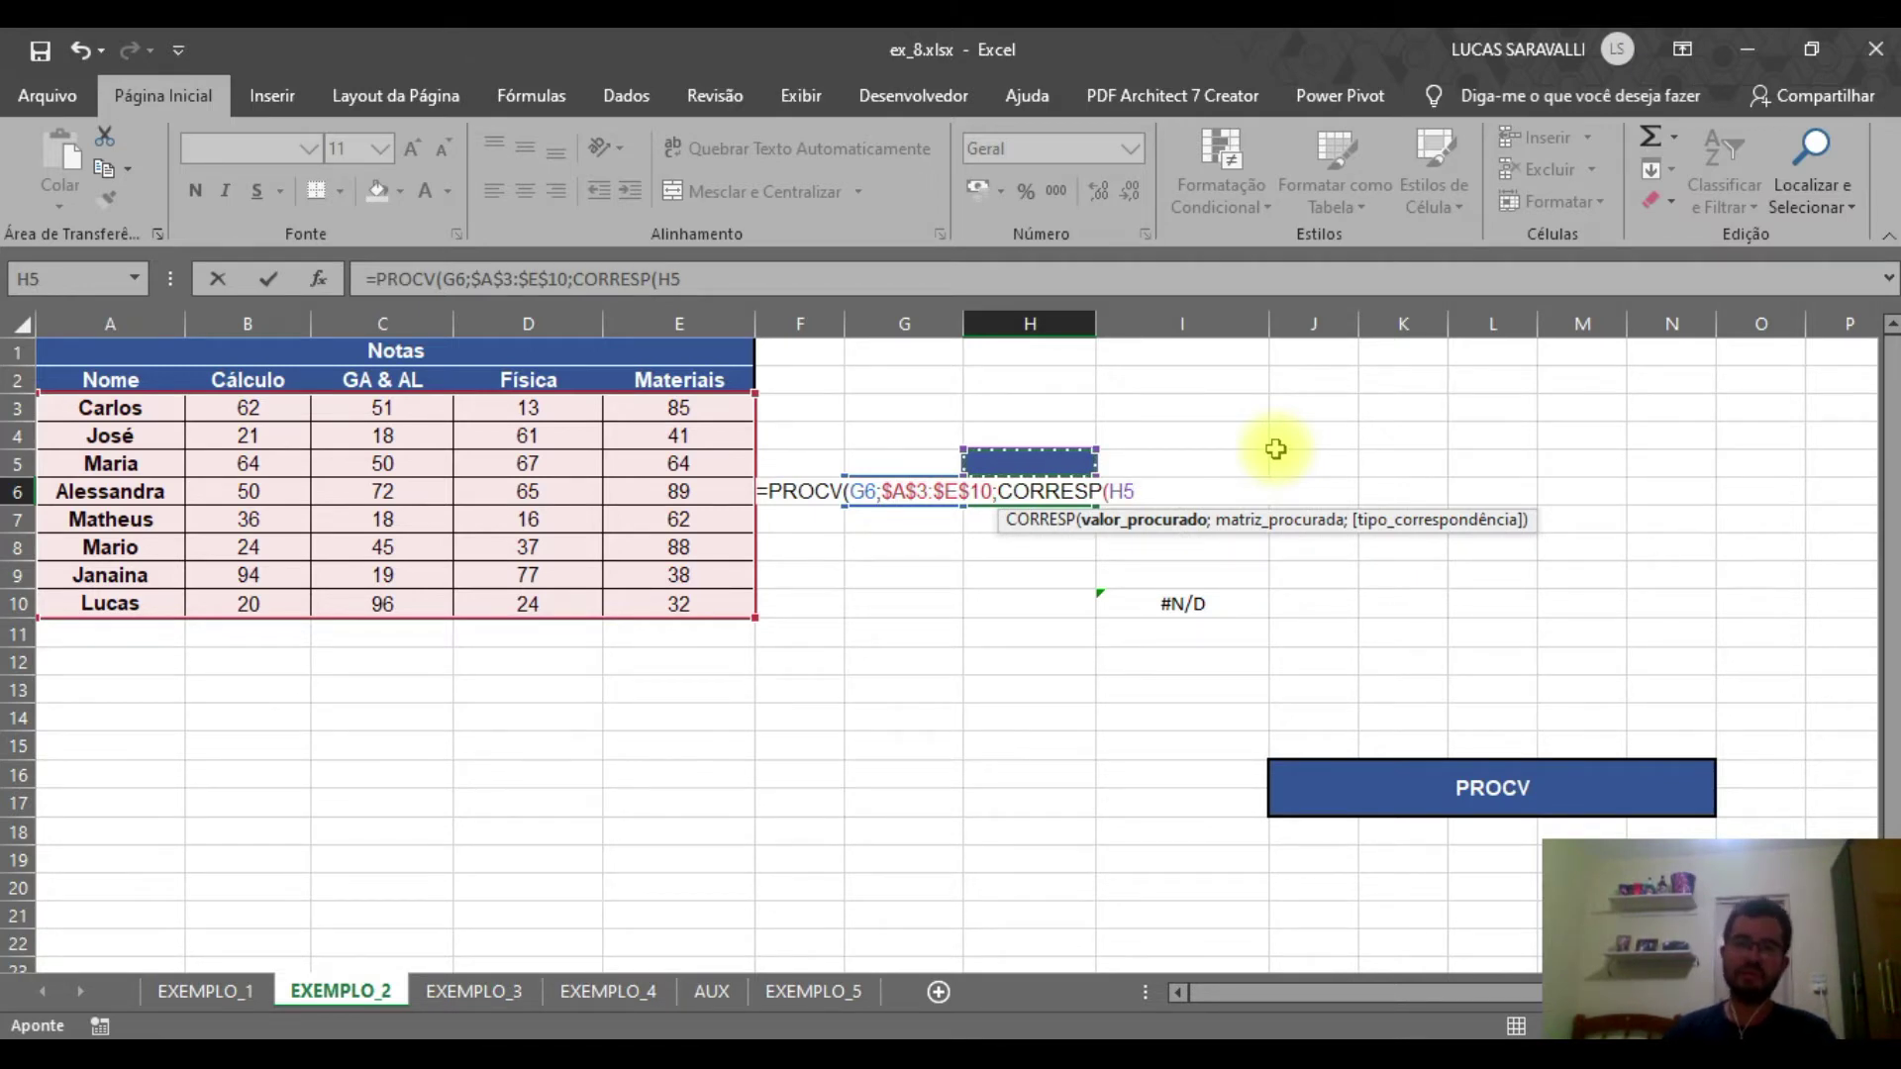
type(";")
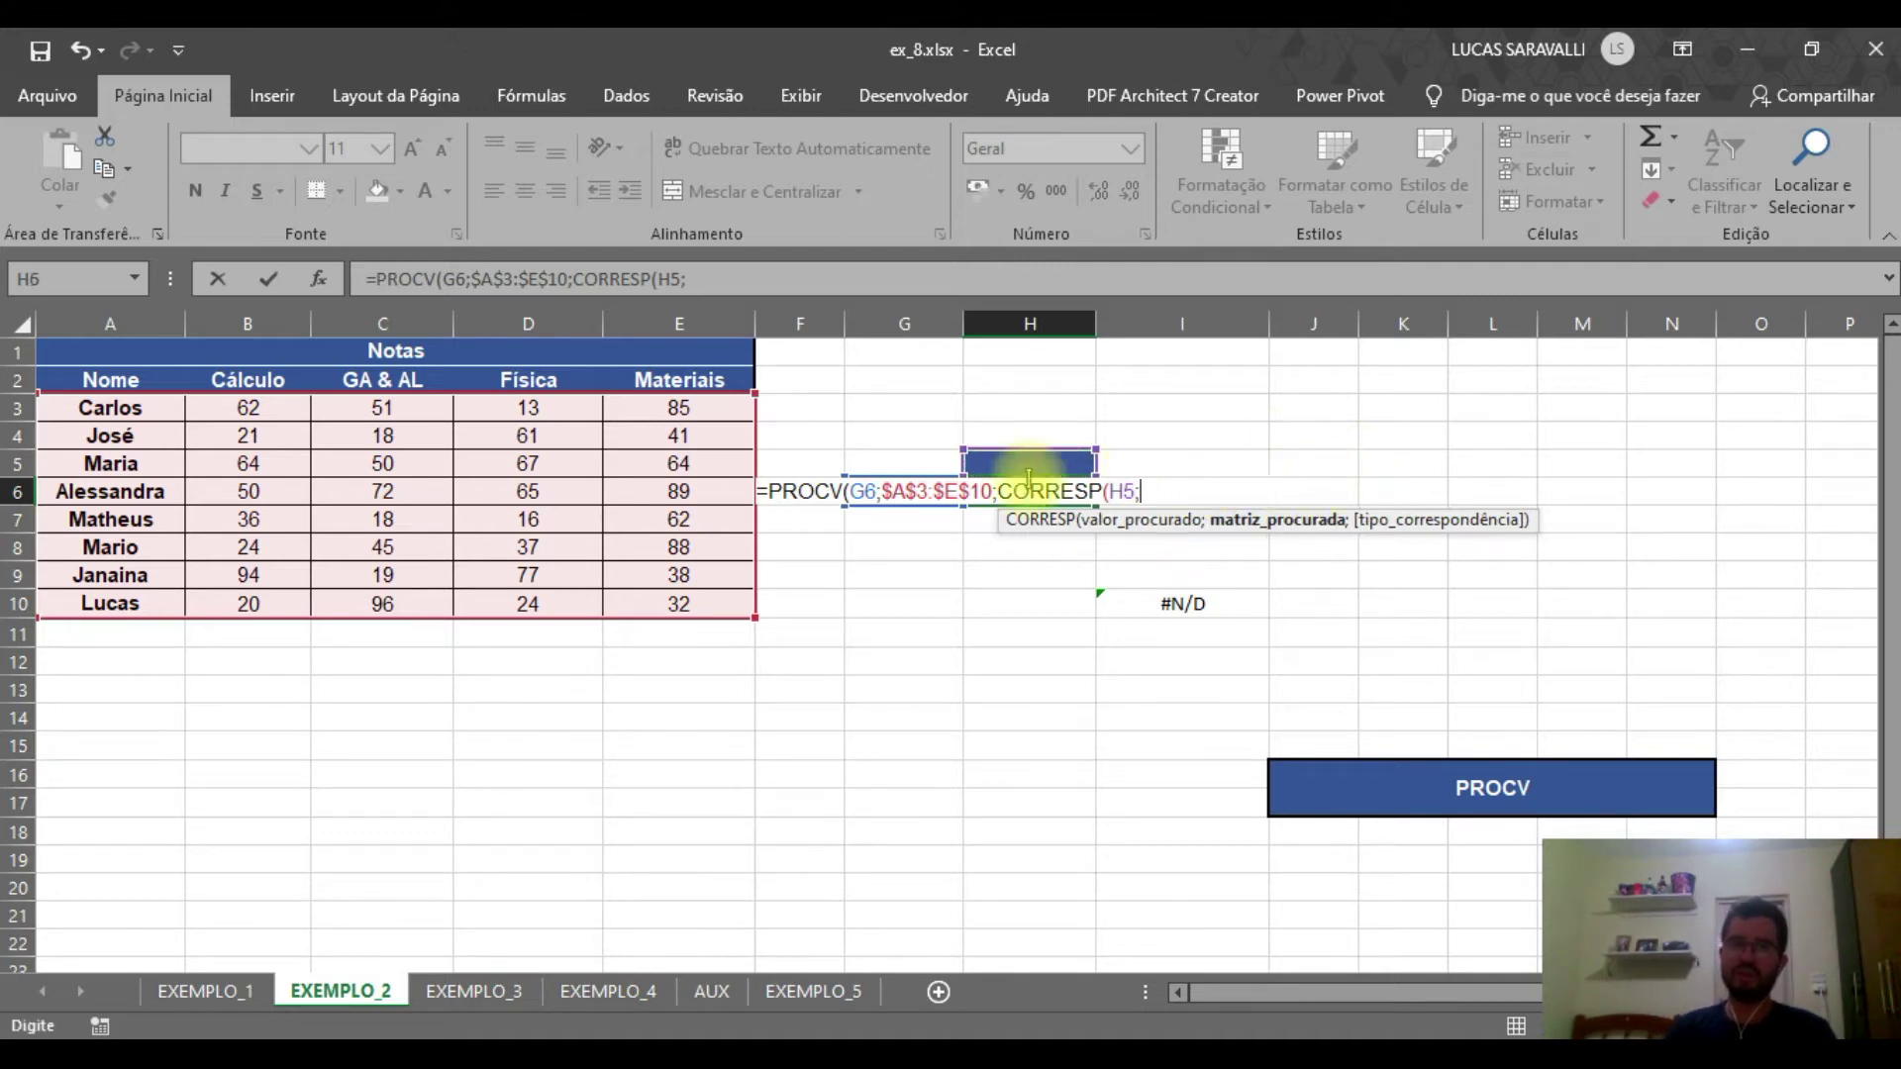
Set the CORRESP lookup array to the header row A2:E2, locked as the absolute reference $A$2:$E$2
left_click(57, 379)
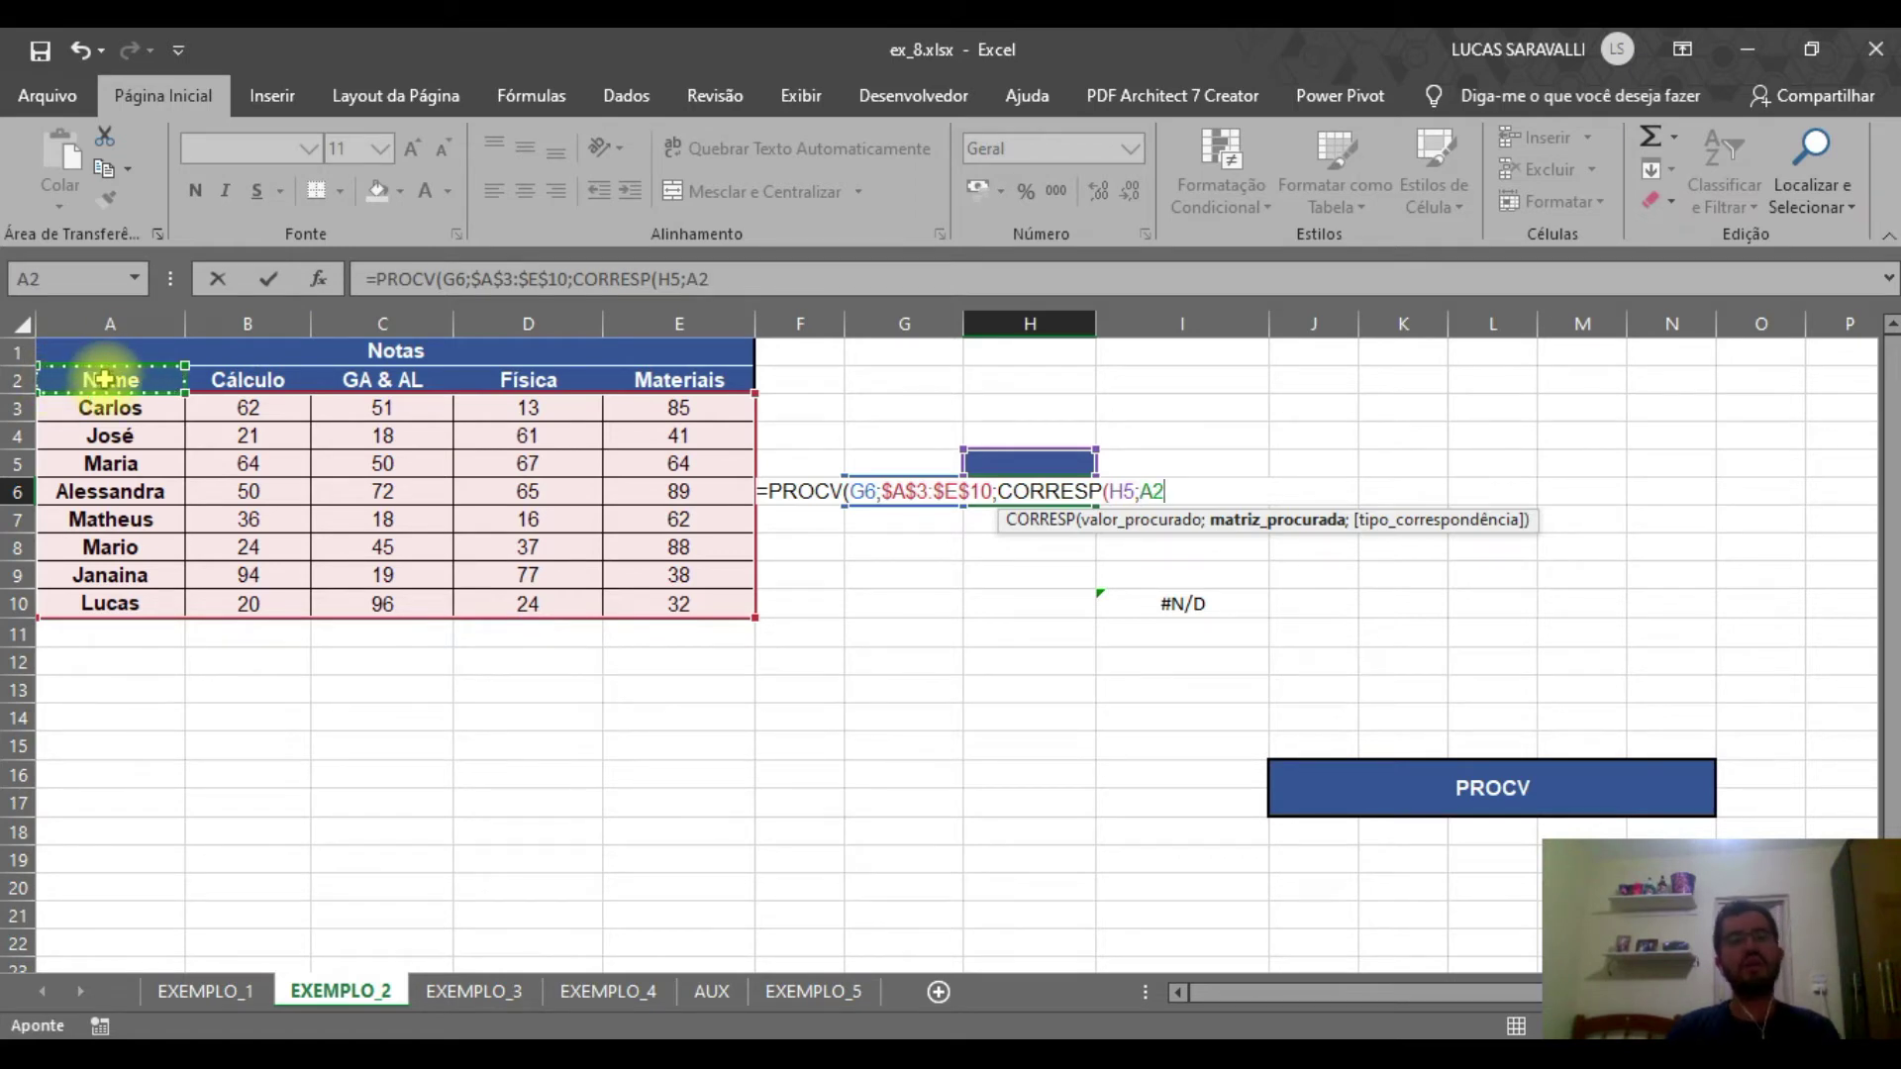
left_click_drag(104, 379, 683, 379)
left_click(1195, 491)
double_click(1195, 491)
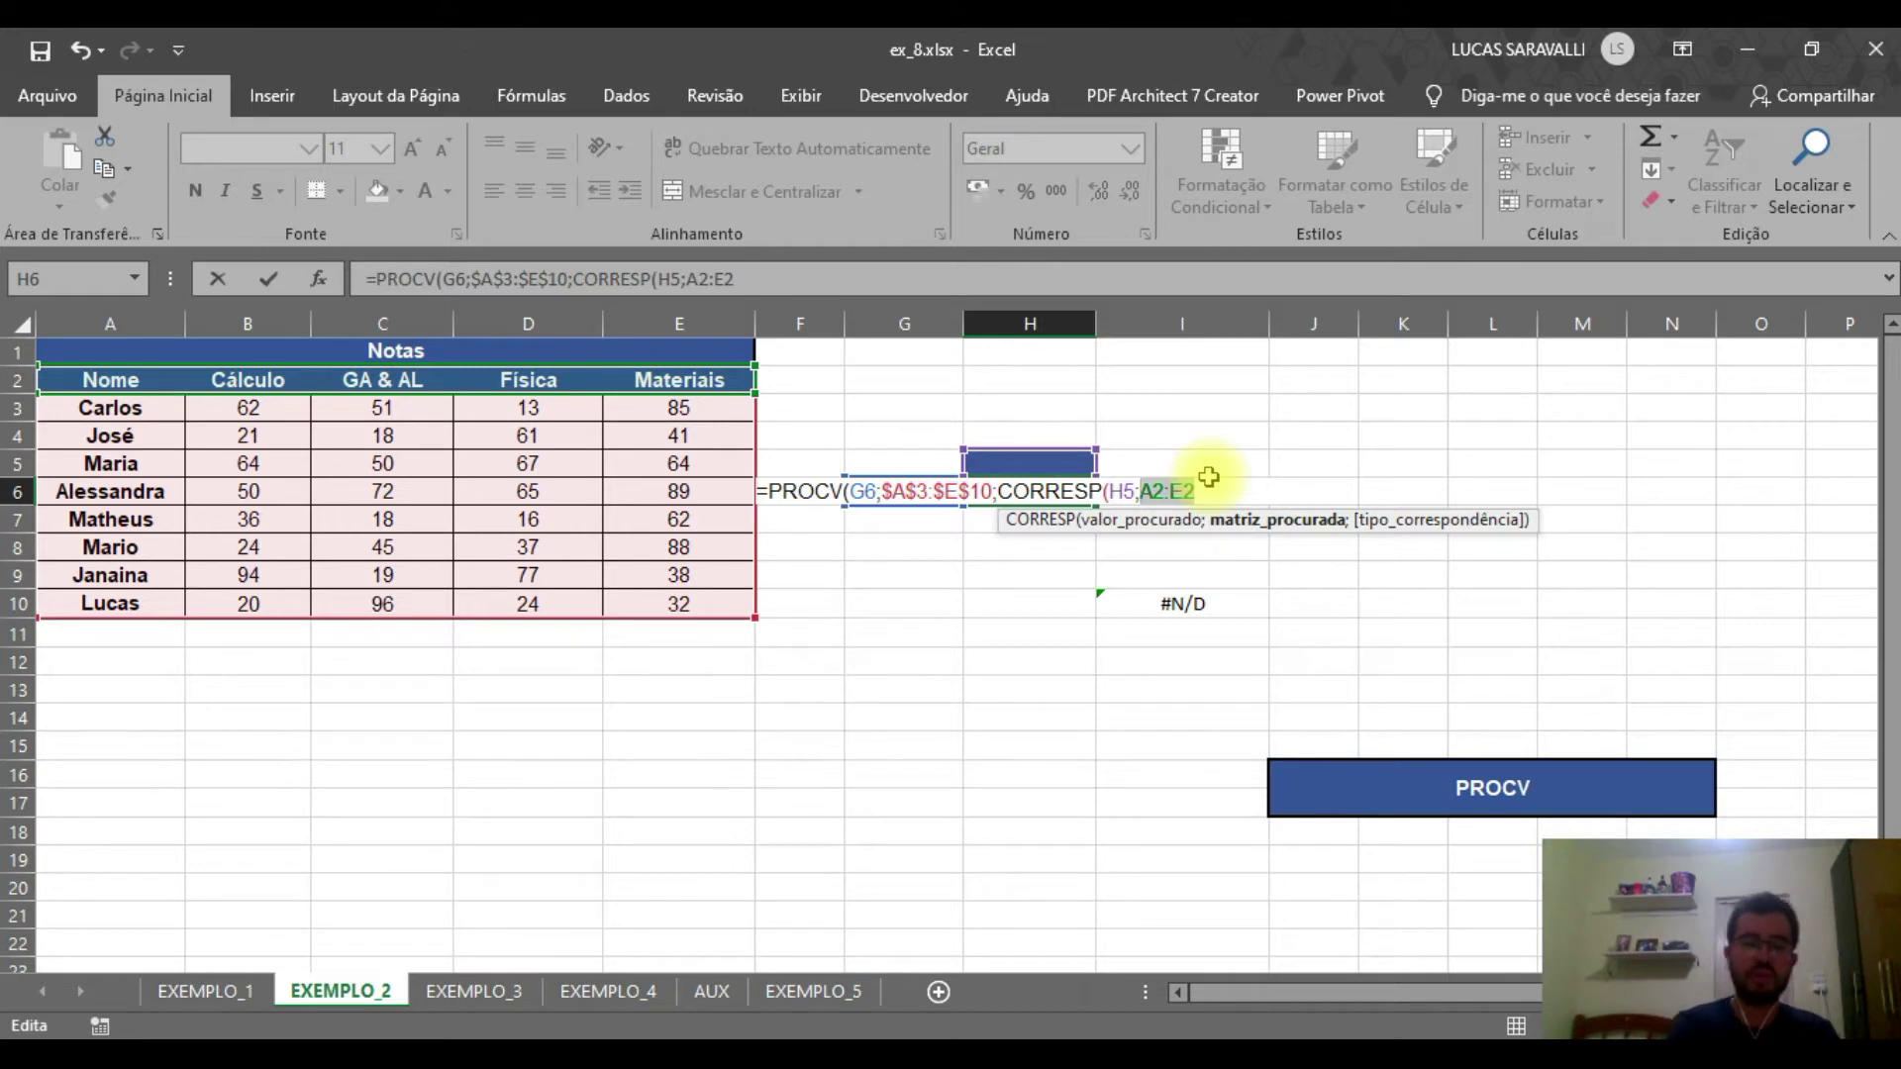
key("F4")
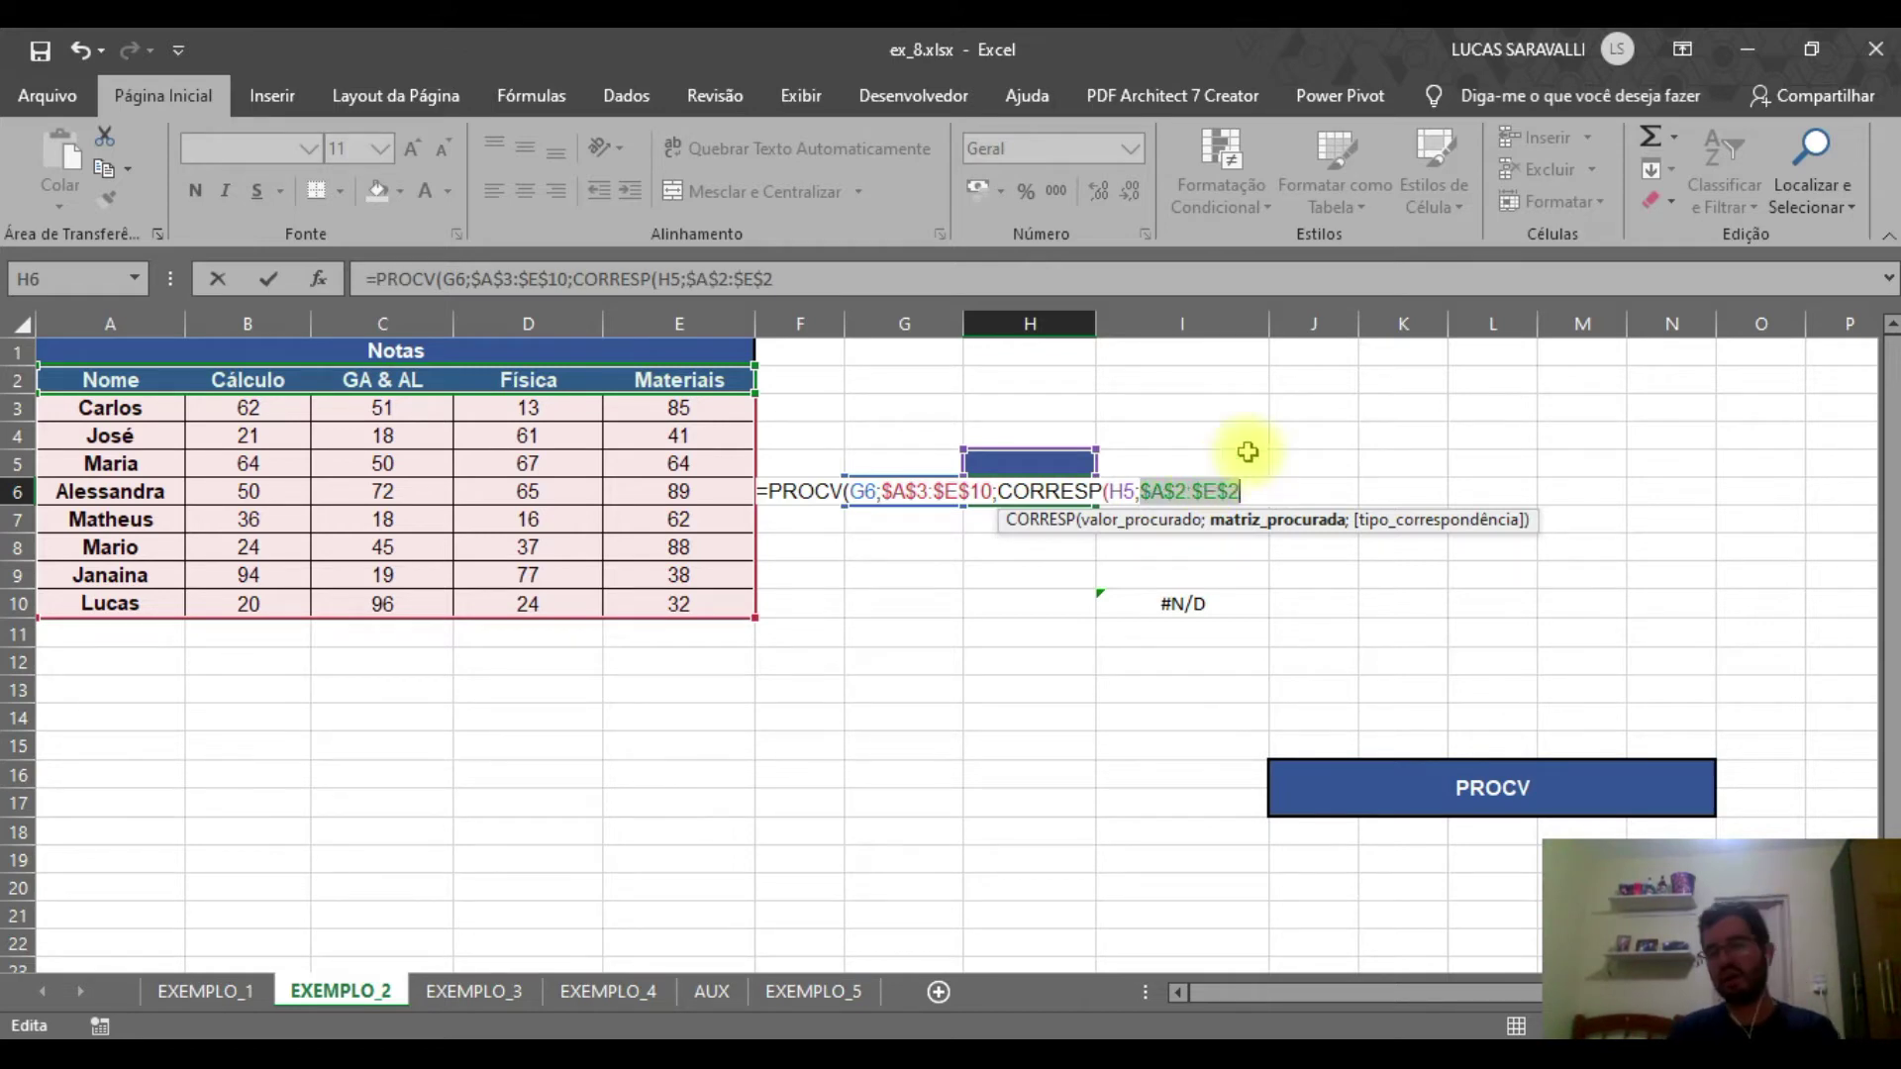
left_click(1268, 485)
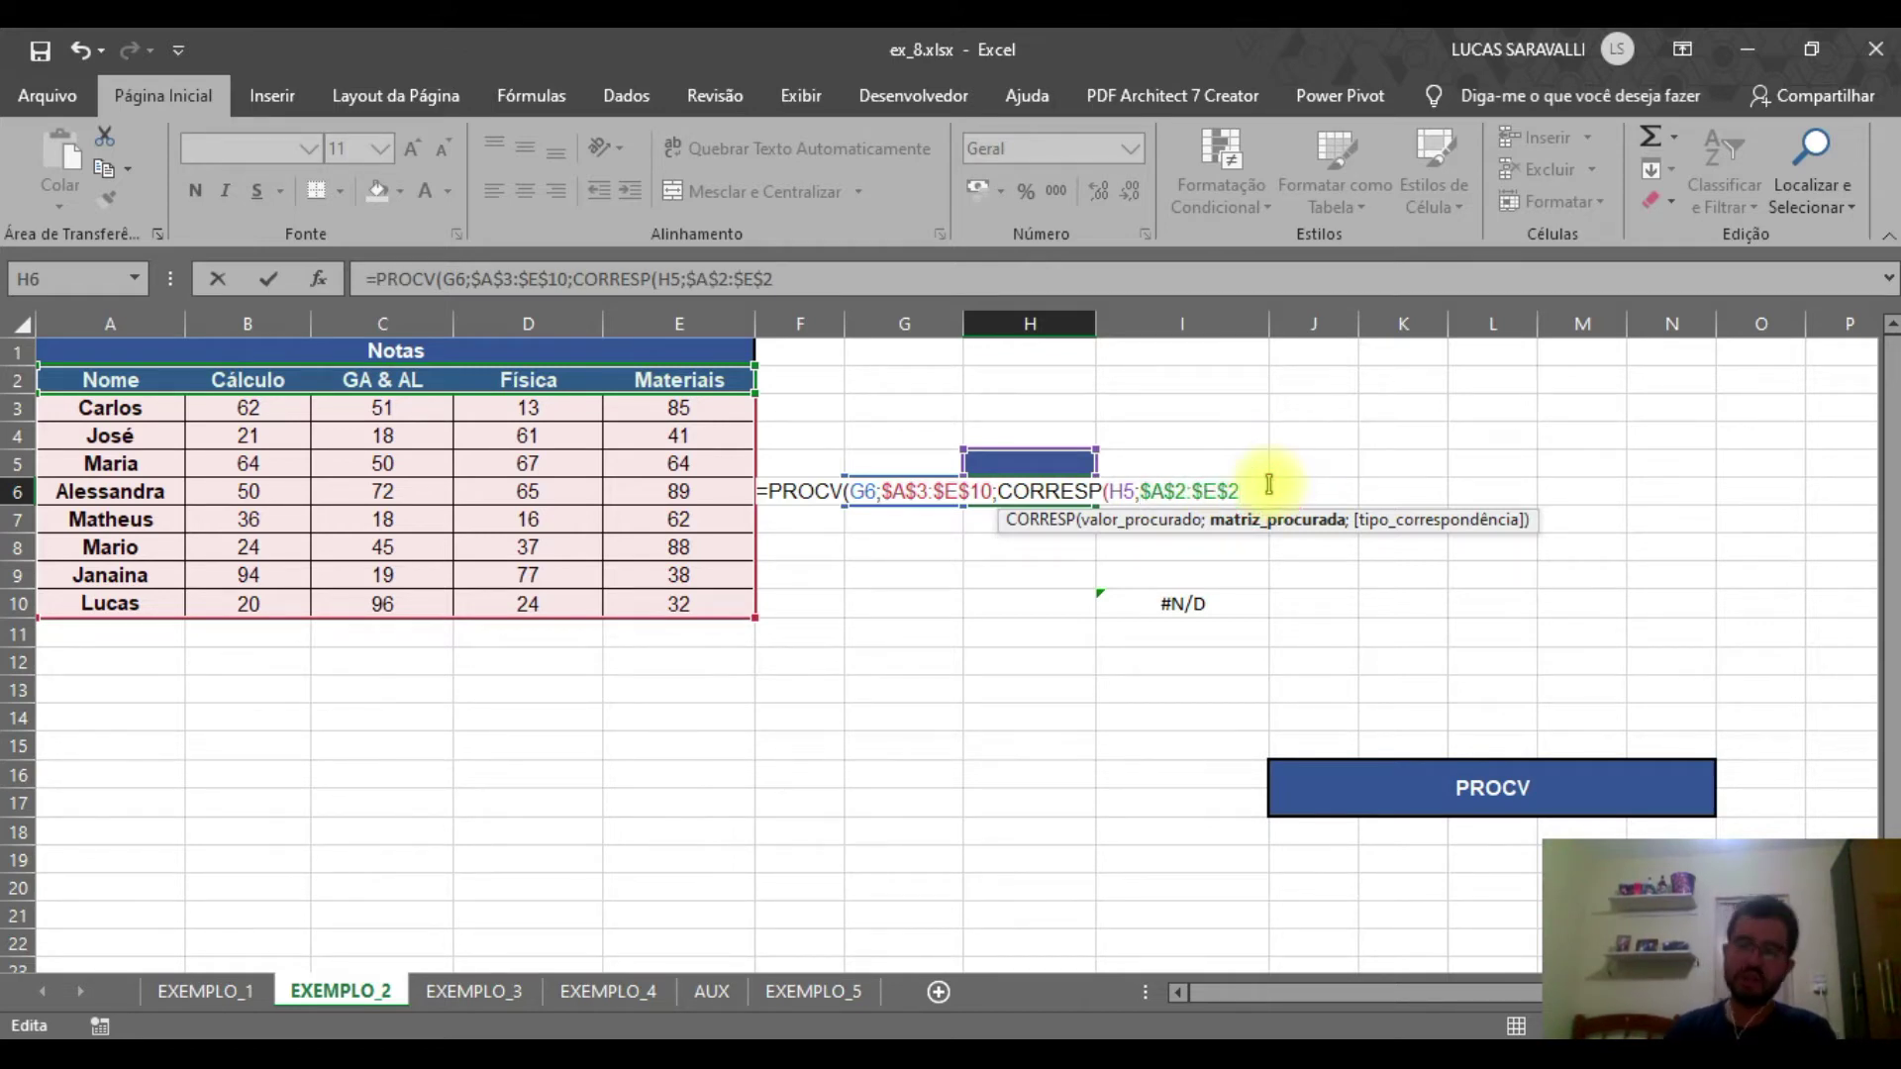
Complete the H6 formula with match type 0 for CORRESP and 0 (exact match) for PROCV
type(";")
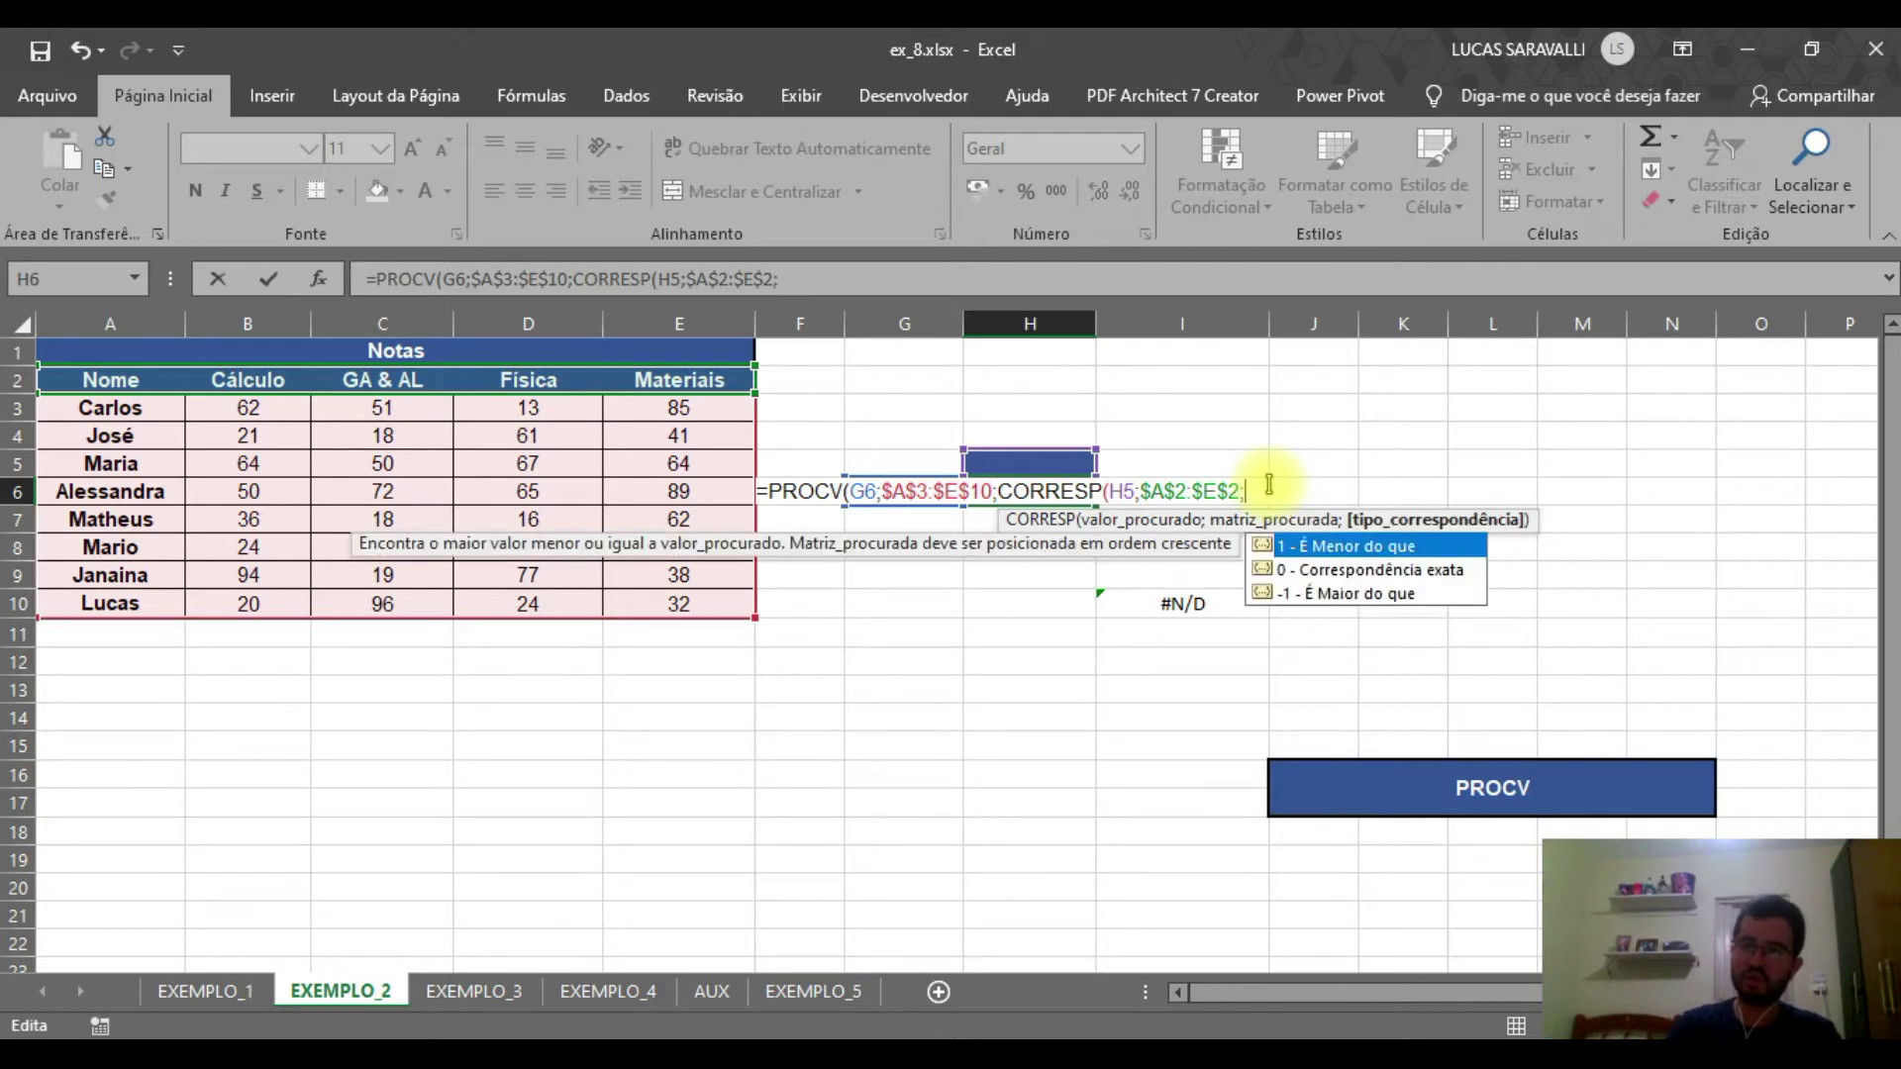
type("0")
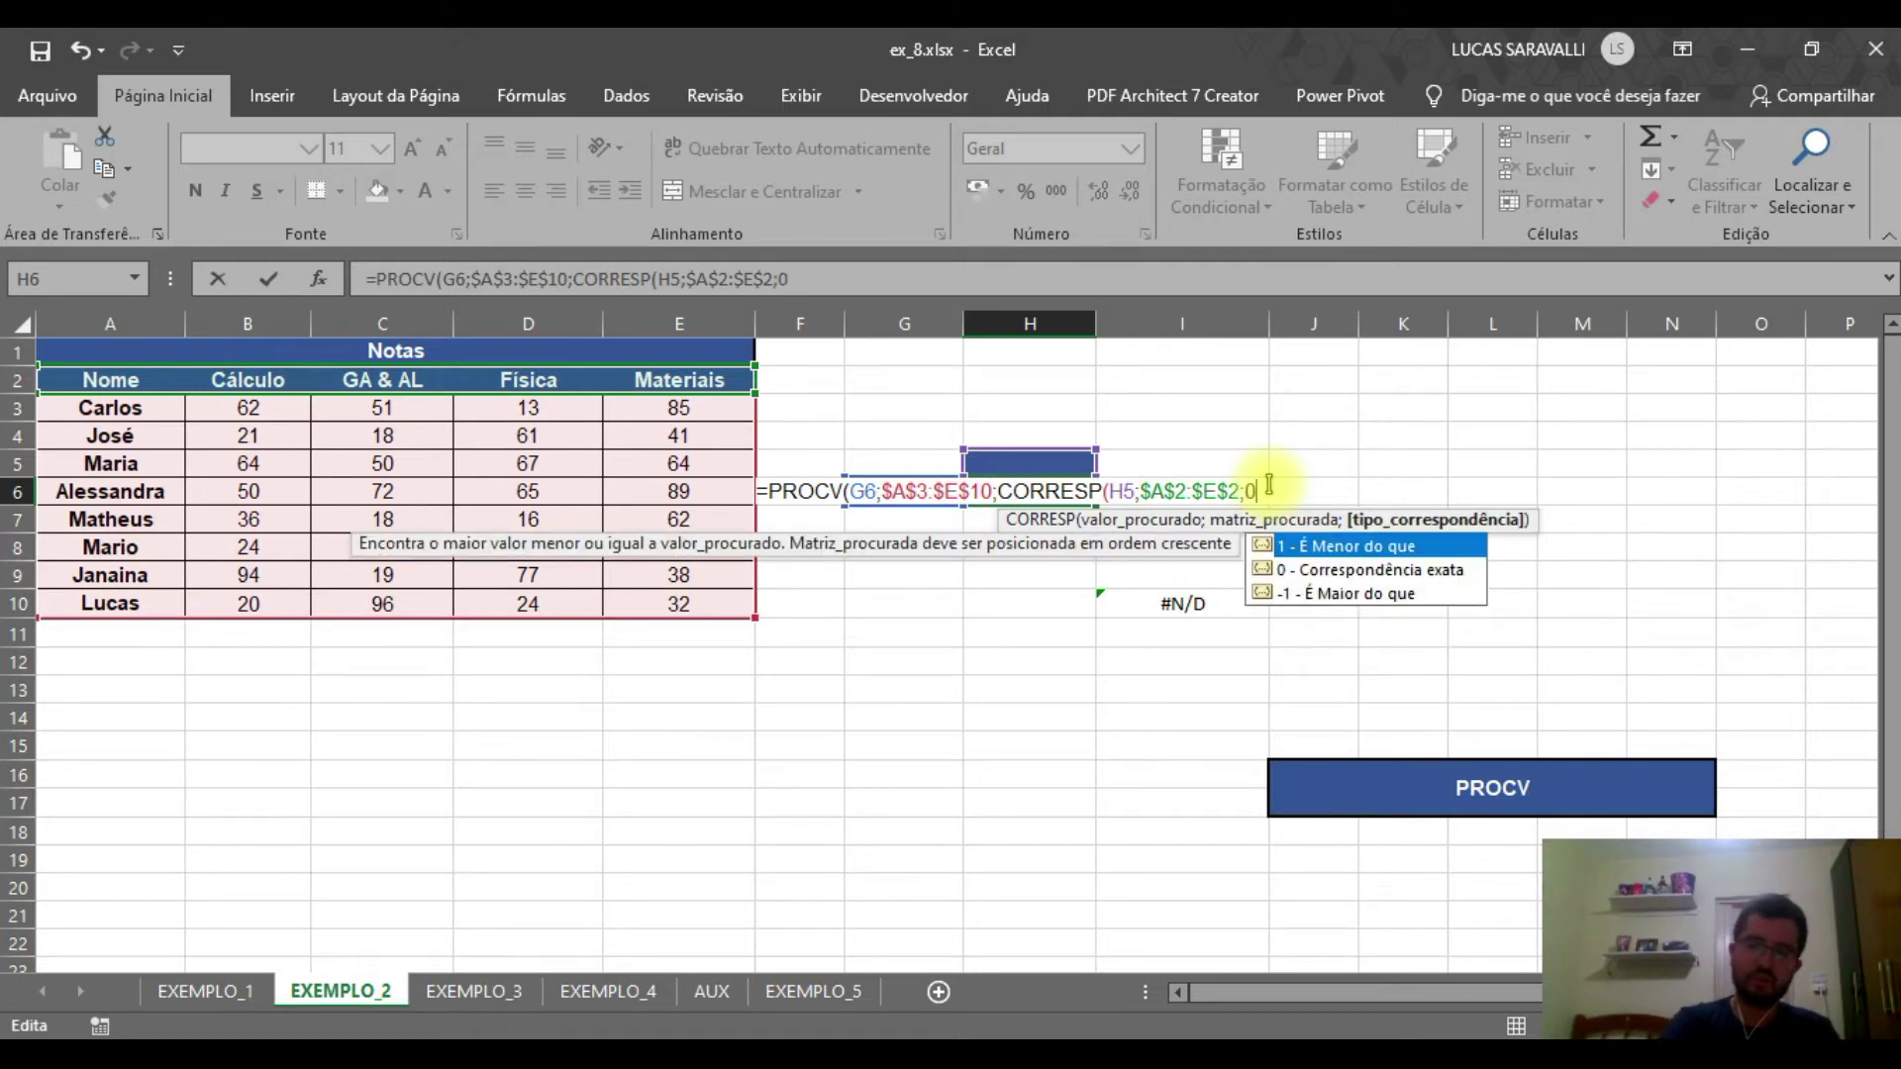
type(")")
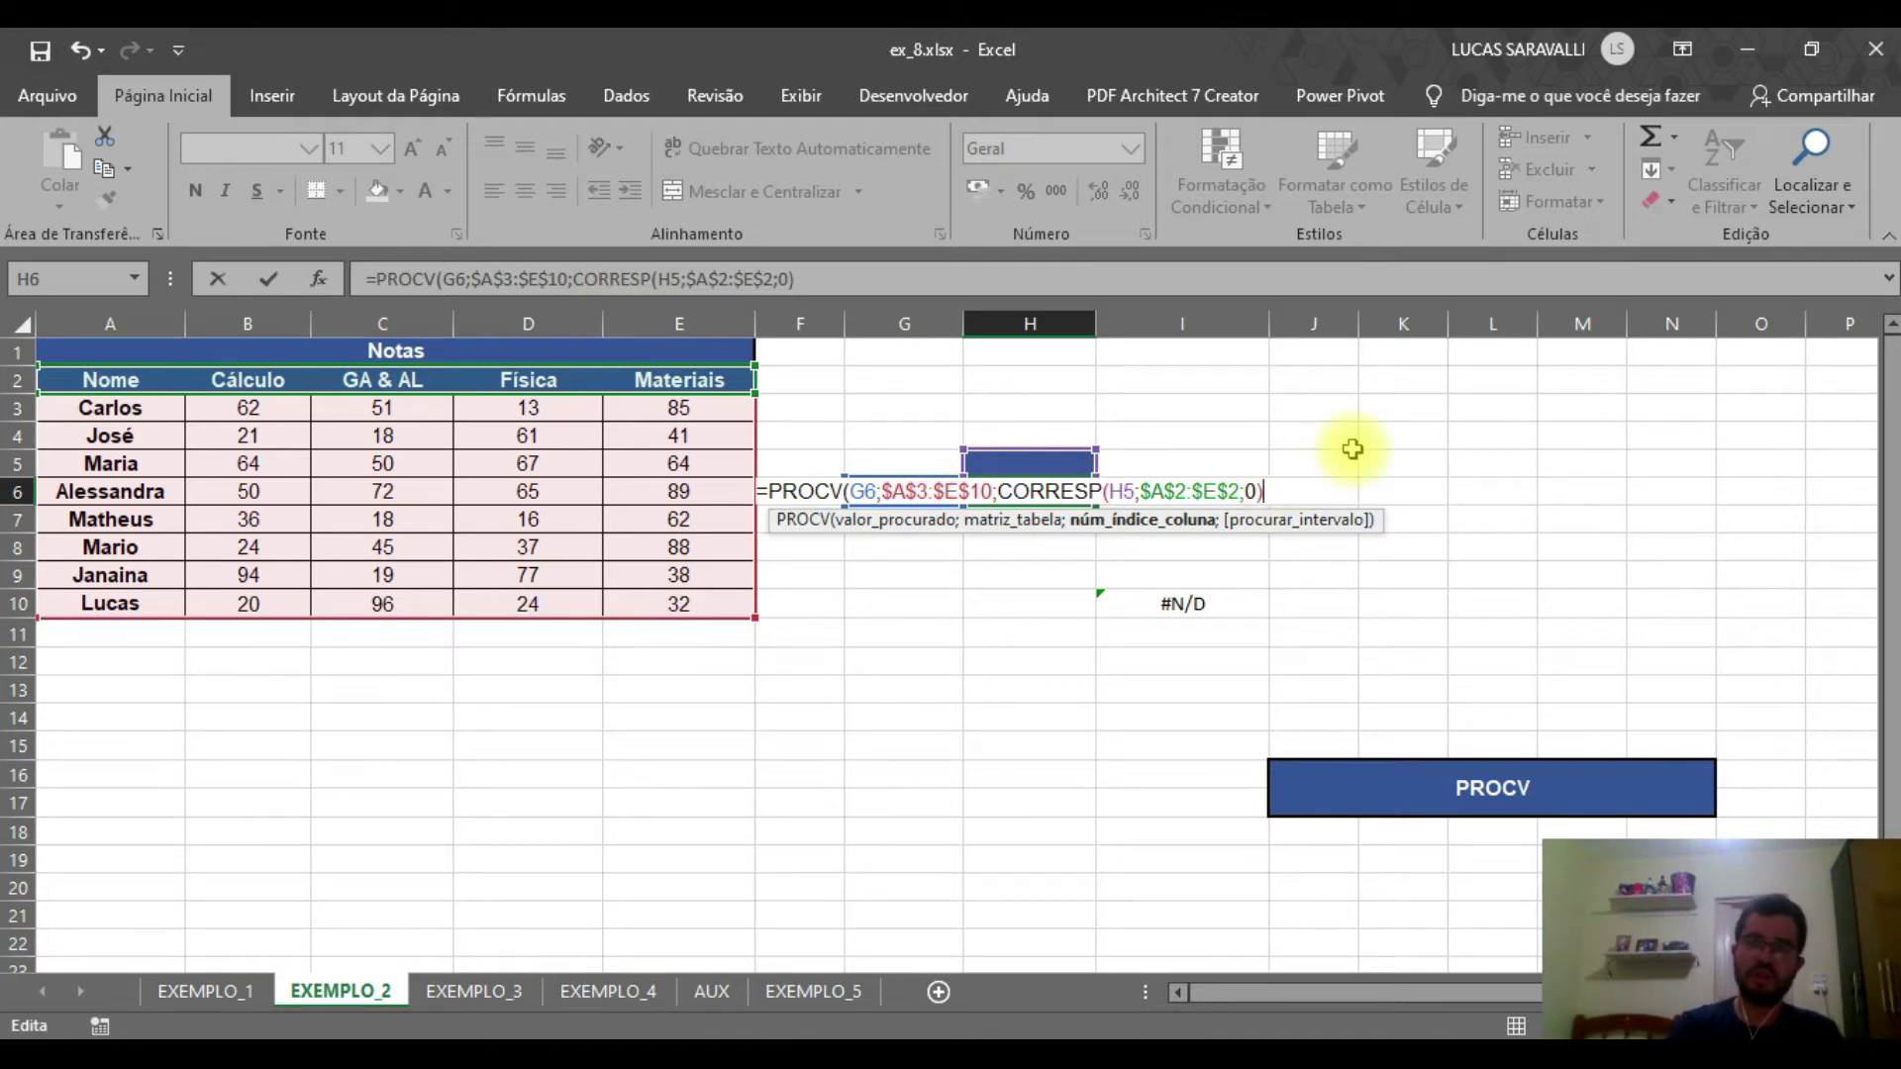
type(";")
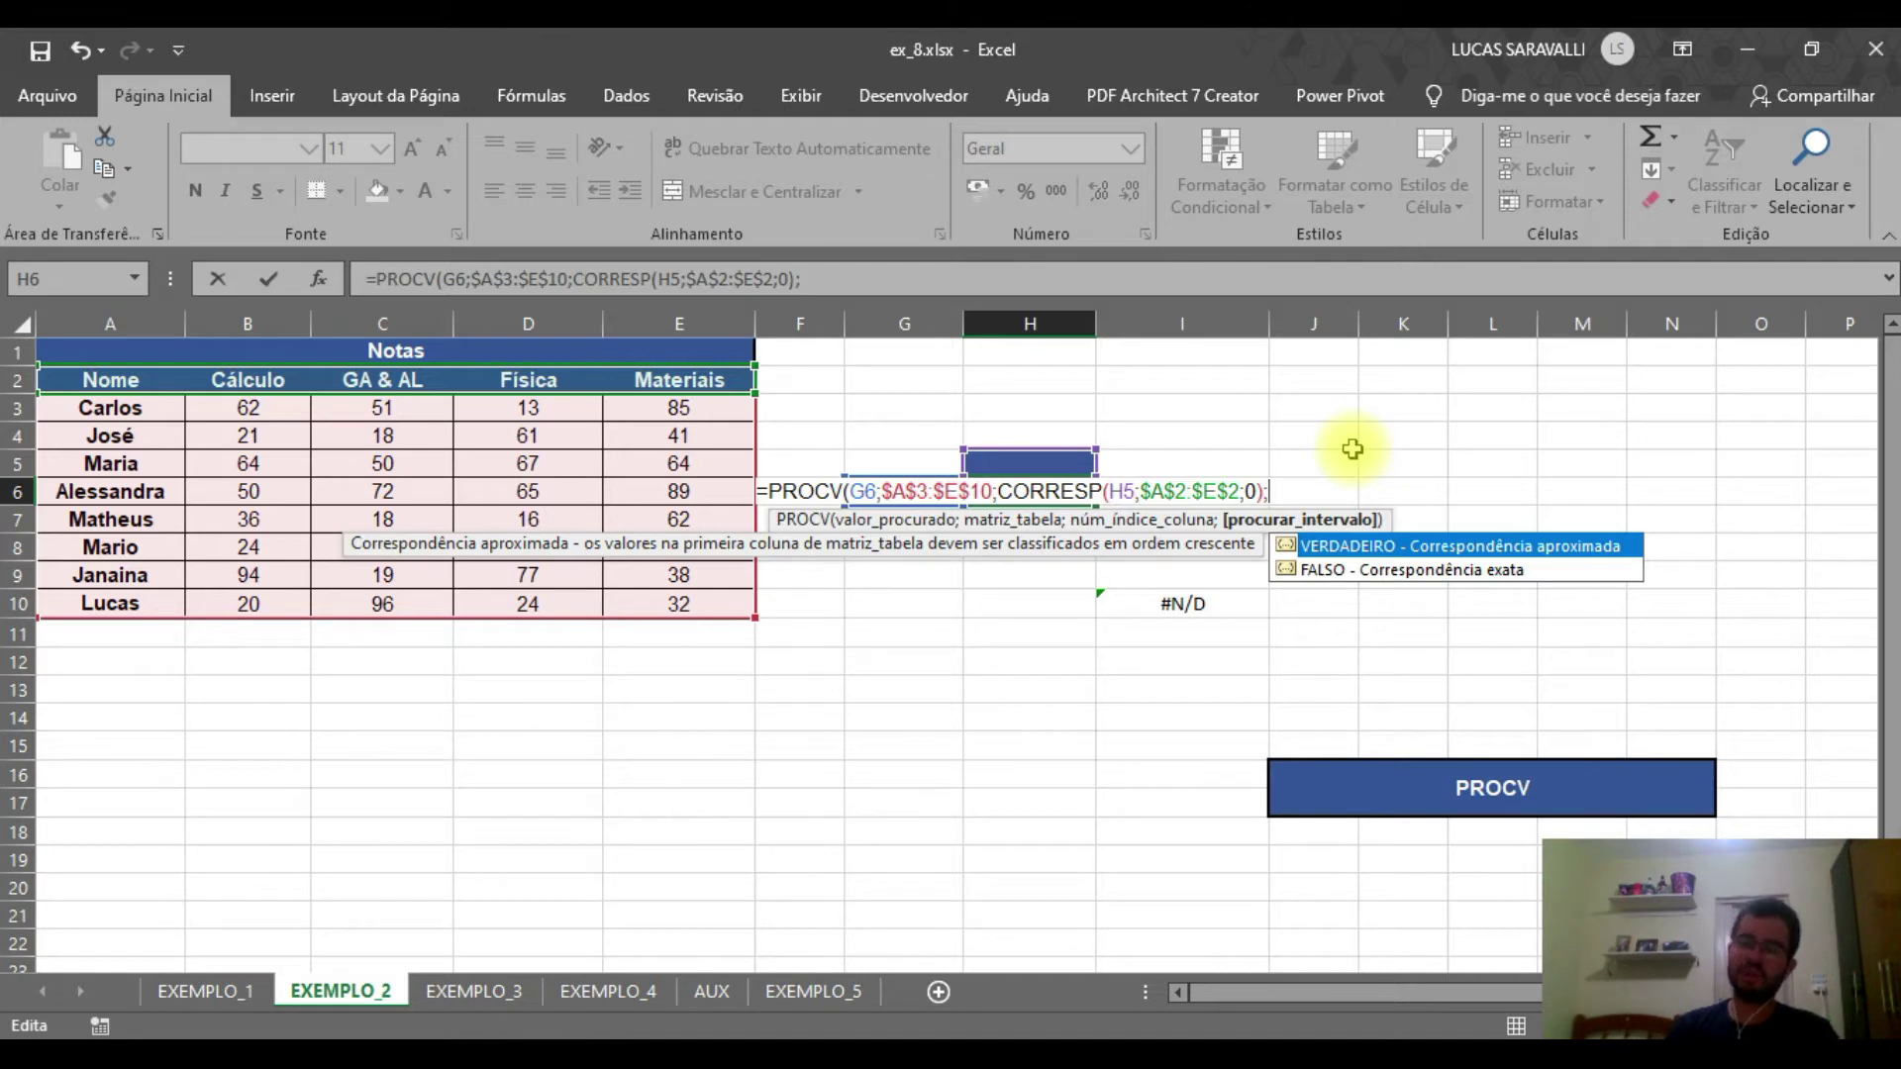
type("0)")
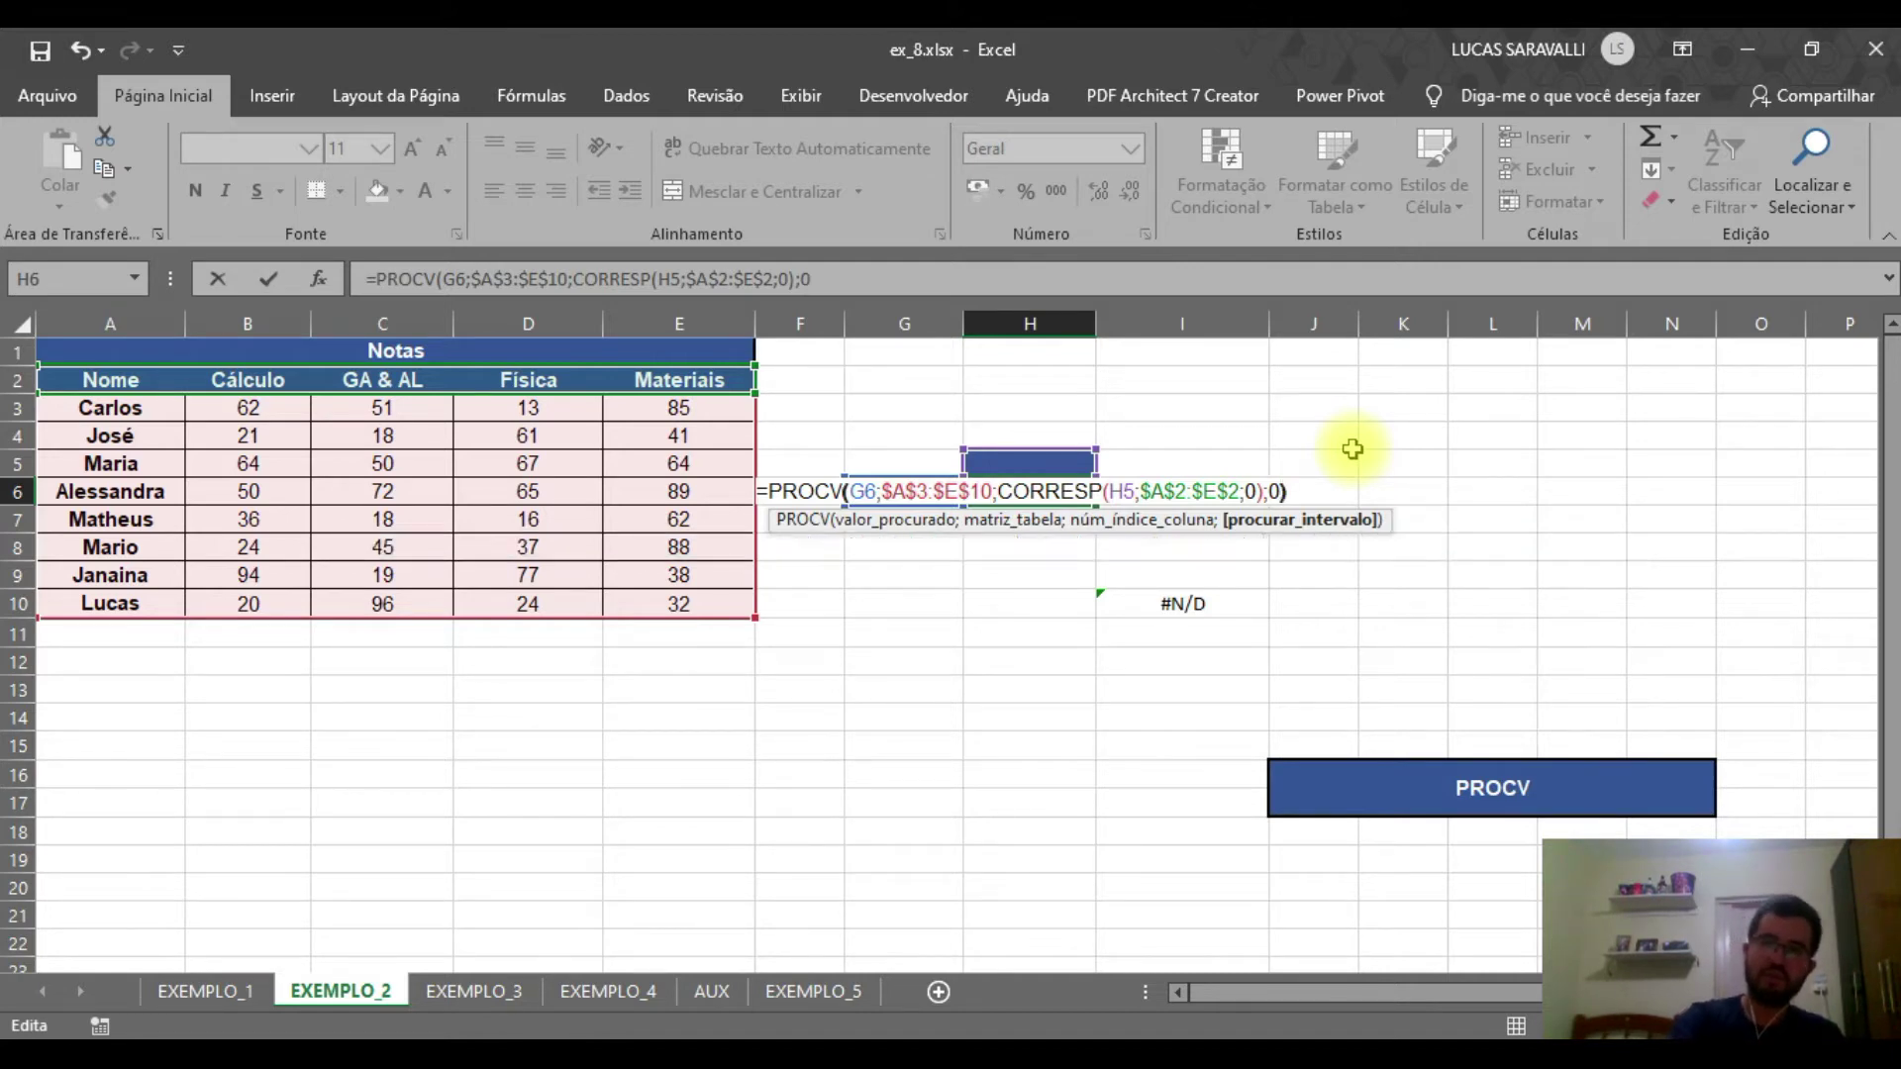
key("Return")
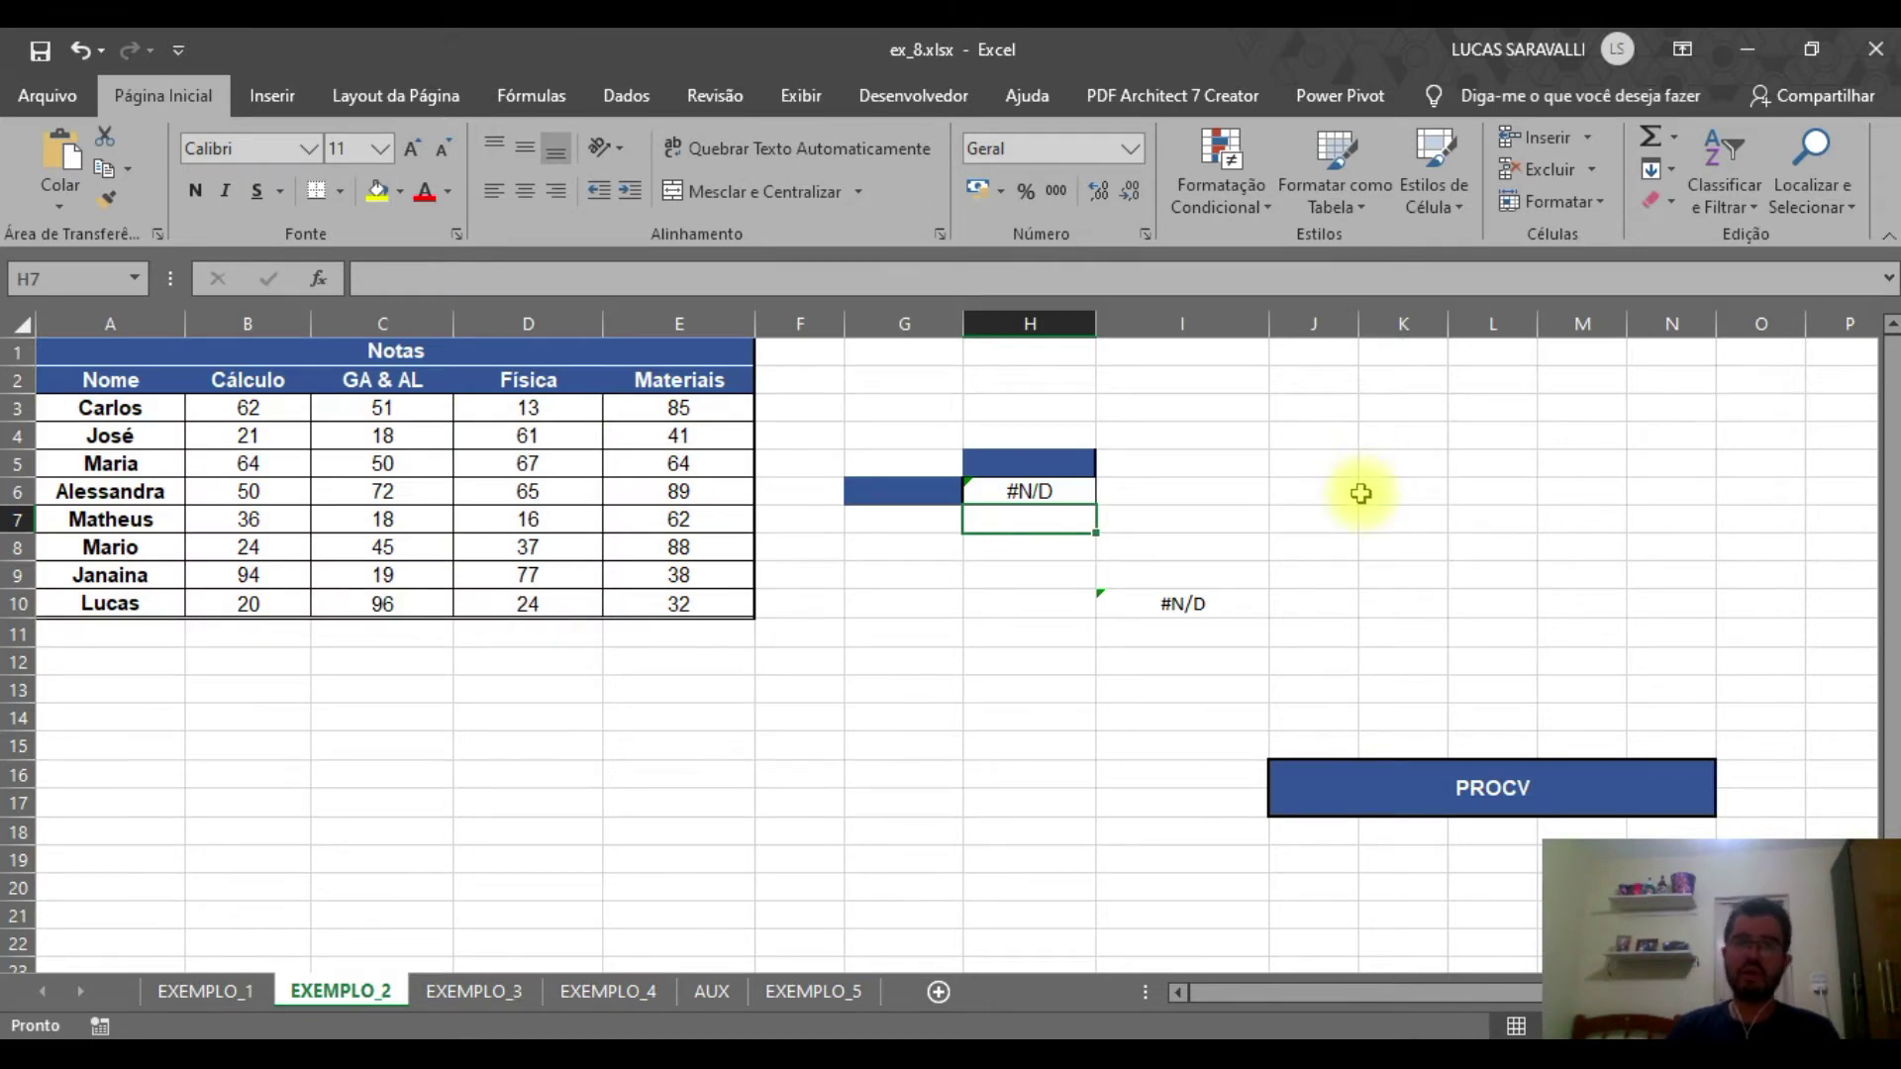
Test the formula with the student name from A4 in G6 and Cálculo in H5, comparing the result with the grades table
left_click(922, 499)
type("jOS")
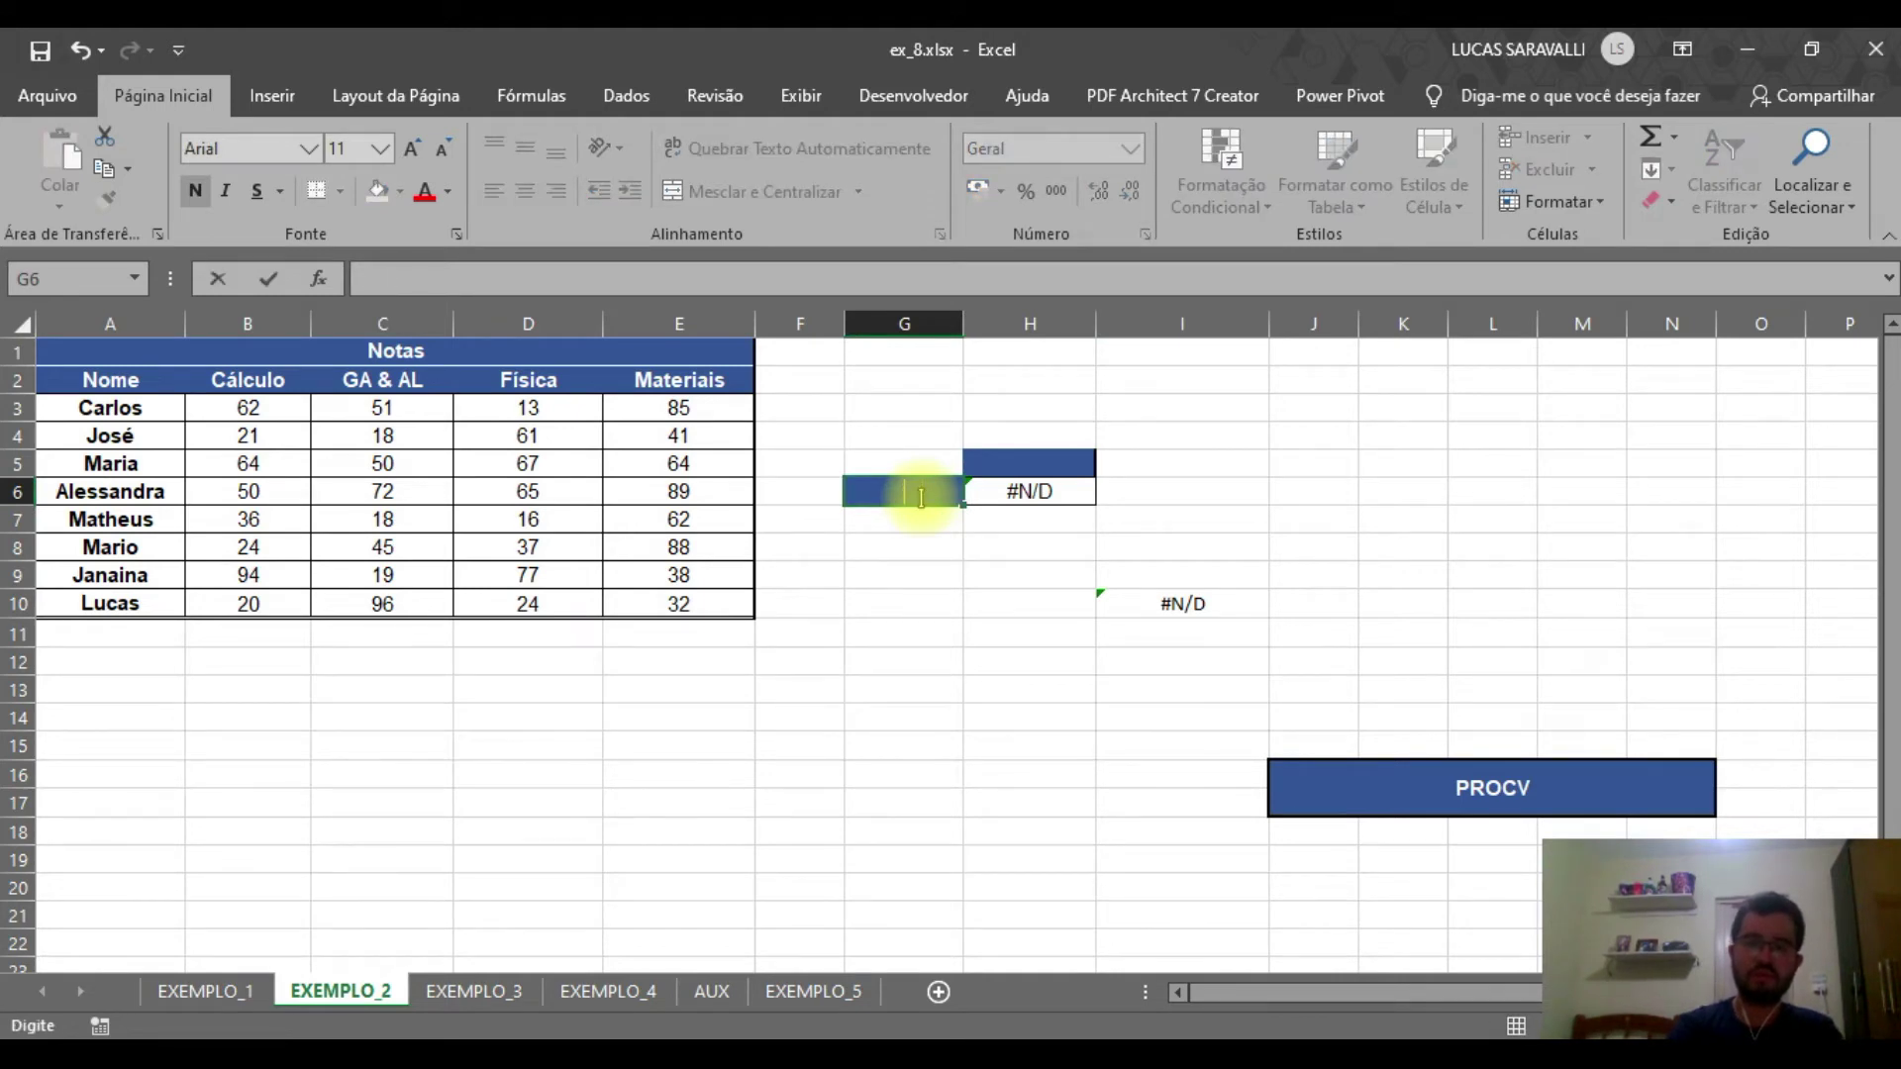
type("é")
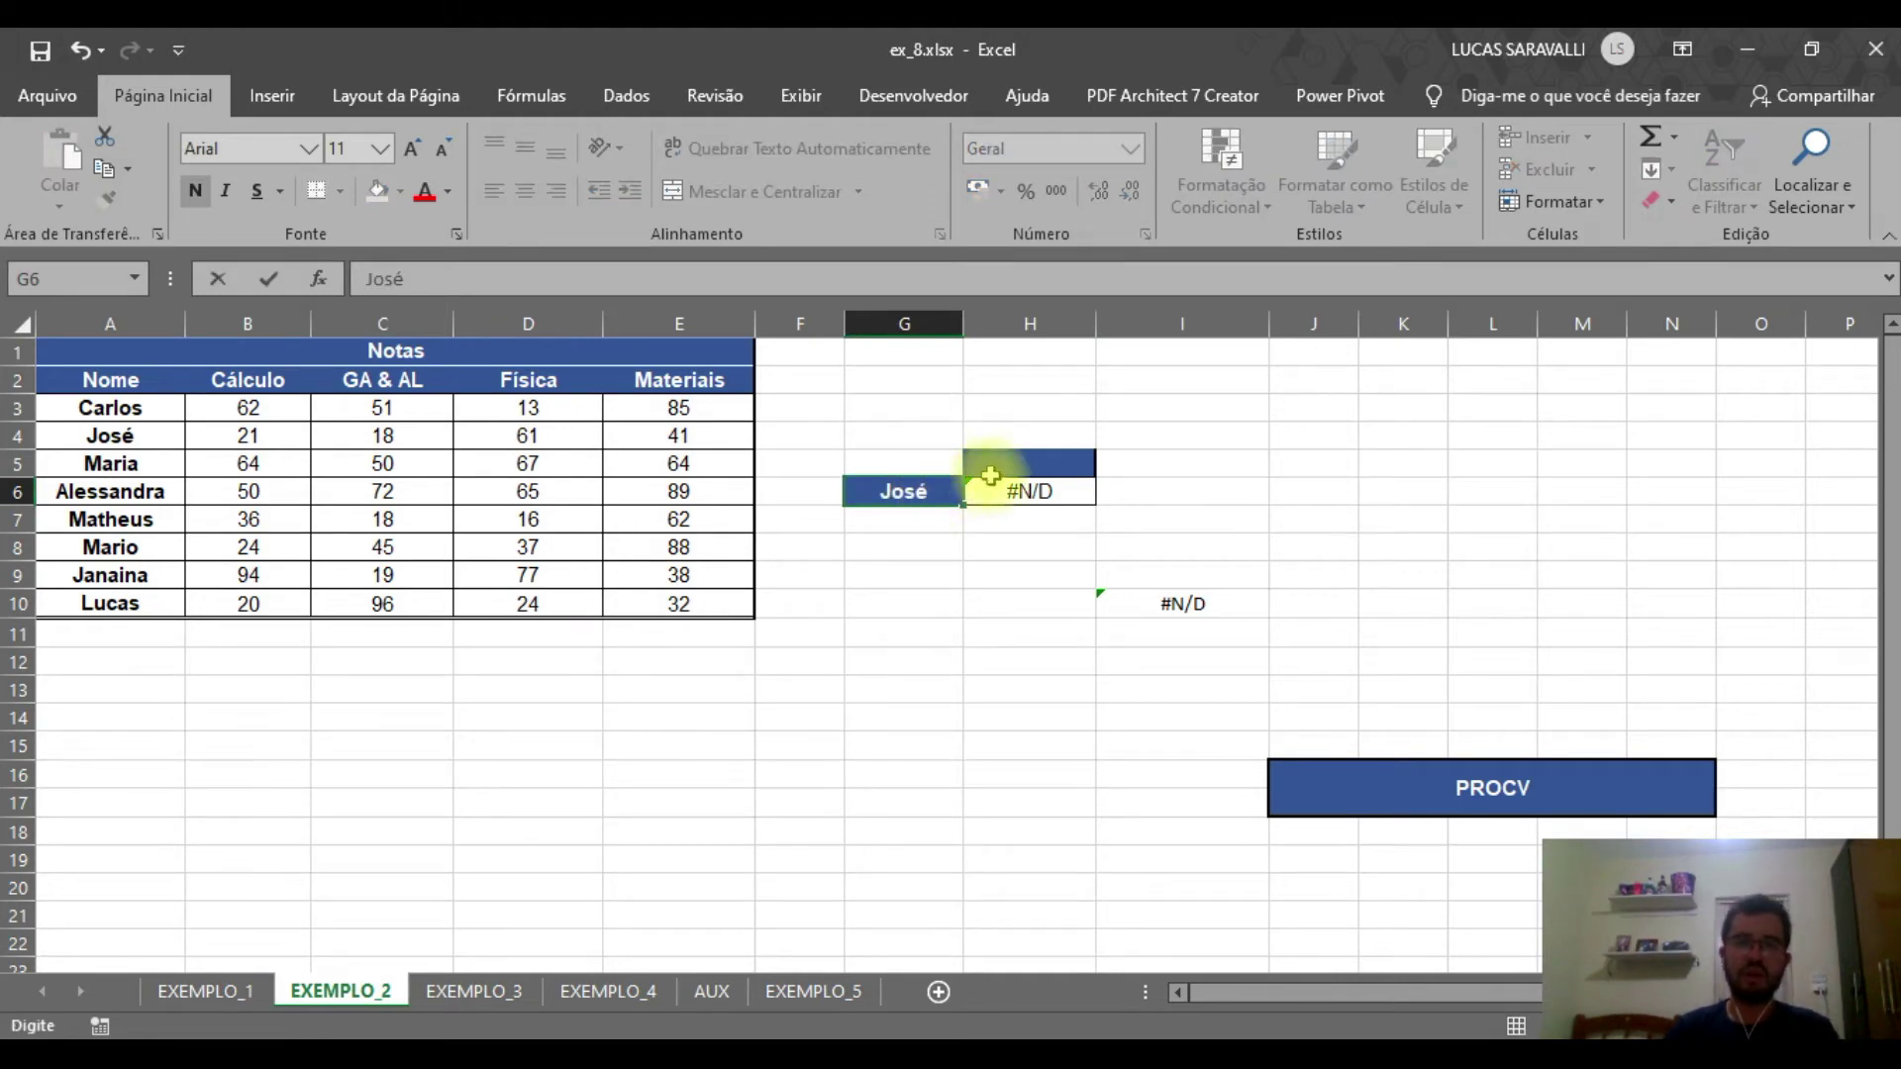
left_click(1040, 455)
type("C")
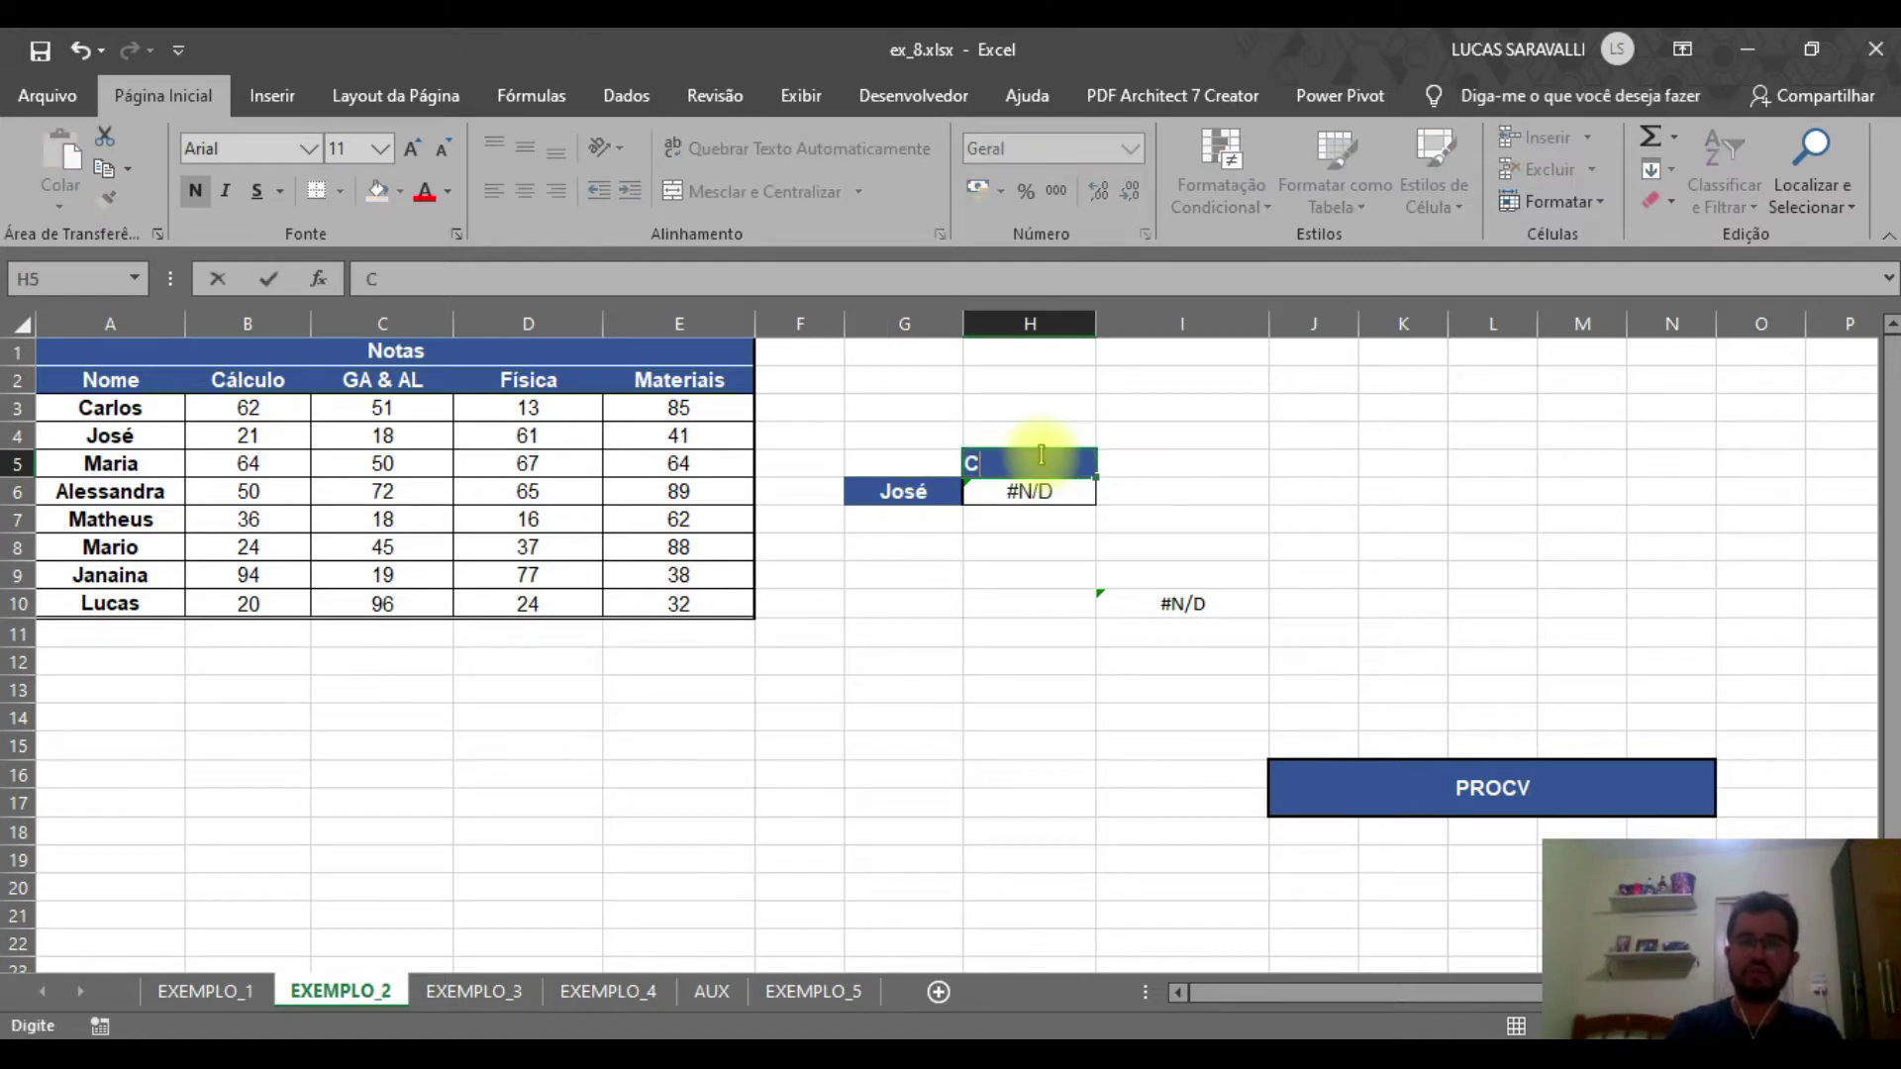
key("Return")
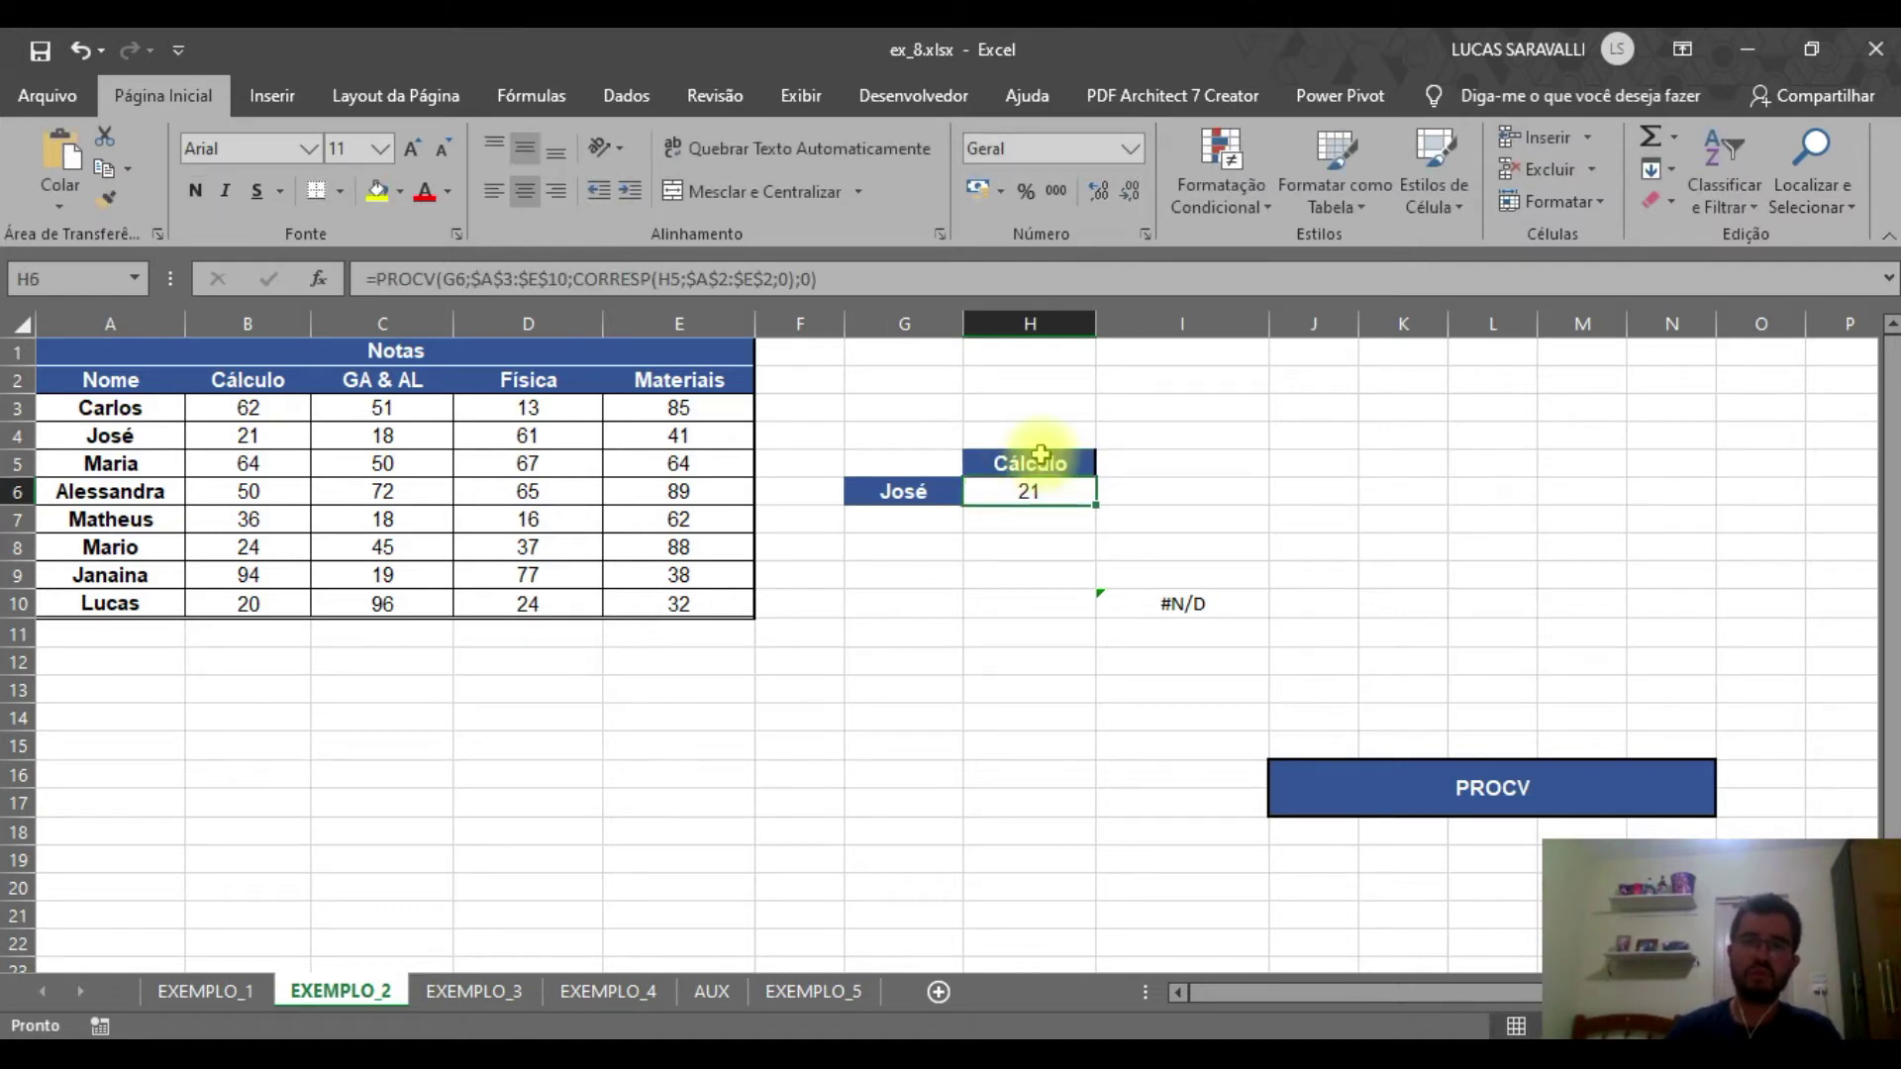
left_click(114, 432)
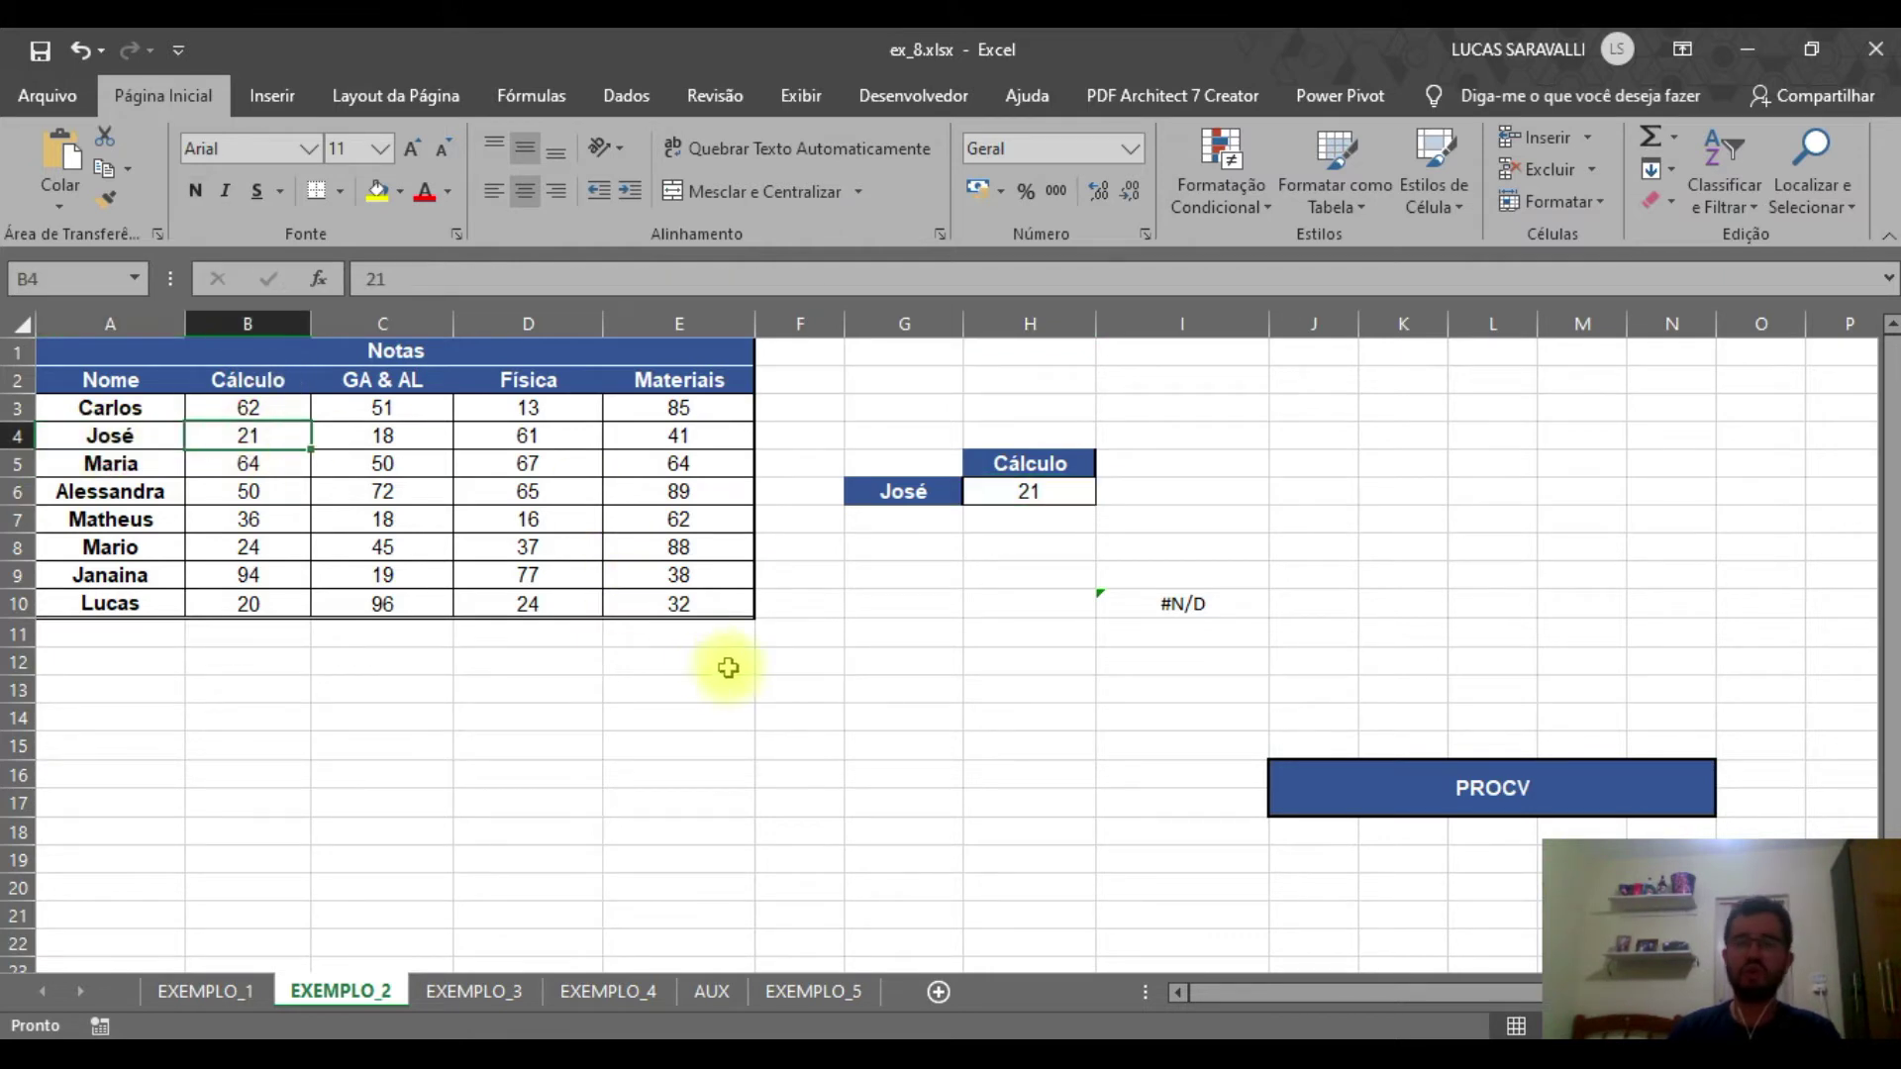
Enter the student name from A7 in G6 and Materiais in H5, and check the result against cell E7
left_click(904, 492)
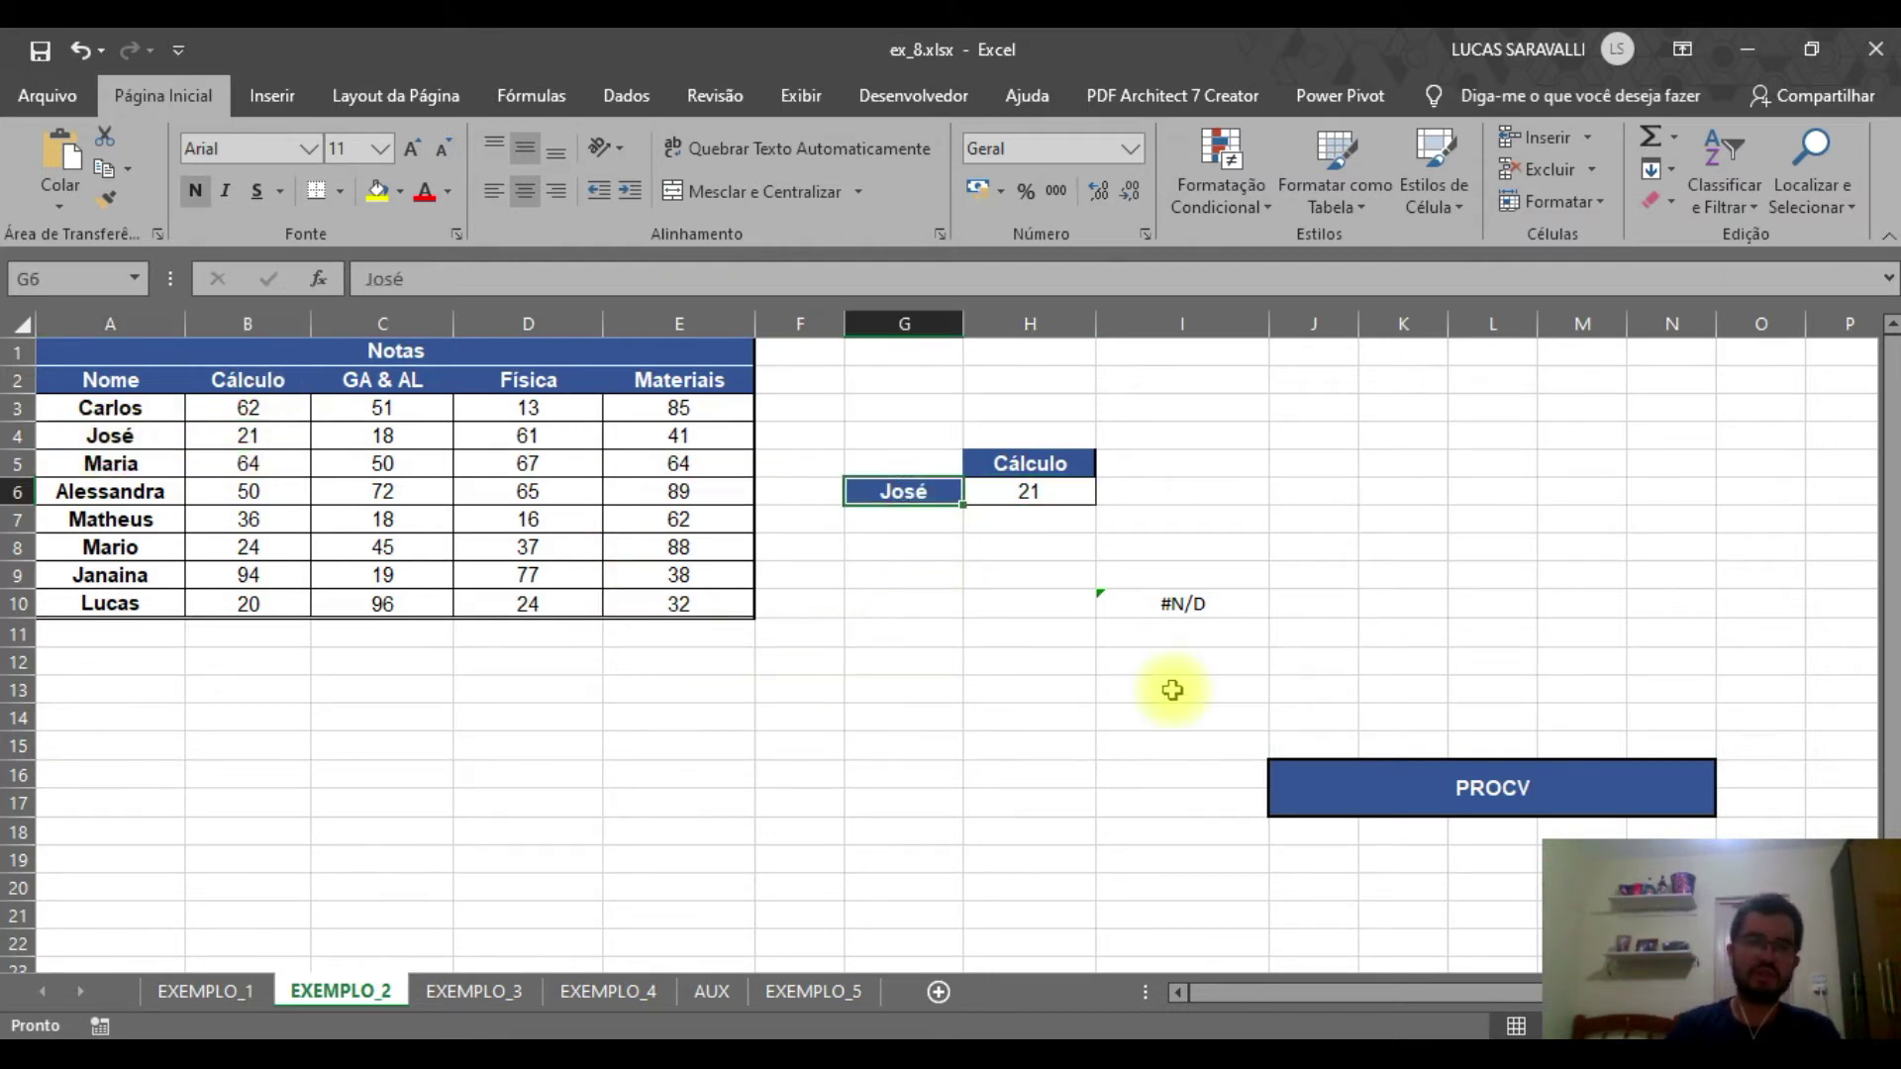
type("Matheus")
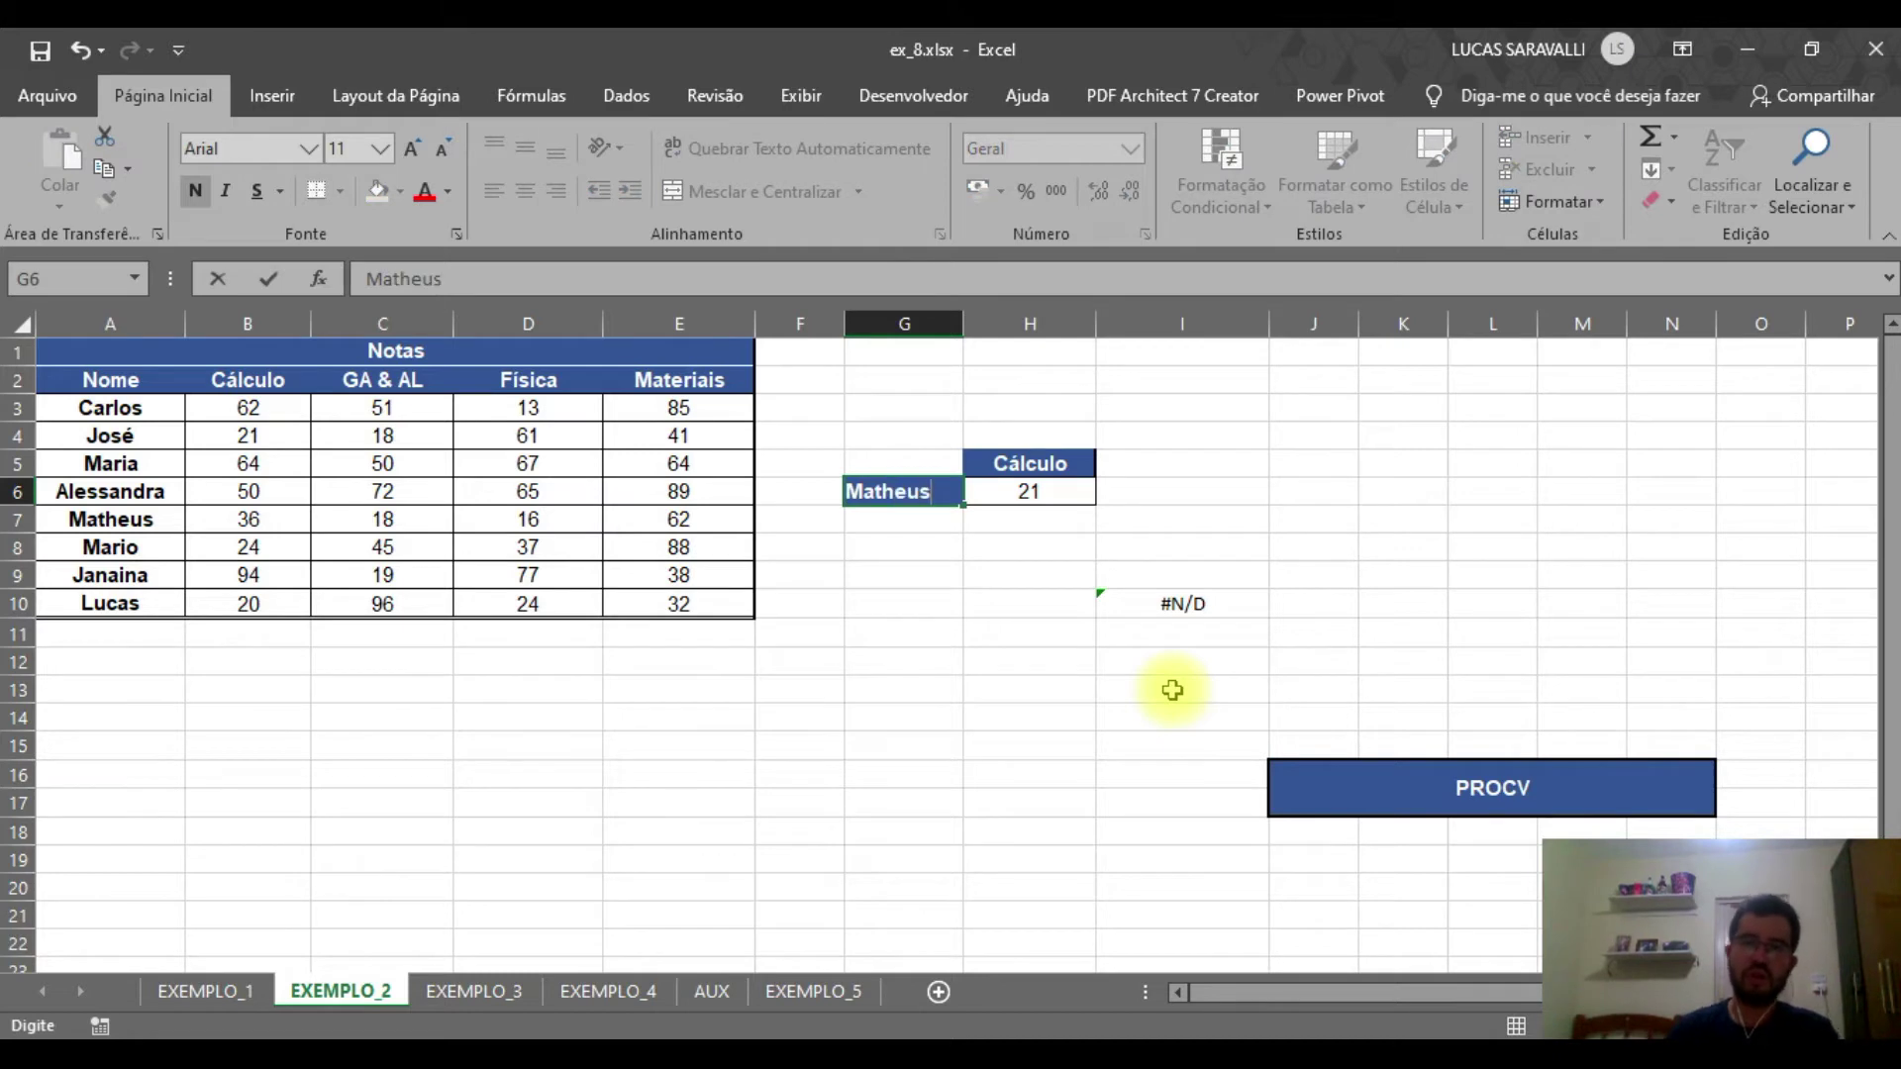
left_click(1064, 465)
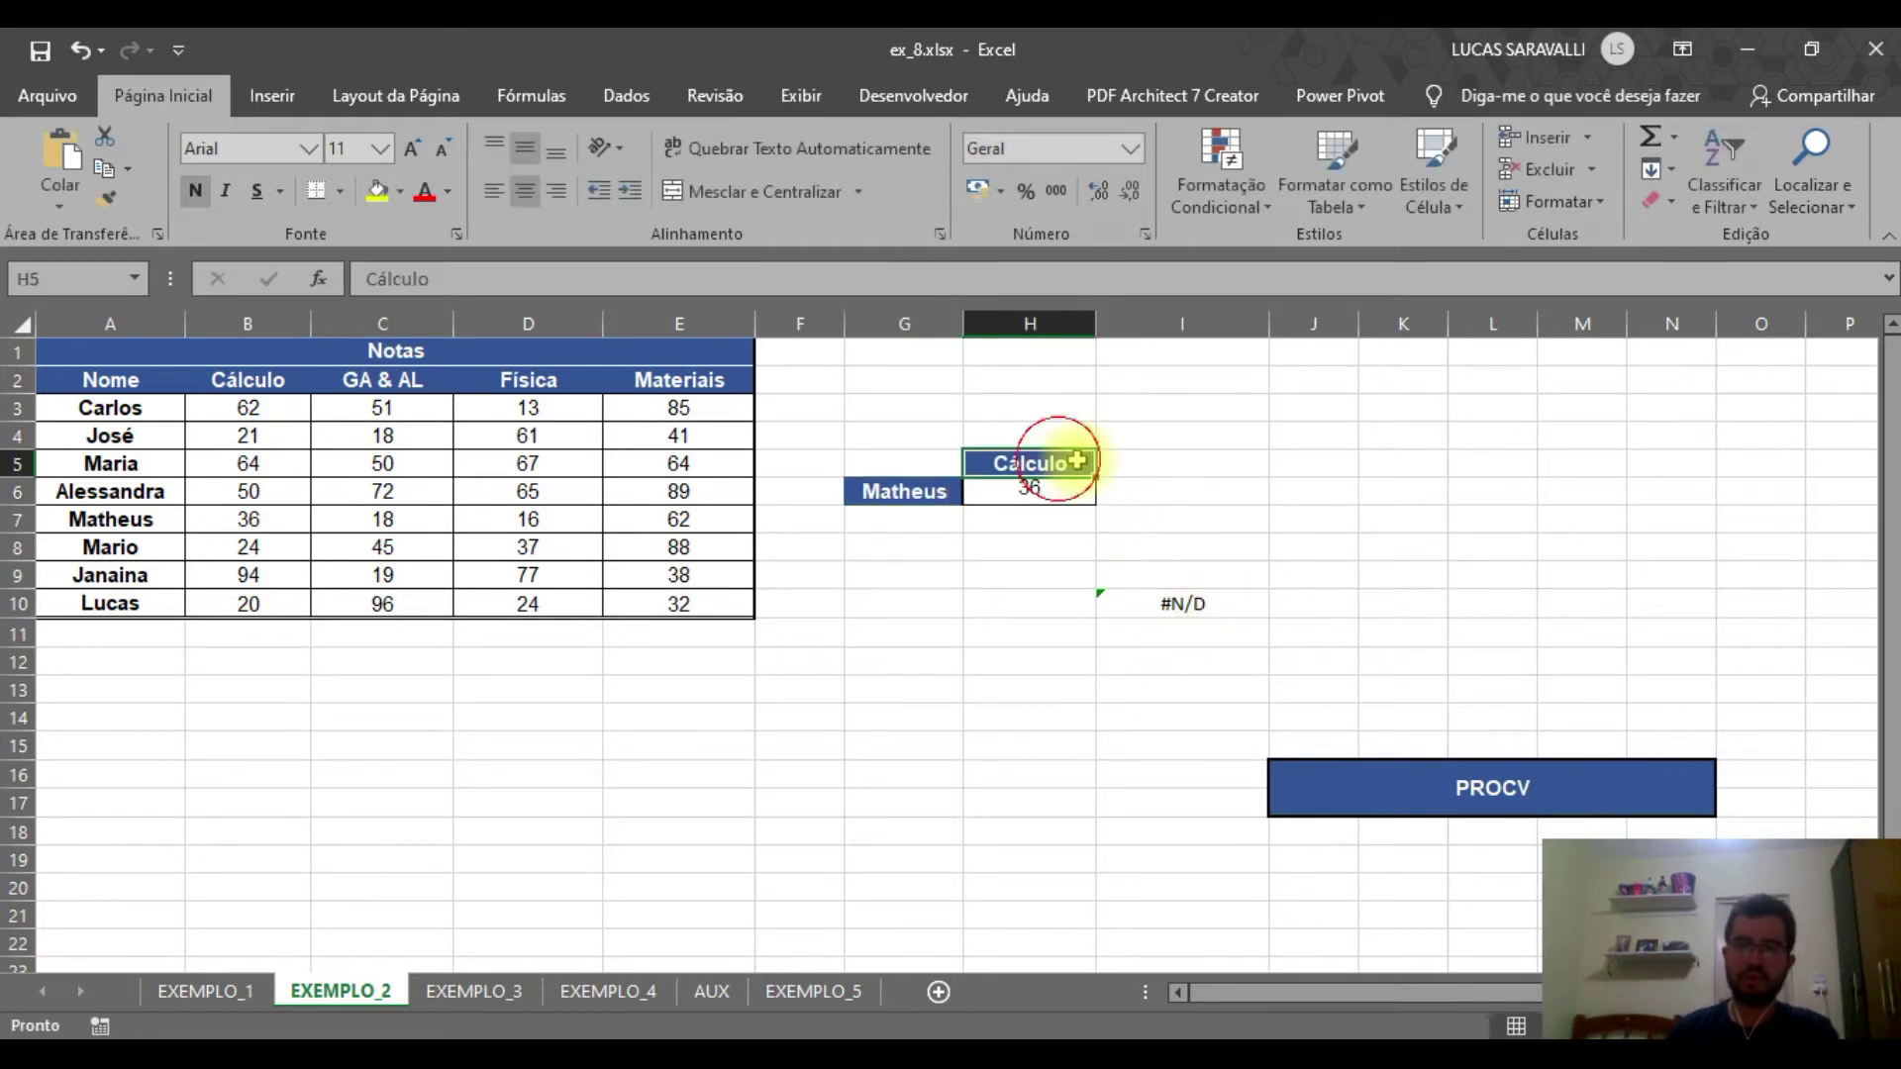
type("Materi")
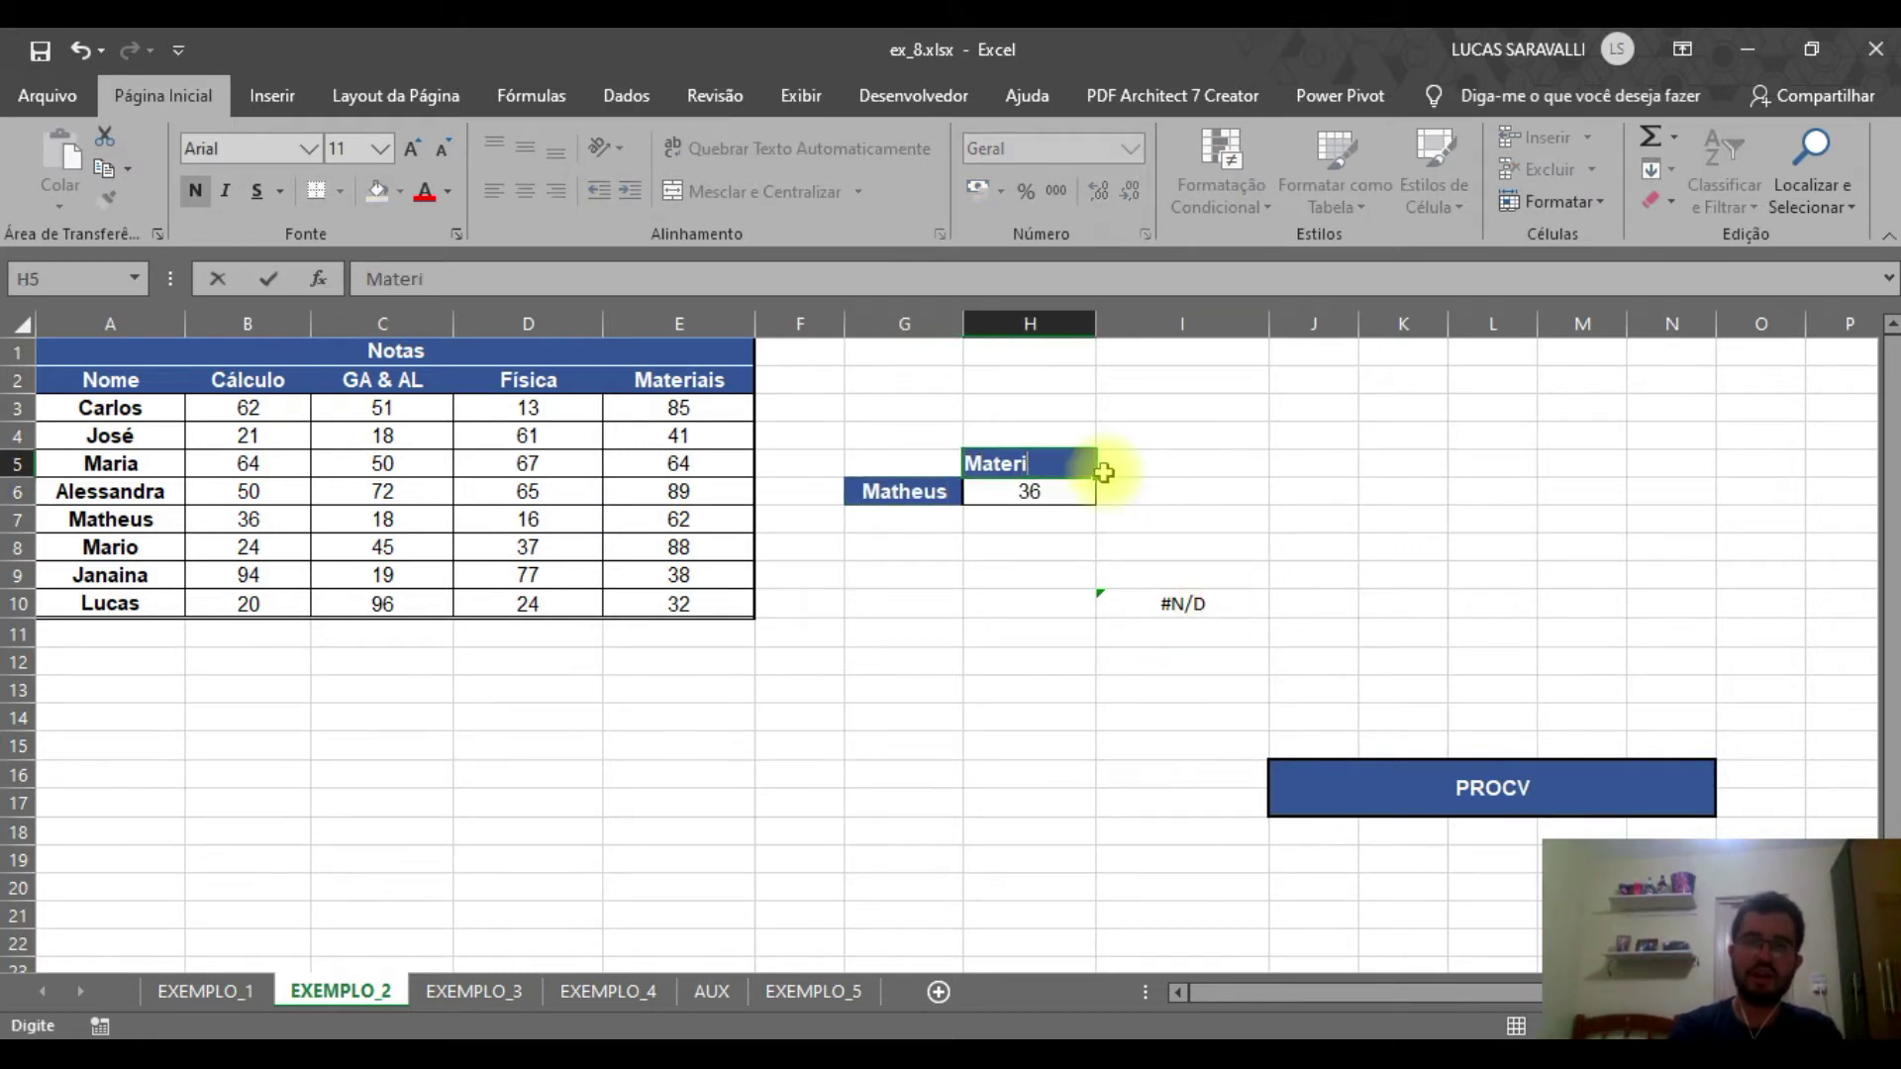
type("ais")
left_click(1645, 598)
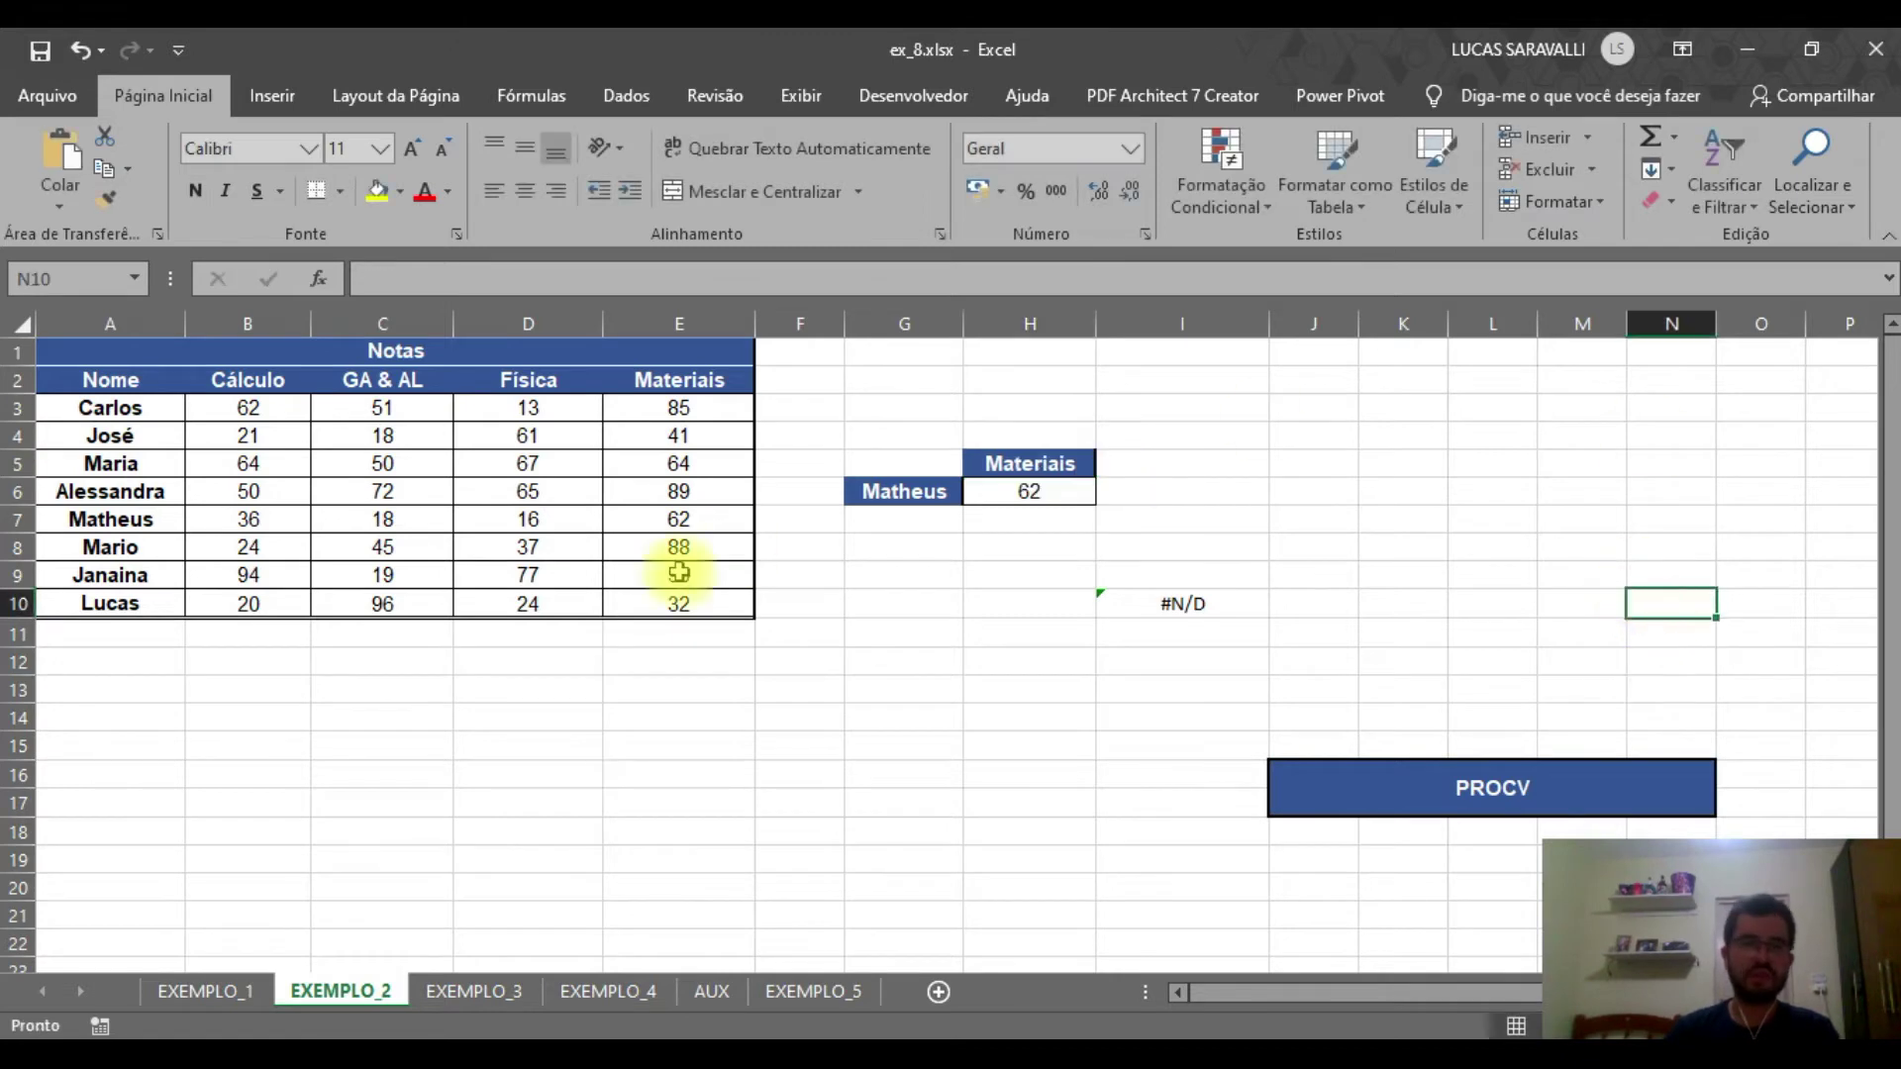
left_click(679, 519)
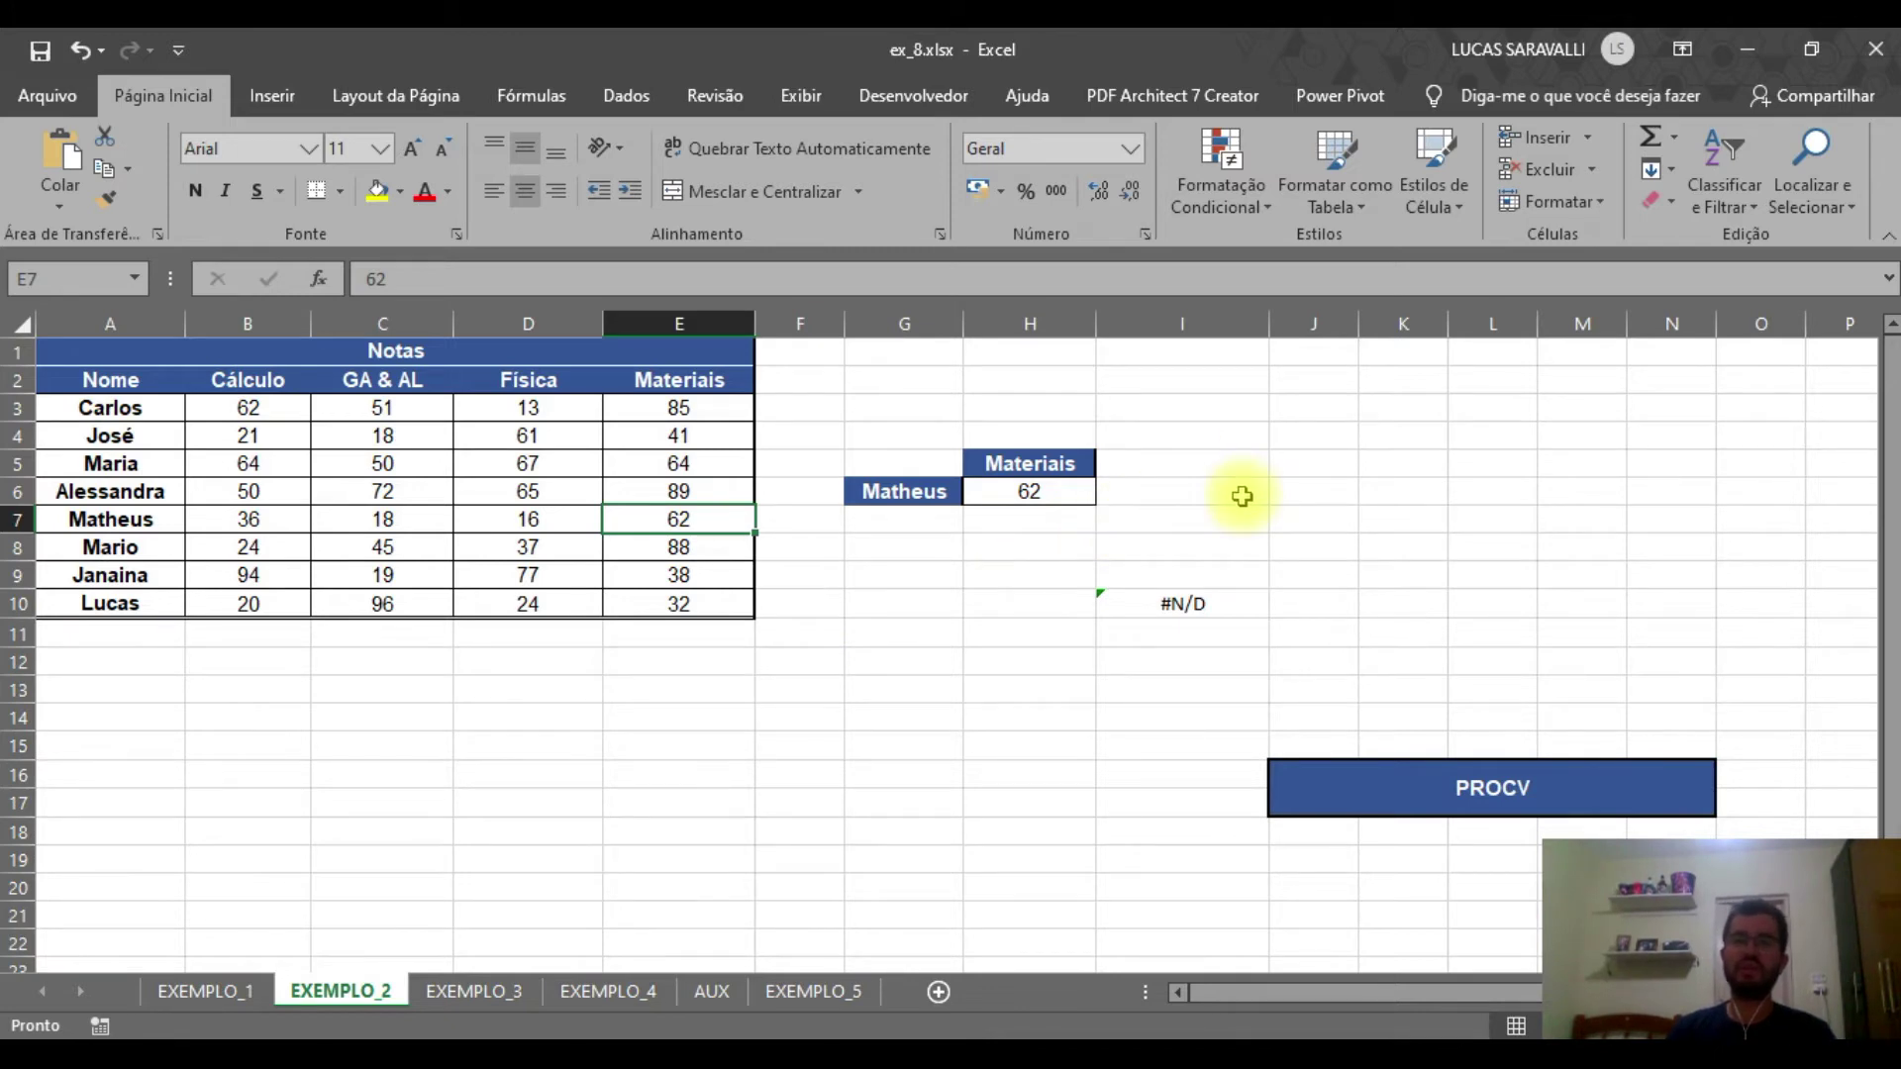
Switch to the EXEMPLO_3 sheet and examine the existing PROCV and CORRESP formula in cell H6
left_click(495, 995)
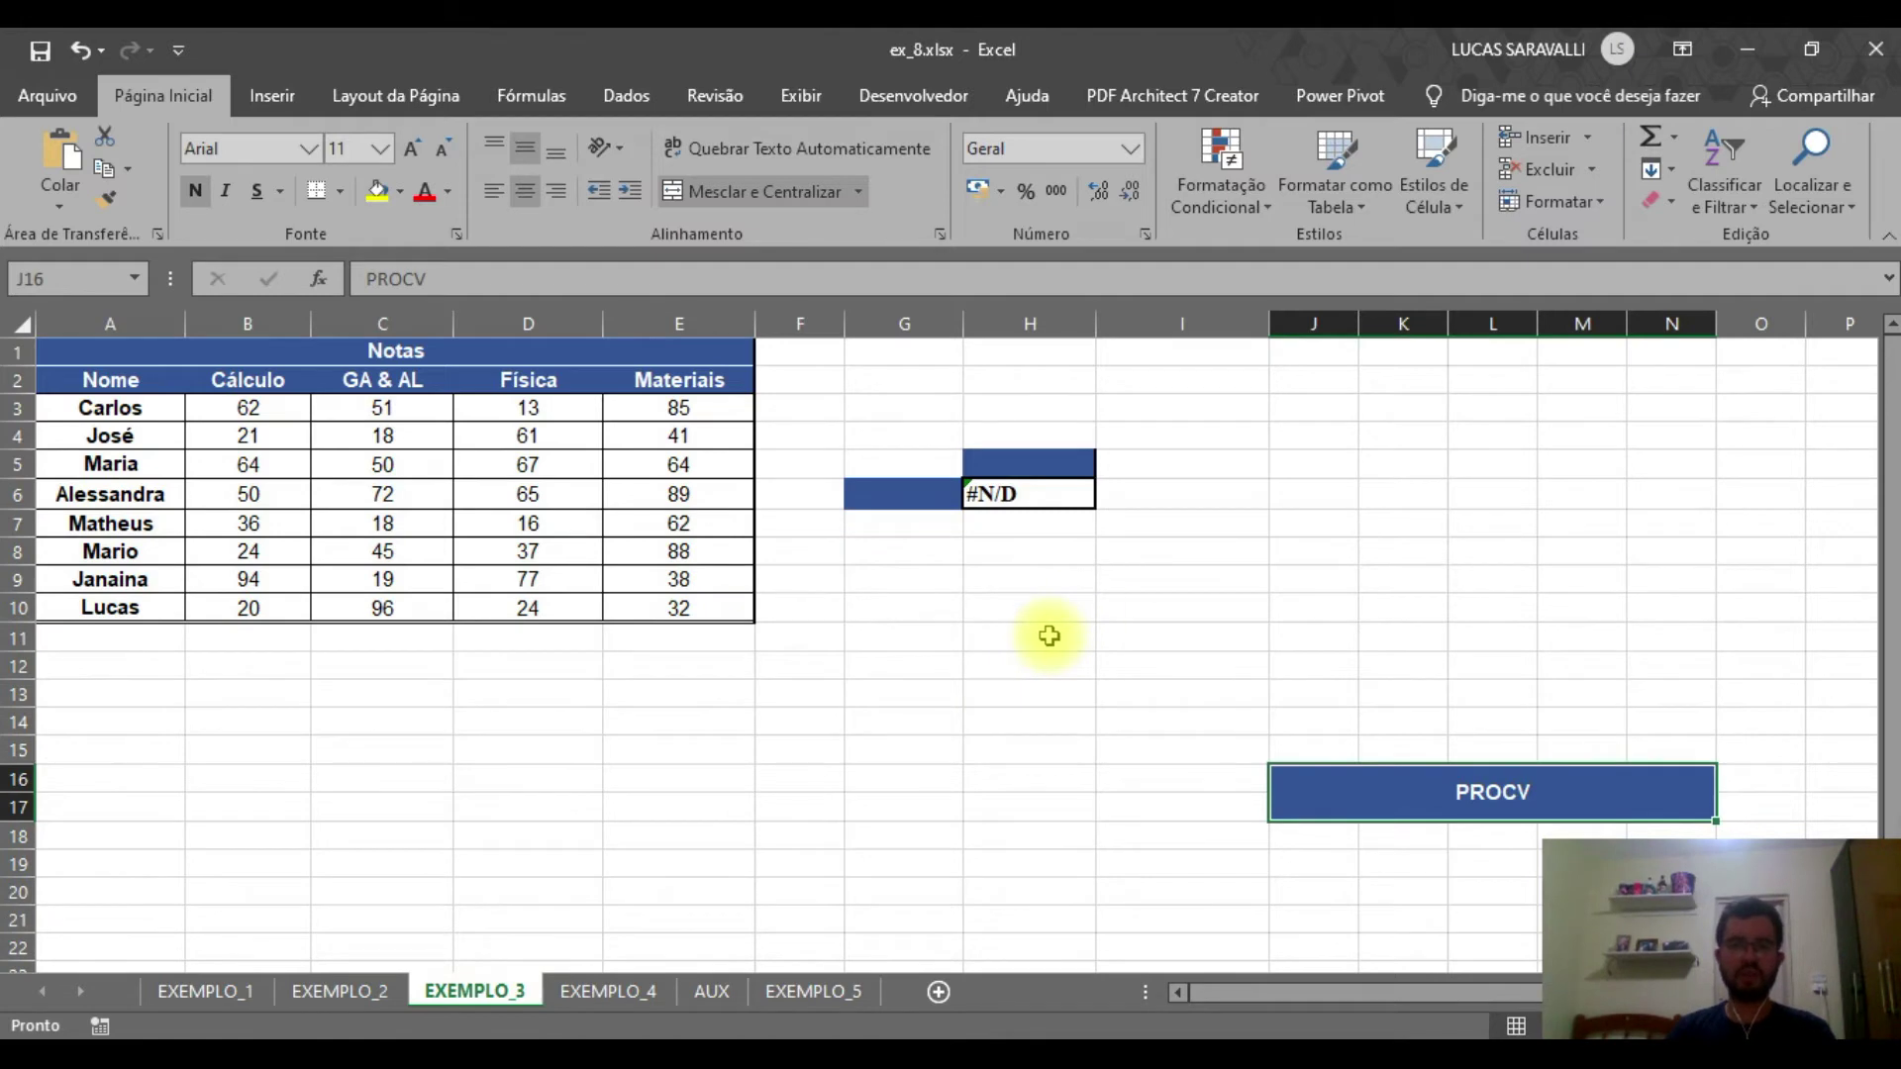
left_click(1016, 495)
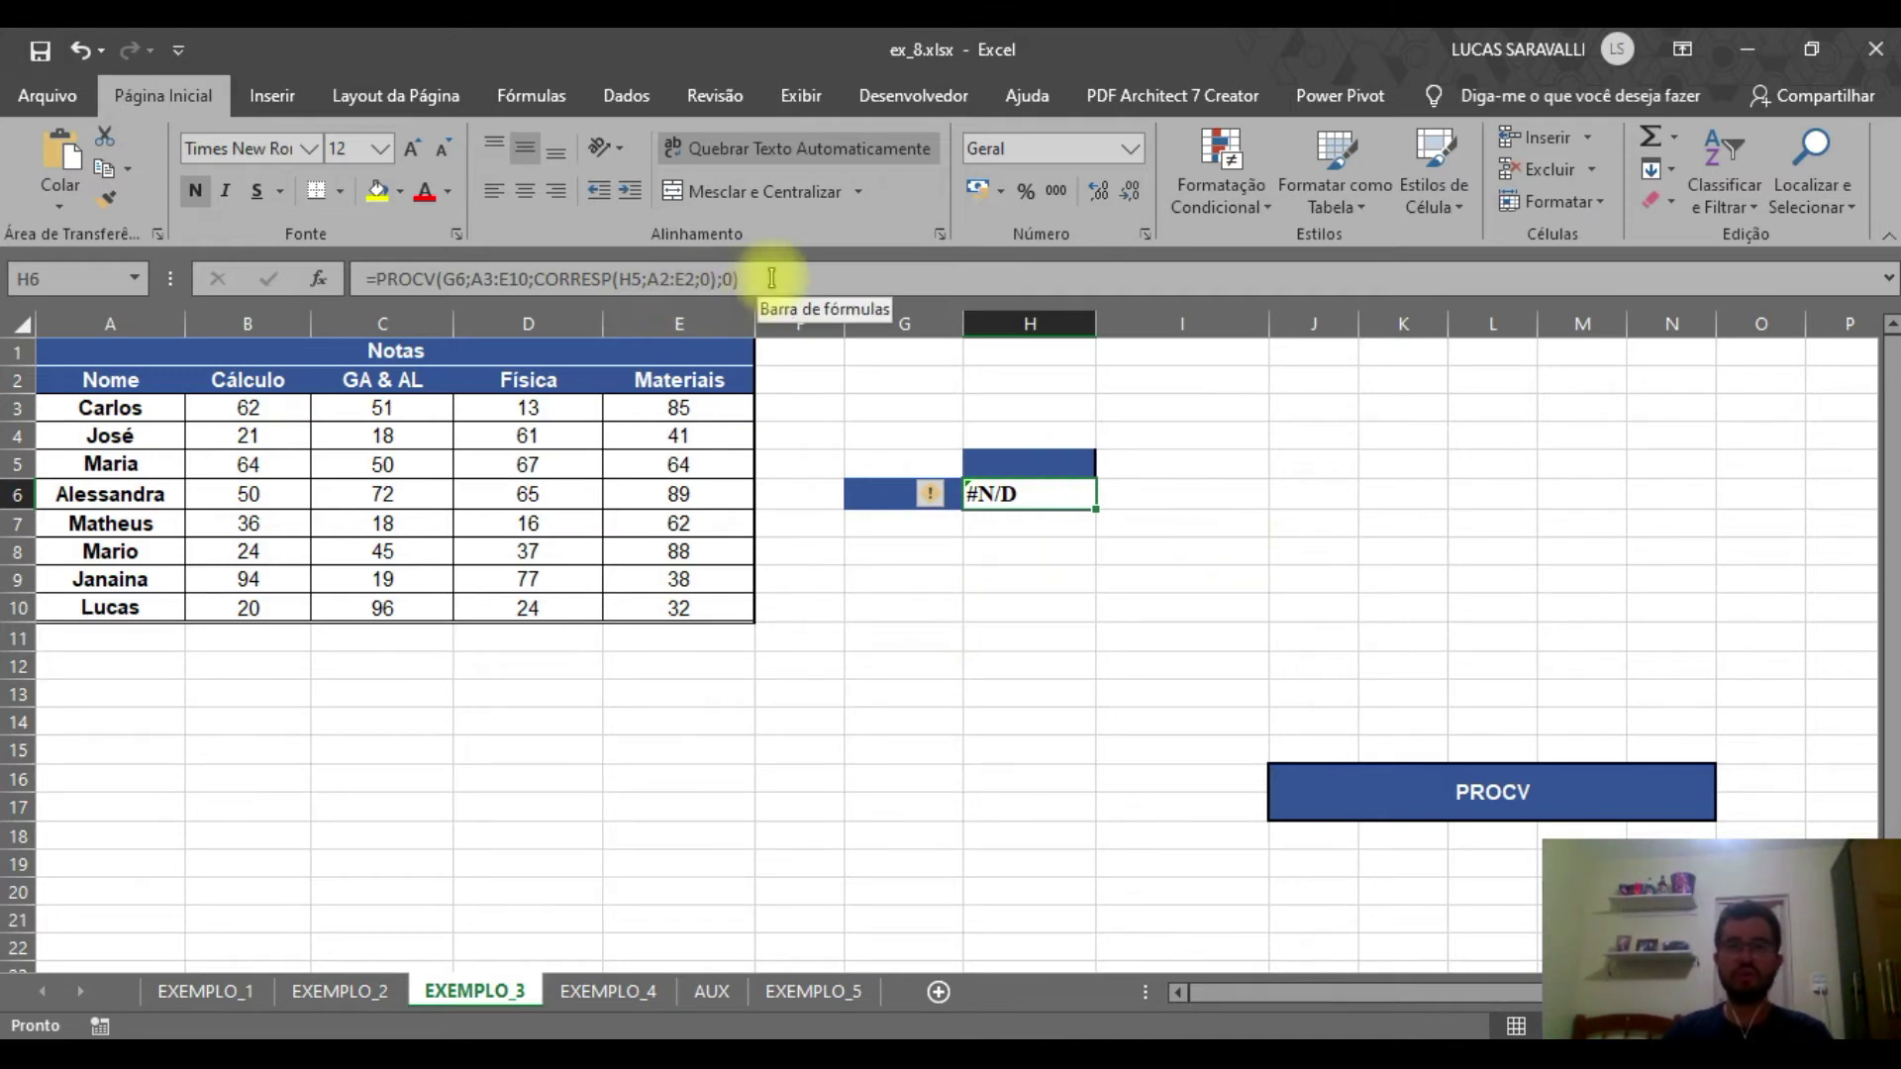
left_click_drag(774, 276, 376, 292)
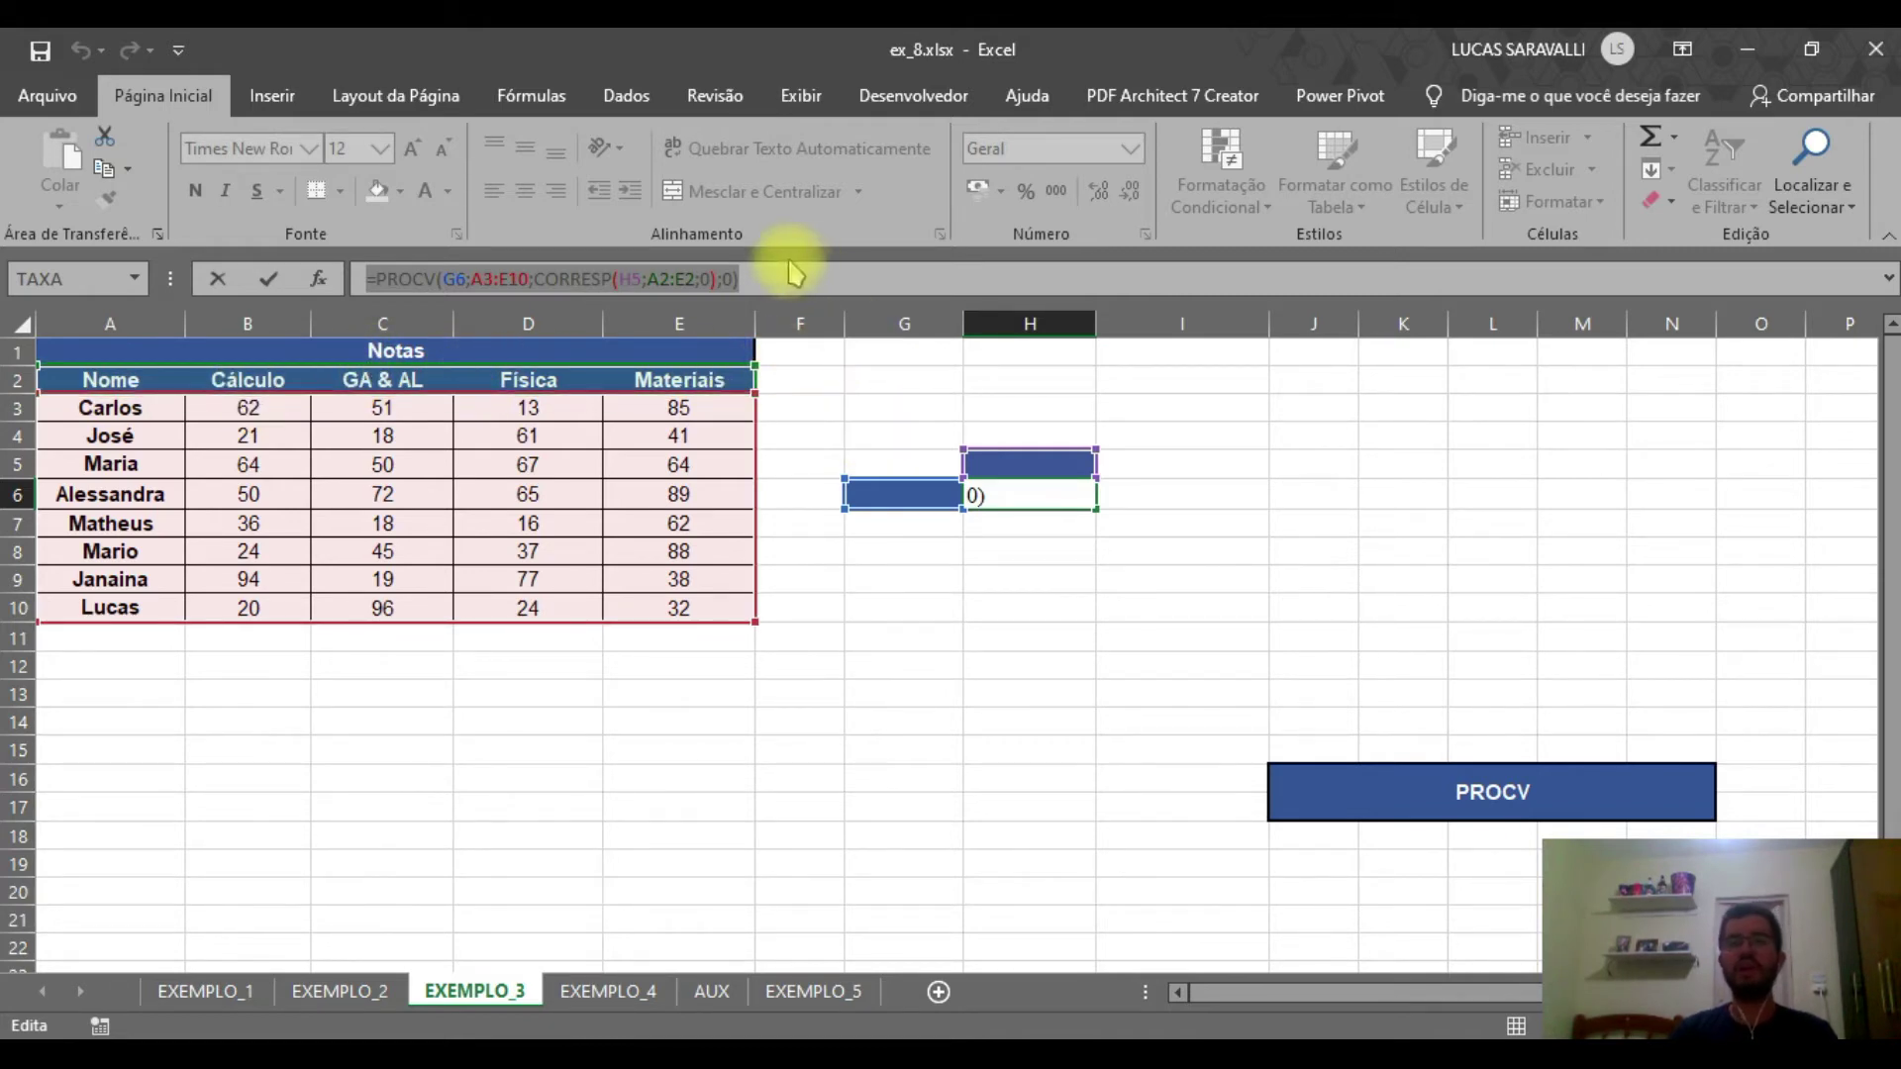
type("=")
left_click(1060, 551)
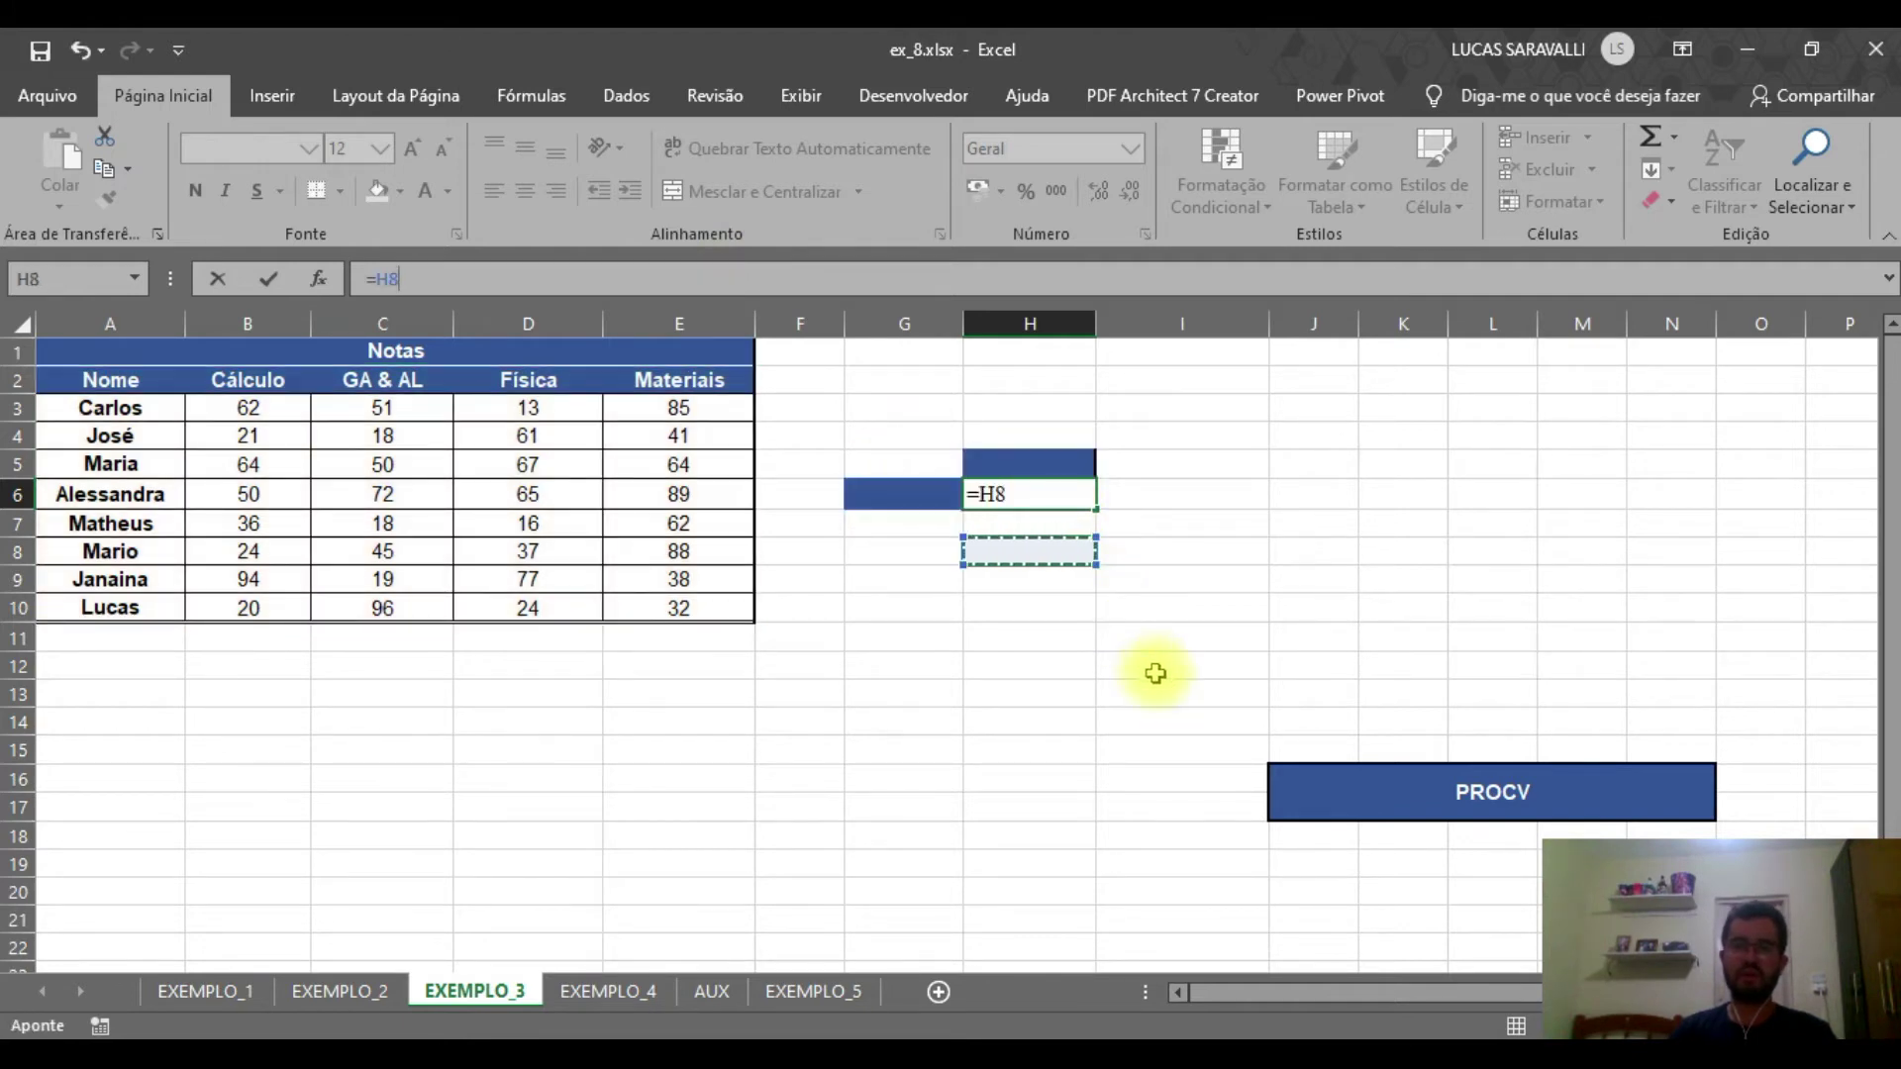
key("Escape")
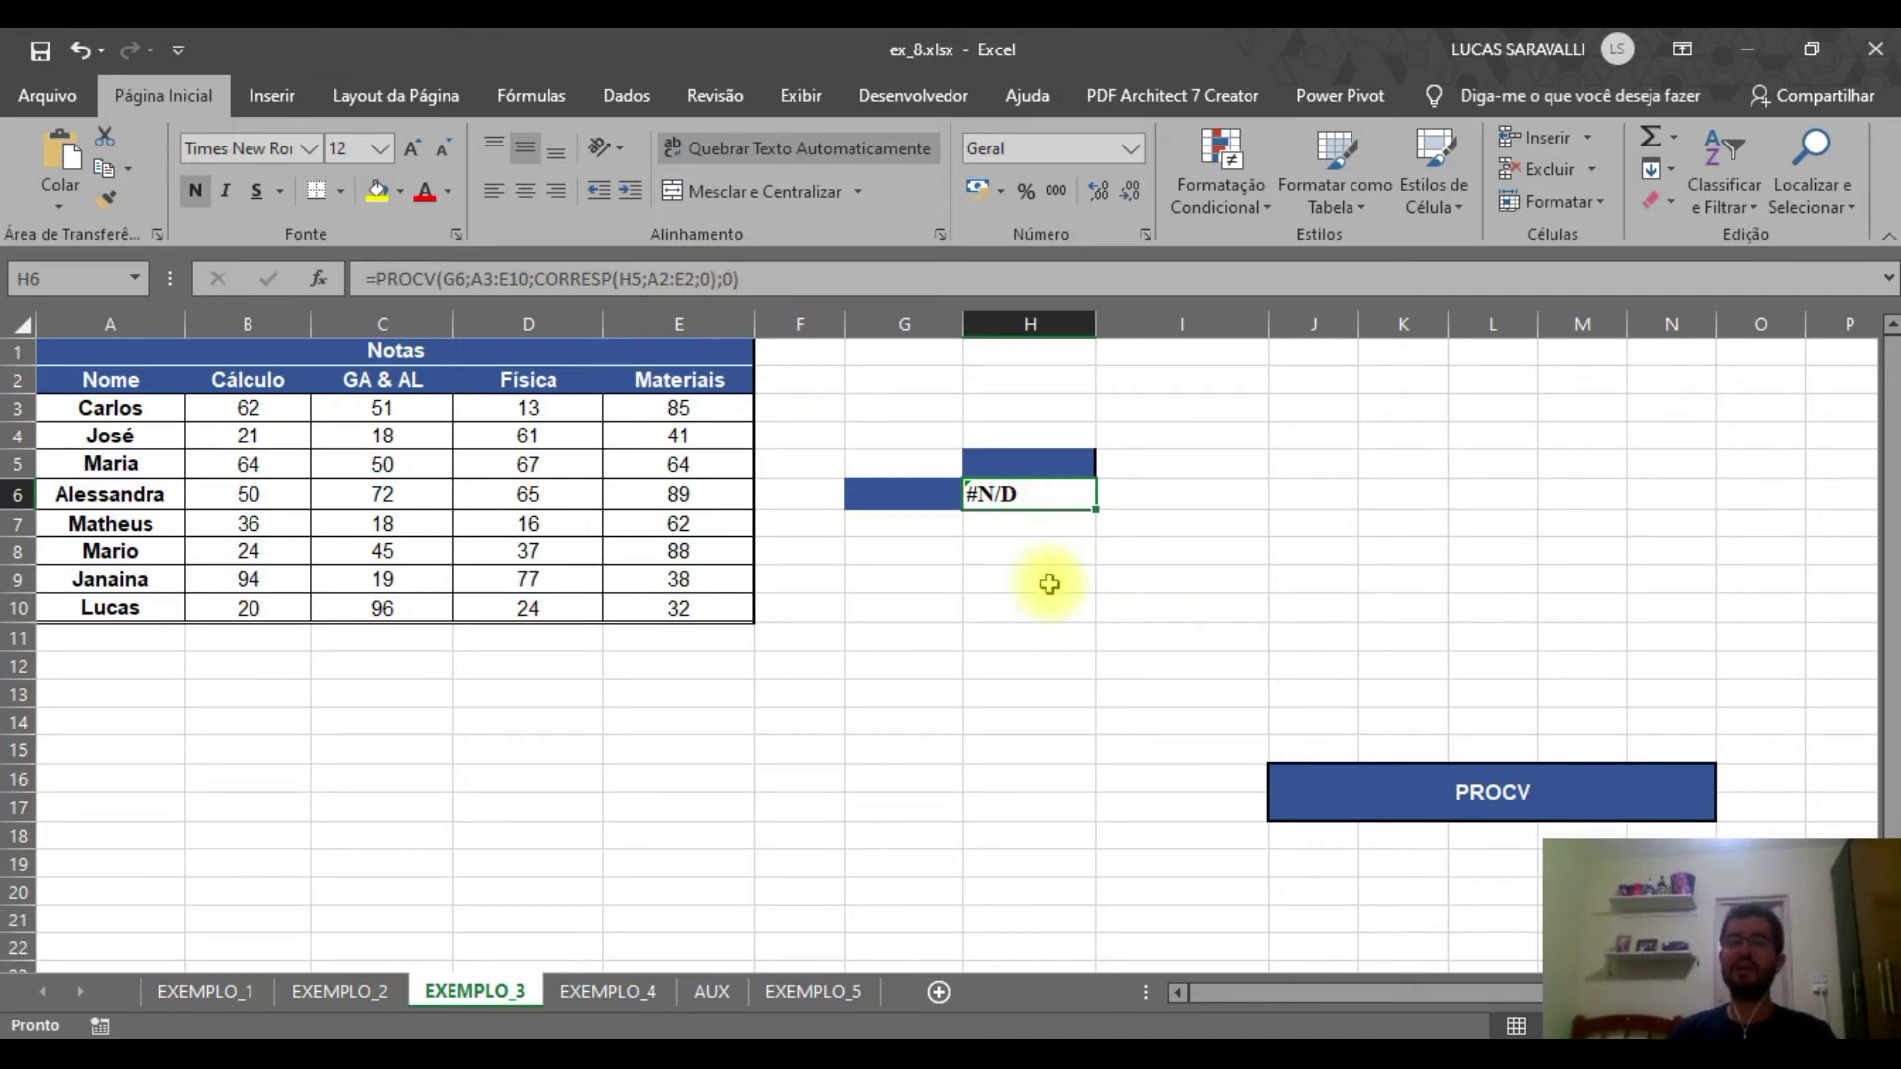
Add list data validation to cell G6 with source =$A$3:$A$10, and check the student names in its drop-down
left_click(910, 493)
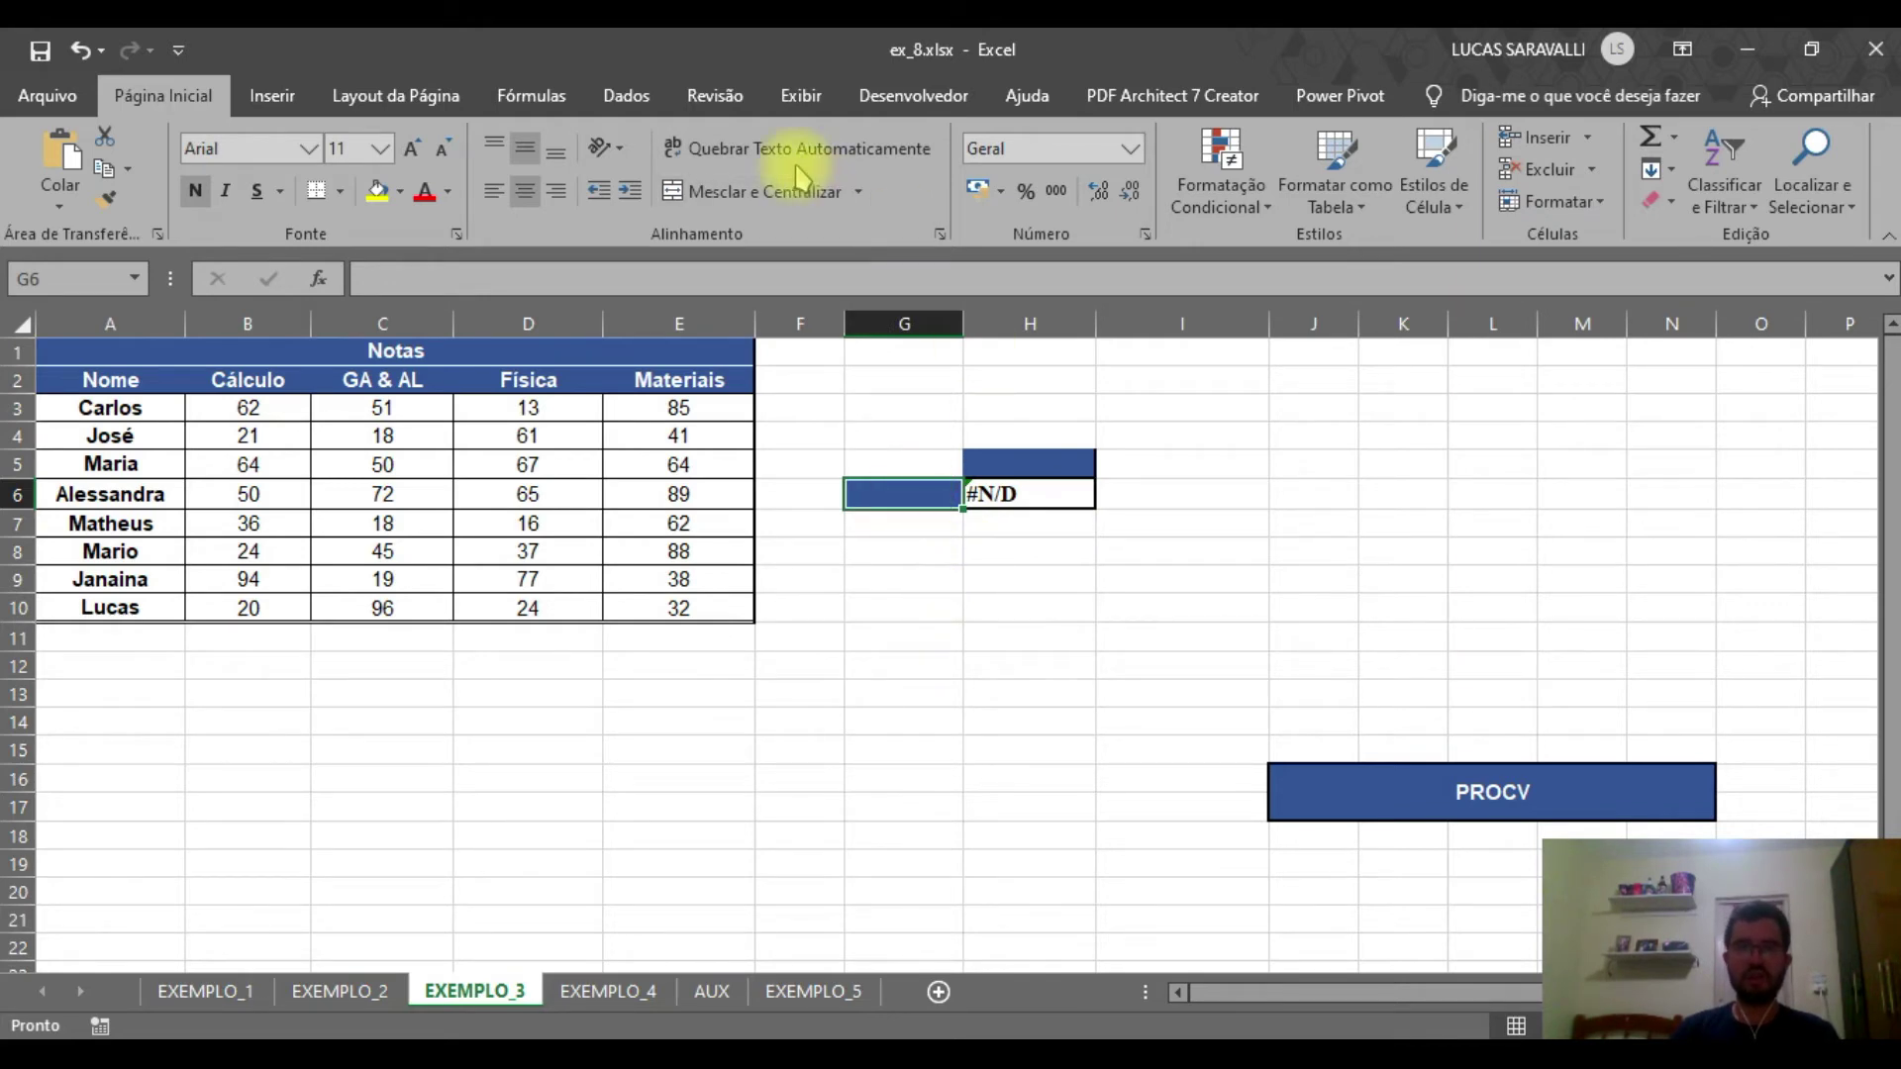
left_click(625, 95)
left_click(1431, 202)
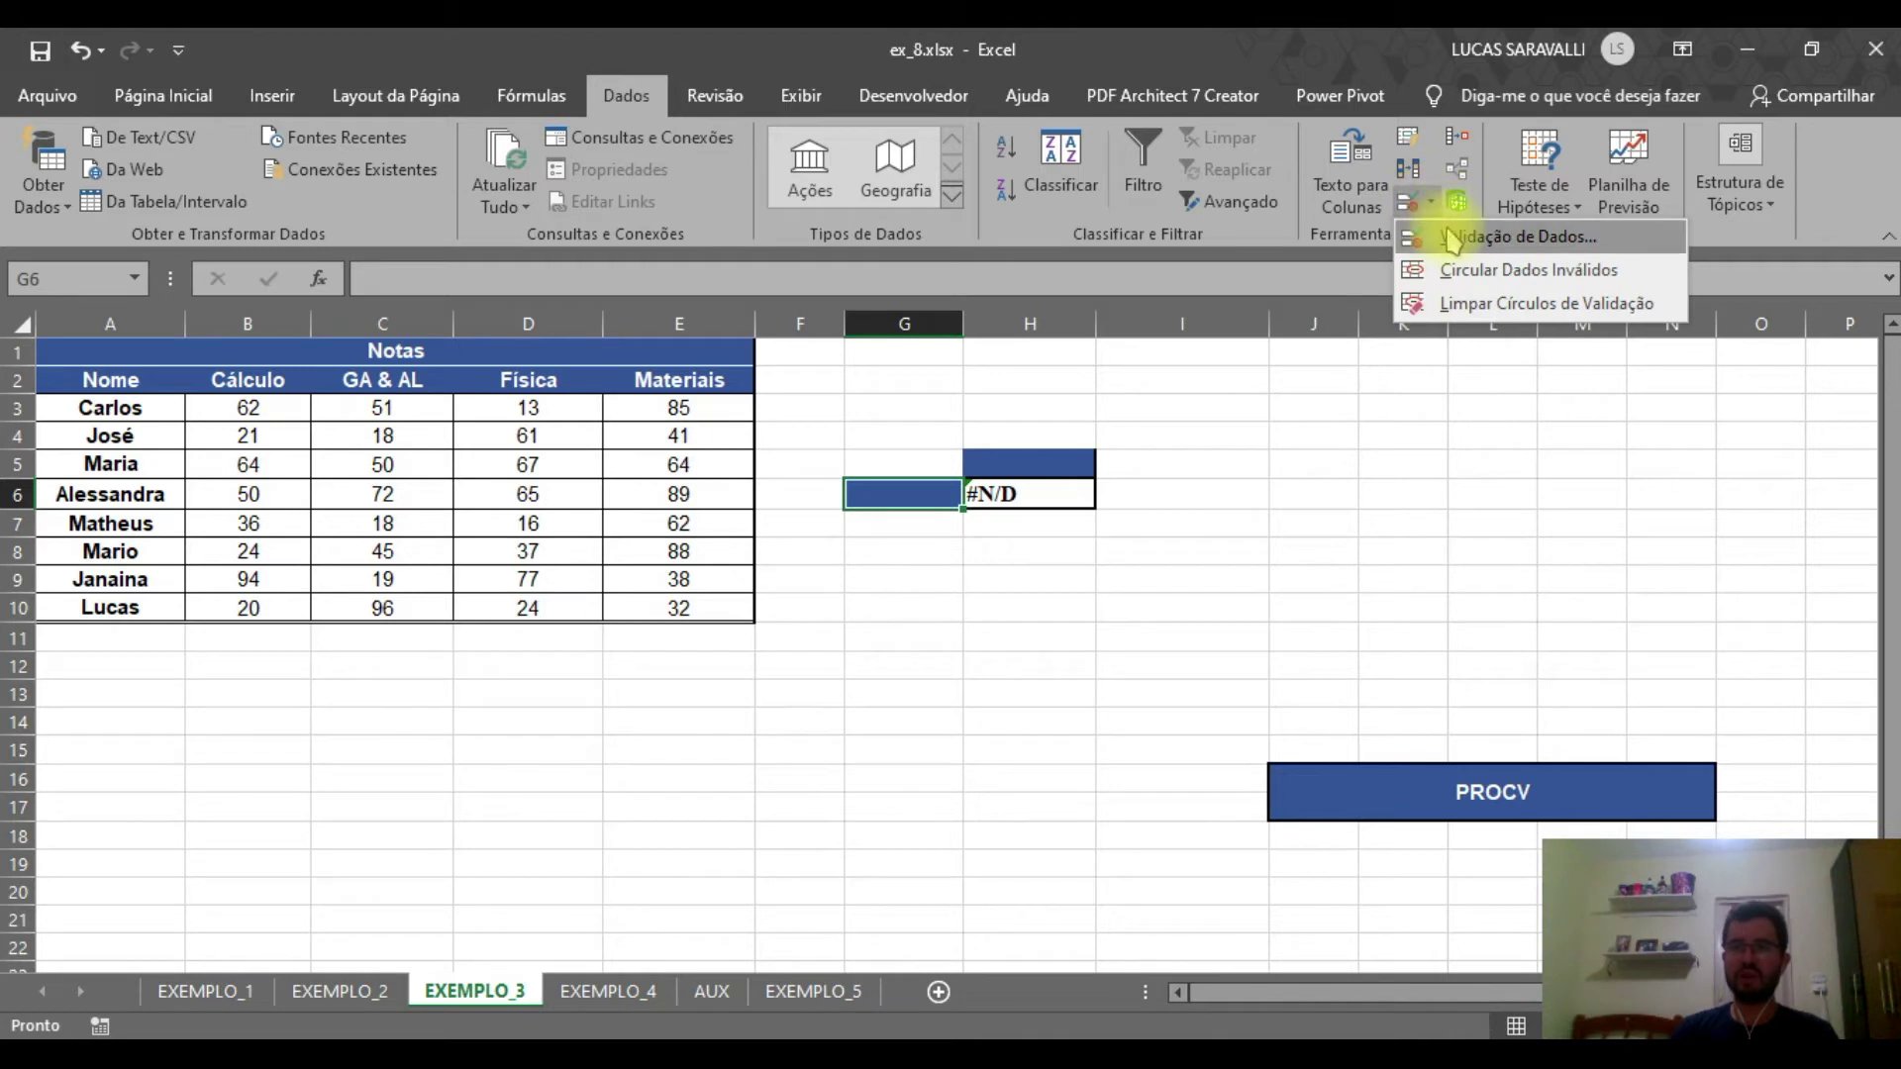
left_click(1460, 237)
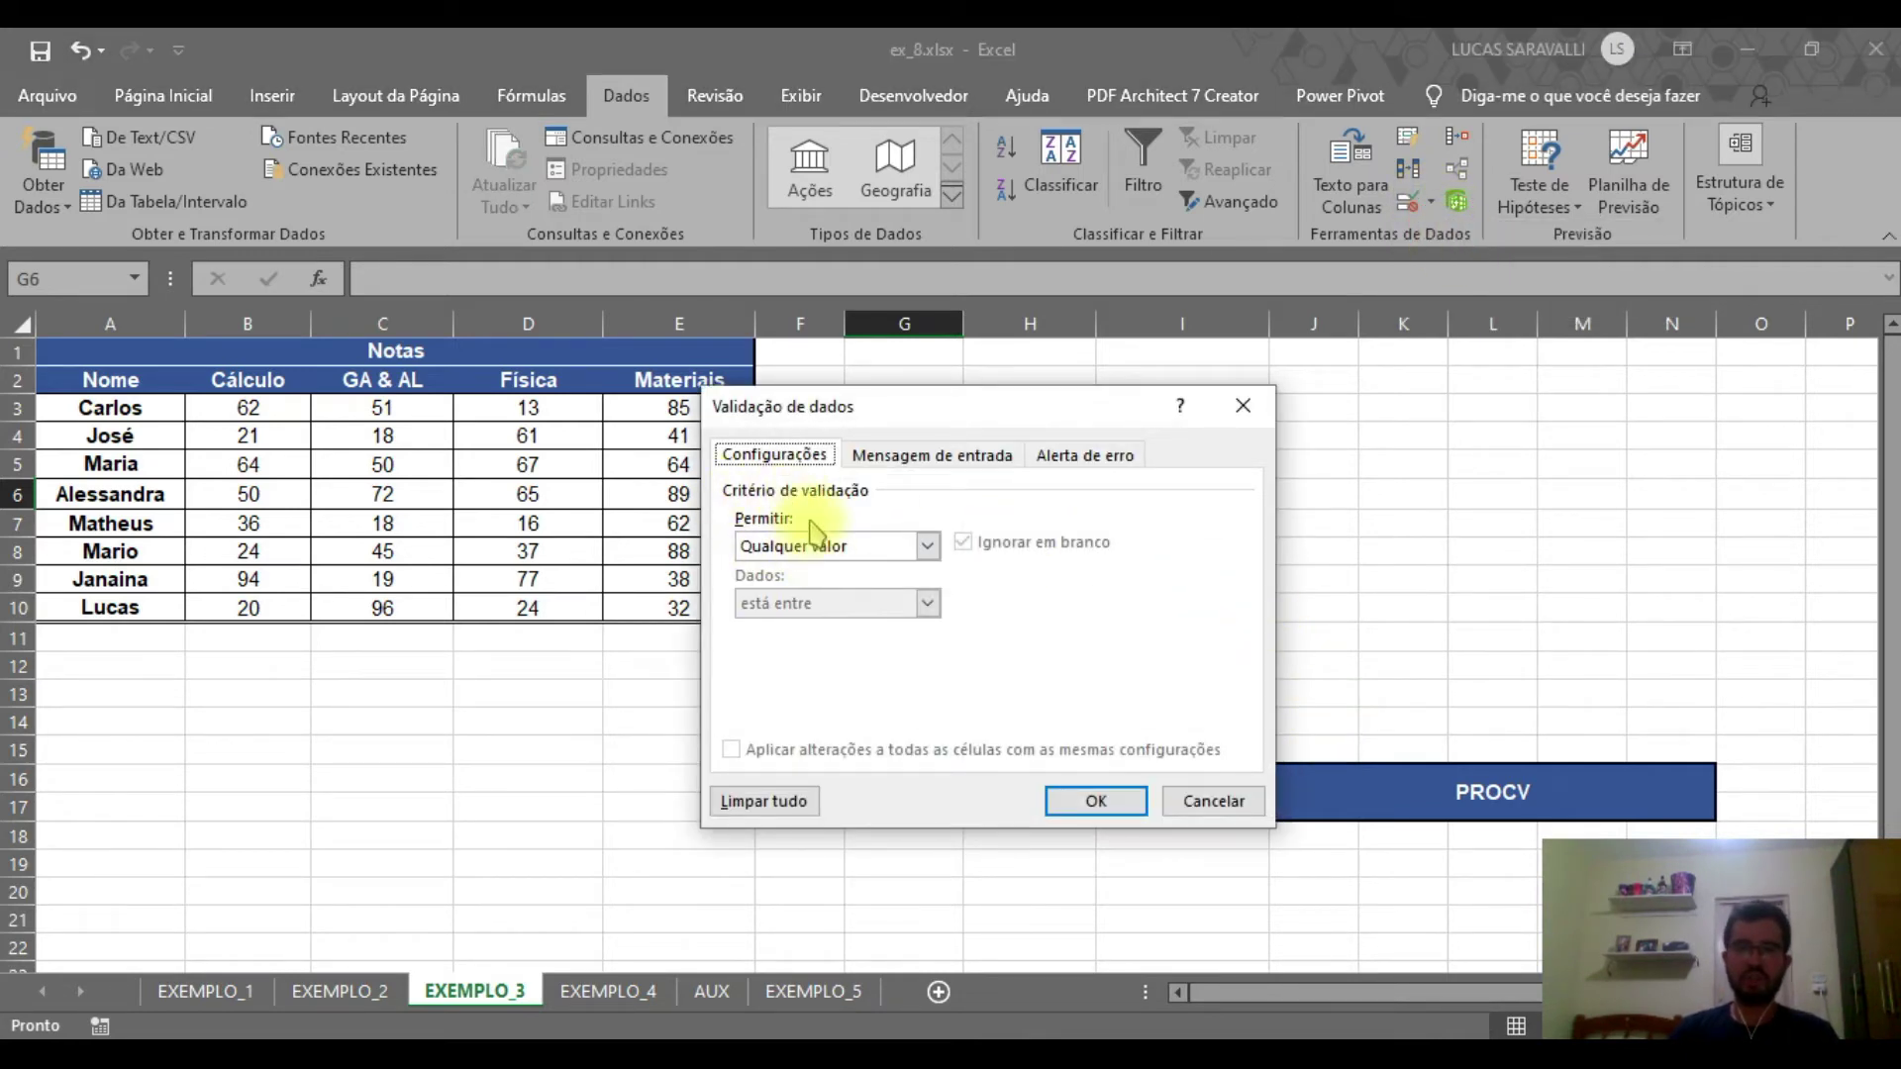
left_click(925, 546)
left_click(787, 629)
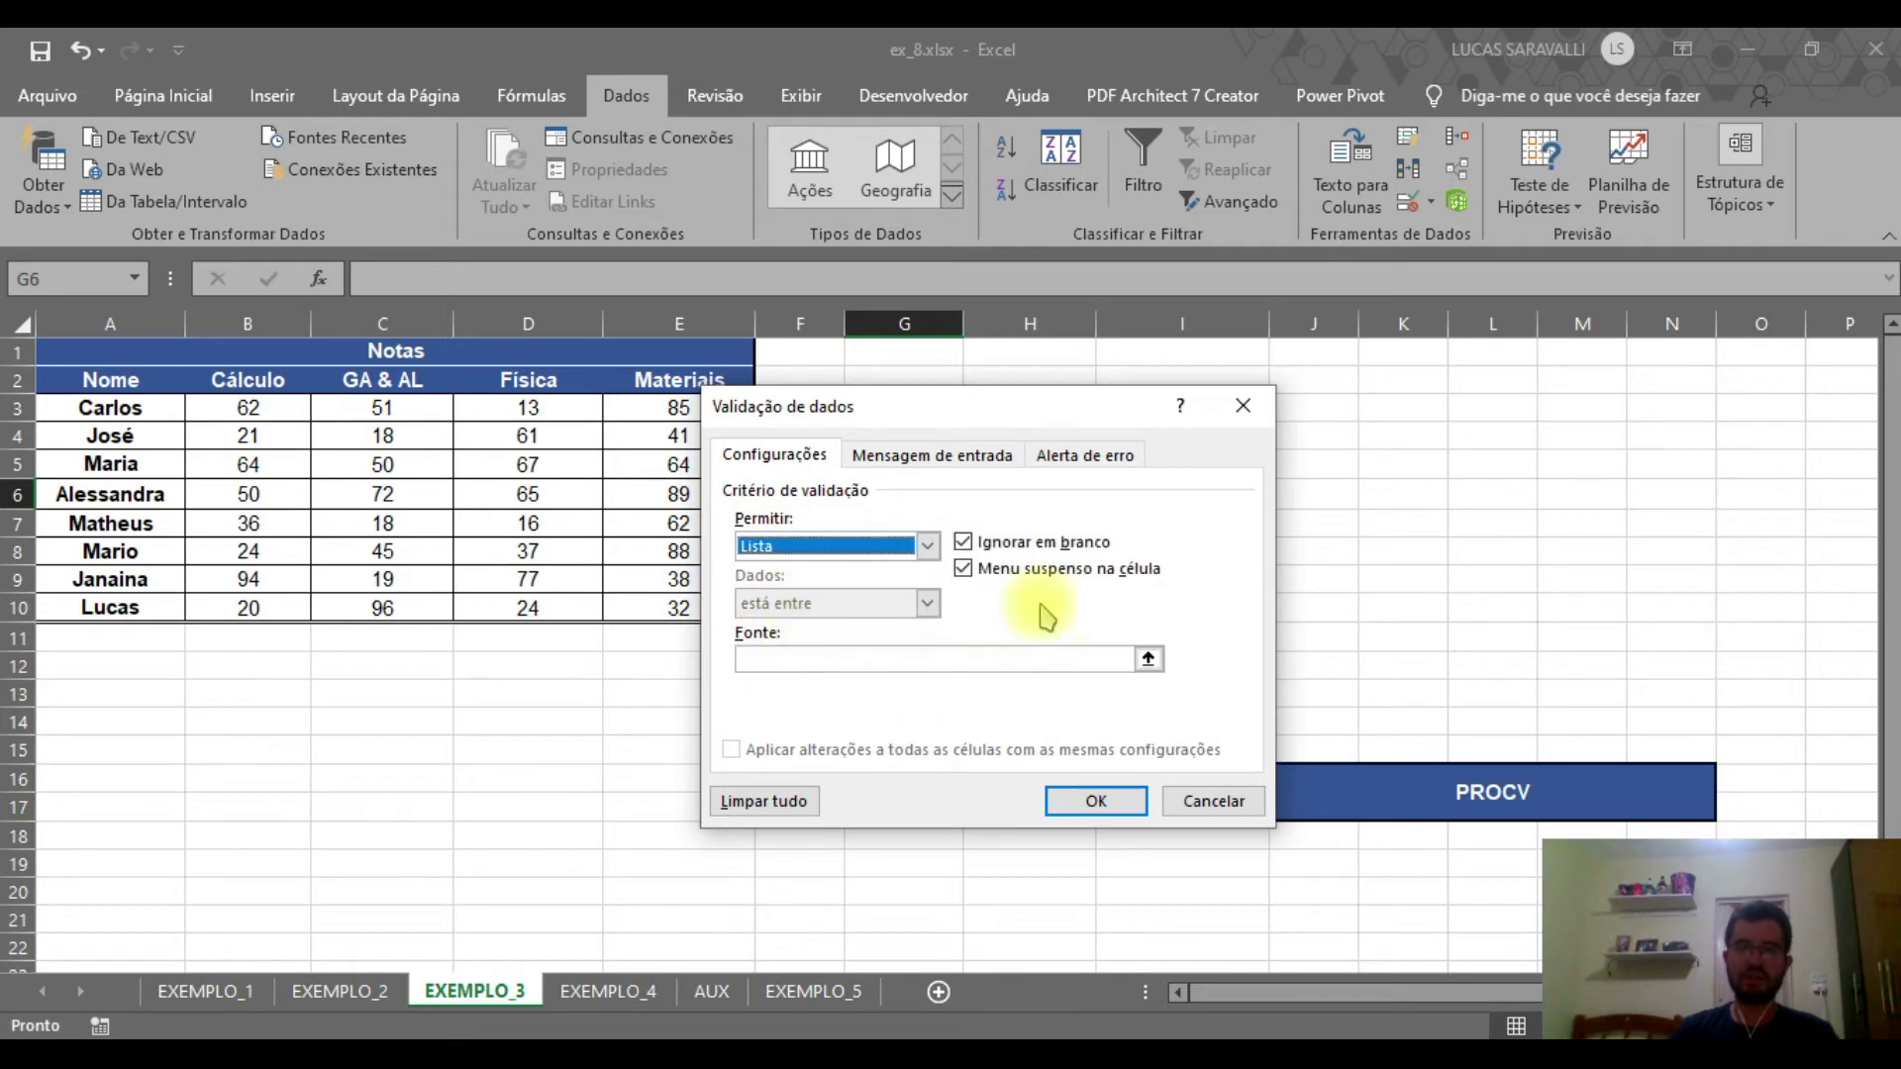
left_click(1148, 661)
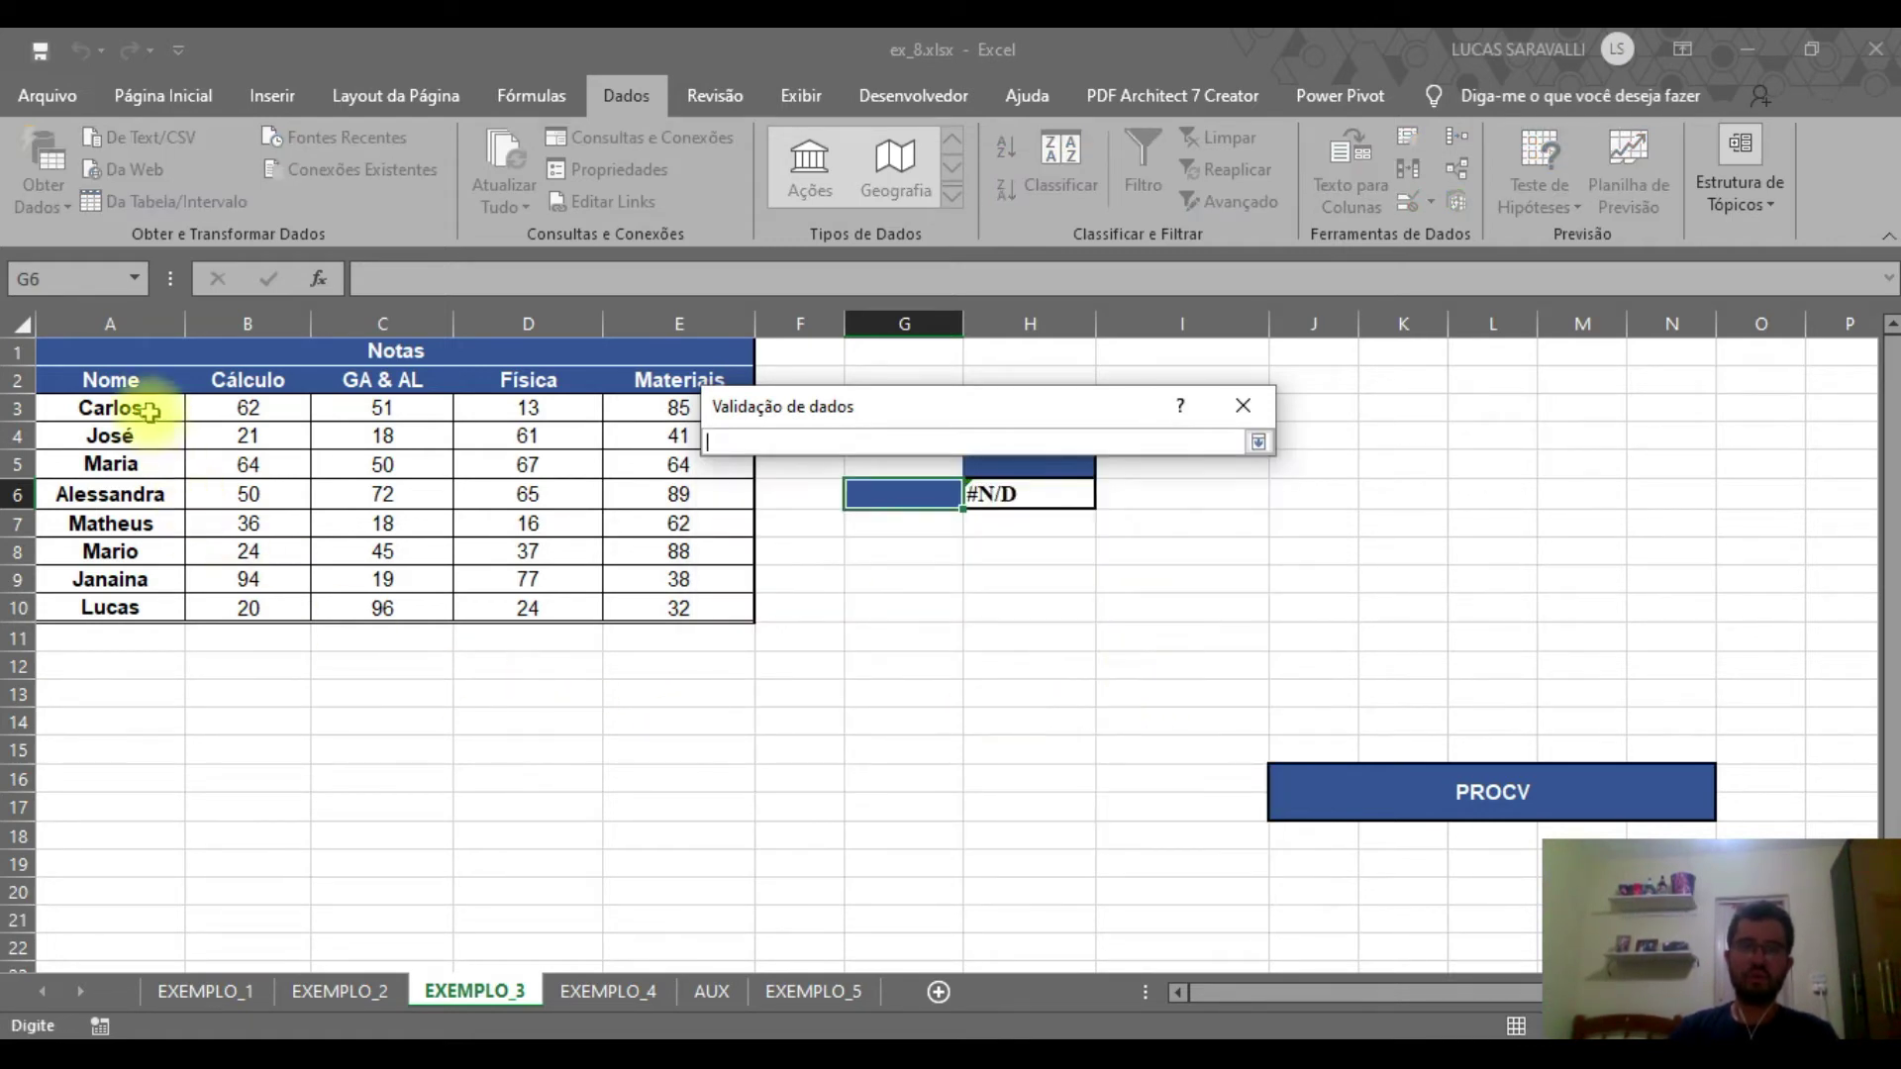
left_click_drag(134, 407, 134, 606)
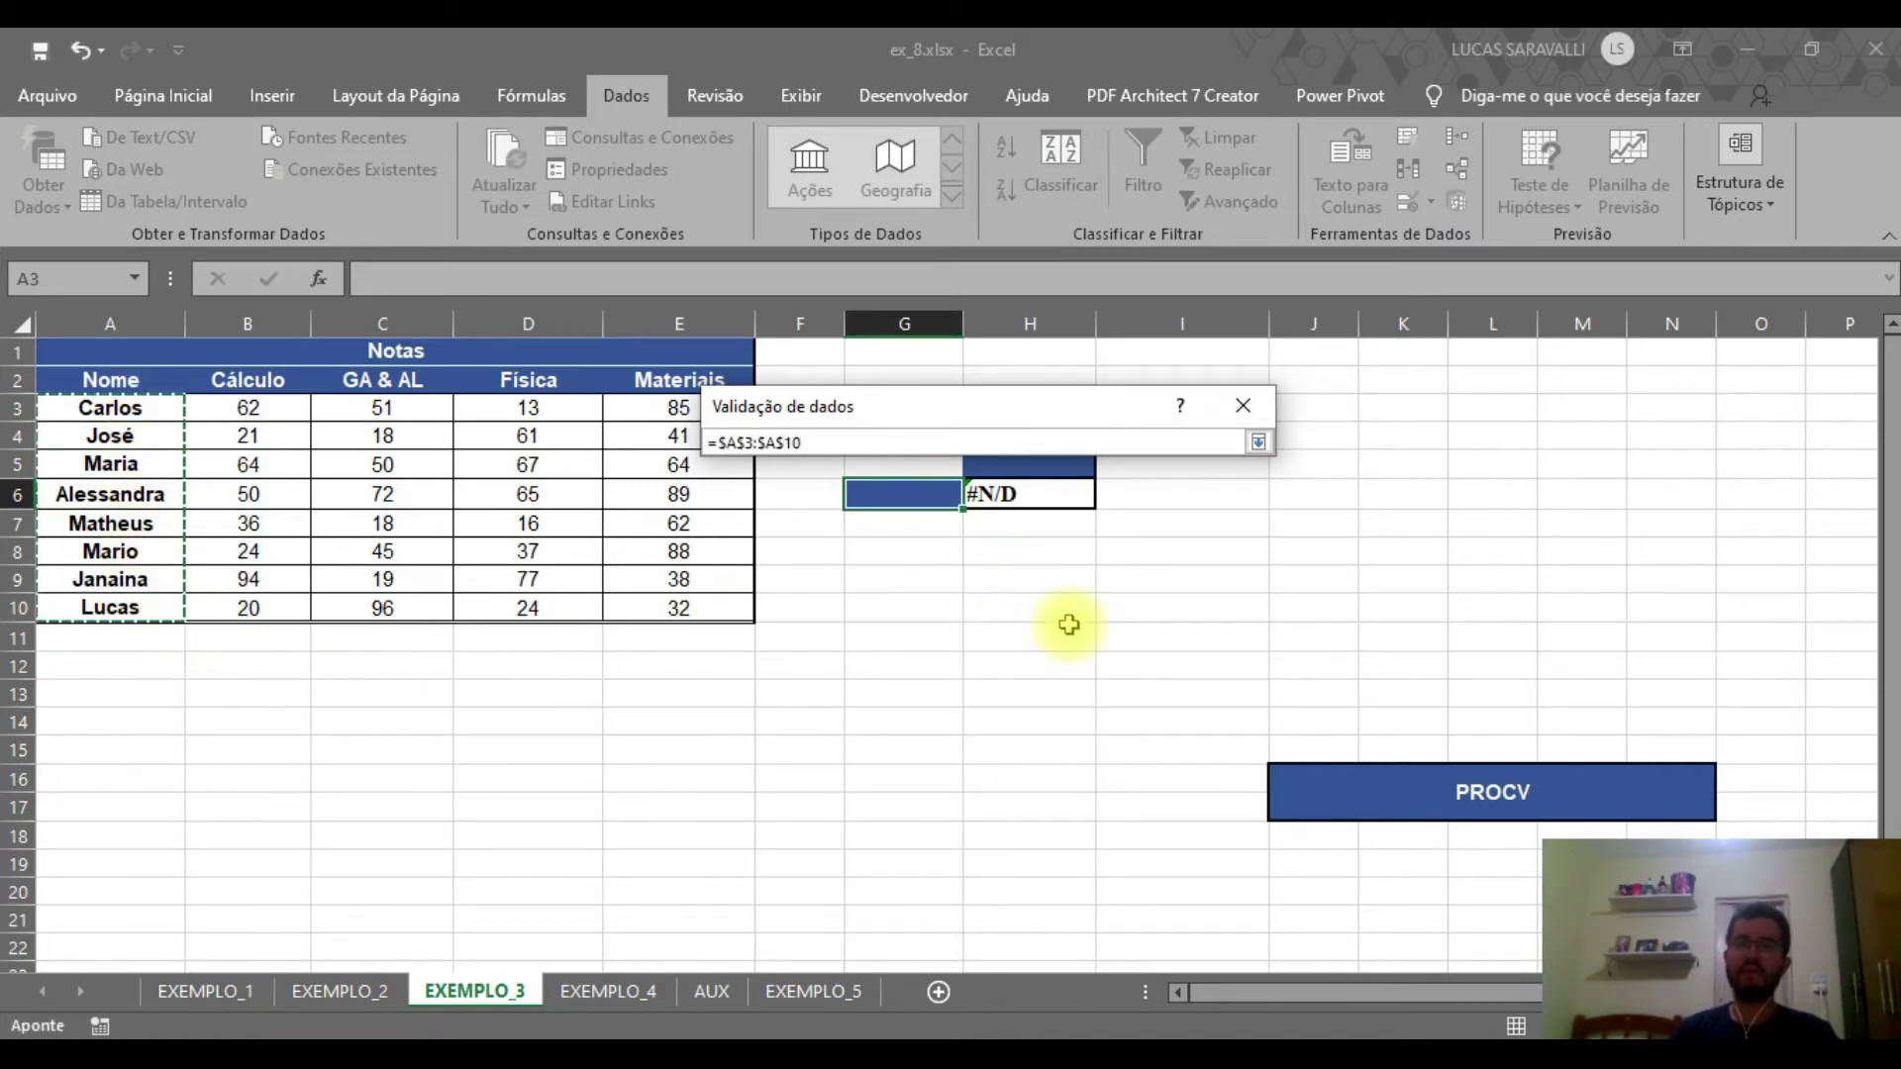
key("Return")
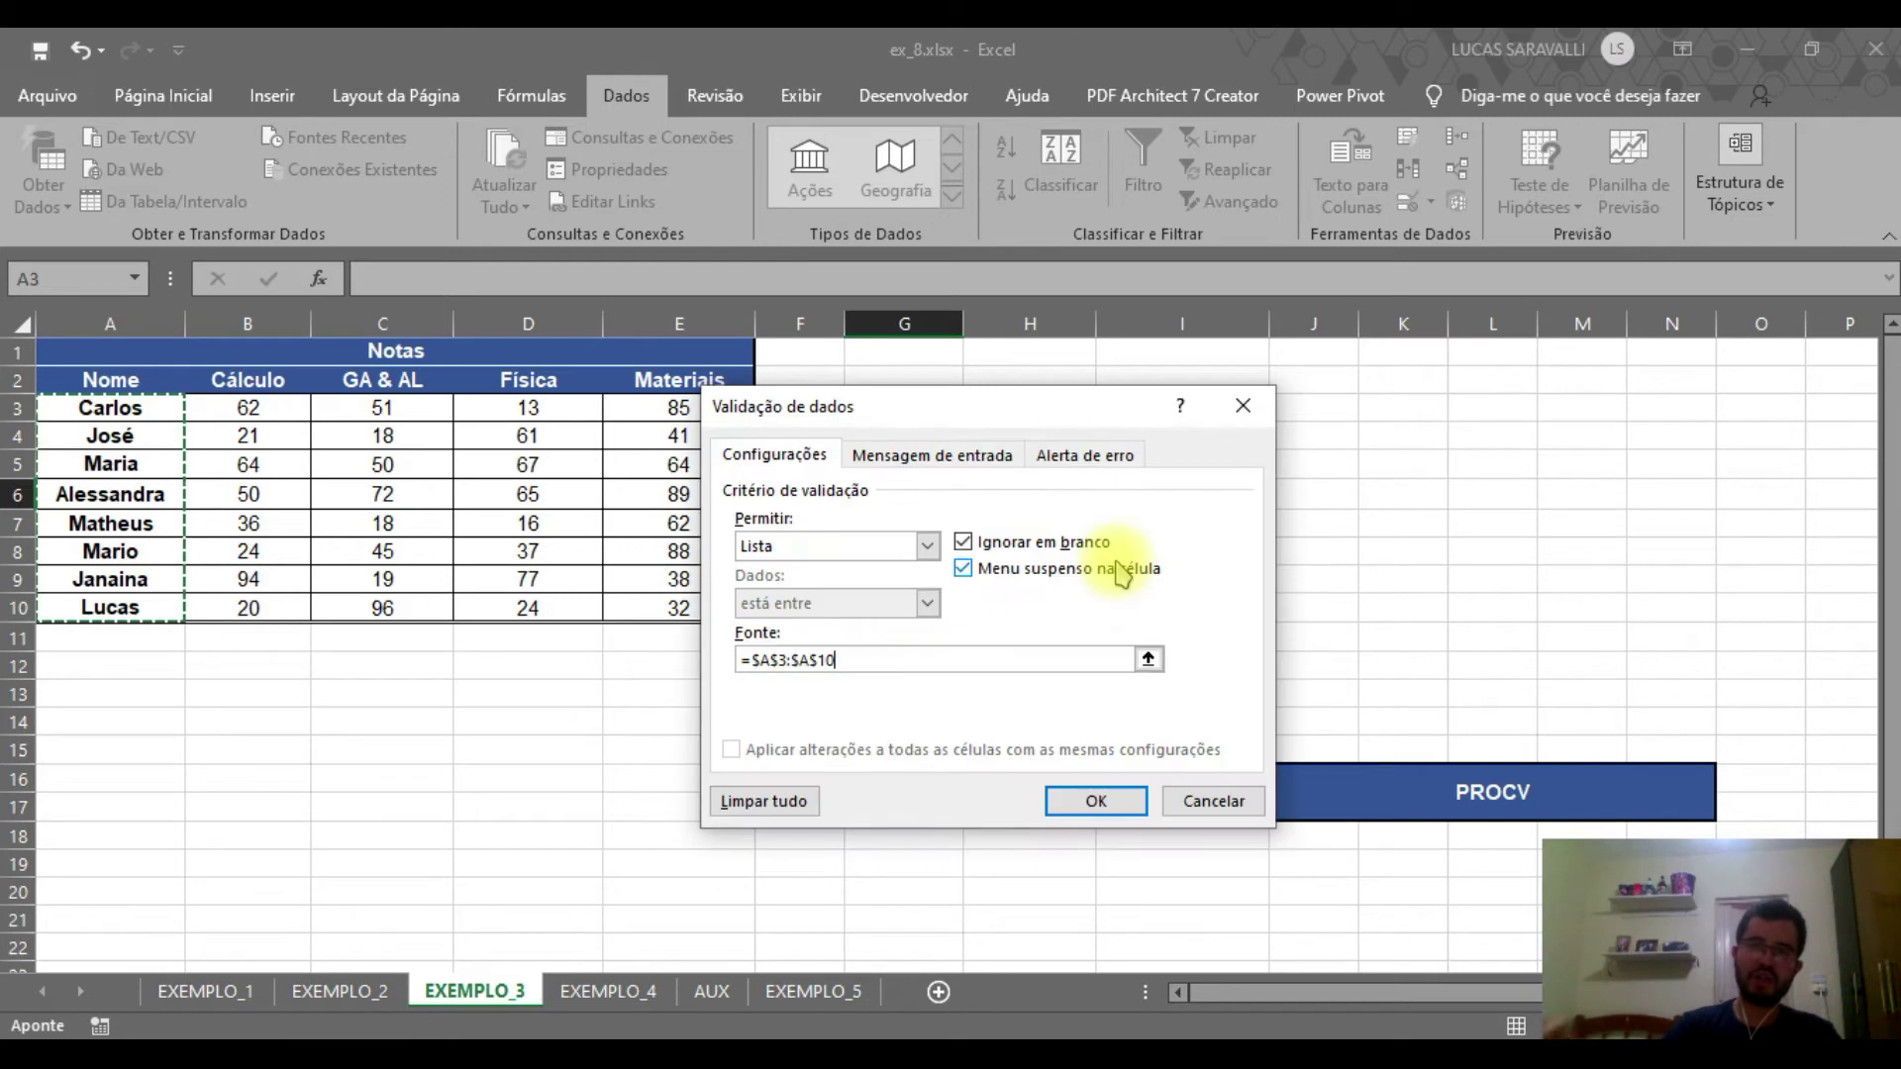
left_click(1123, 800)
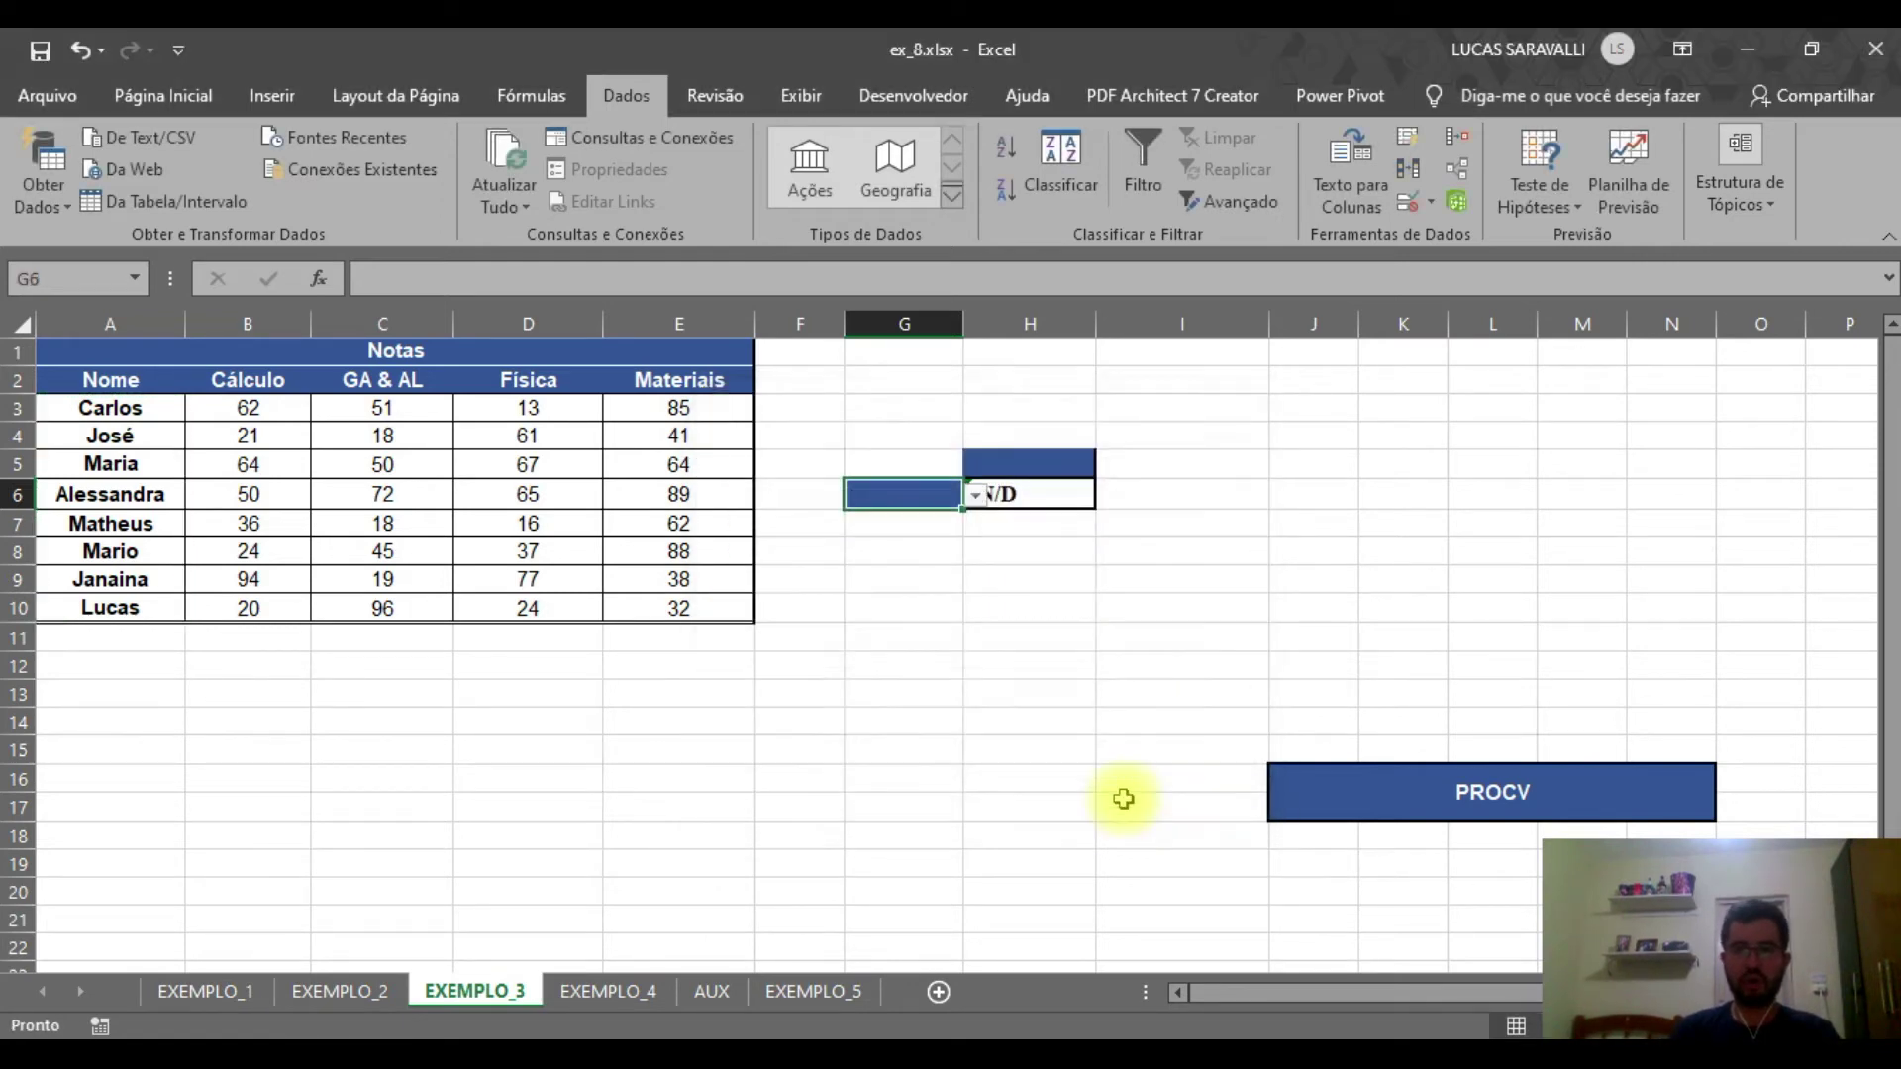
left_click(977, 498)
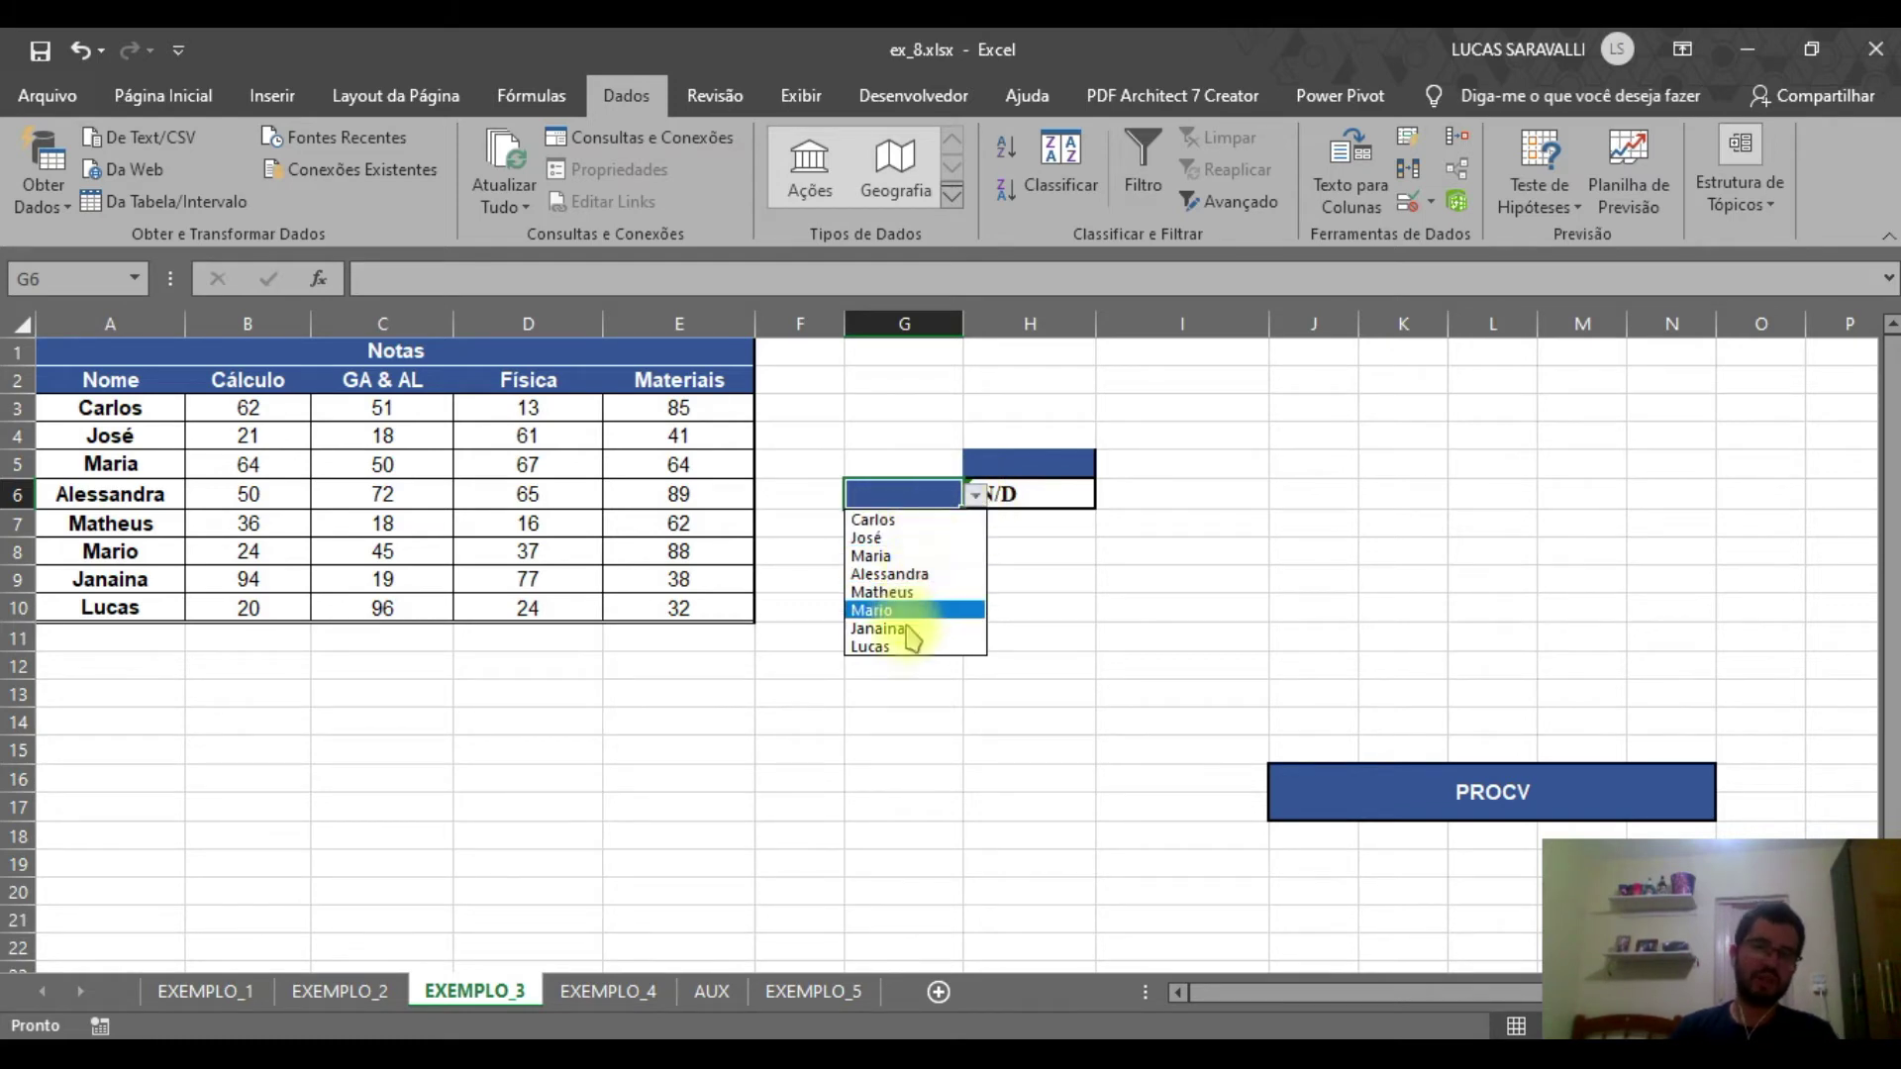
left_click(1209, 586)
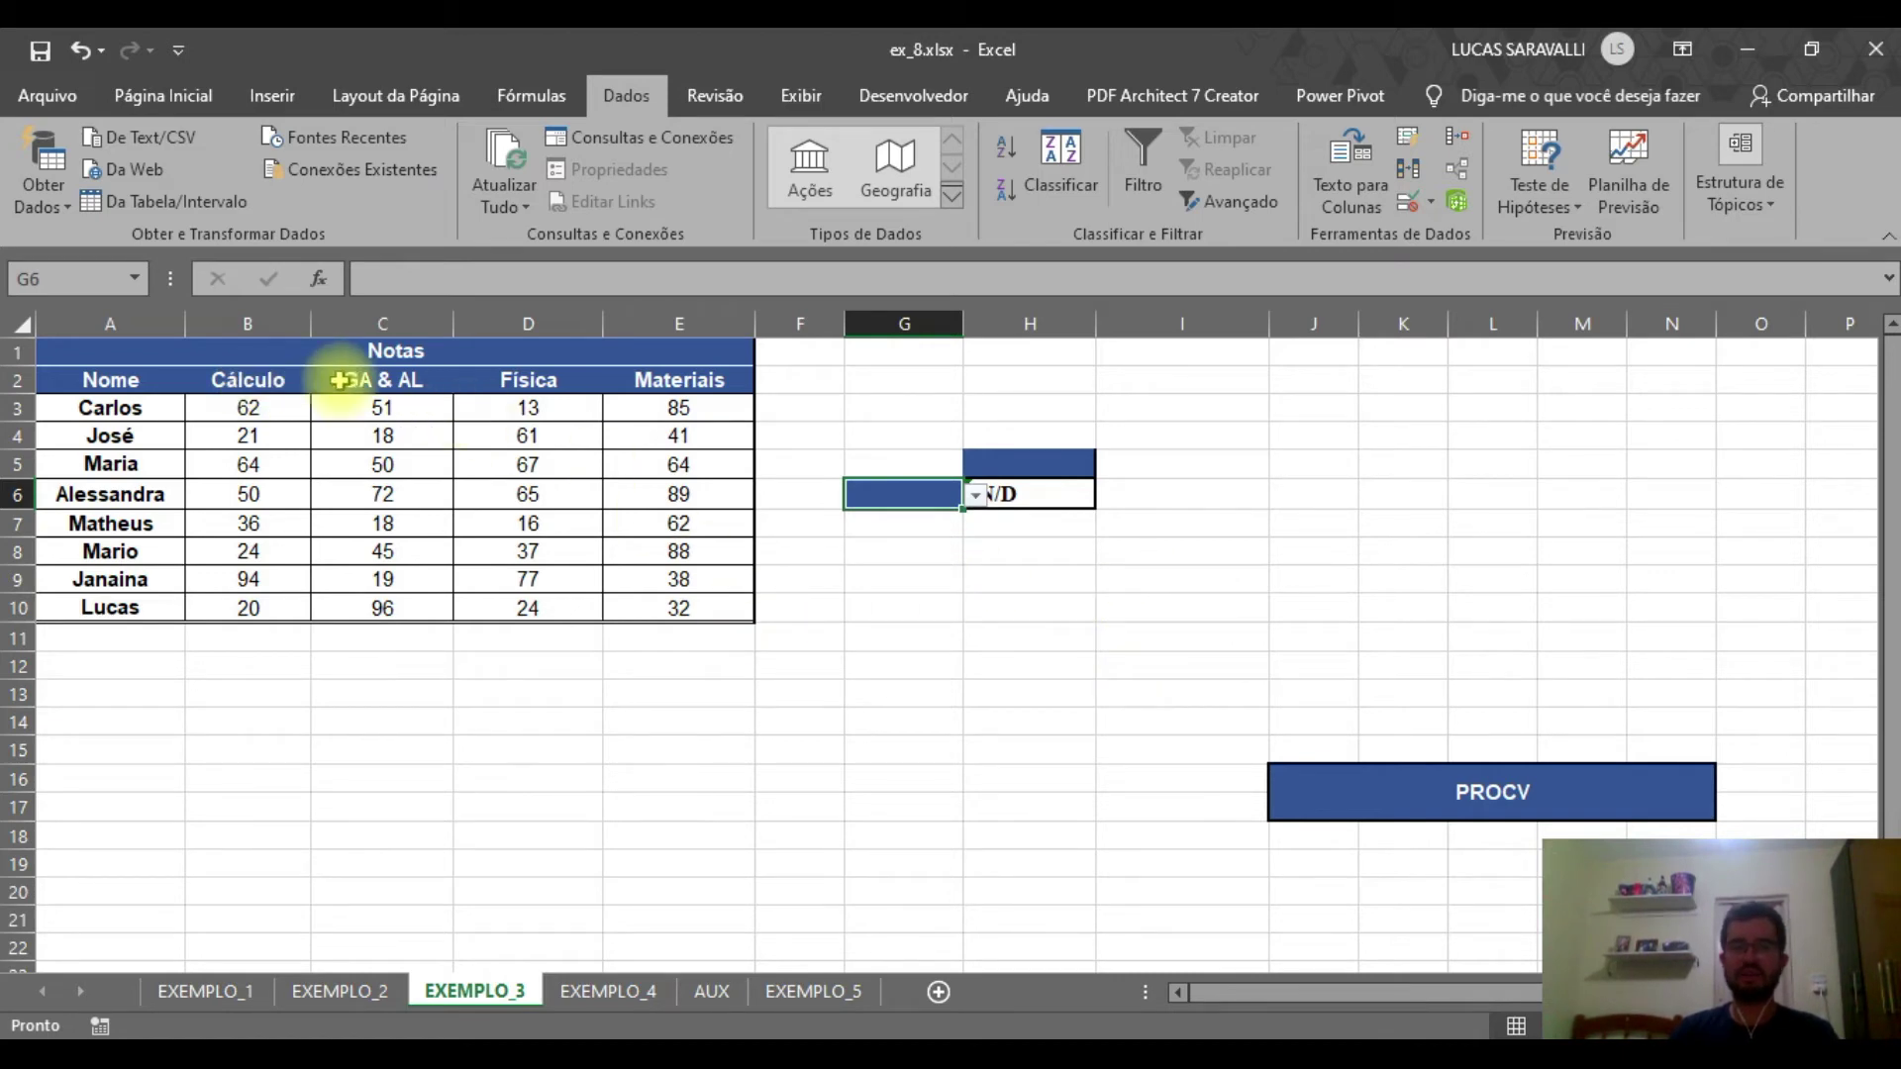
Add list data validation to cell H5 with source =$B$2:$E$2, and check the subjects in its drop-down
left_click(1022, 462)
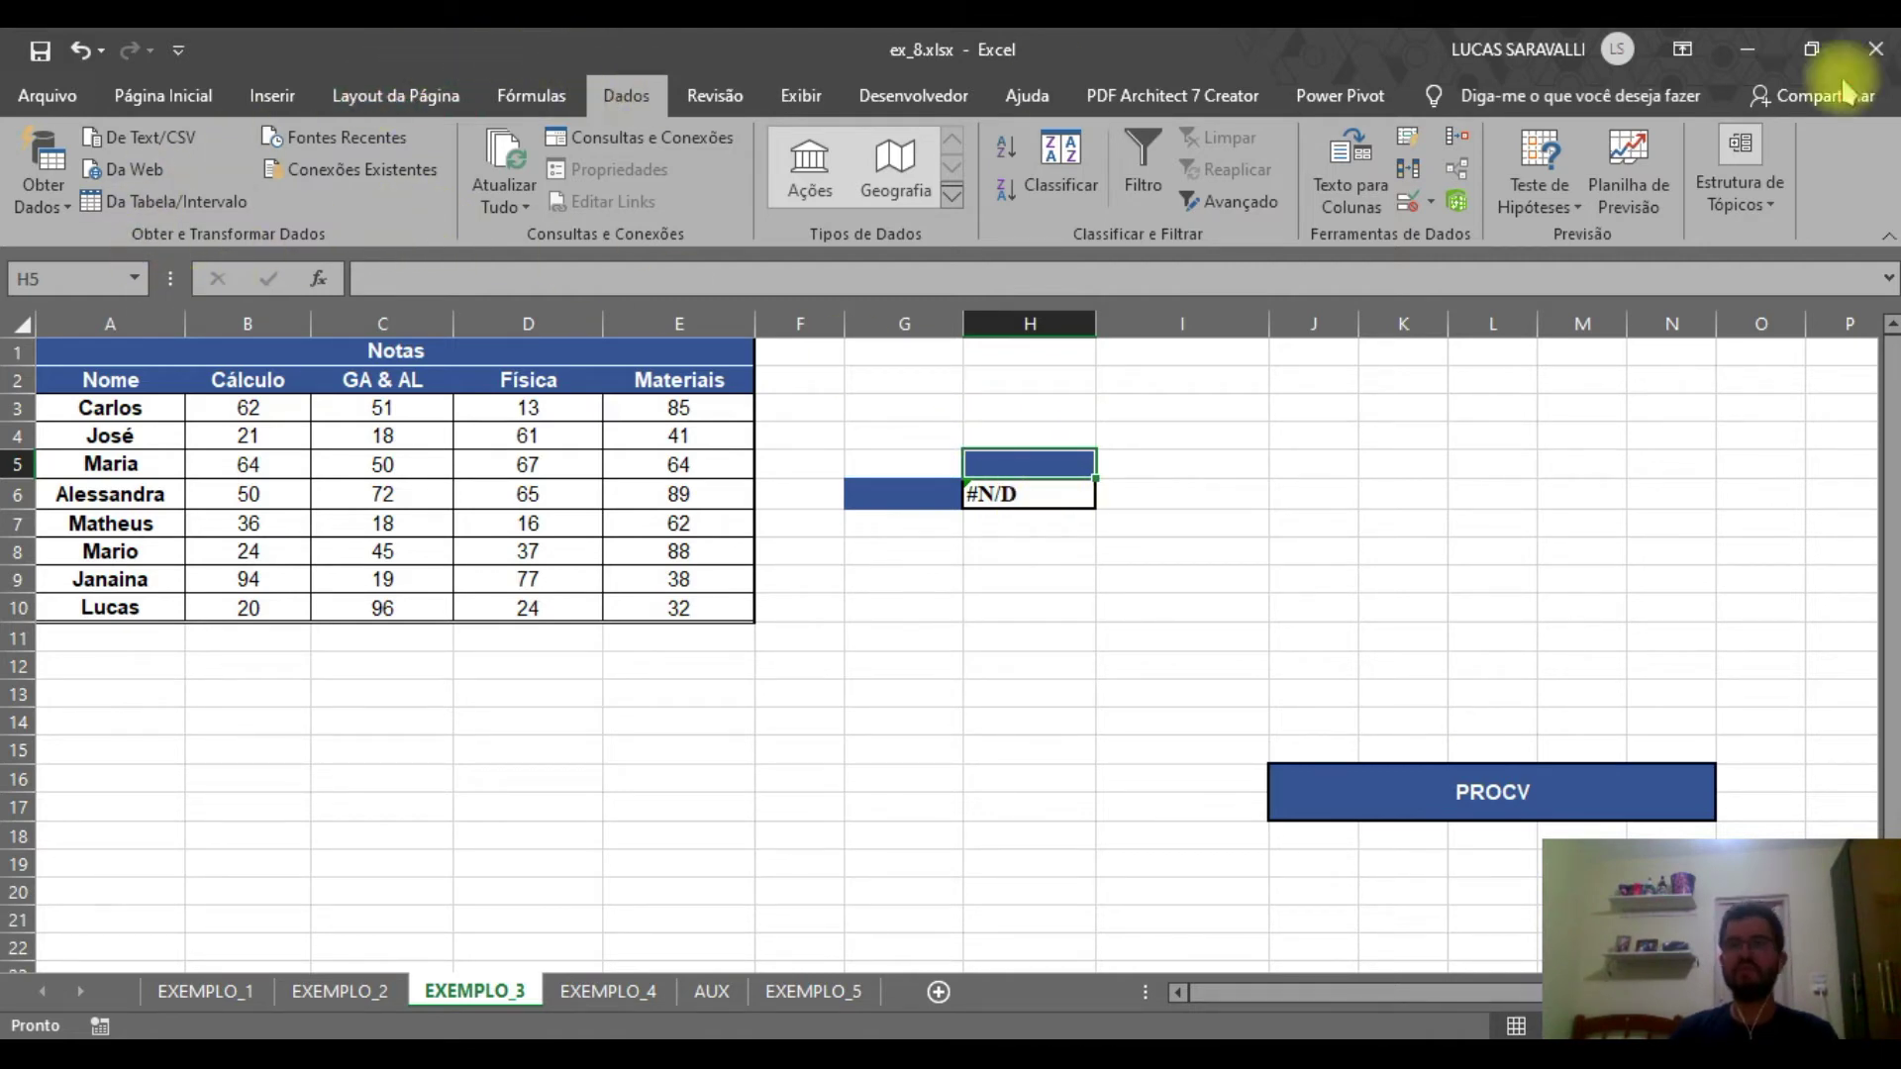
left_click(1432, 204)
left_click(1468, 230)
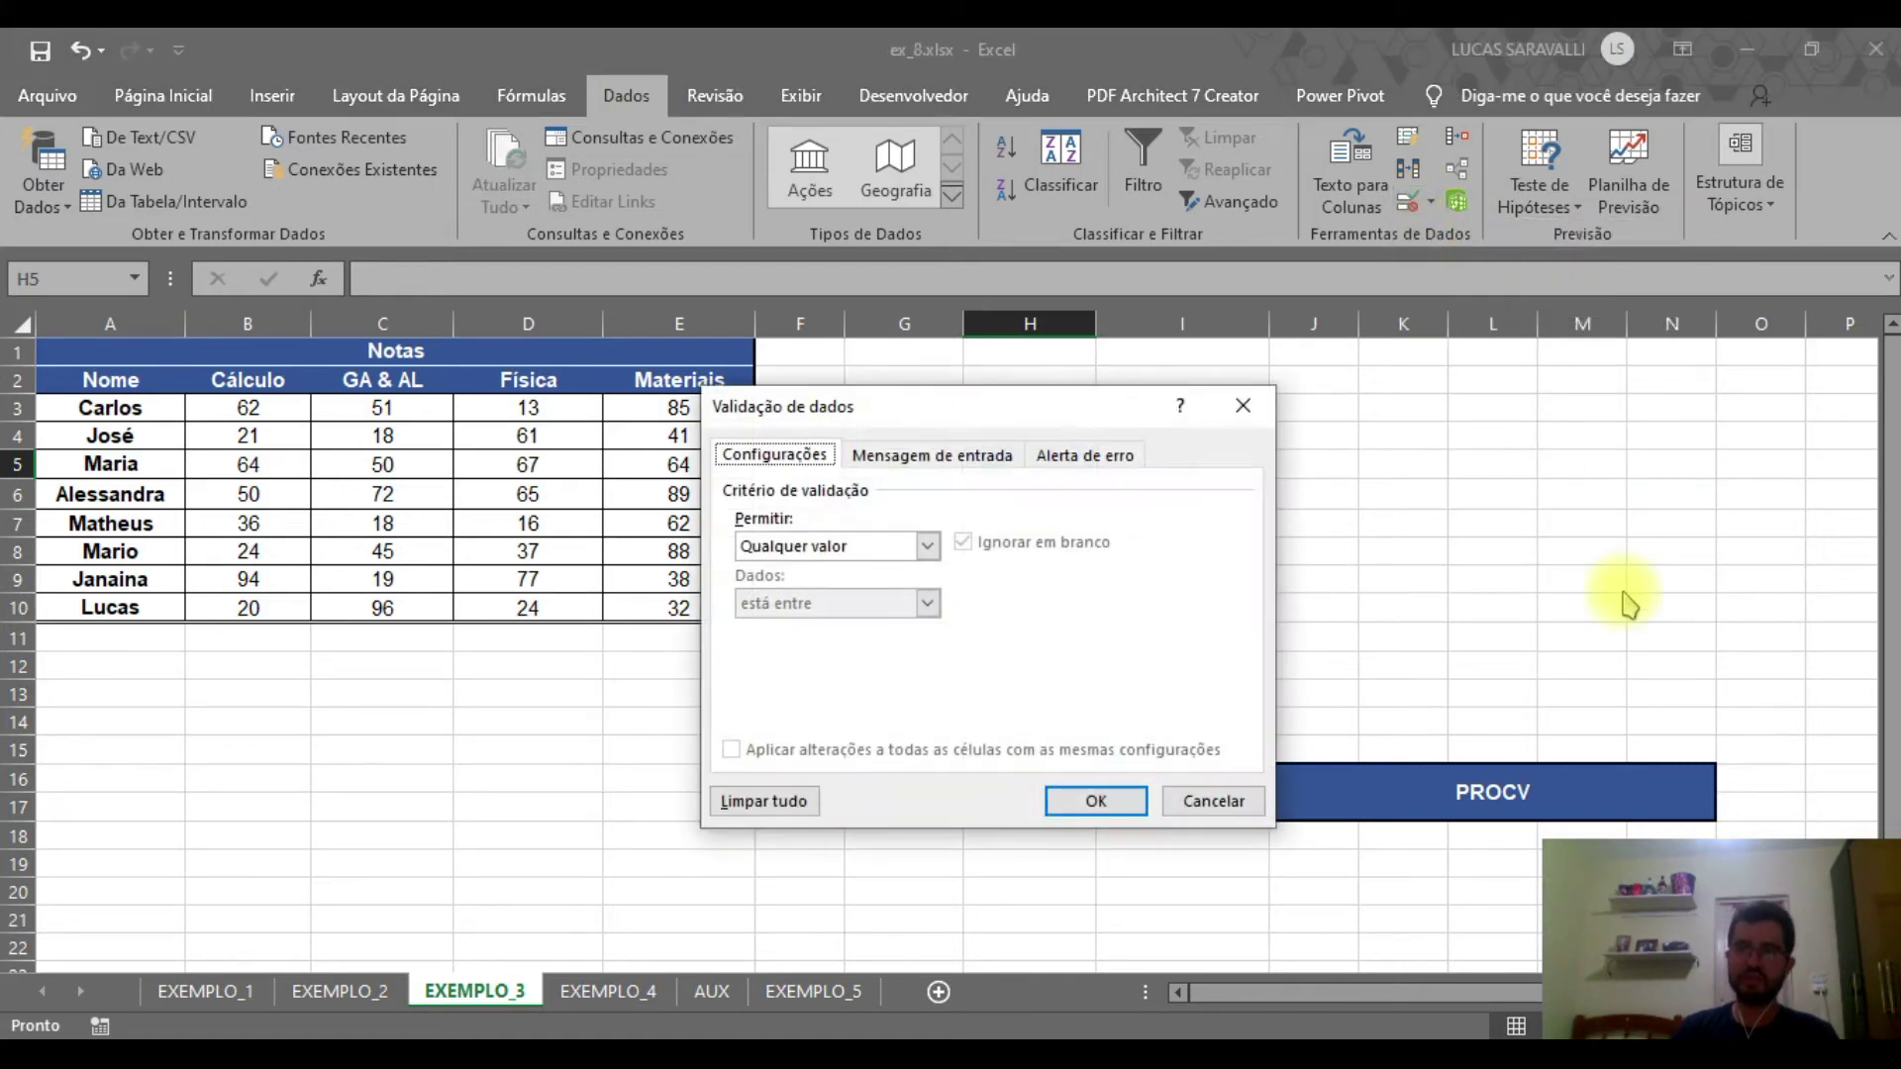
left_click(926, 545)
left_click(798, 637)
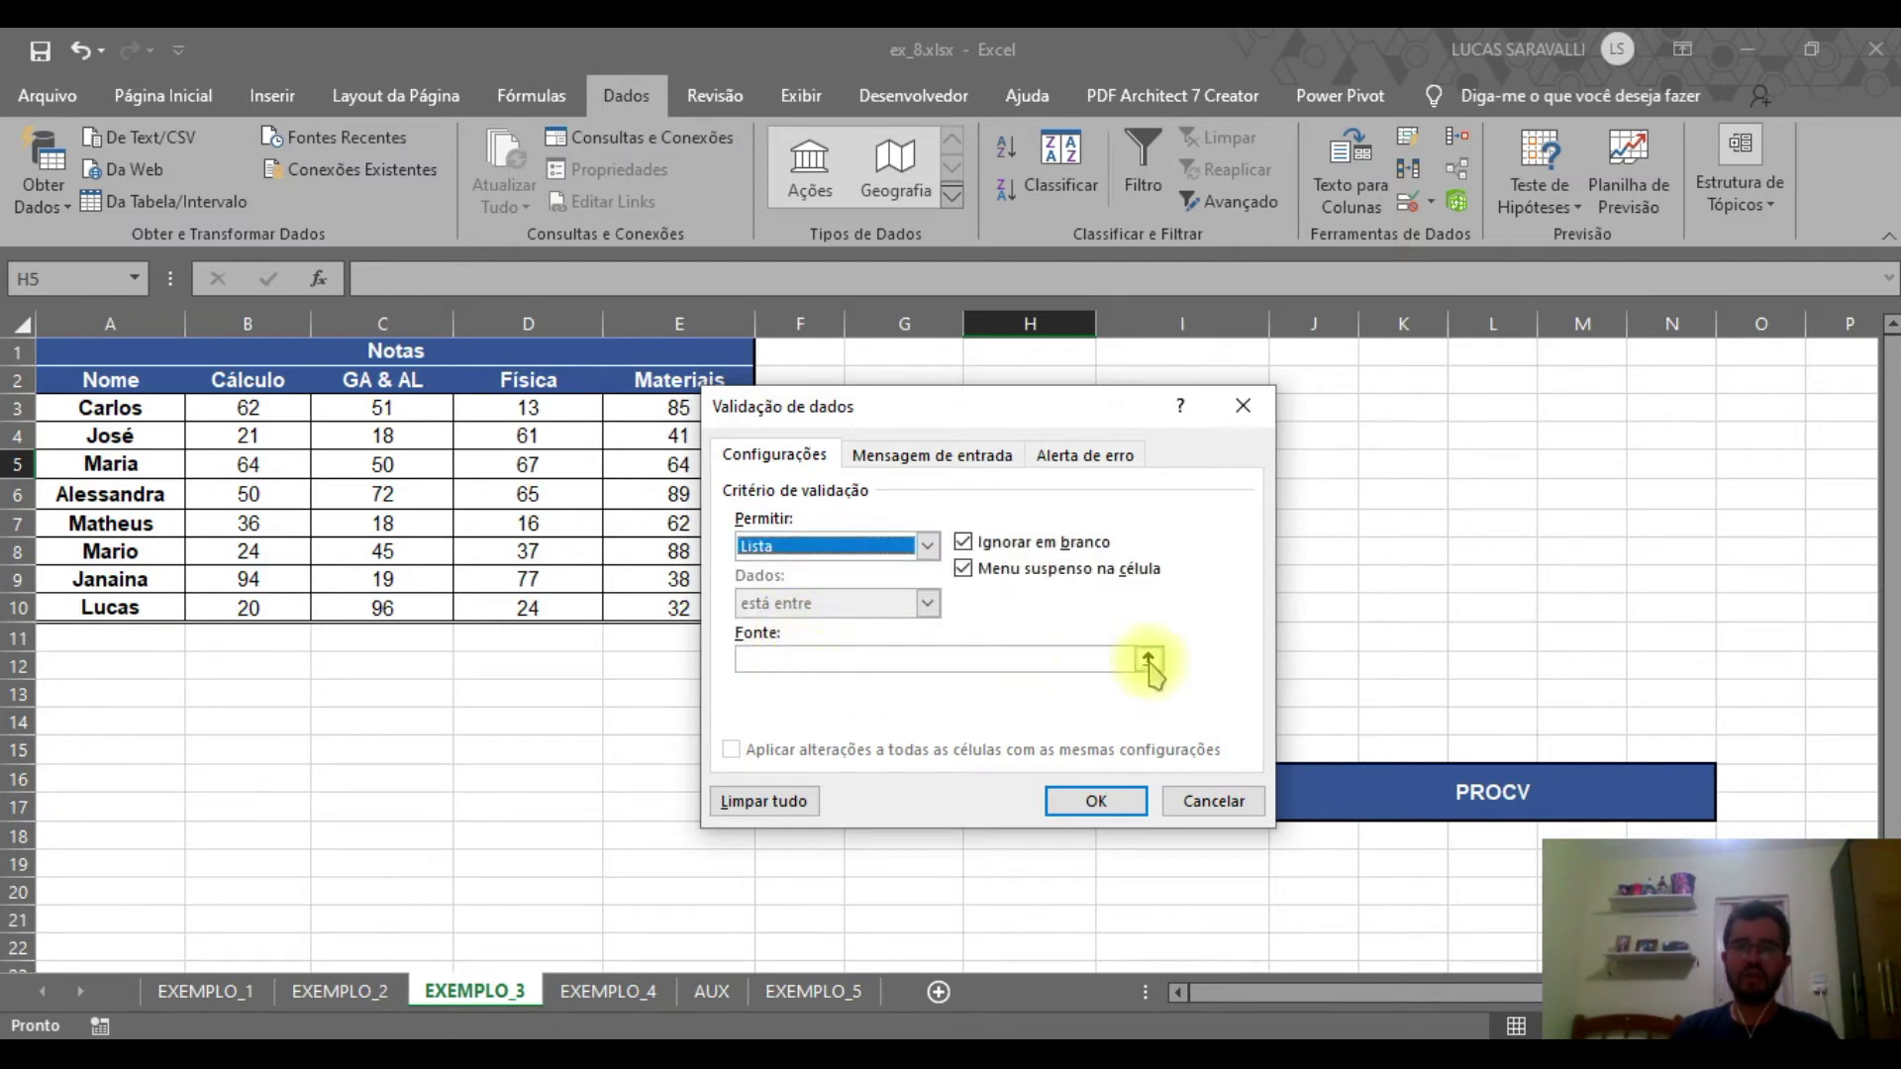
left_click(1148, 659)
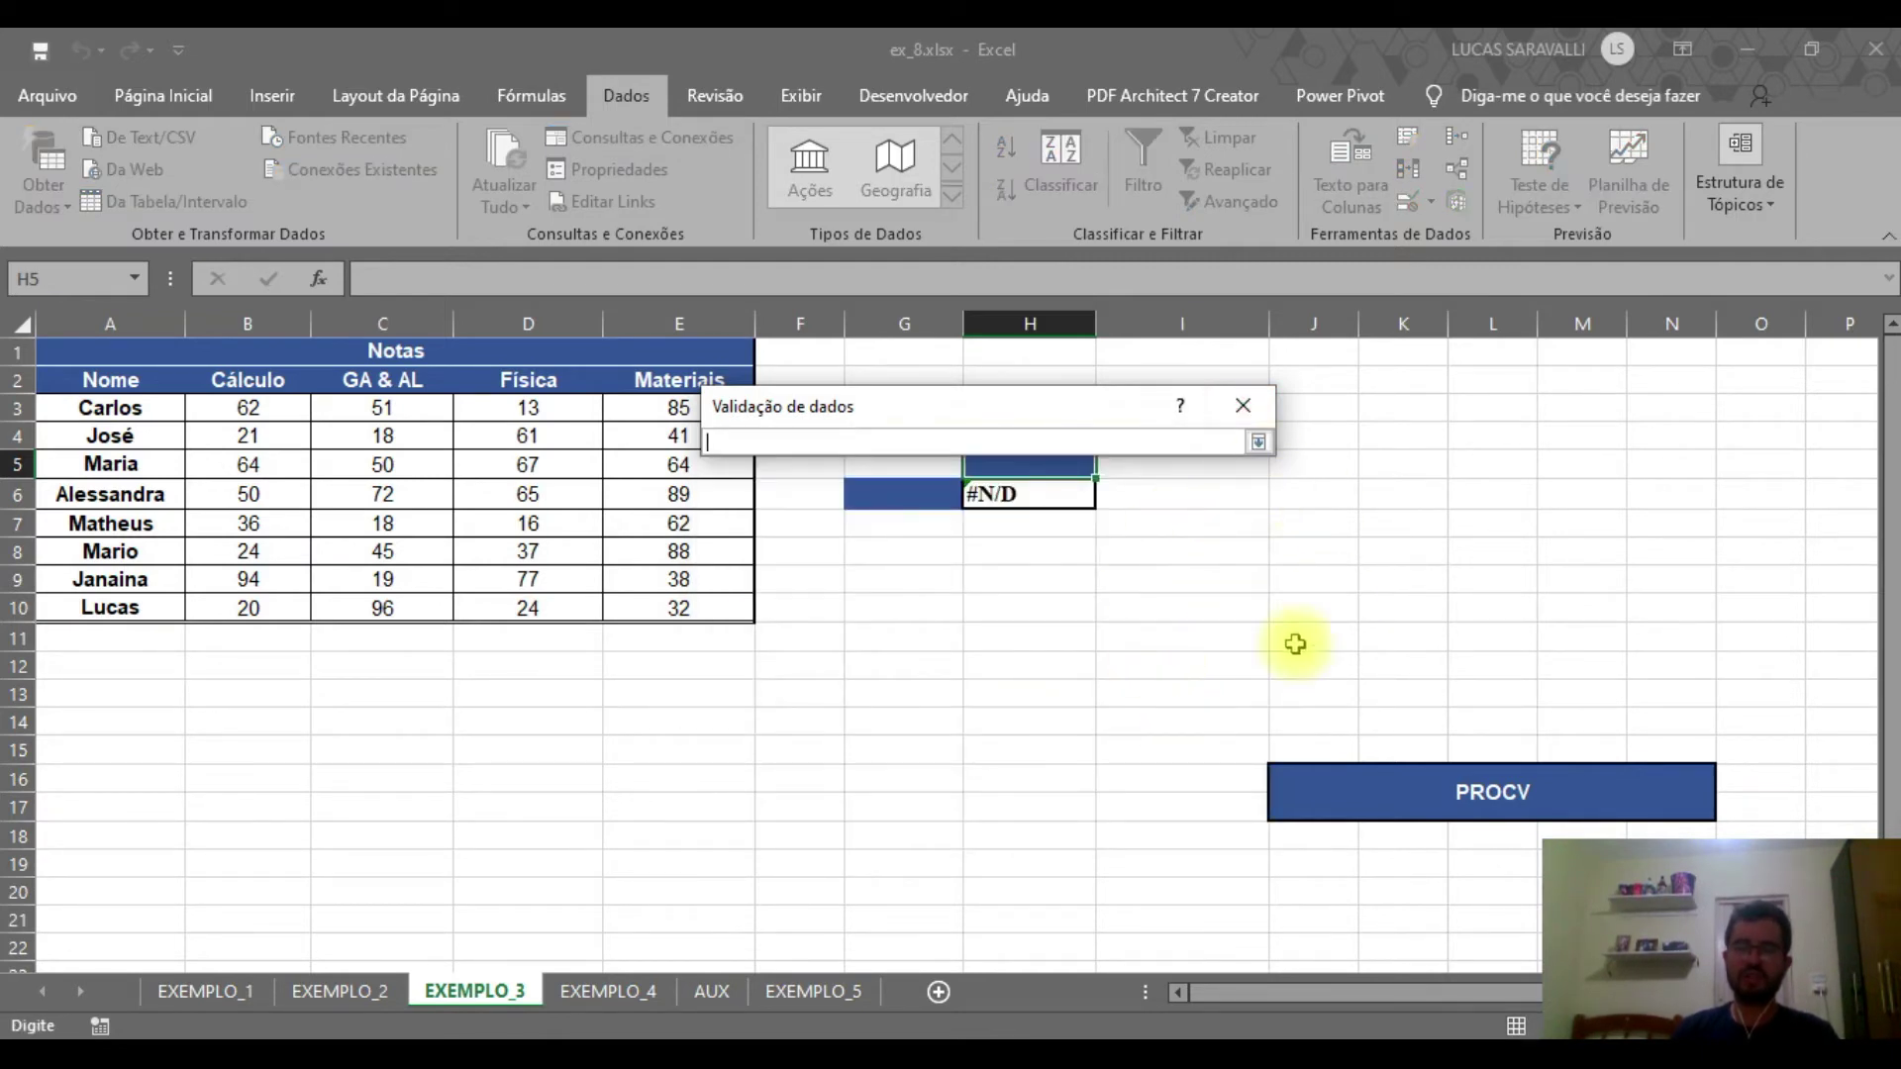
left_click_drag(233, 379, 693, 379)
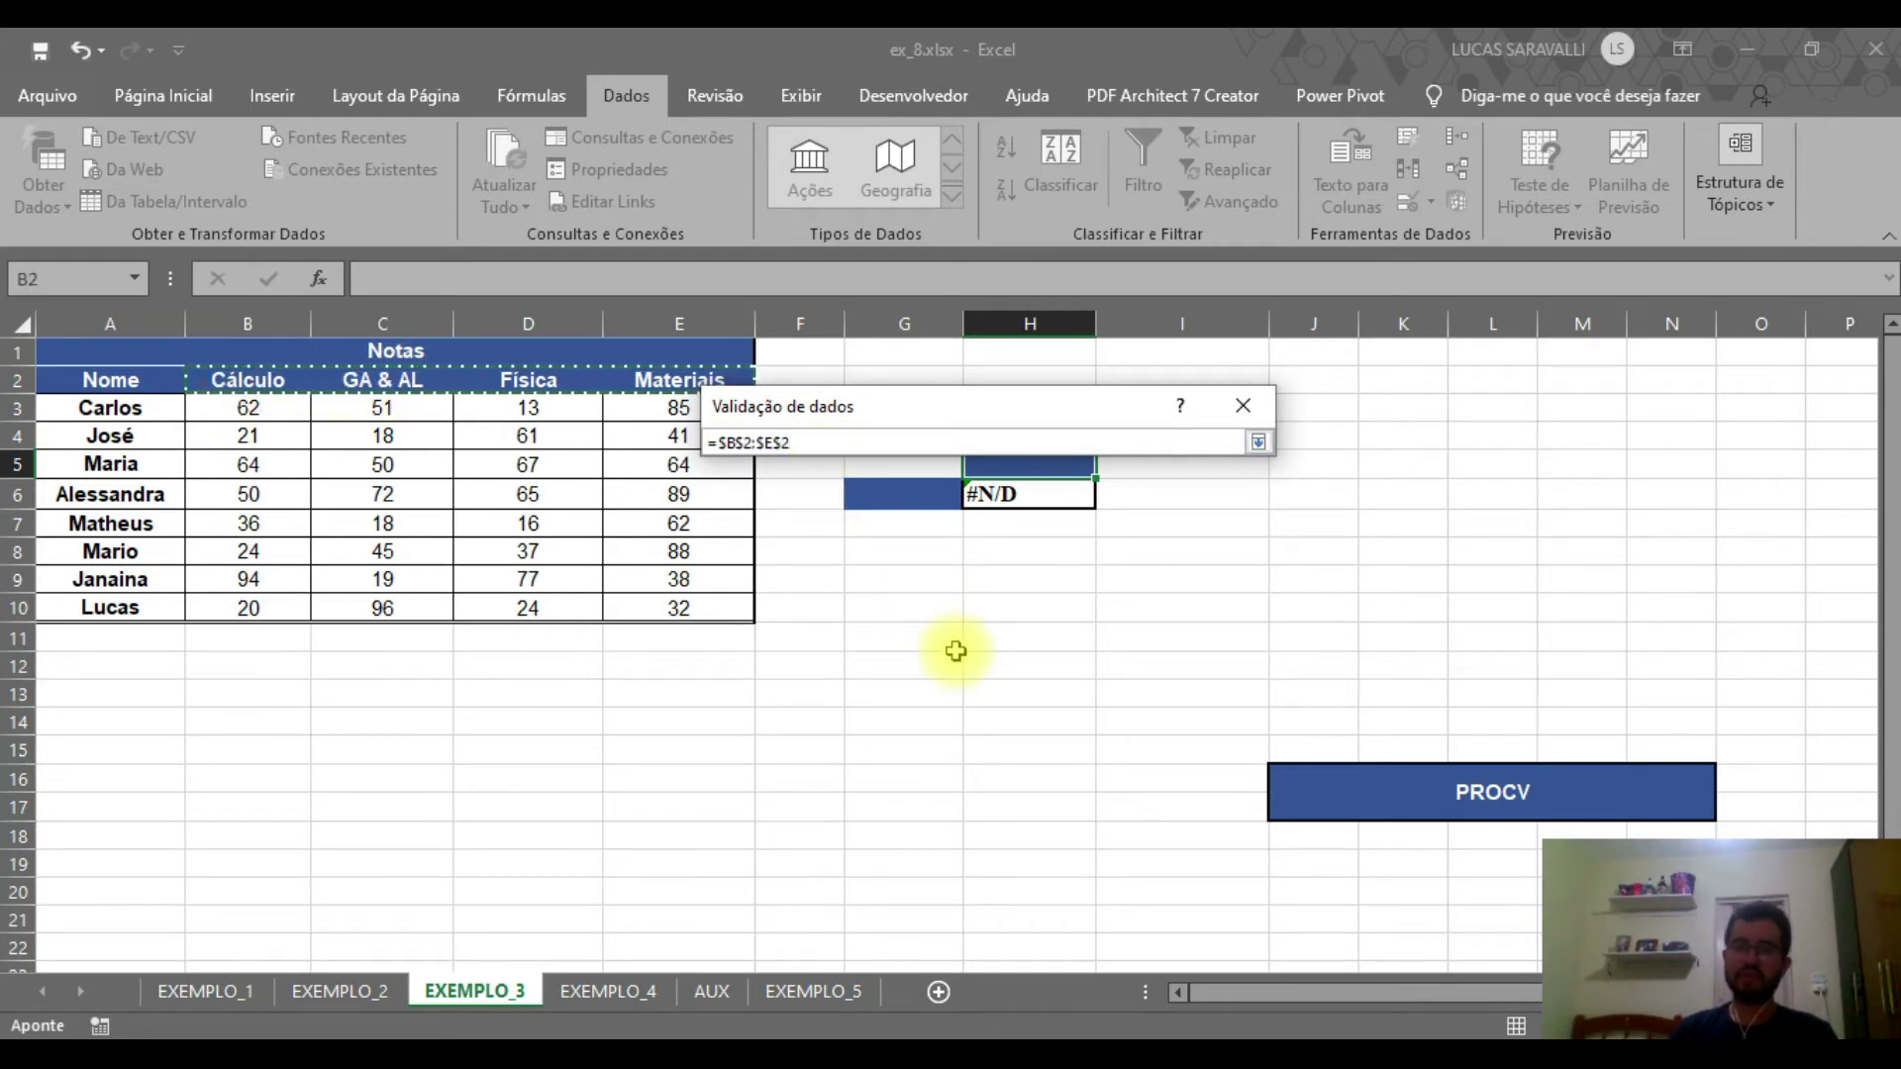
key("Return")
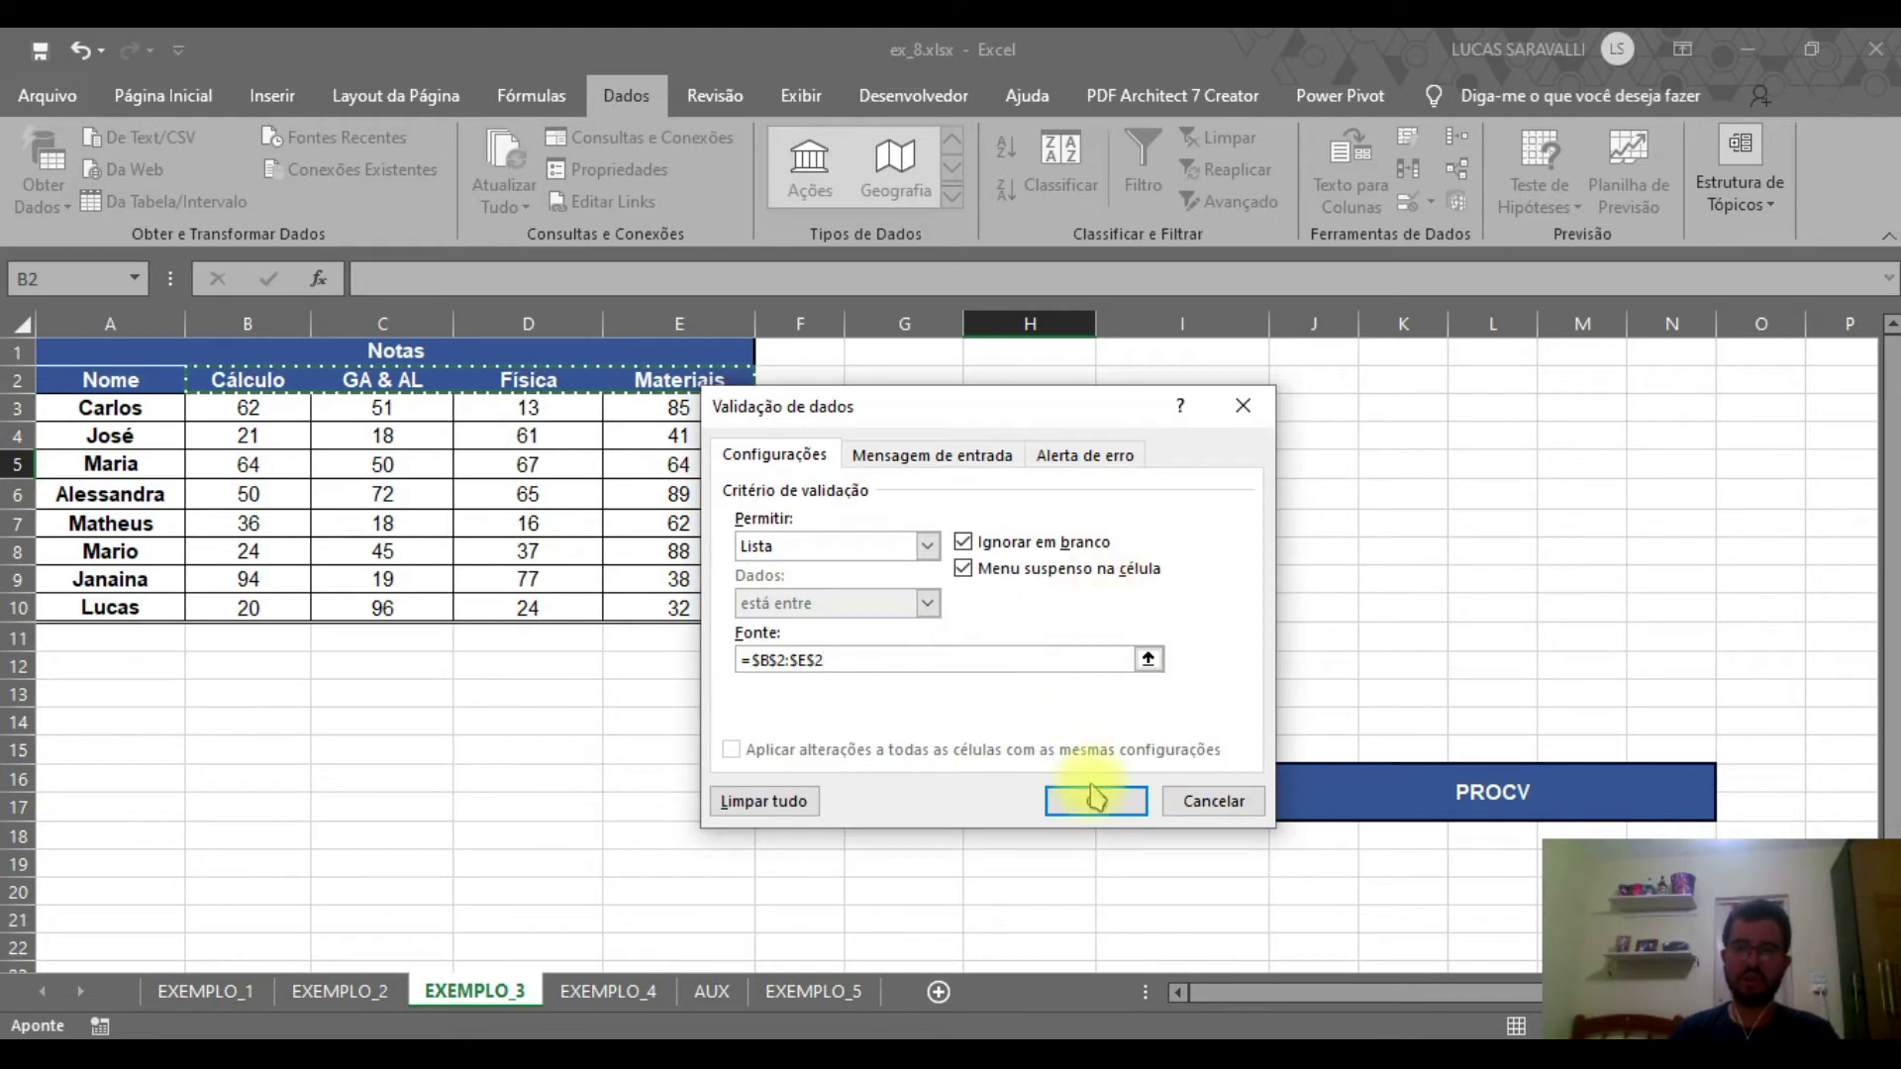
left_click(1093, 798)
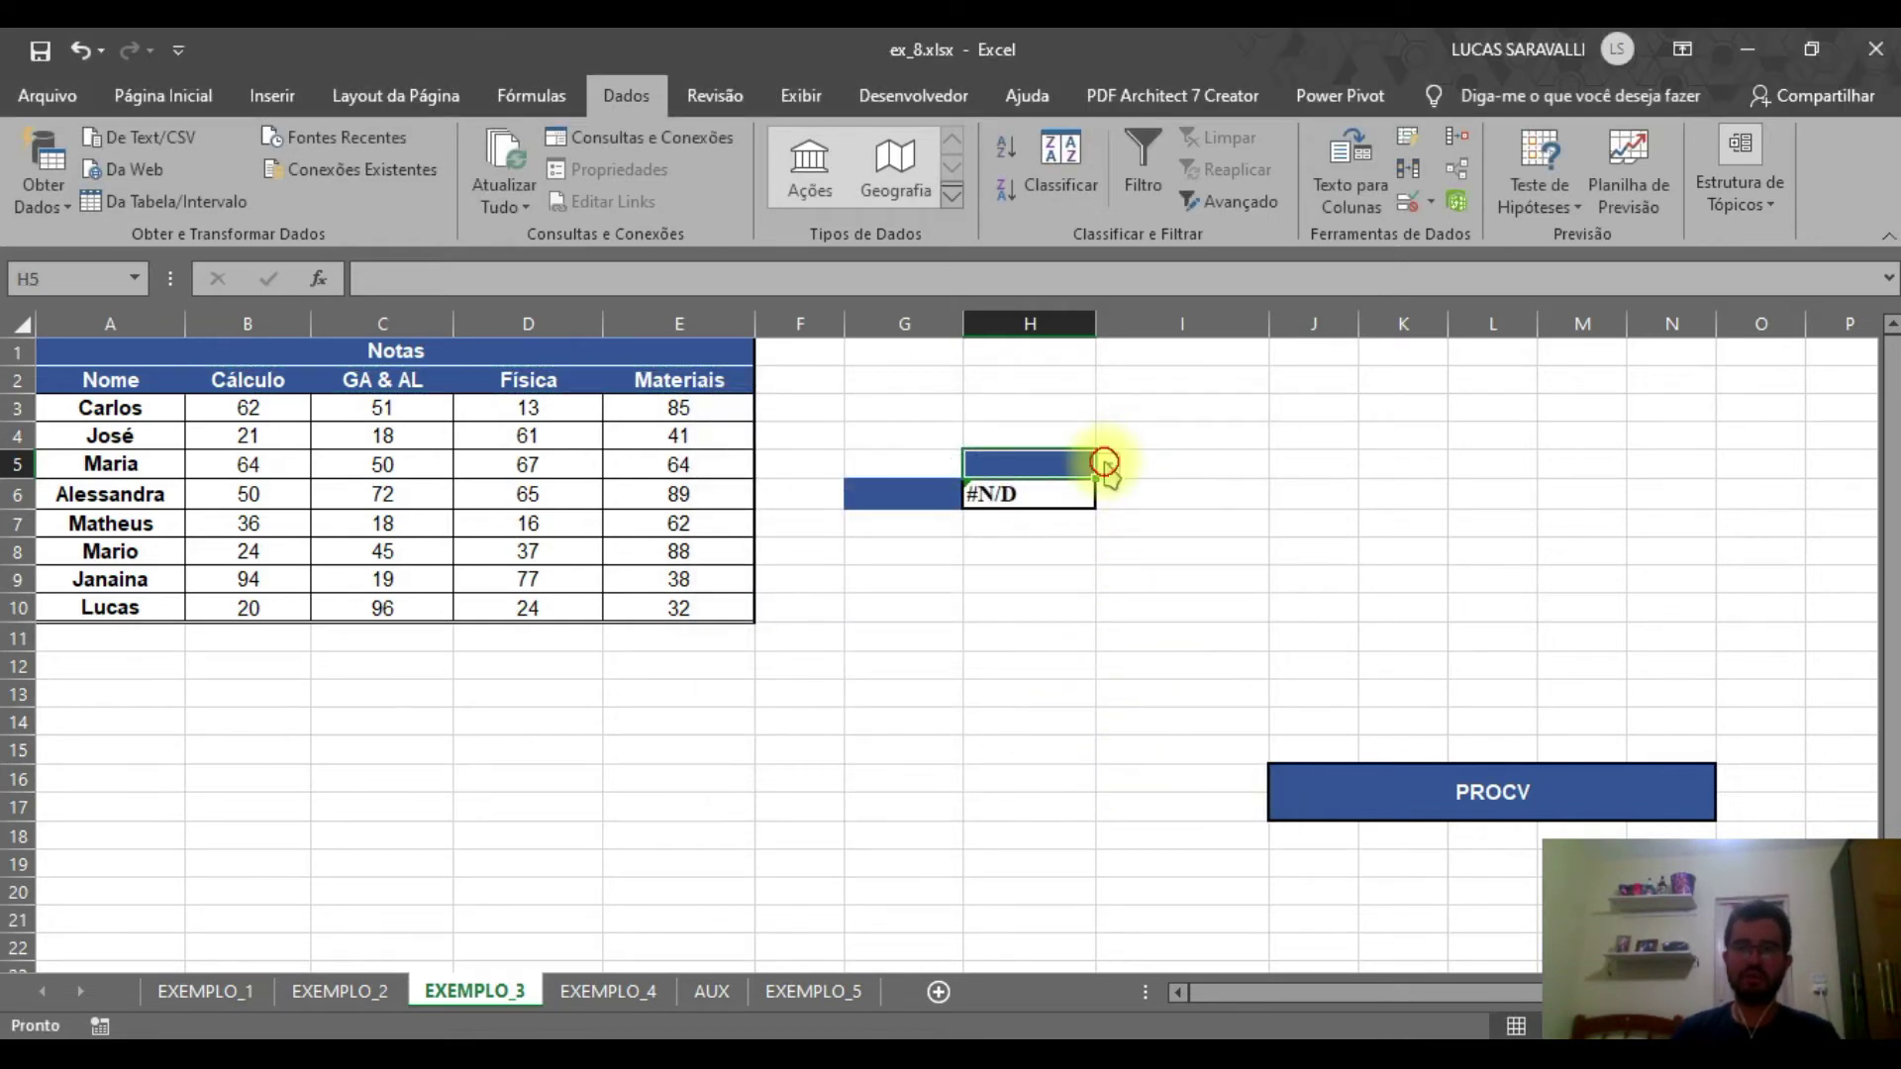
left_click(1108, 464)
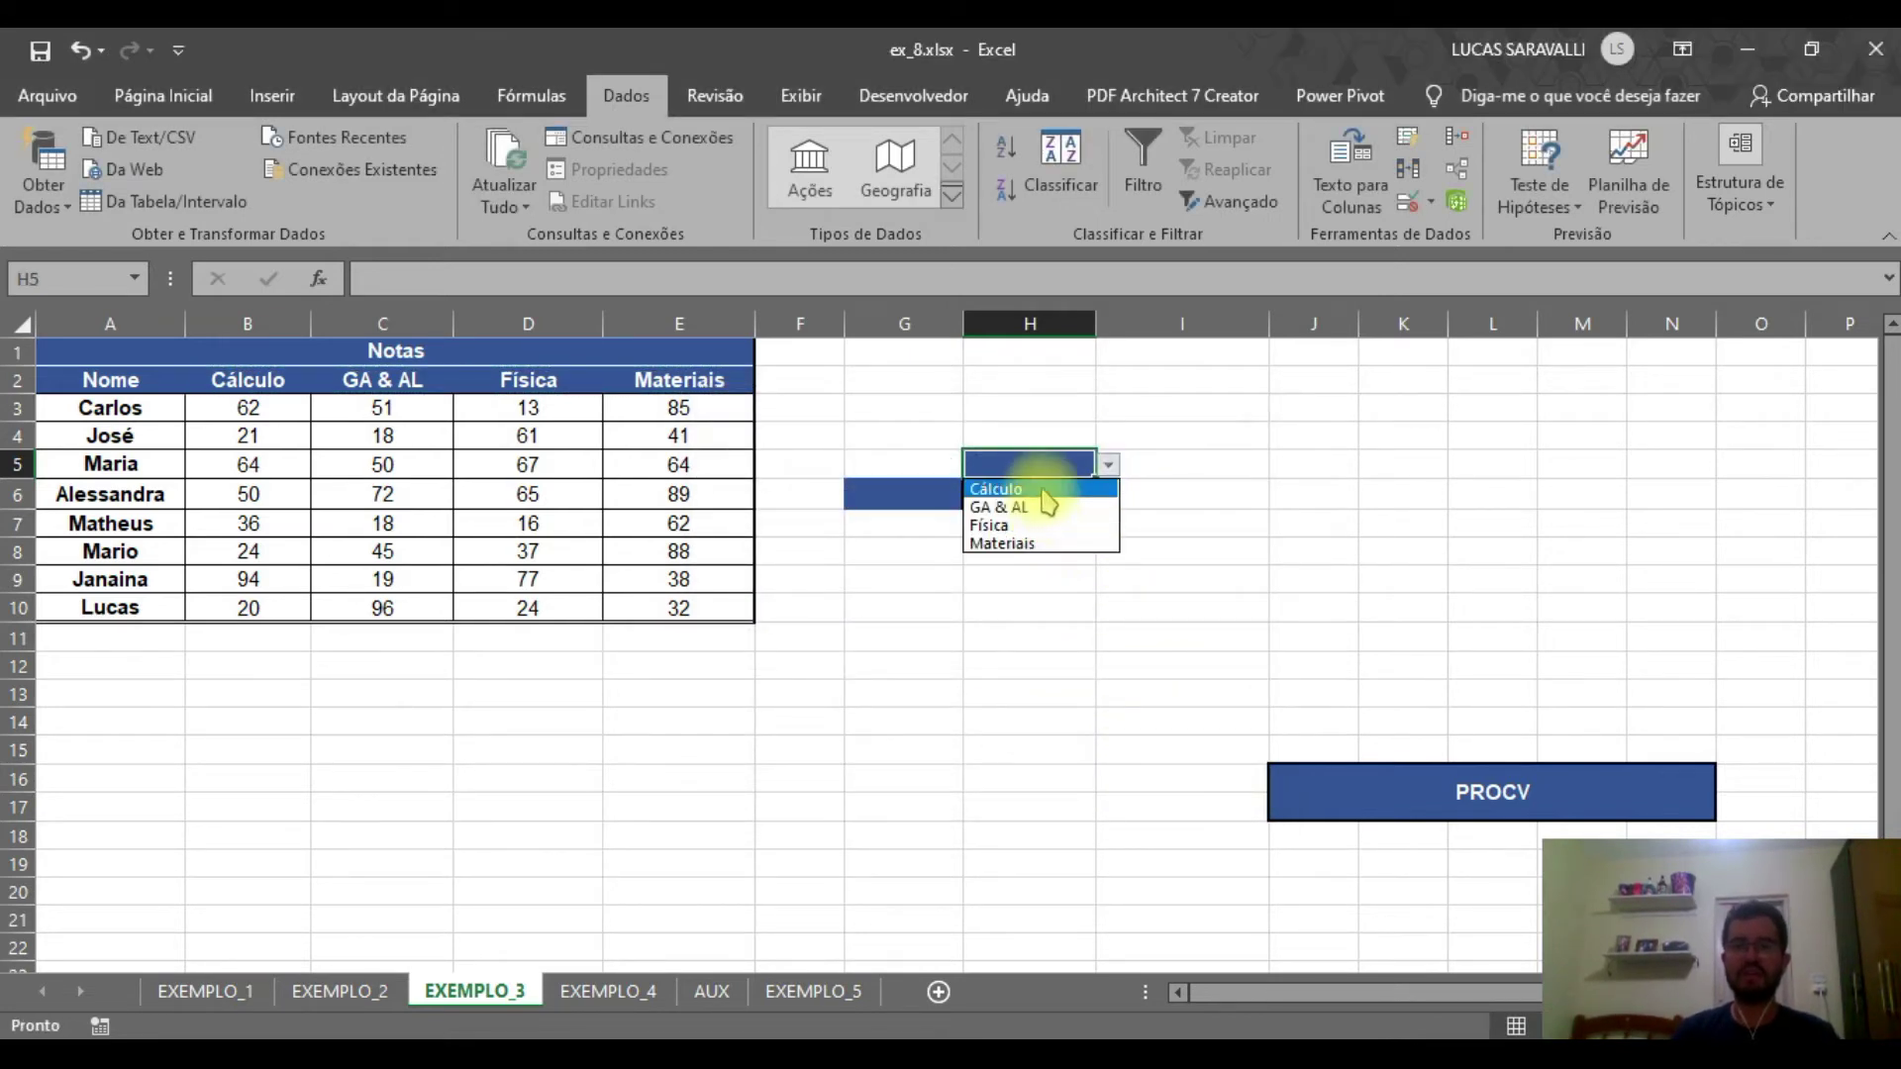
left_click(1215, 455)
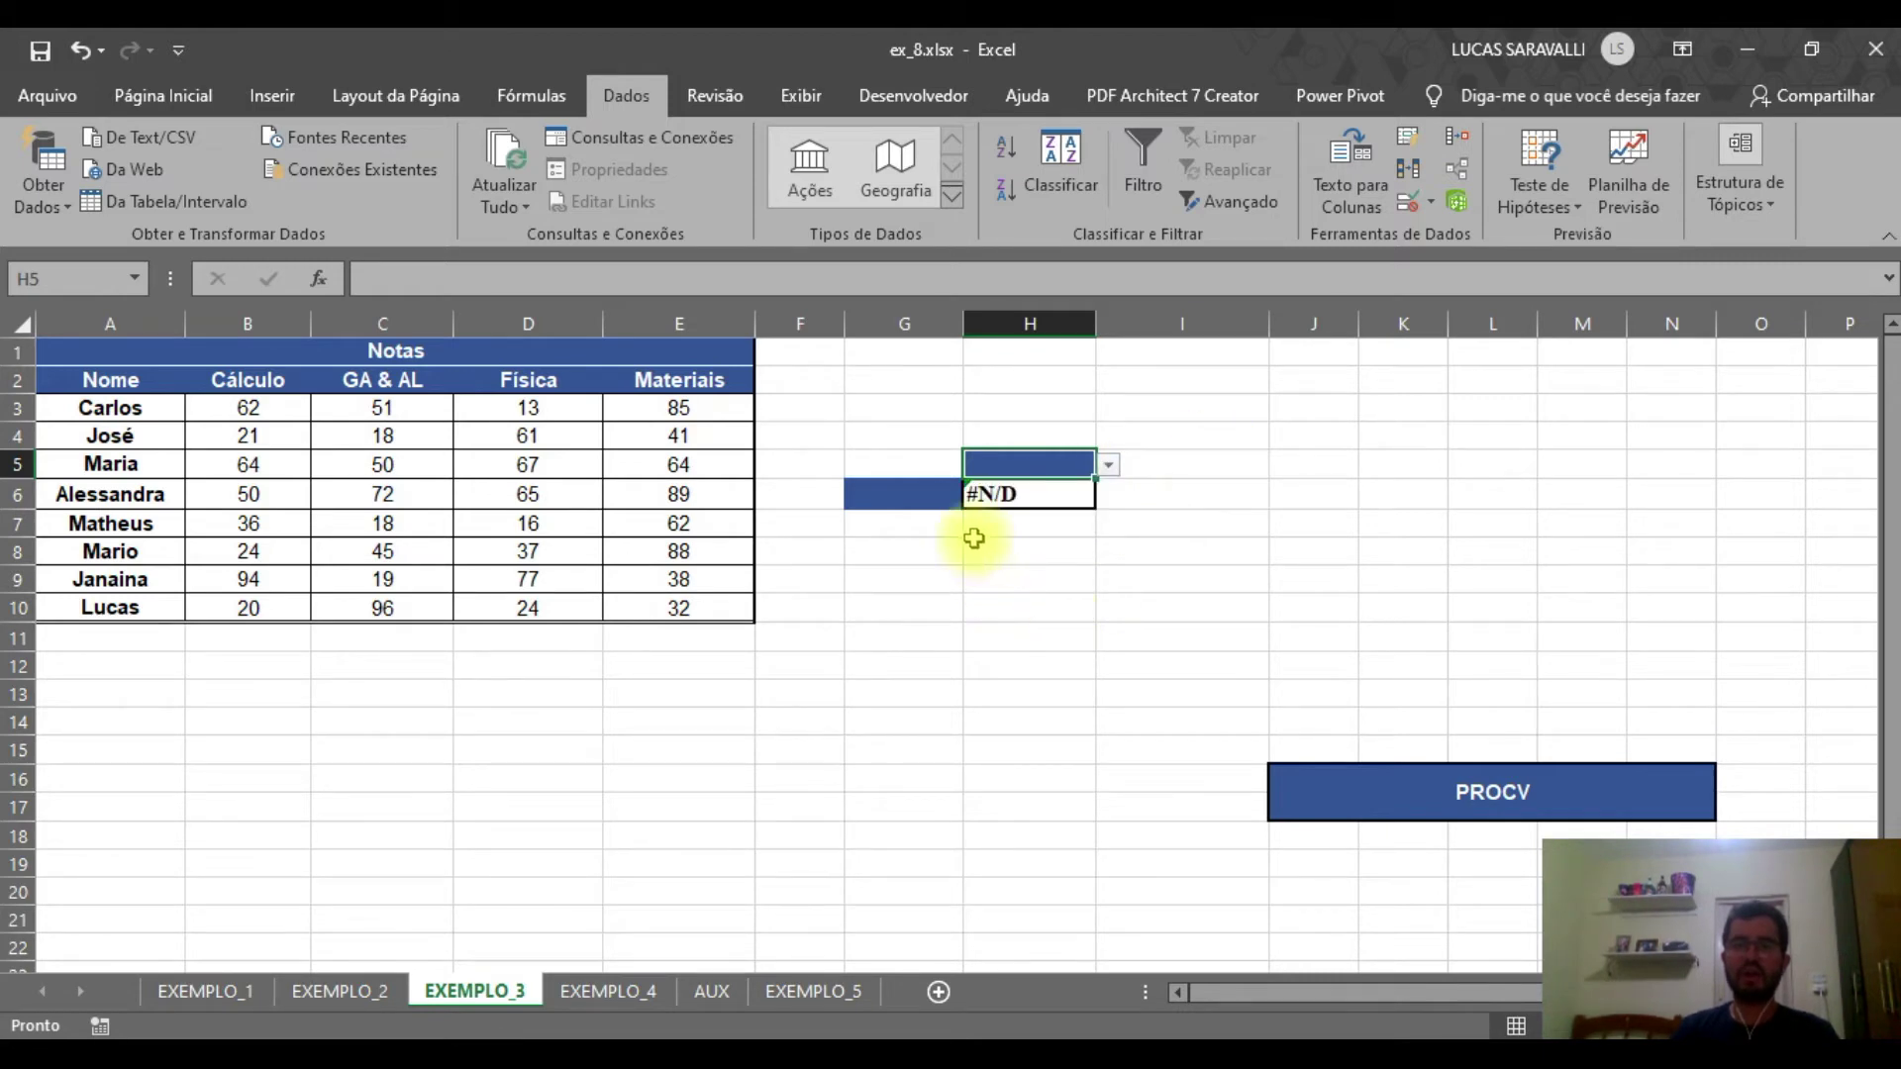
Choose the student name from A9 in G6 and Materiais in H5, and compare the result with cell E9
left_click(917, 495)
left_click(977, 494)
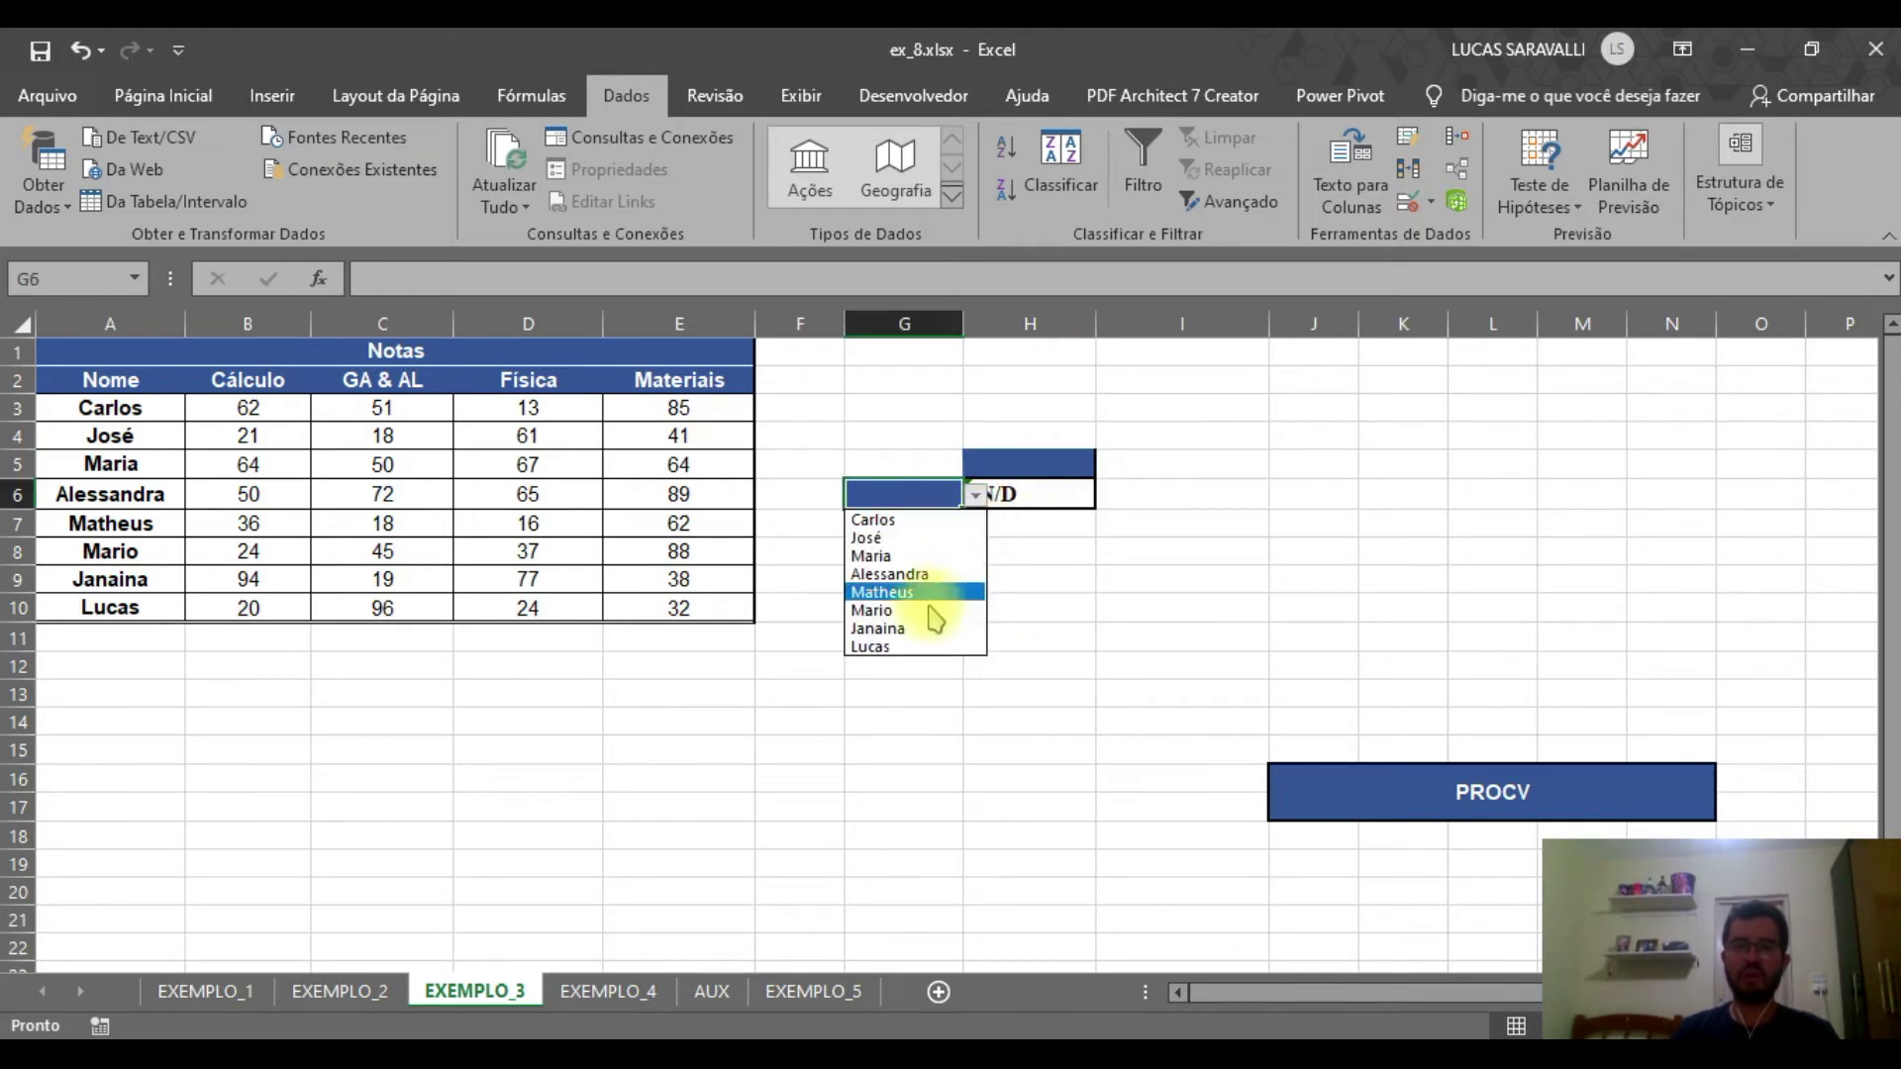
left_click(903, 630)
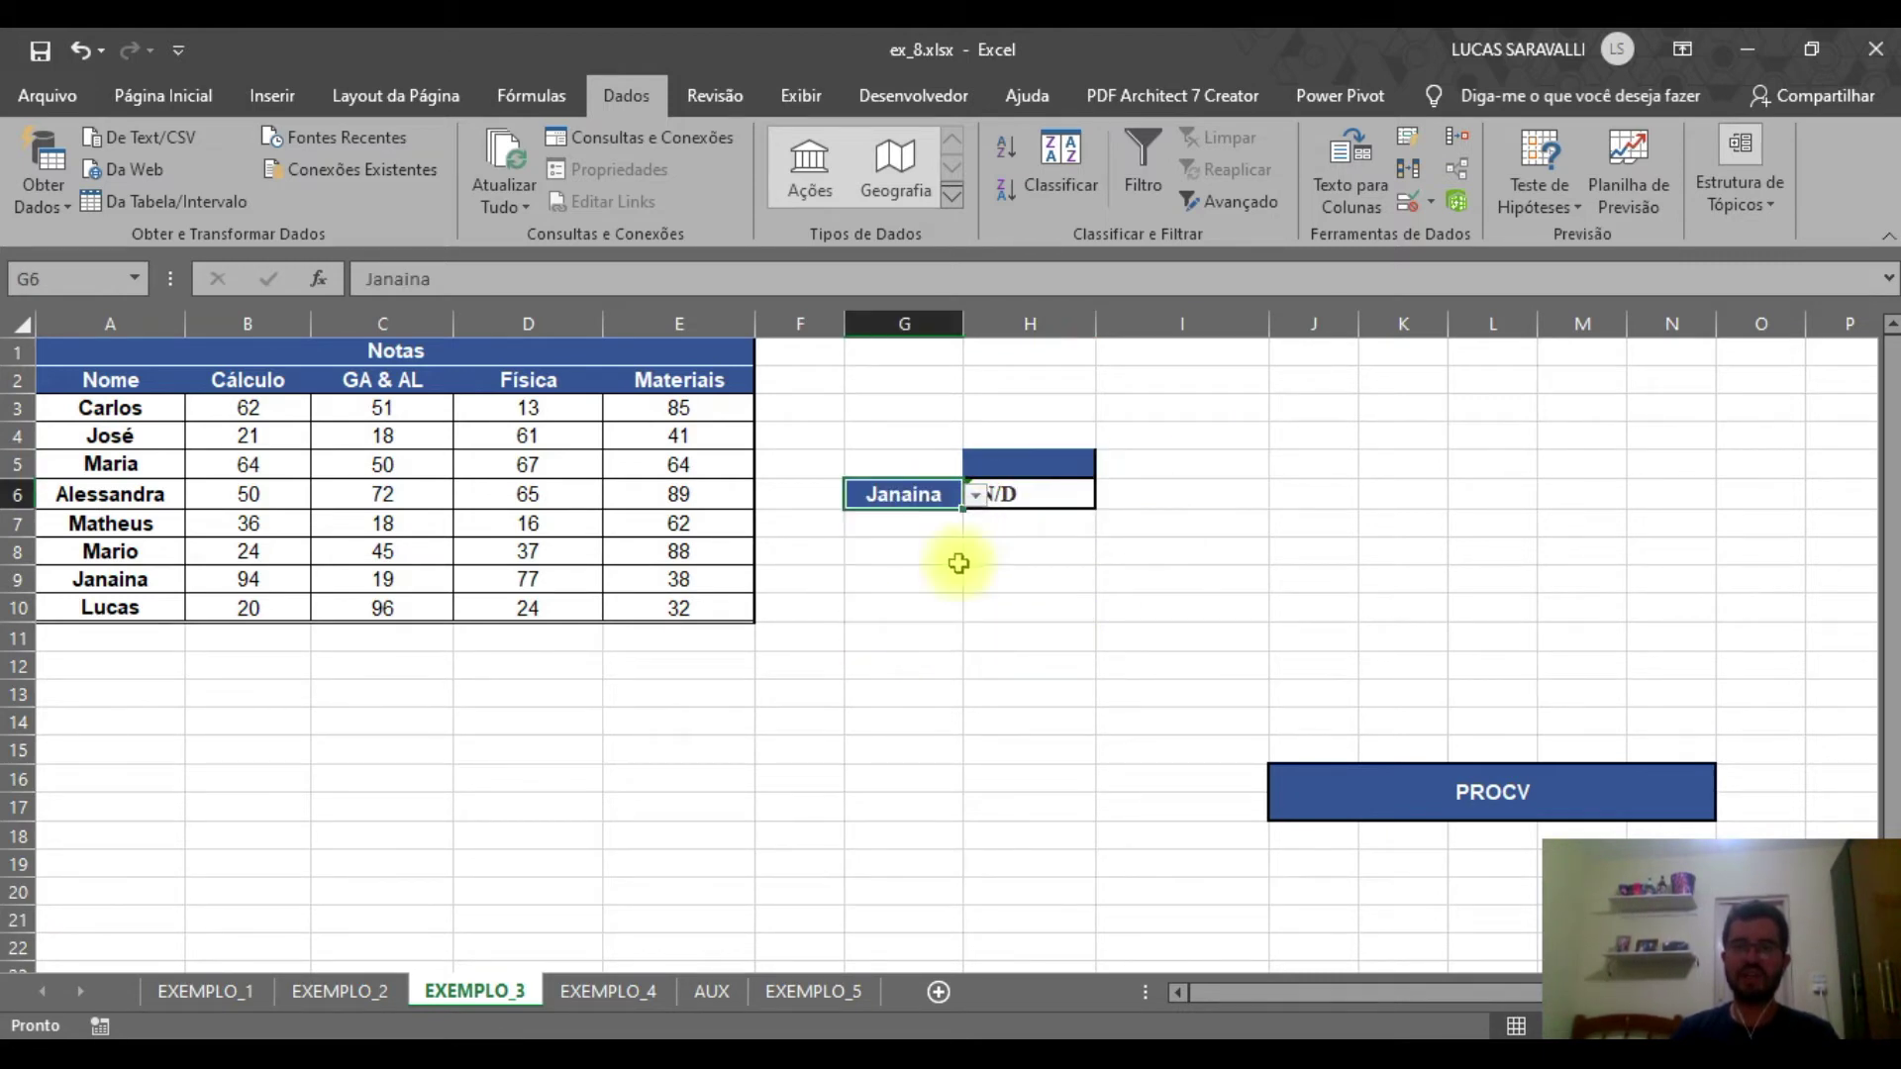
left_click(1019, 461)
left_click(1108, 465)
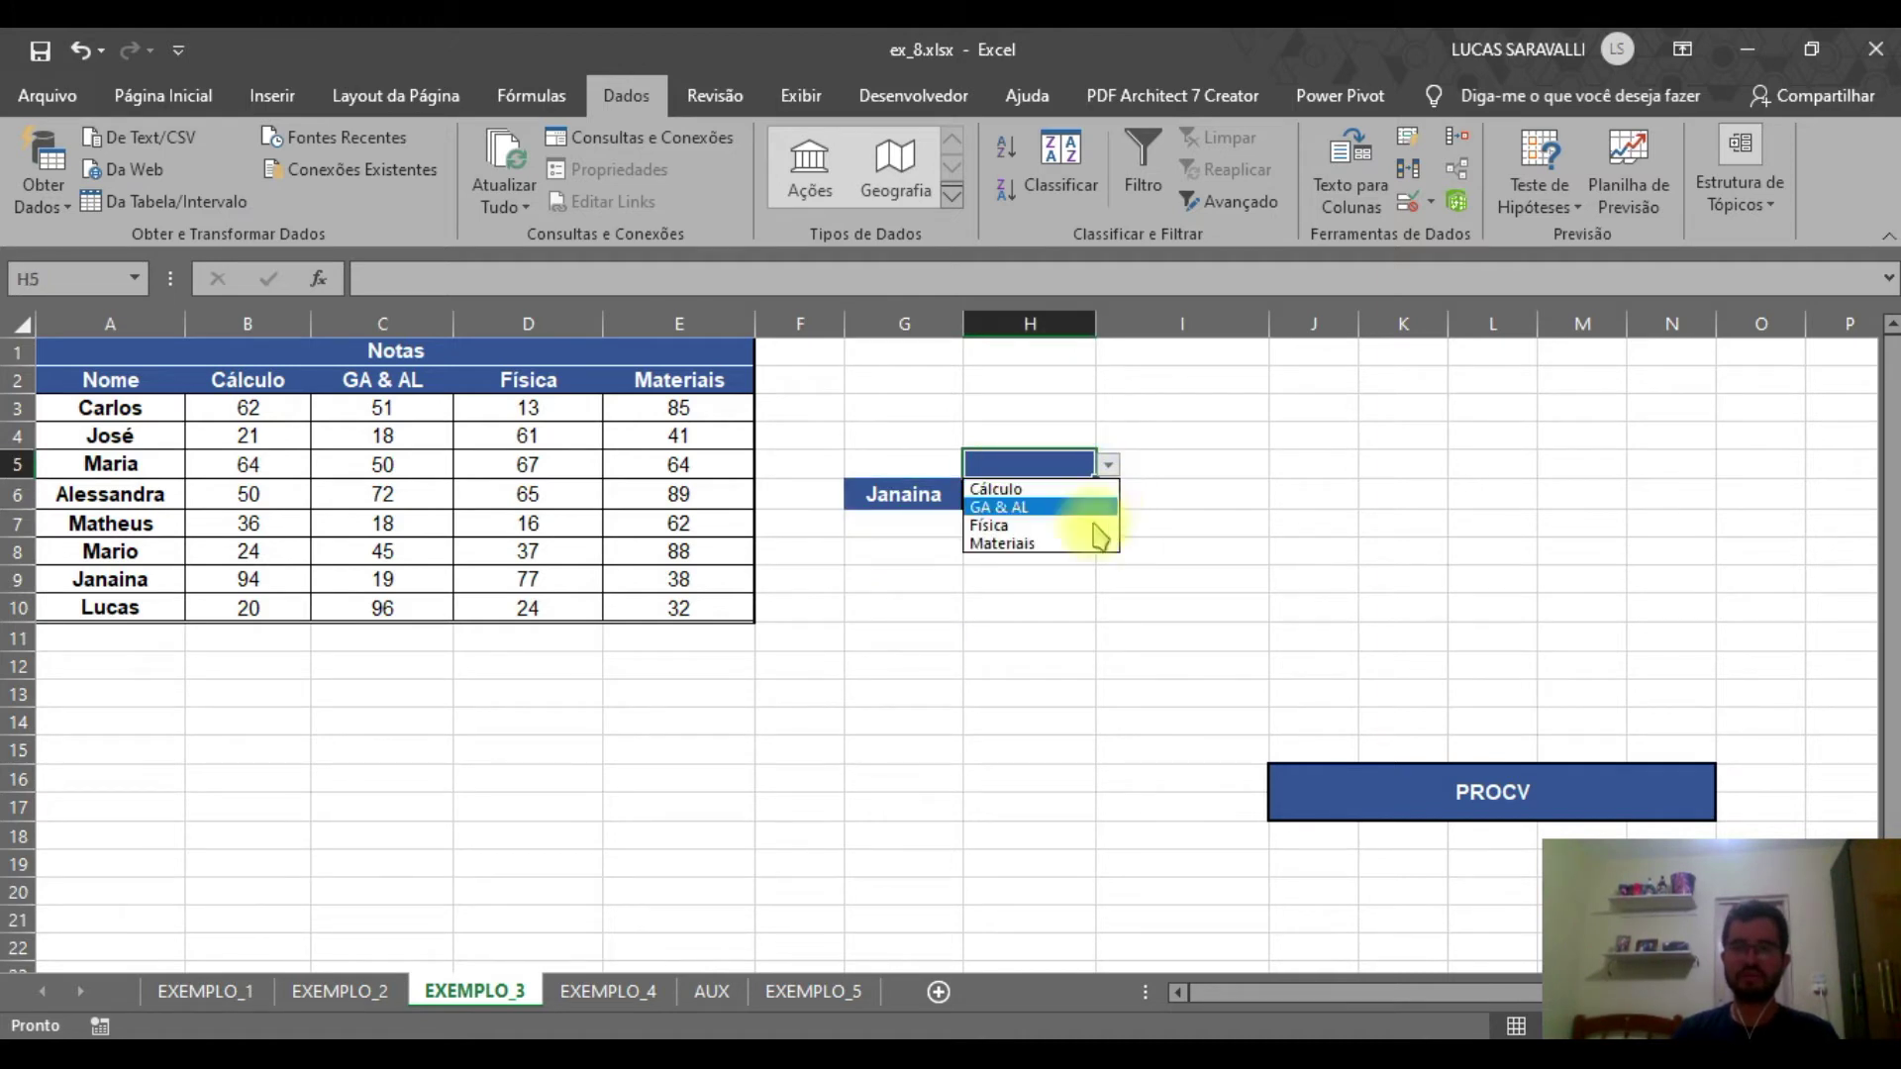
left_click(1069, 544)
left_click(1113, 551)
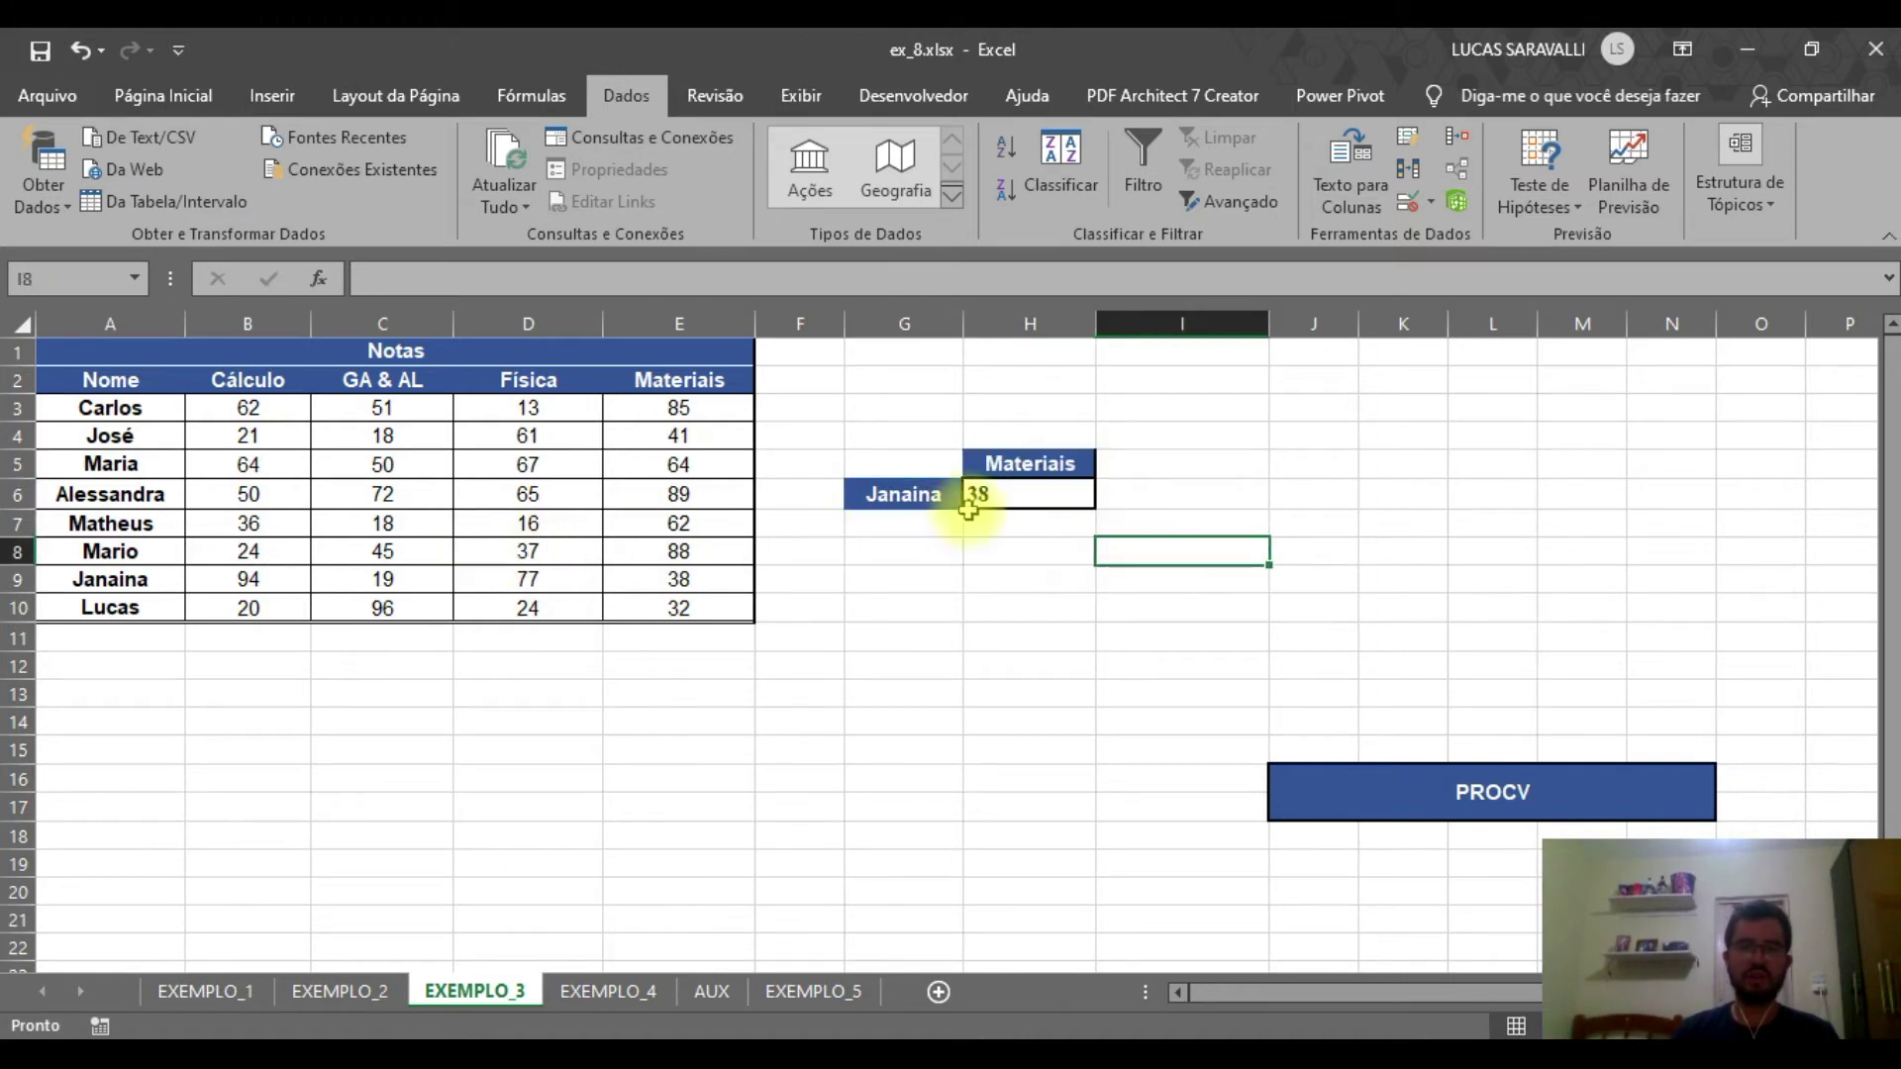
left_click(690, 580)
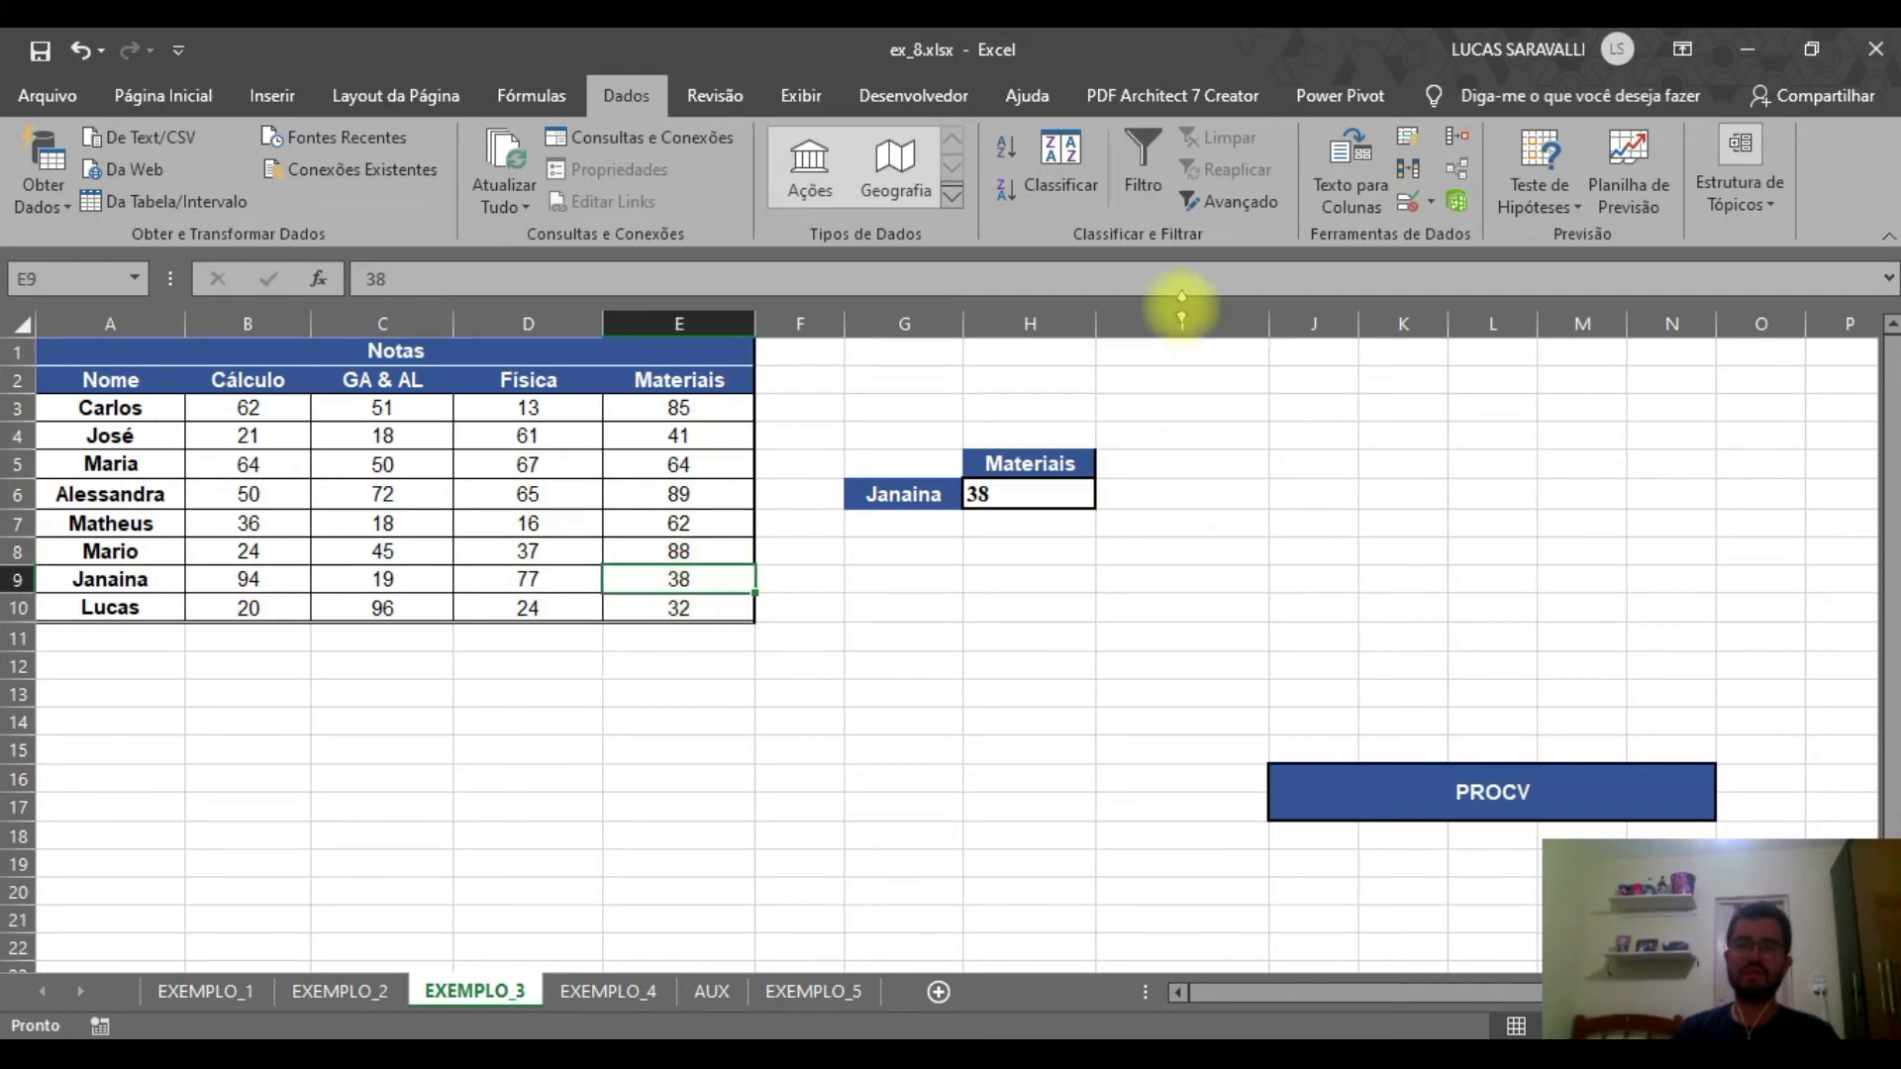
Switch to the EXEMPLO_4 sheet and examine the P1, P2 and P3 grade tables and their subject headers
left_click(608, 991)
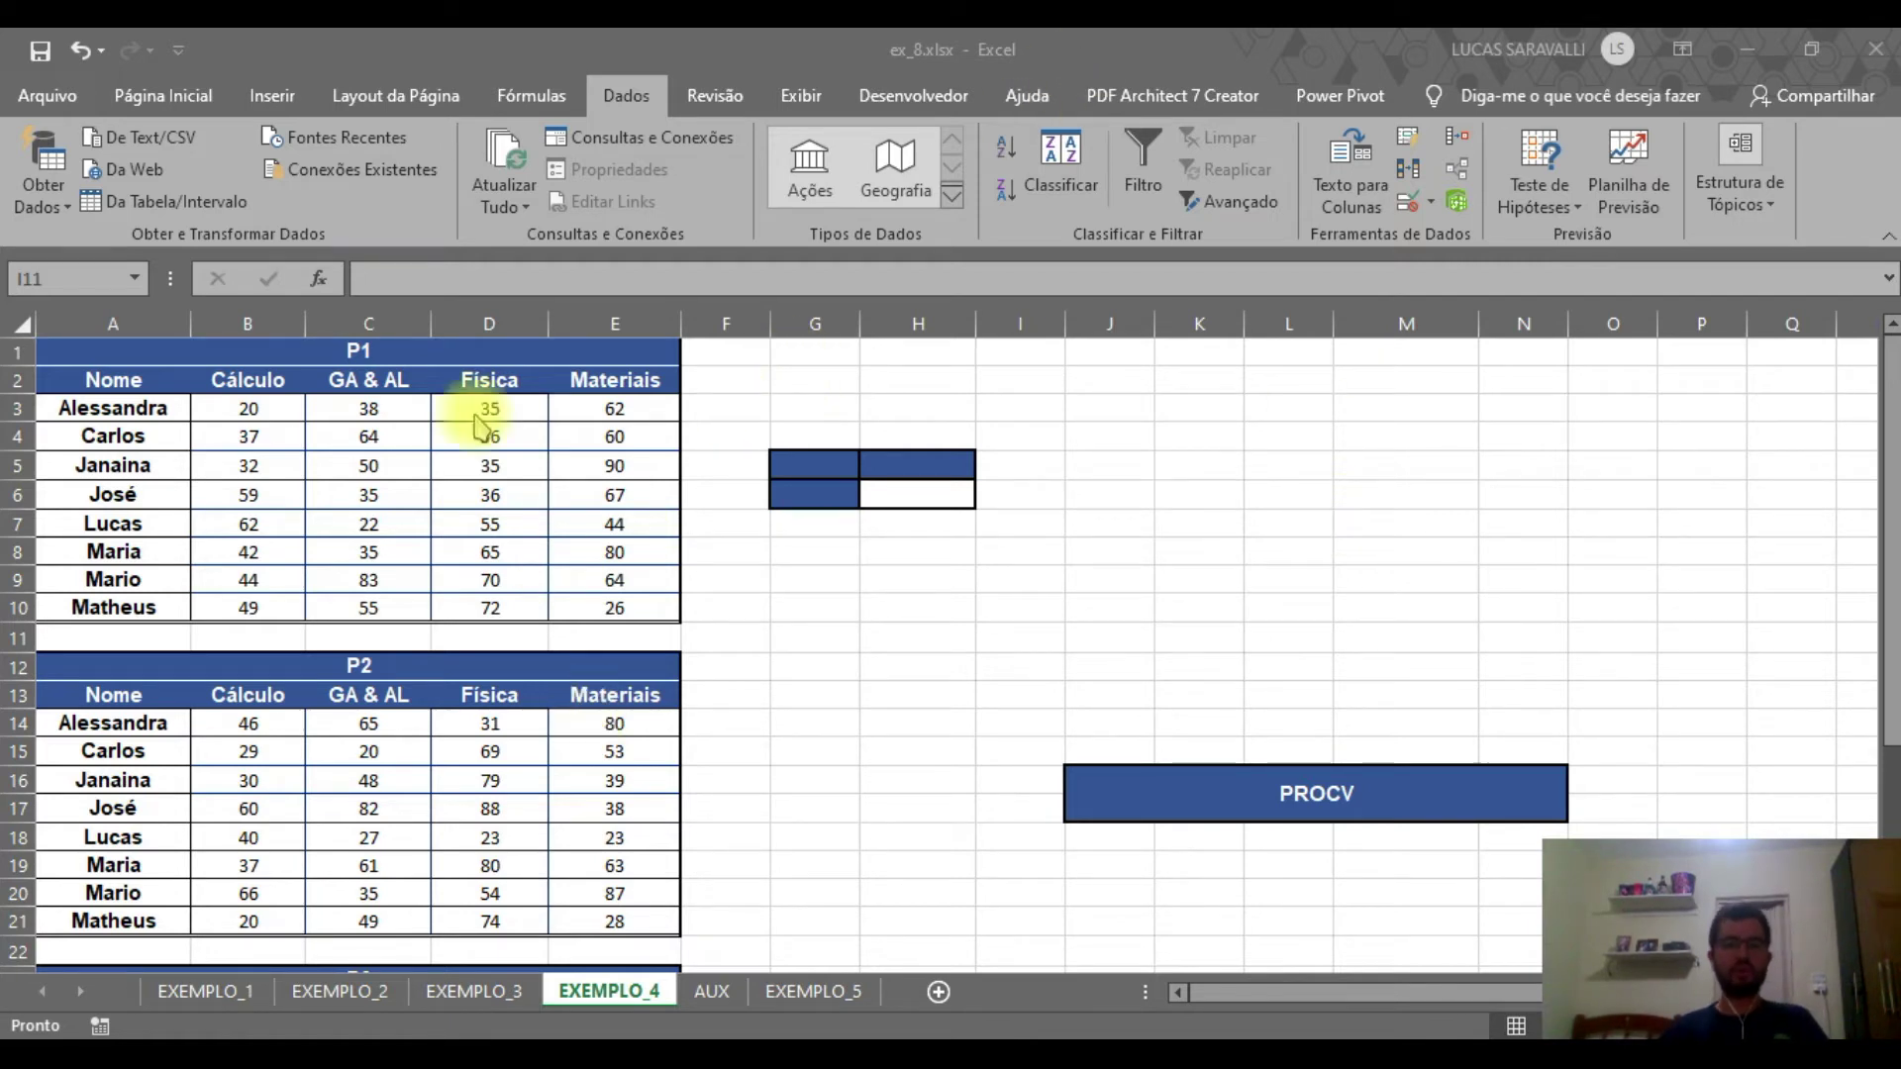
scroll(396, 643, "down", 3)
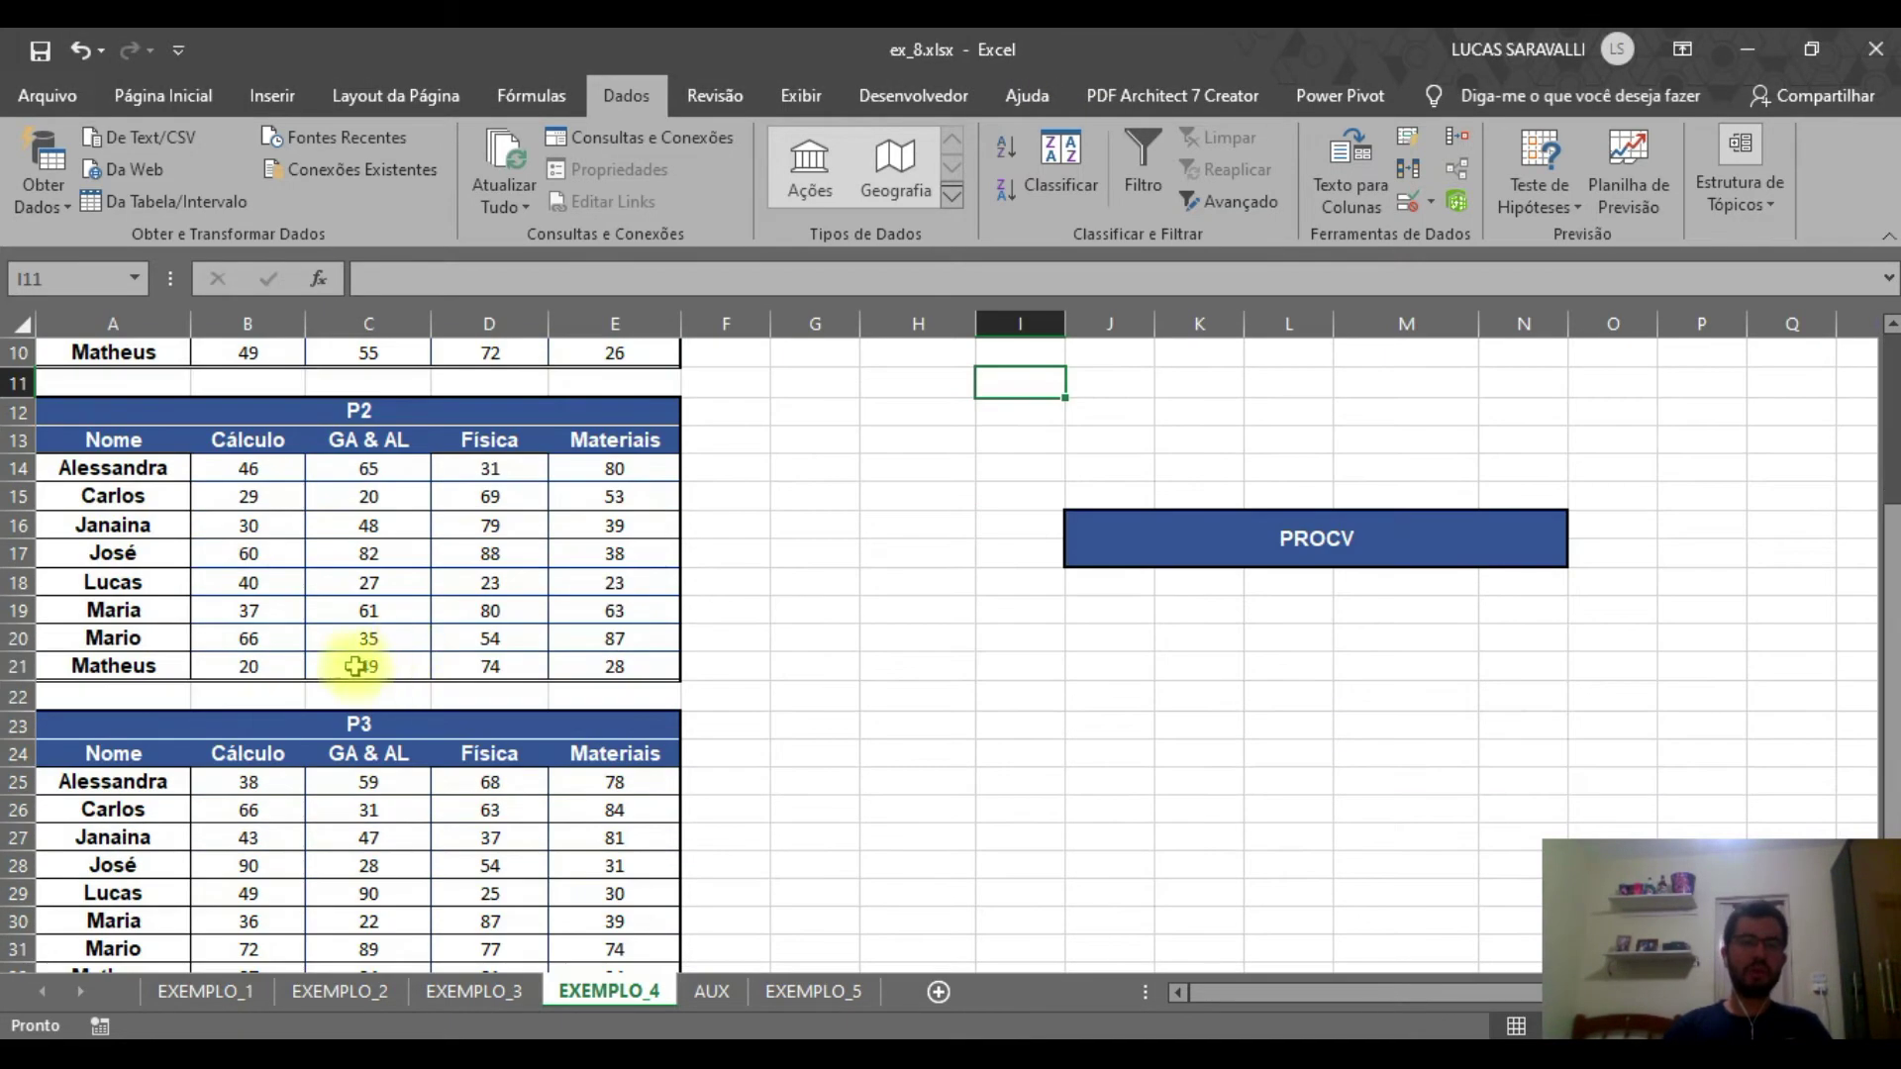
scroll(983, 680, "up", 3)
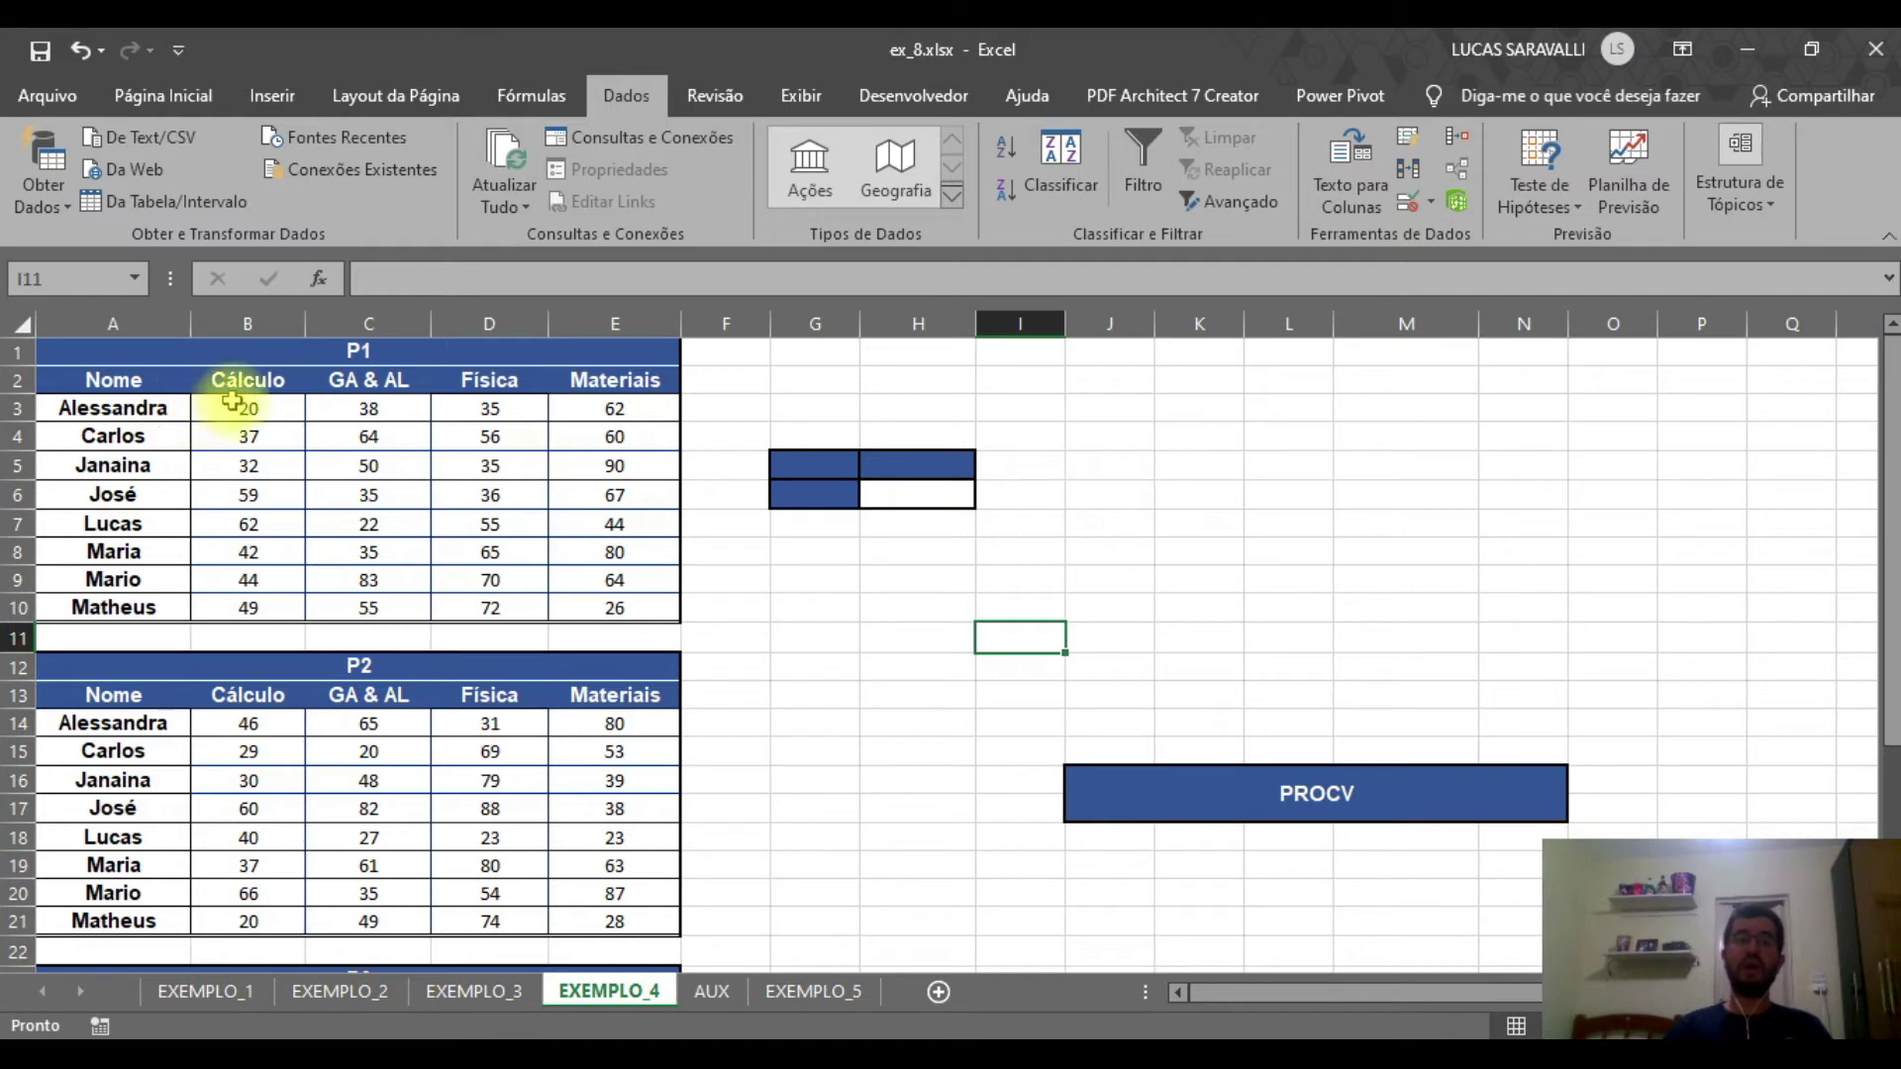
left_click(256, 382)
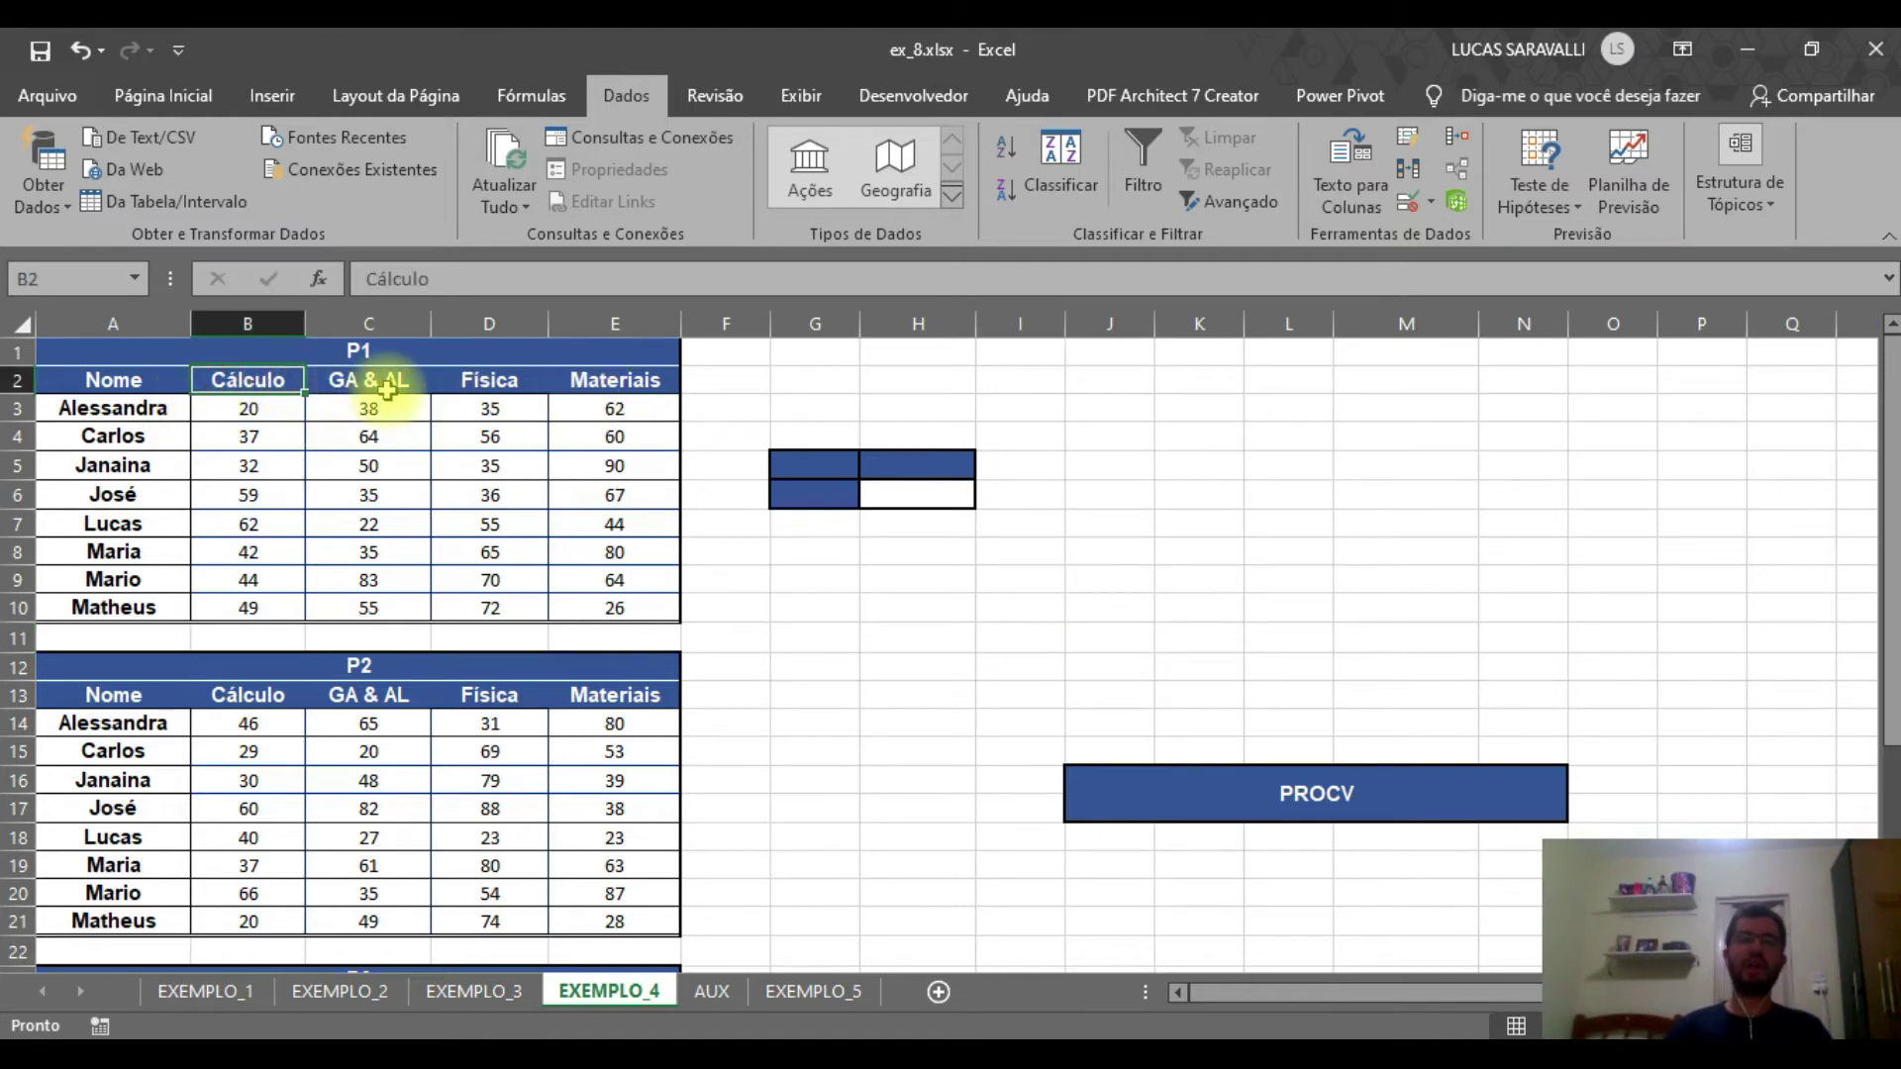
left_click(490, 380)
left_click(591, 388)
left_click(917, 579)
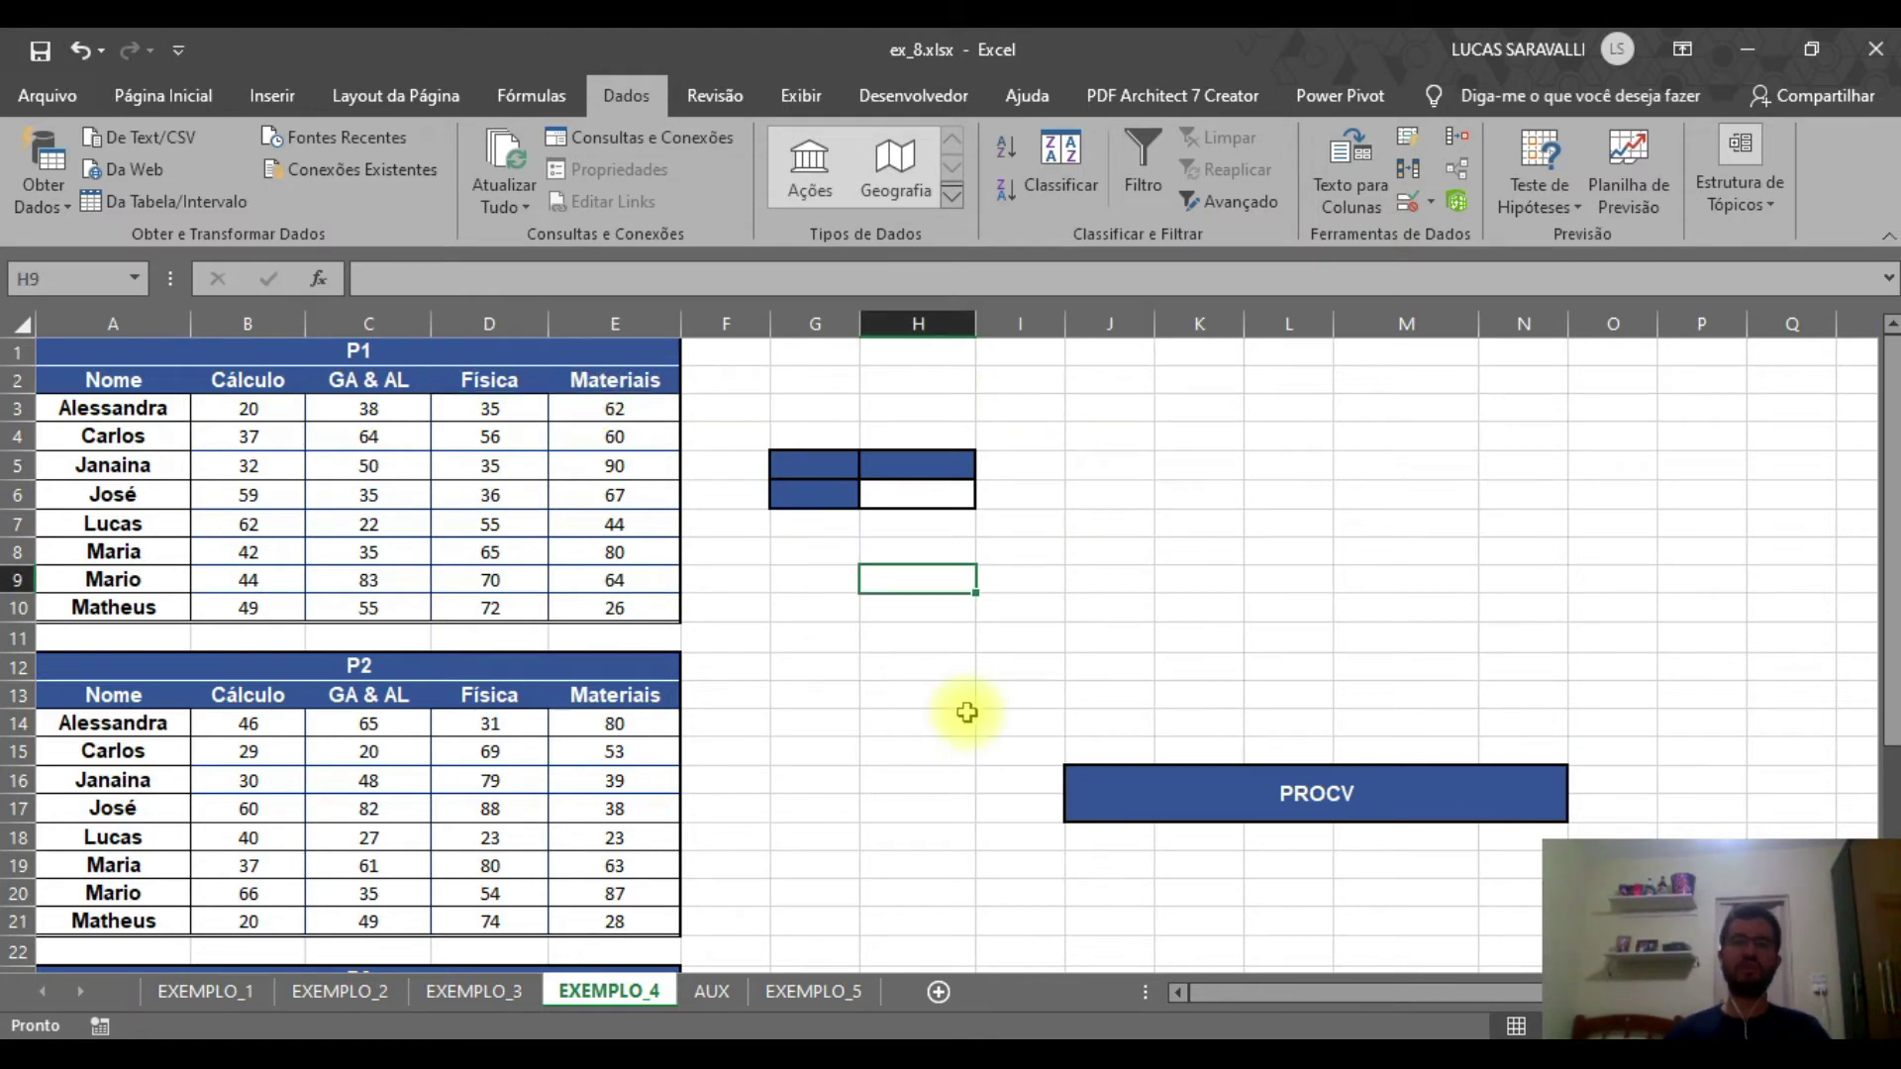
Start a PROCV formula in cell H6 with the absolute reference $G$6 as the lookup value
left_click(906, 491)
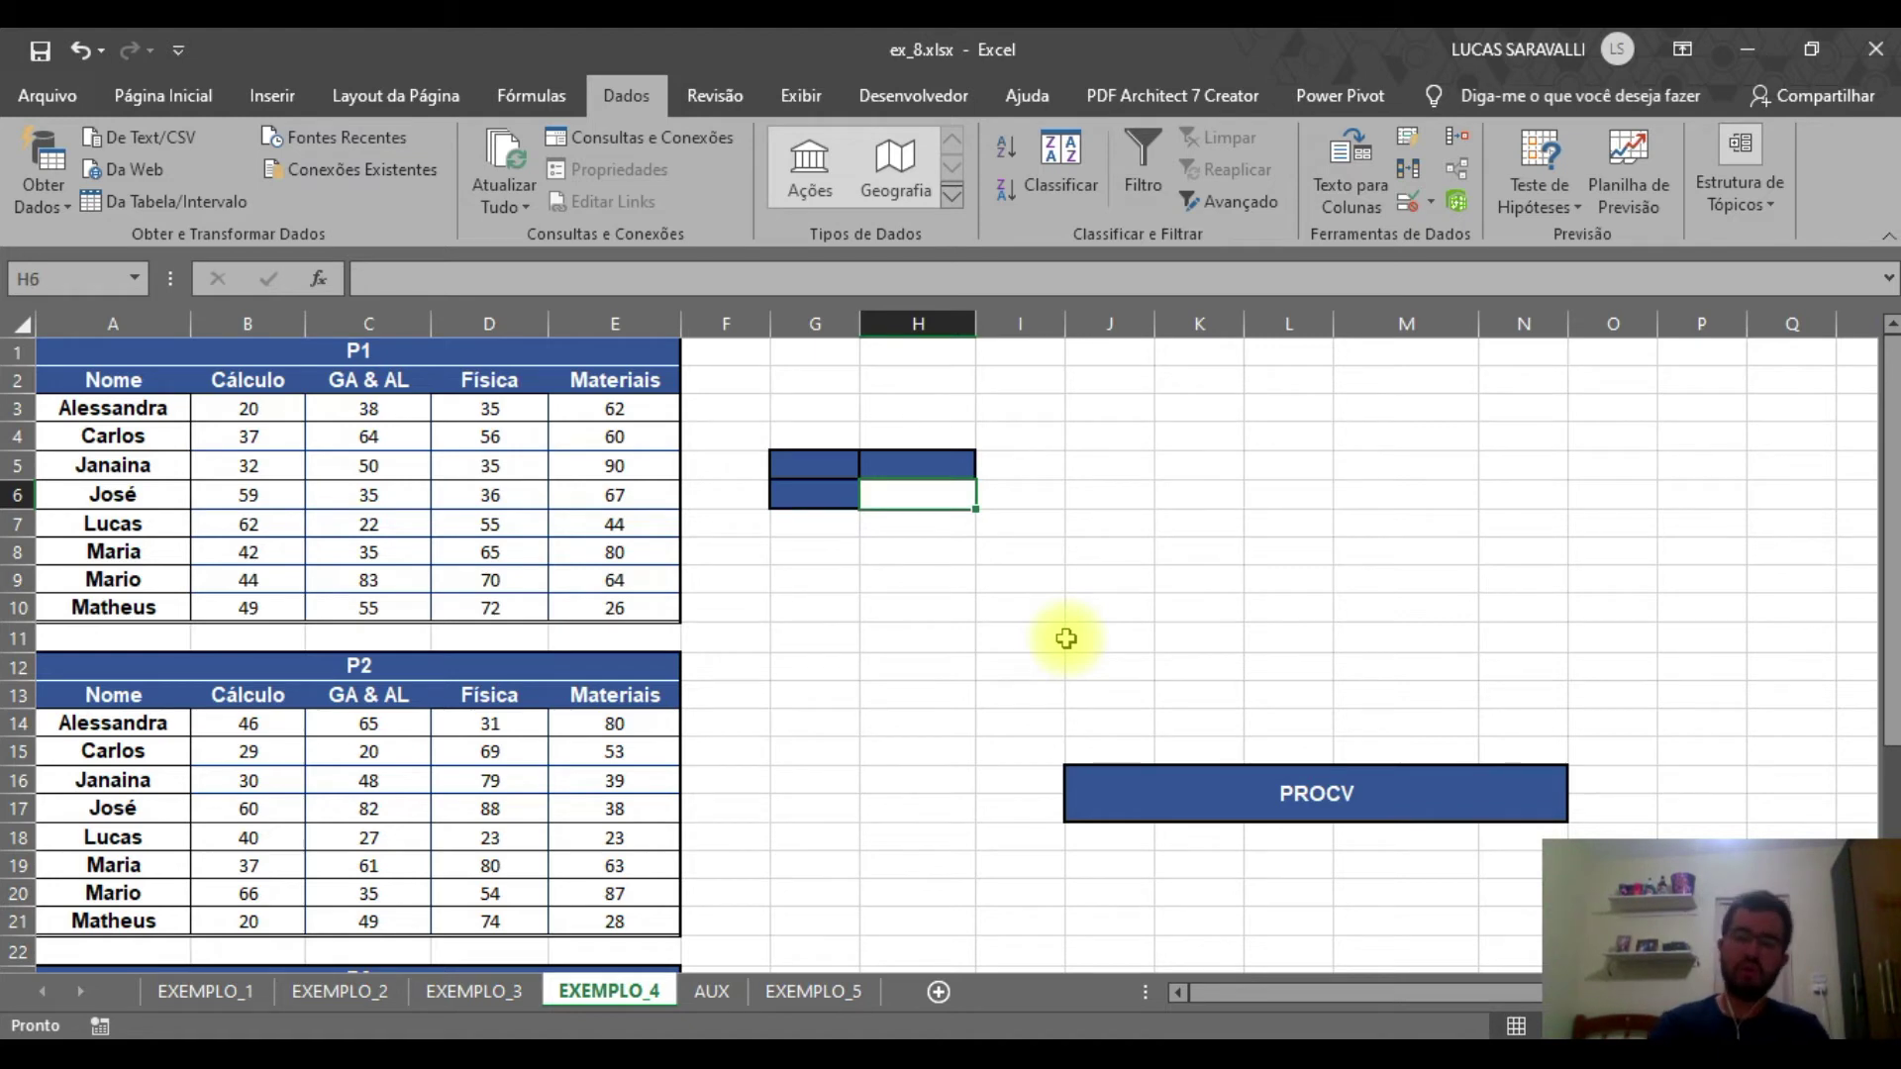
type("=PROC")
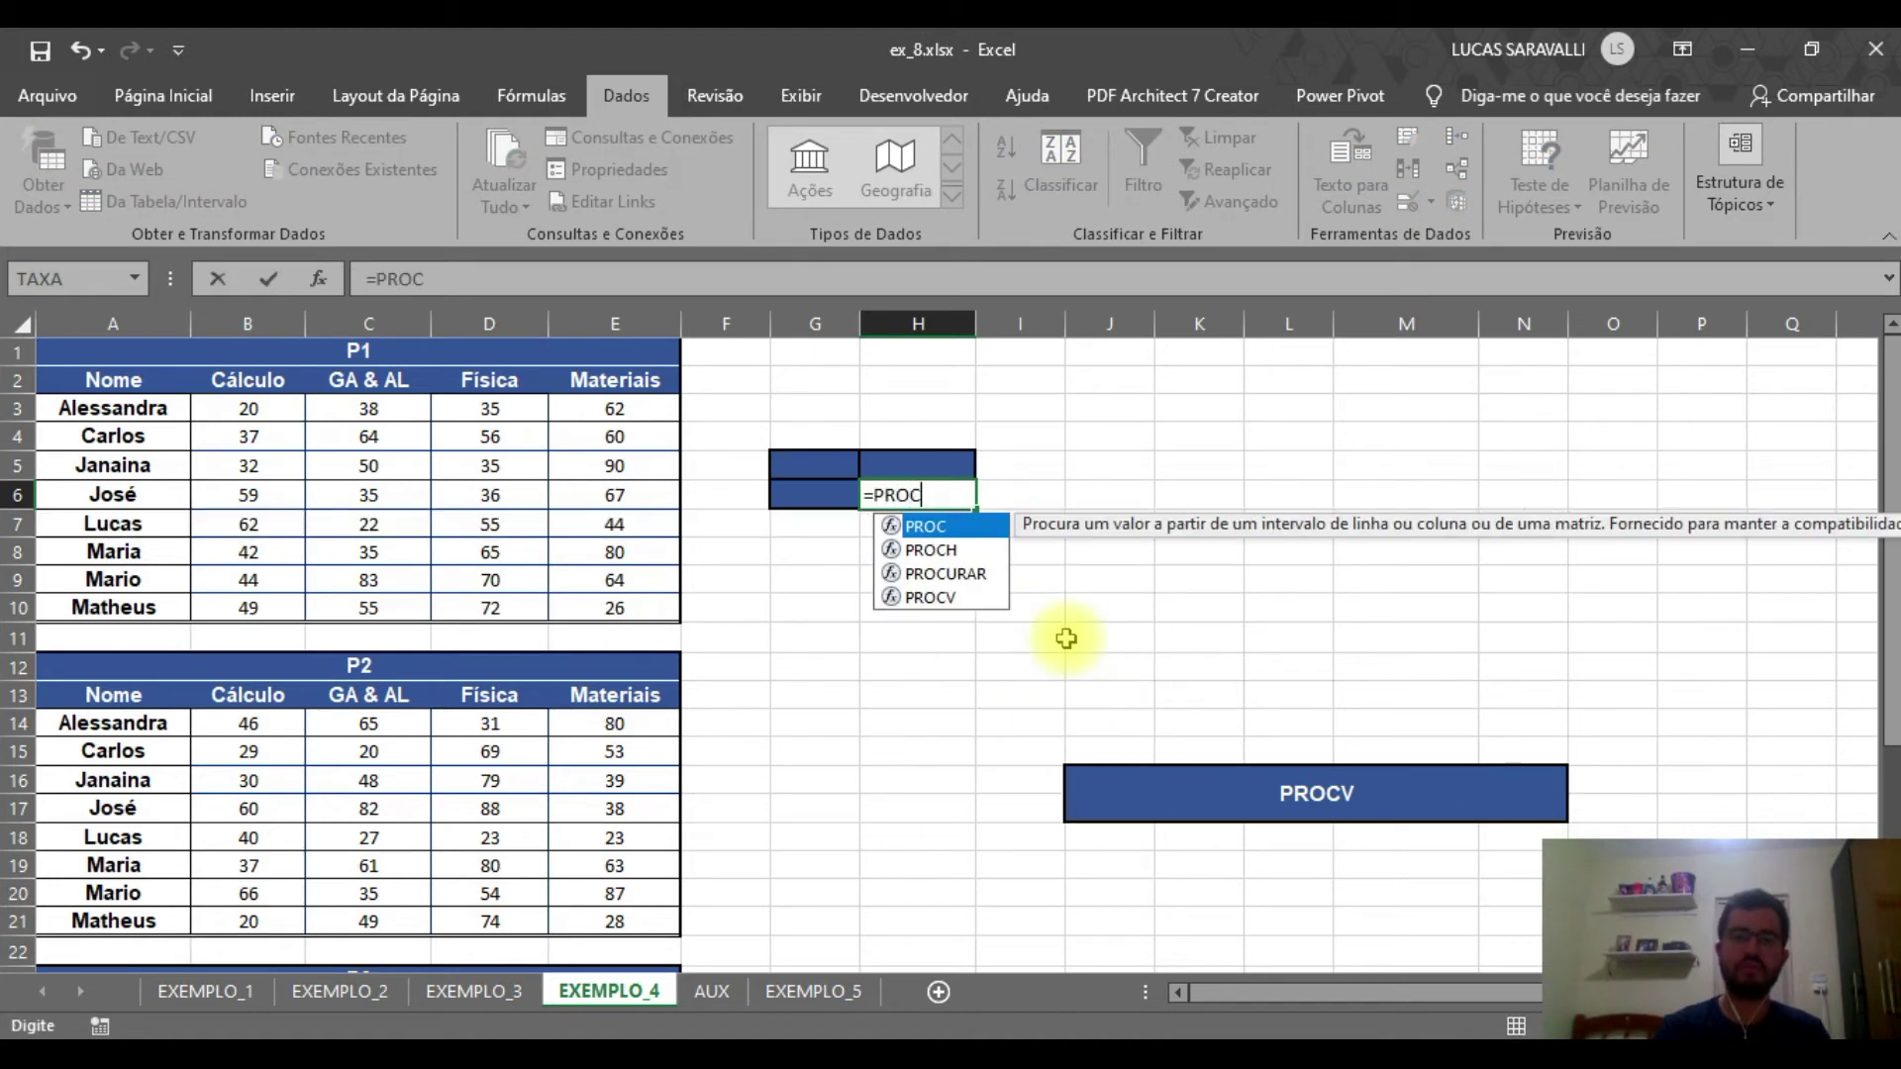
type("V(")
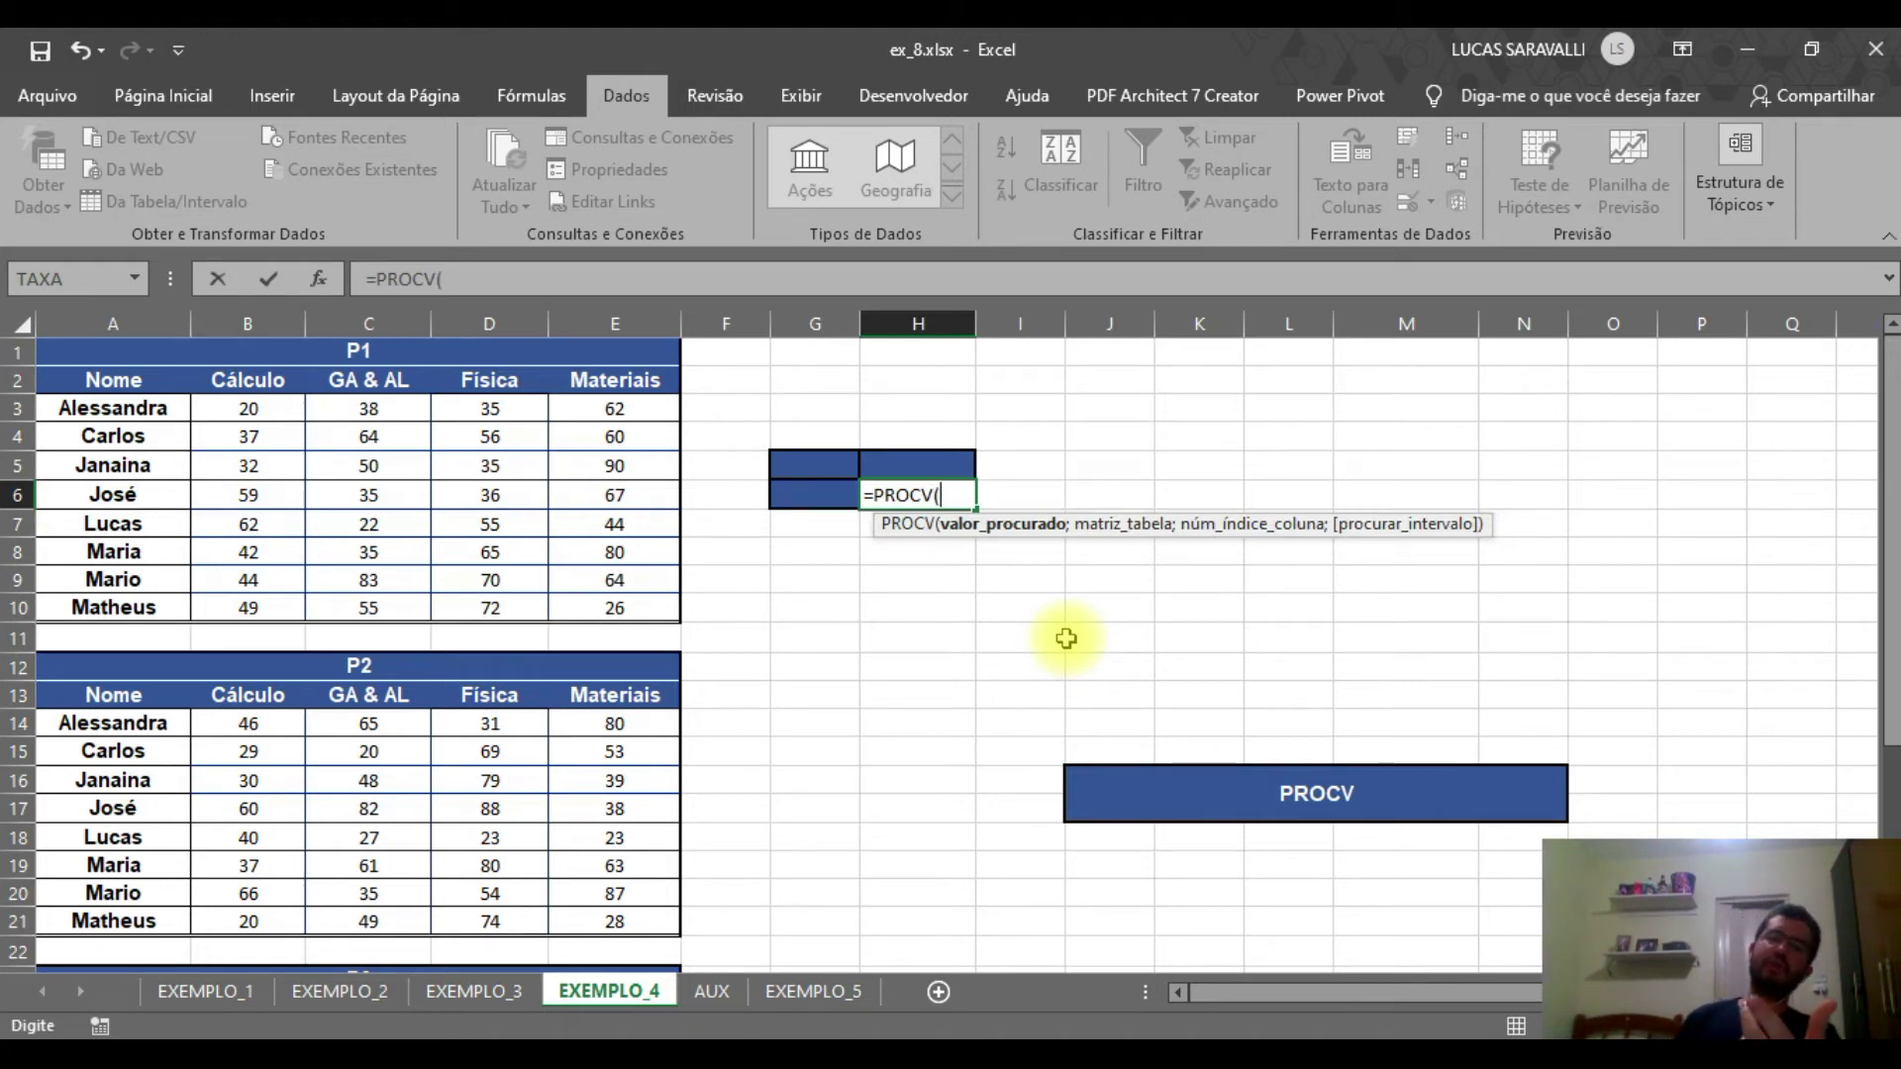
left_click(802, 492)
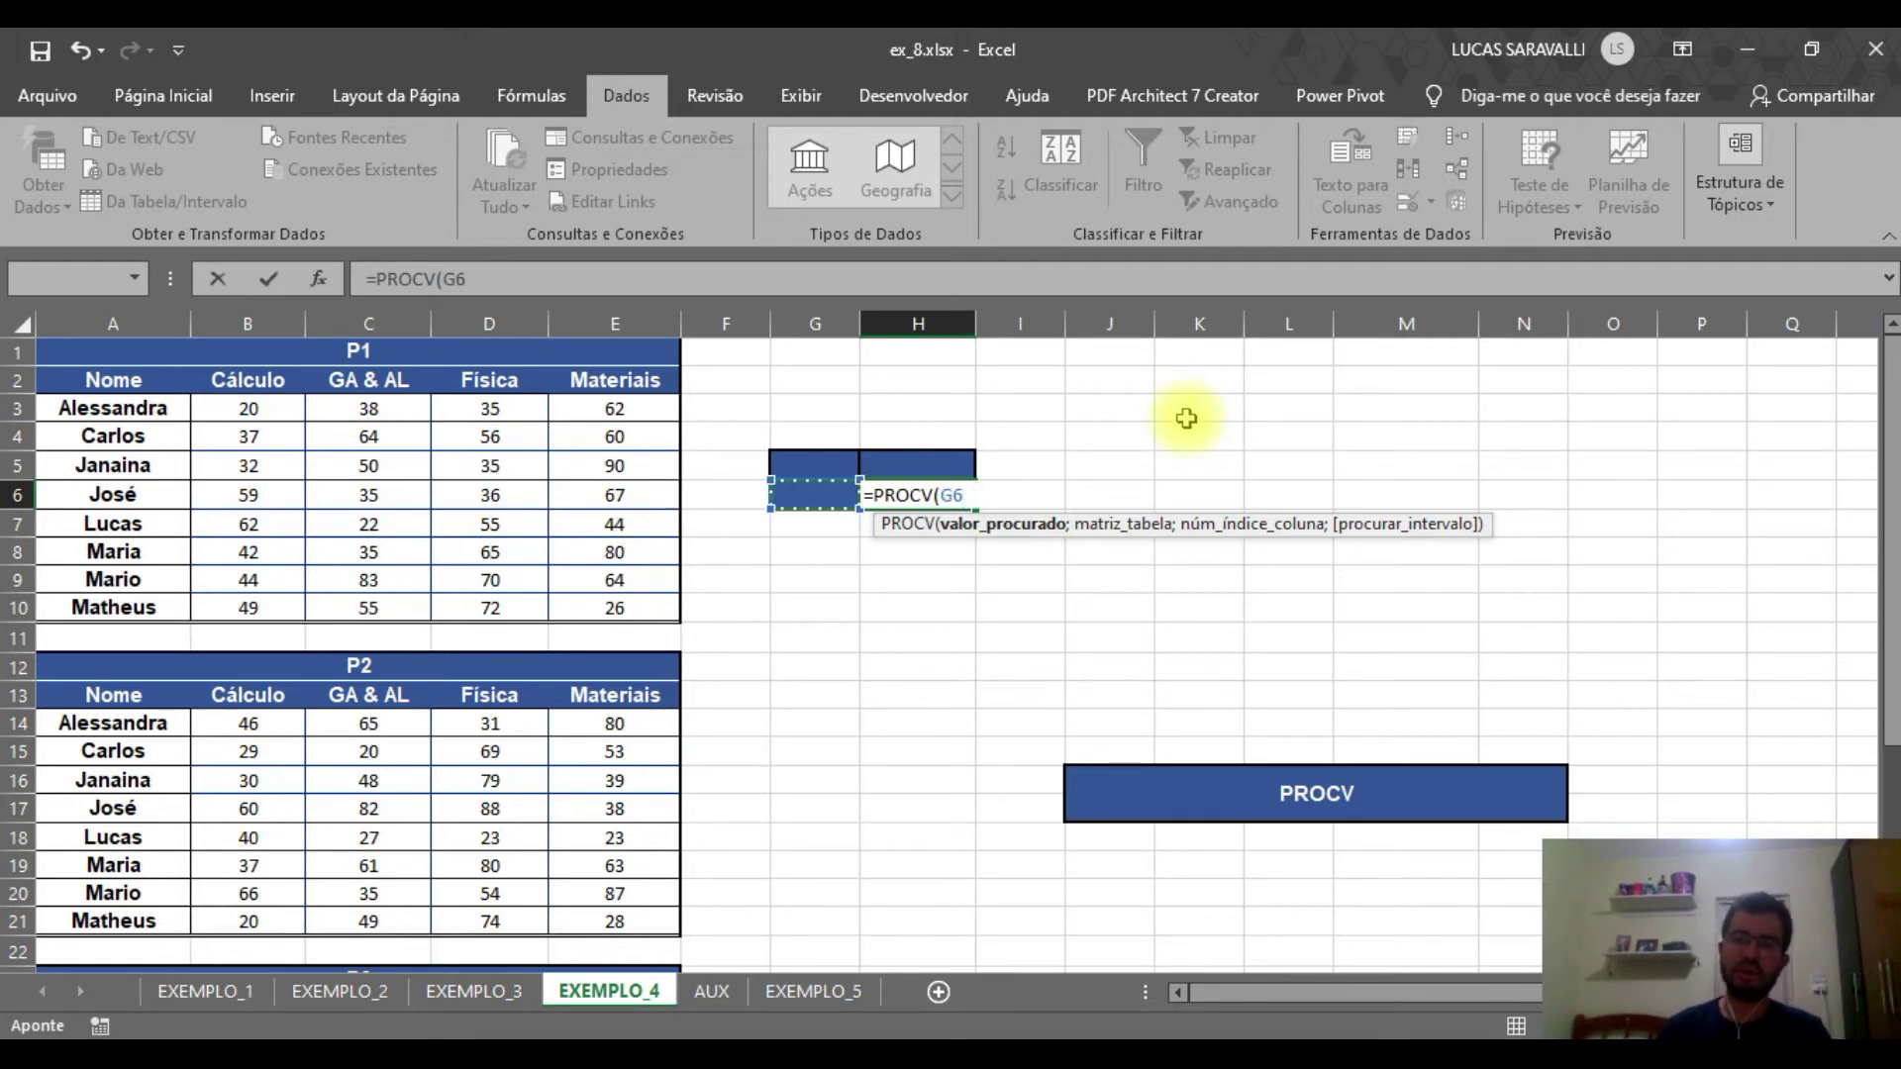
double_click(956, 495)
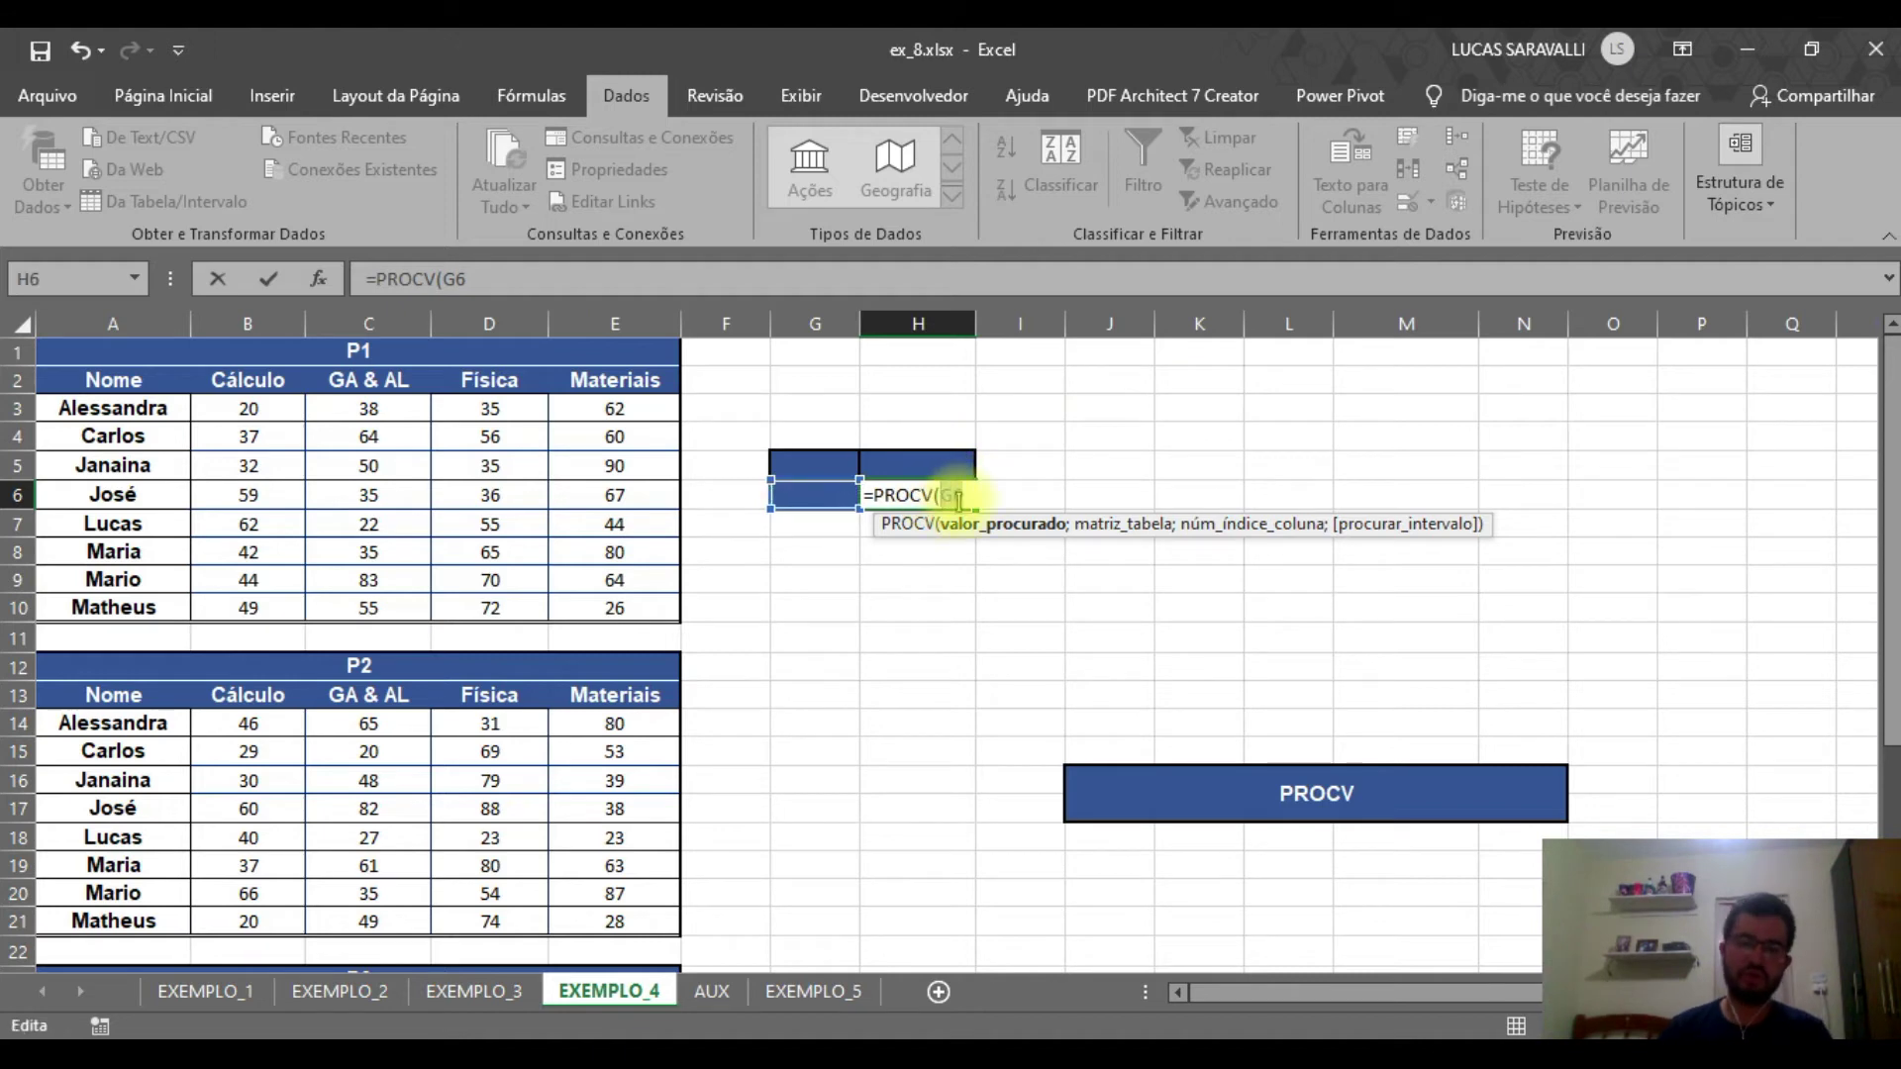
key("F4")
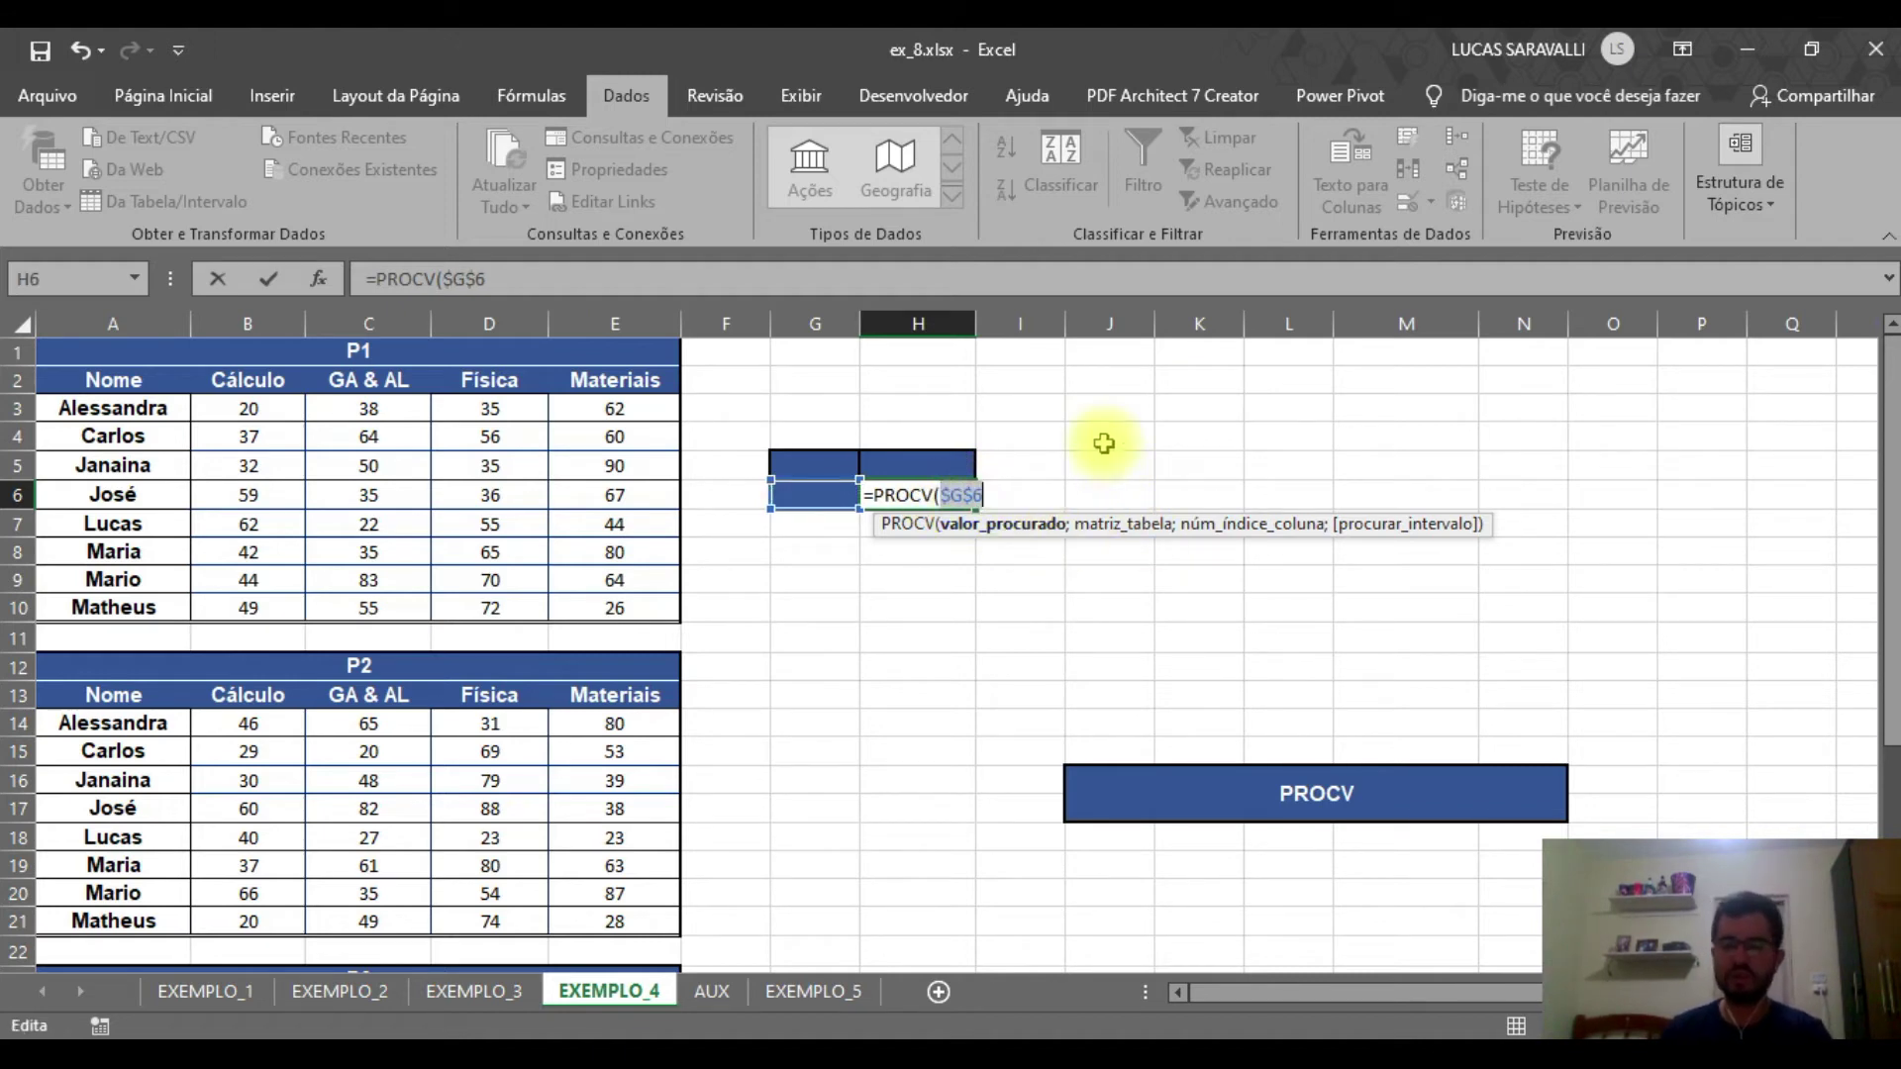
left_click(1031, 495)
type(";")
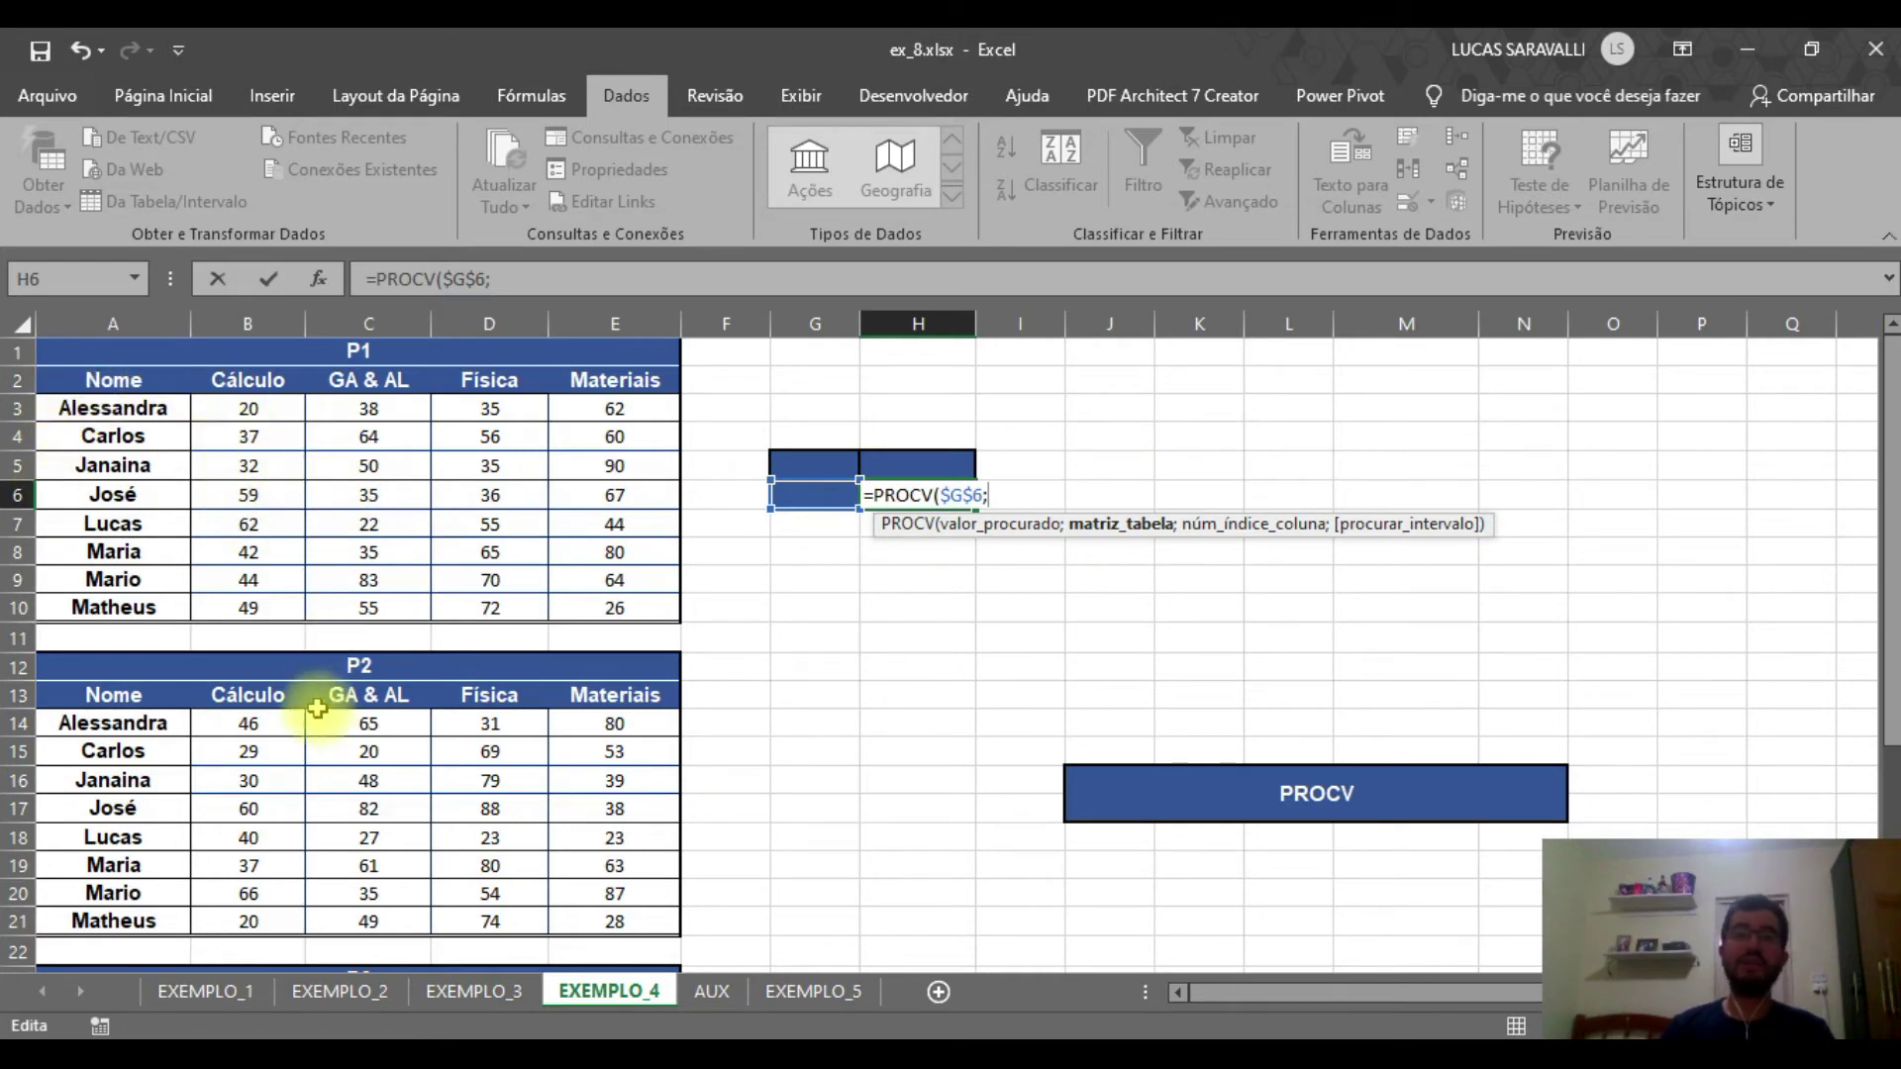
Nest an ESCOLHER function as the table argument of the PROCV formula in H6
scroll(318, 711, "down", 6)
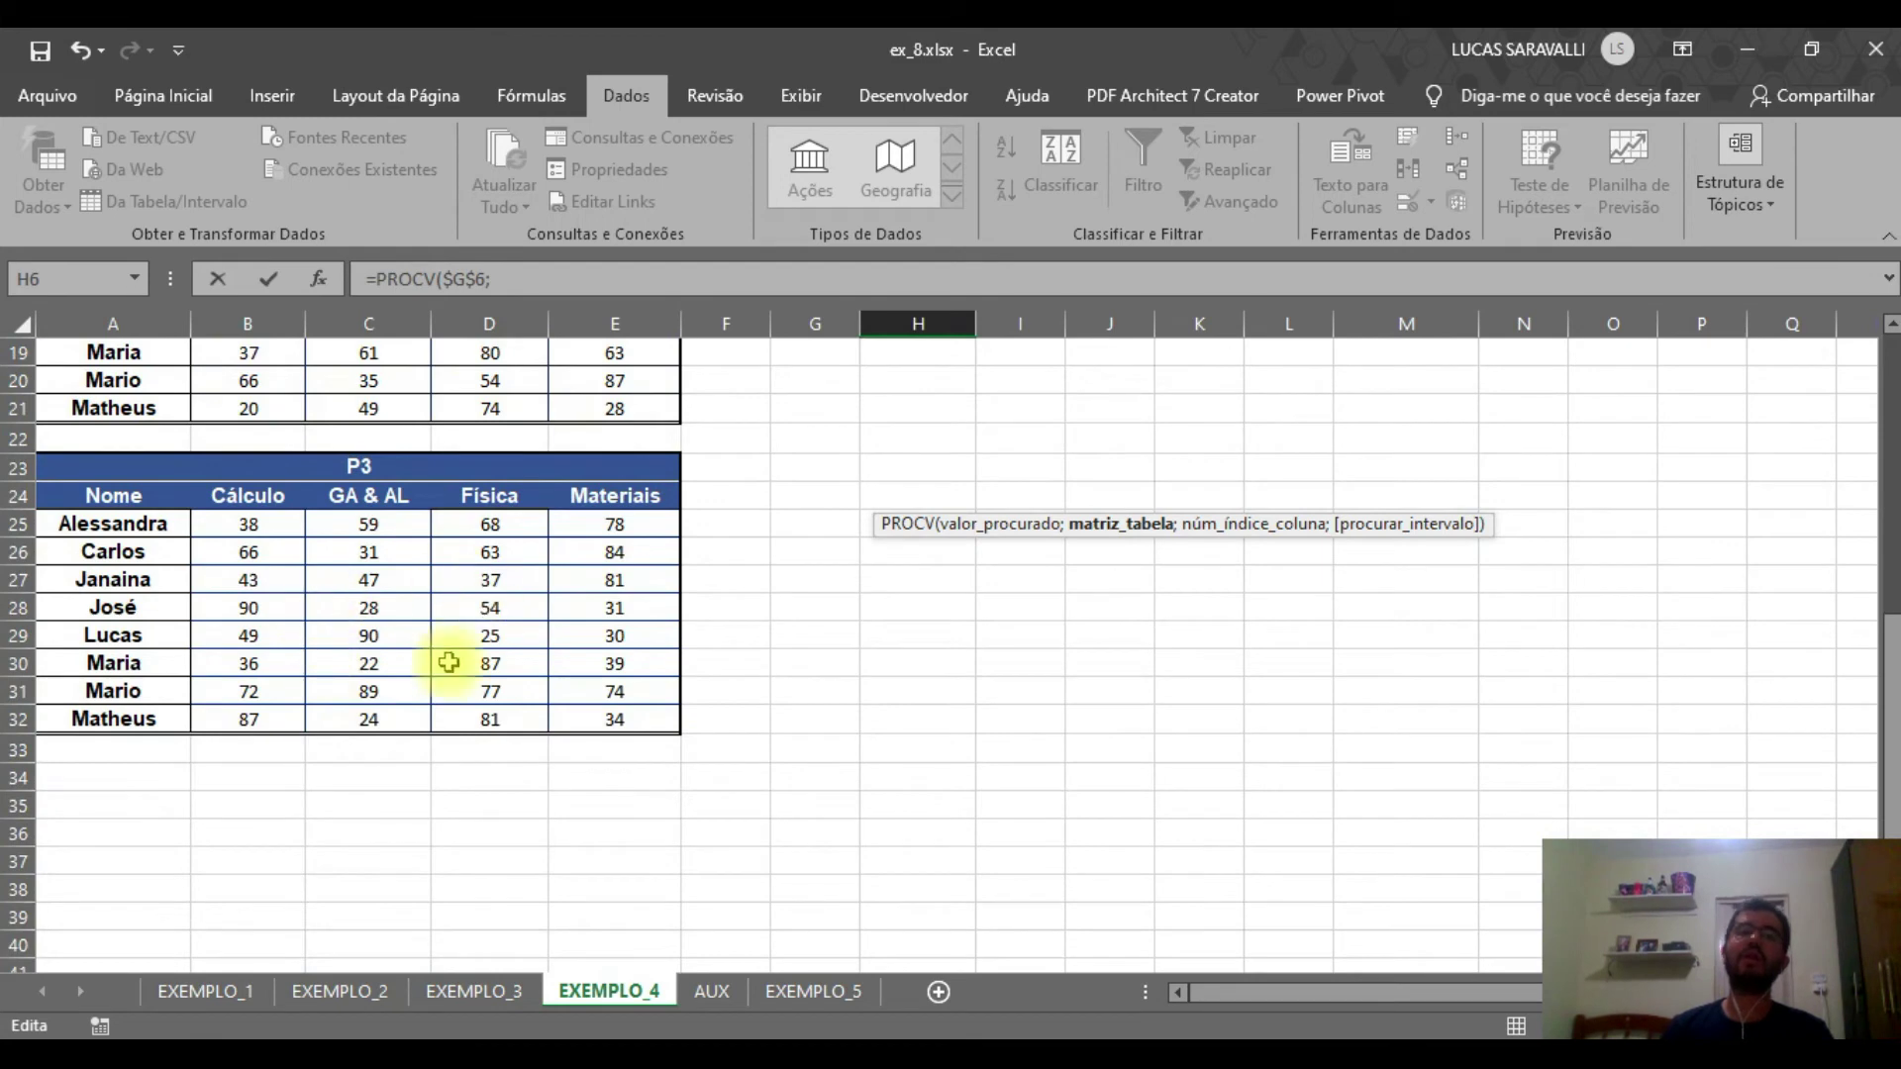
scroll(782, 711, "up", 6)
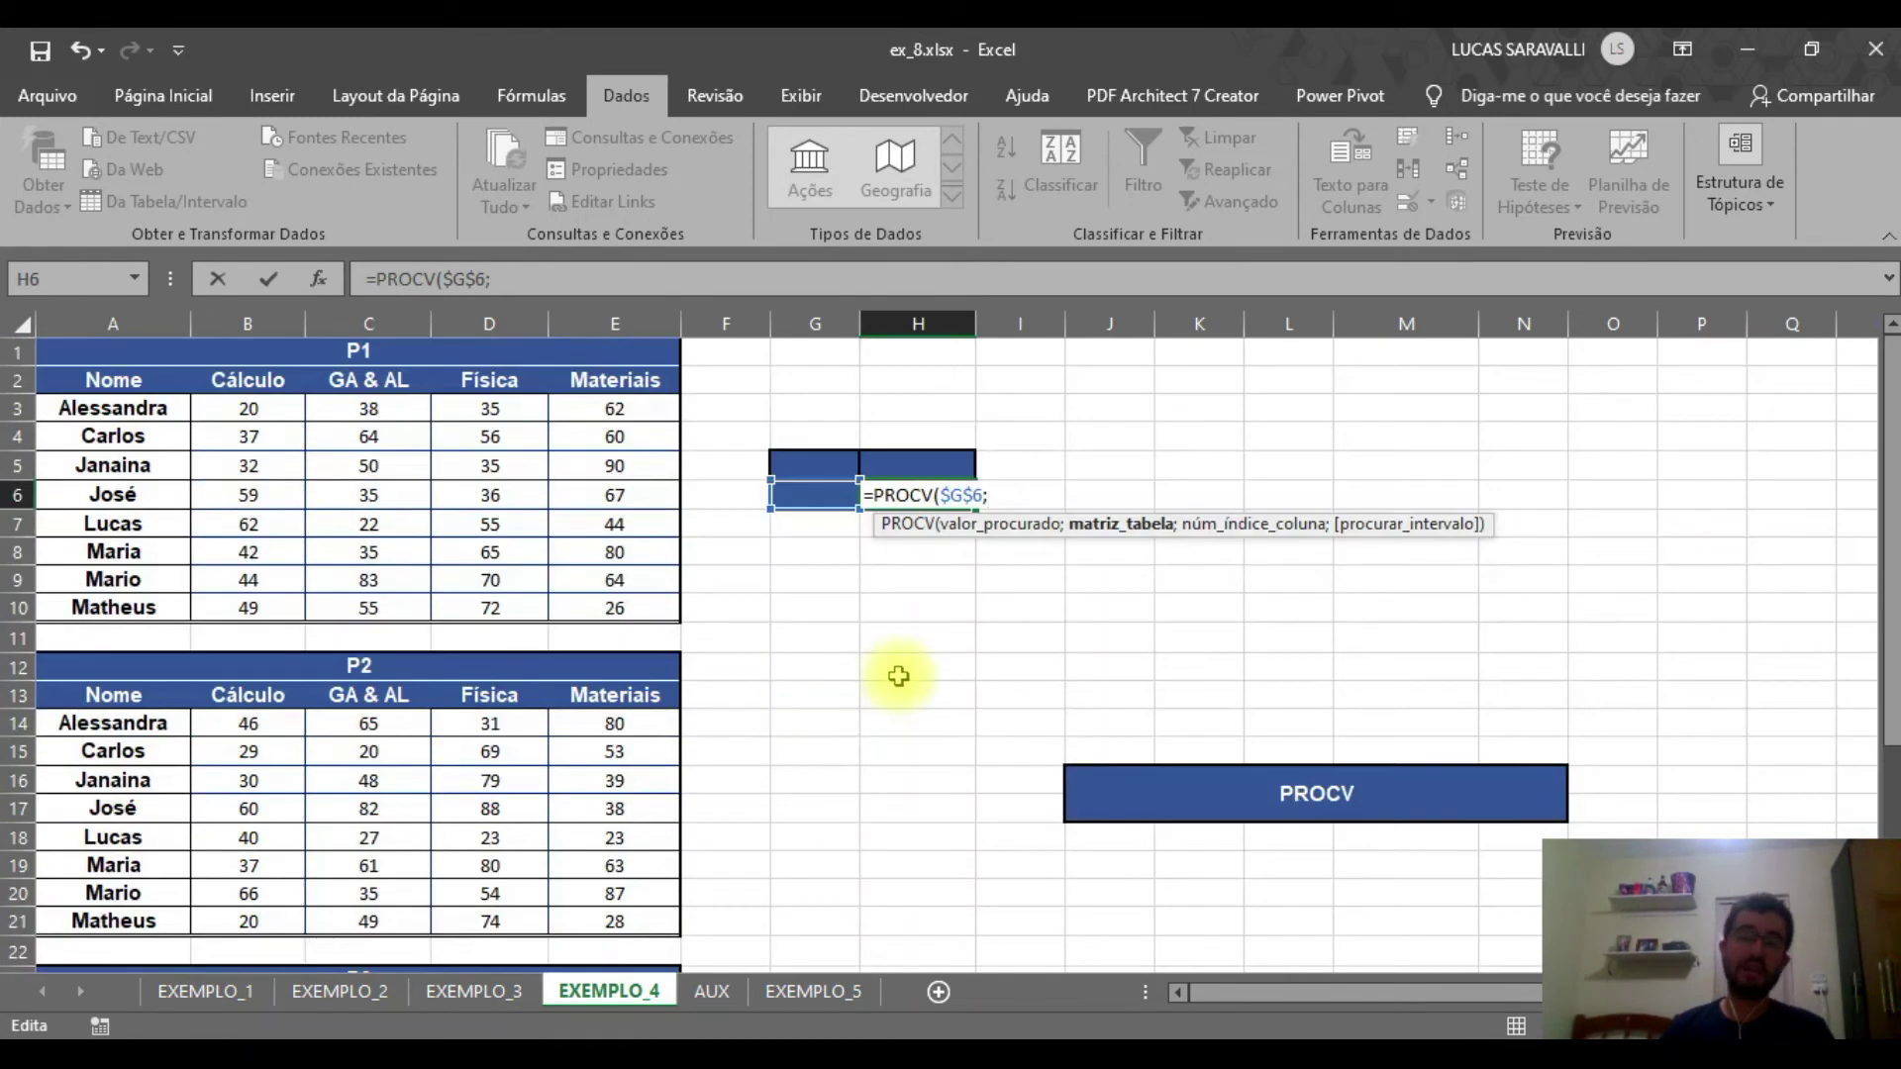
type("E")
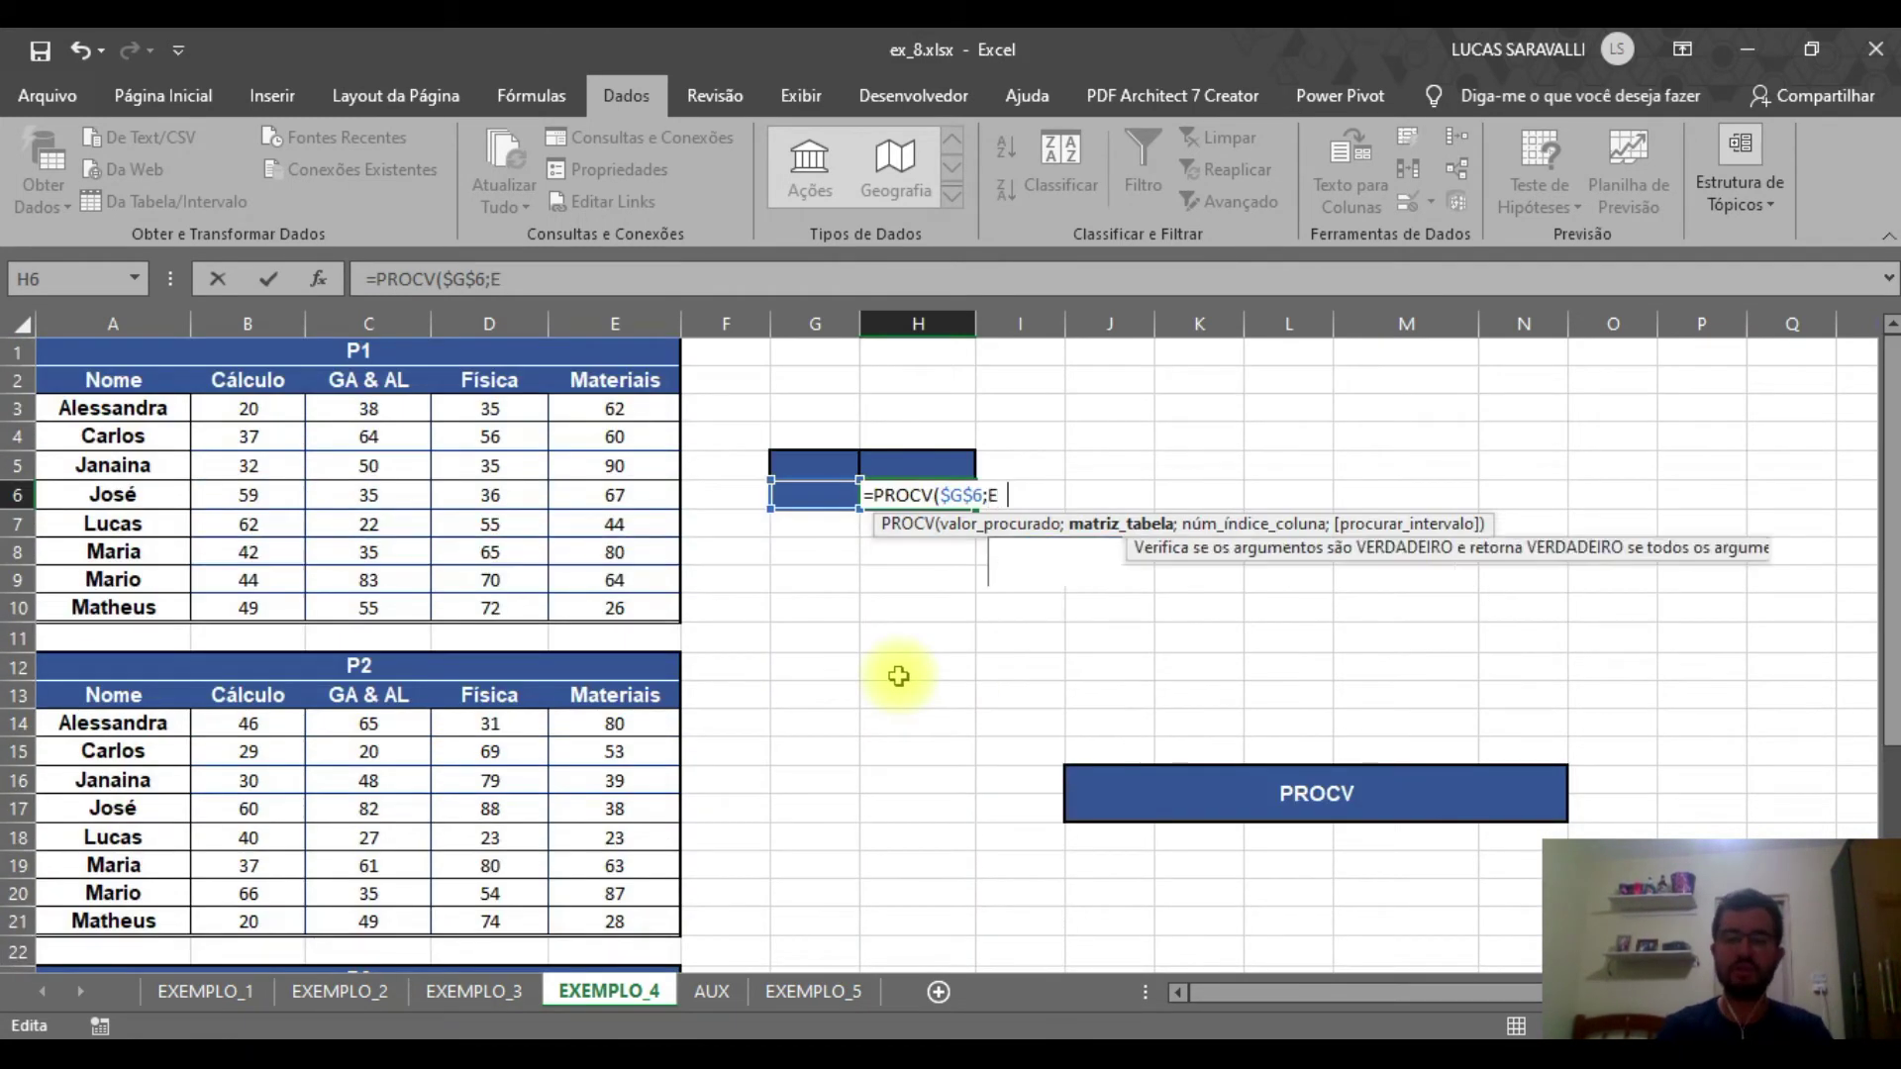
type("SCOLHER(")
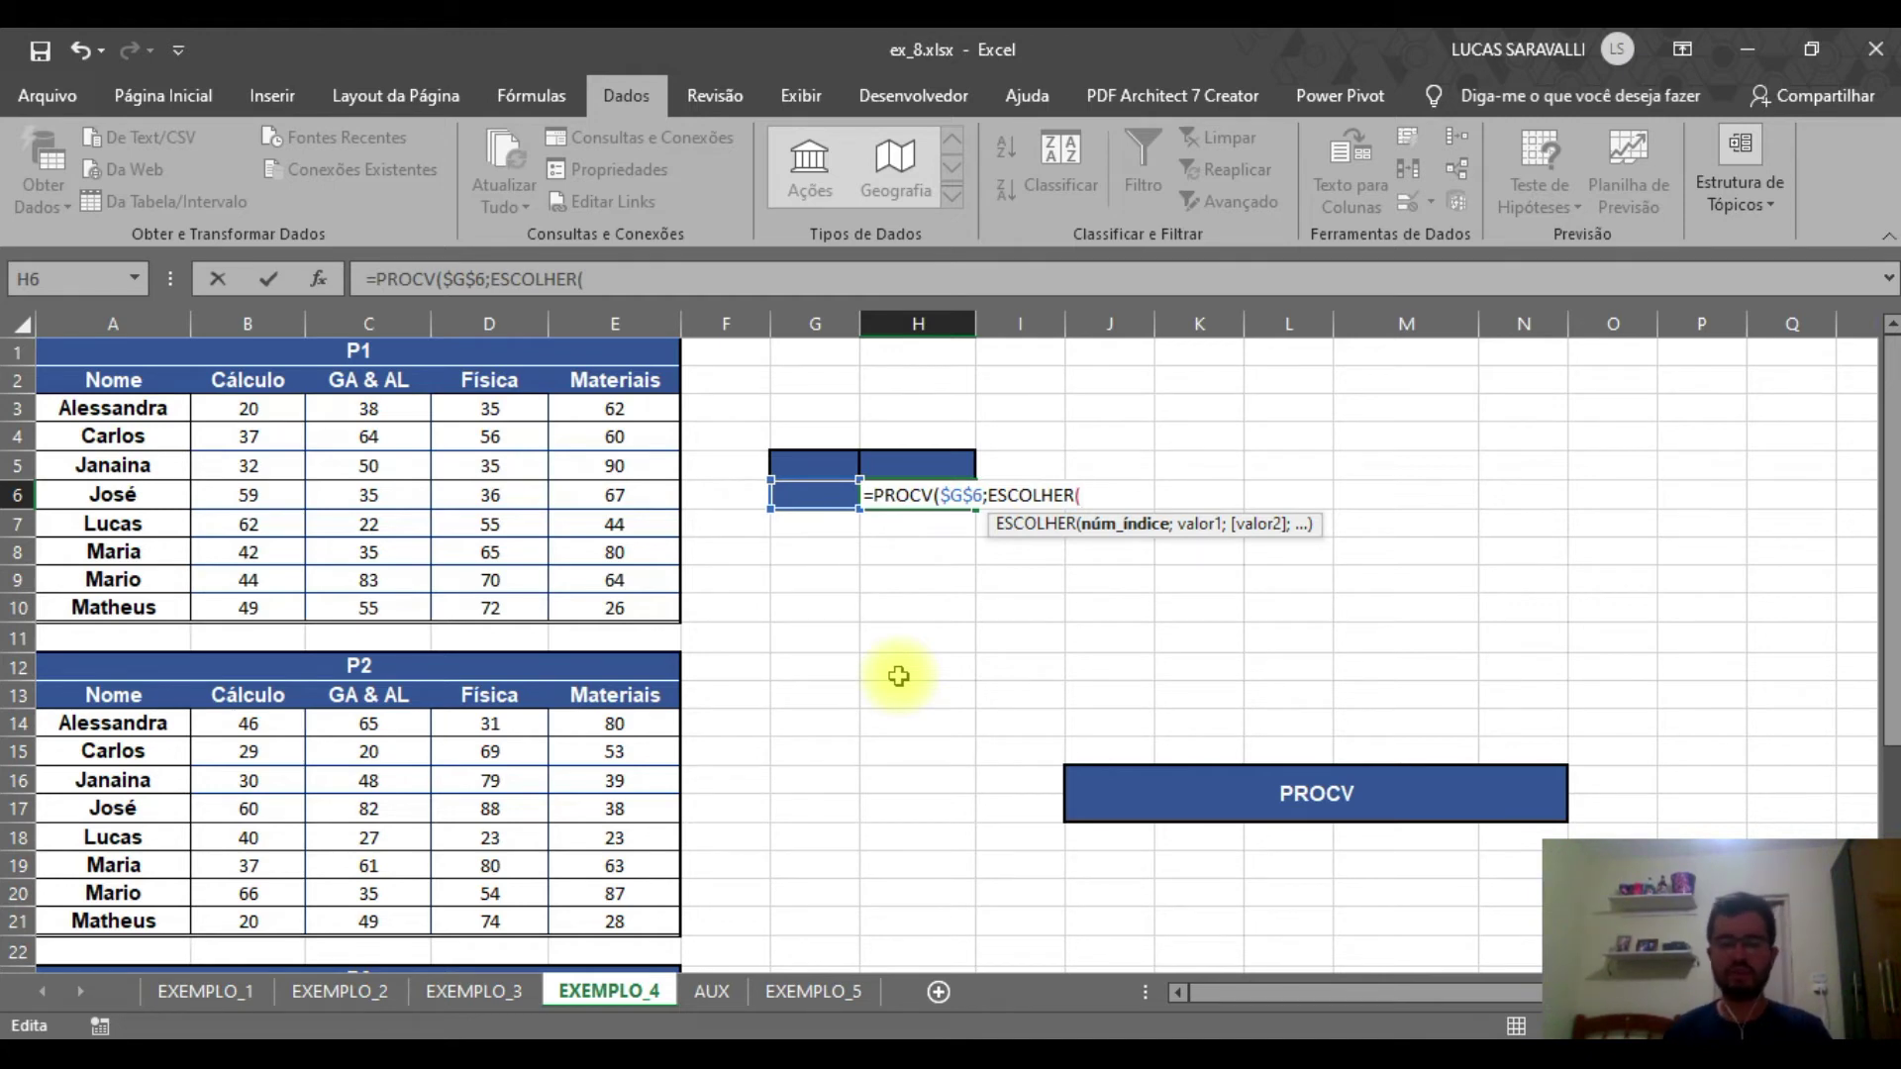
type("SE")
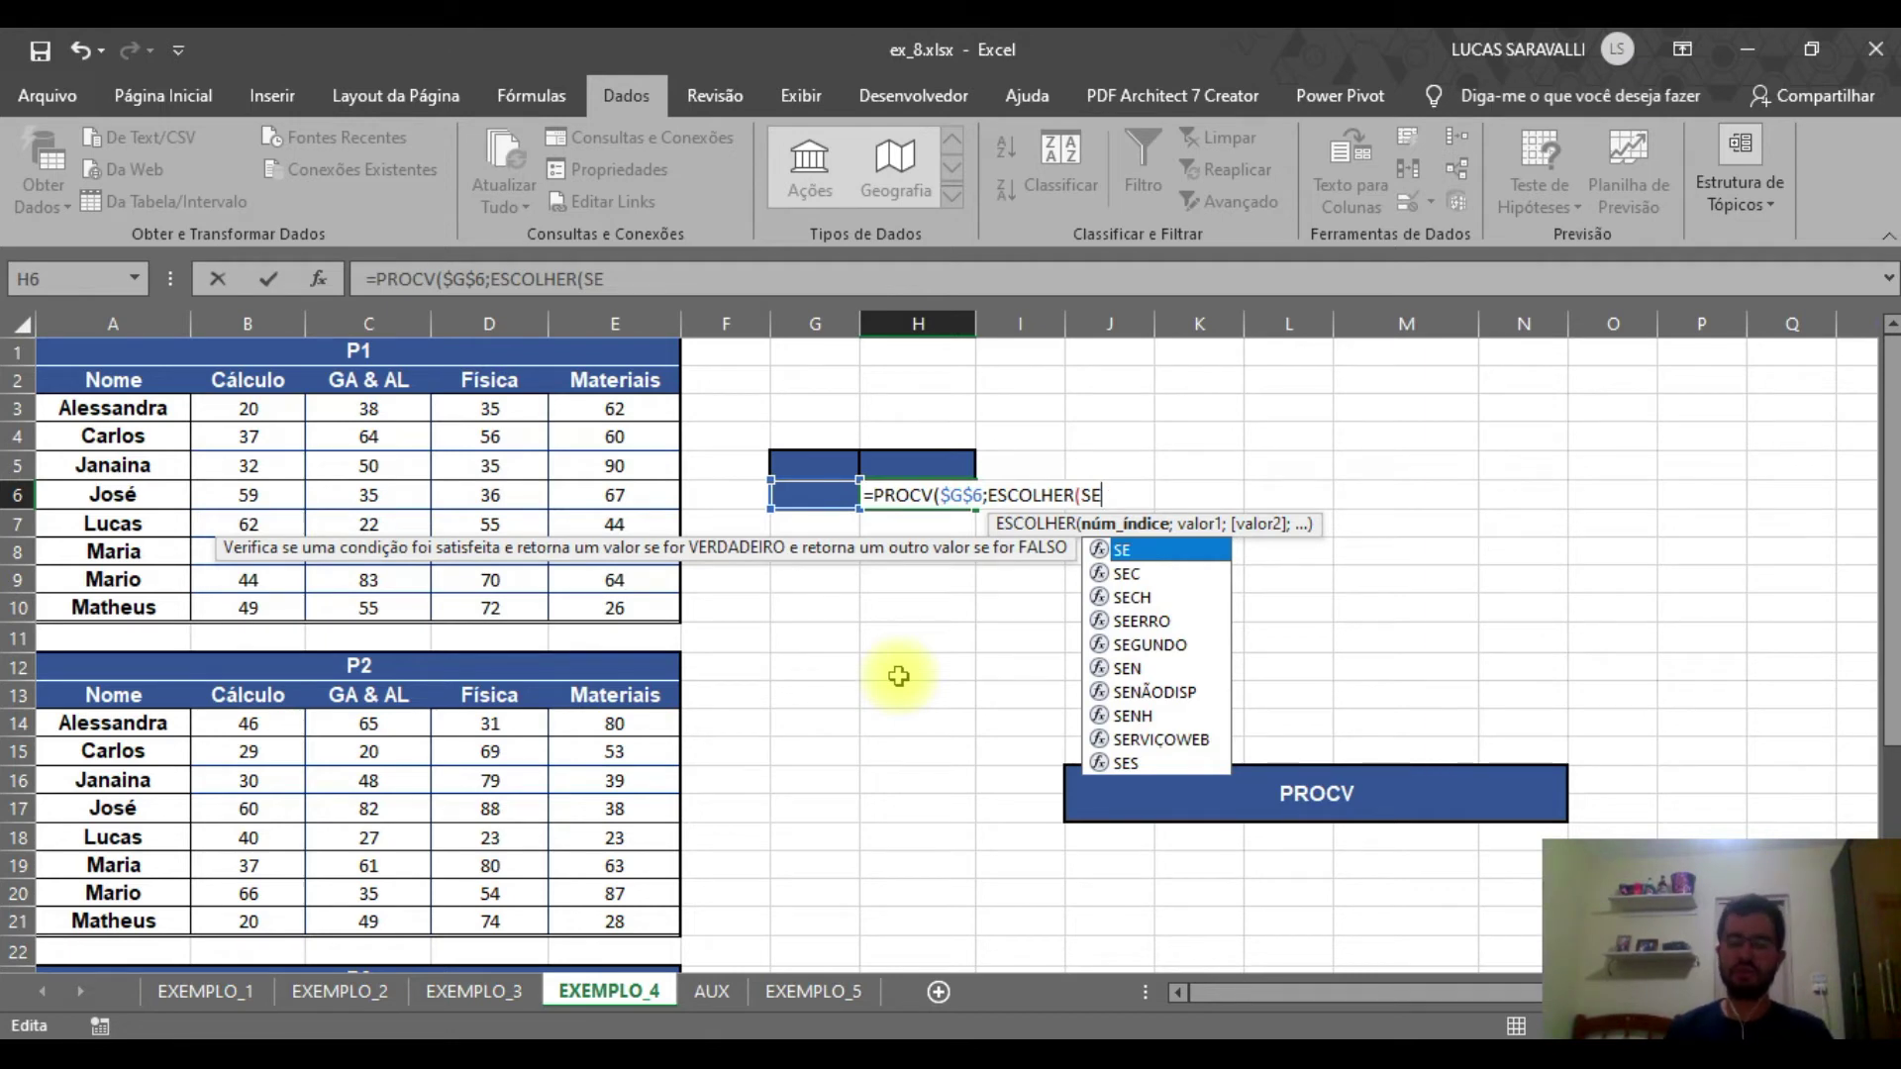
key("BackSpace")
key("BackSpace")
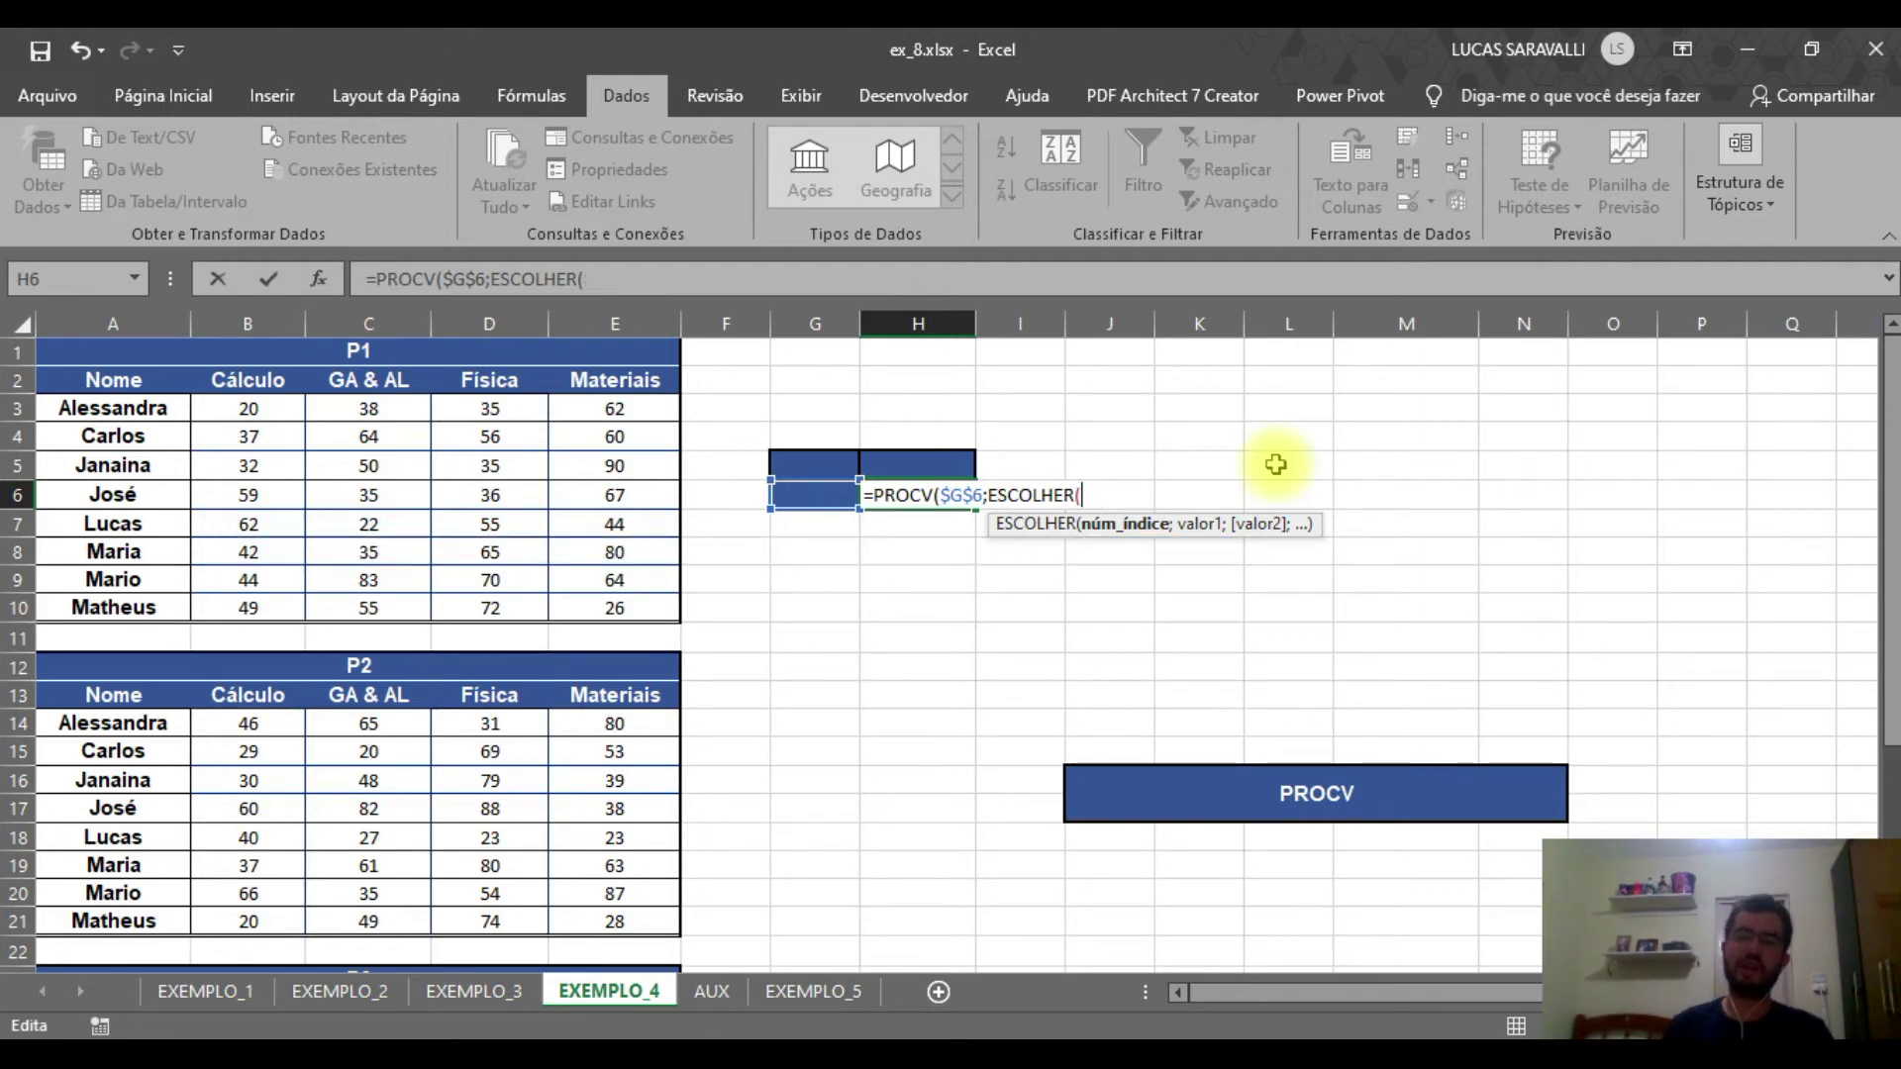
Begin ESCOLHER's index argument with an SE function that returns 1 when G5="P1"
type("SE")
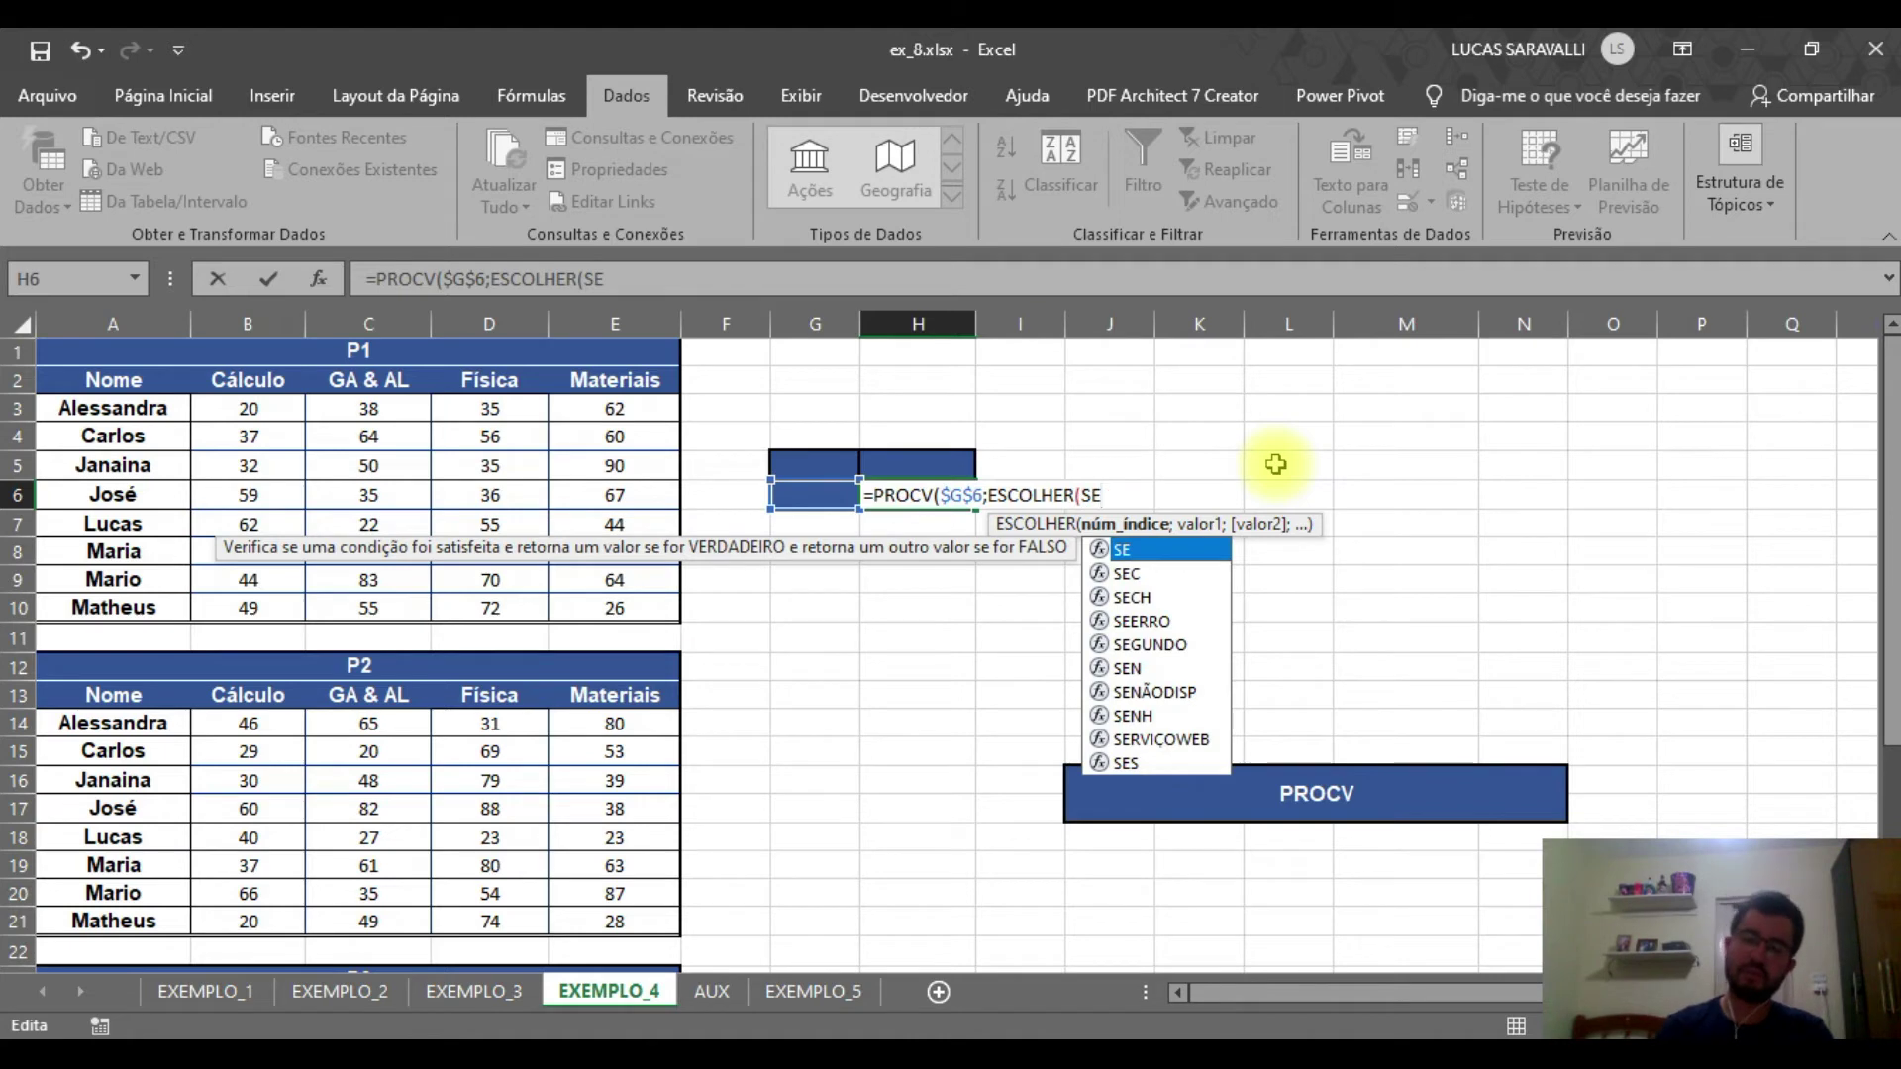
type("(")
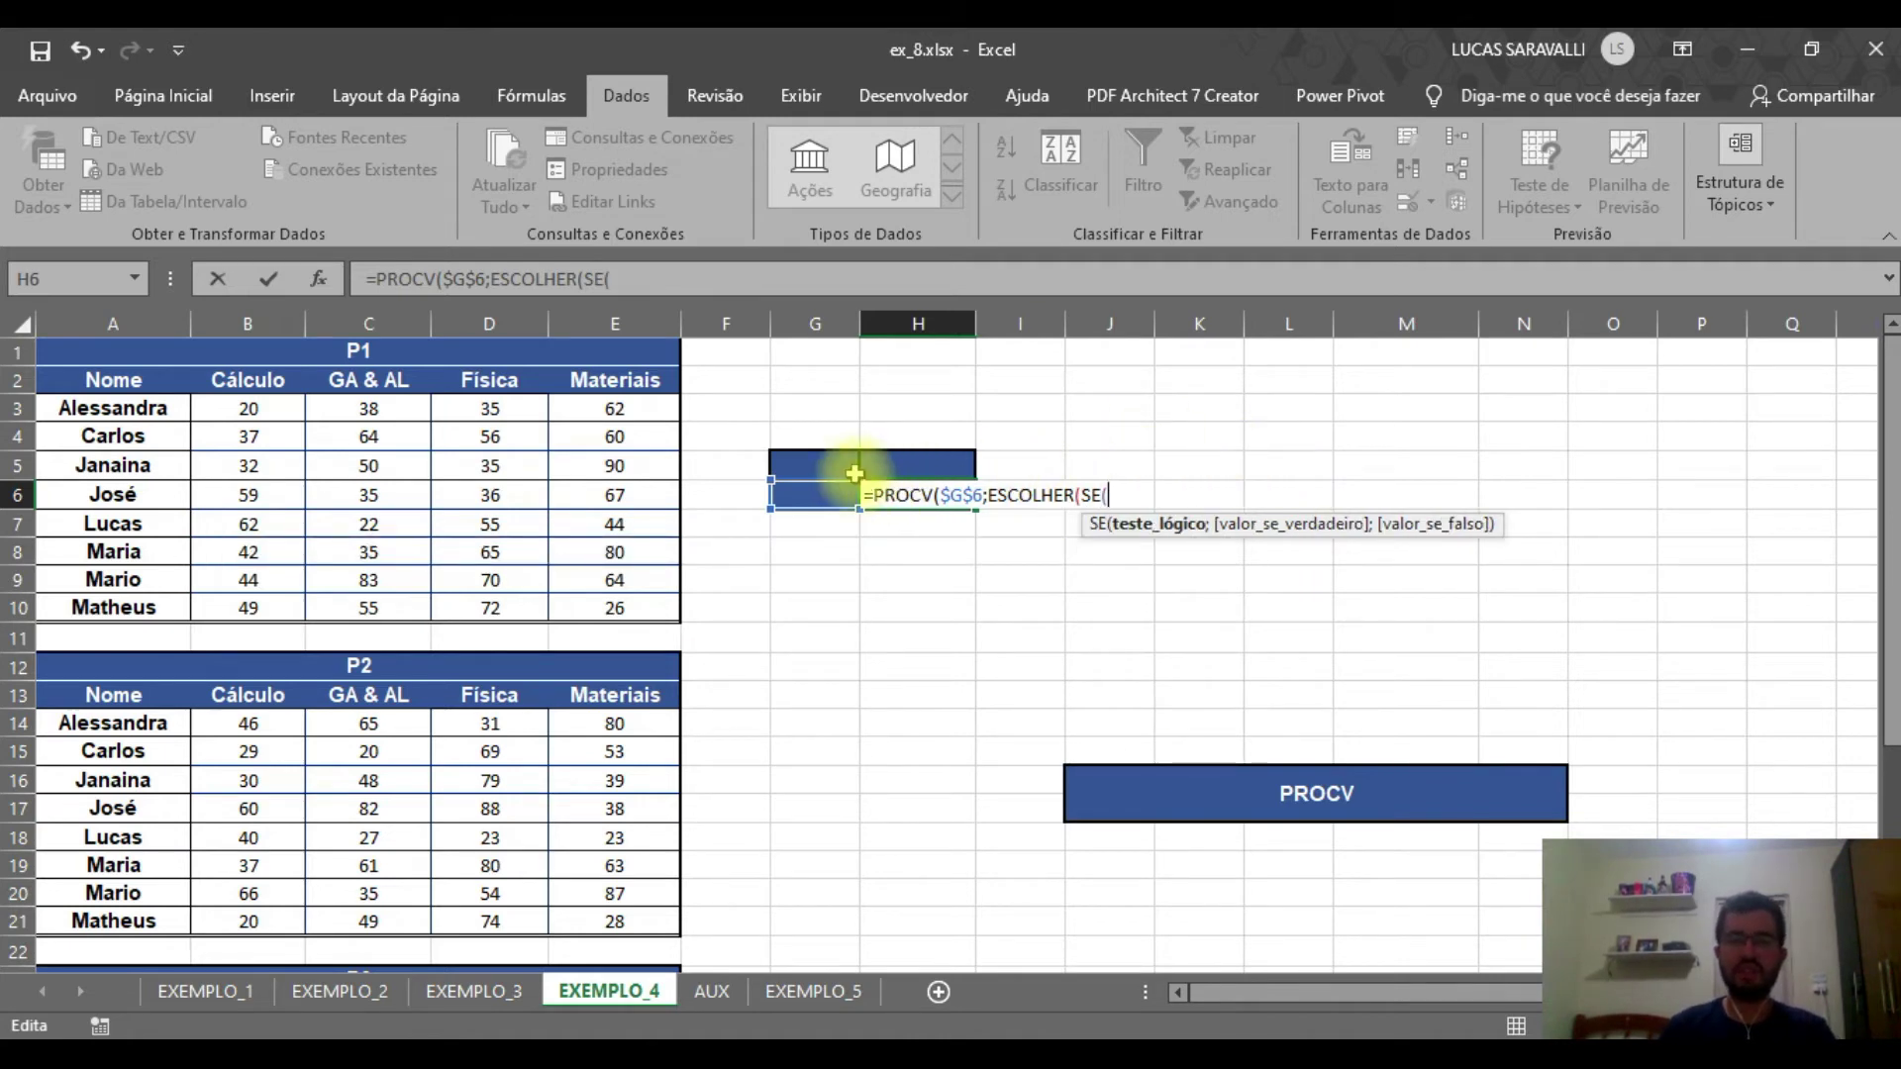
left_click(792, 465)
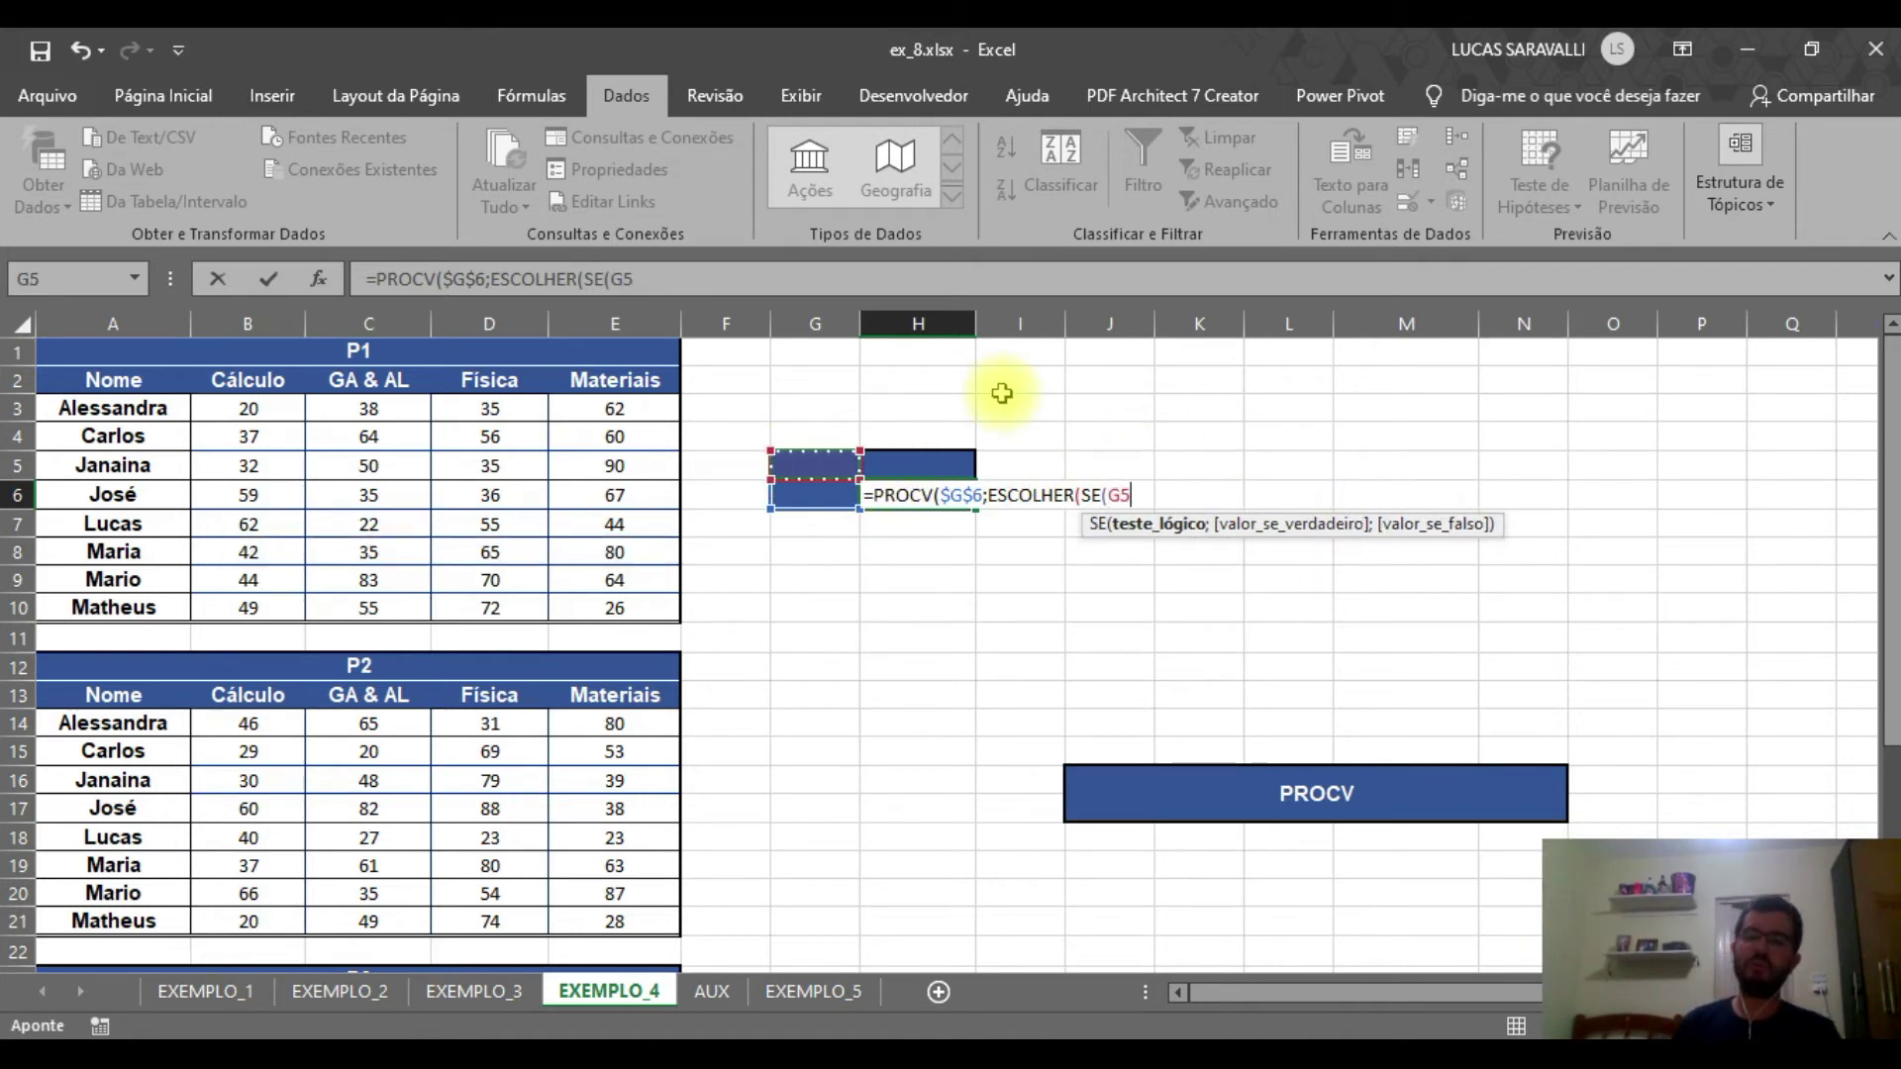
type("=\"P1")
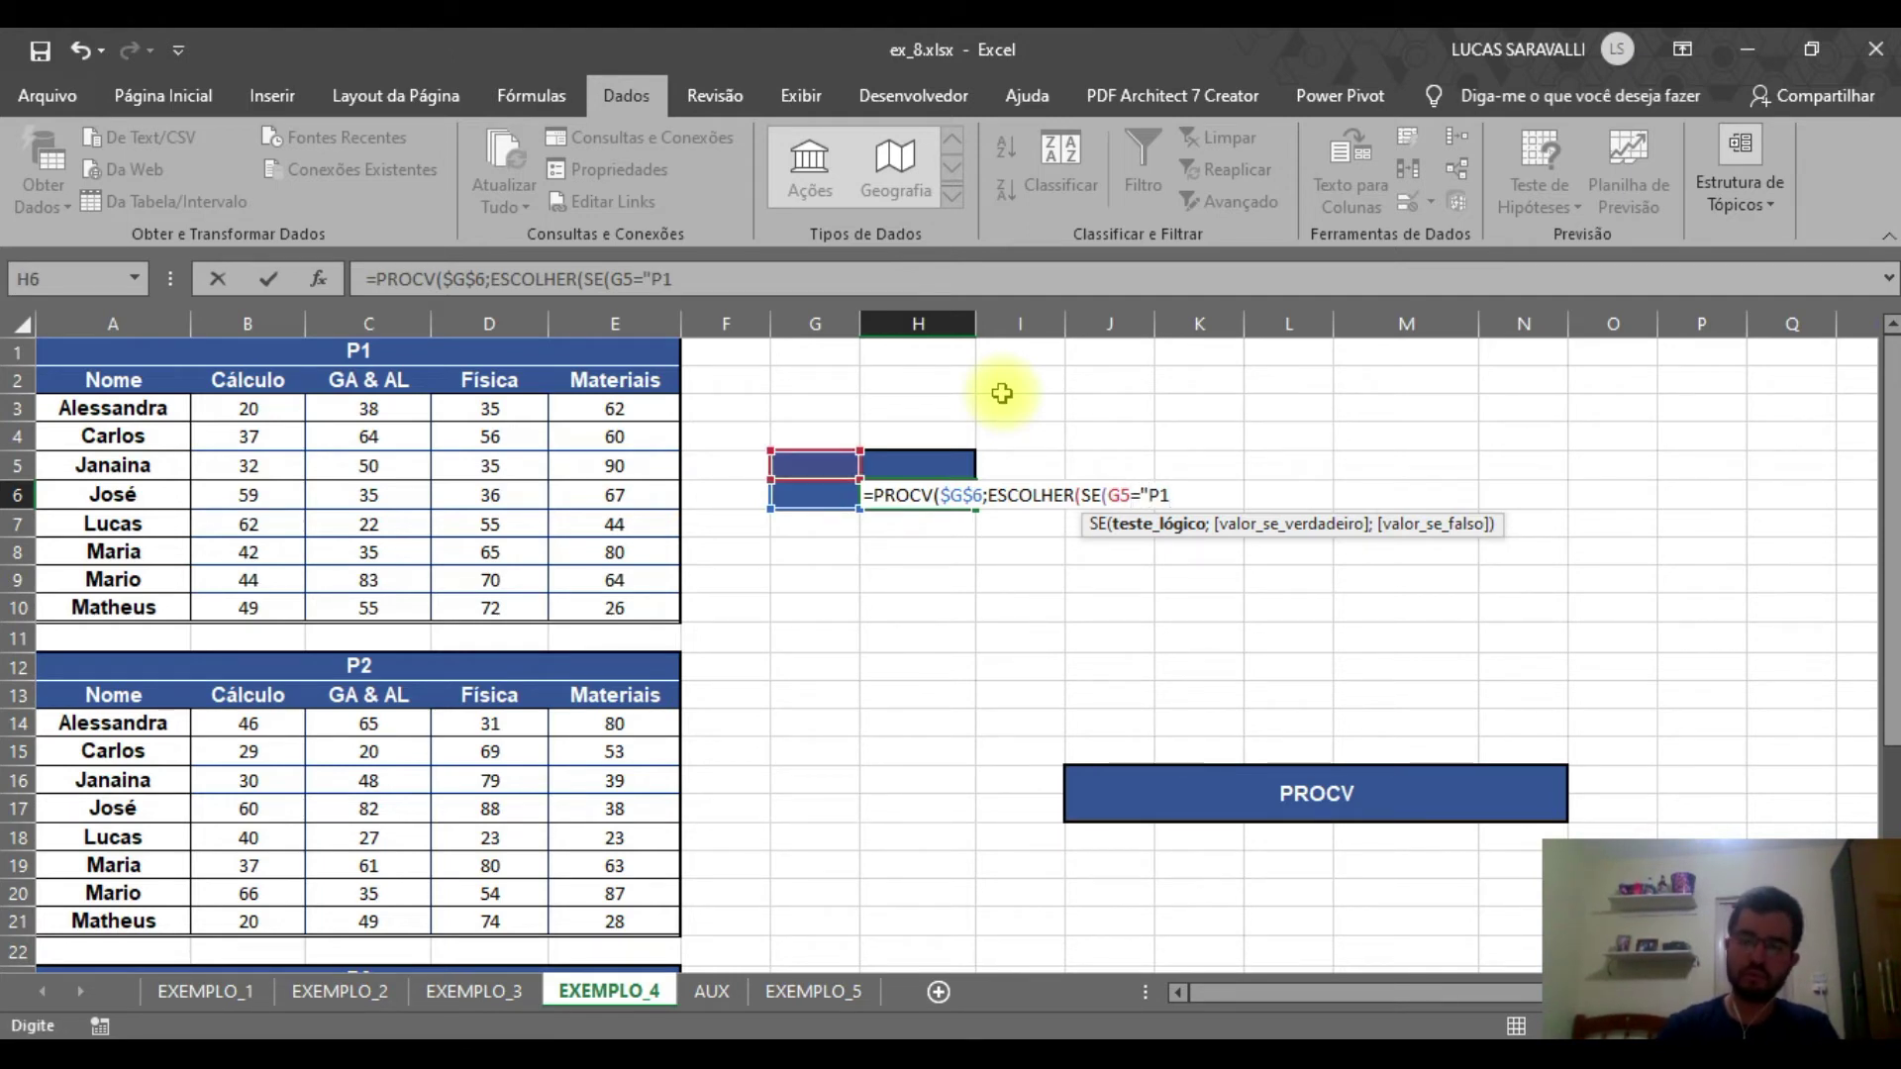
type("\";1")
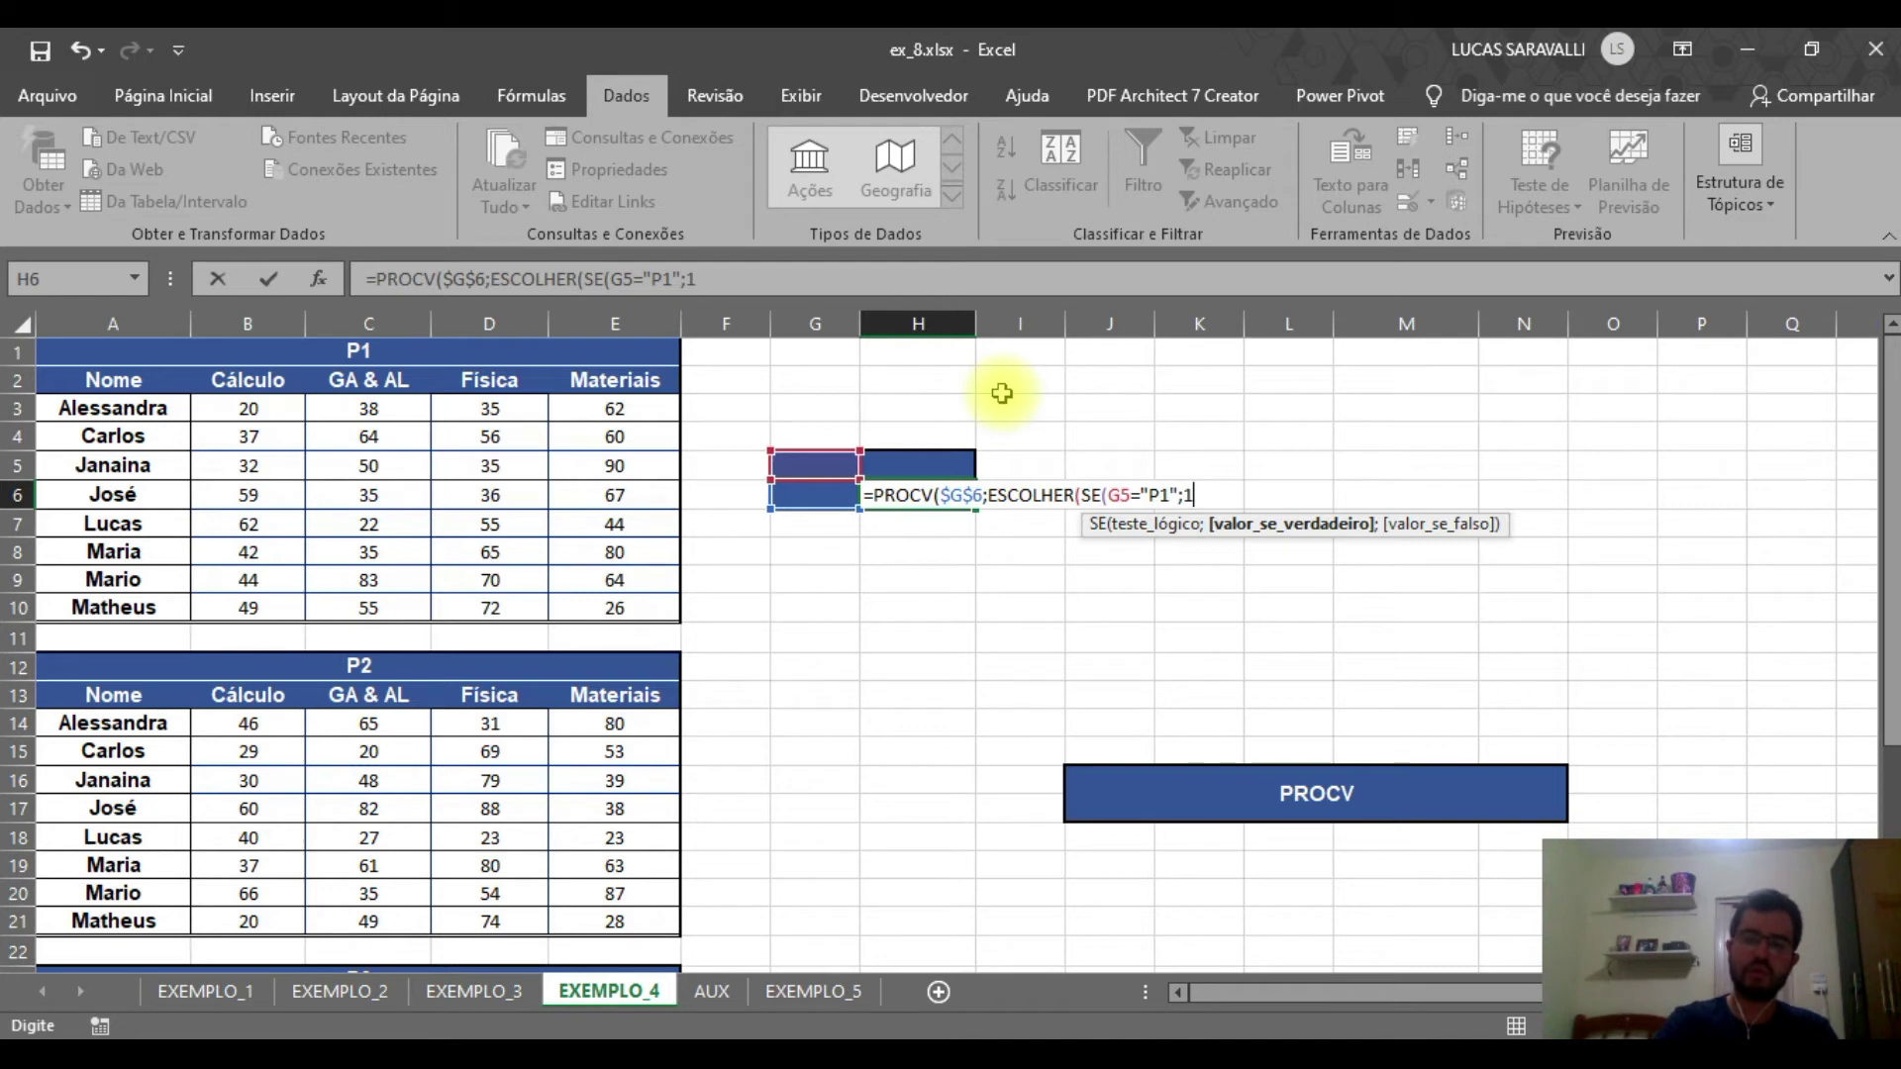
key("BackSpace")
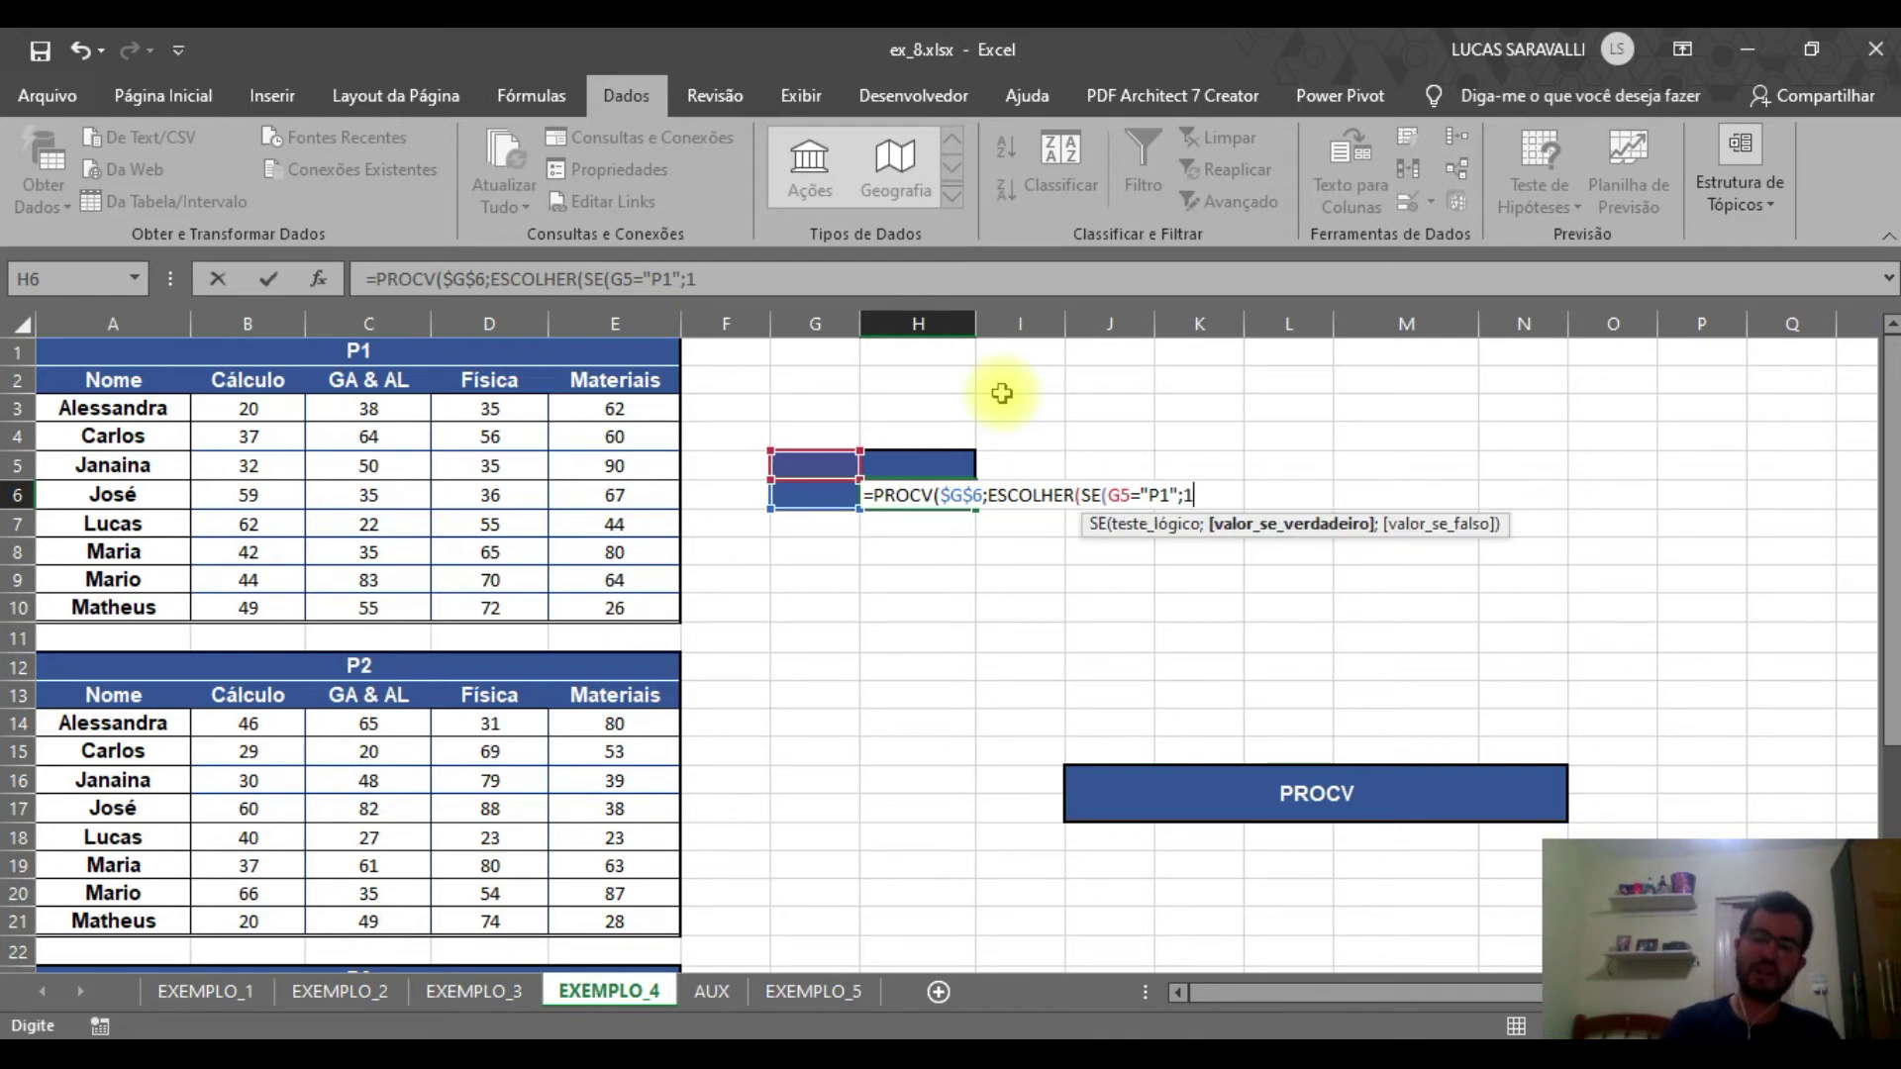
Nest a second SE as the false value, returning 2 when G5="P2" and otherwise 3, and close both SE functions
type(";SE")
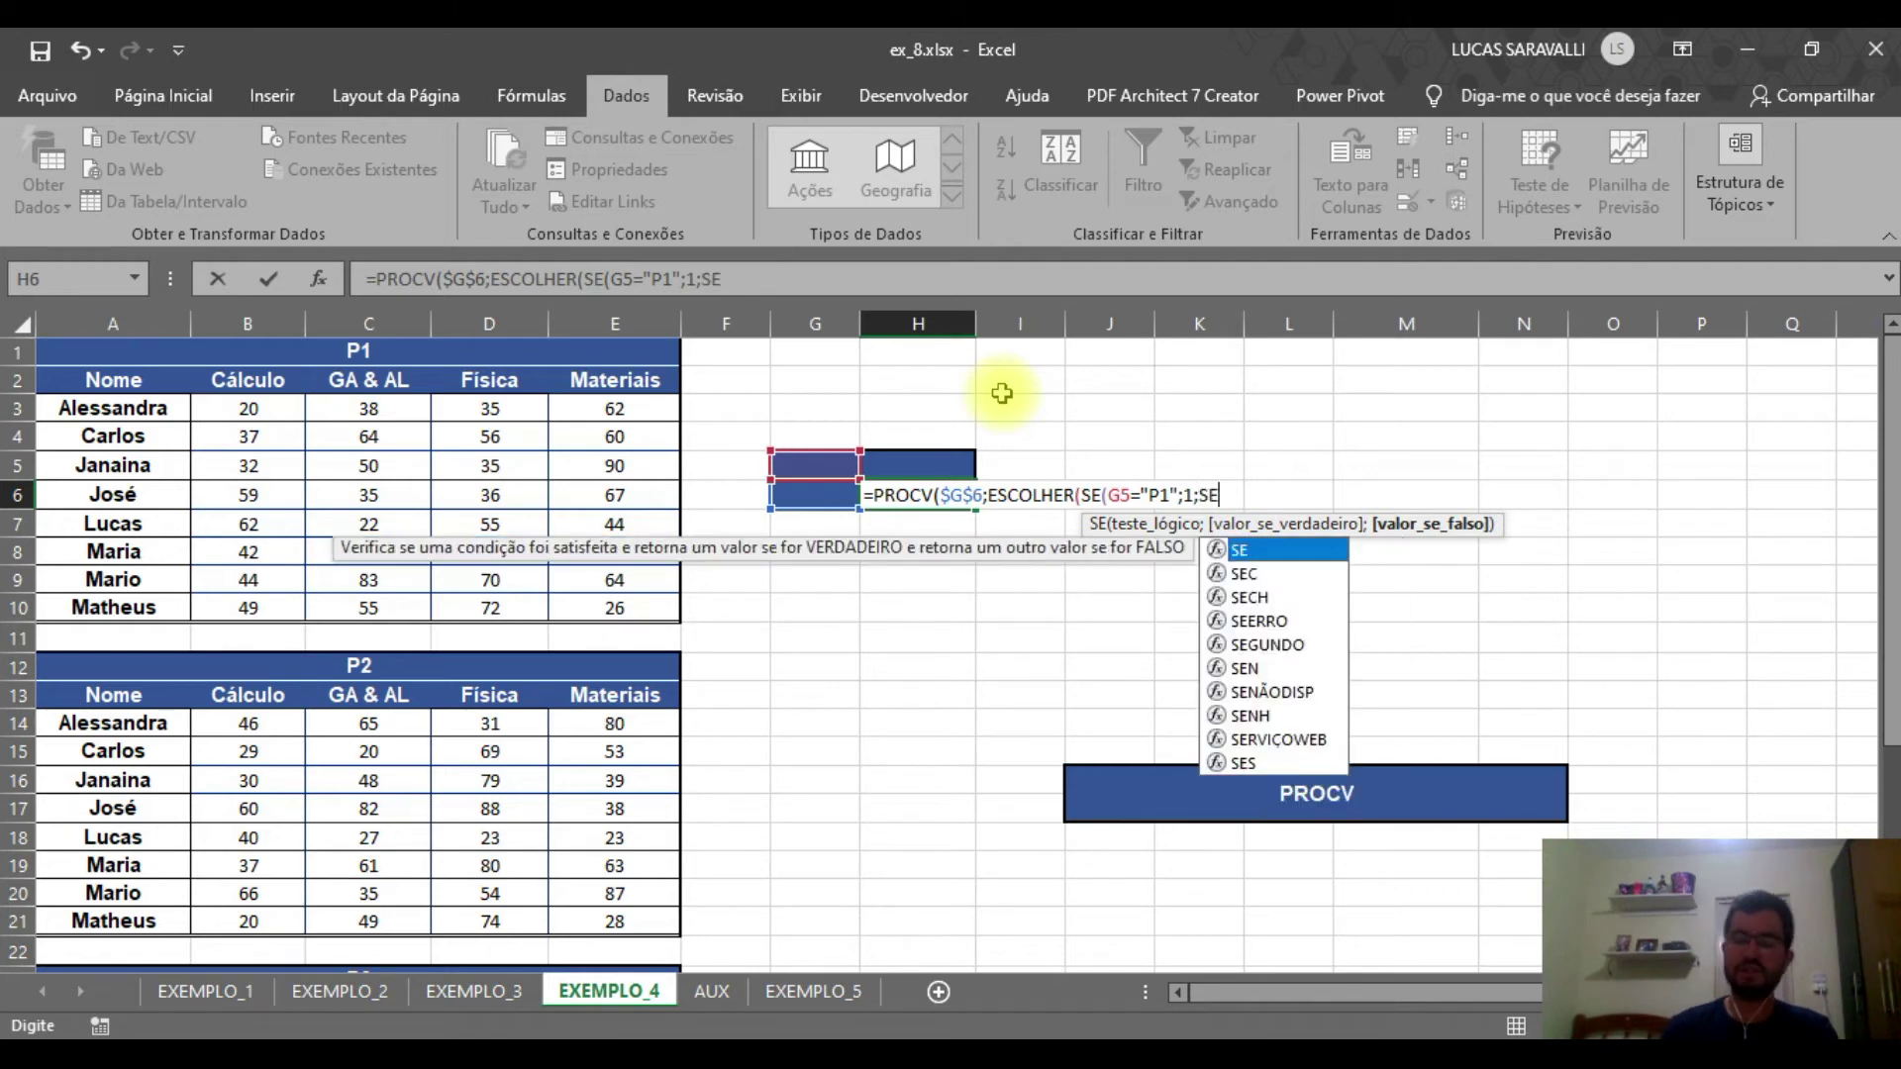
type("(")
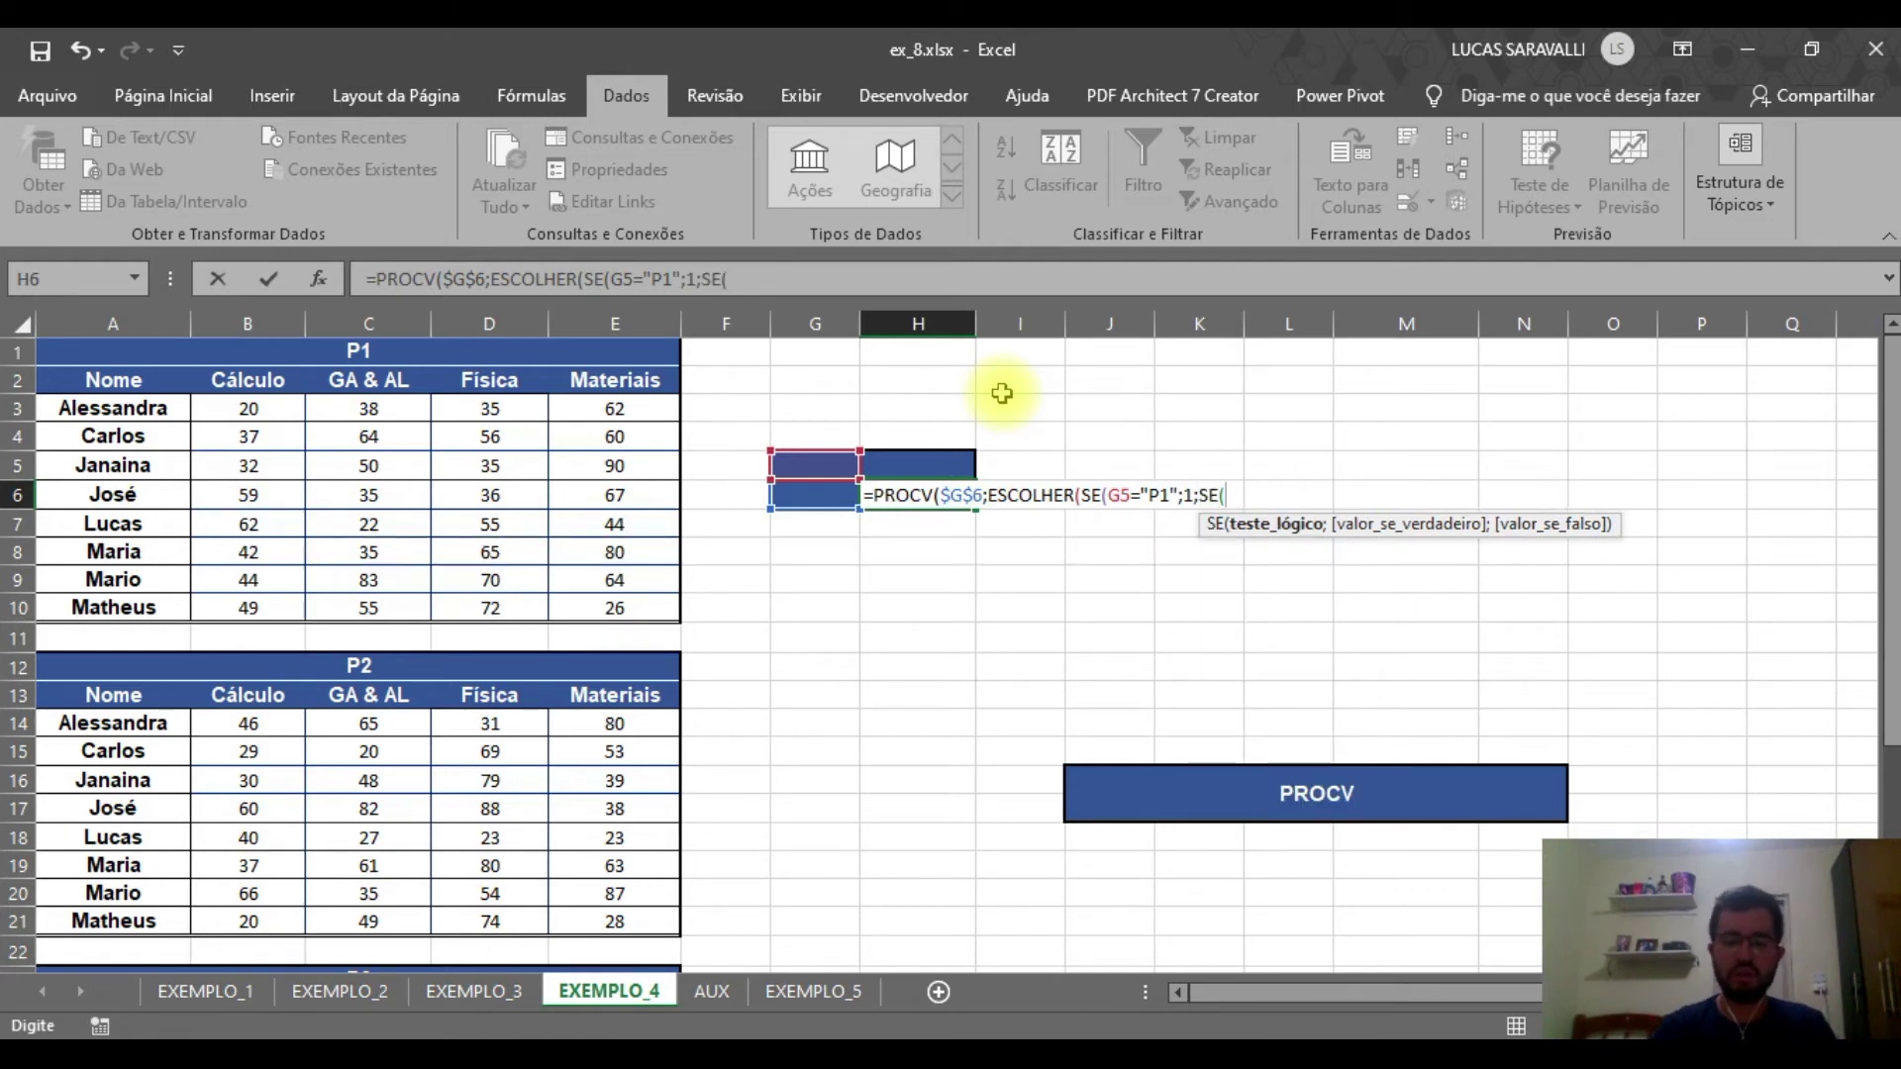
type("G5=\"P2")
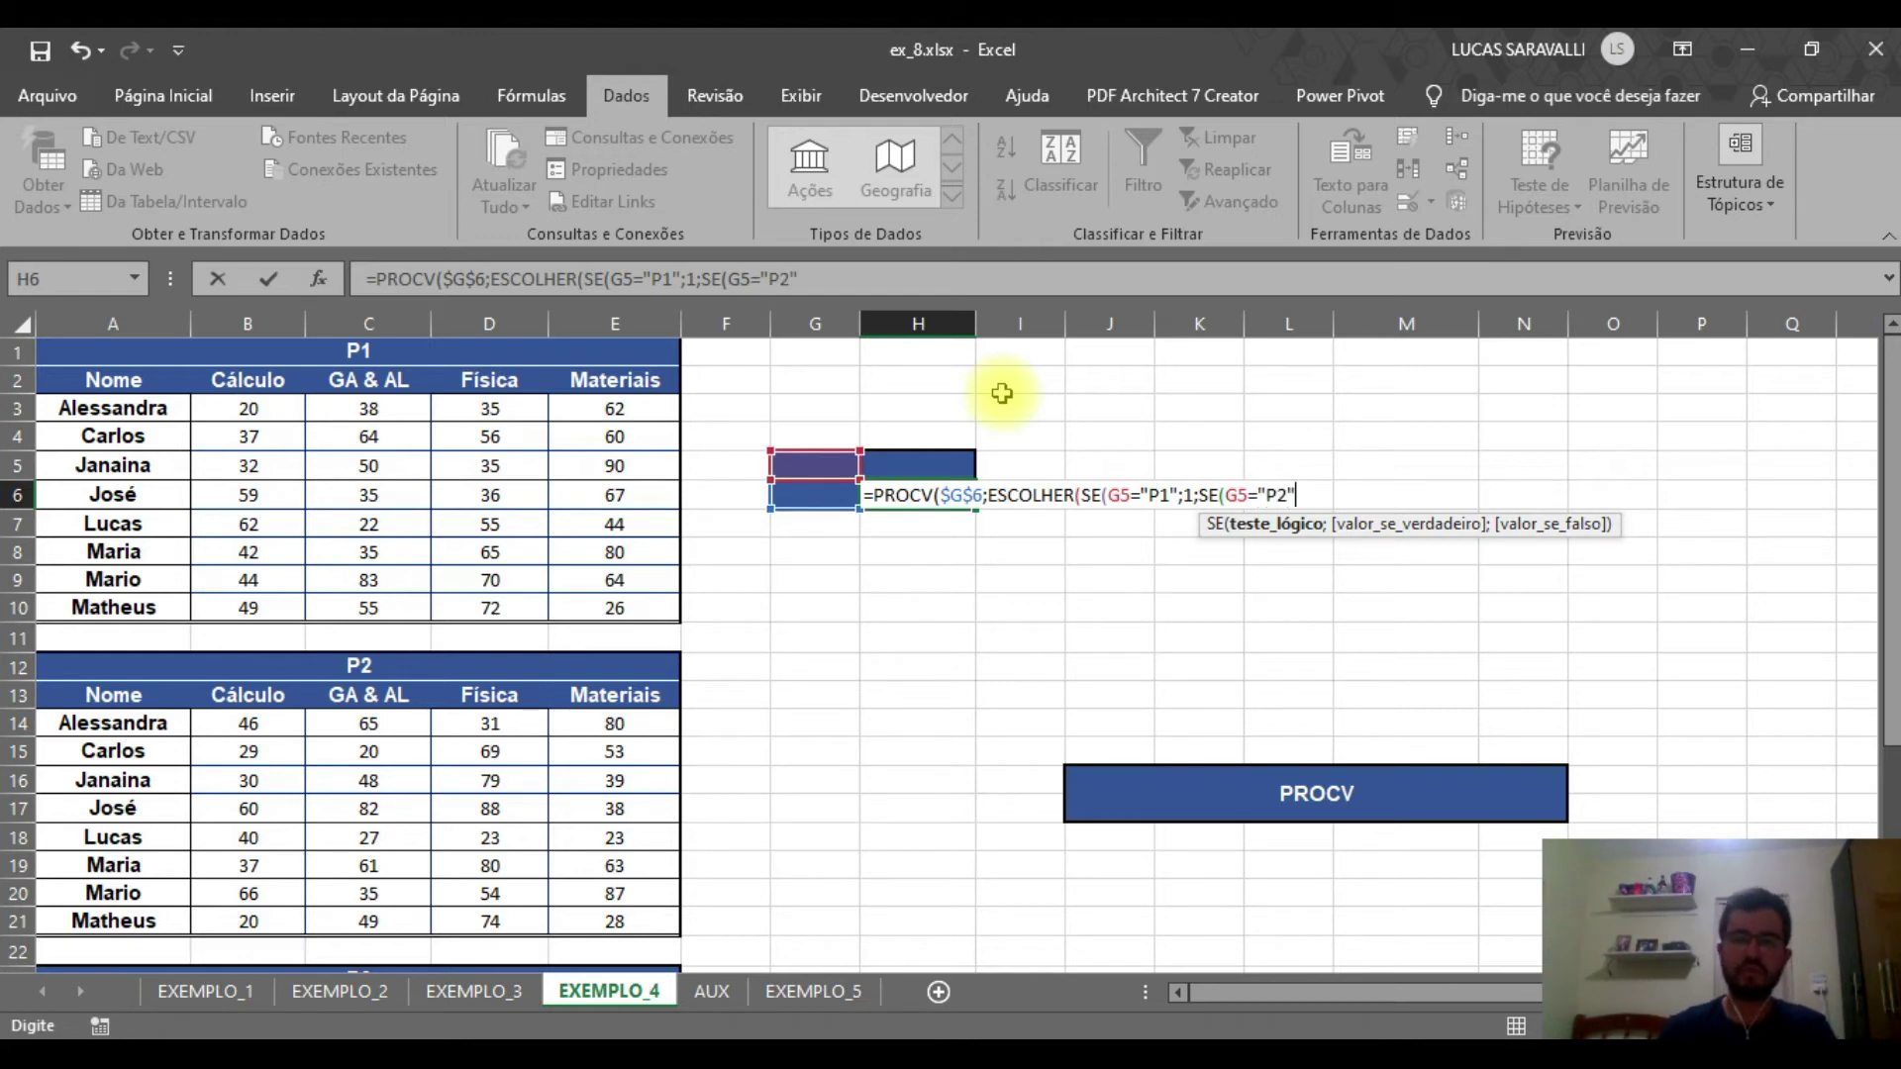
type(";")
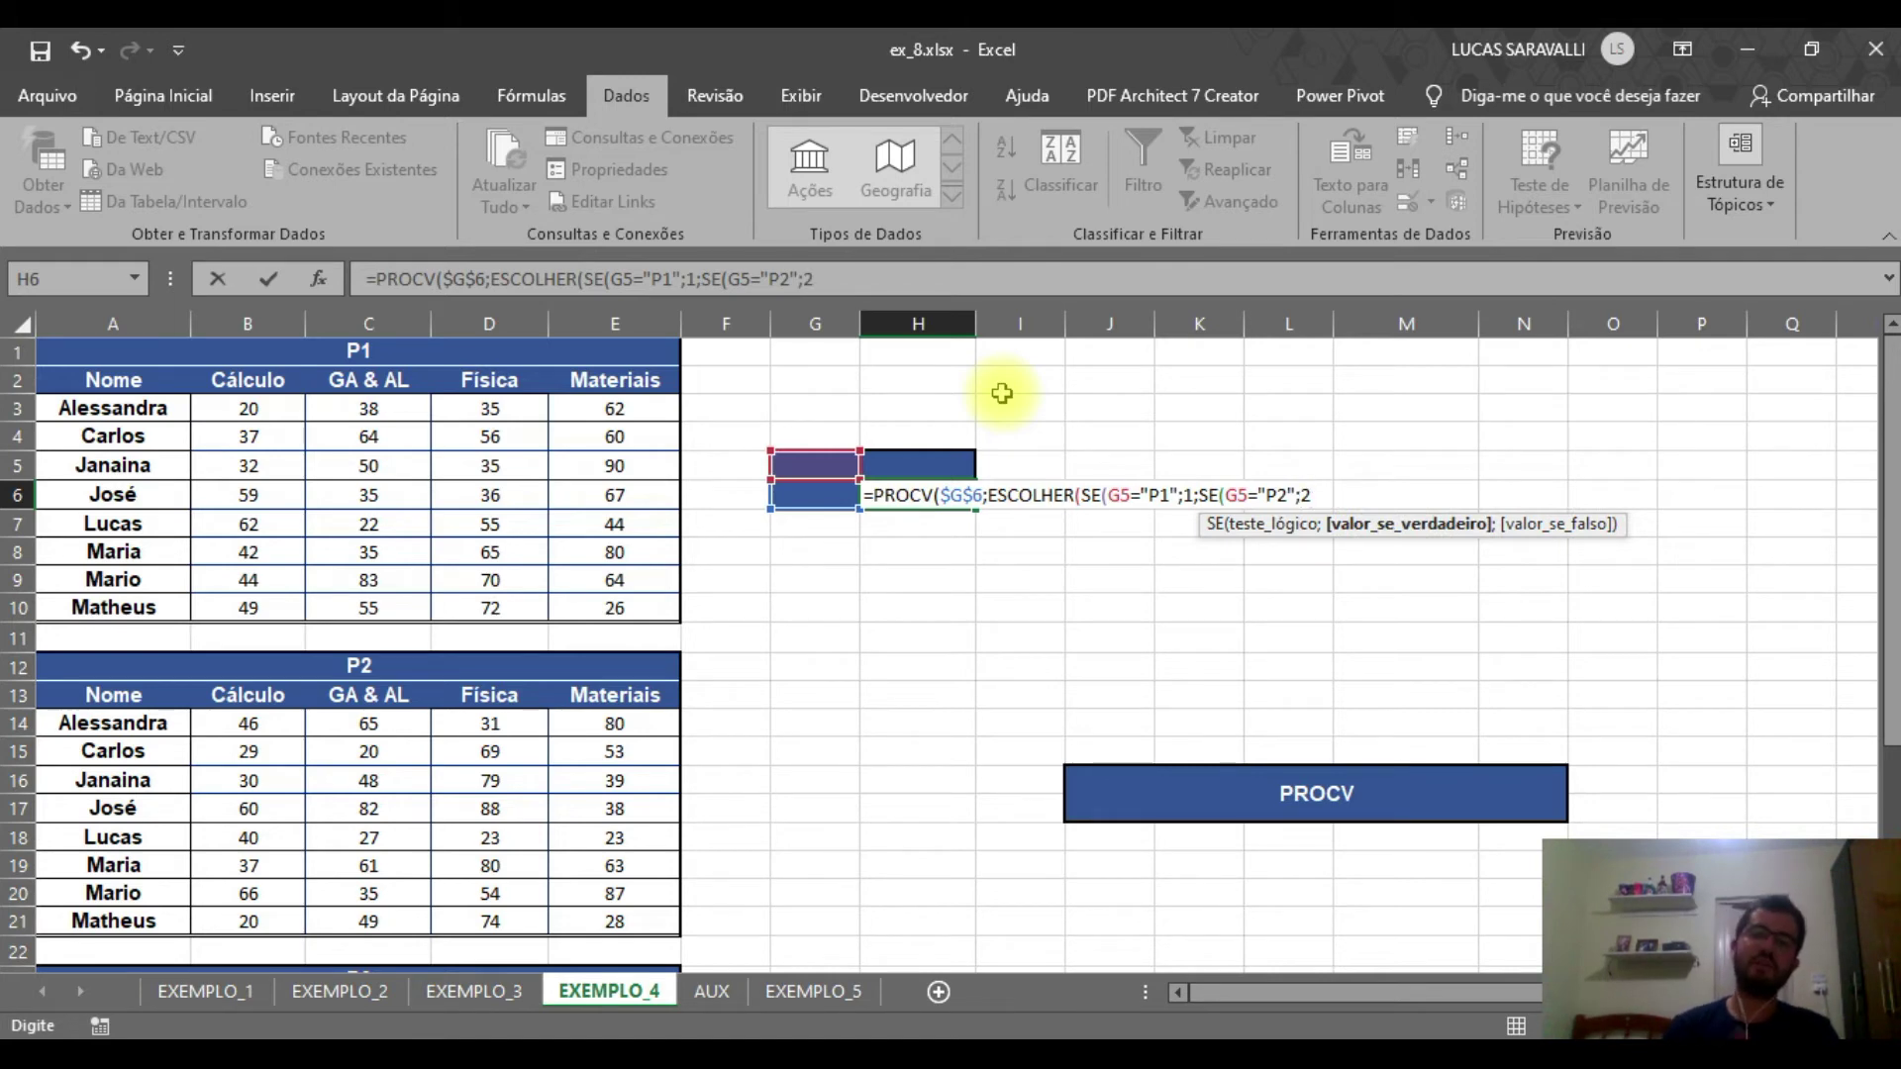
type("2;")
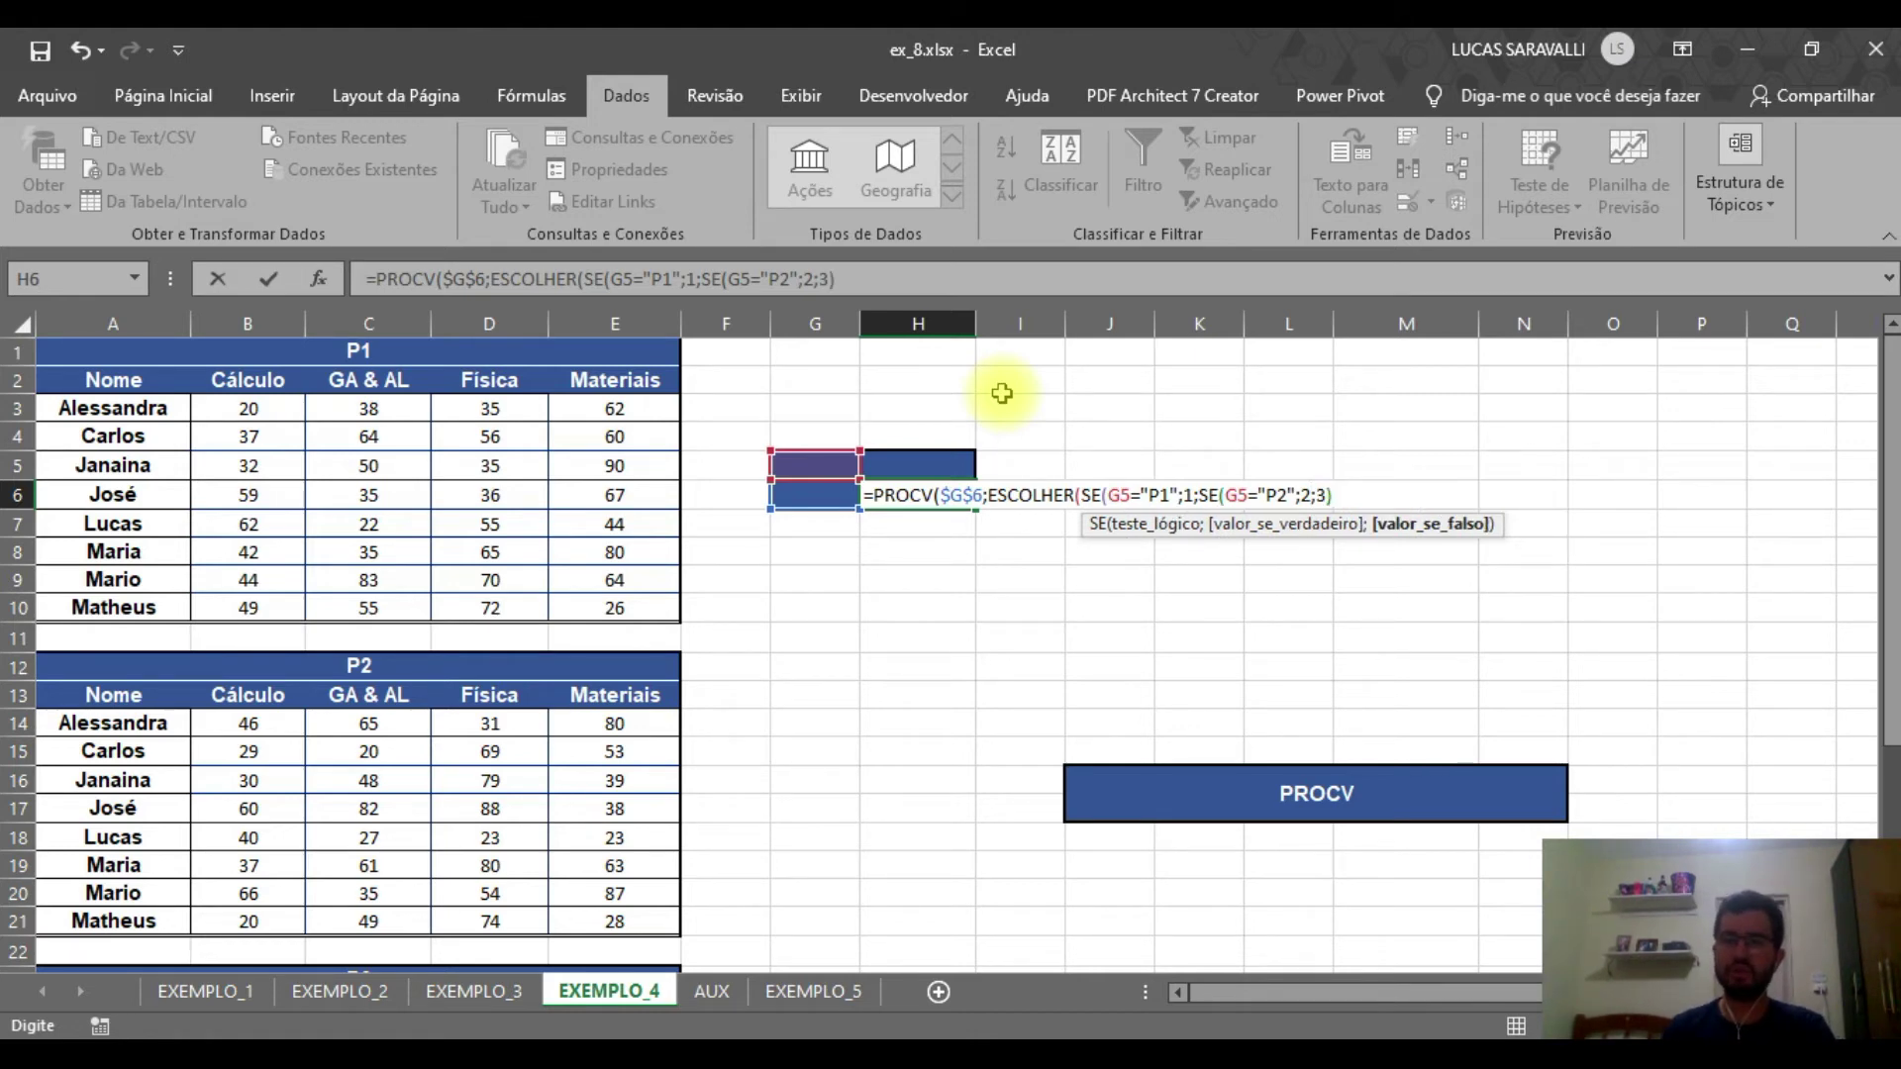
type("3)")
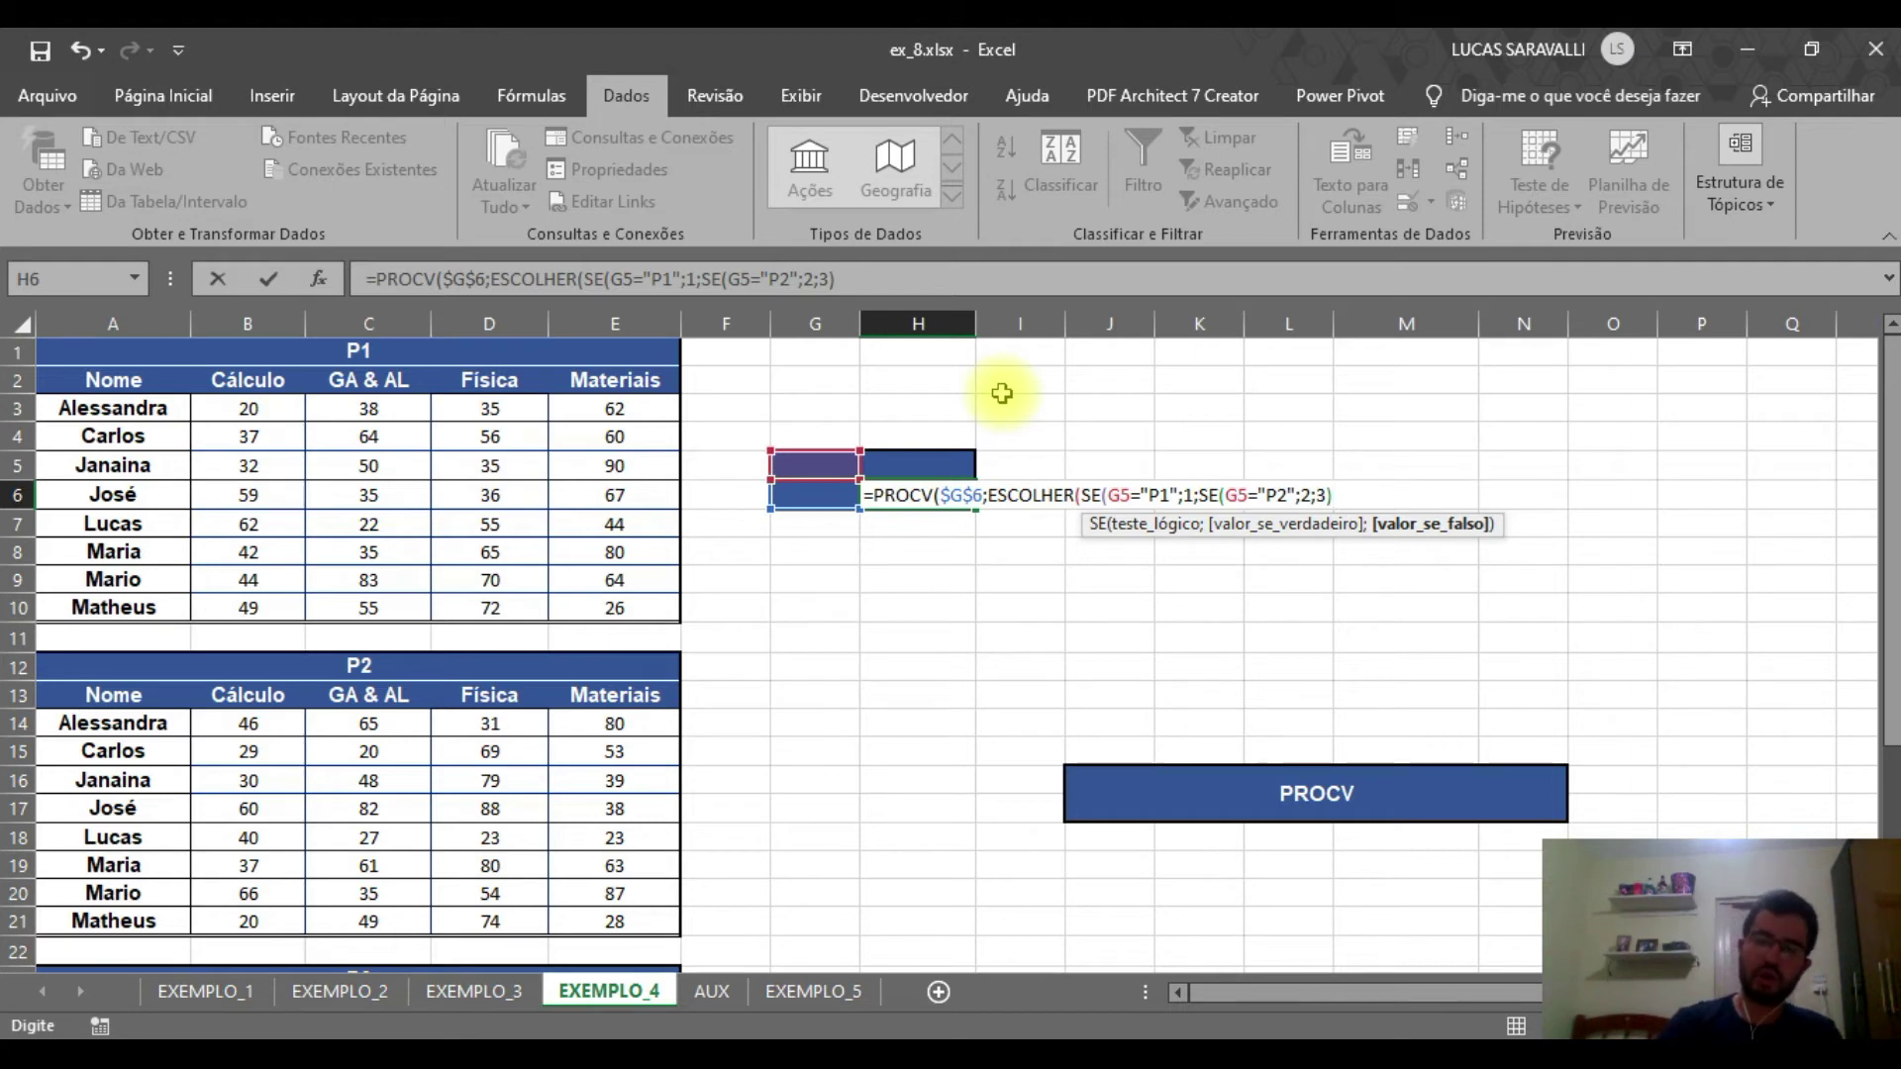
type(")")
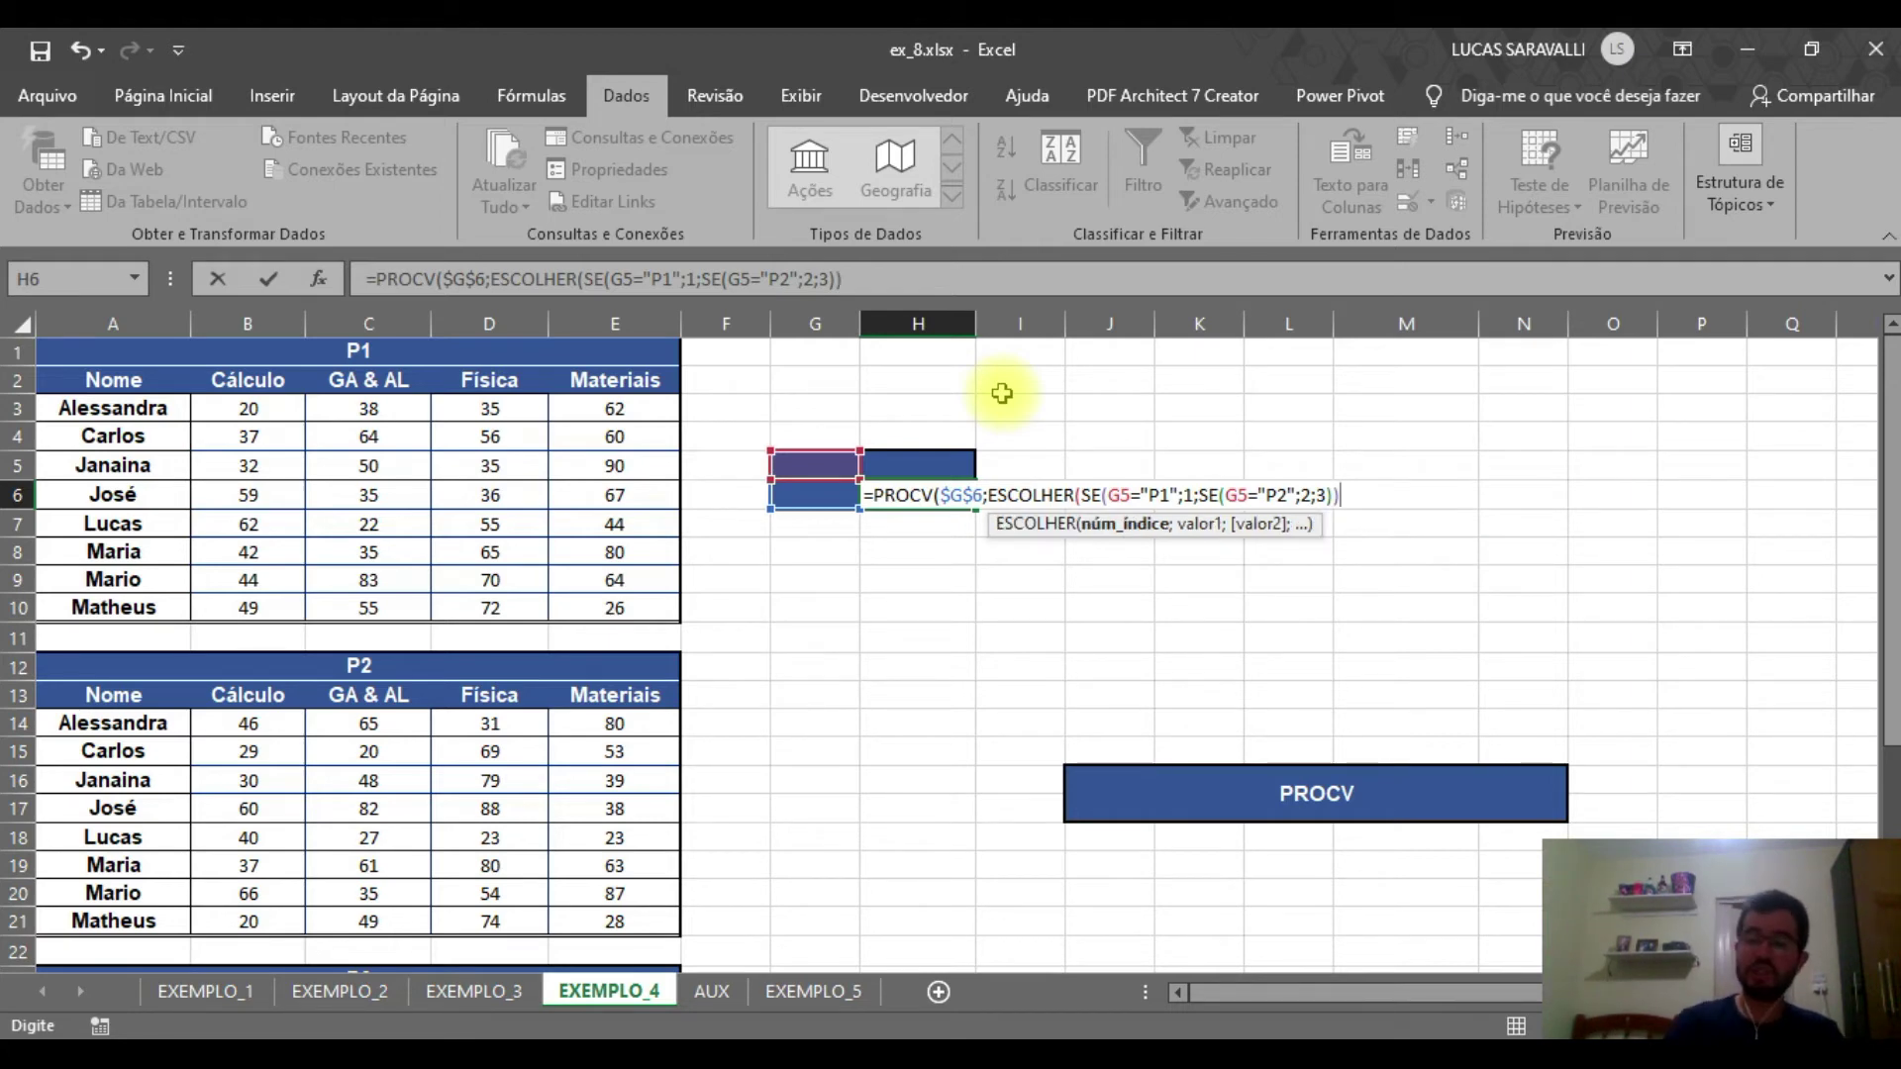
Give ESCOLHER the P1, P2 and P3 grade ranges A3:E10, A14:E21 and A25:E32 as its values, and close the function
type(";")
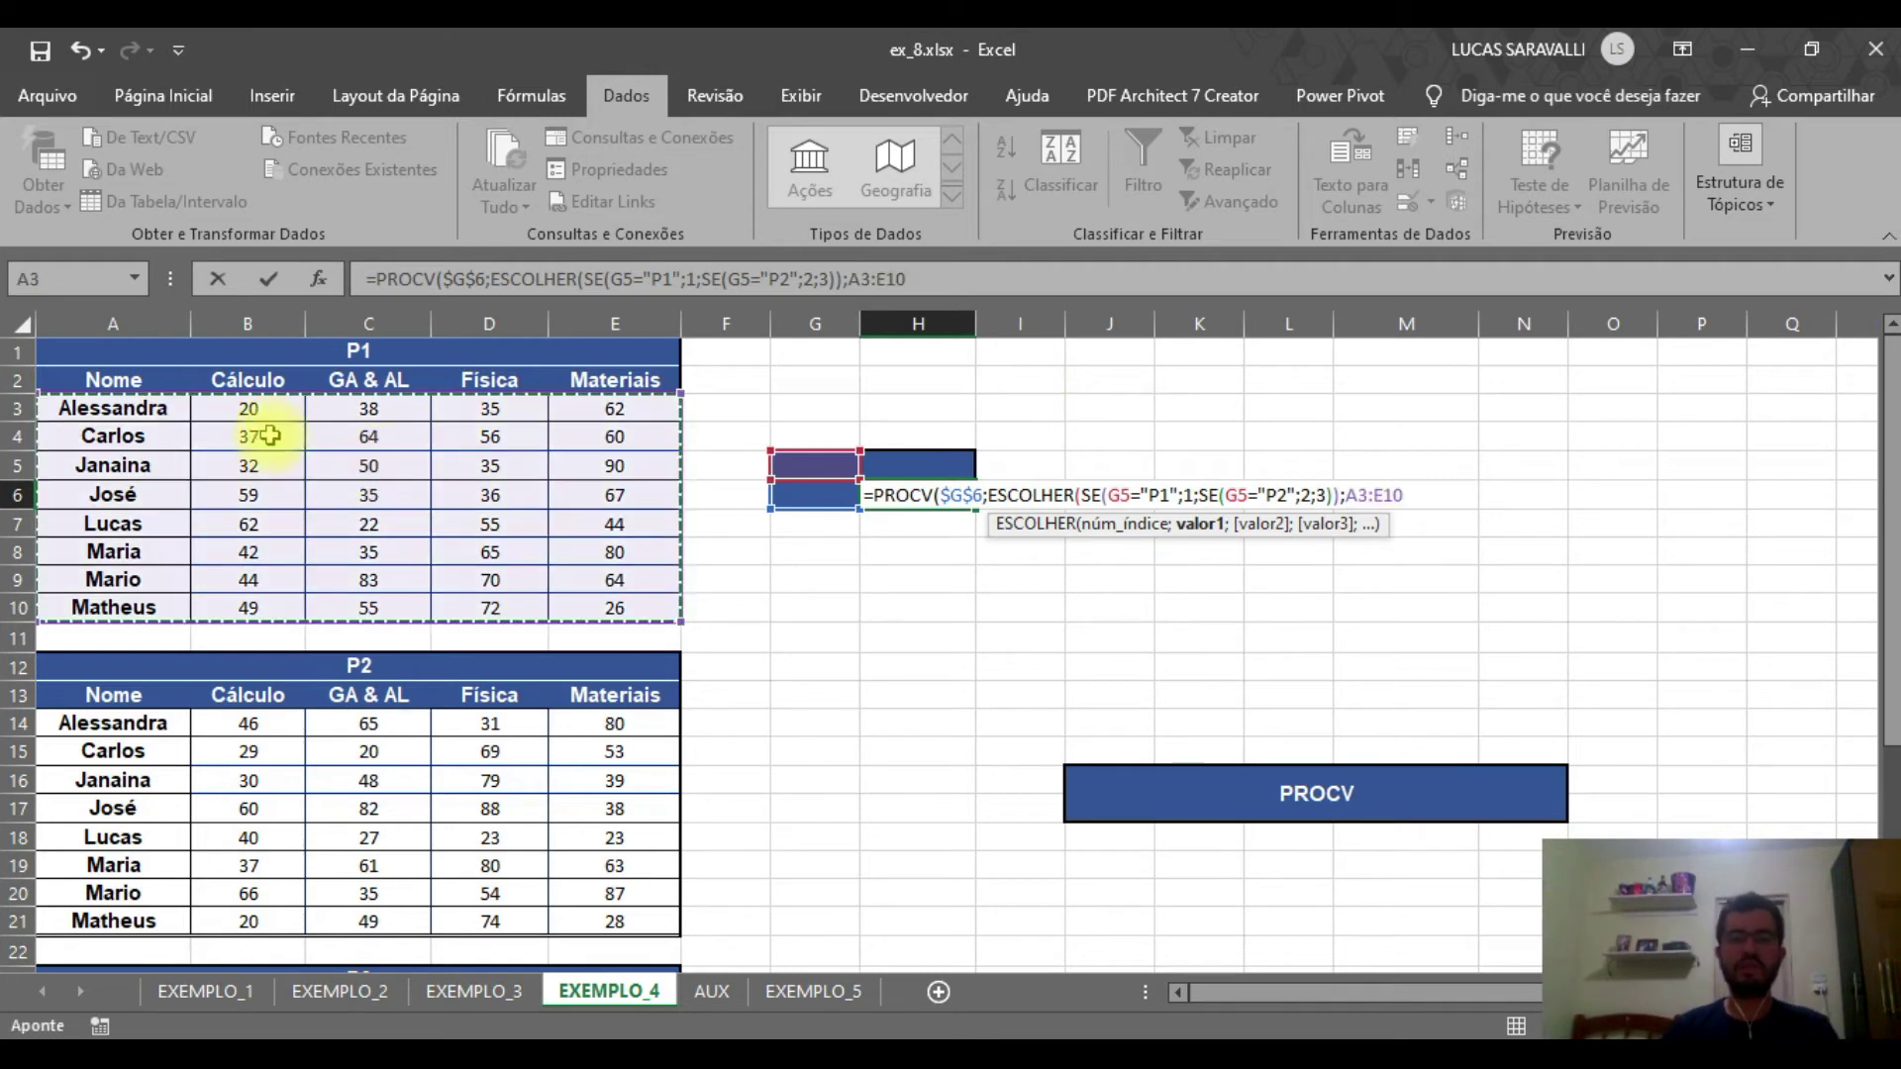
left_click(807, 633)
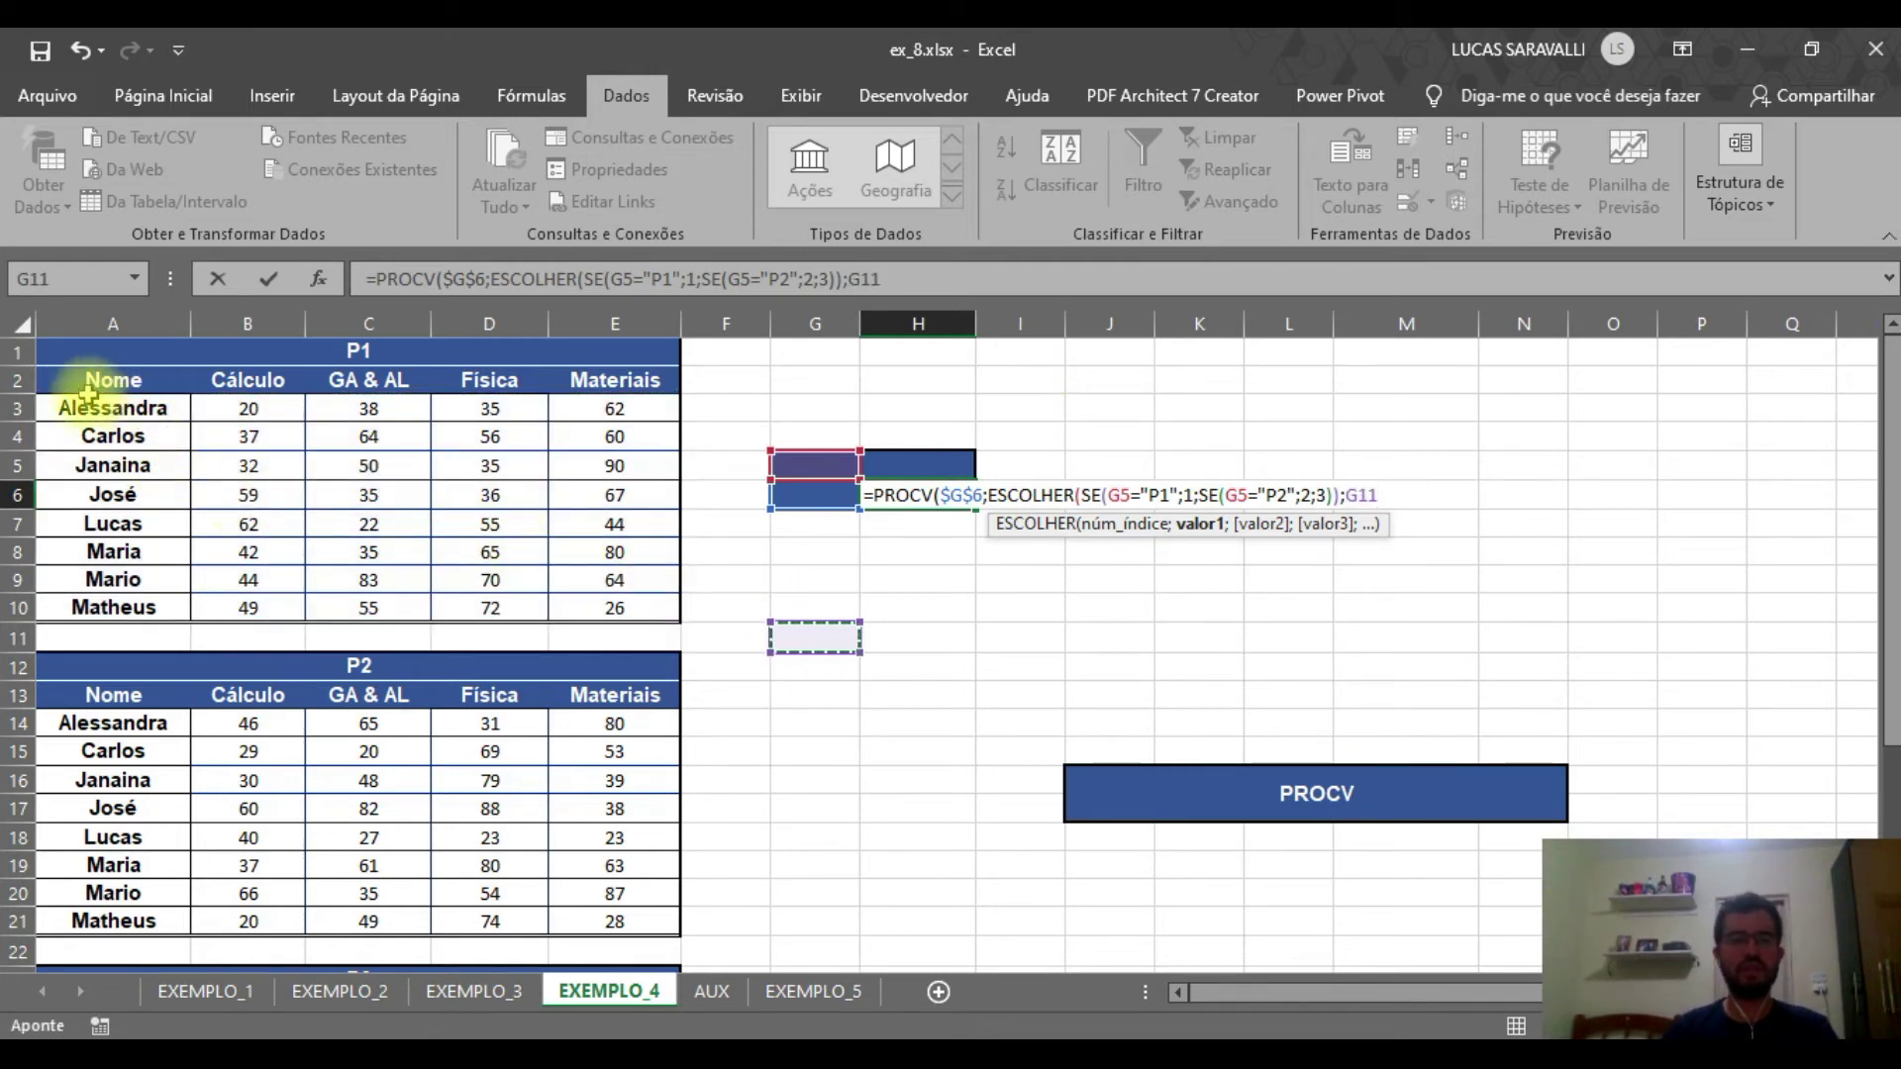
left_click_drag(110, 411, 583, 603)
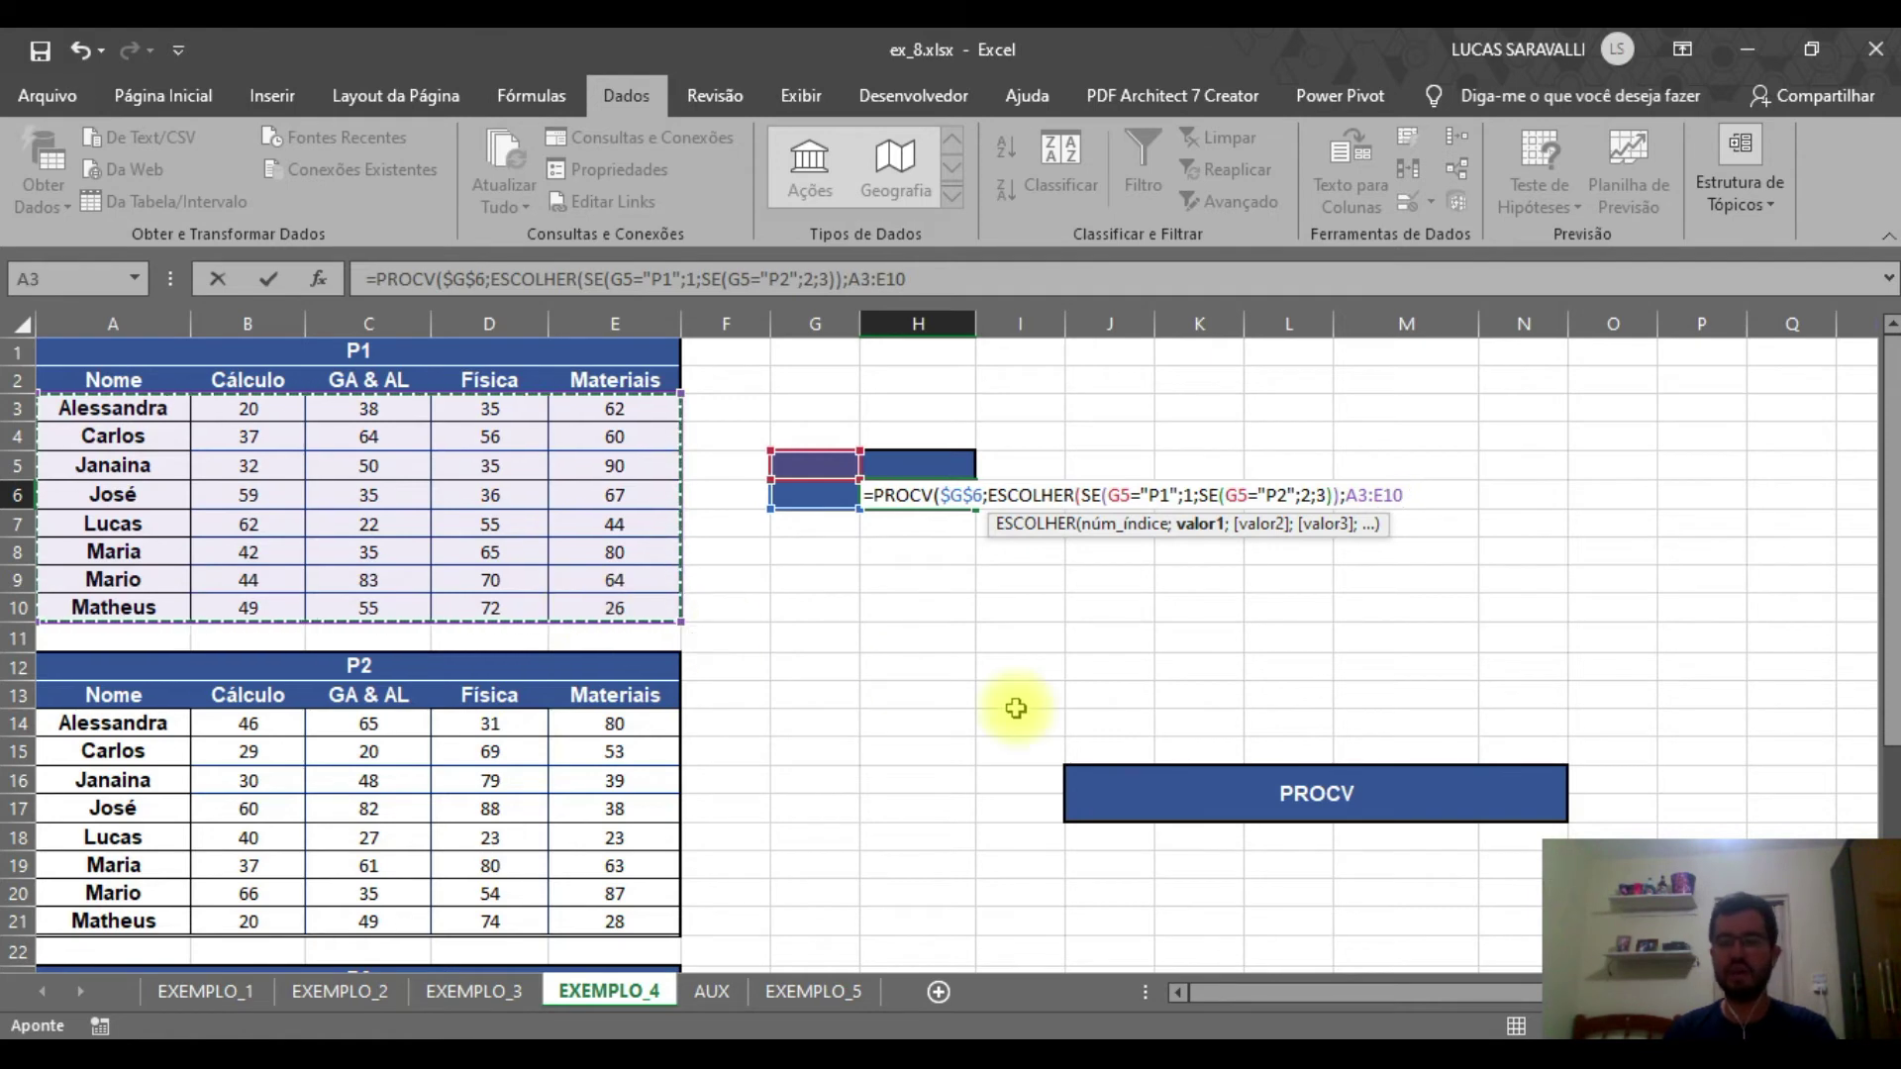
type(";")
left_click_drag(110, 724, 681, 926)
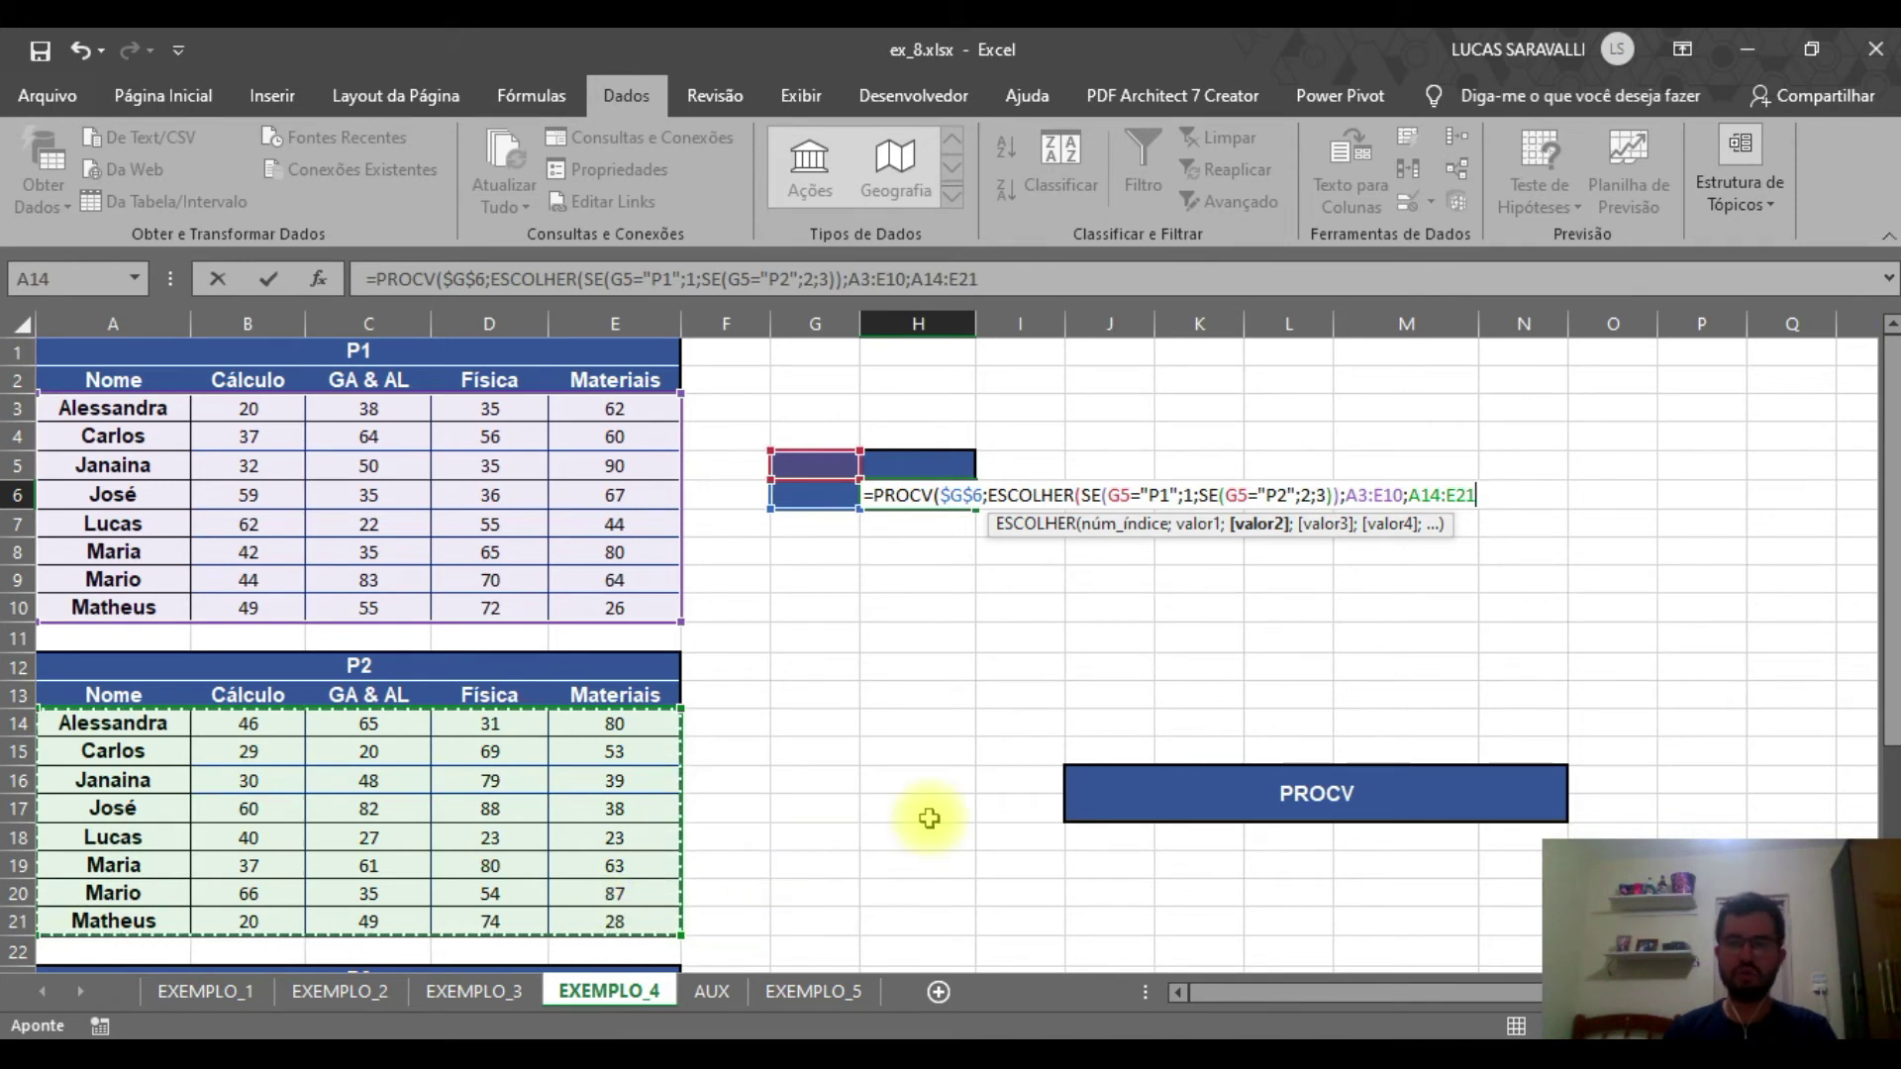
type(";")
scroll(860, 735, "down", 3)
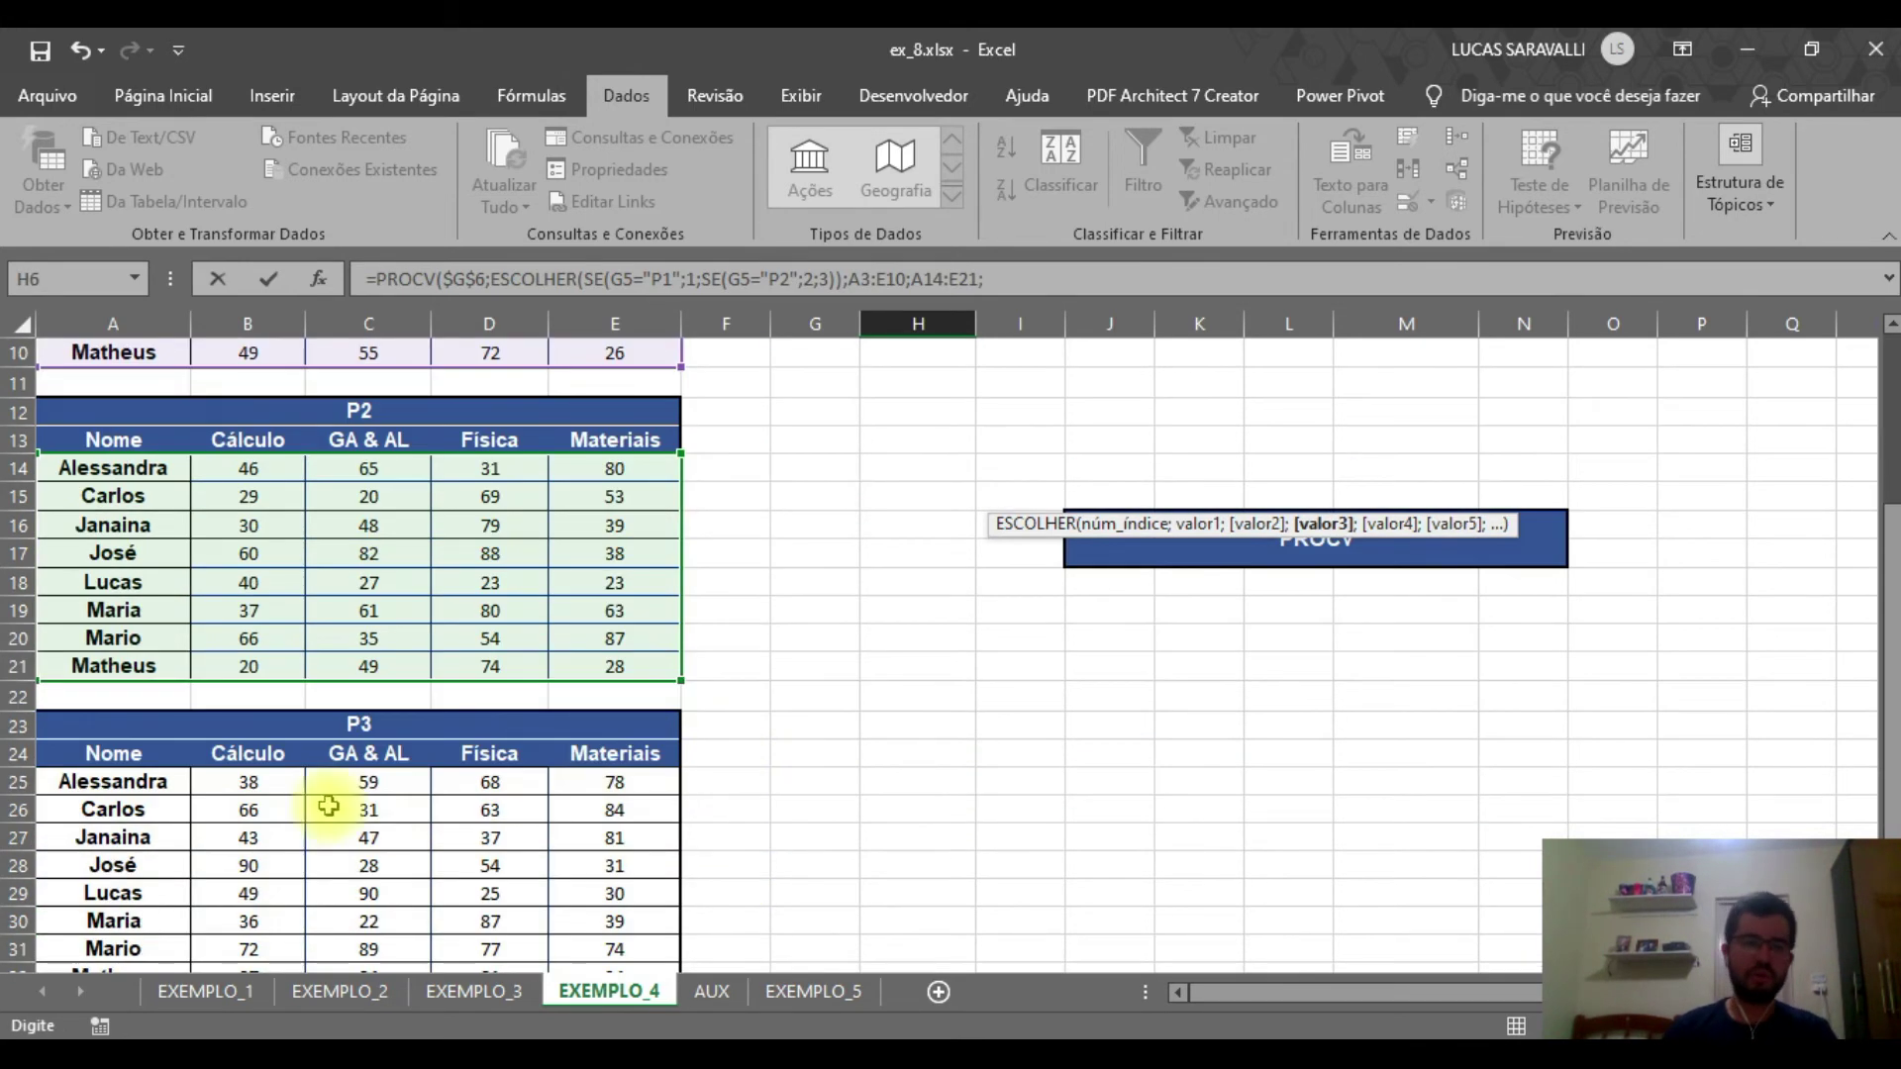
left_click_drag(109, 784, 629, 906)
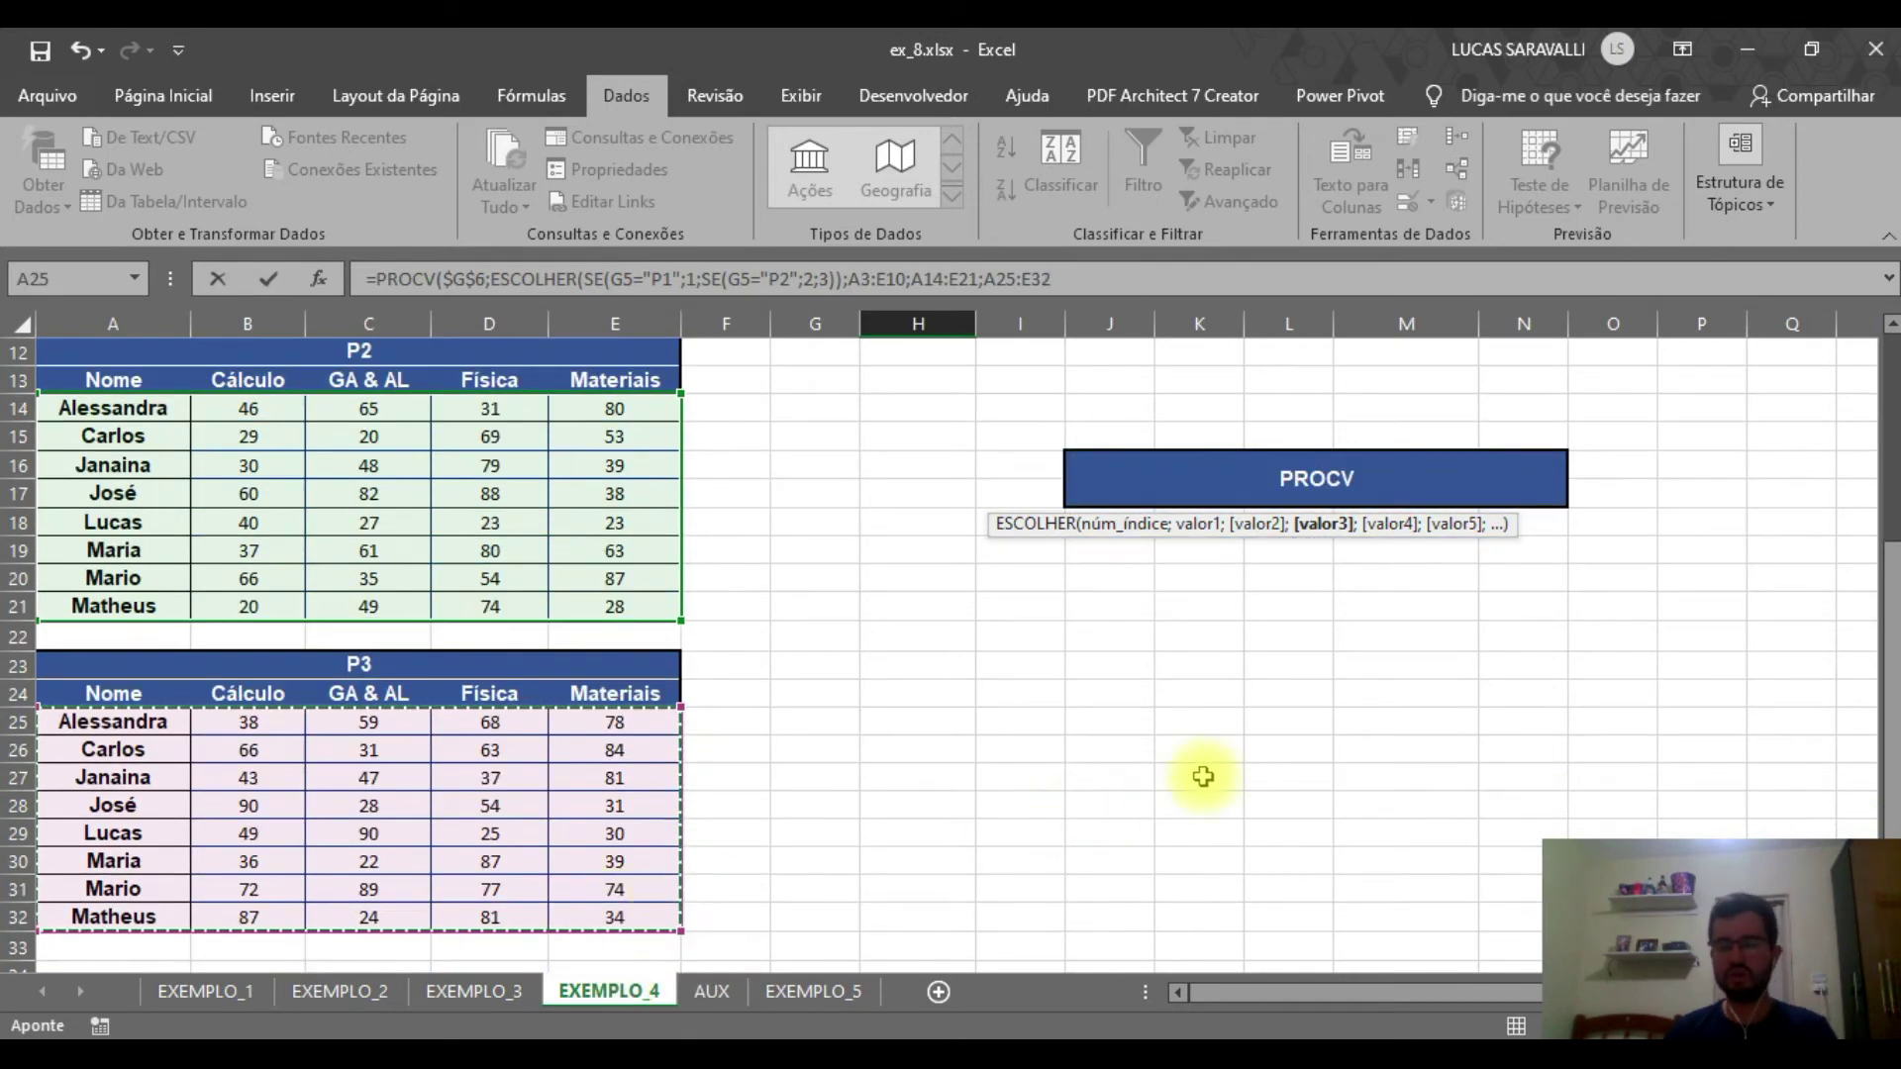
type(";")
scroll(1260, 771, "up", 3)
key("BackSpace")
type(")")
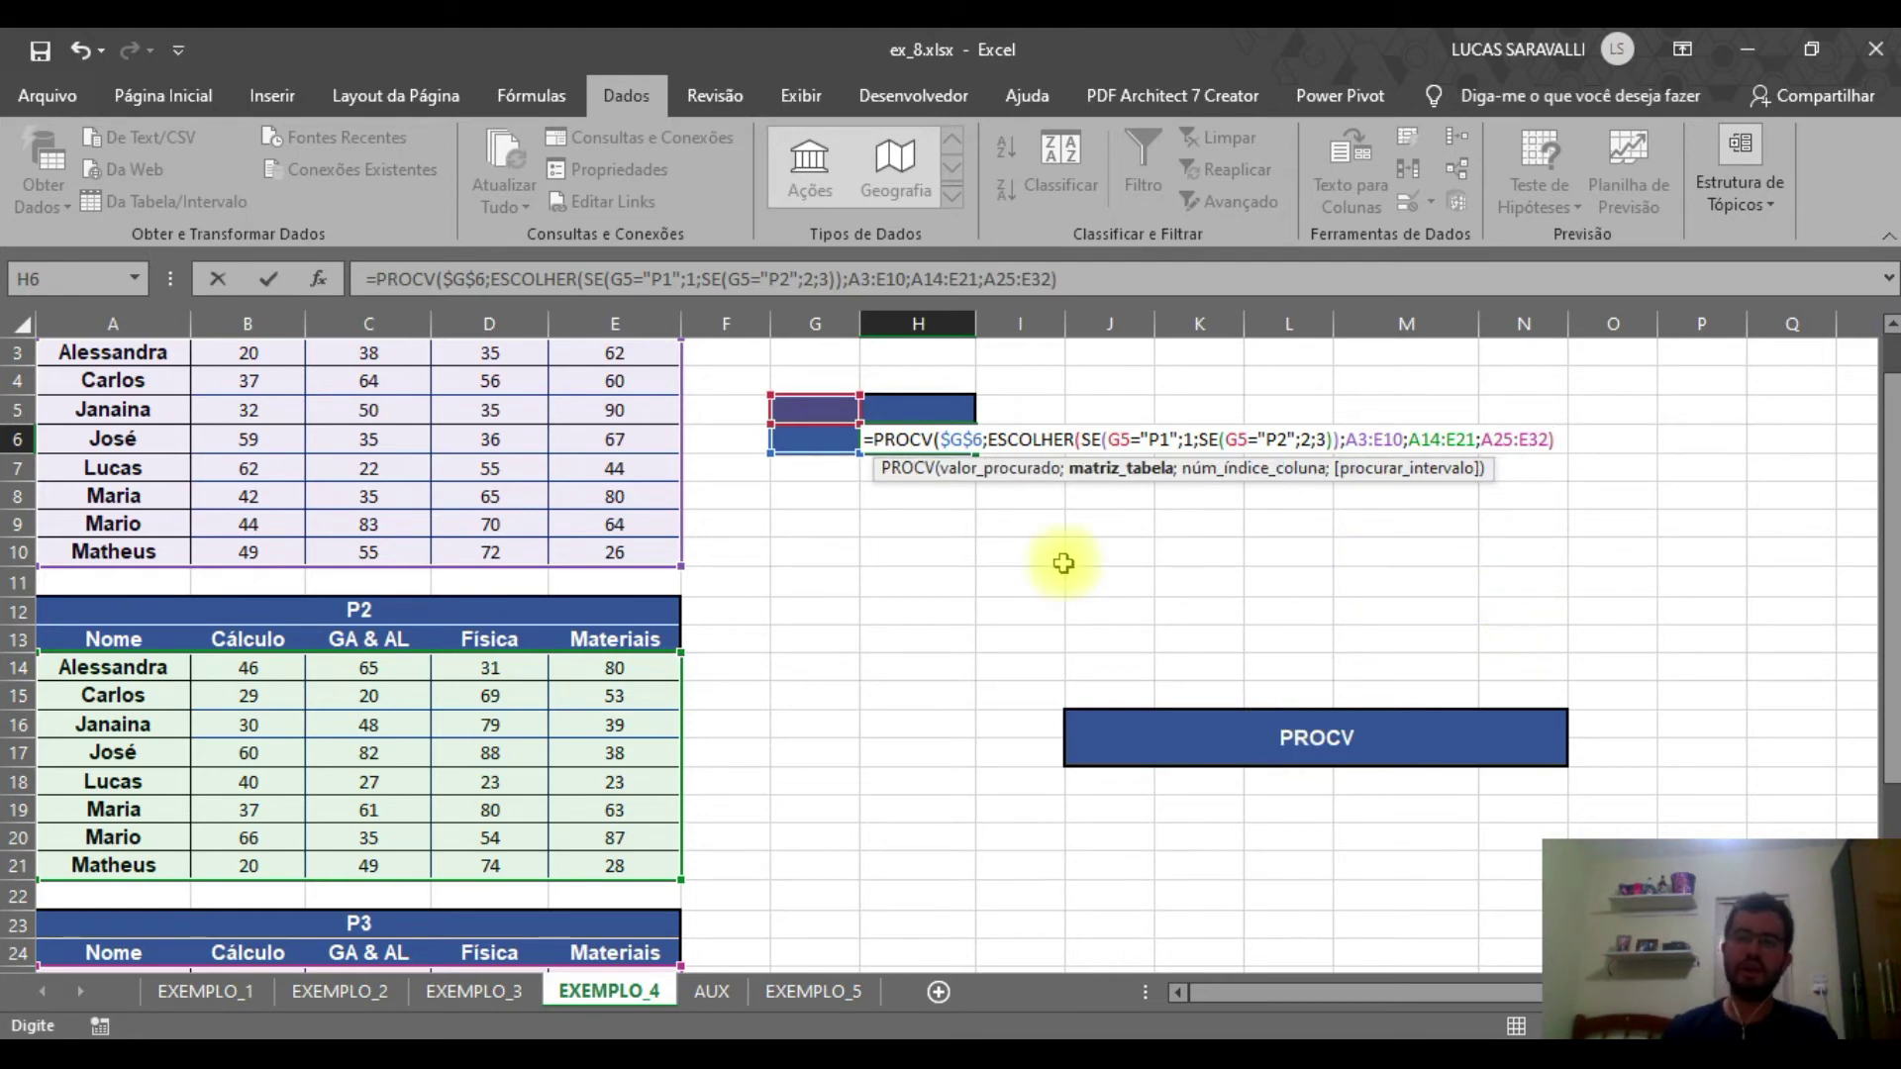
Nest a CORRESP function as PROCV's column index argument, with the subject cell H5 as its lookup value
type(";CO")
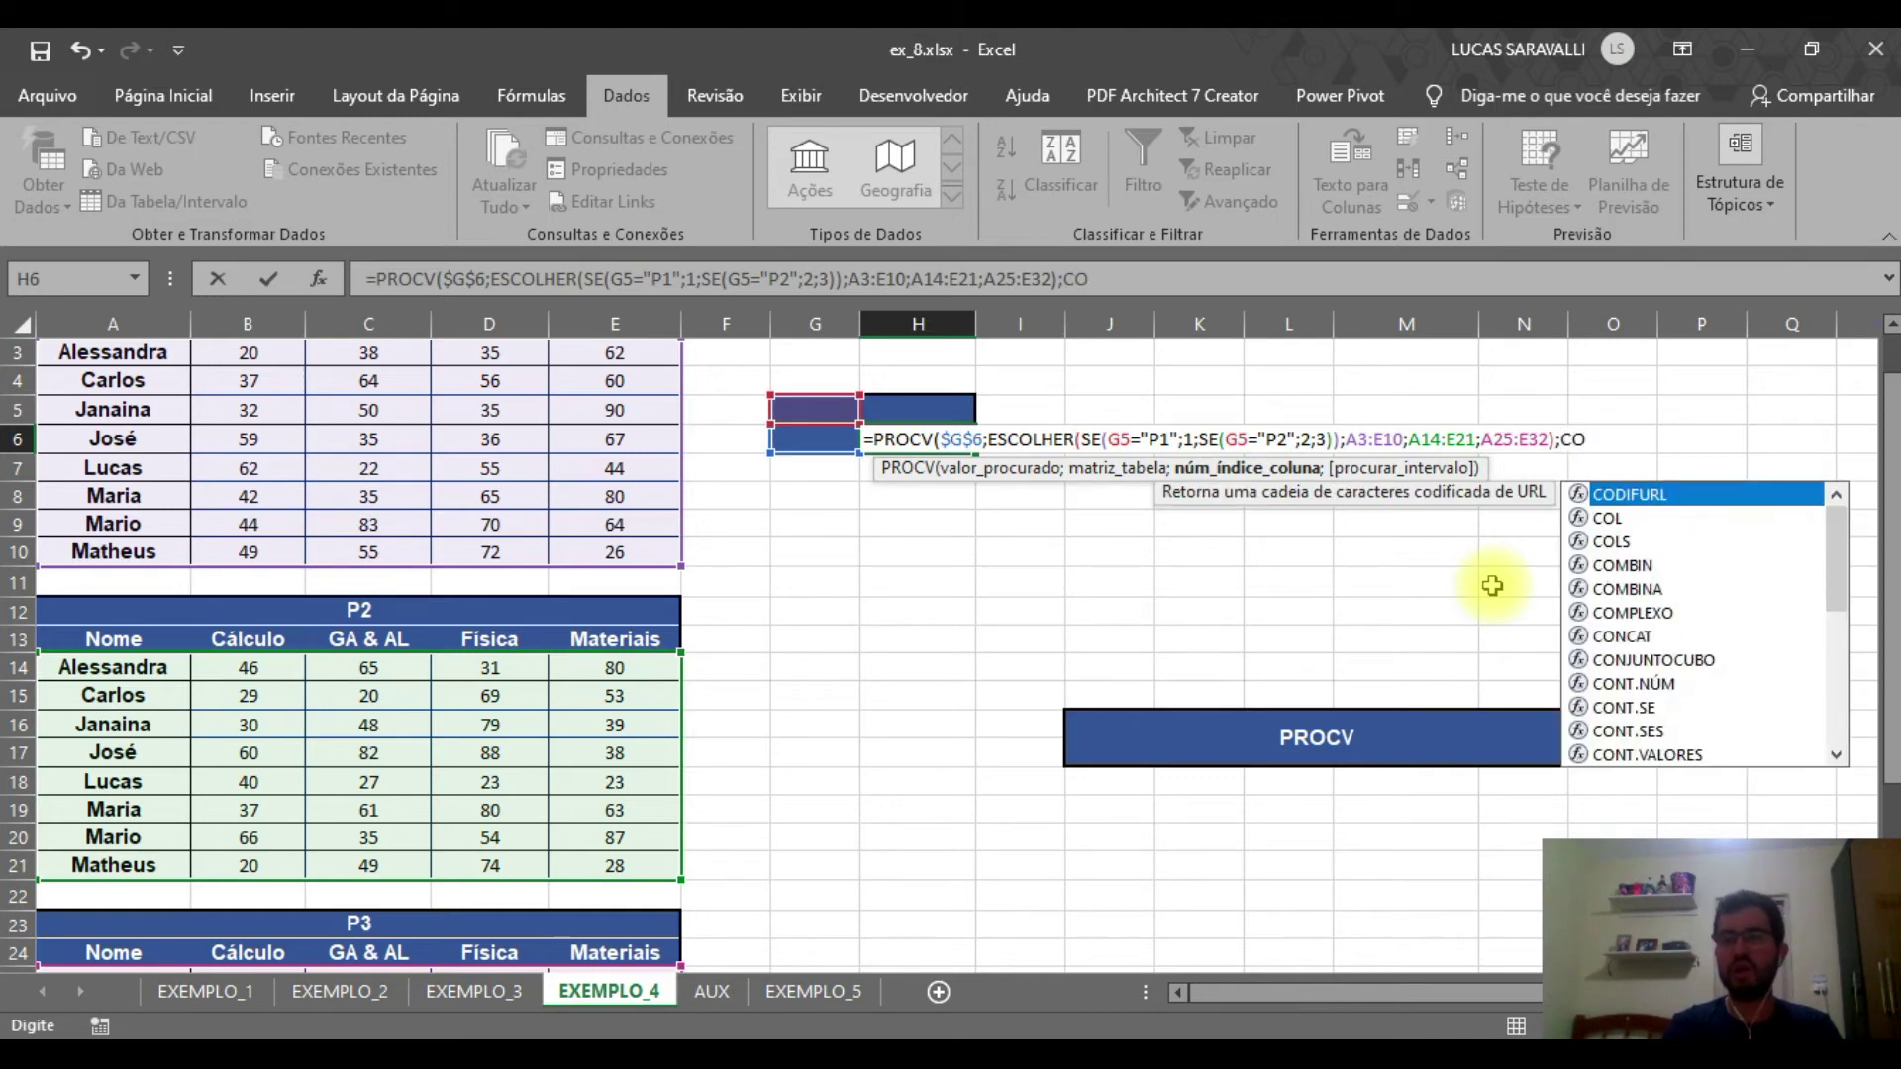
type("RRESP")
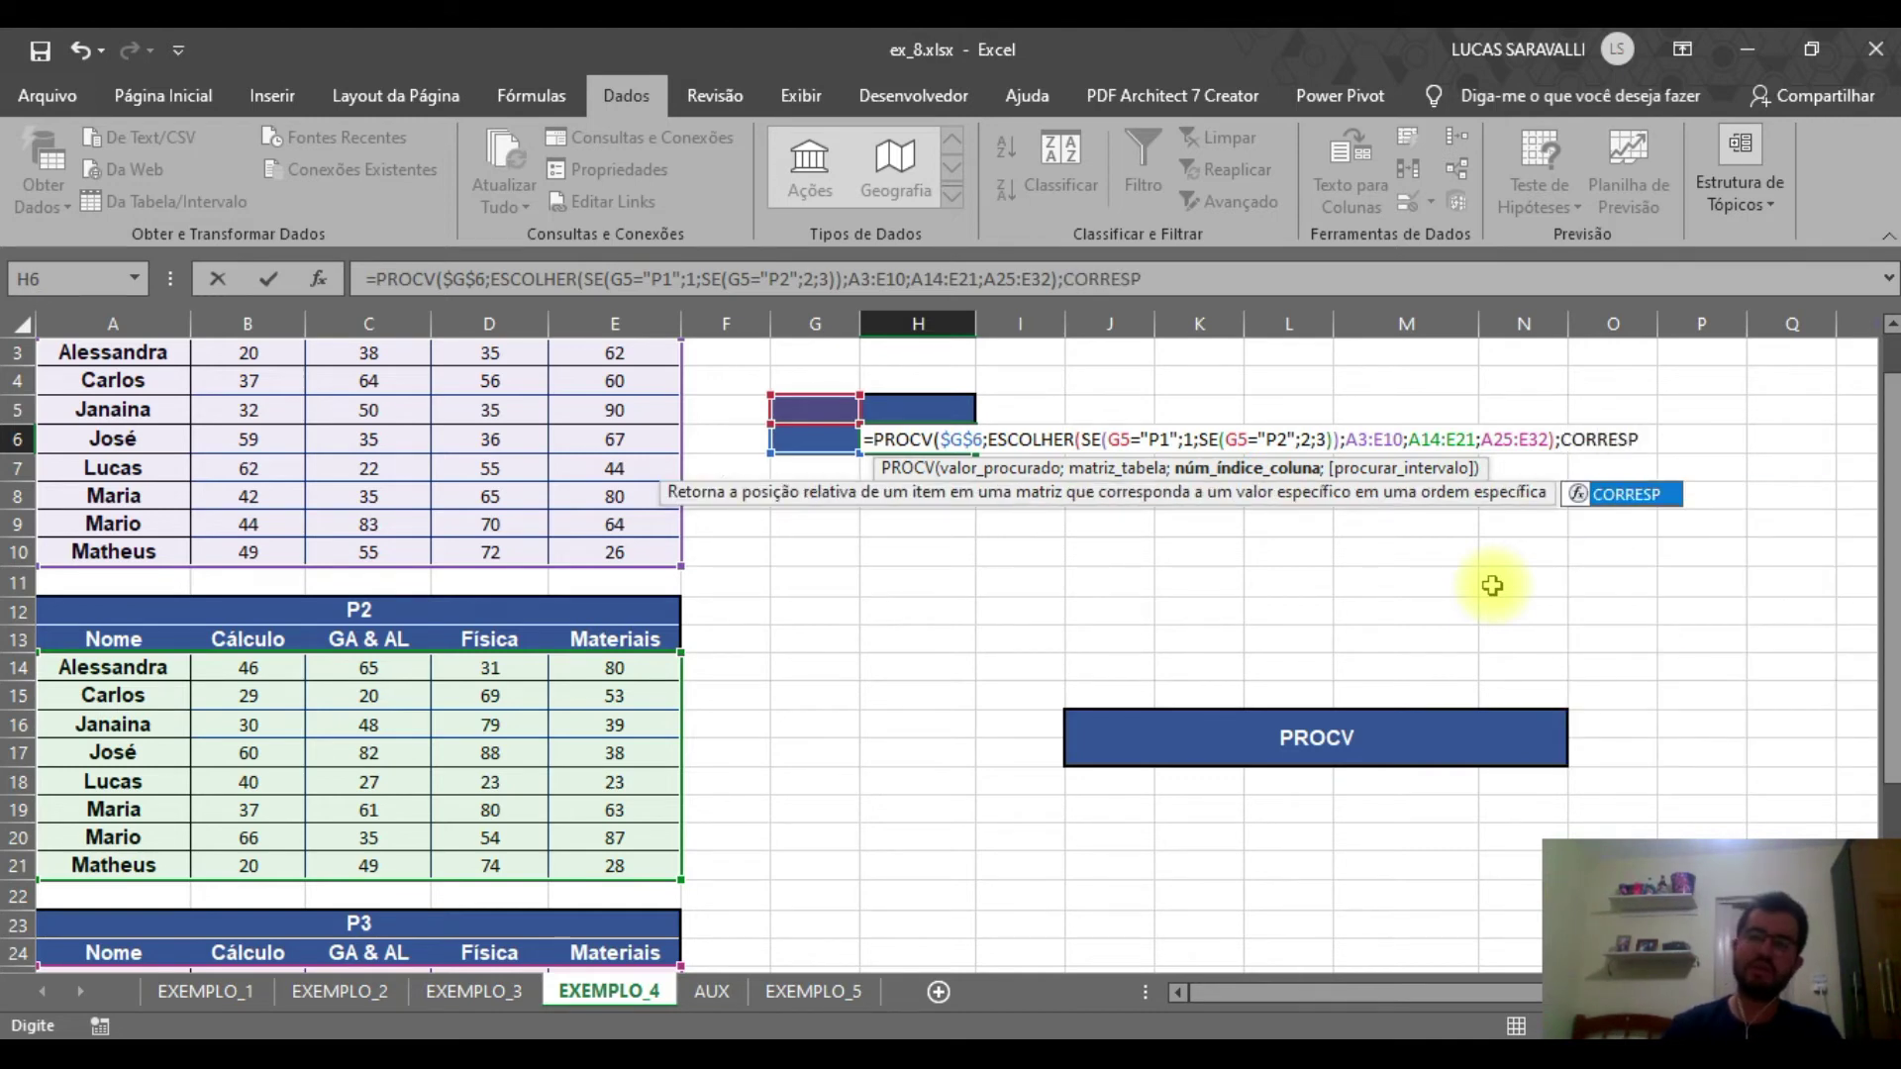
type("(")
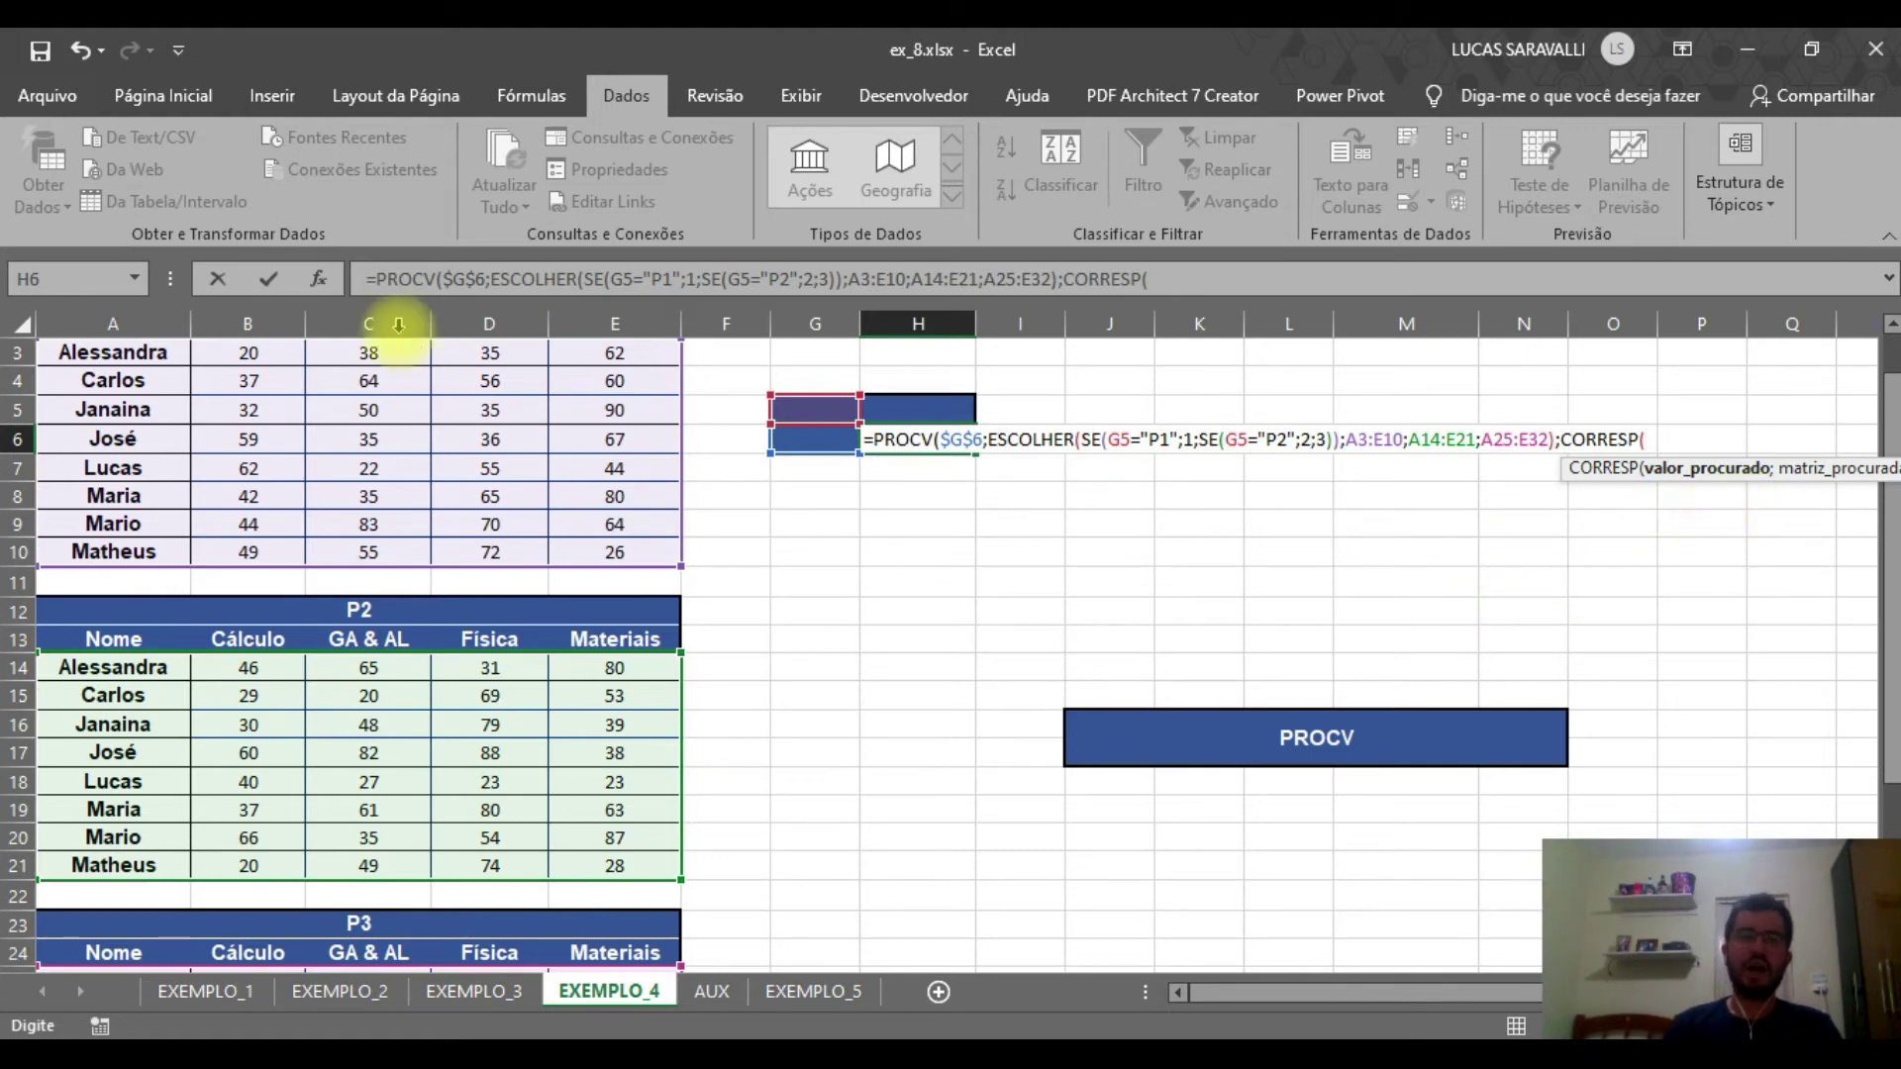
scroll(373, 560, "up", 1)
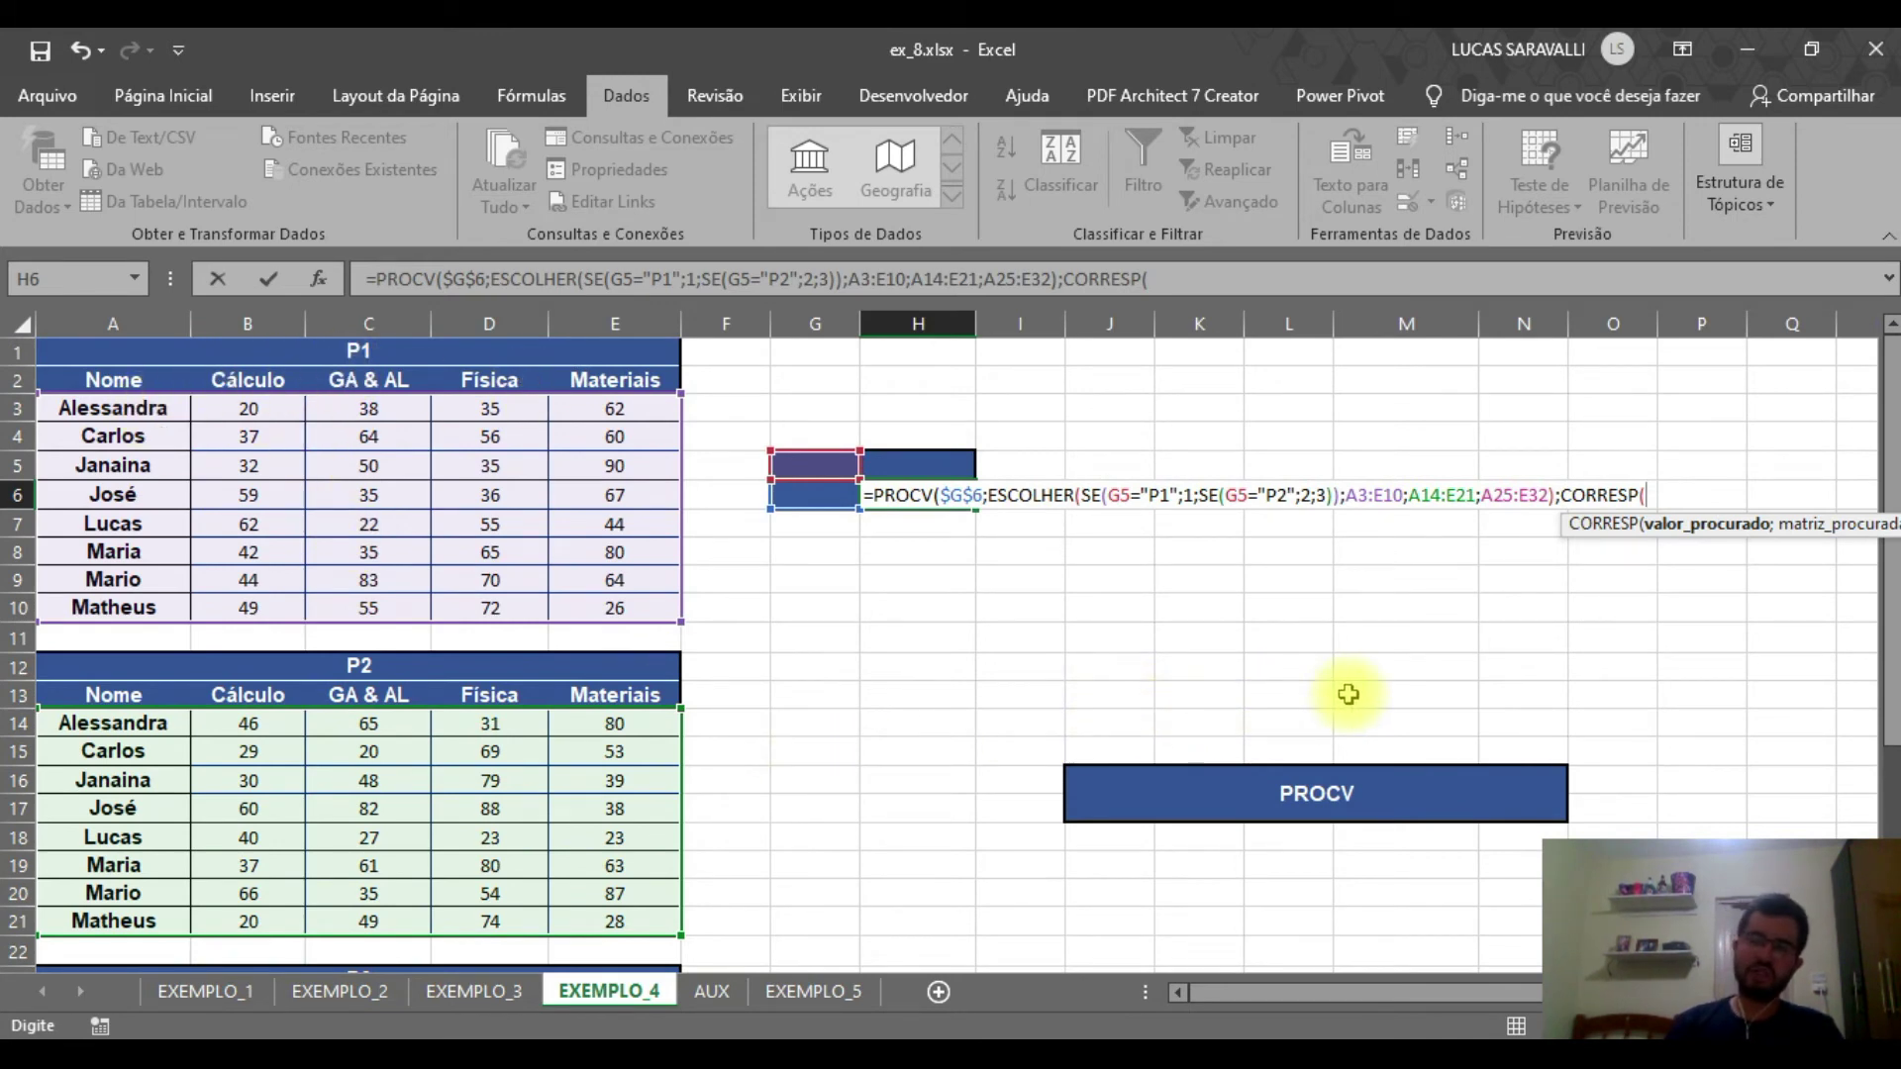
left_click(956, 463)
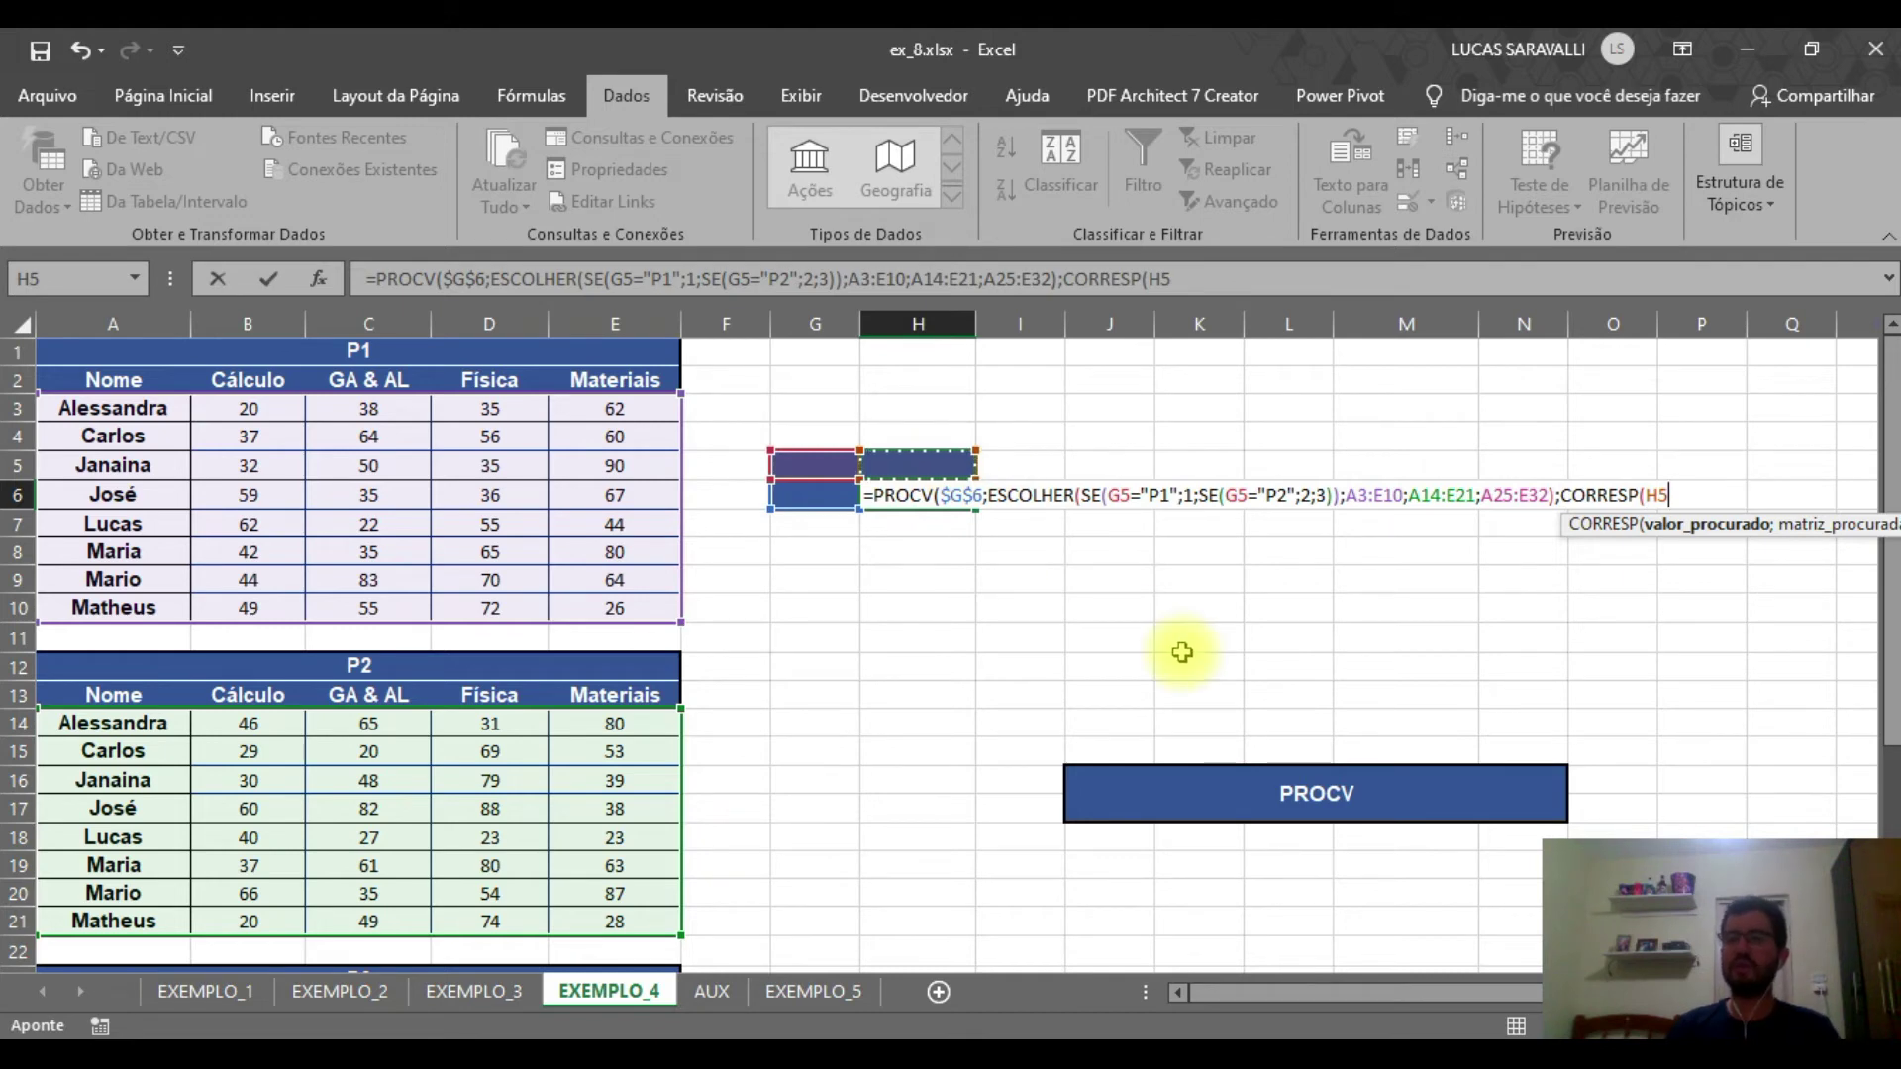
type(";")
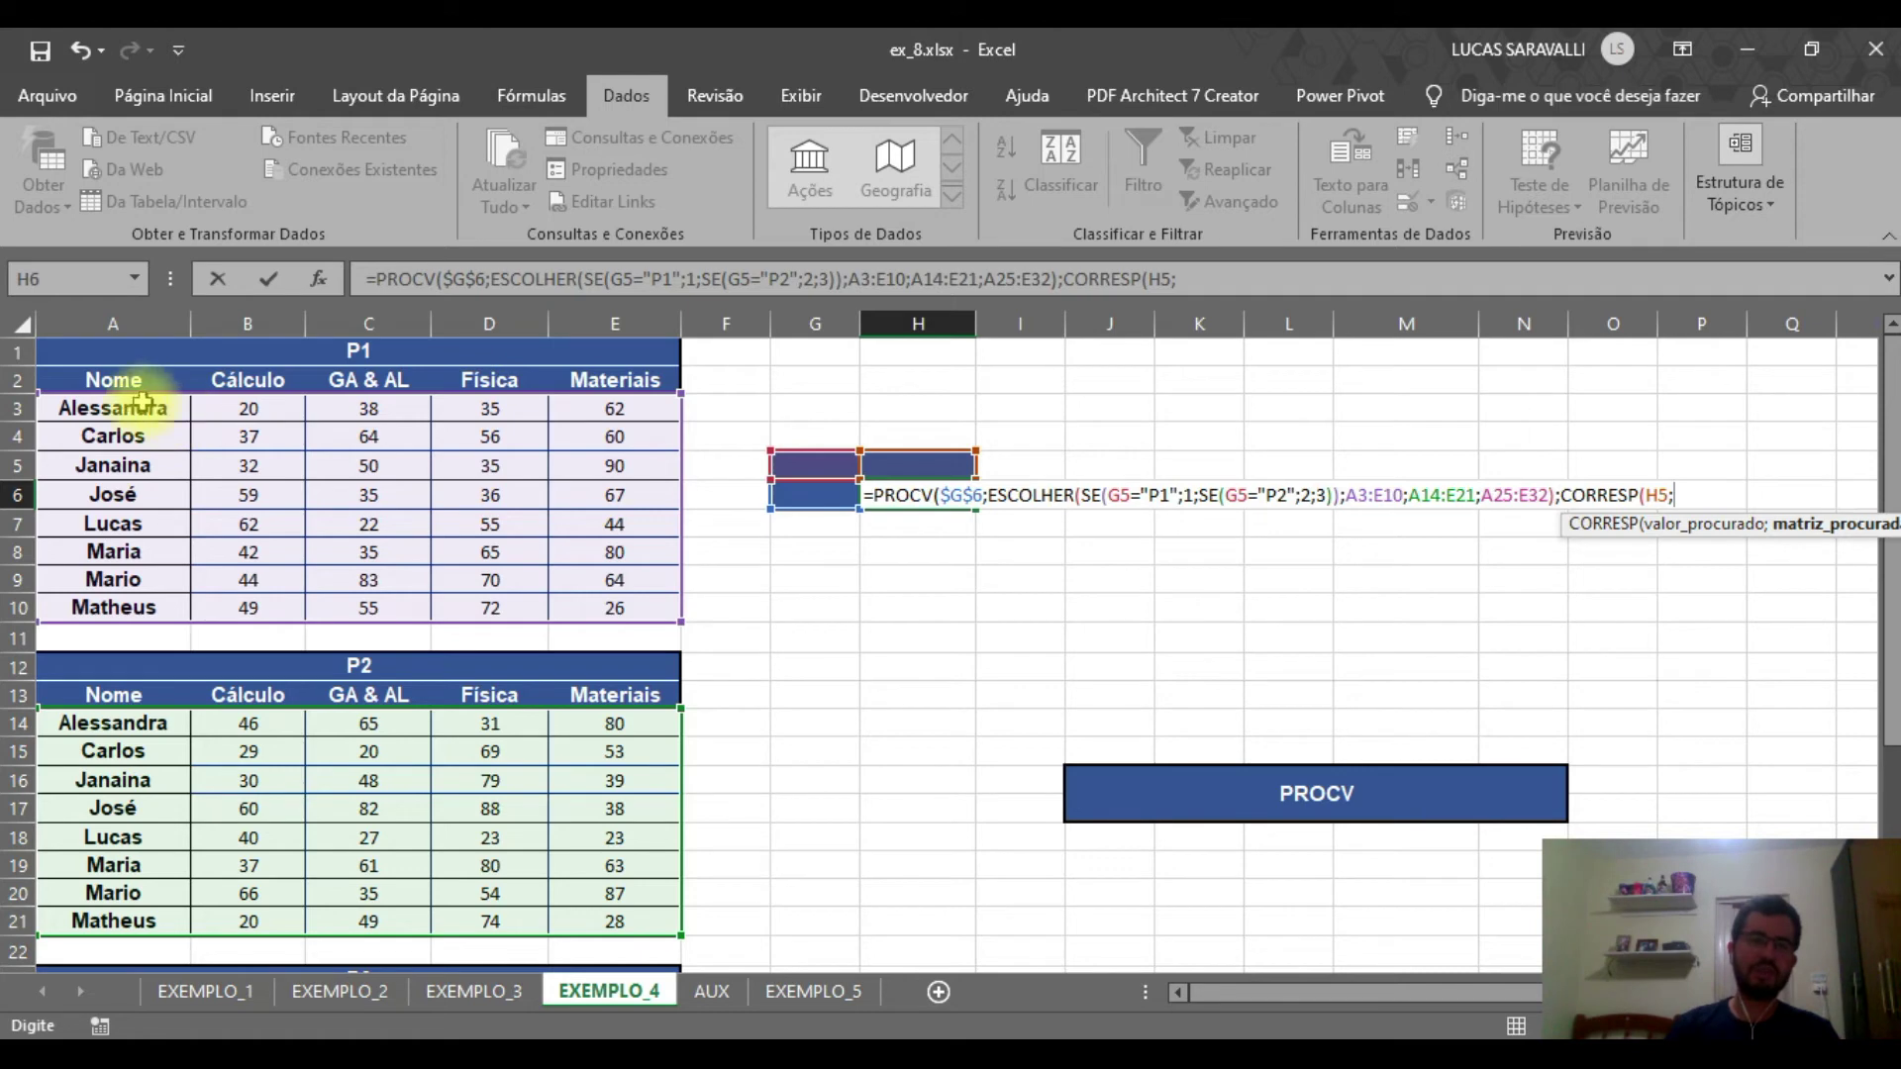
Give CORRESP the P1 header row A2:E2 as its lookup range with match type 0, and close the function
left_click(92, 377)
left_click_drag(92, 378, 586, 384)
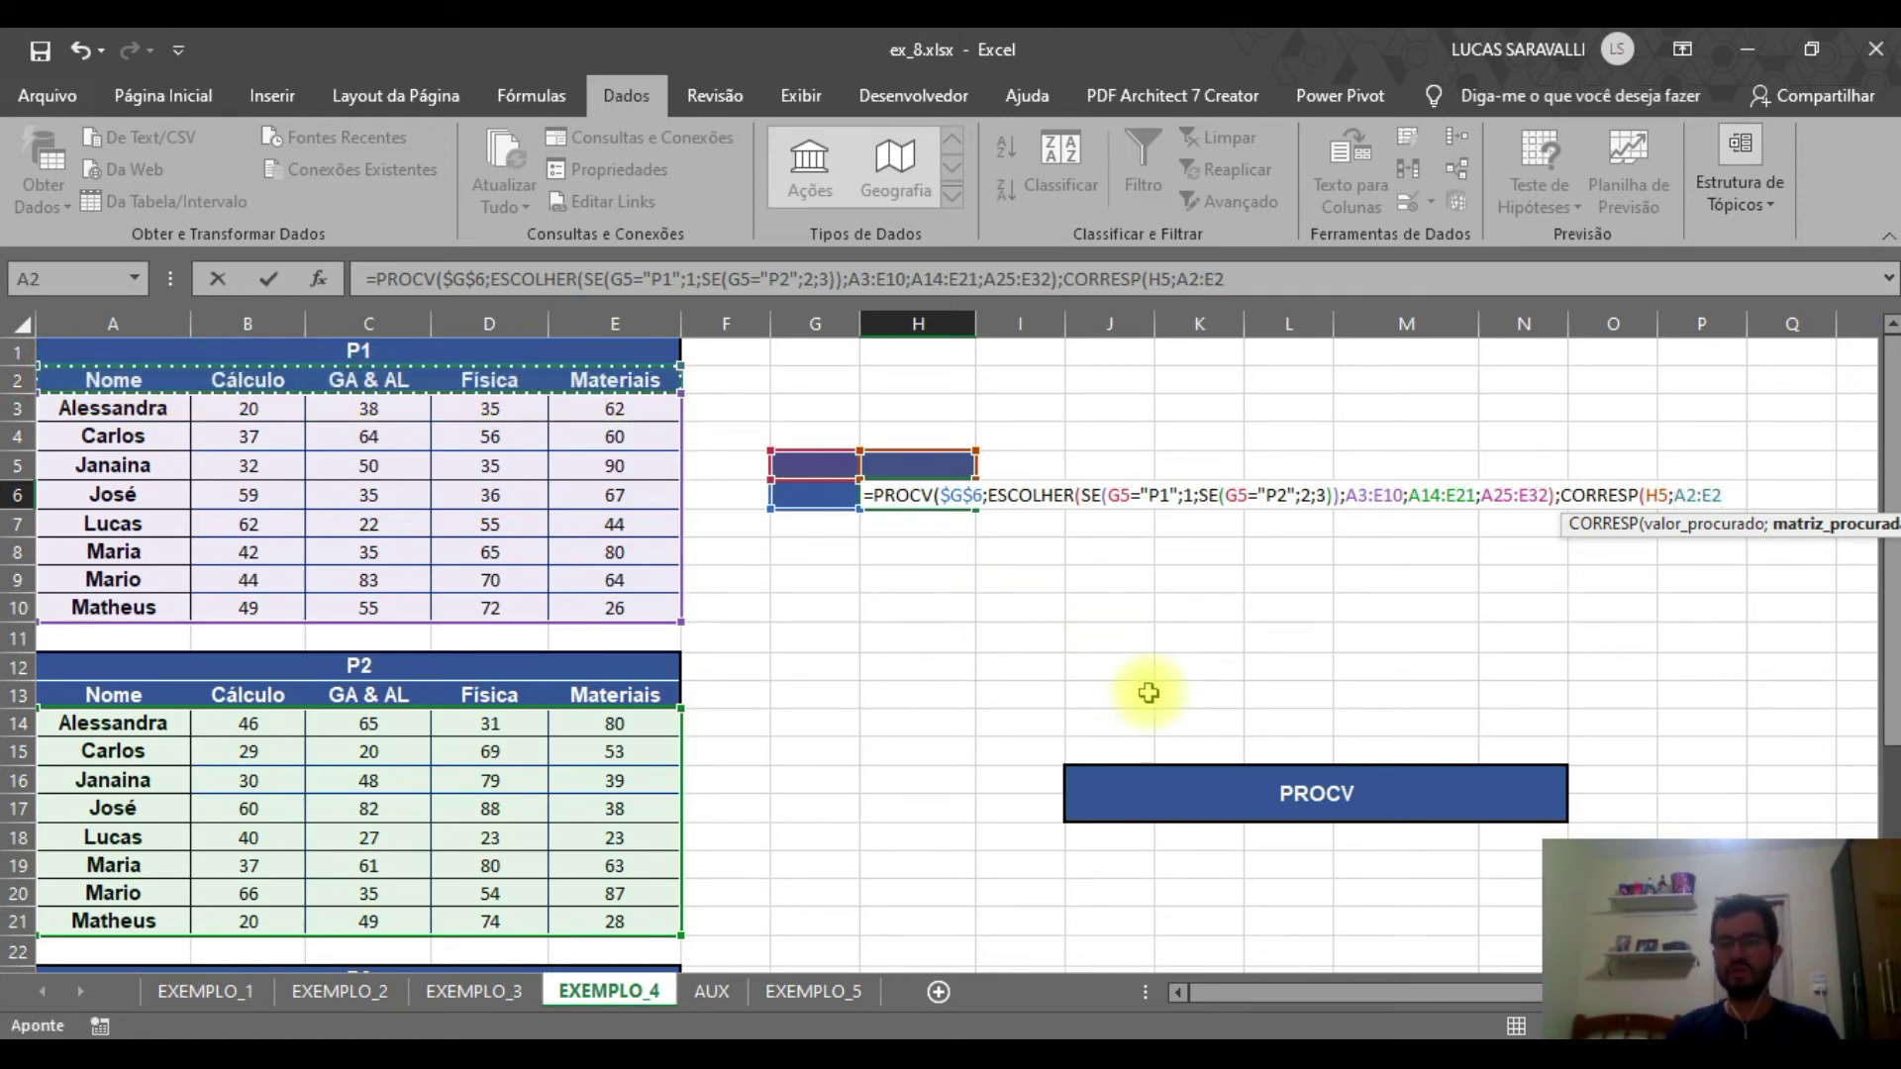
type(";")
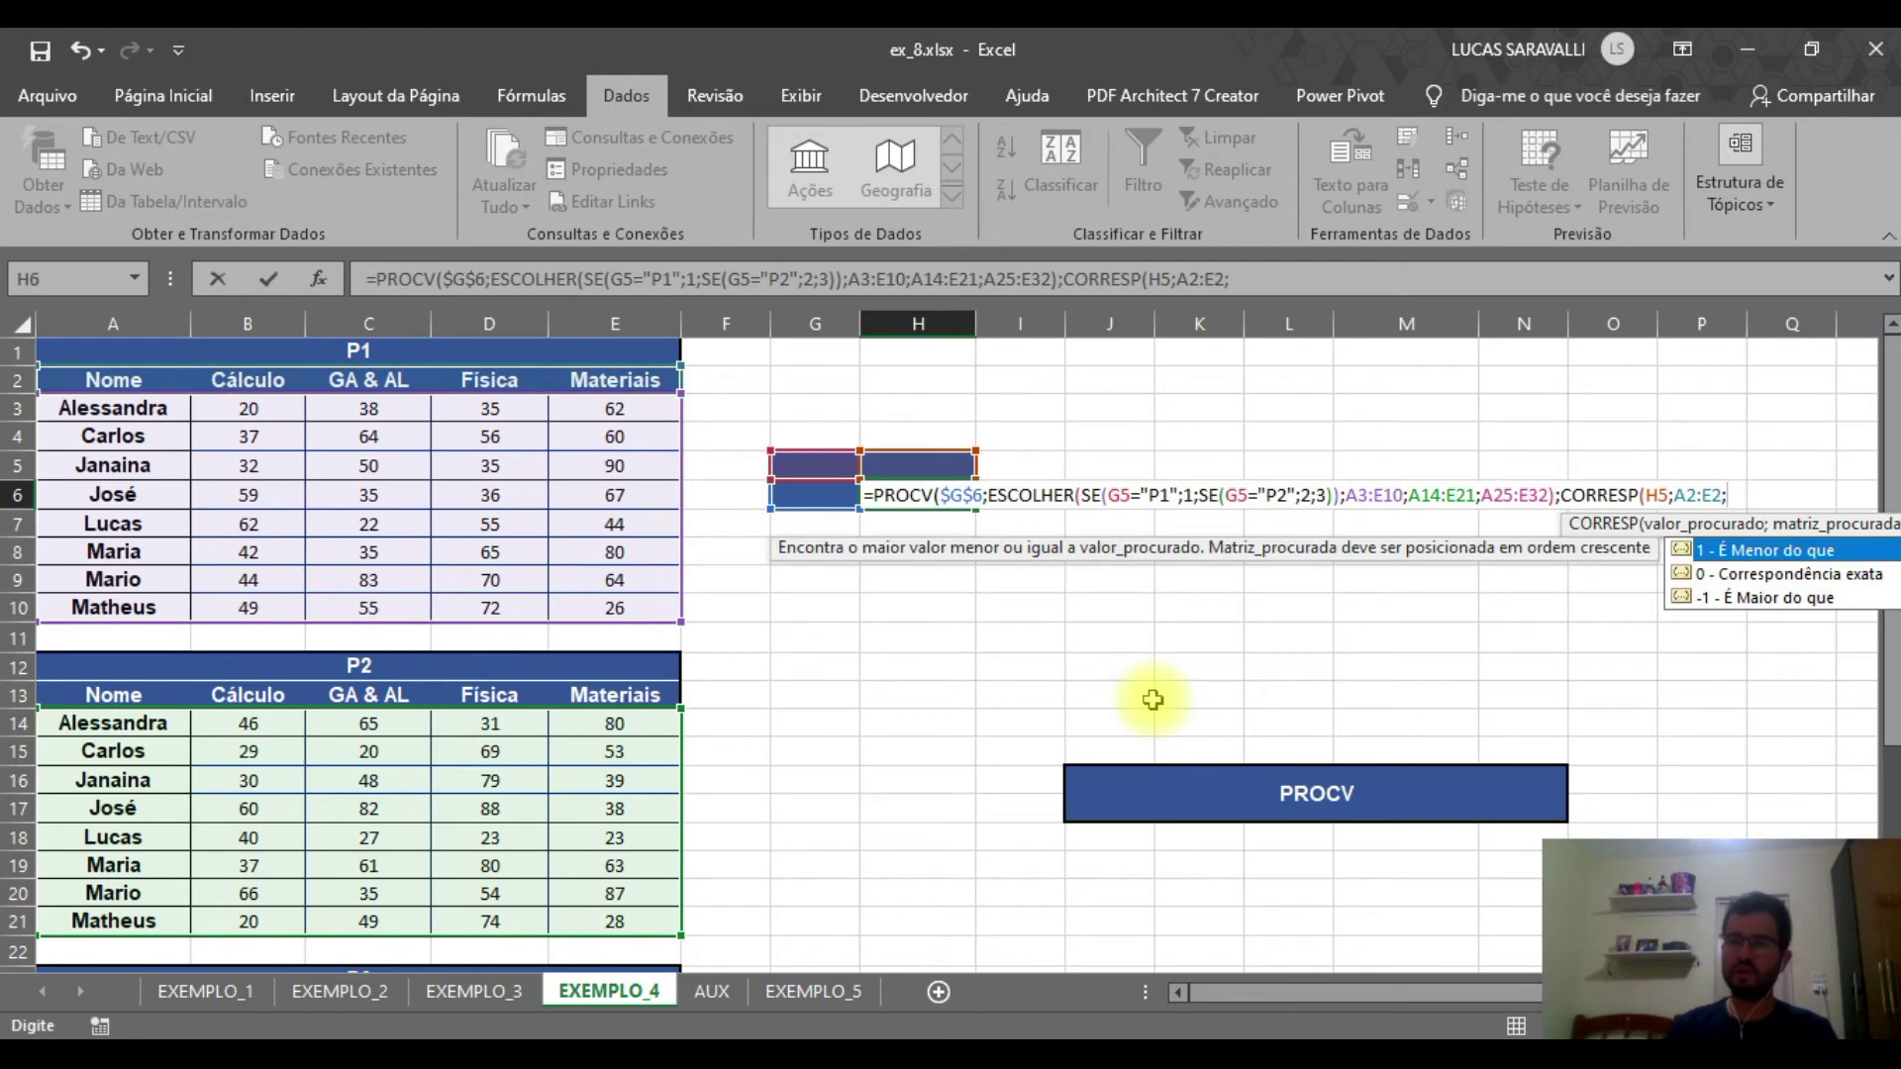
type("0")
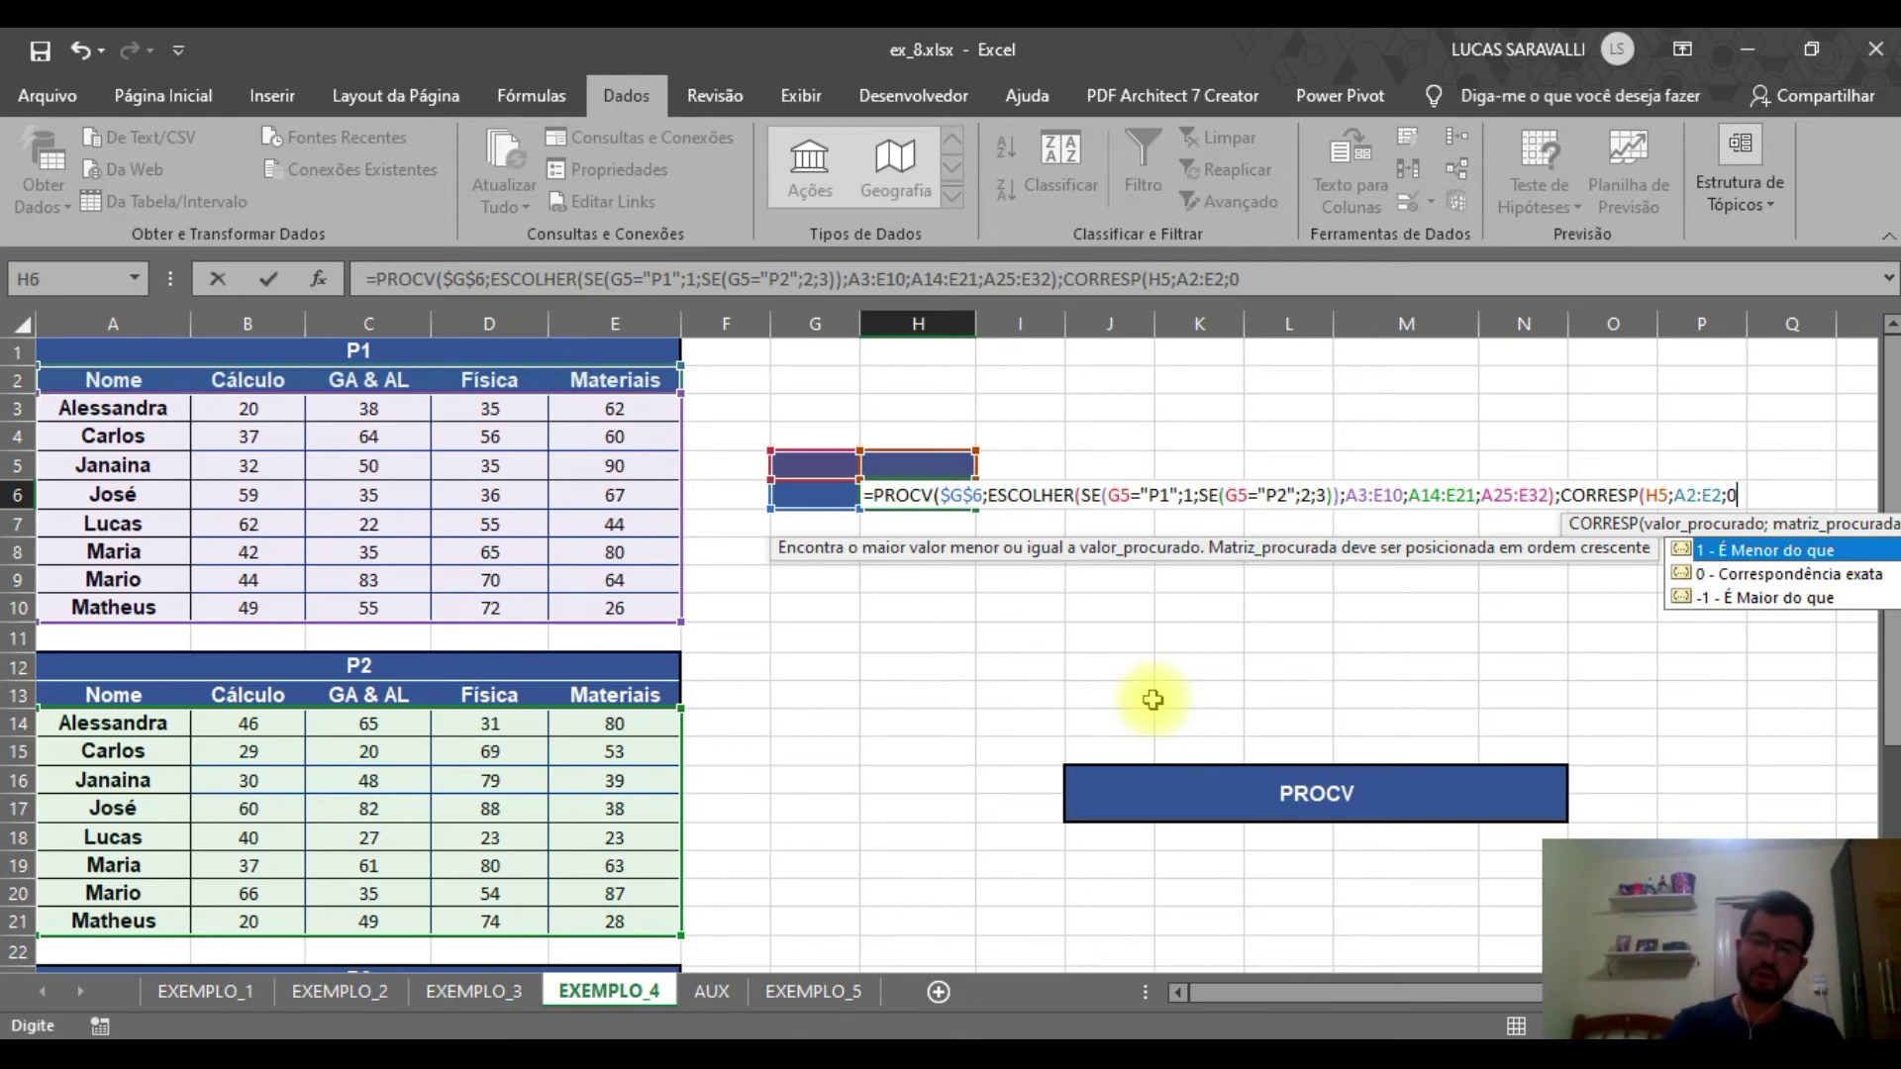
type(")")
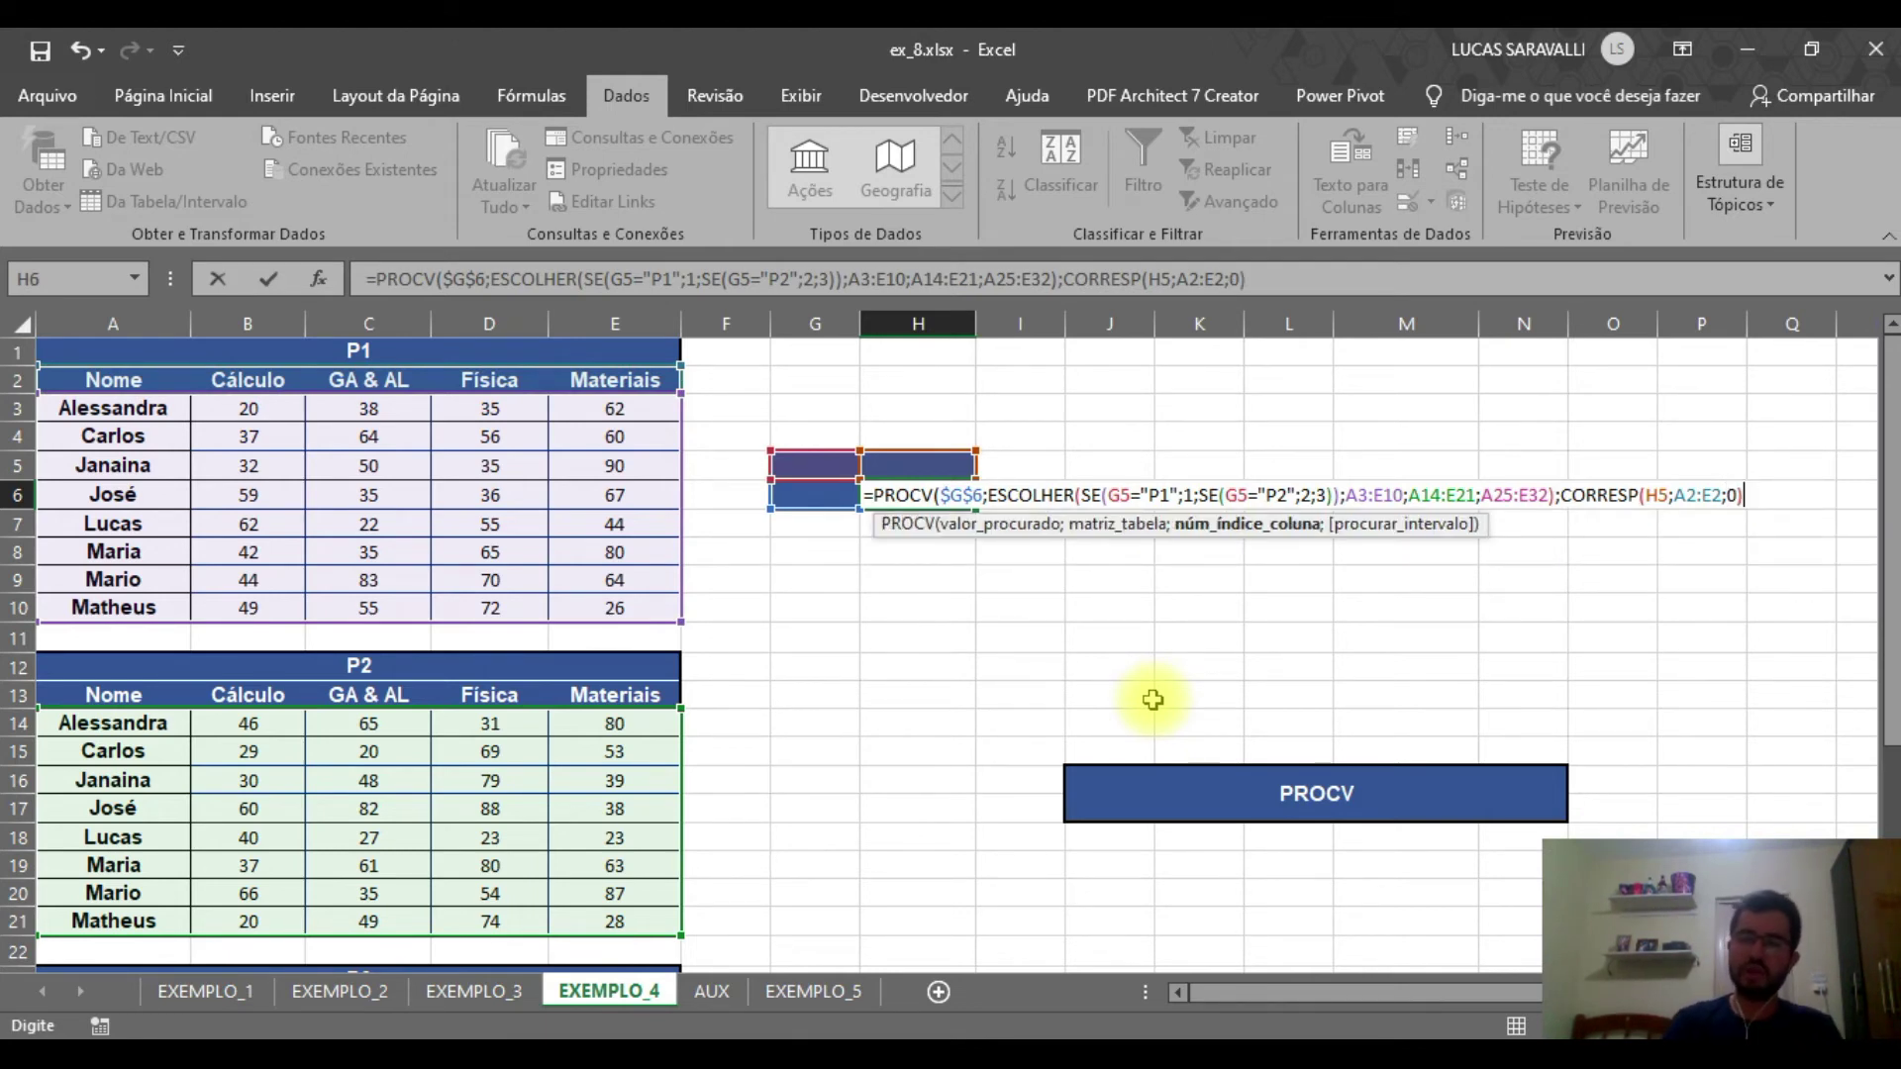
Set PROCV's match argument to 0 for an exact match, close the function and enter the formula in H6
type(";")
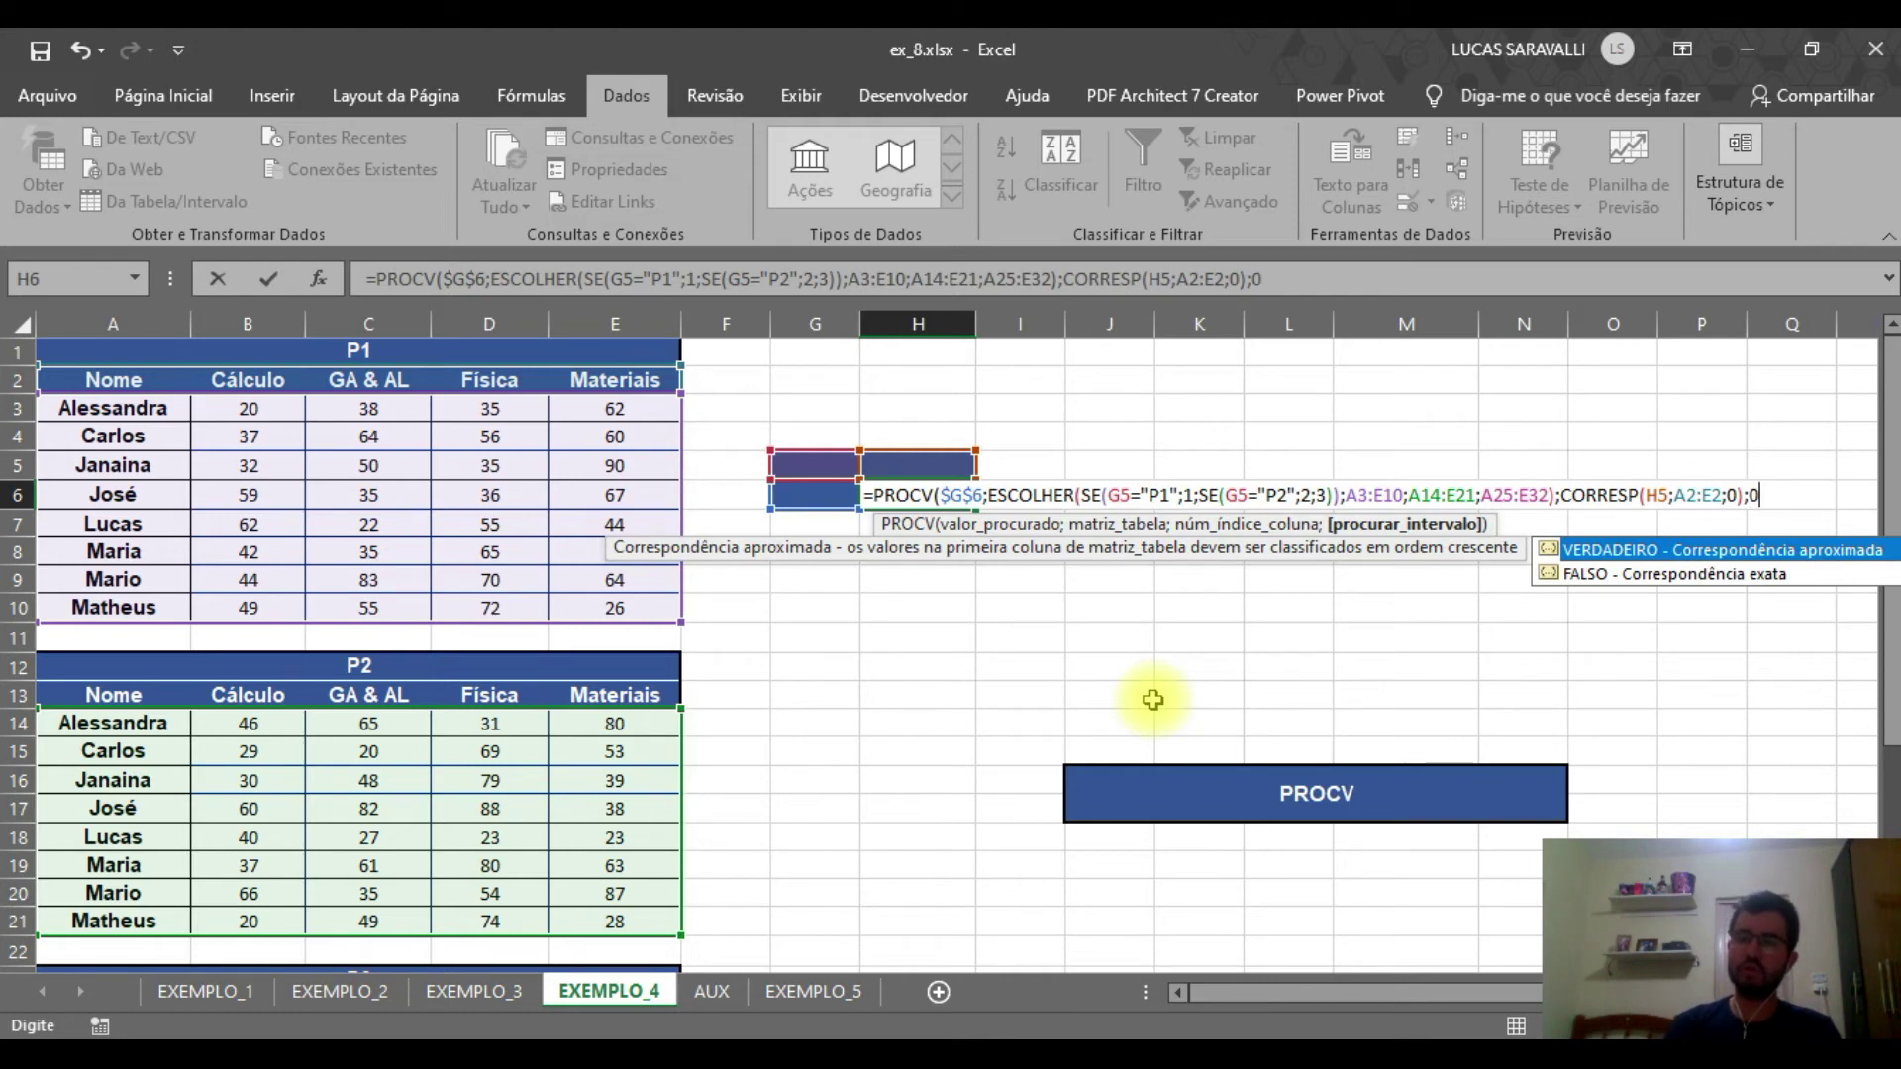
type("0)")
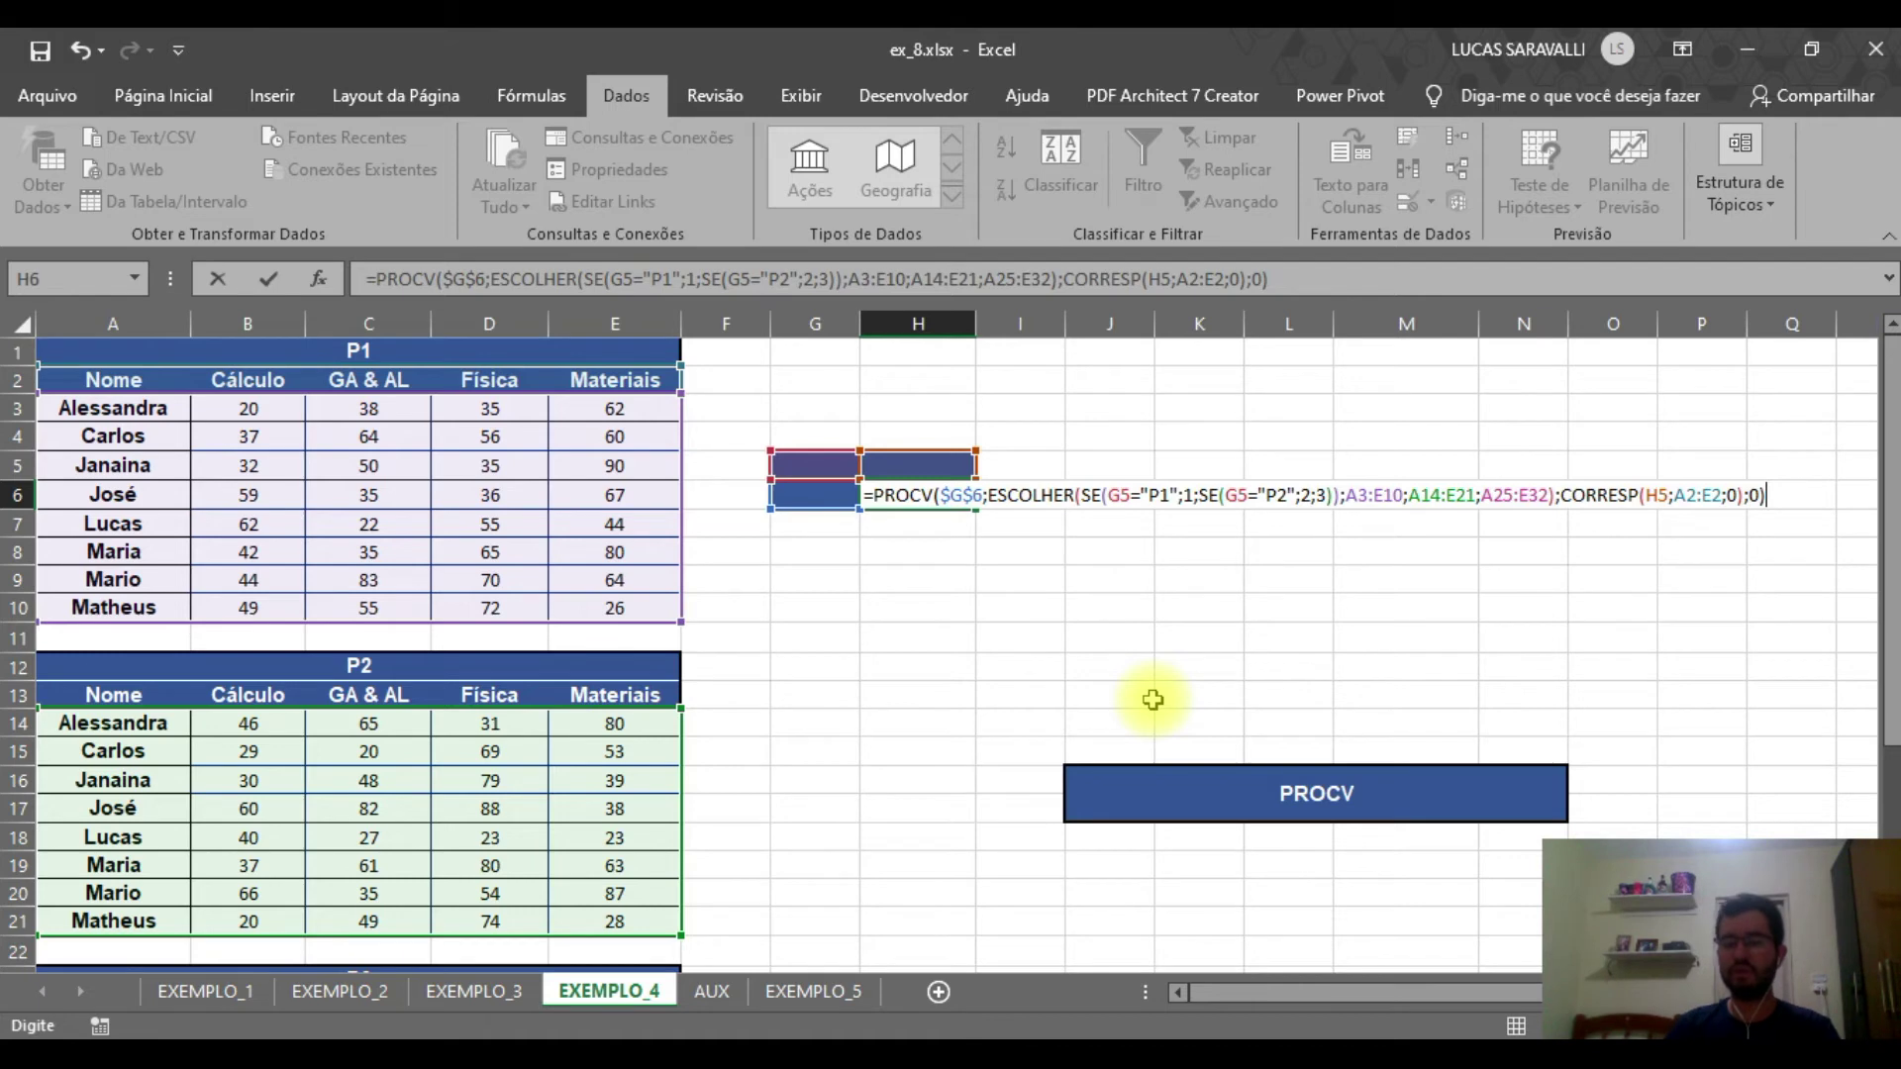
key("Return")
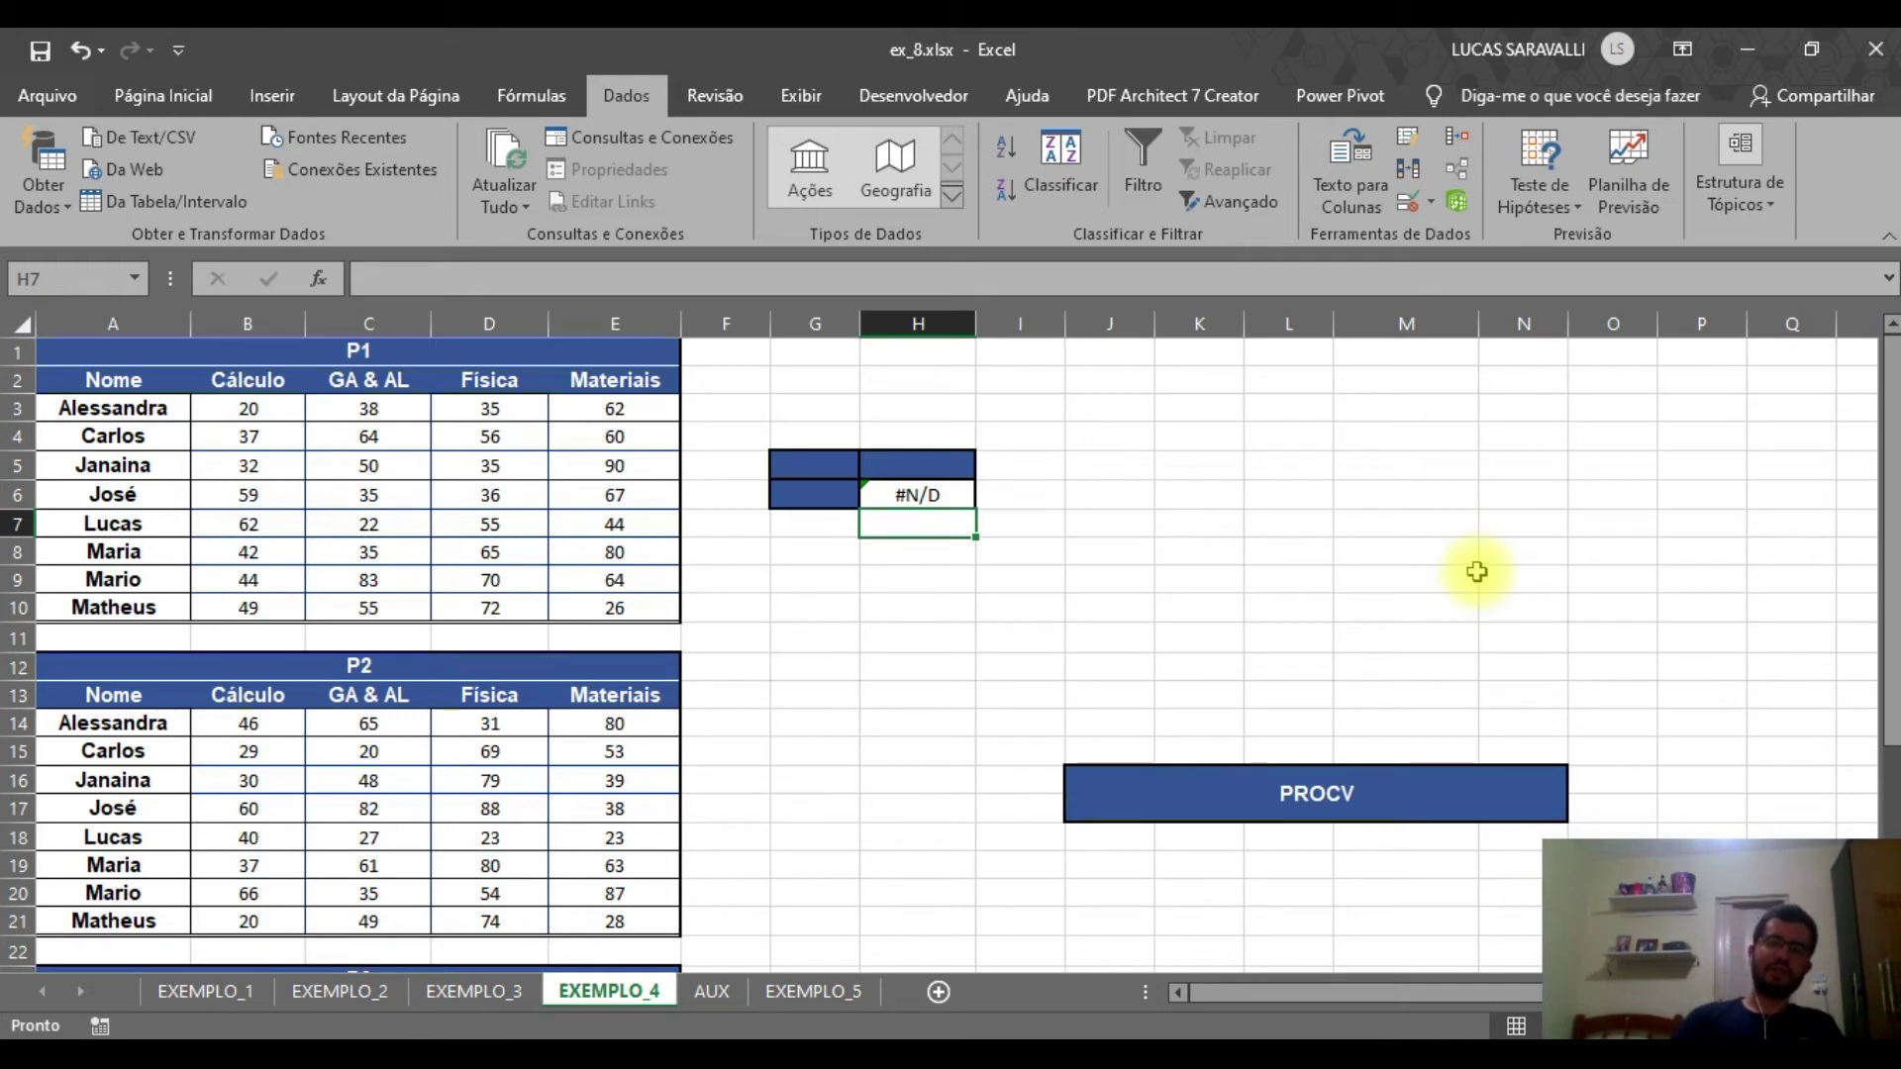
left_click(941, 498)
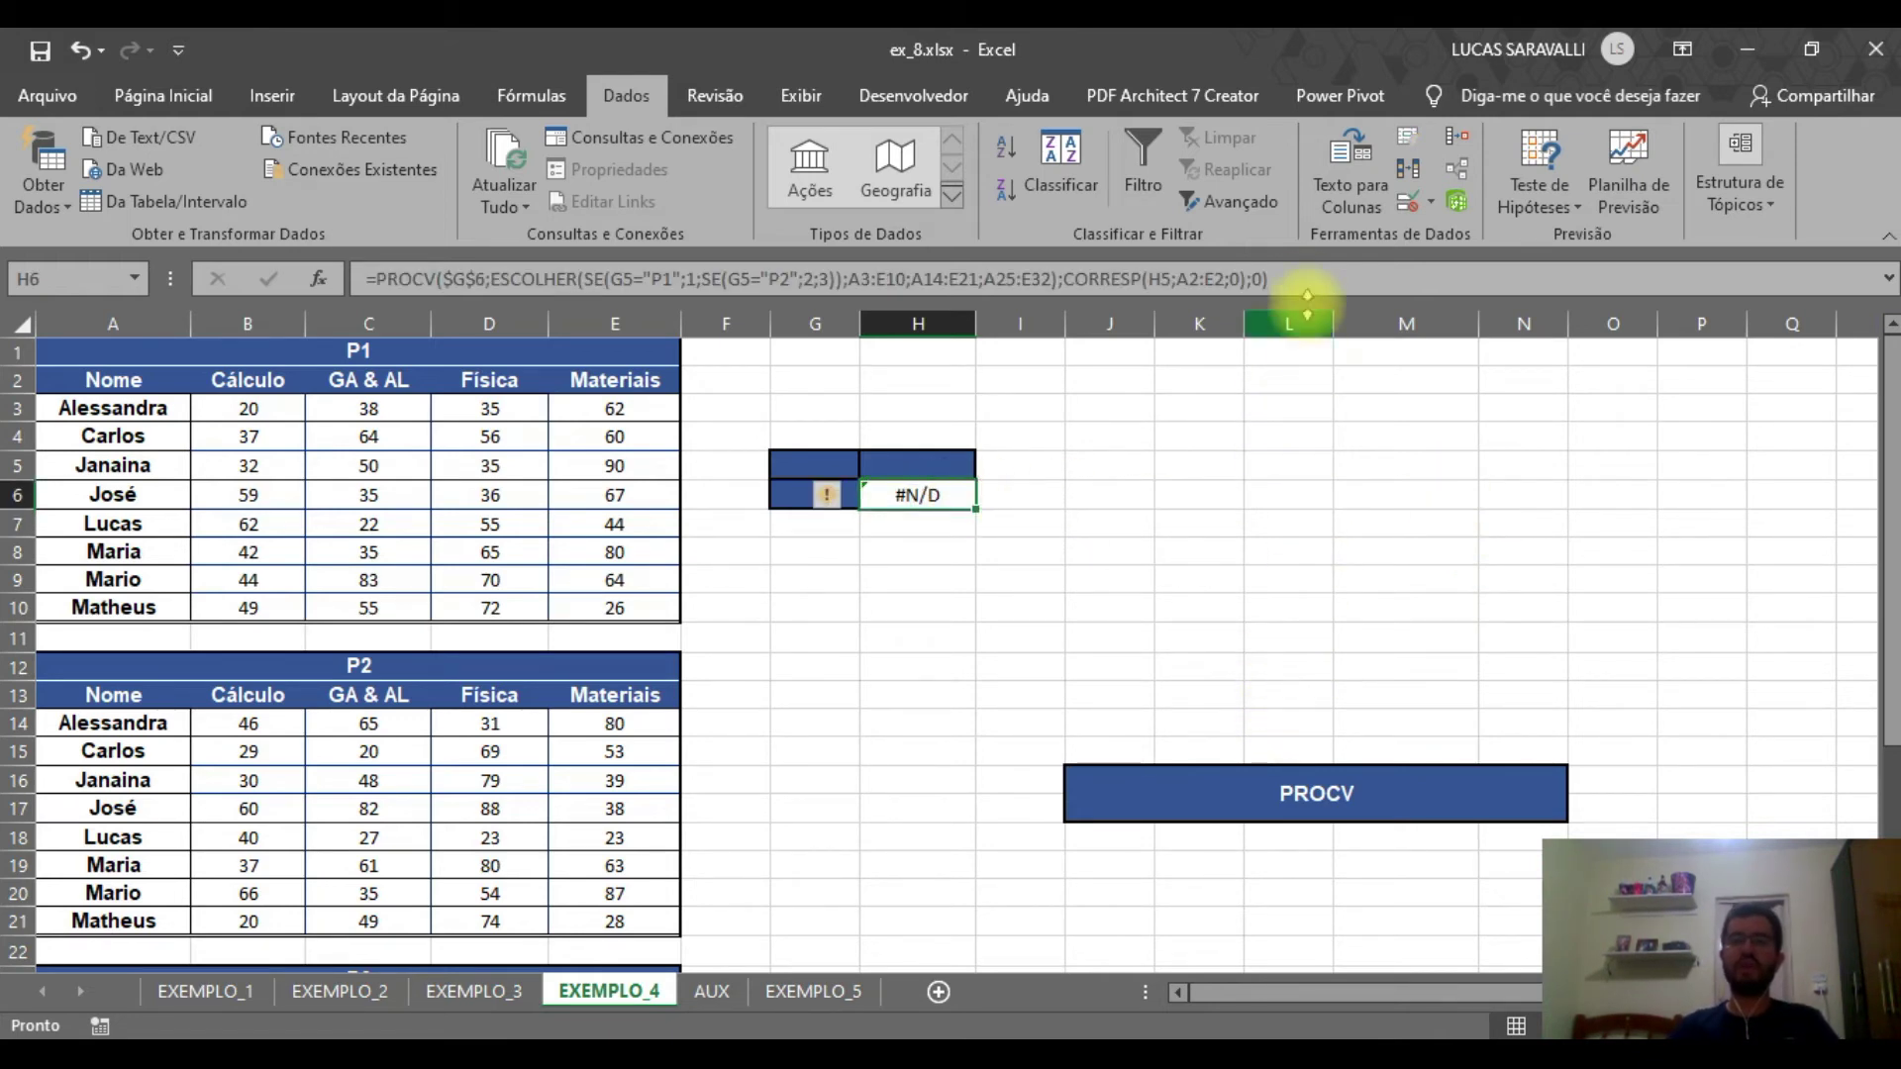
left_click_drag(1307, 285, 355, 336)
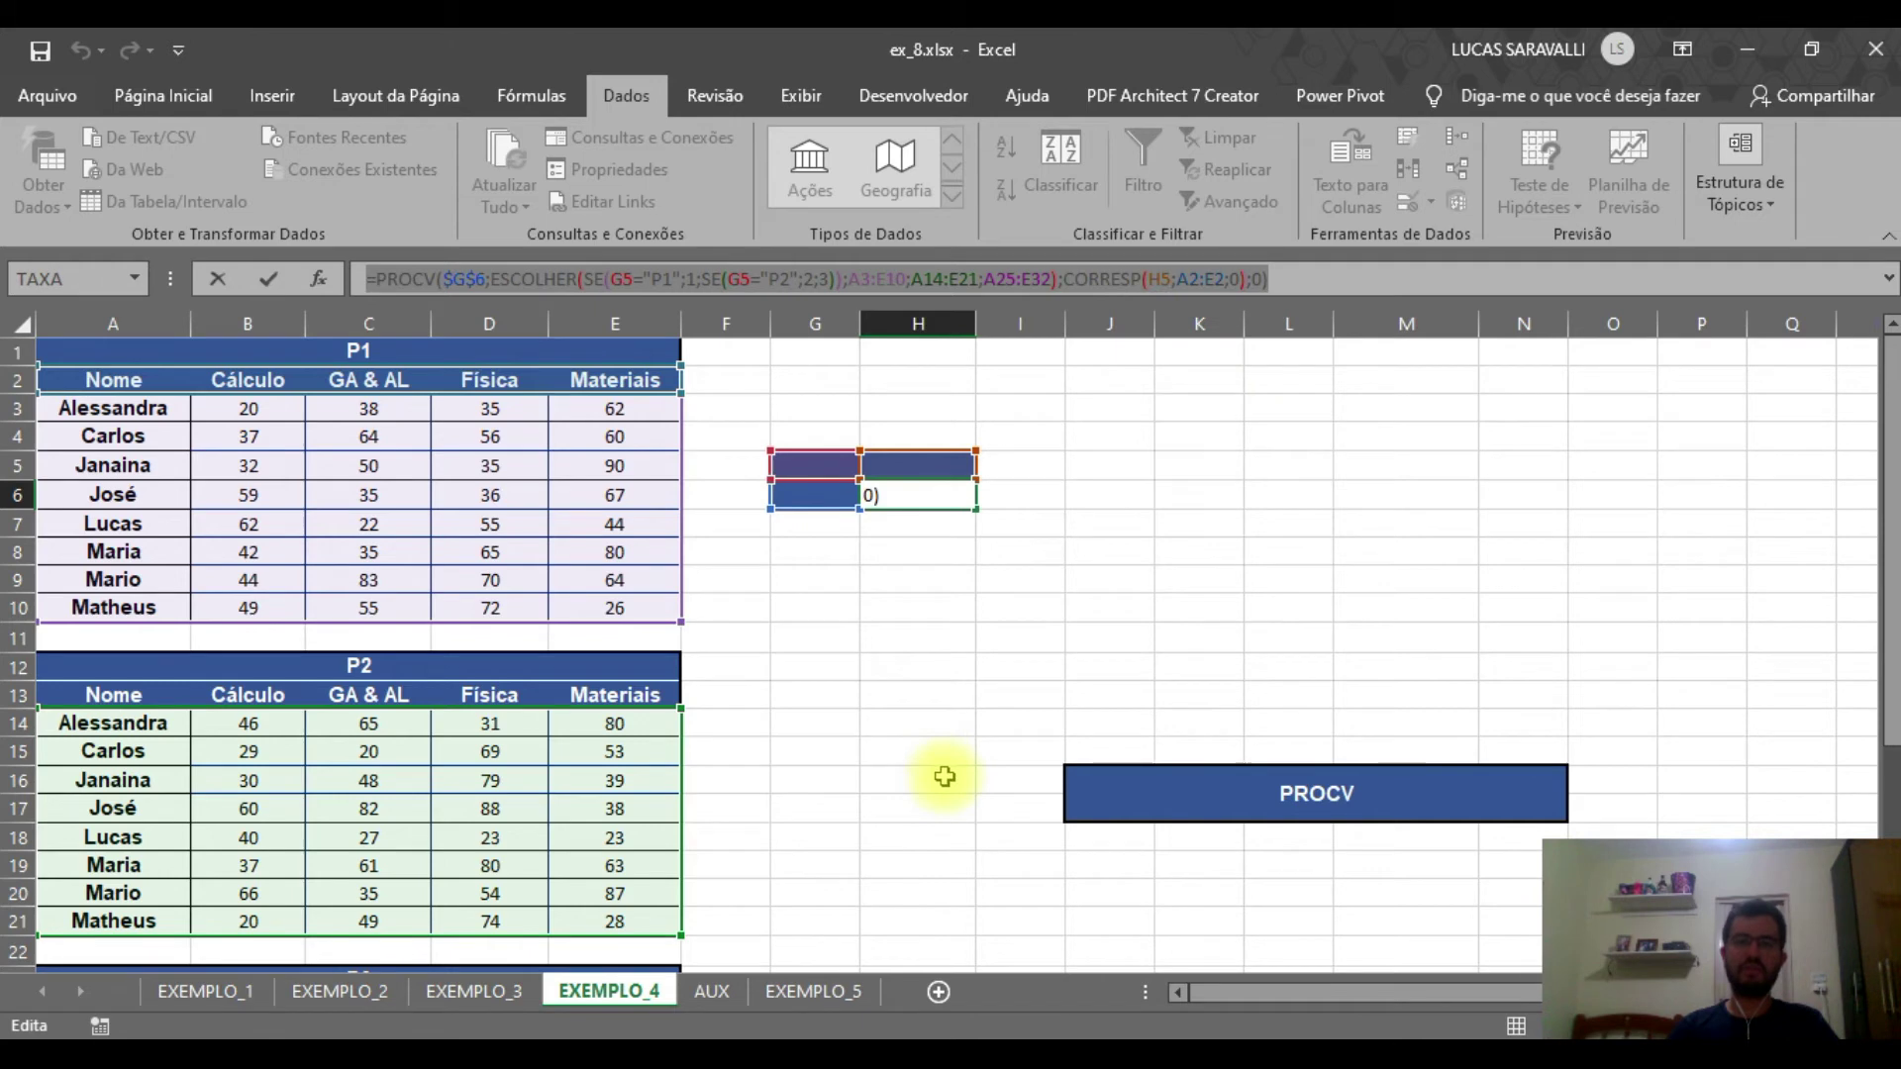
type("=")
left_click(921, 693)
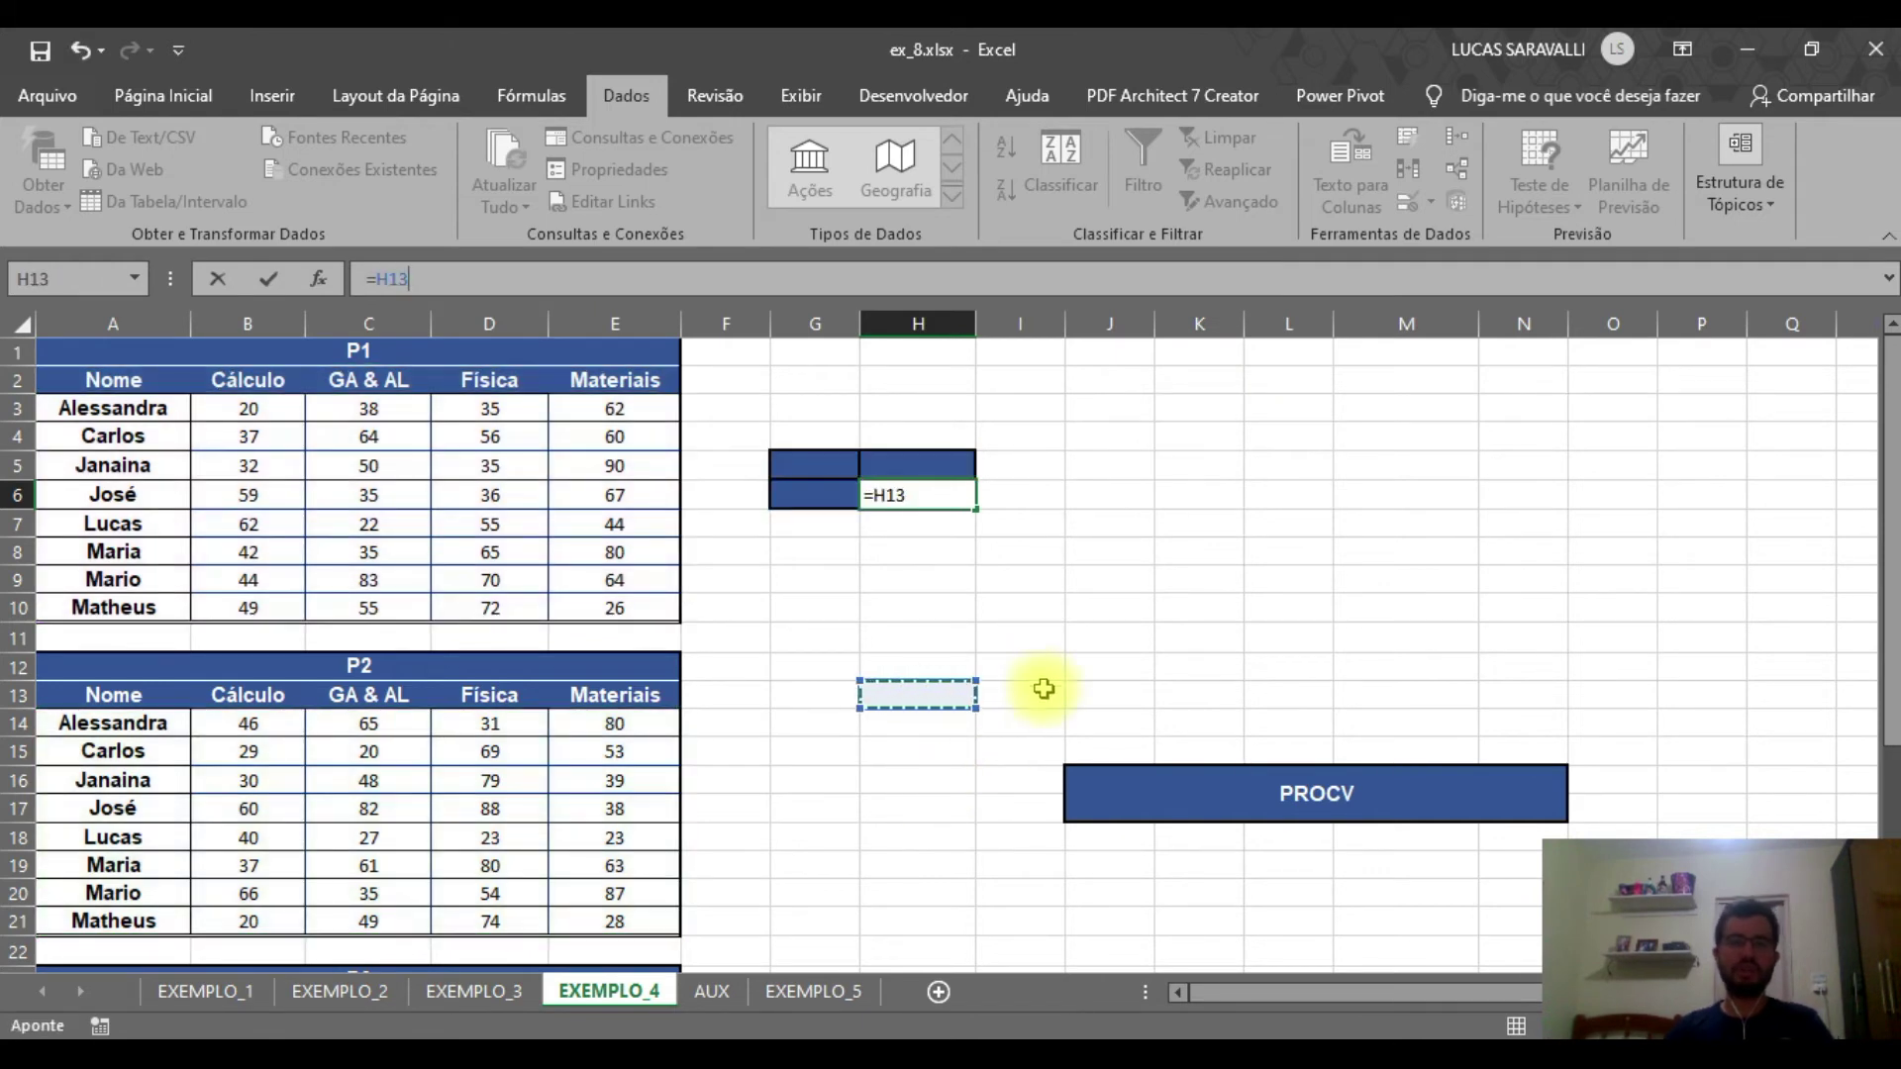
key("Escape")
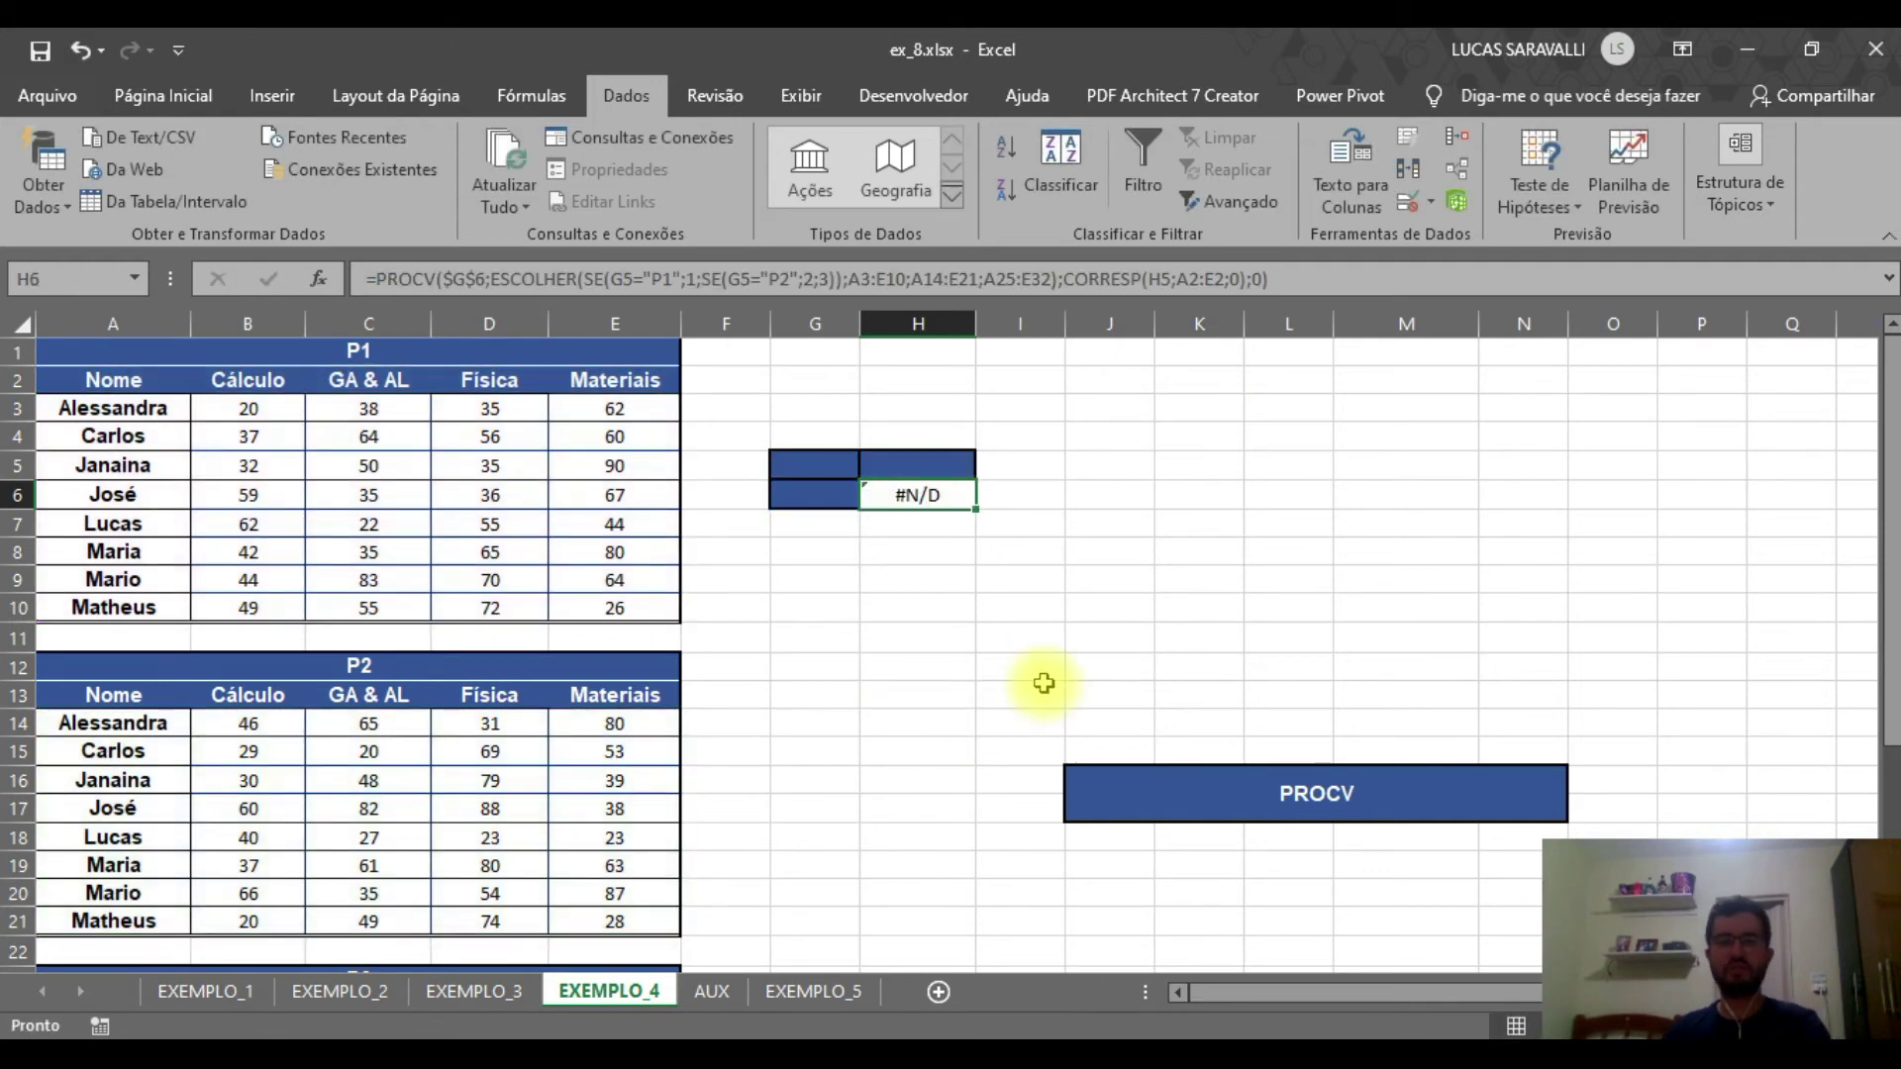
Test the lookup with P1 in G5, the third student's name in G6 and FÍSICA in H5, and compare the result with cell D5
left_click(818, 473)
type("P1")
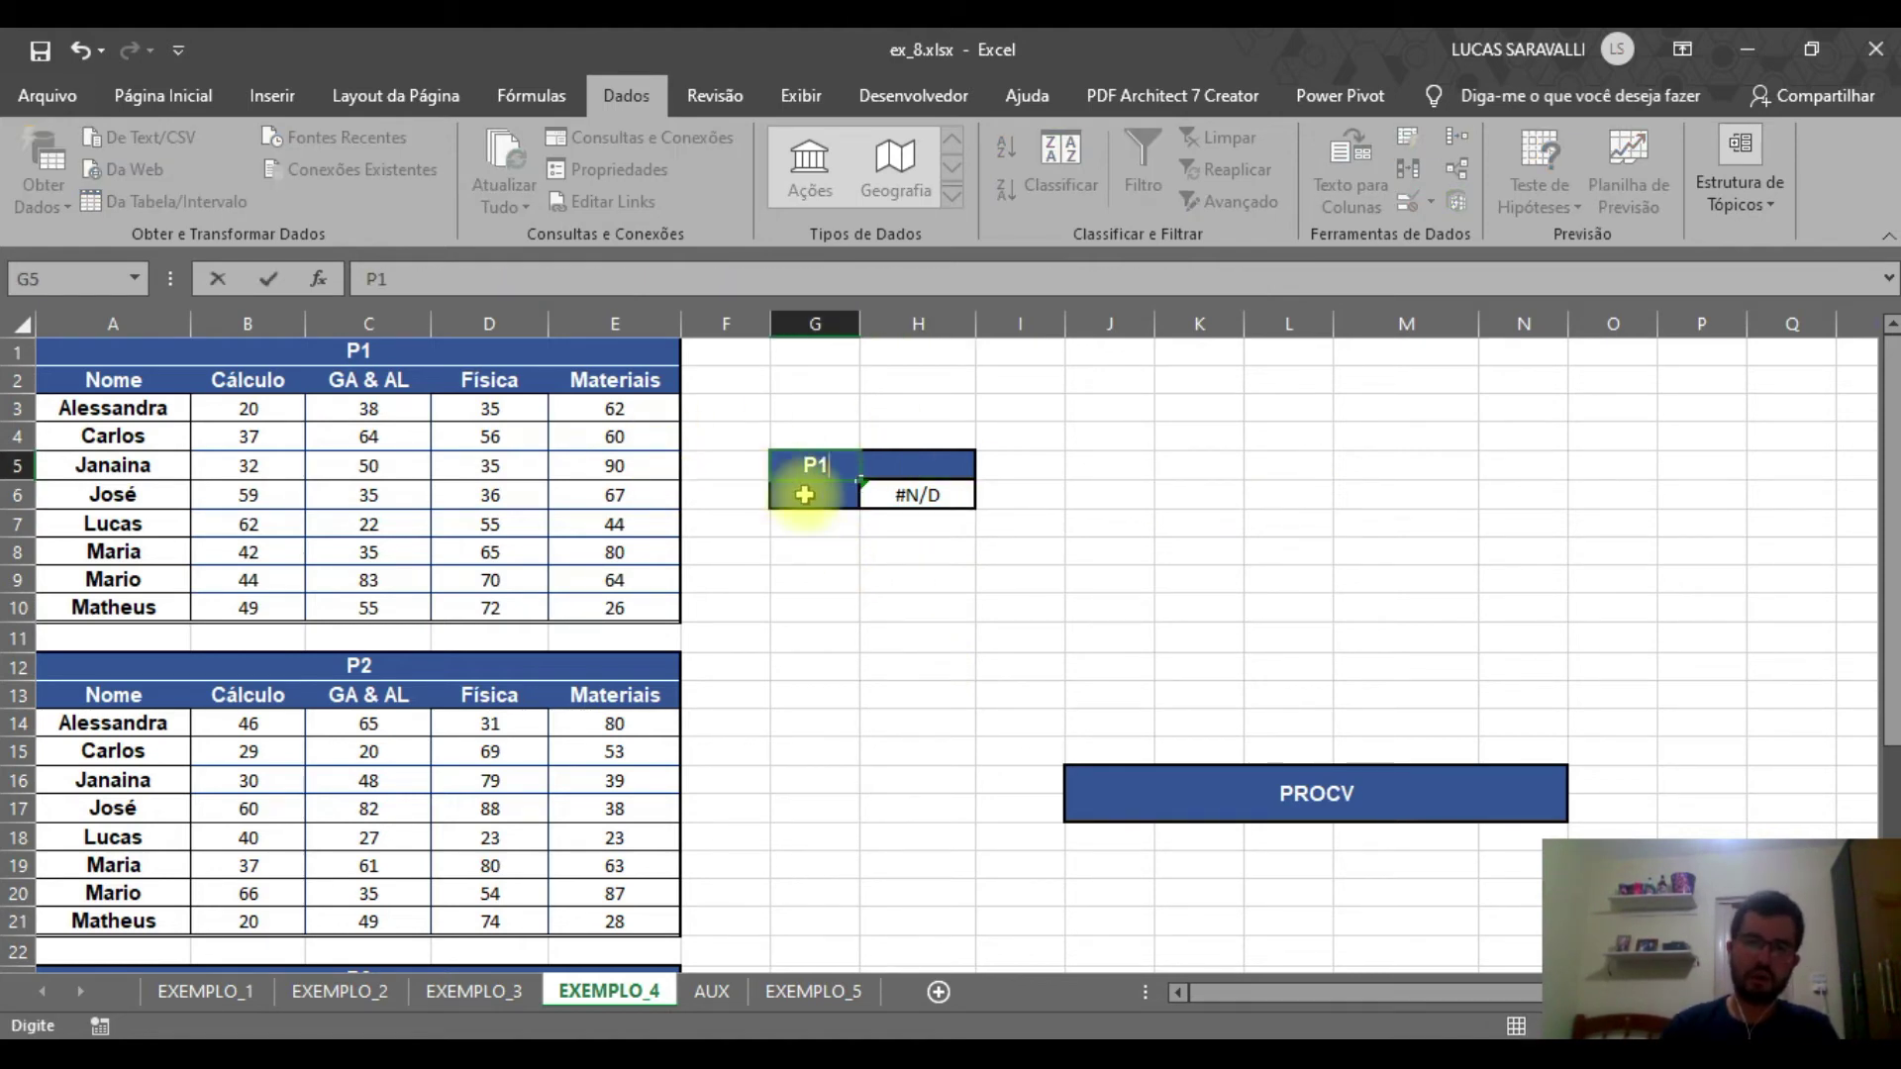
key("Return")
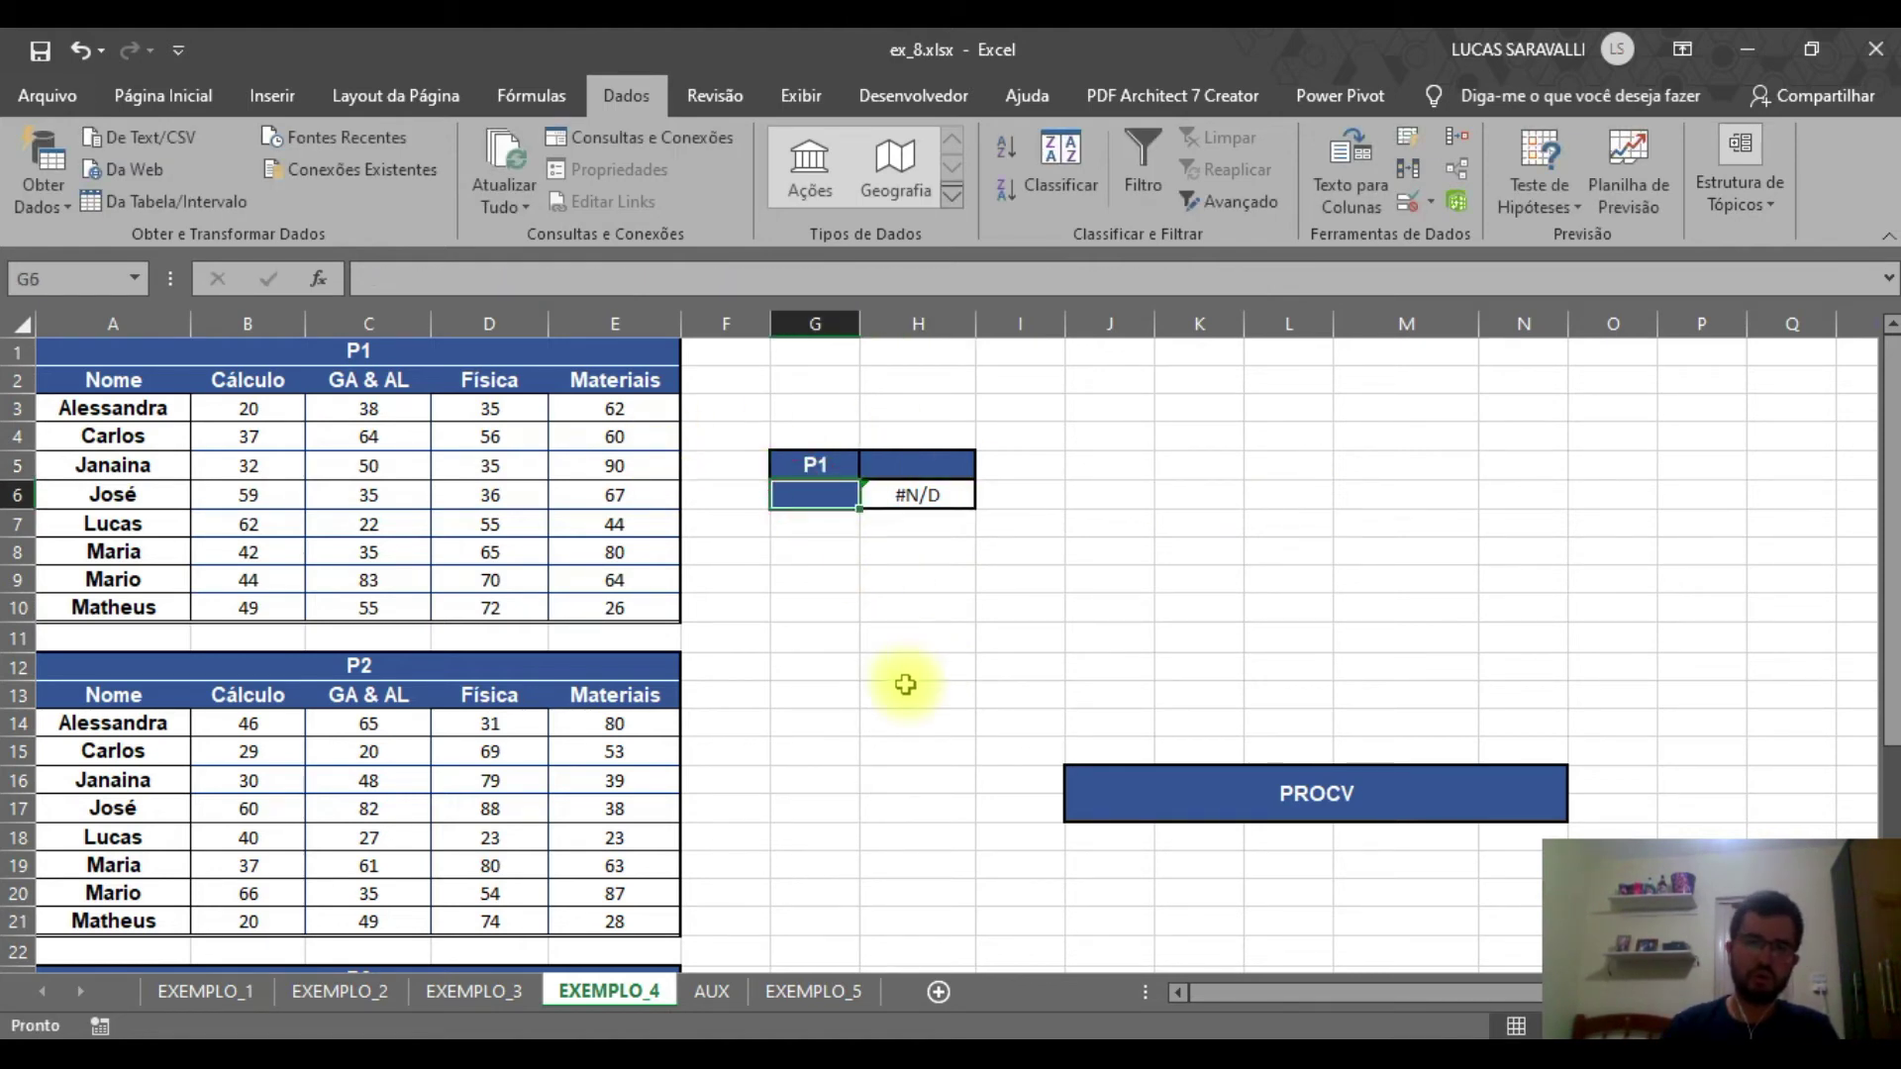
type("JANAINA")
key("Return")
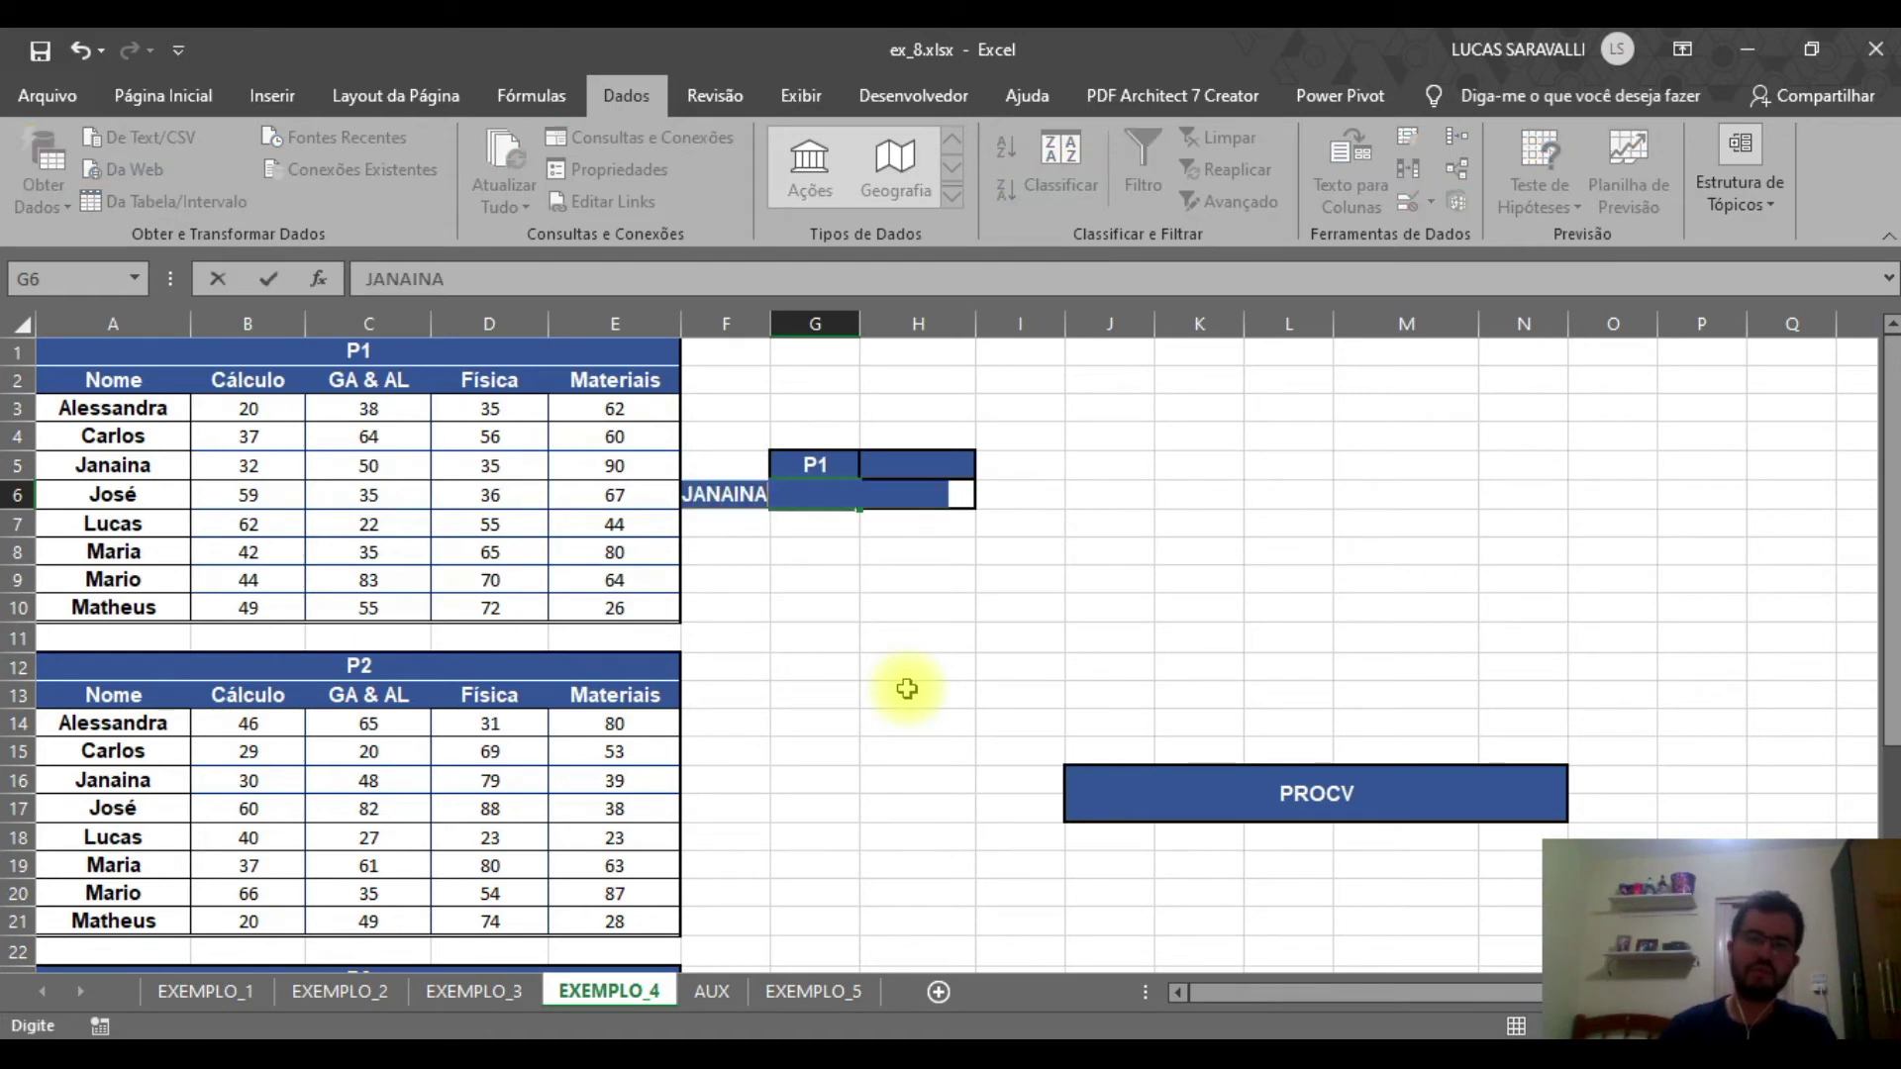
left_click(904, 457)
type("FÍSICA")
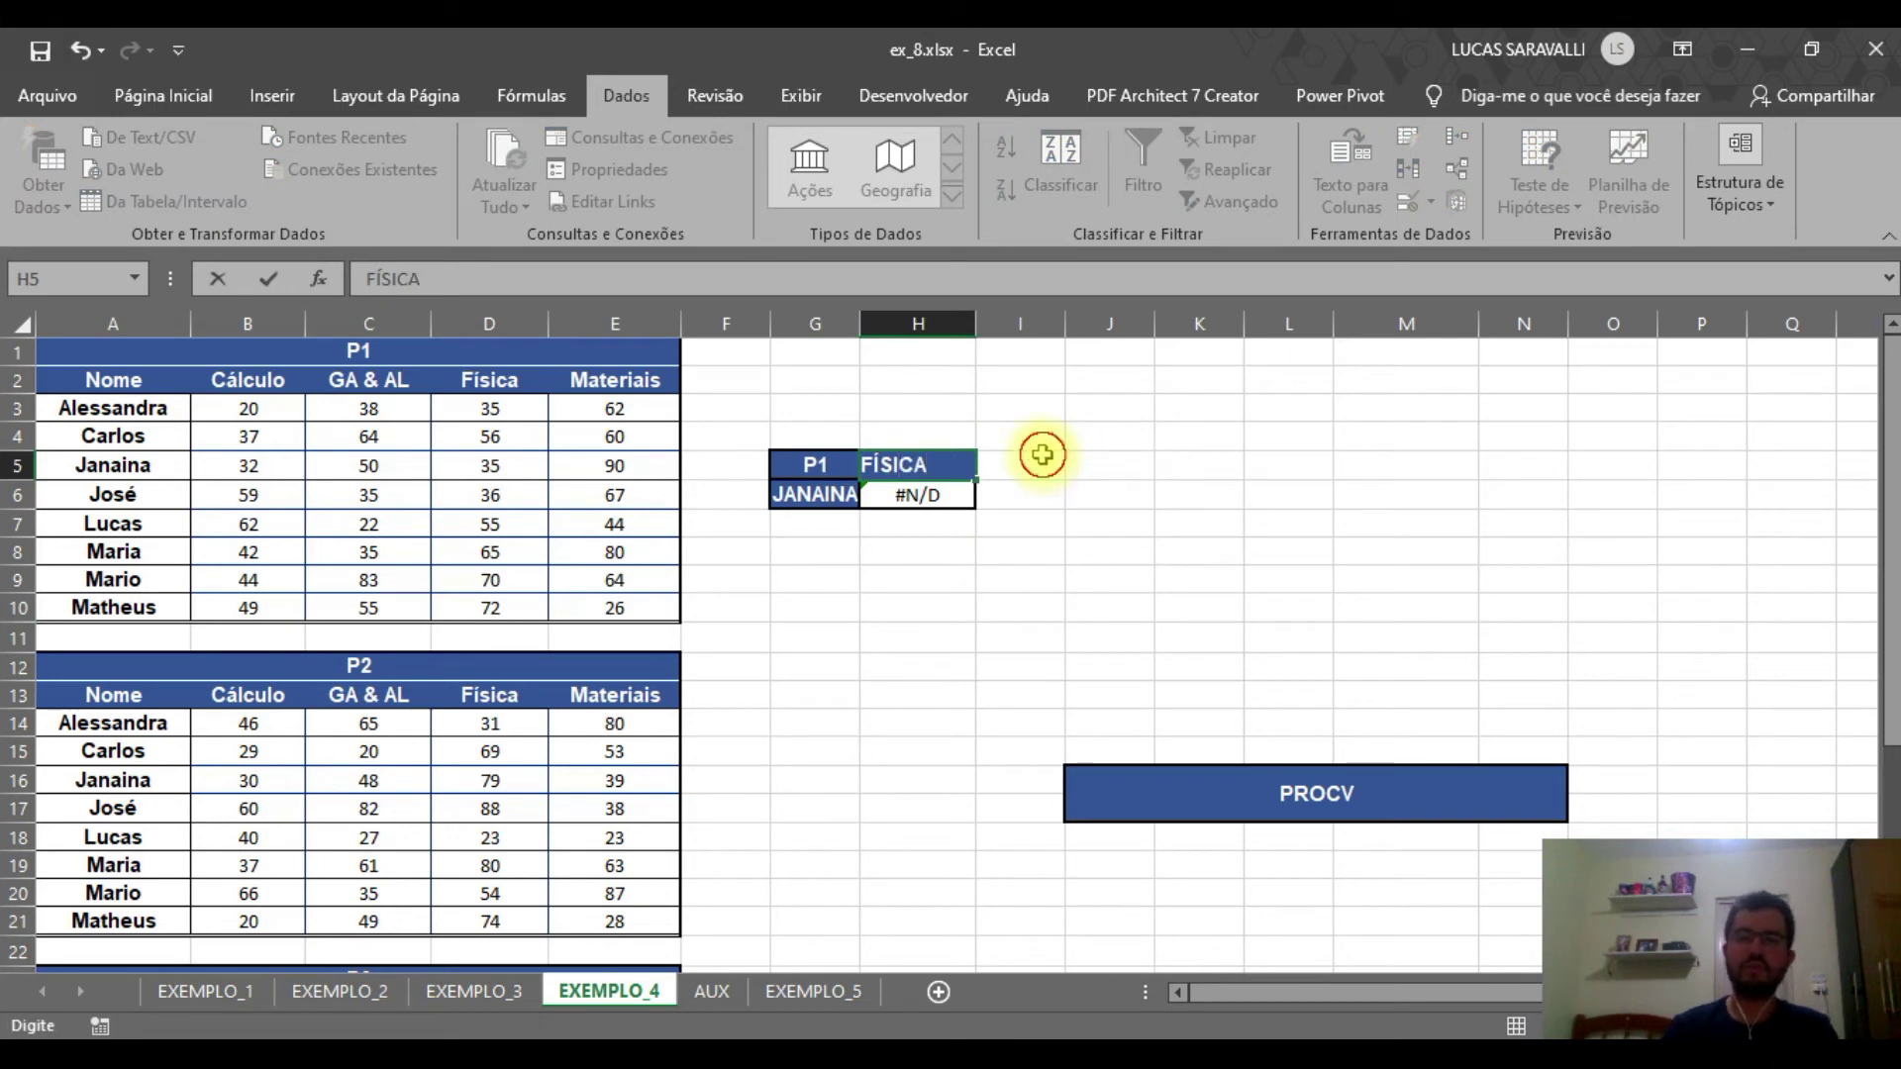
left_click(1046, 458)
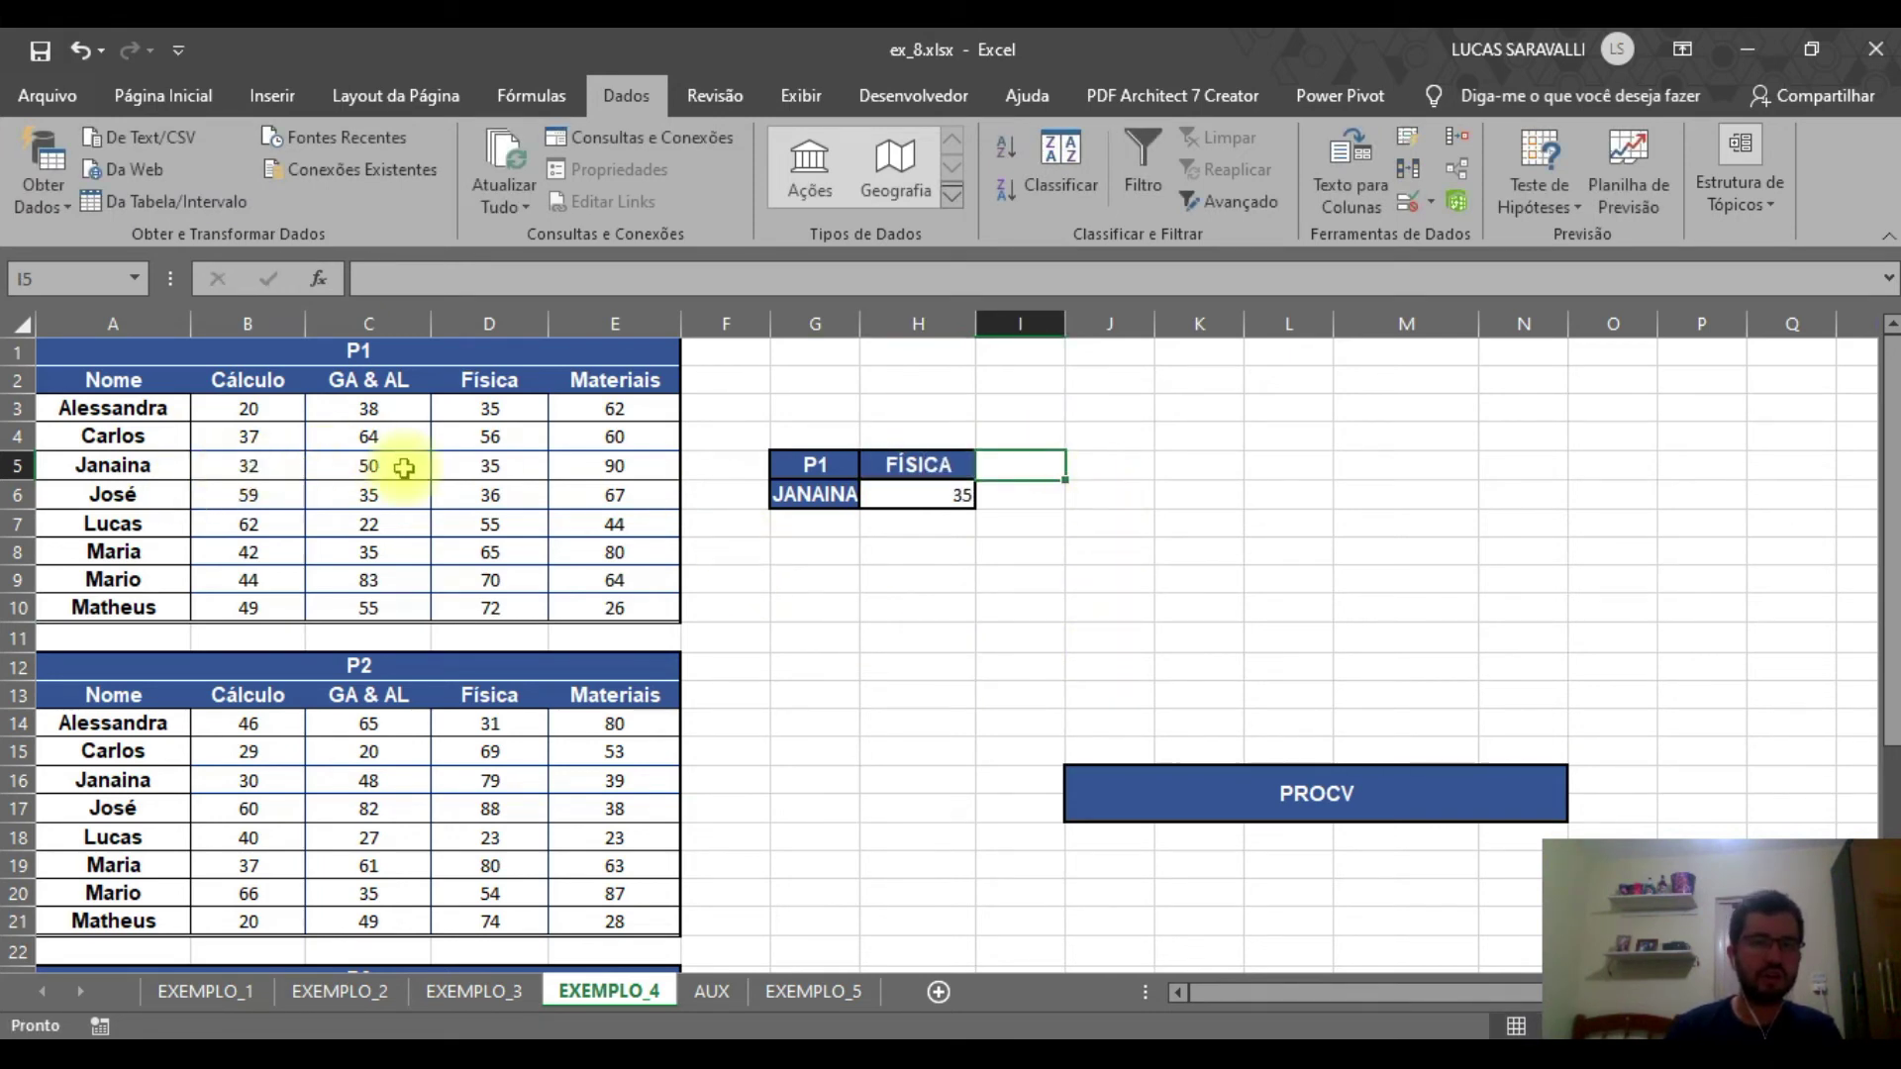
left_click(494, 467)
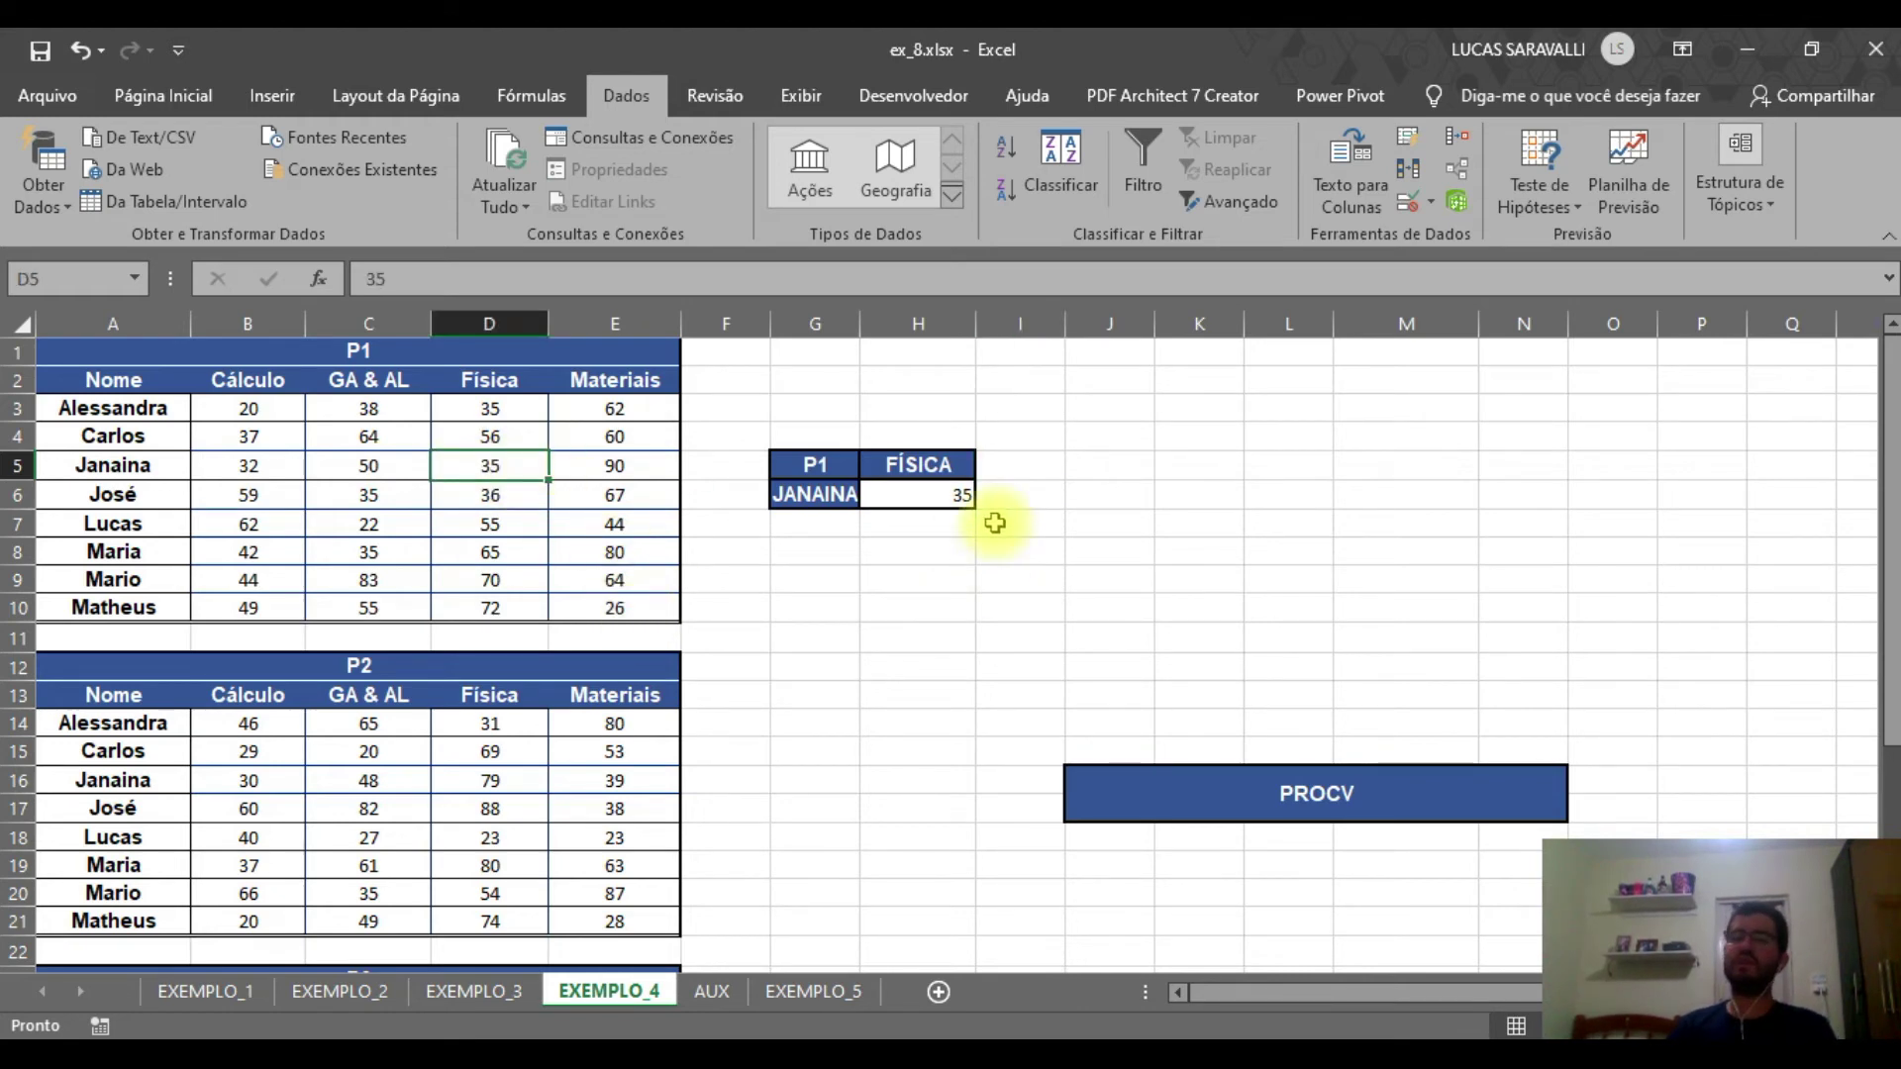
Clear the test entries for student, exam and subject from cells G6, G5 and H5
left_click(846, 497)
key("Delete")
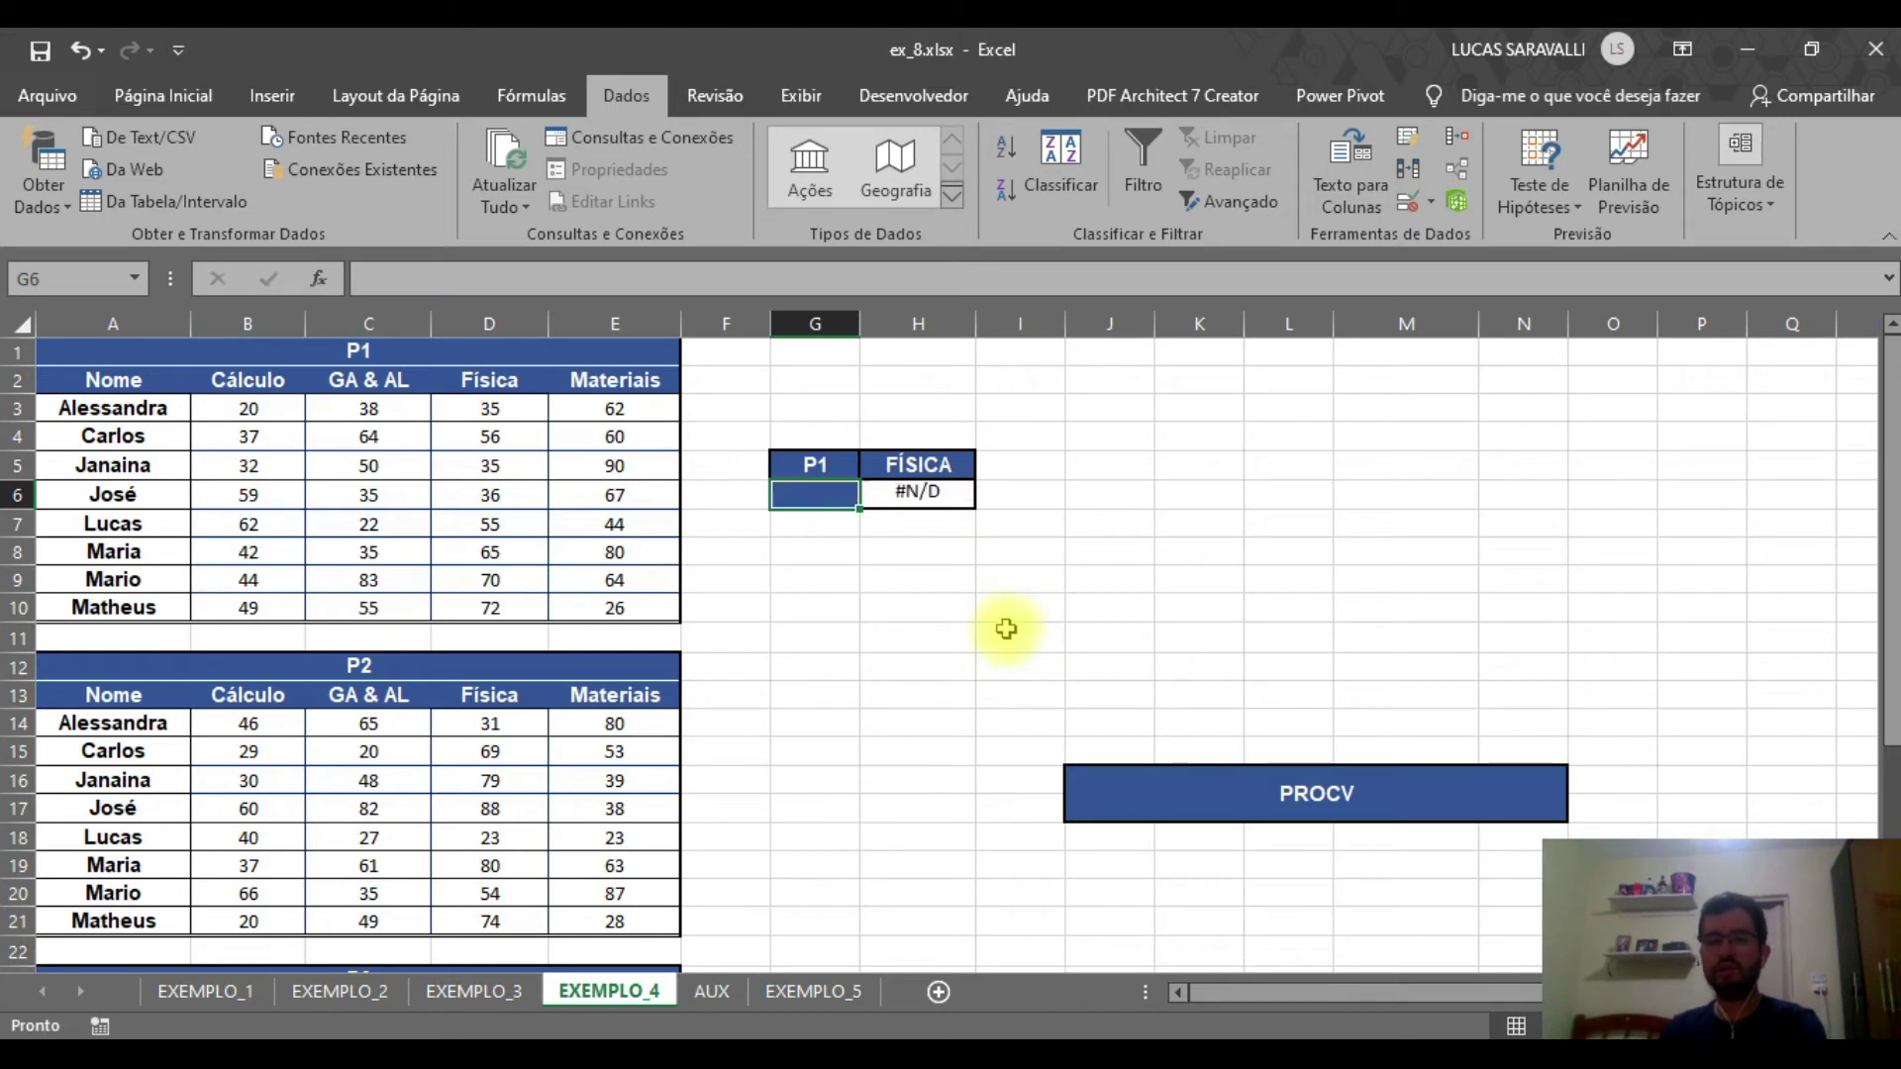
left_click(815, 465)
key("Delete")
left_click(930, 464)
key("Delete")
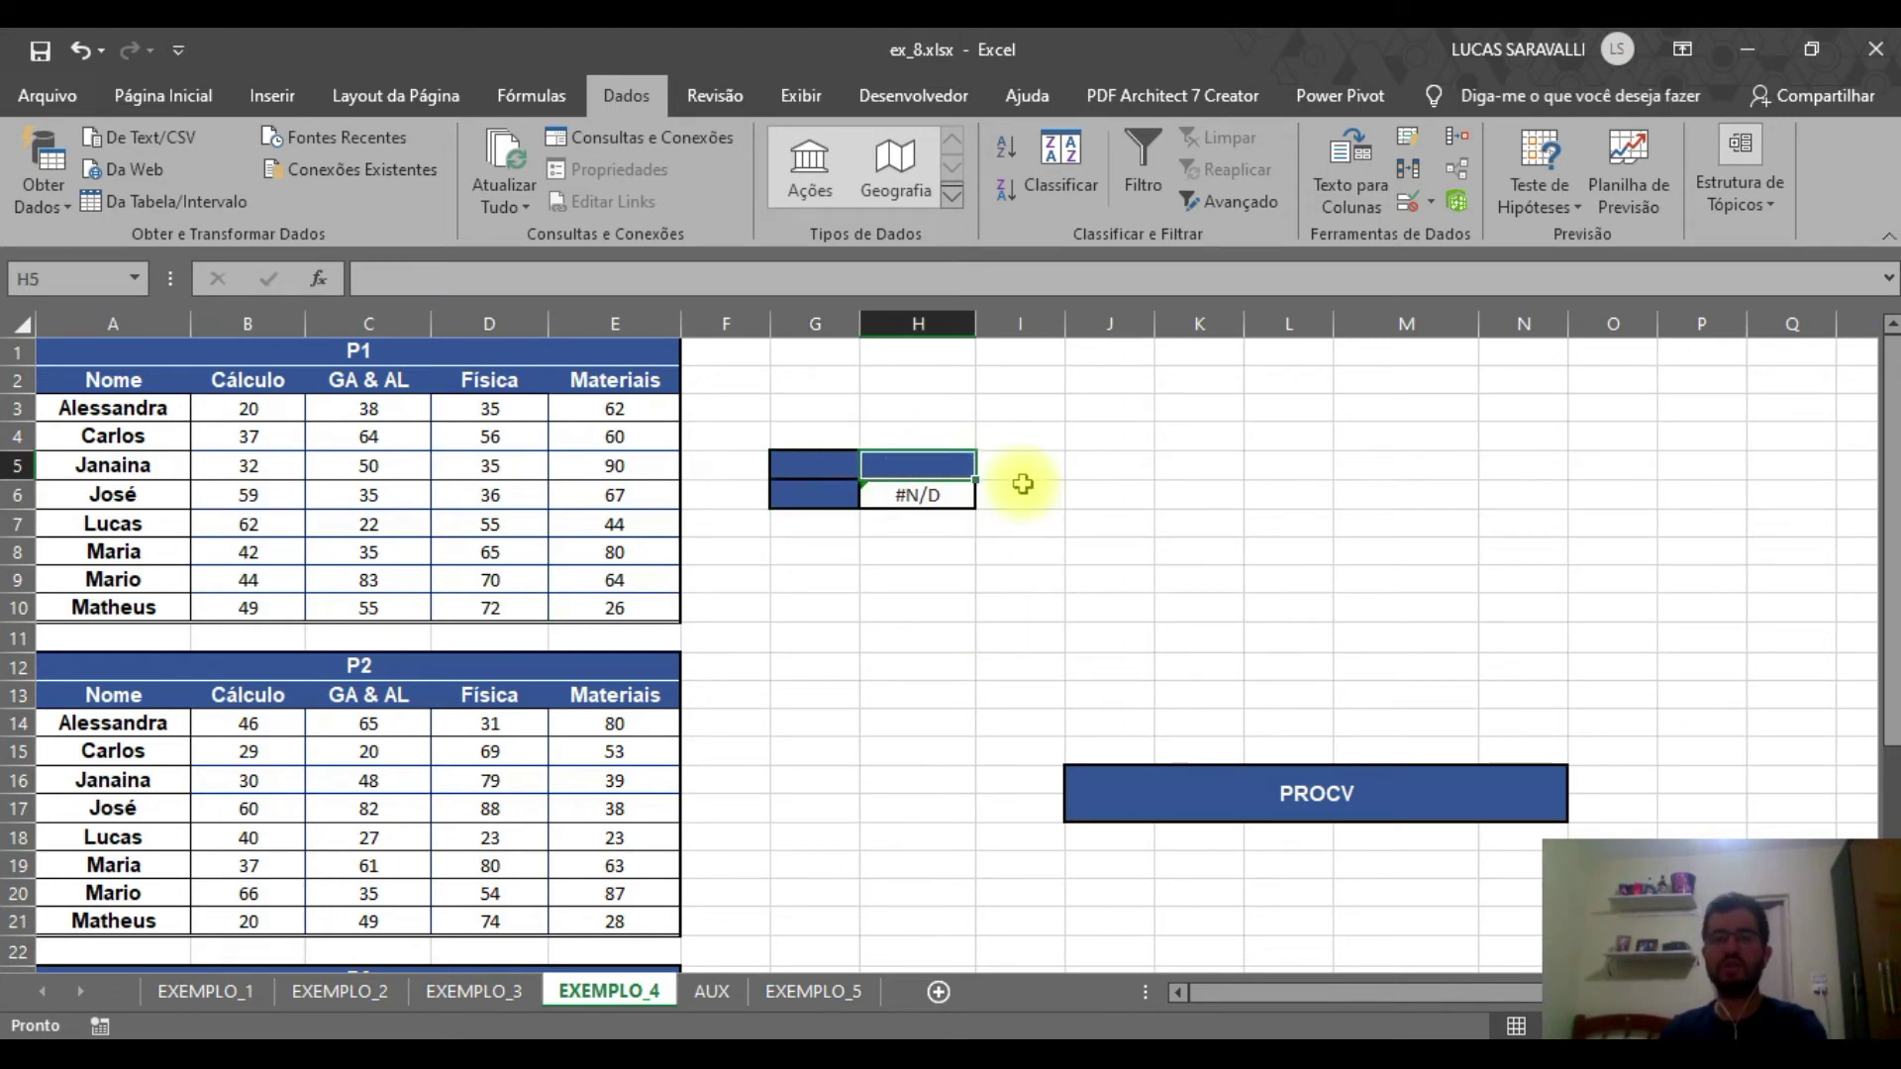
left_click(1119, 478)
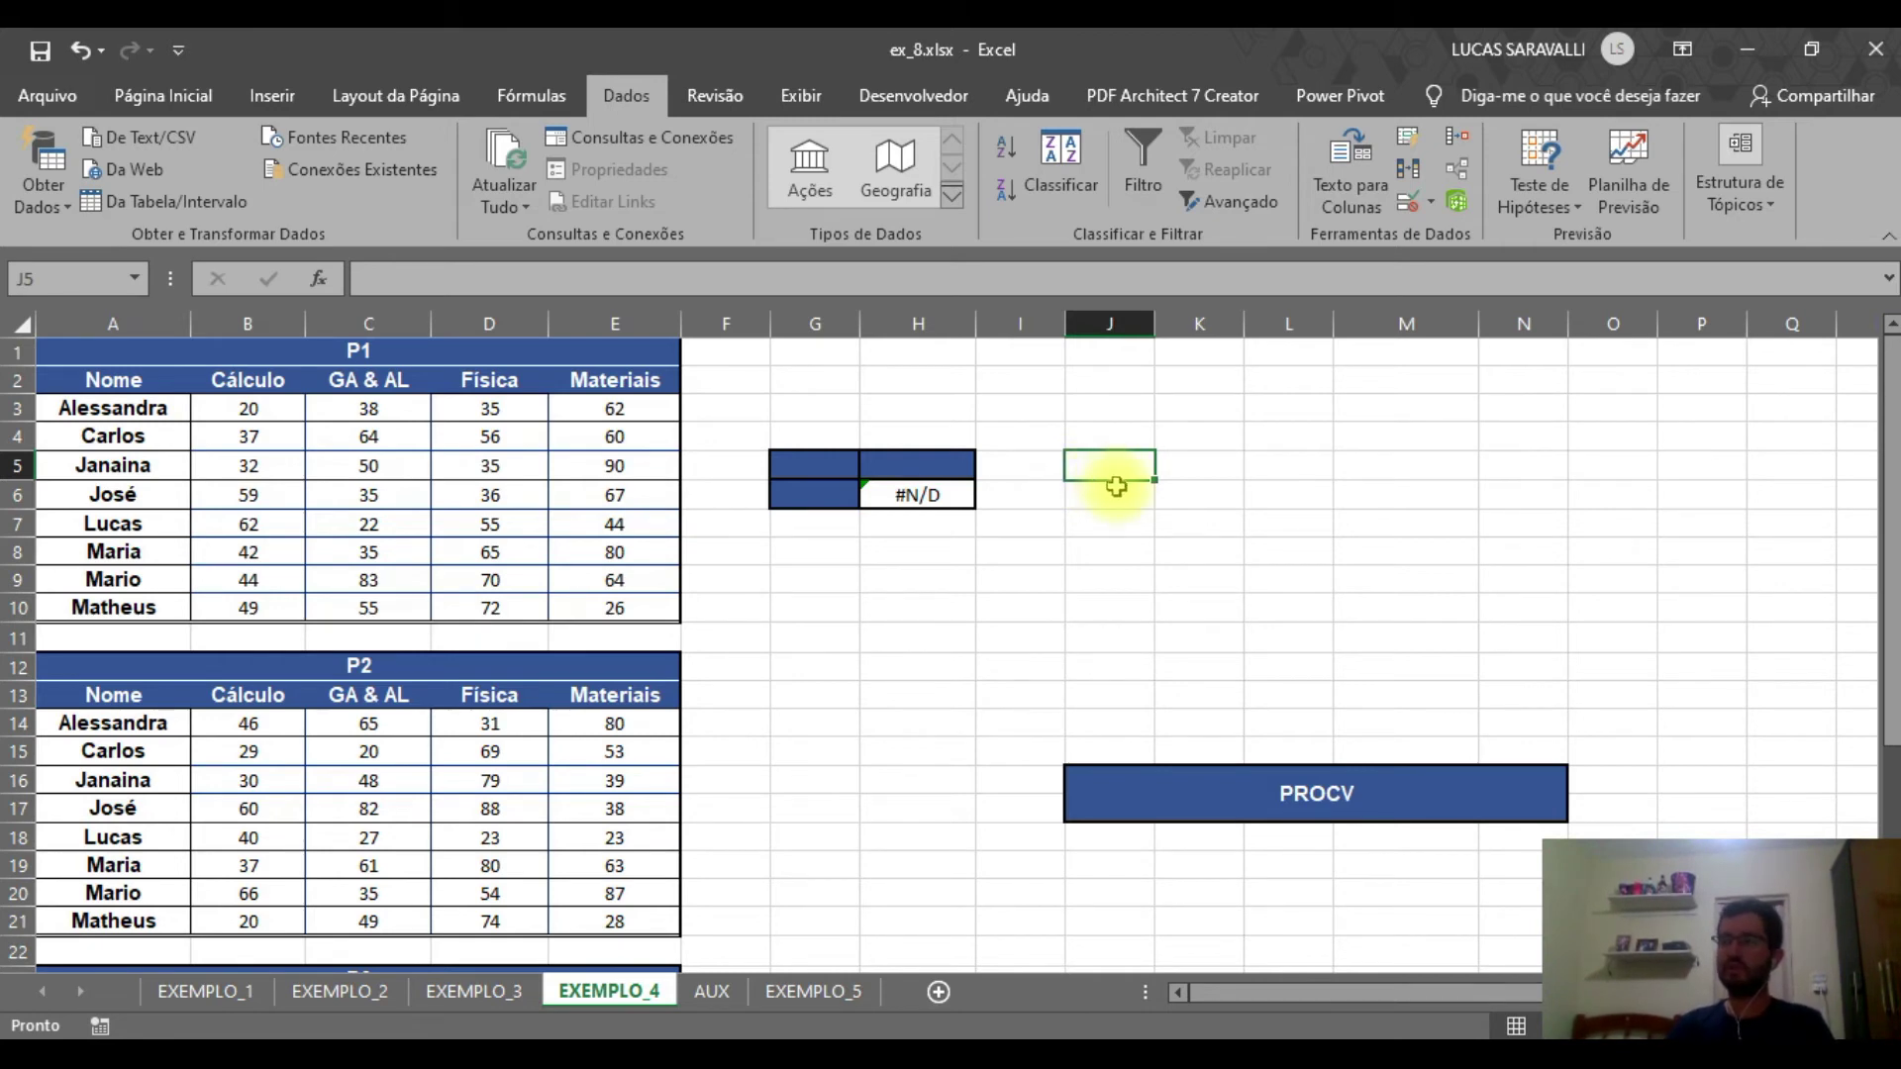
left_click(816, 493)
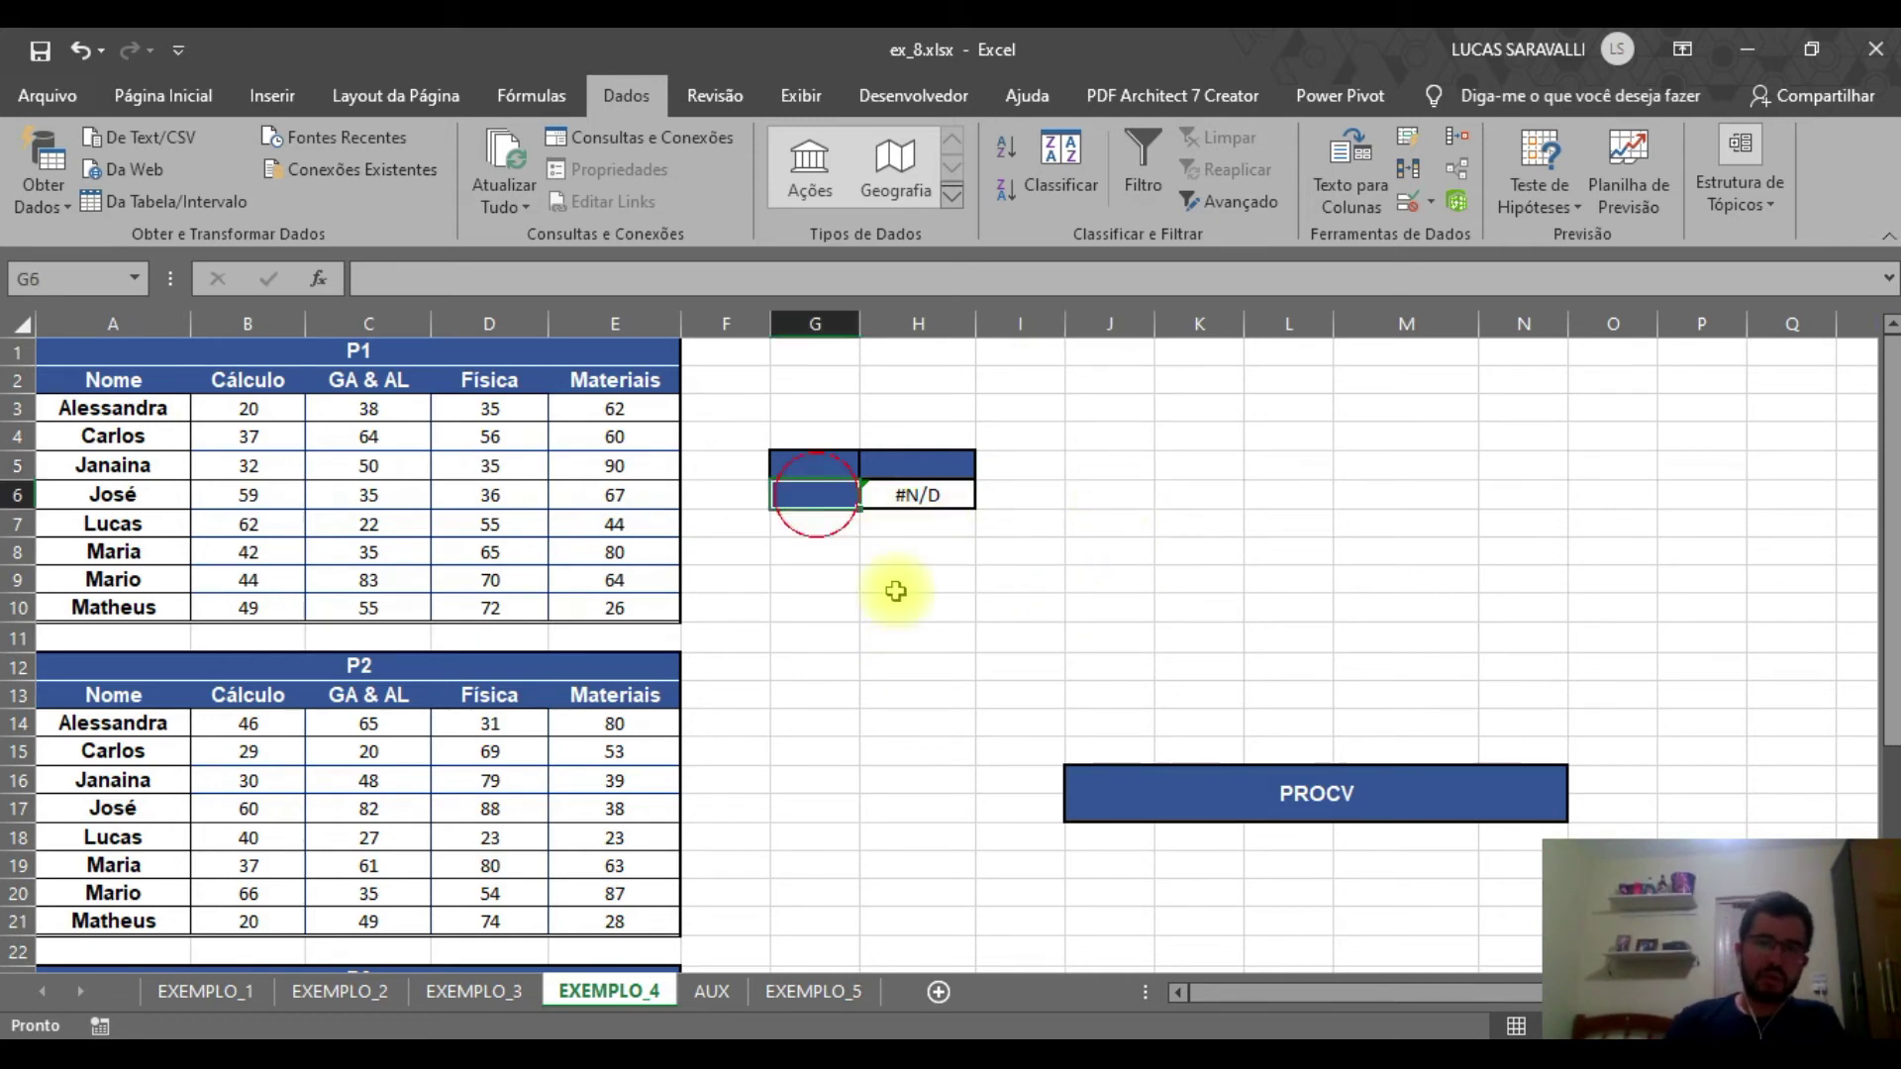
left_click(815, 582)
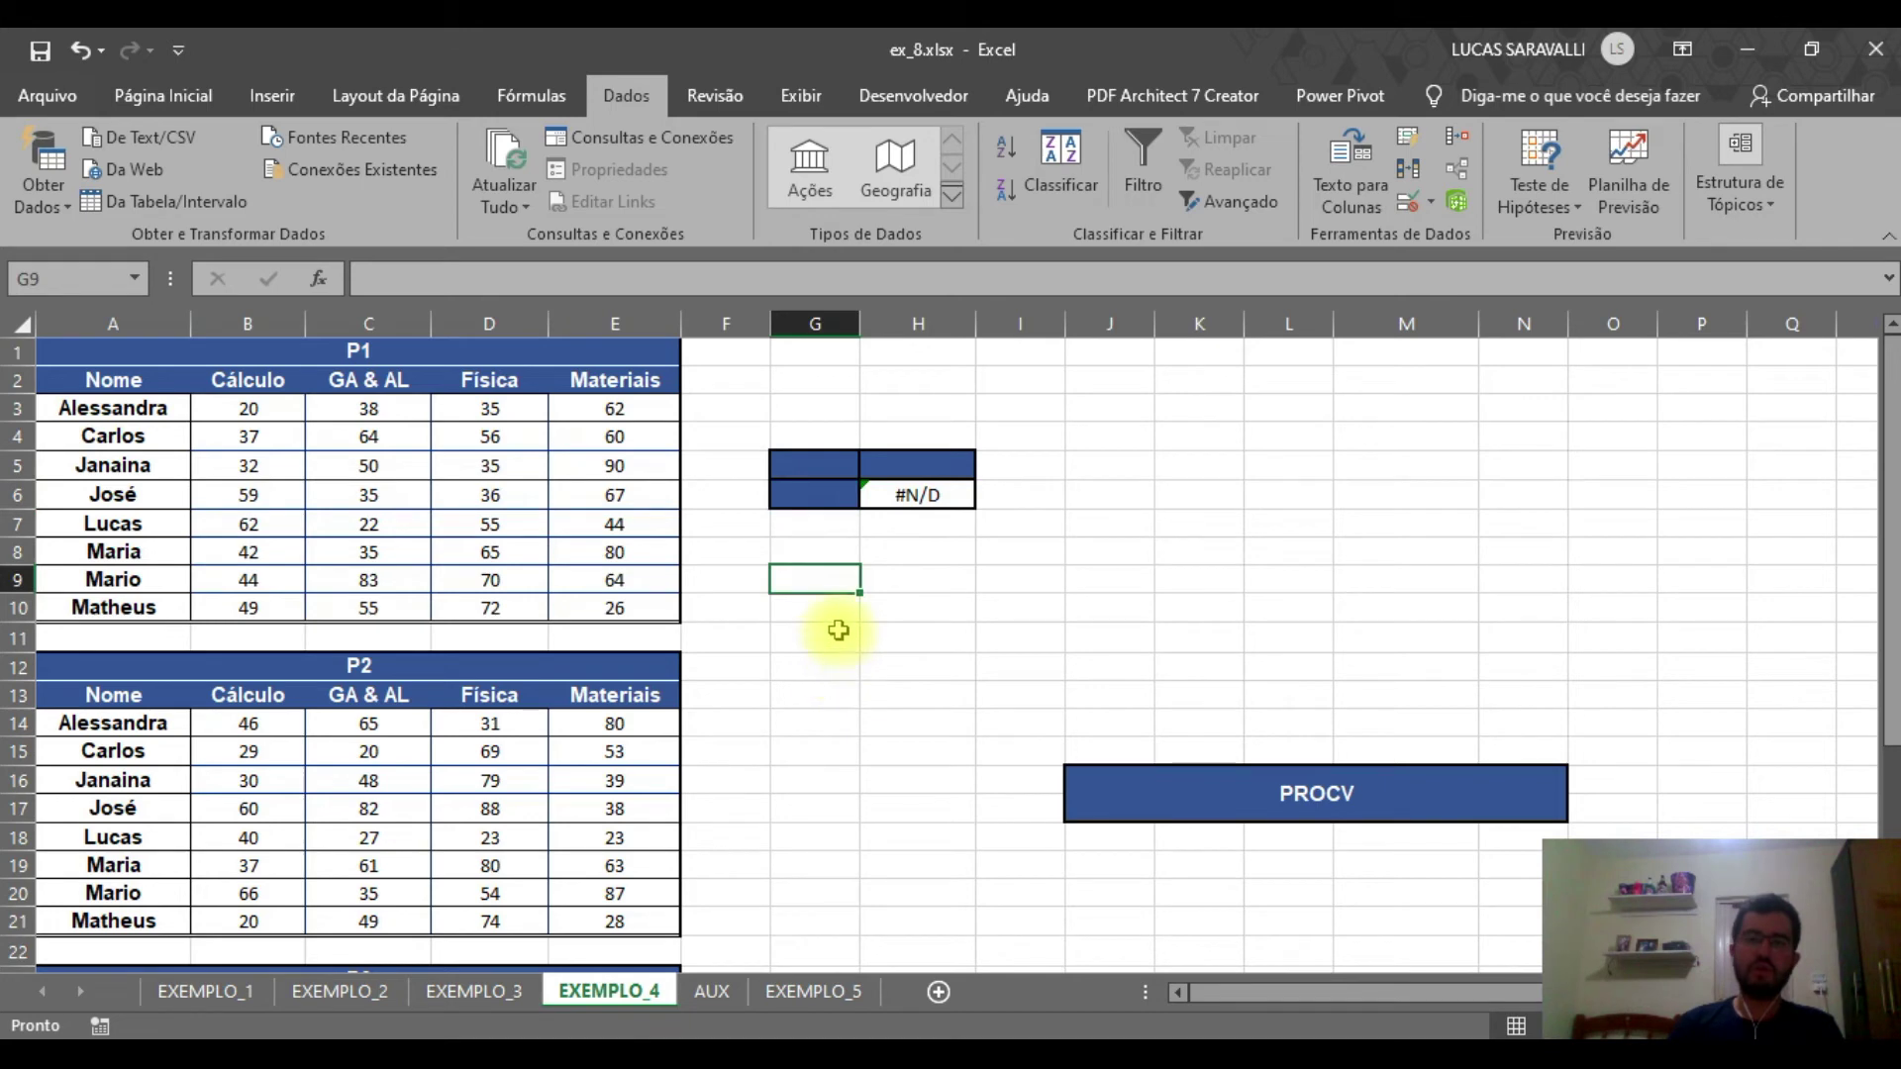
Add a list validation to cell G6 with the student names in A3:A10 as source, and check its options
left_click(815, 490)
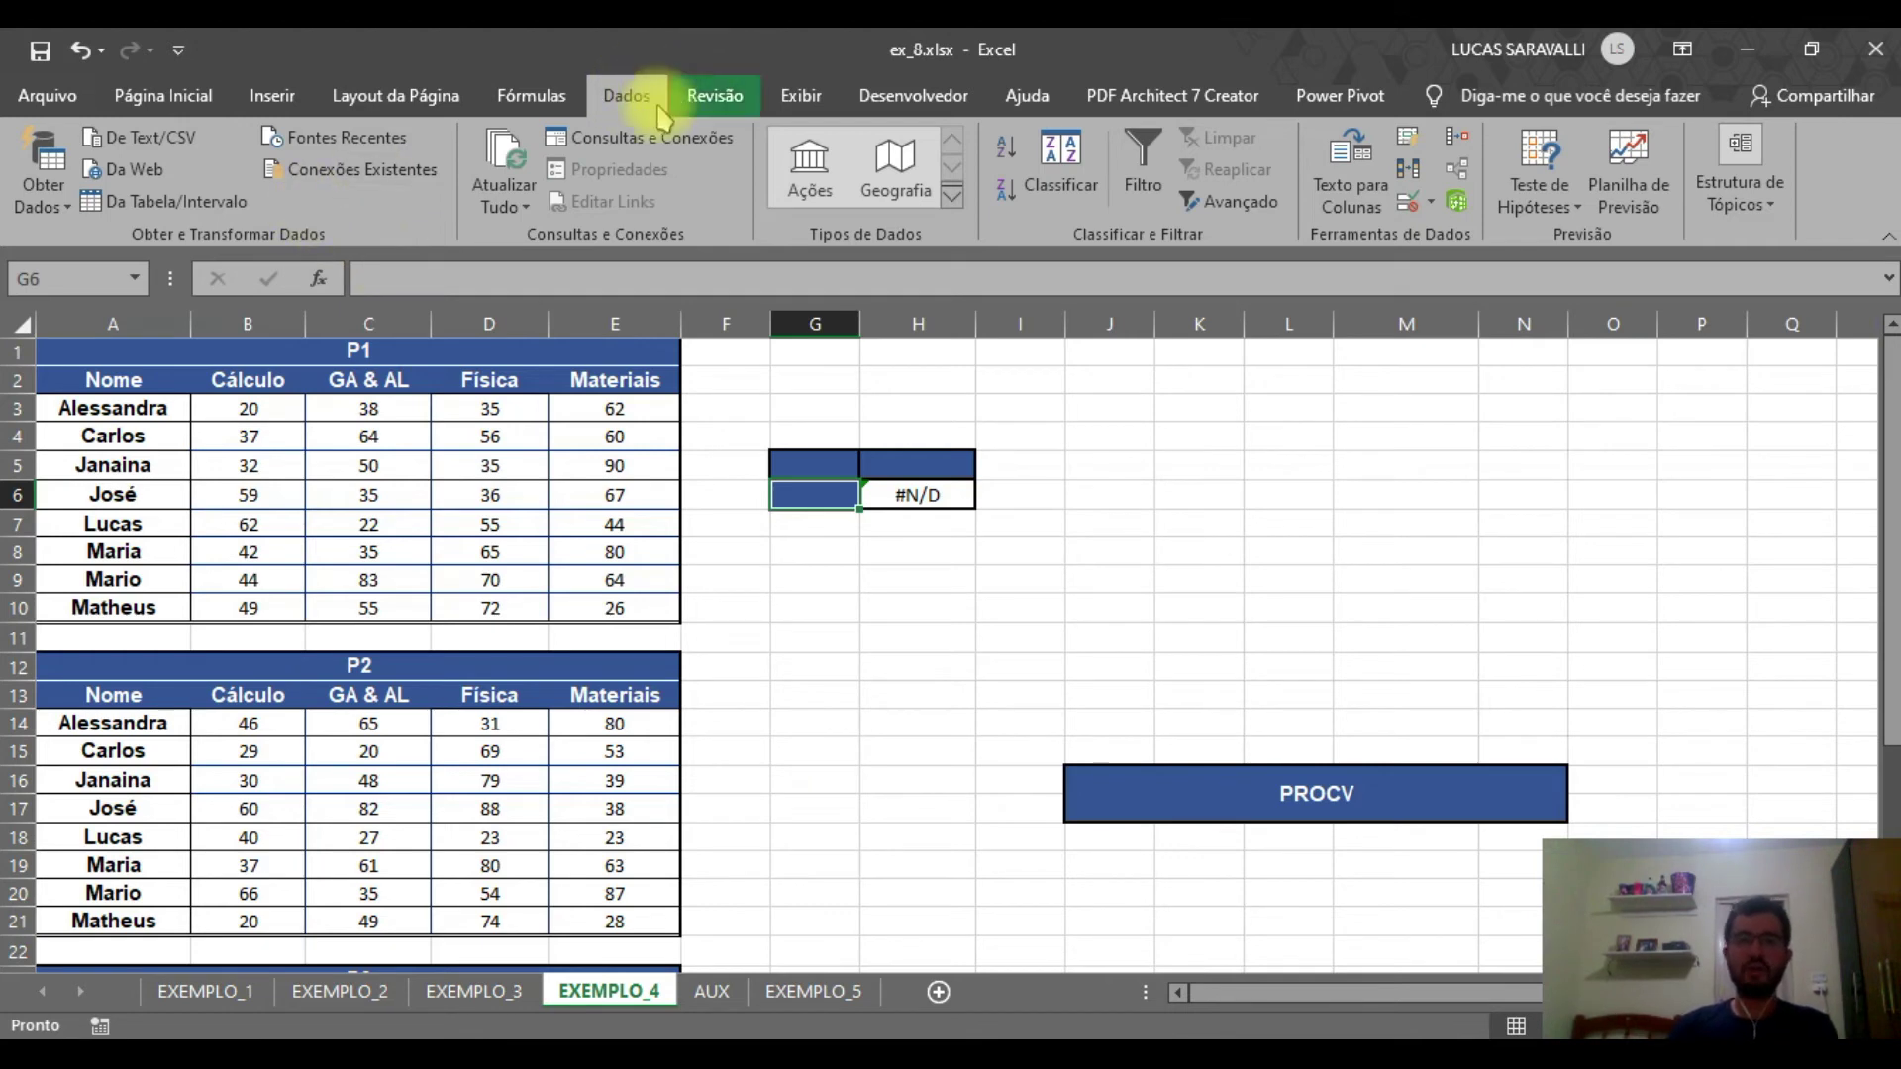
left_click(1429, 197)
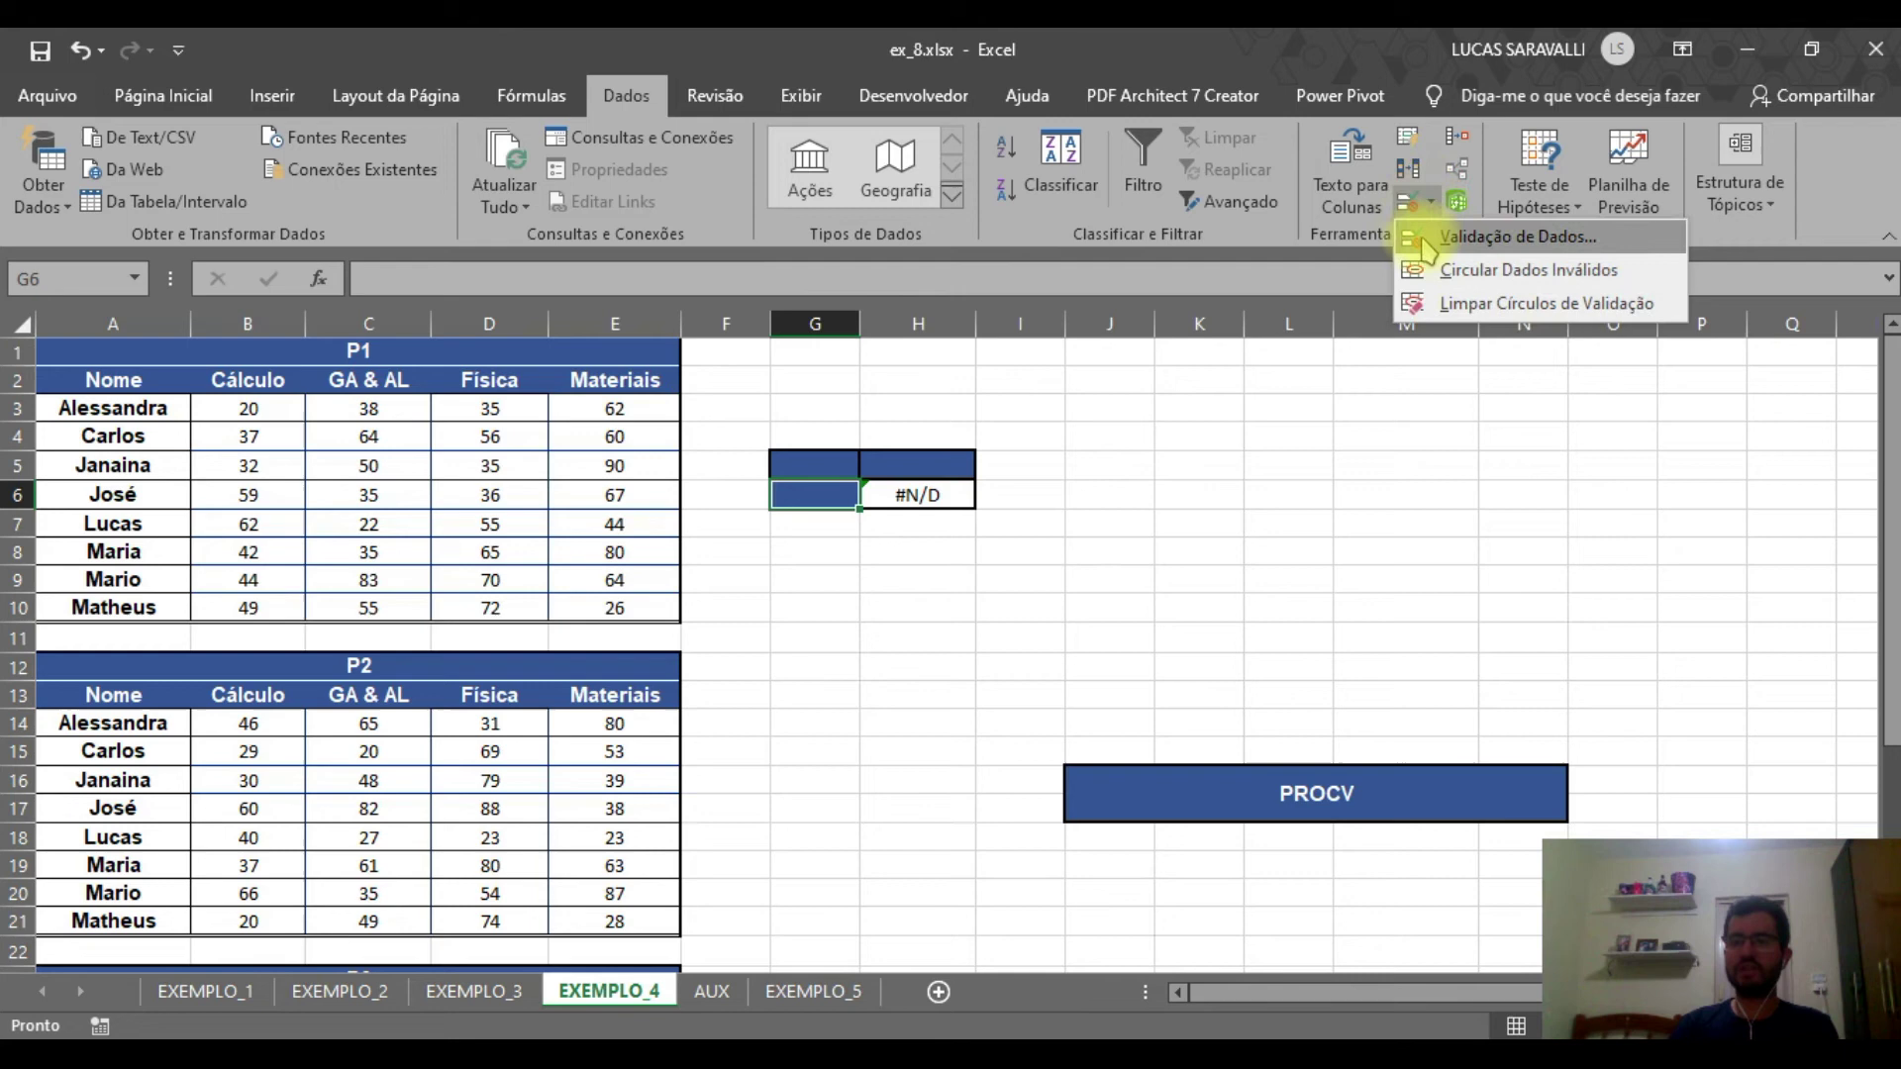
left_click(1466, 243)
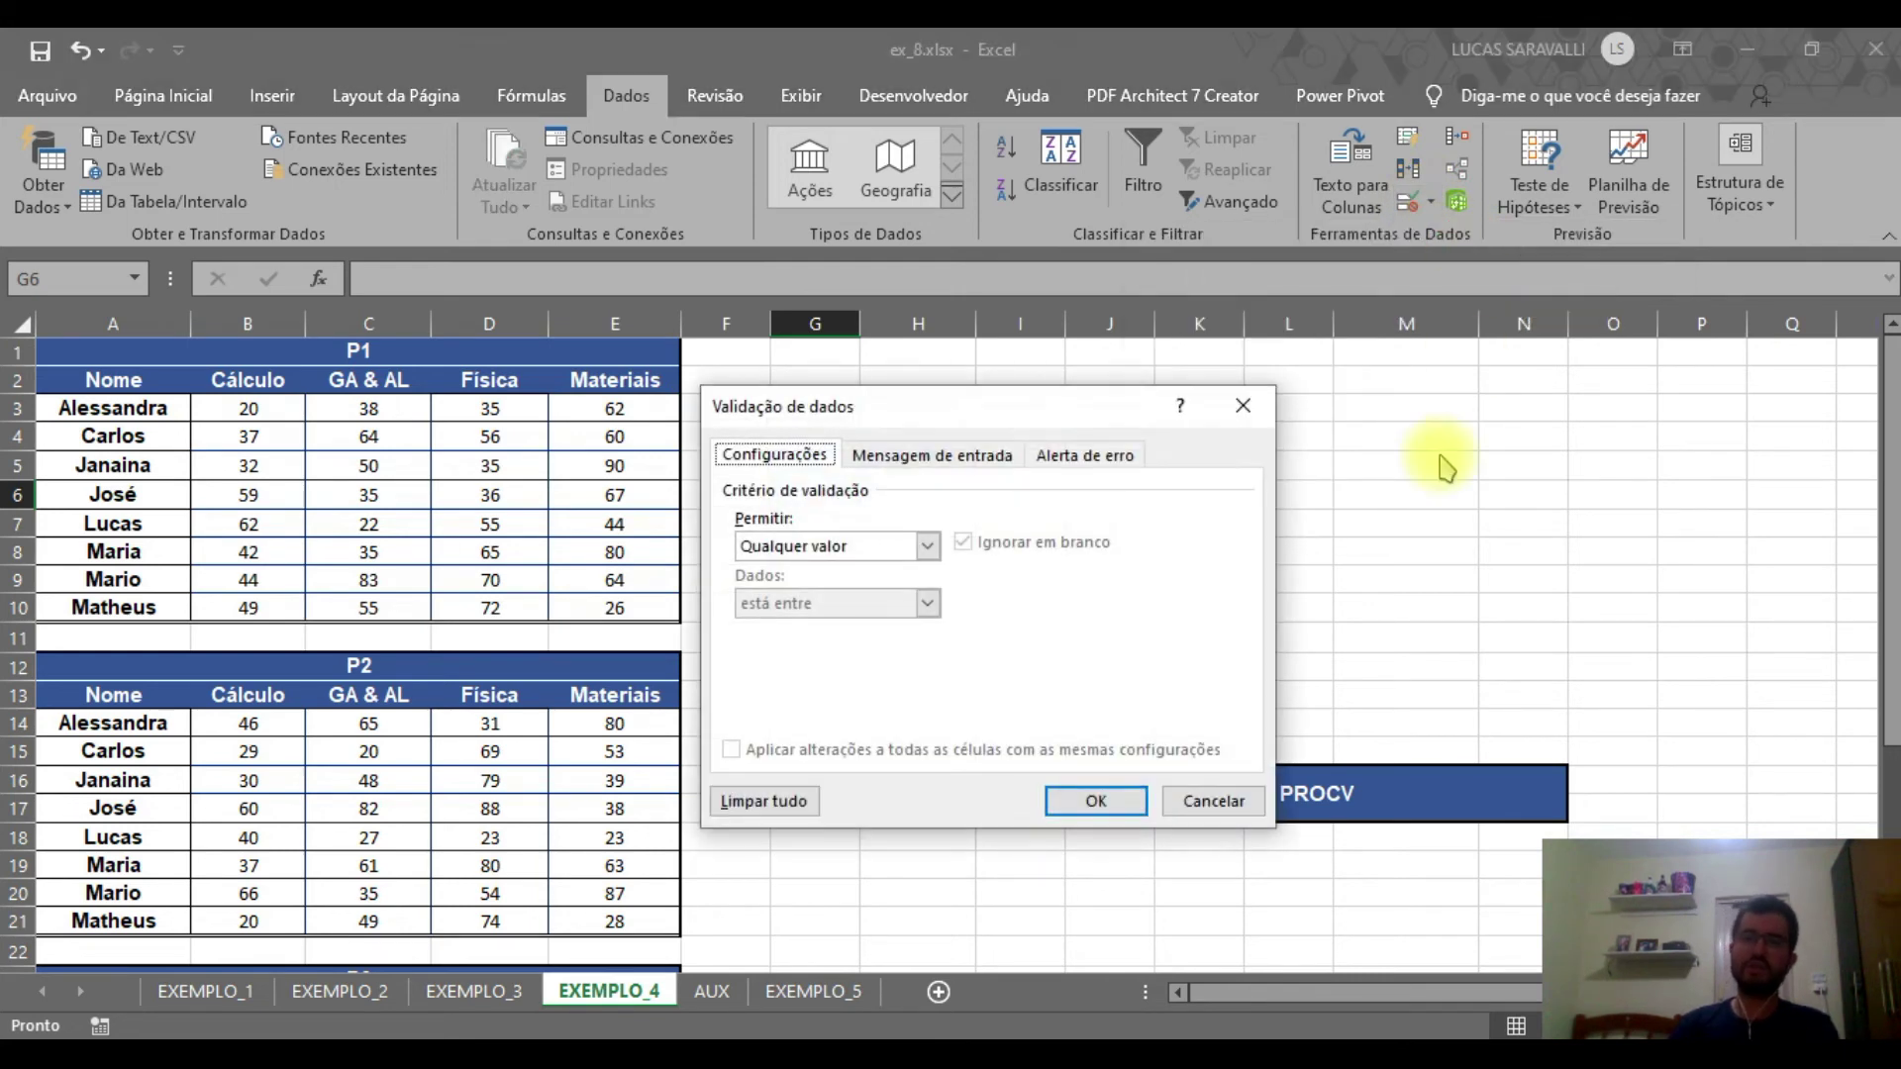
left_click(927, 547)
left_click(818, 629)
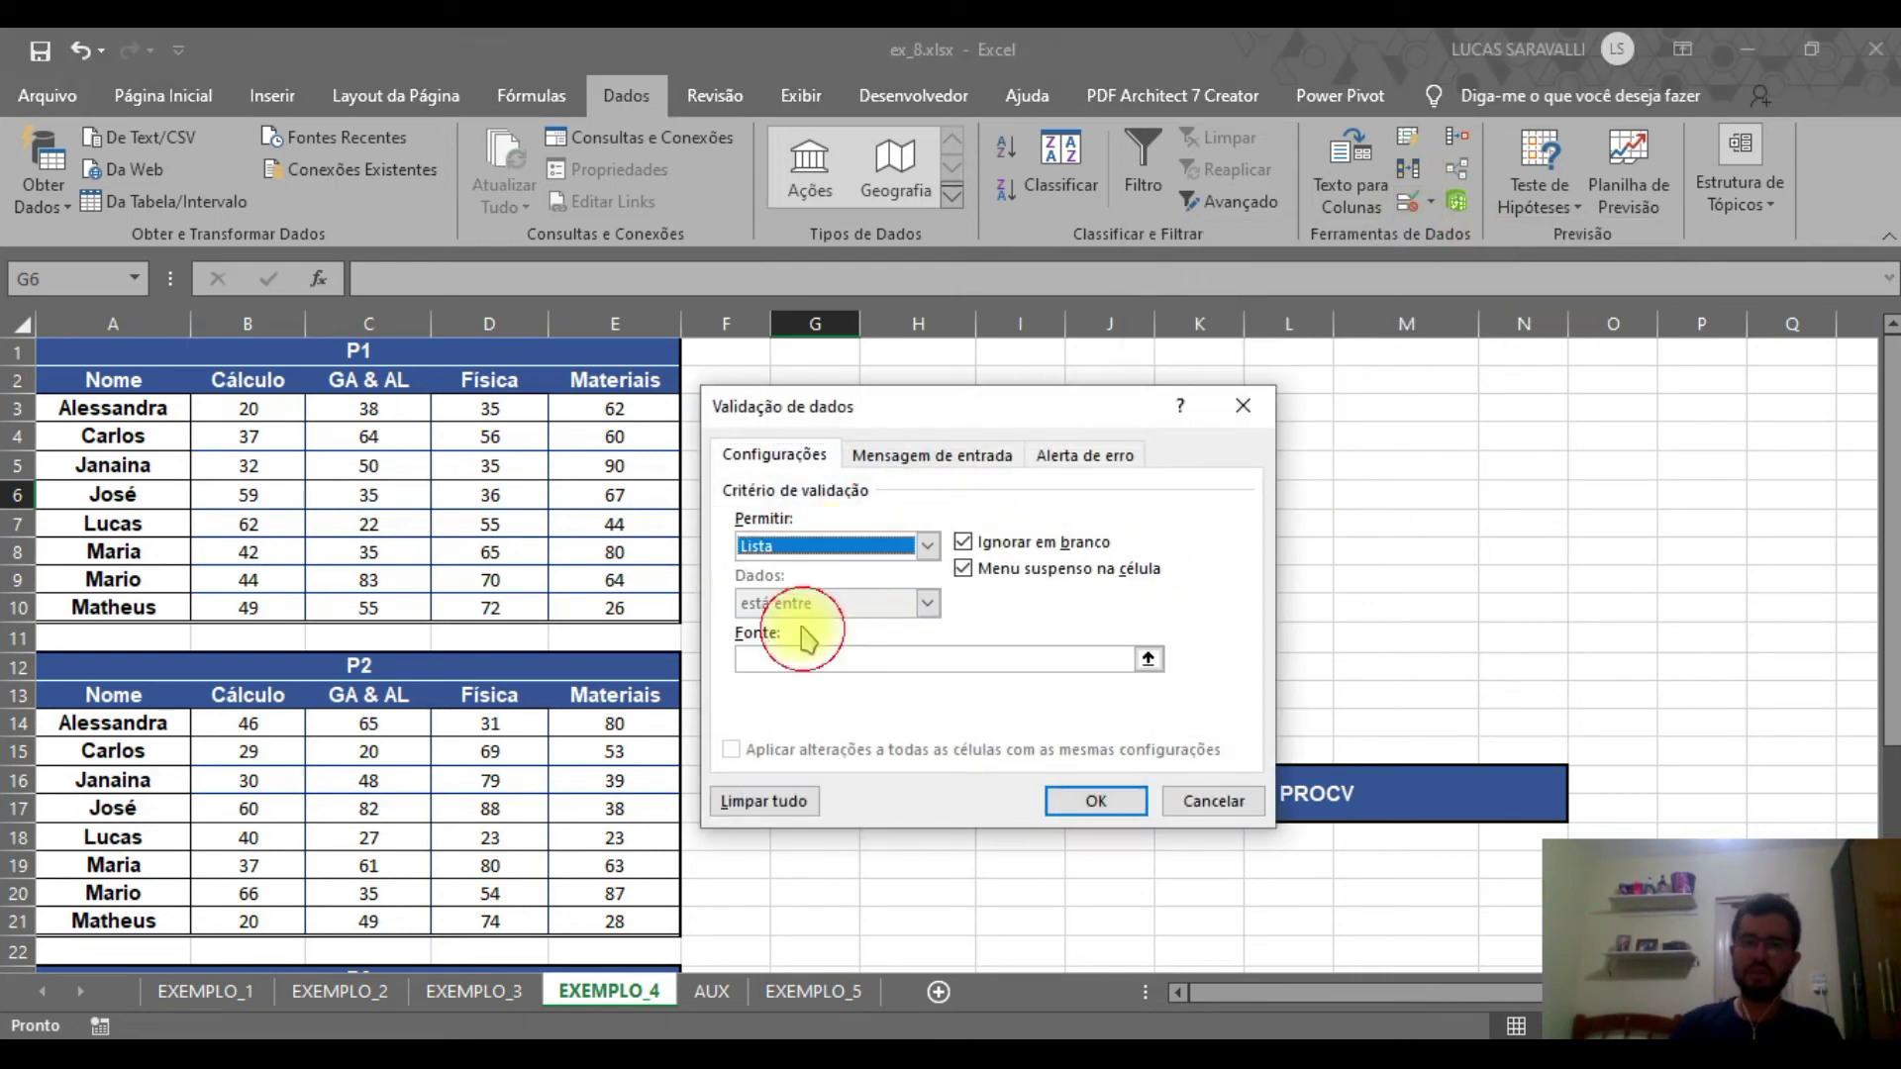
left_click(1149, 659)
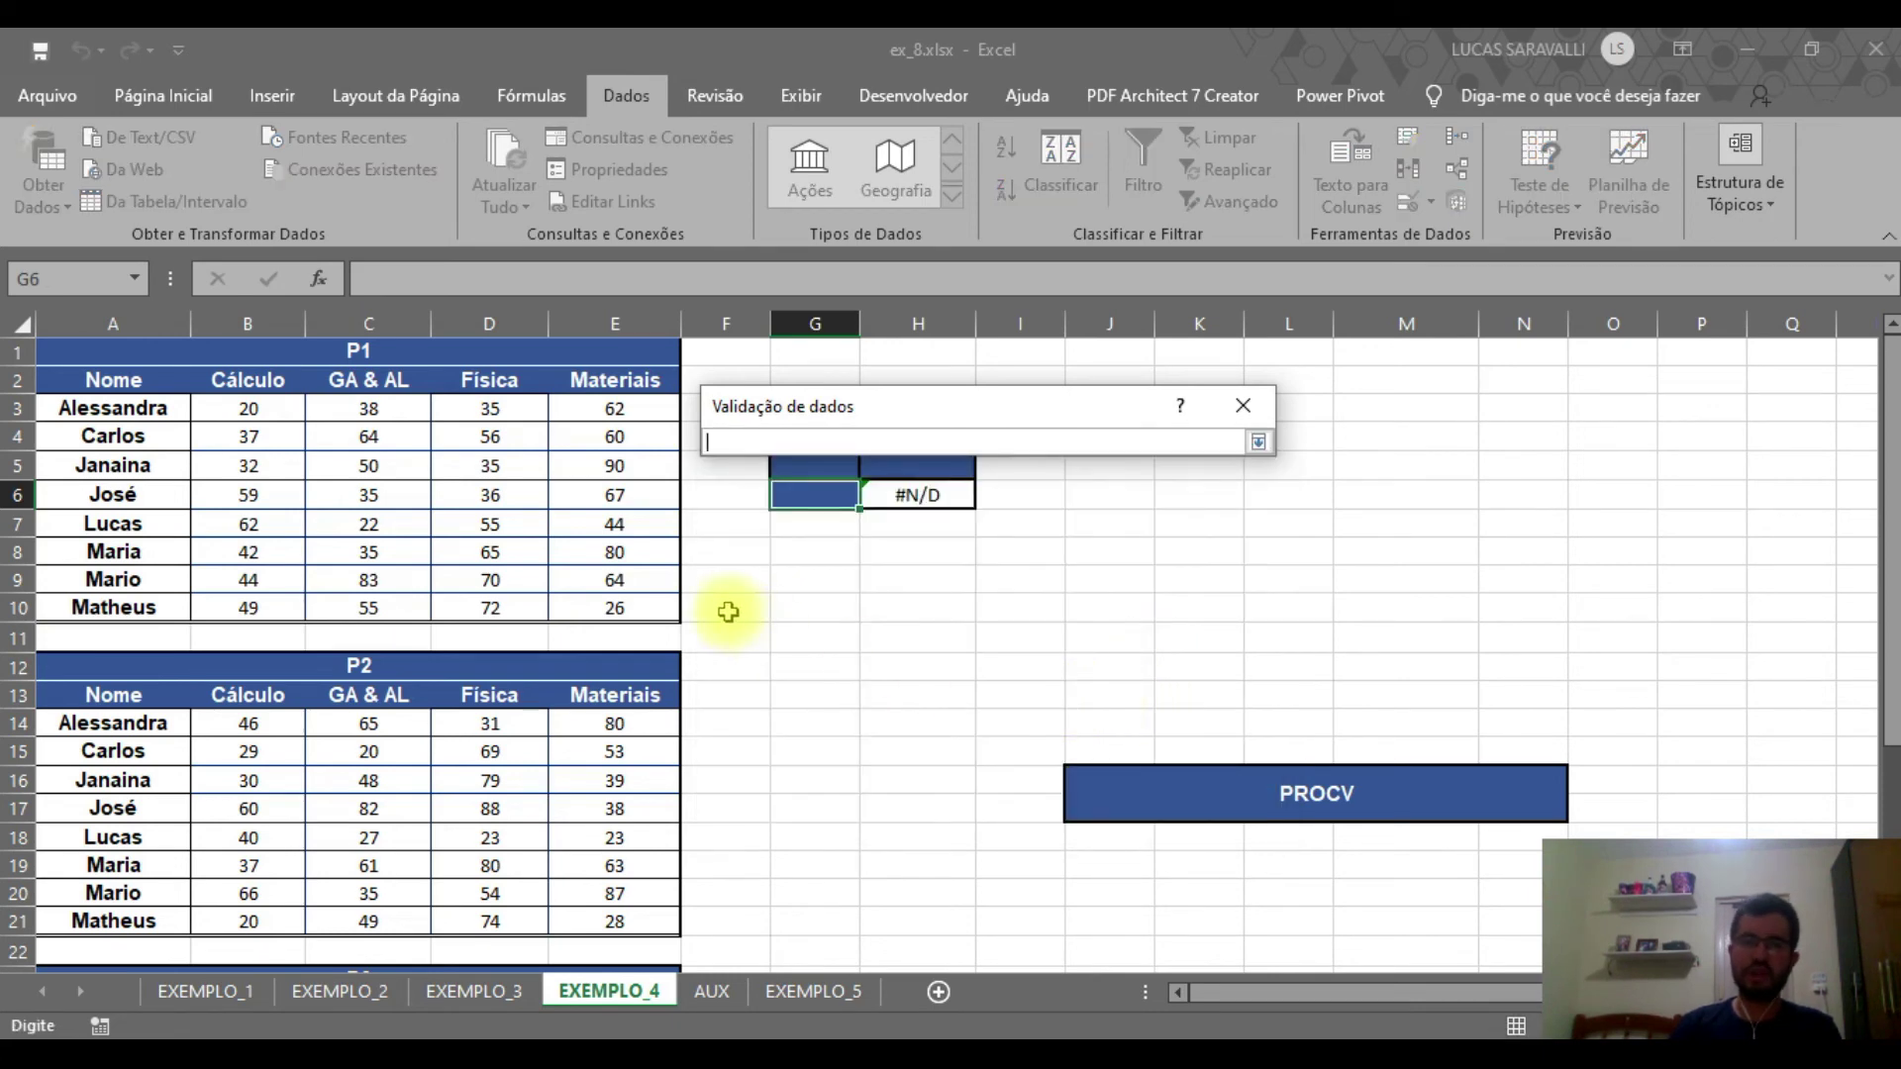
left_click_drag(115, 406, 117, 607)
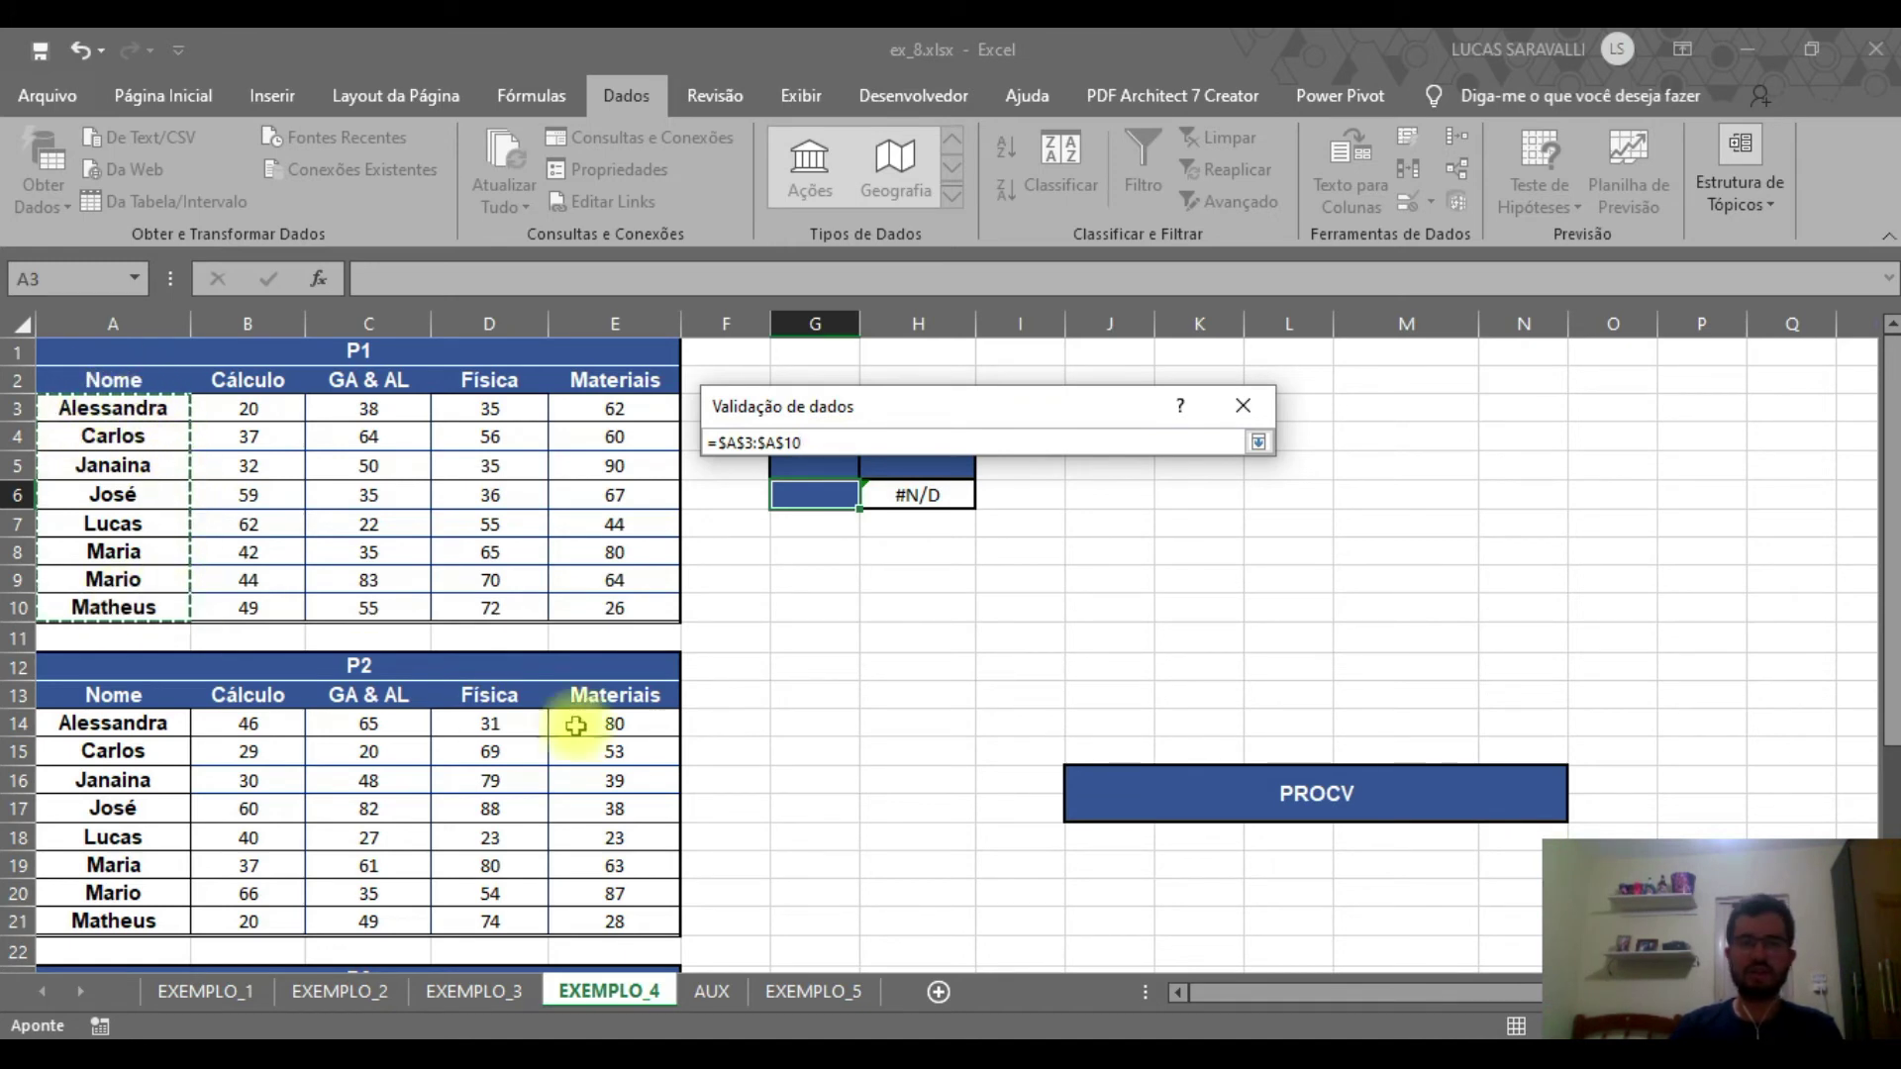
key("Return")
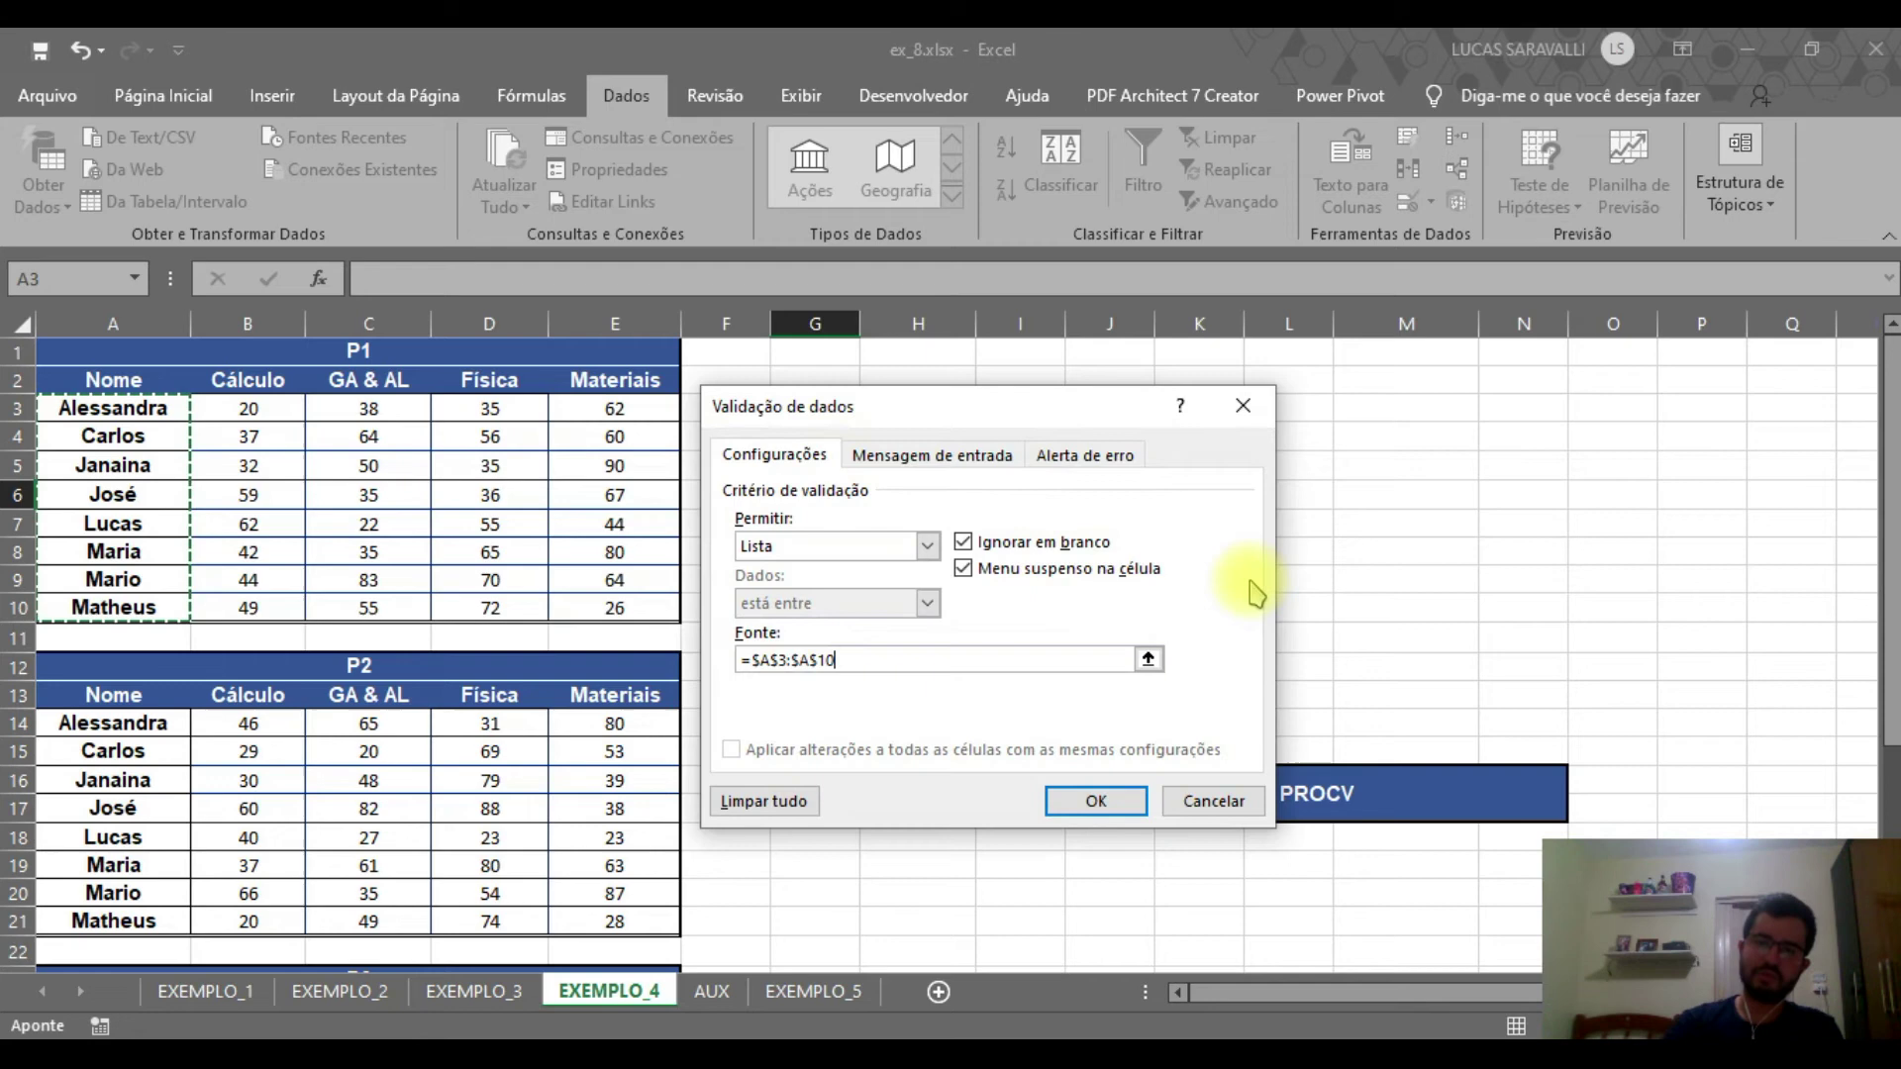
left_click(1095, 801)
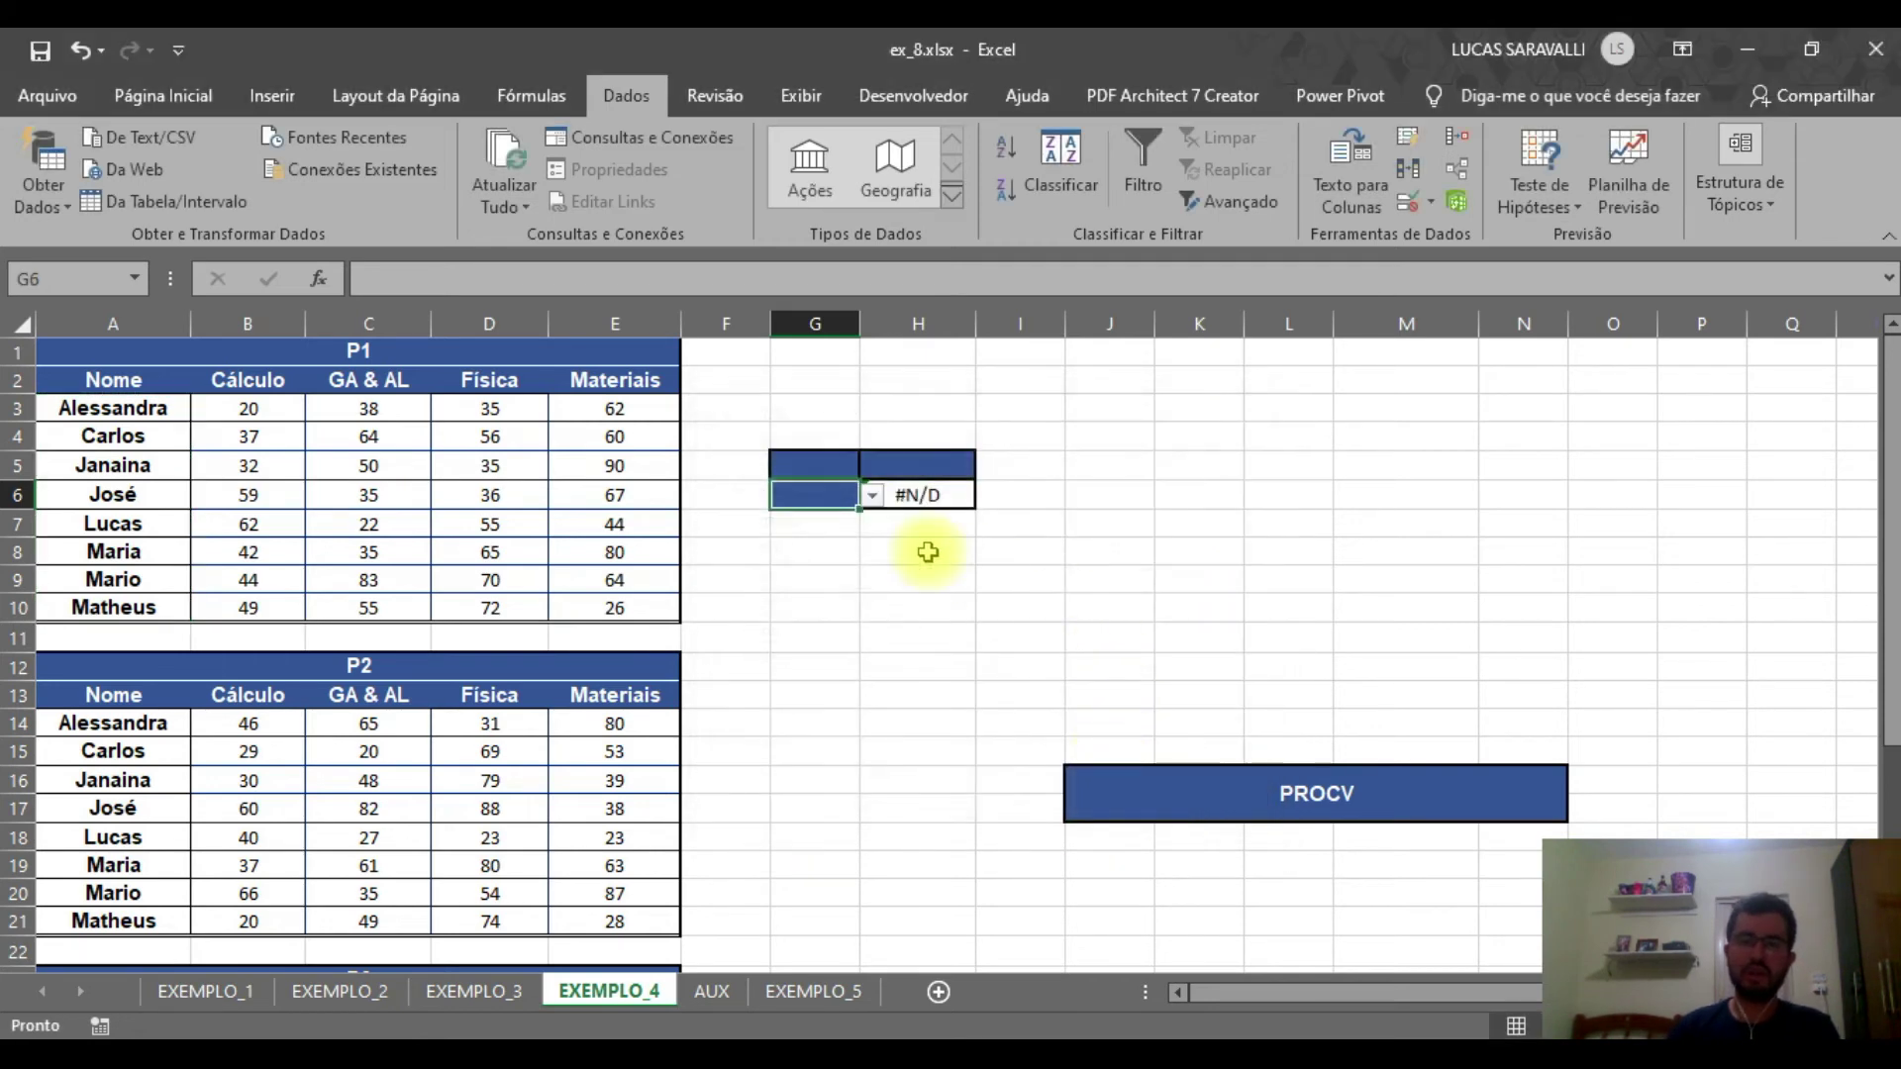
left_click(872, 495)
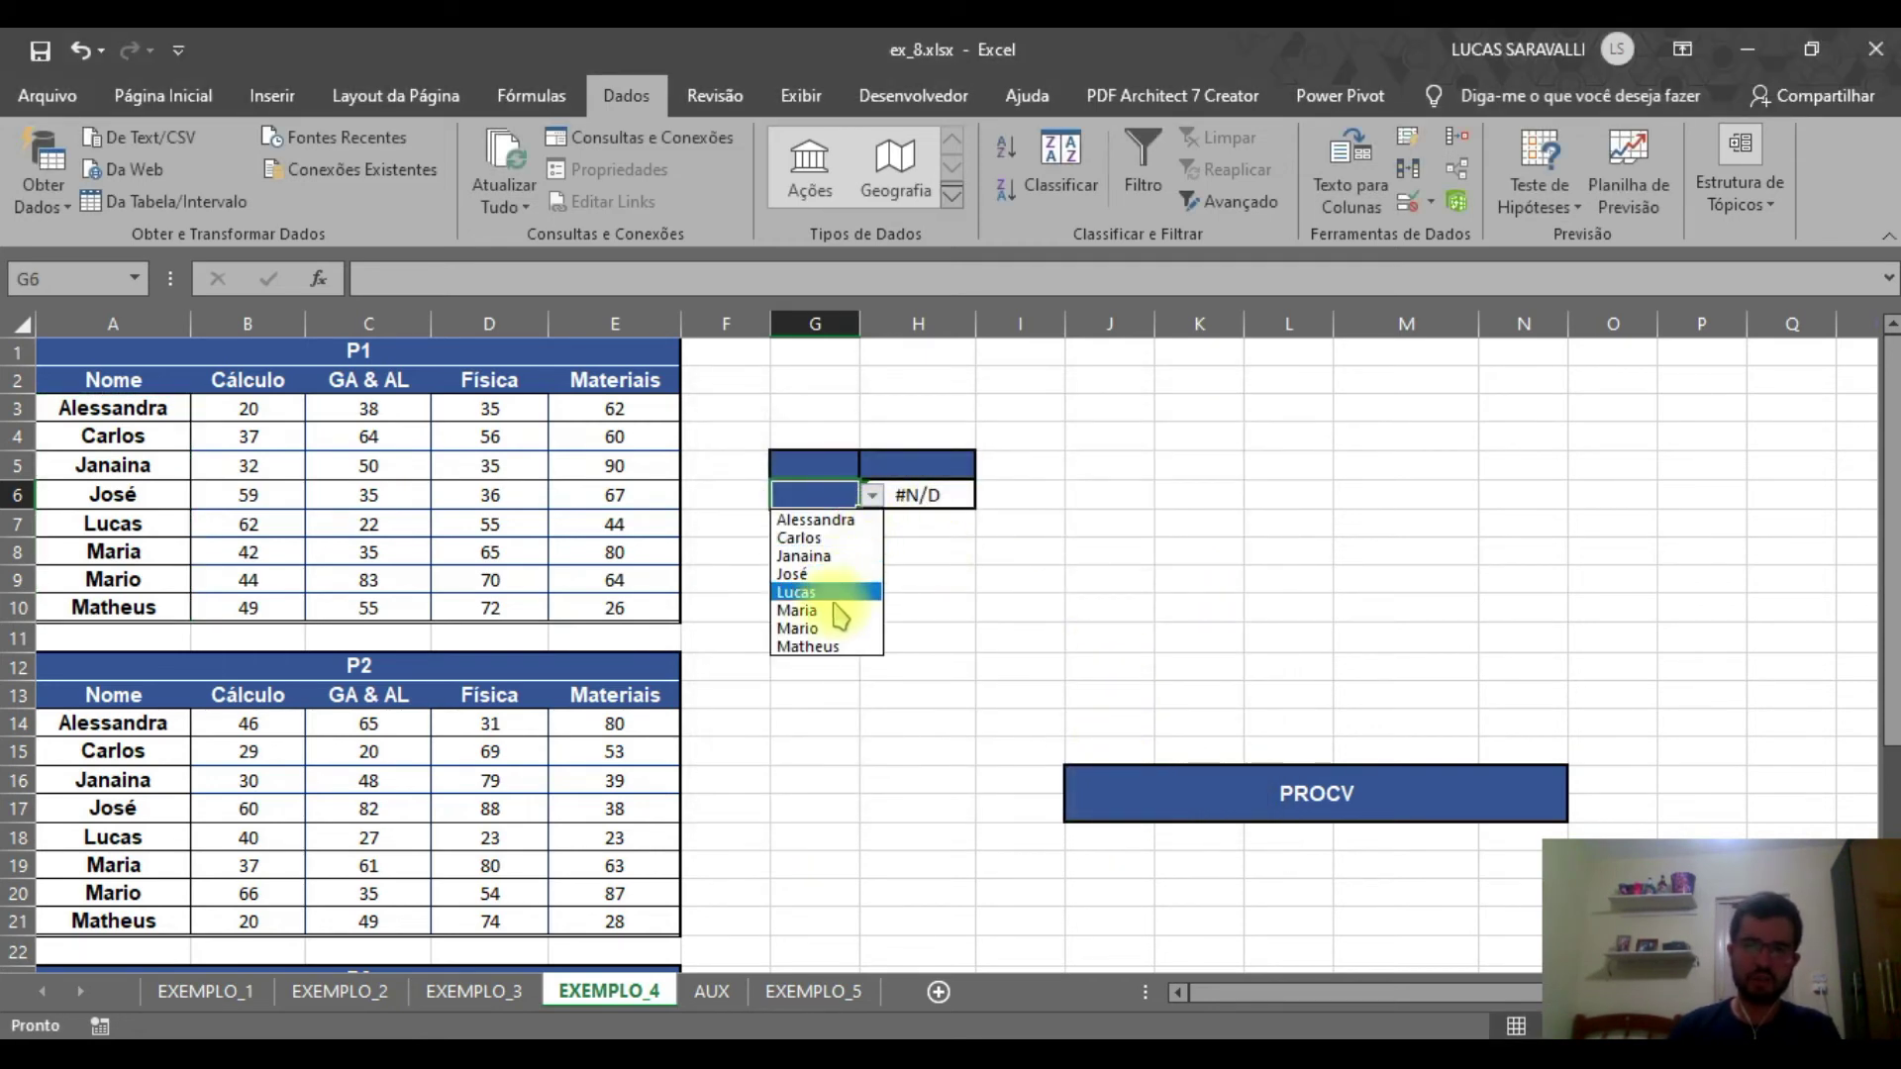
key("Escape")
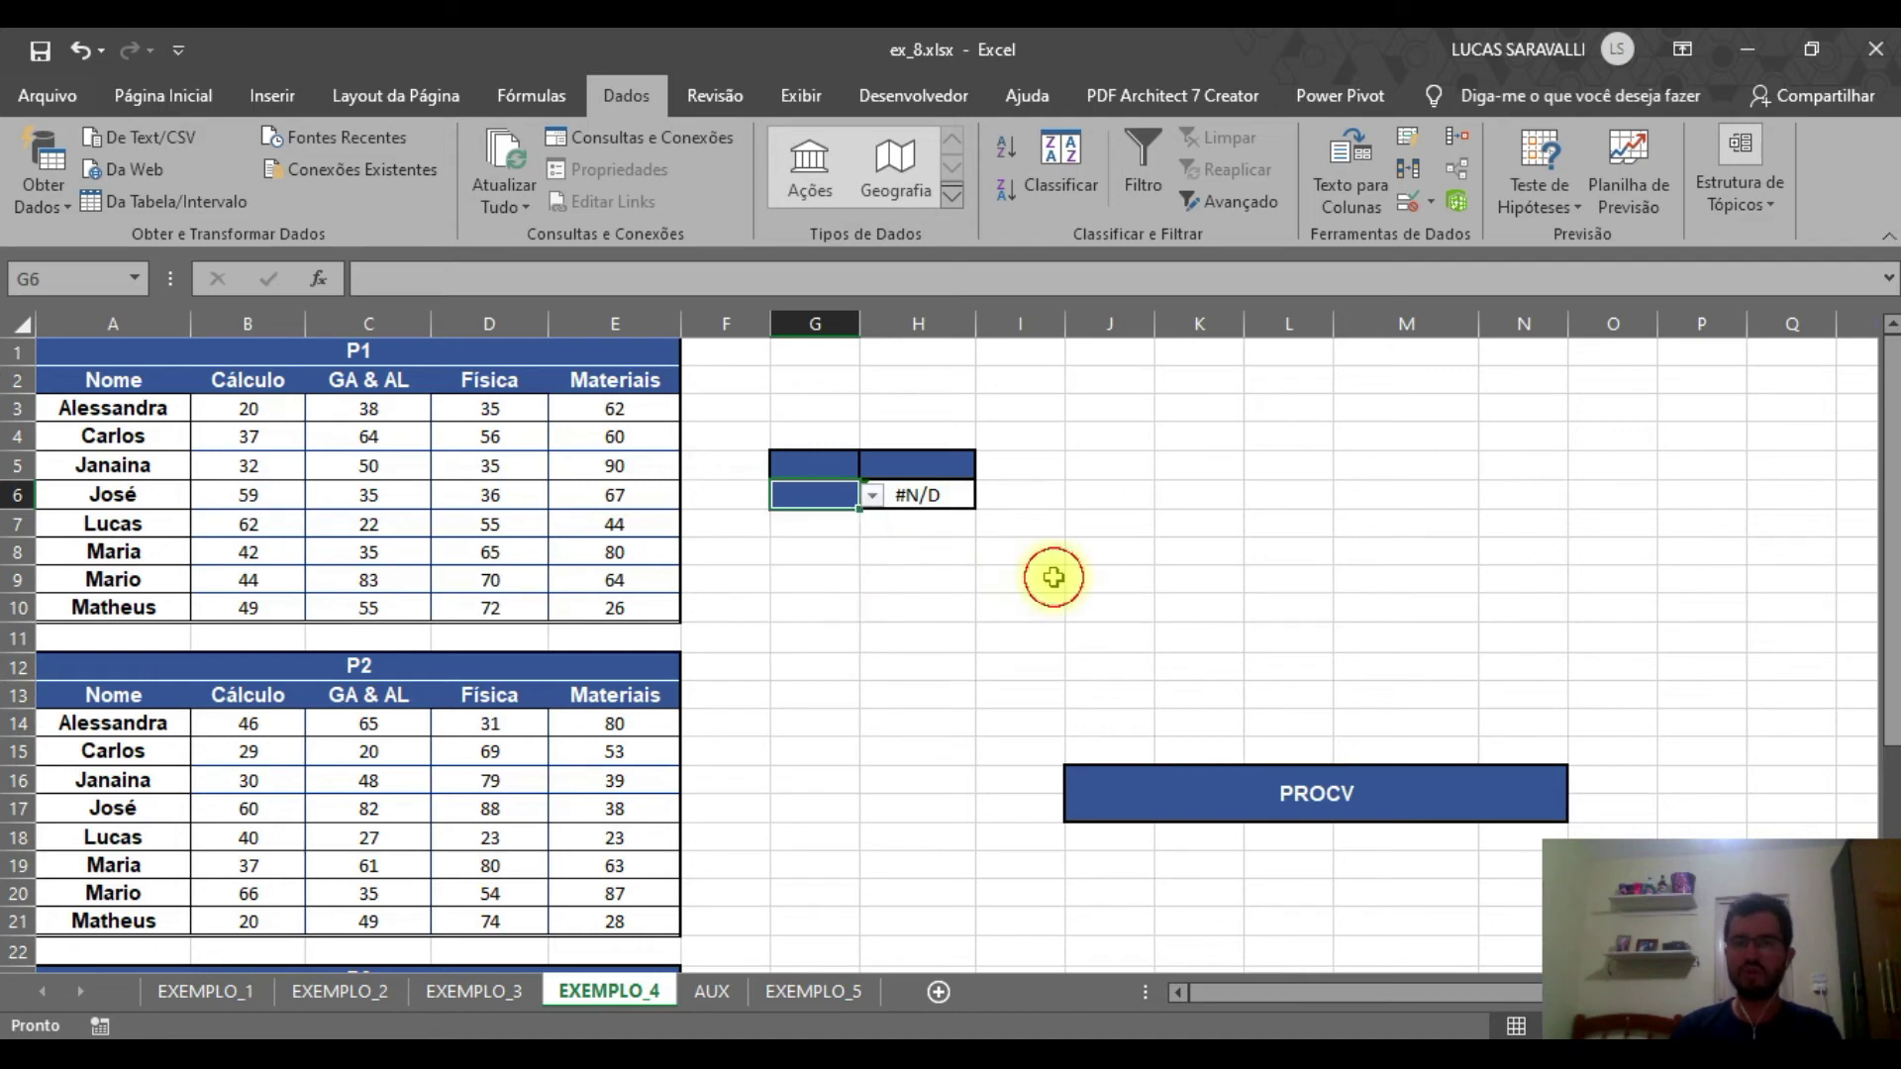
Select exam cell G5, examine the exam list in A2:A4 of the AUX sheet, and return to EXEMPLO_4
left_click(850, 464)
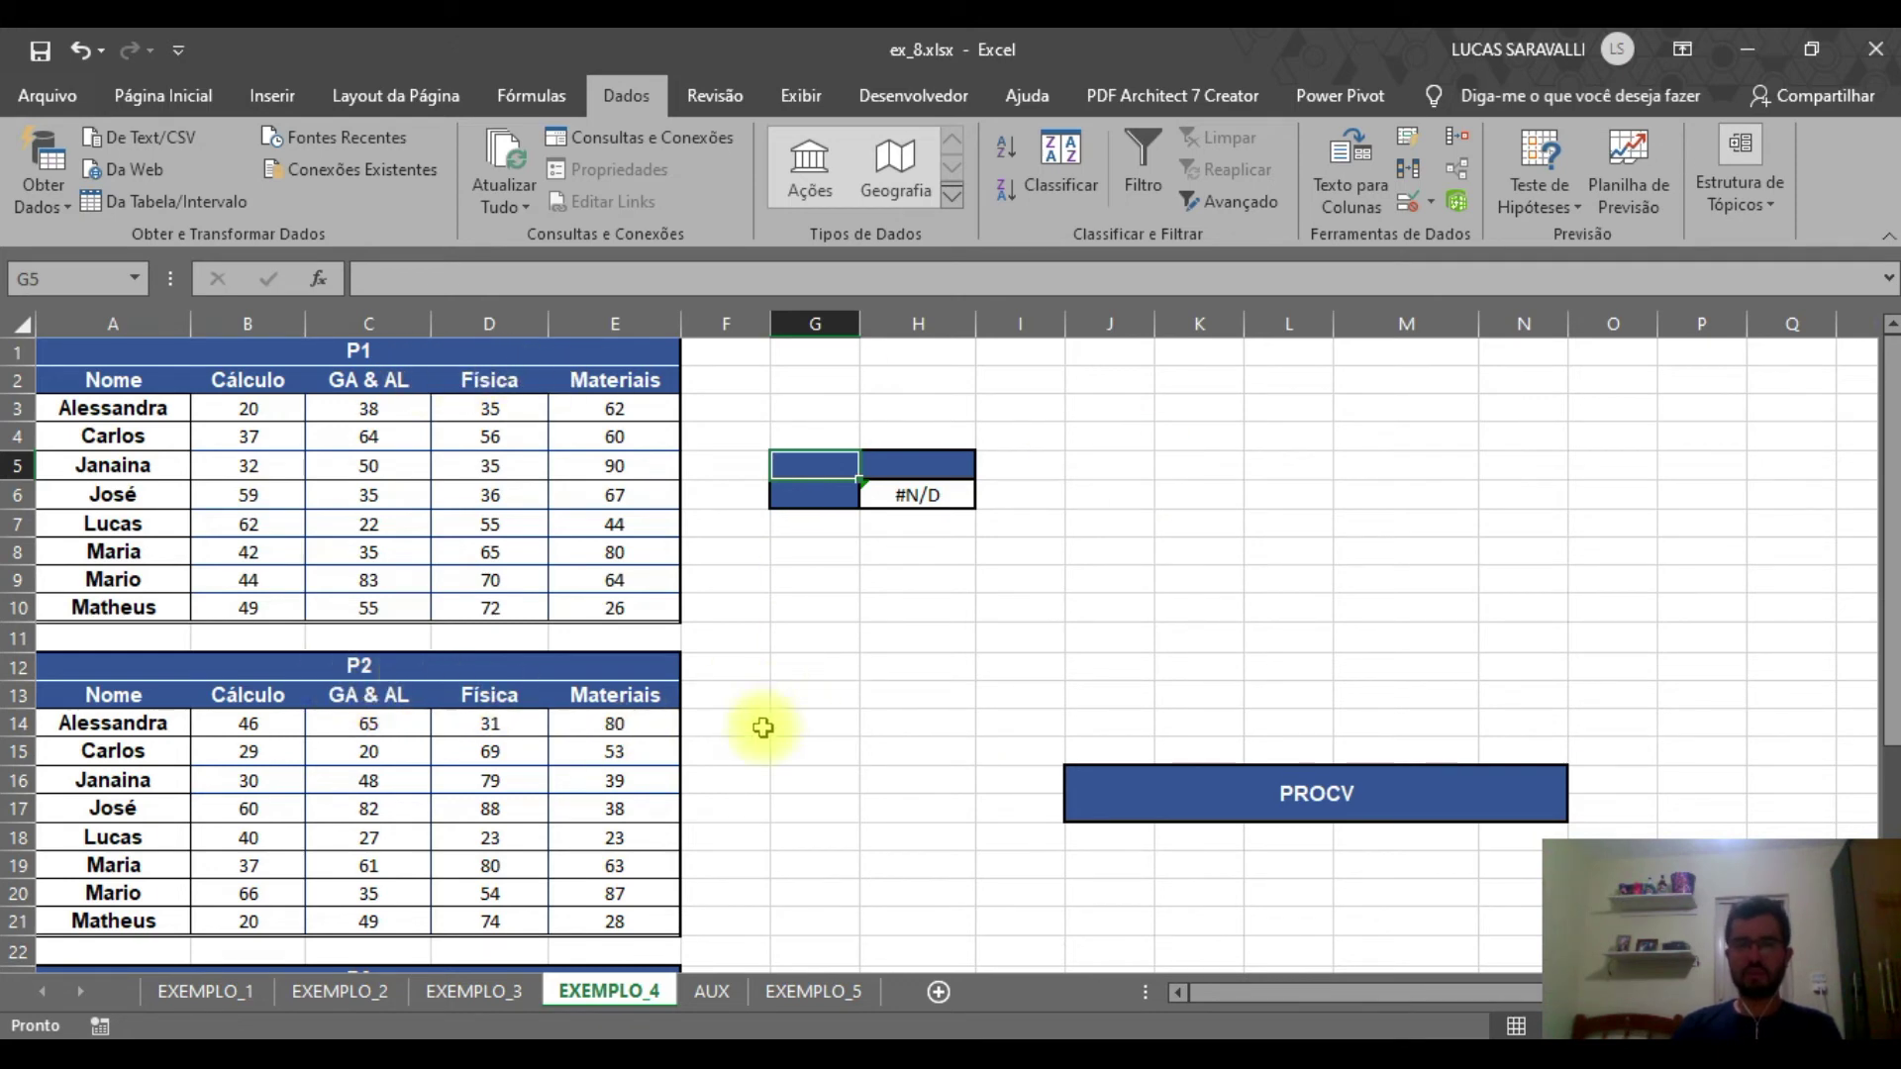
scroll(763, 732, "down", 3)
scroll(594, 717, "up", 3)
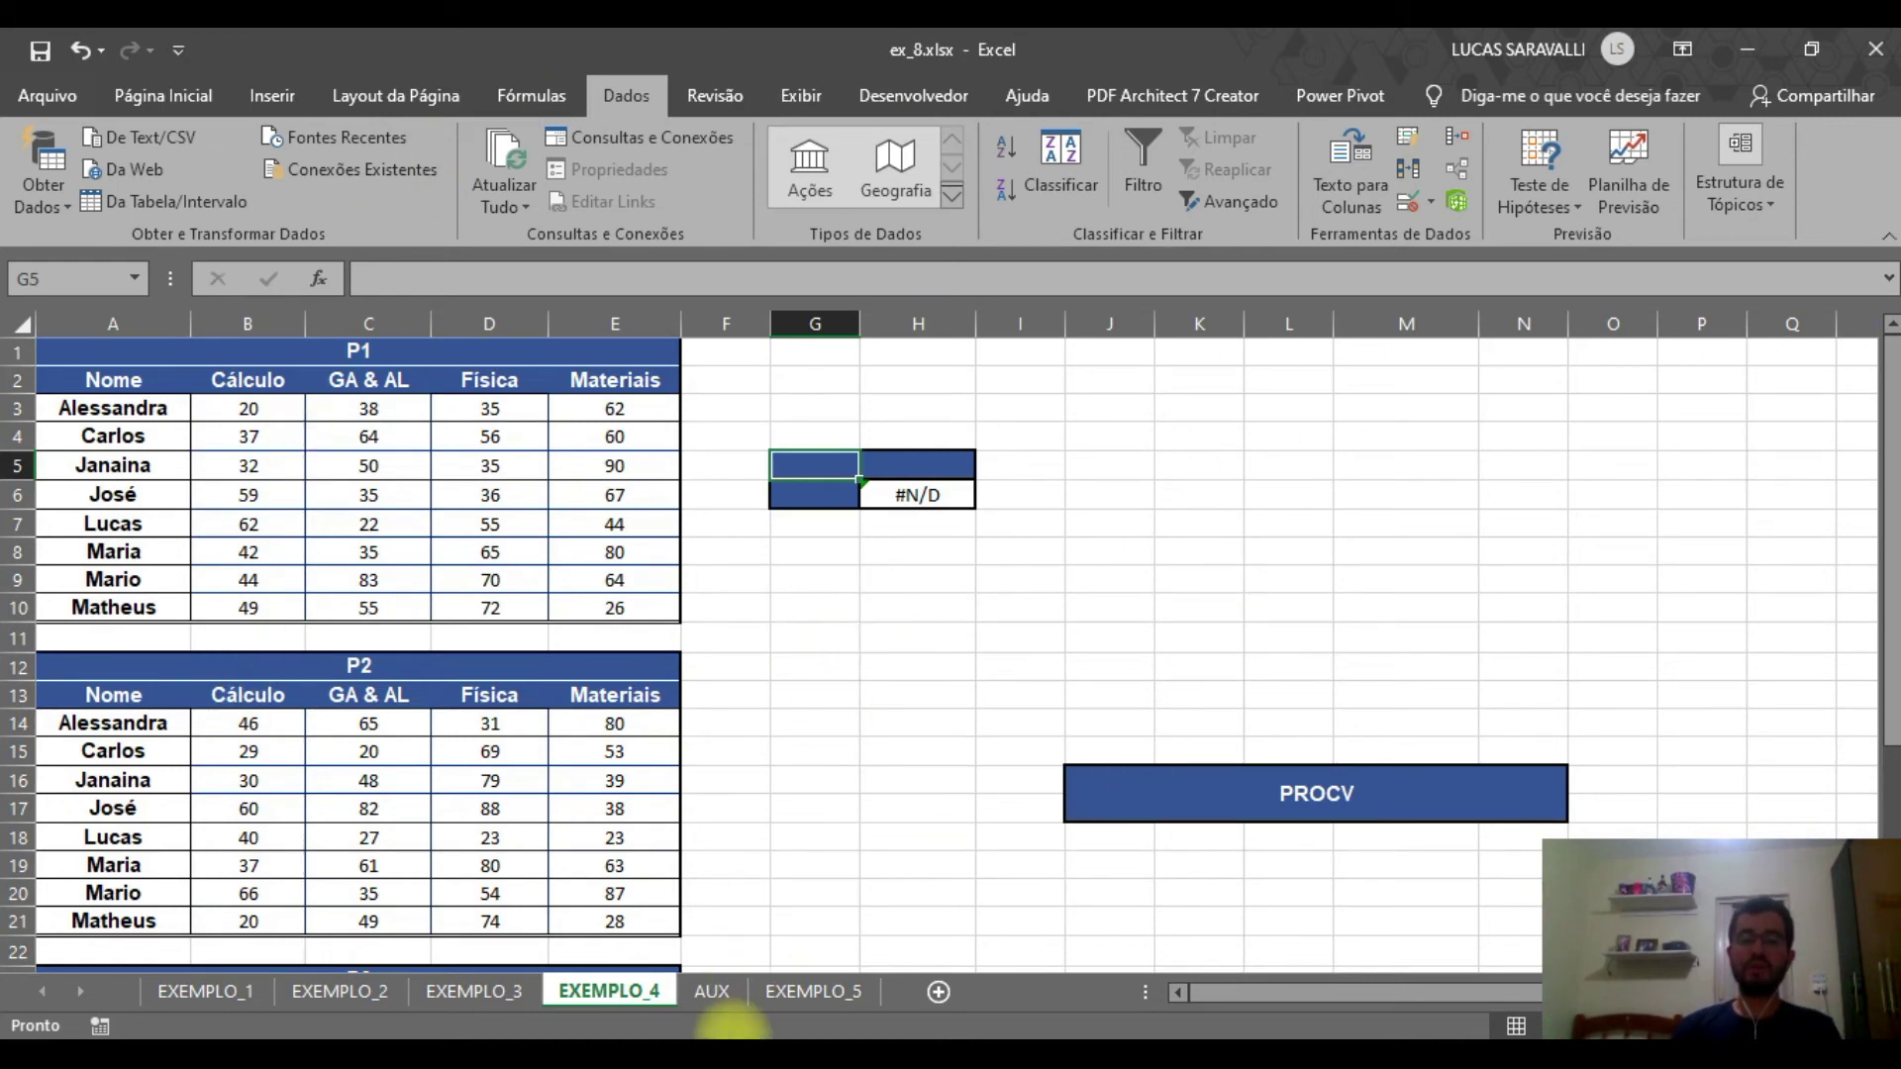
left_click(711, 991)
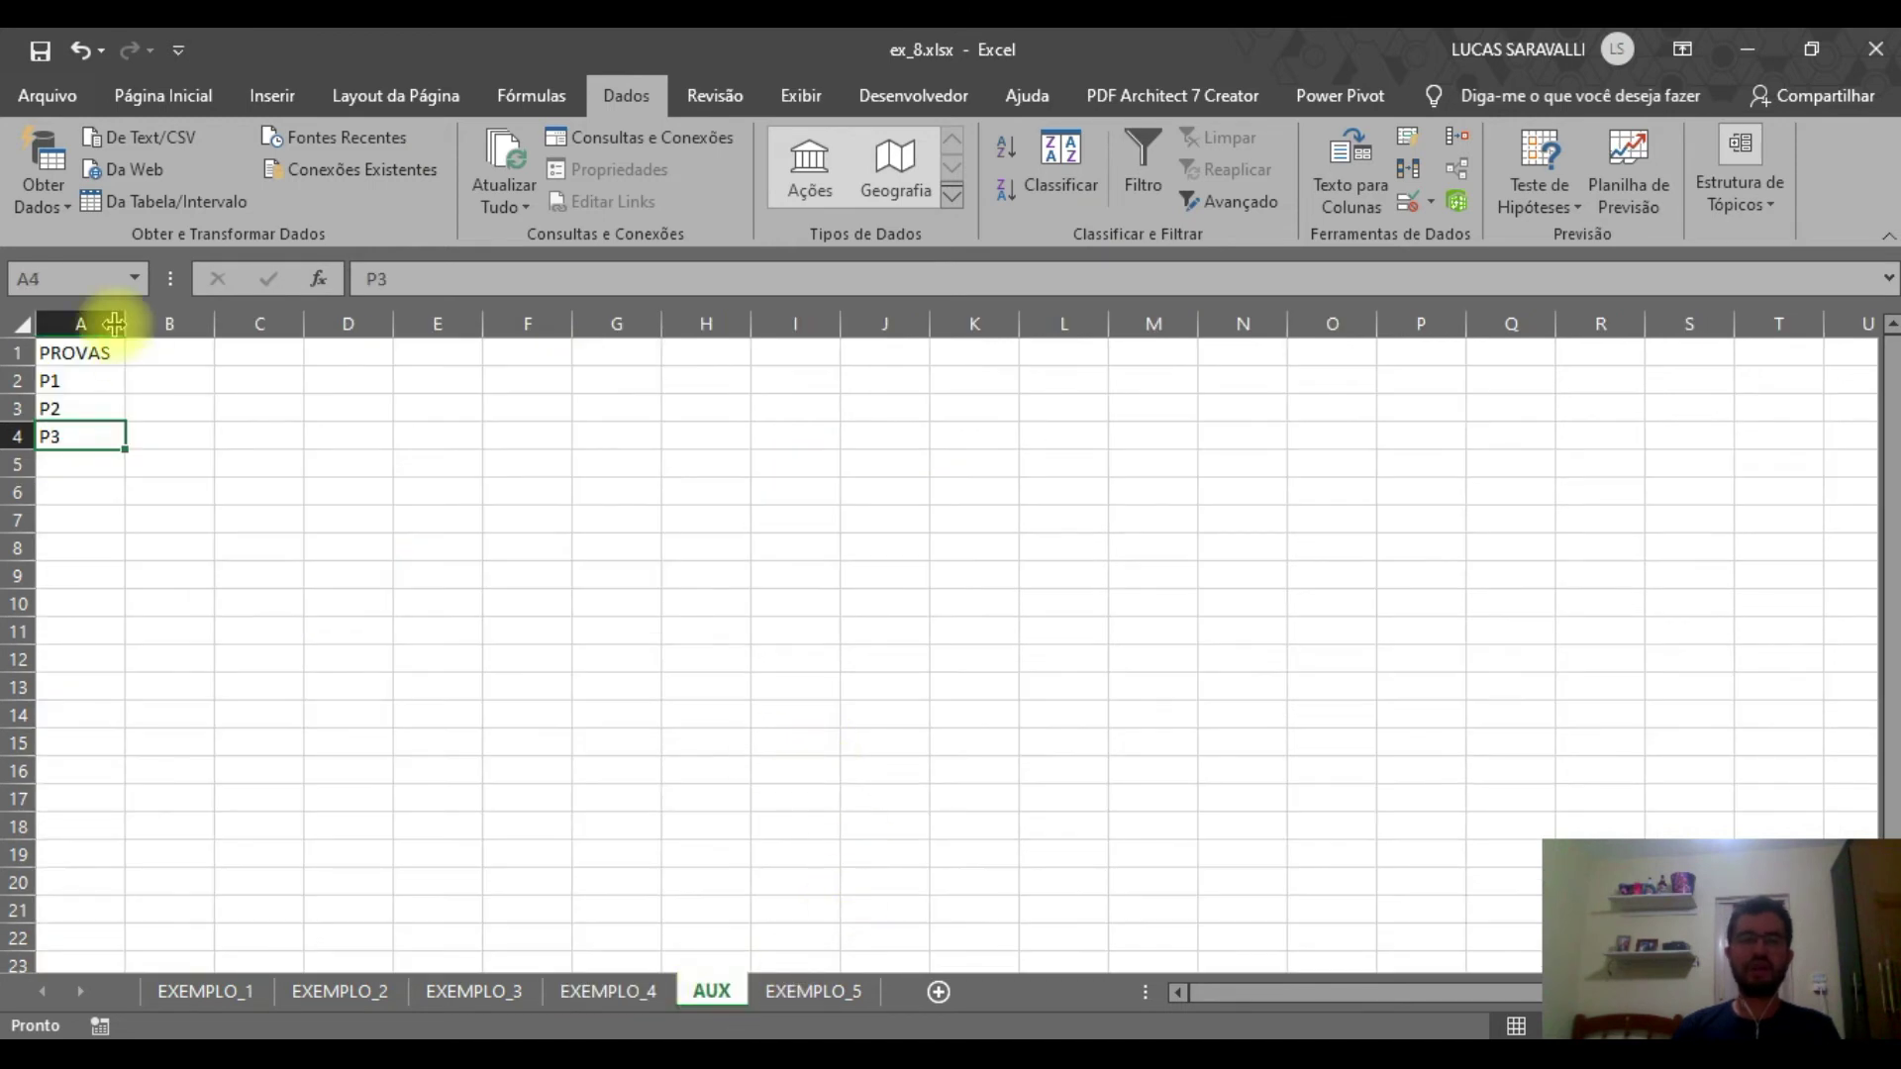
left_click(64, 380)
left_click(76, 410)
left_click(76, 431)
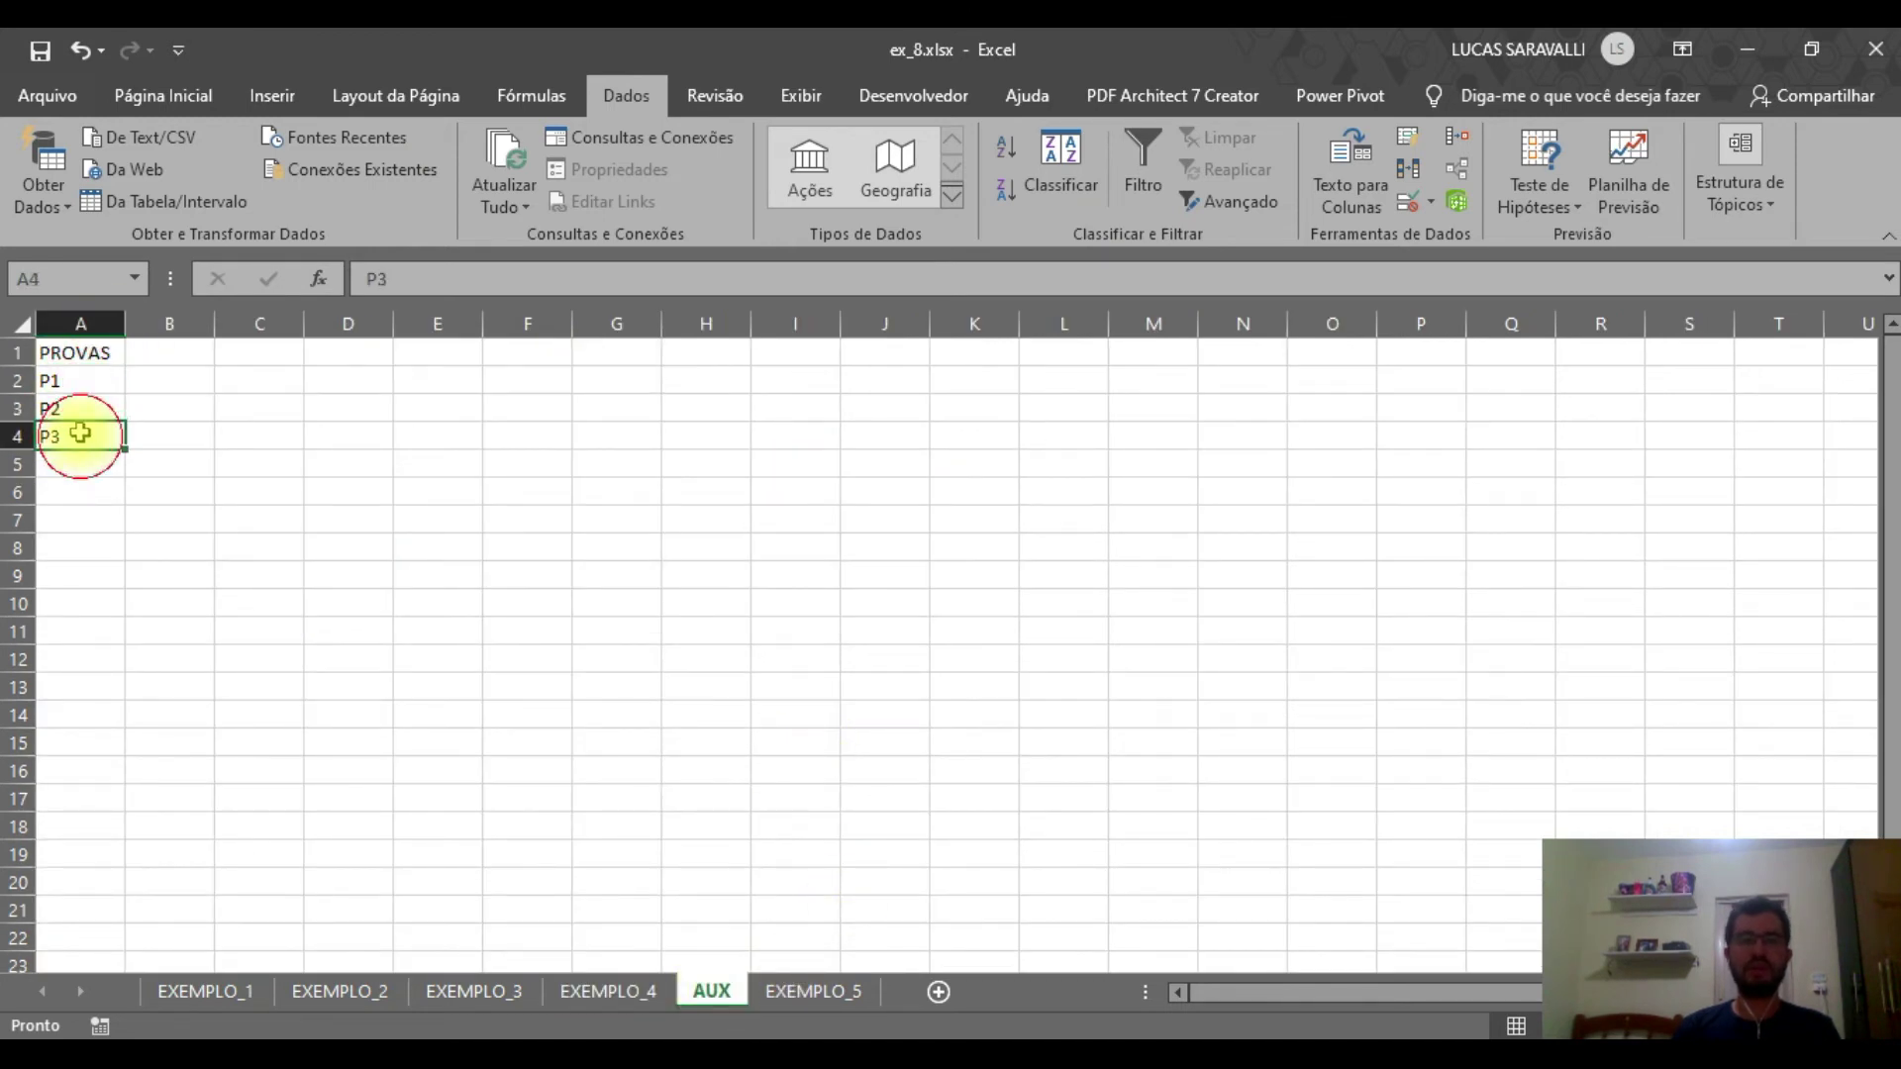
left_click_drag(85, 380, 93, 432)
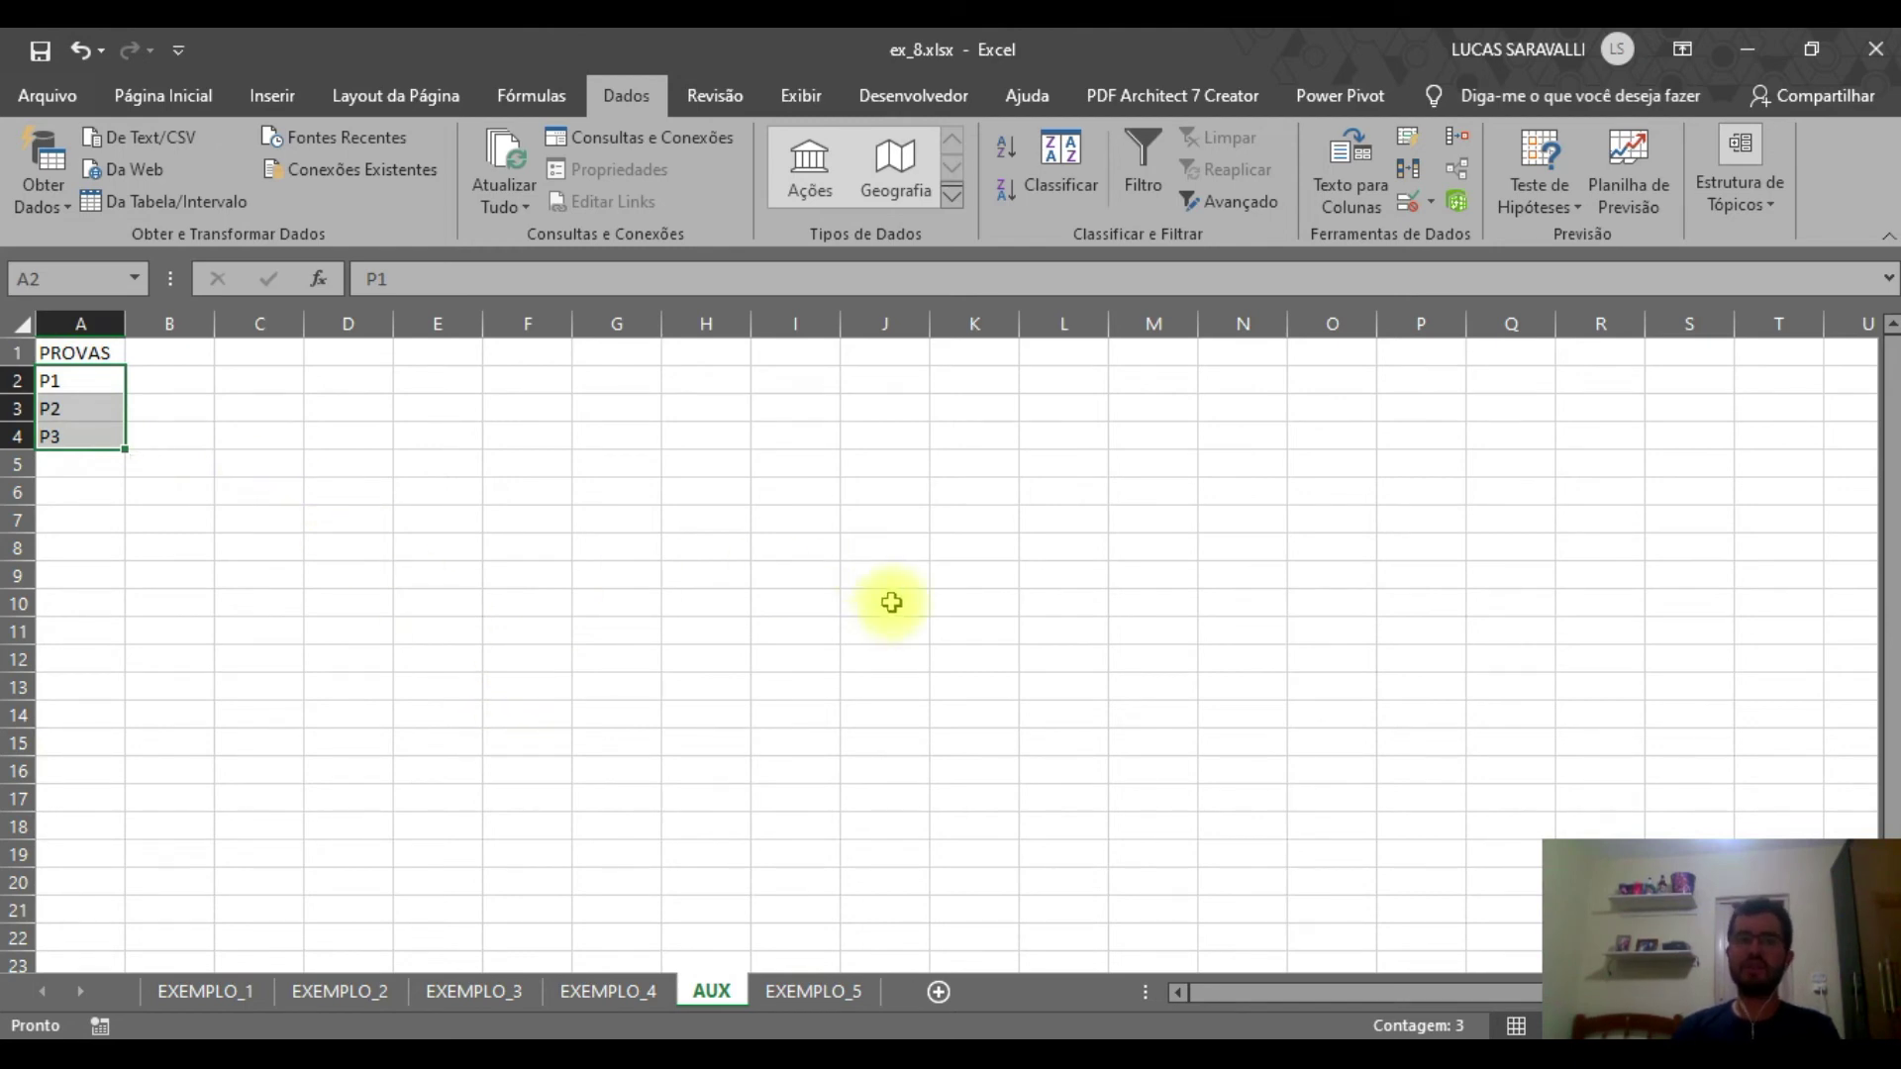
left_click(634, 989)
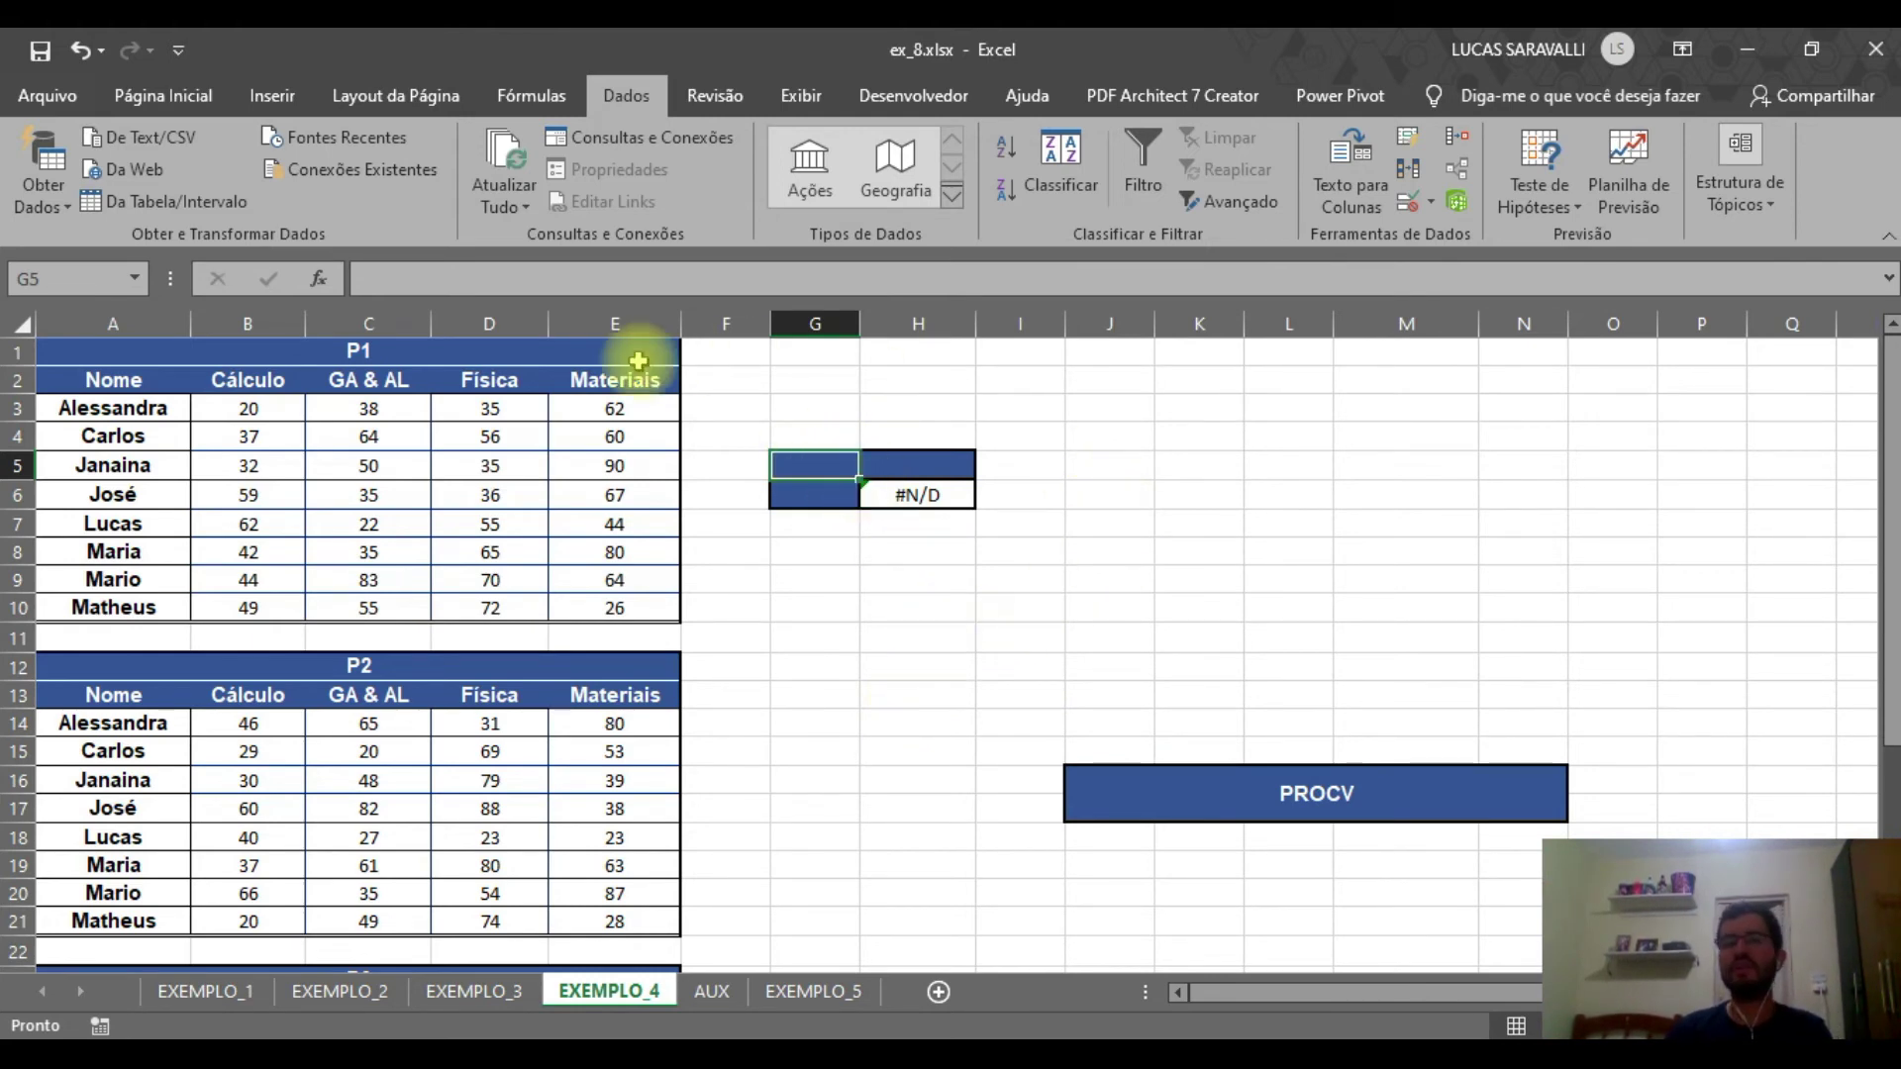
Add a list validation to cell G5 with AUX!$A$2:$A$4 as source, and check its options
left_click(631, 80)
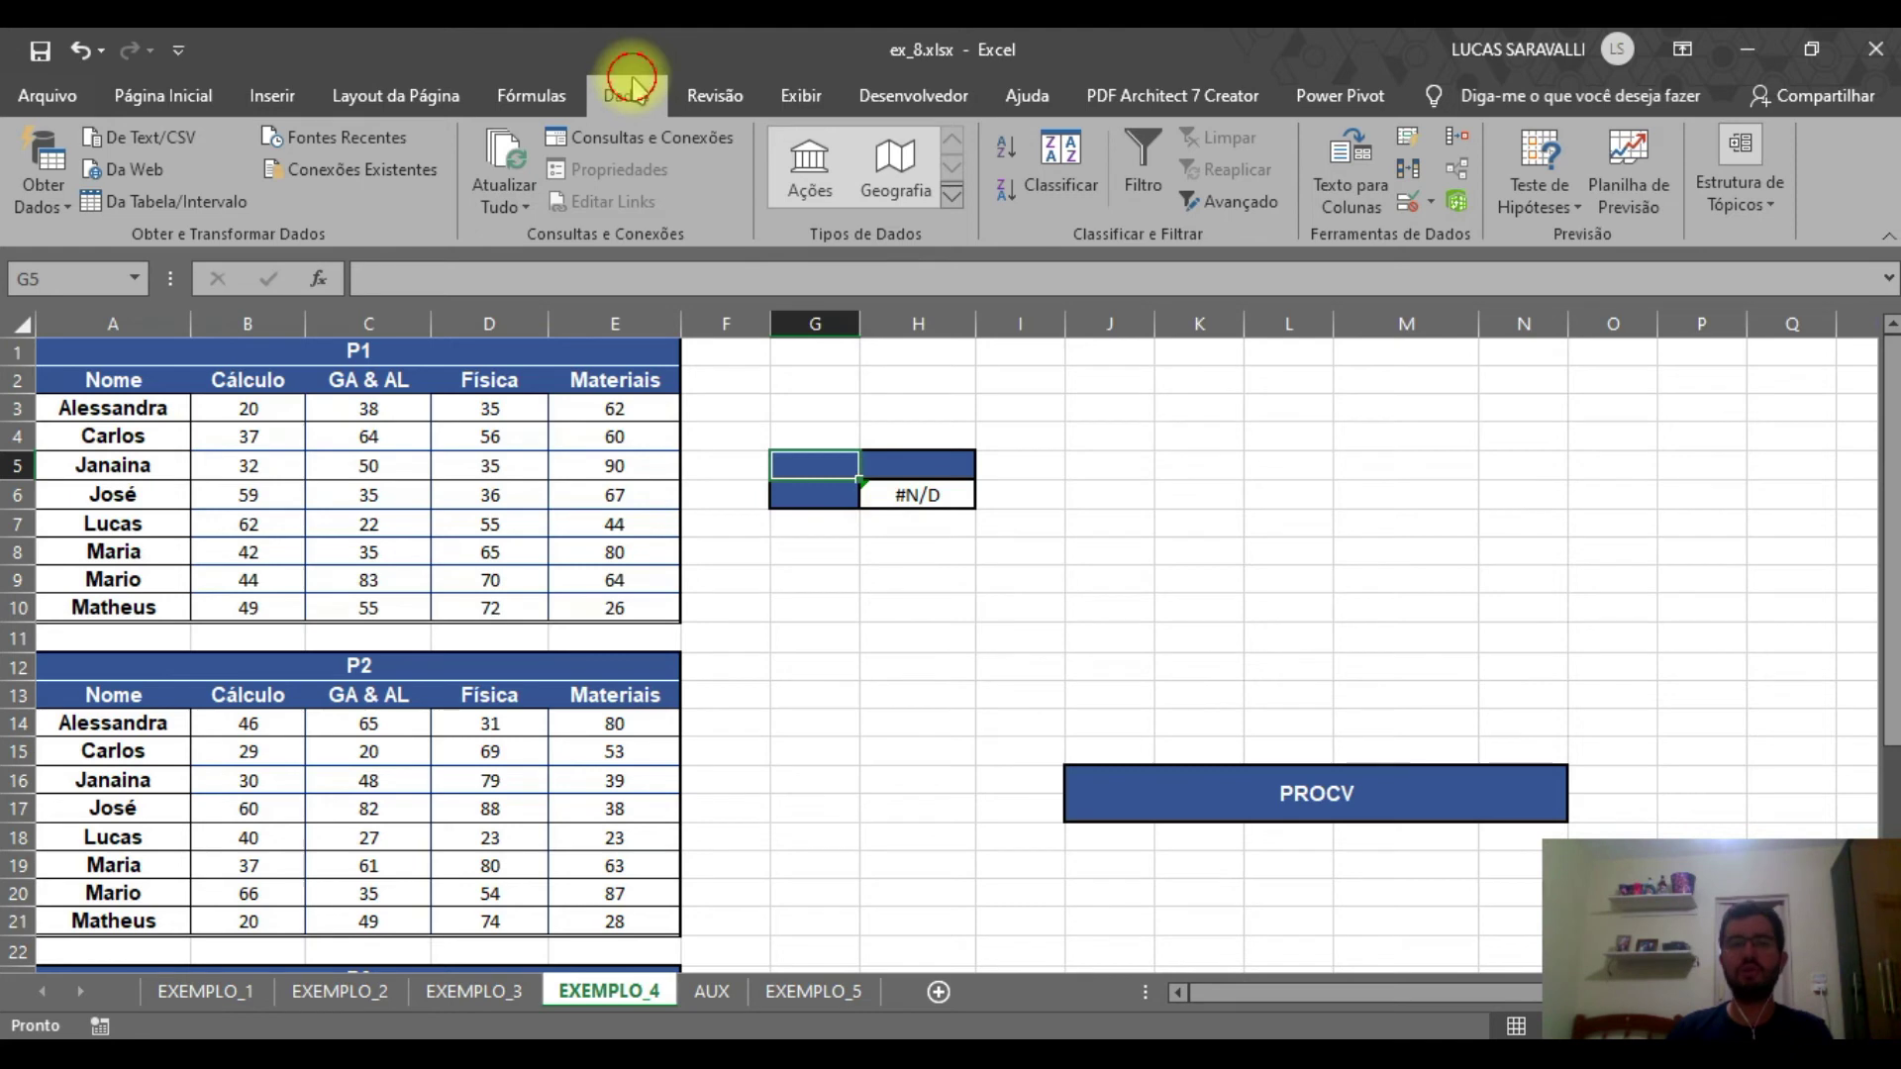
left_click(1427, 205)
left_click(1446, 237)
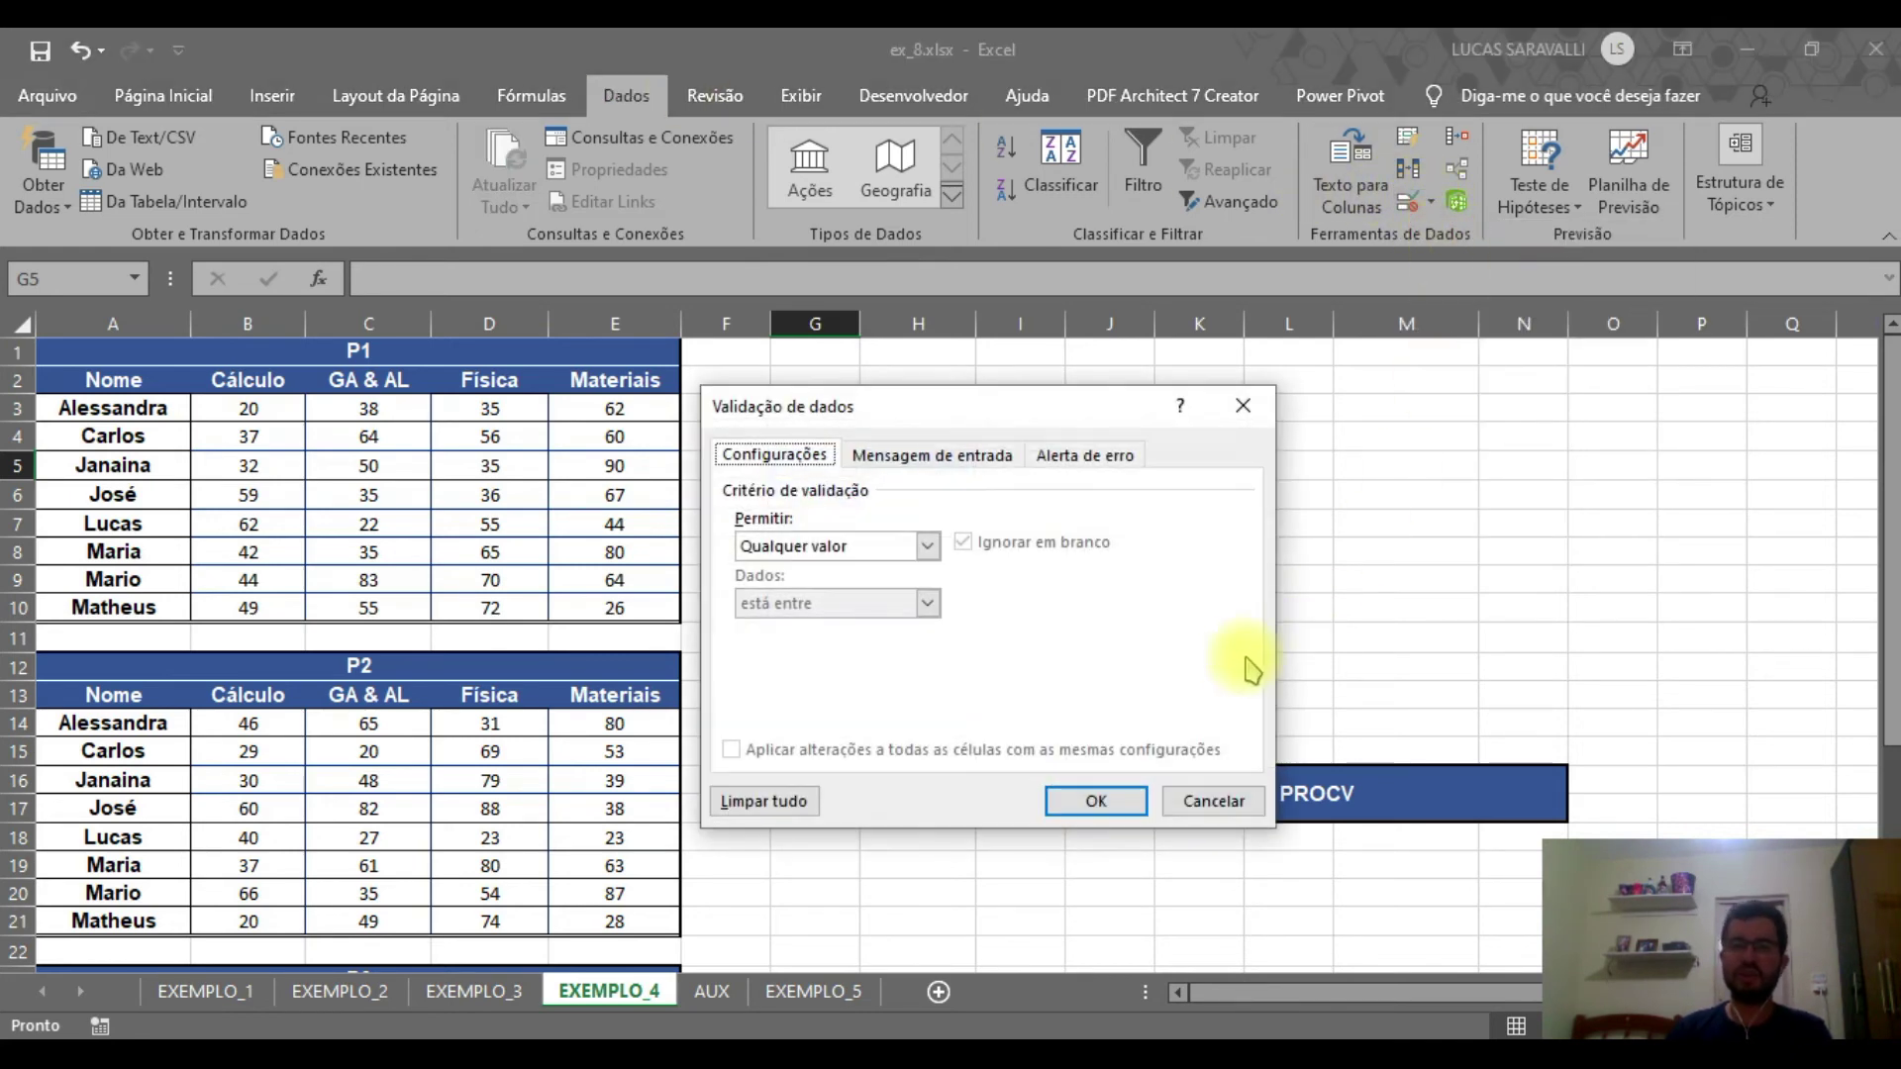
left_click(933, 552)
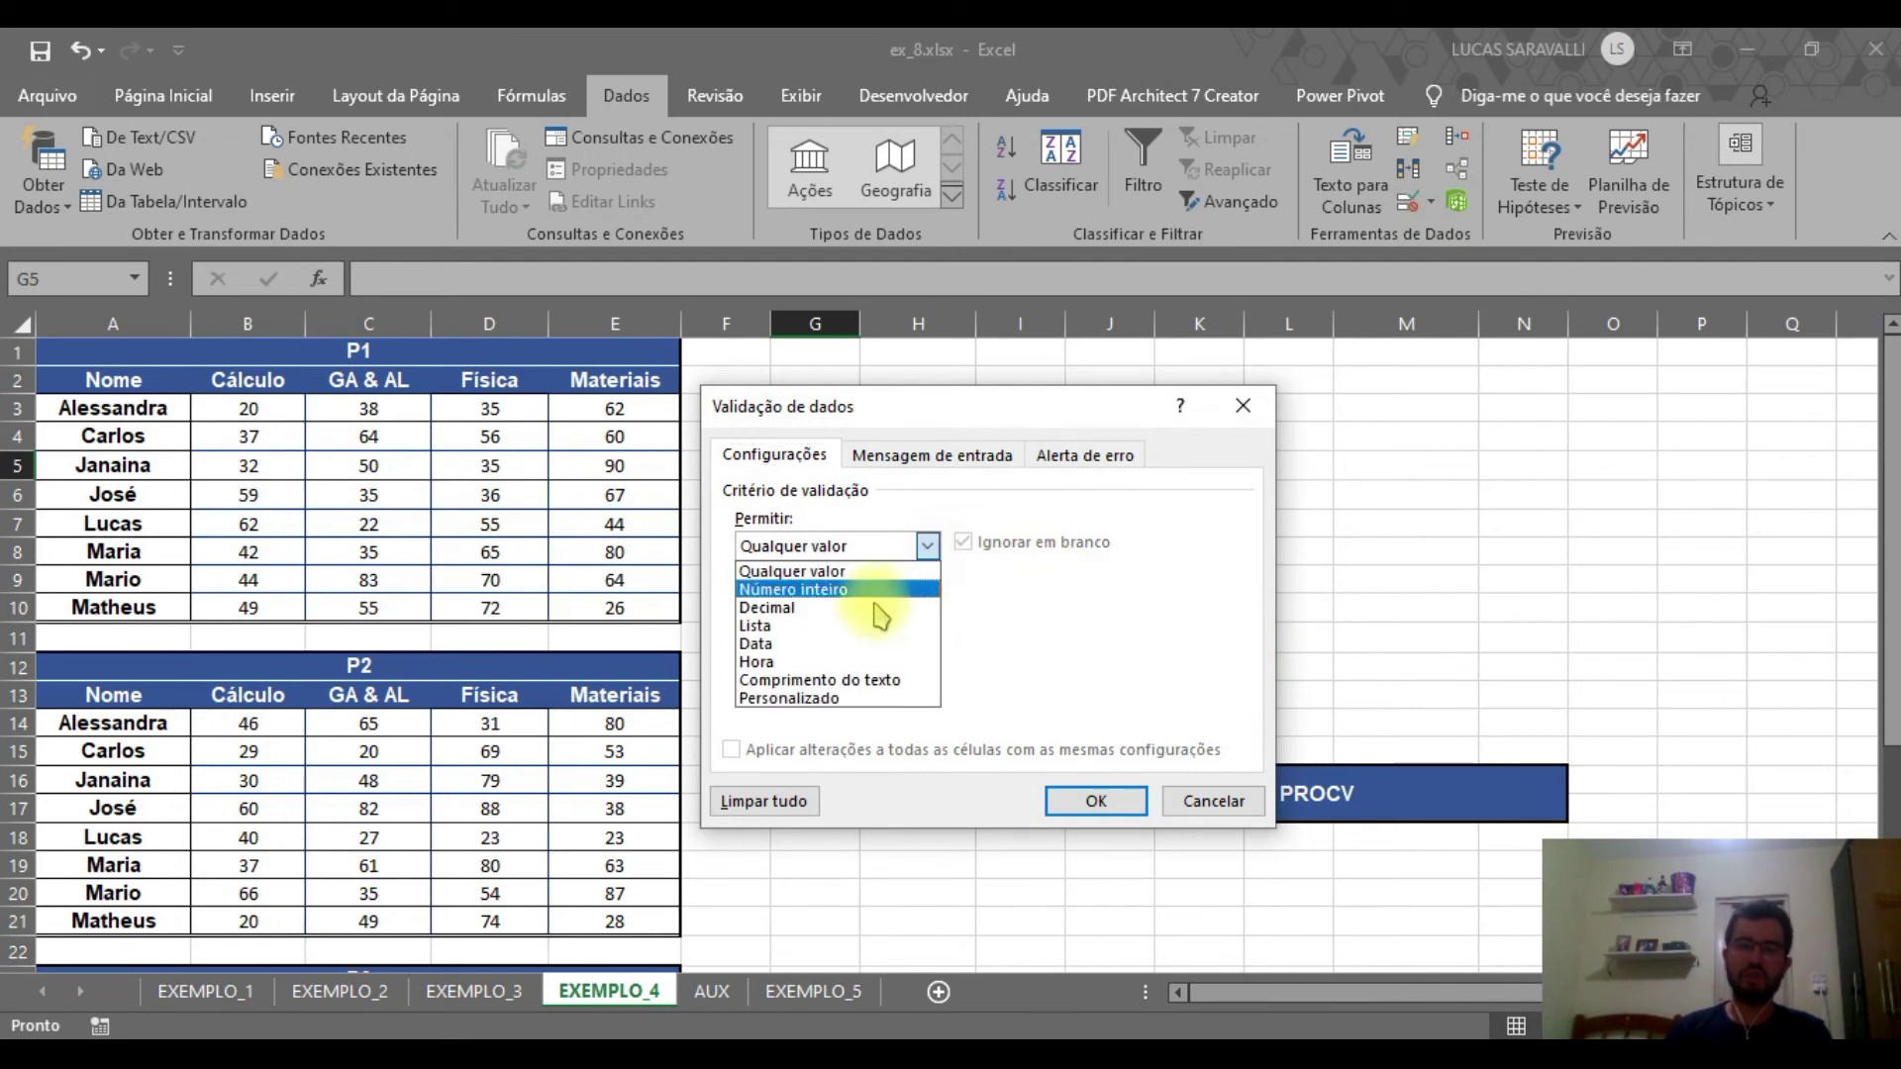
left_click(837, 620)
left_click(1148, 660)
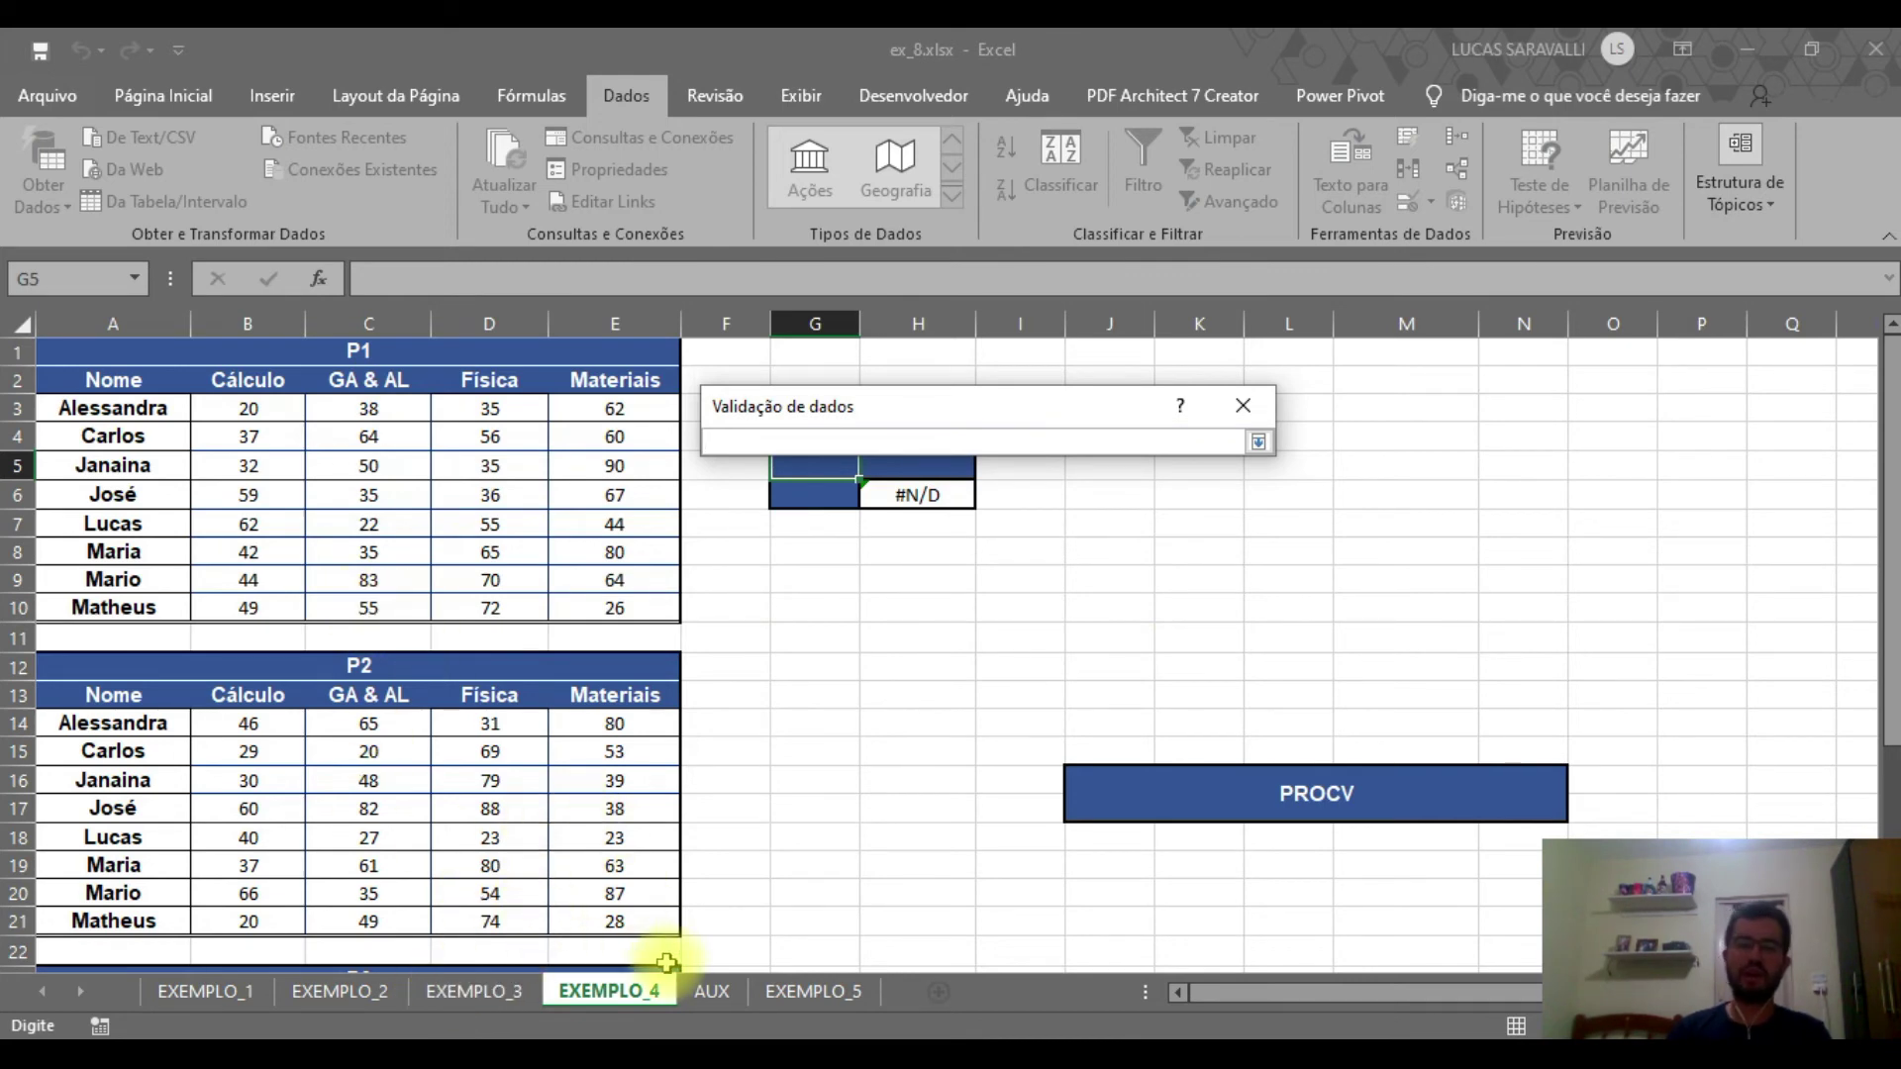
left_click(707, 992)
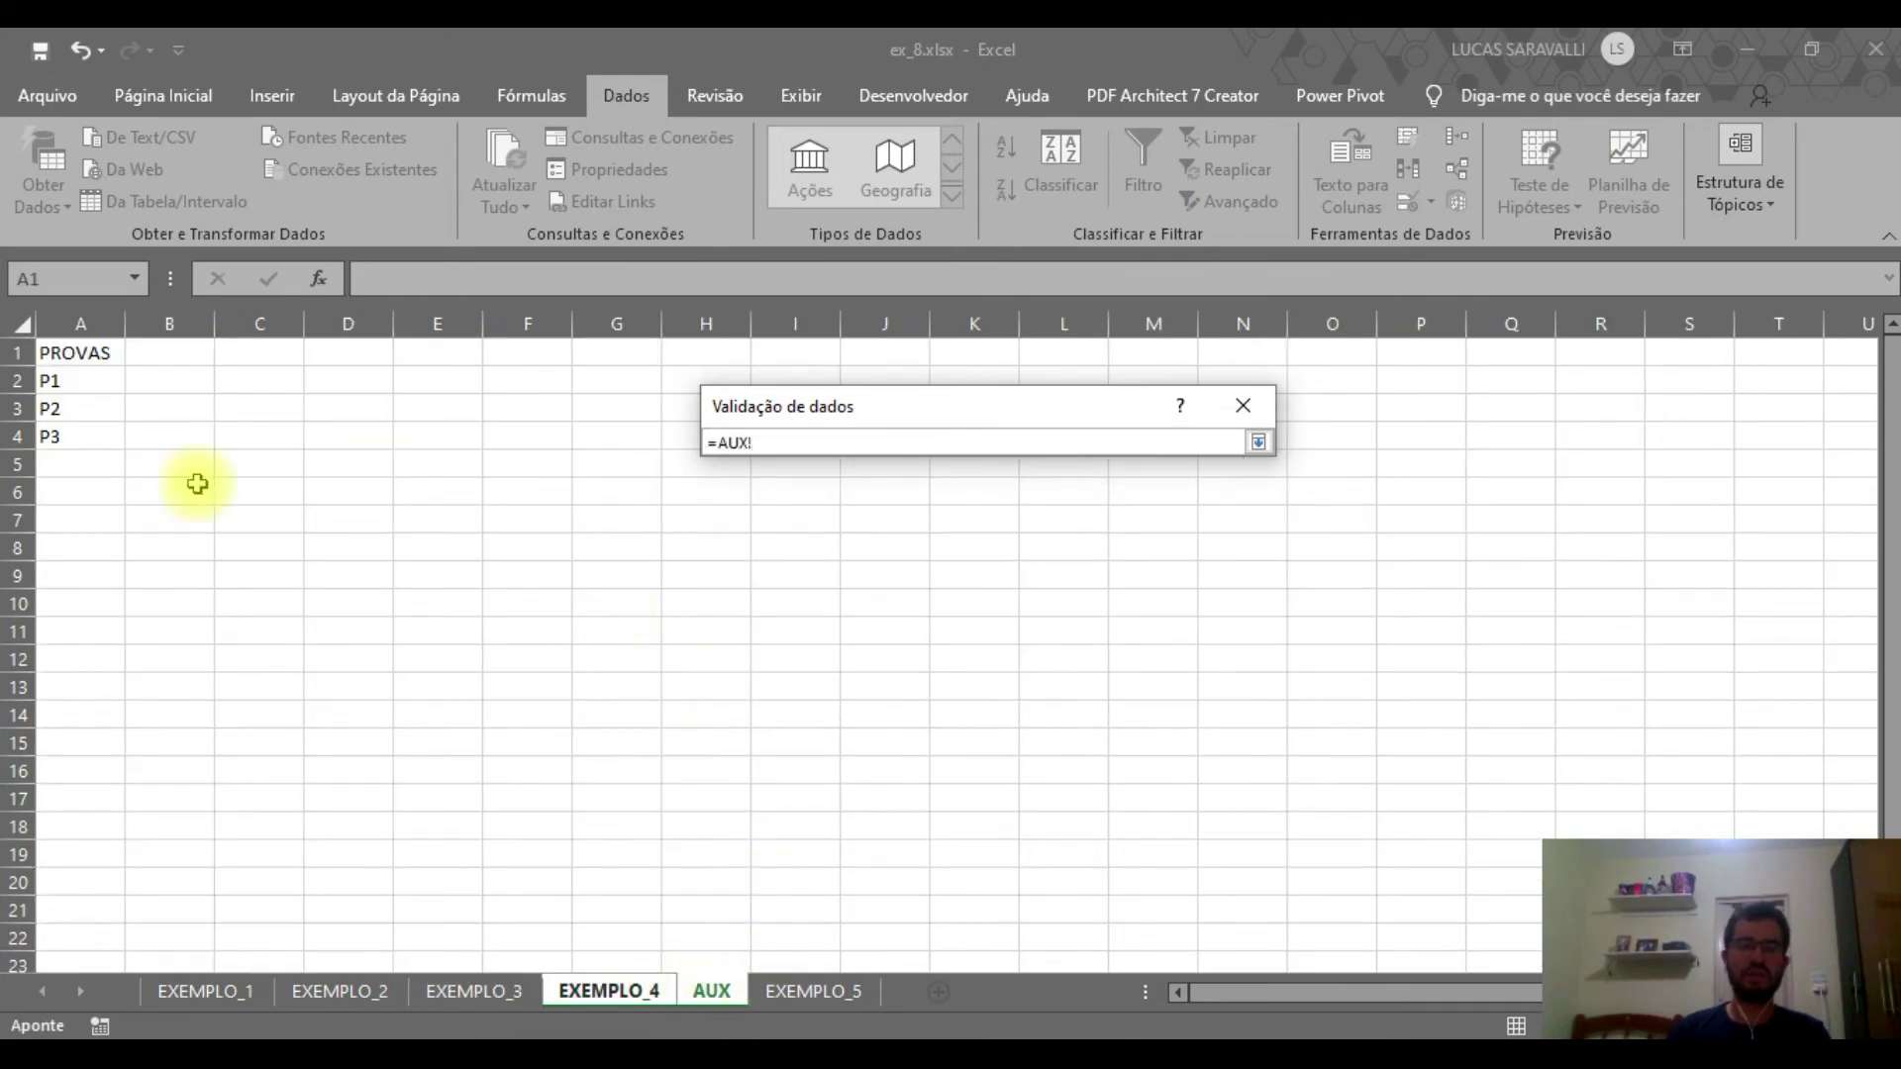
left_click_drag(75, 383, 76, 436)
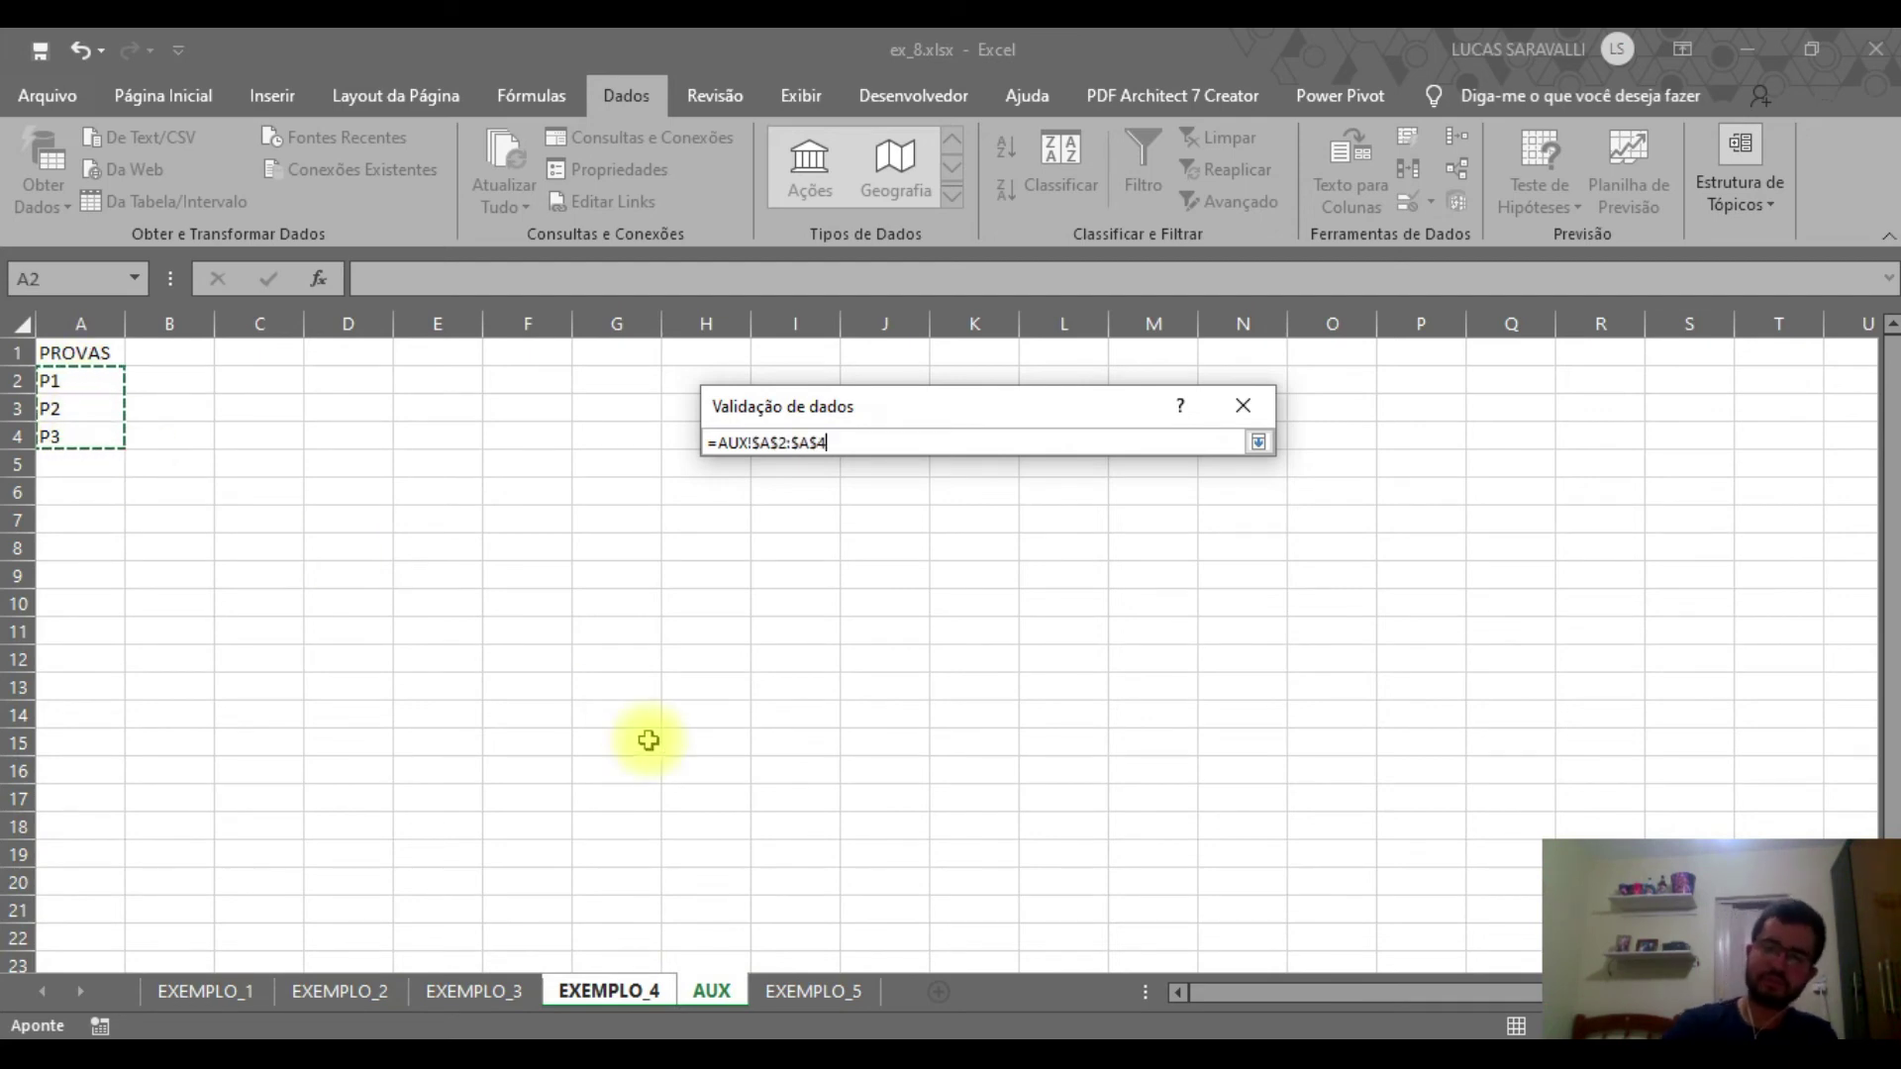
key("Return")
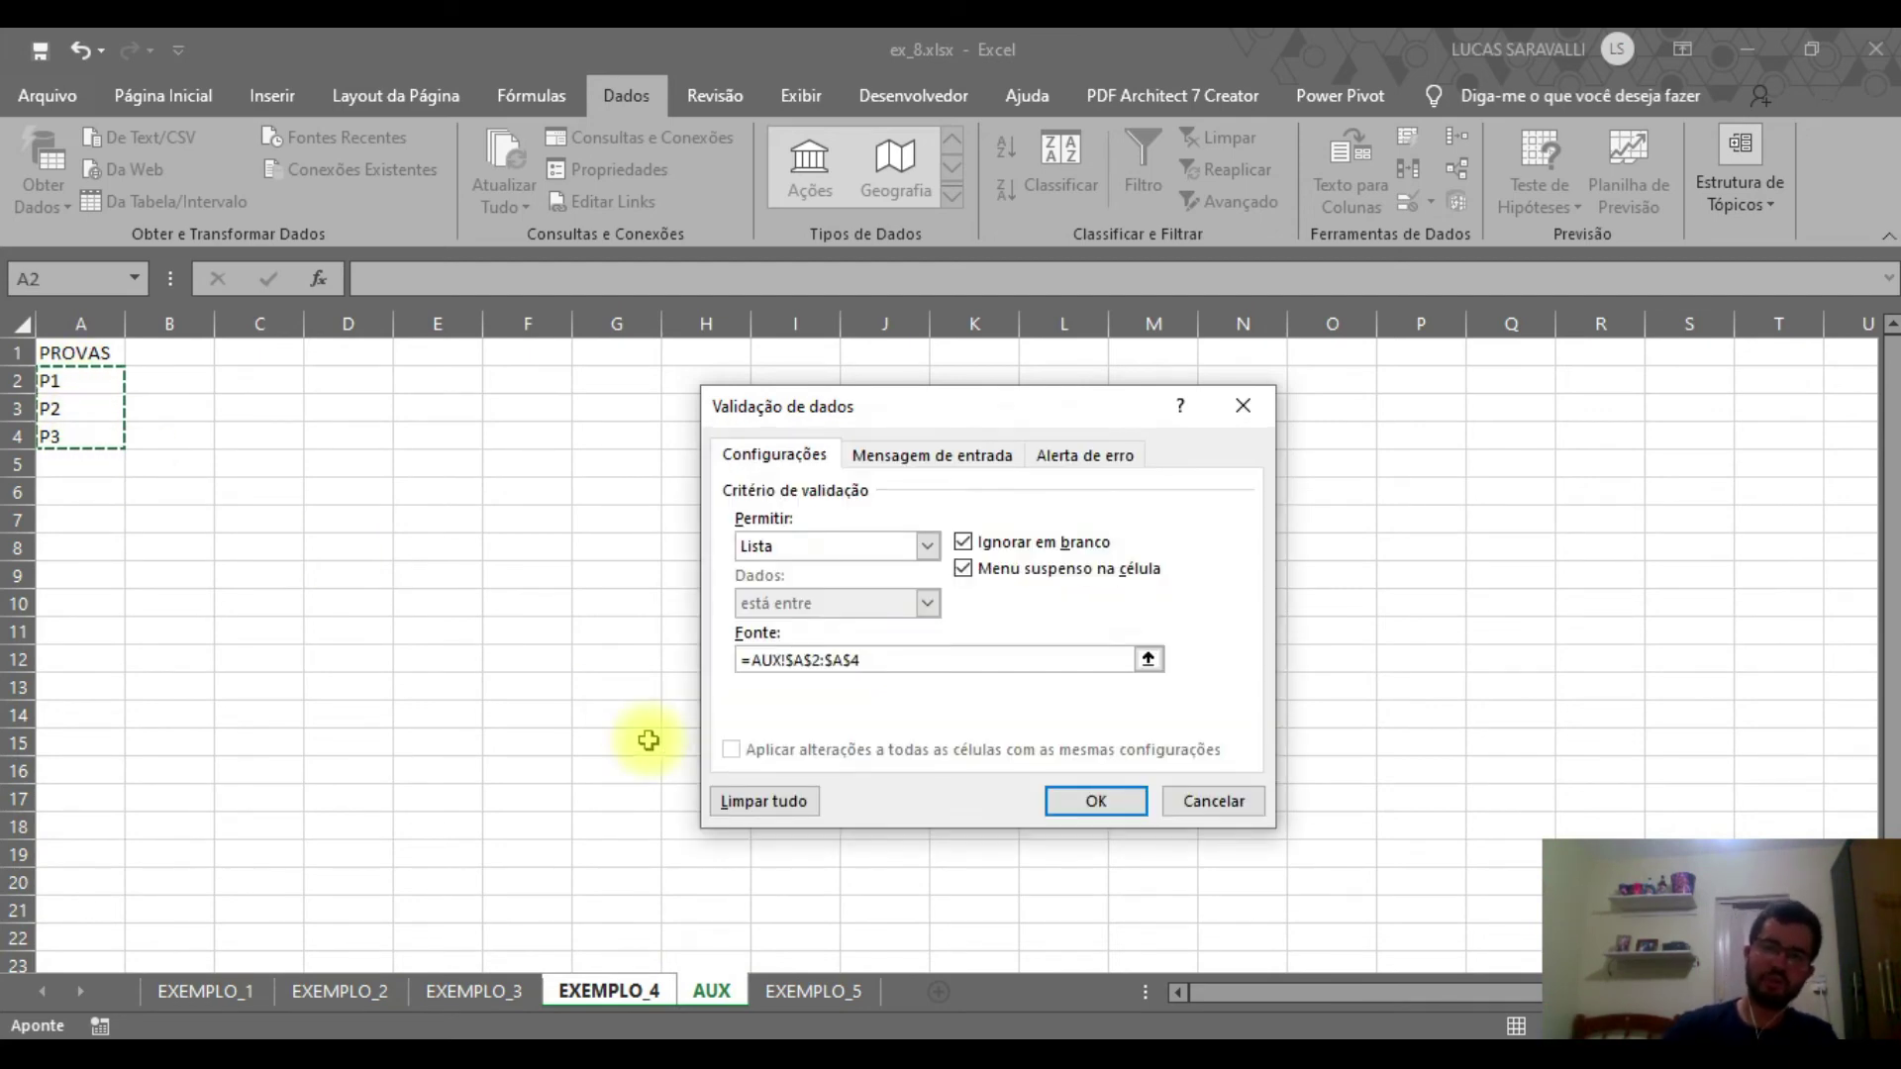
left_click(1099, 801)
left_click(872, 466)
key("Escape")
Add a list validation to cell H5 with the subject headers $B$2:$E$2 as source, and check its options
left_click(939, 473)
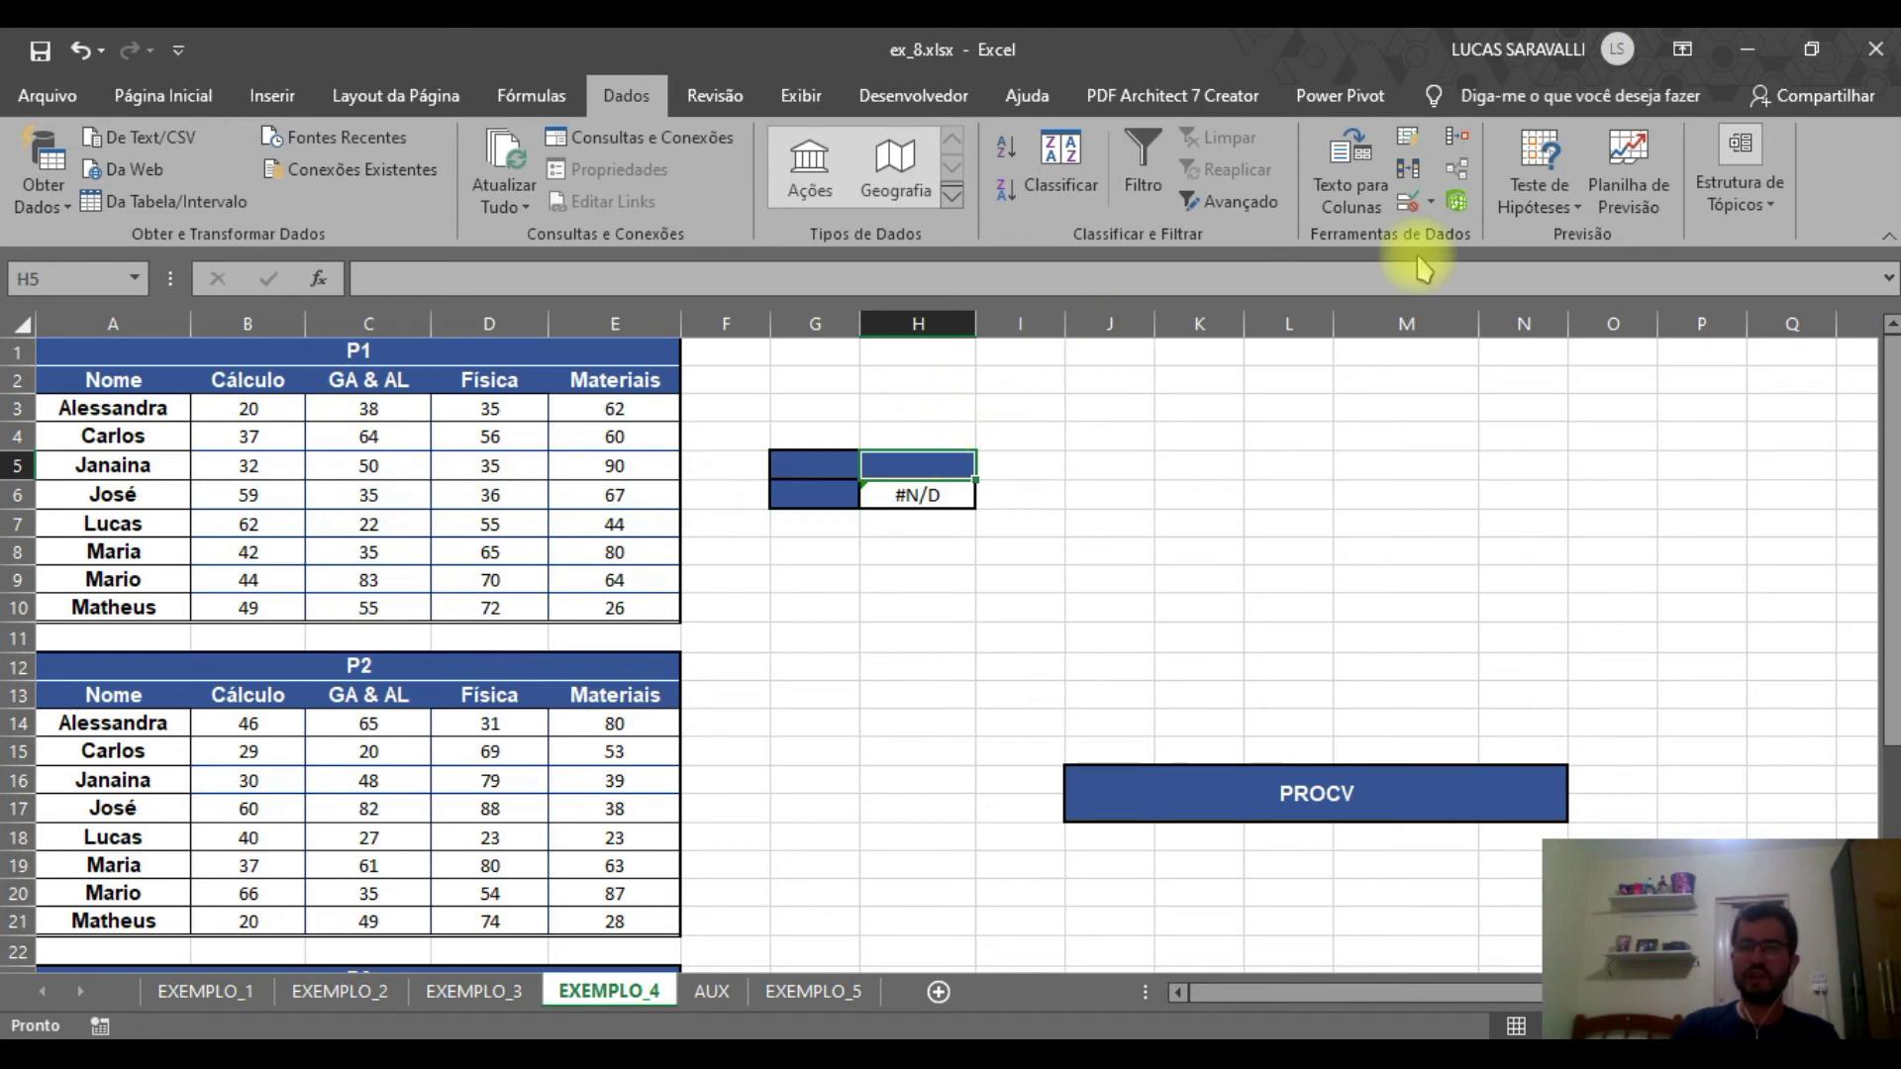
left_click(1430, 203)
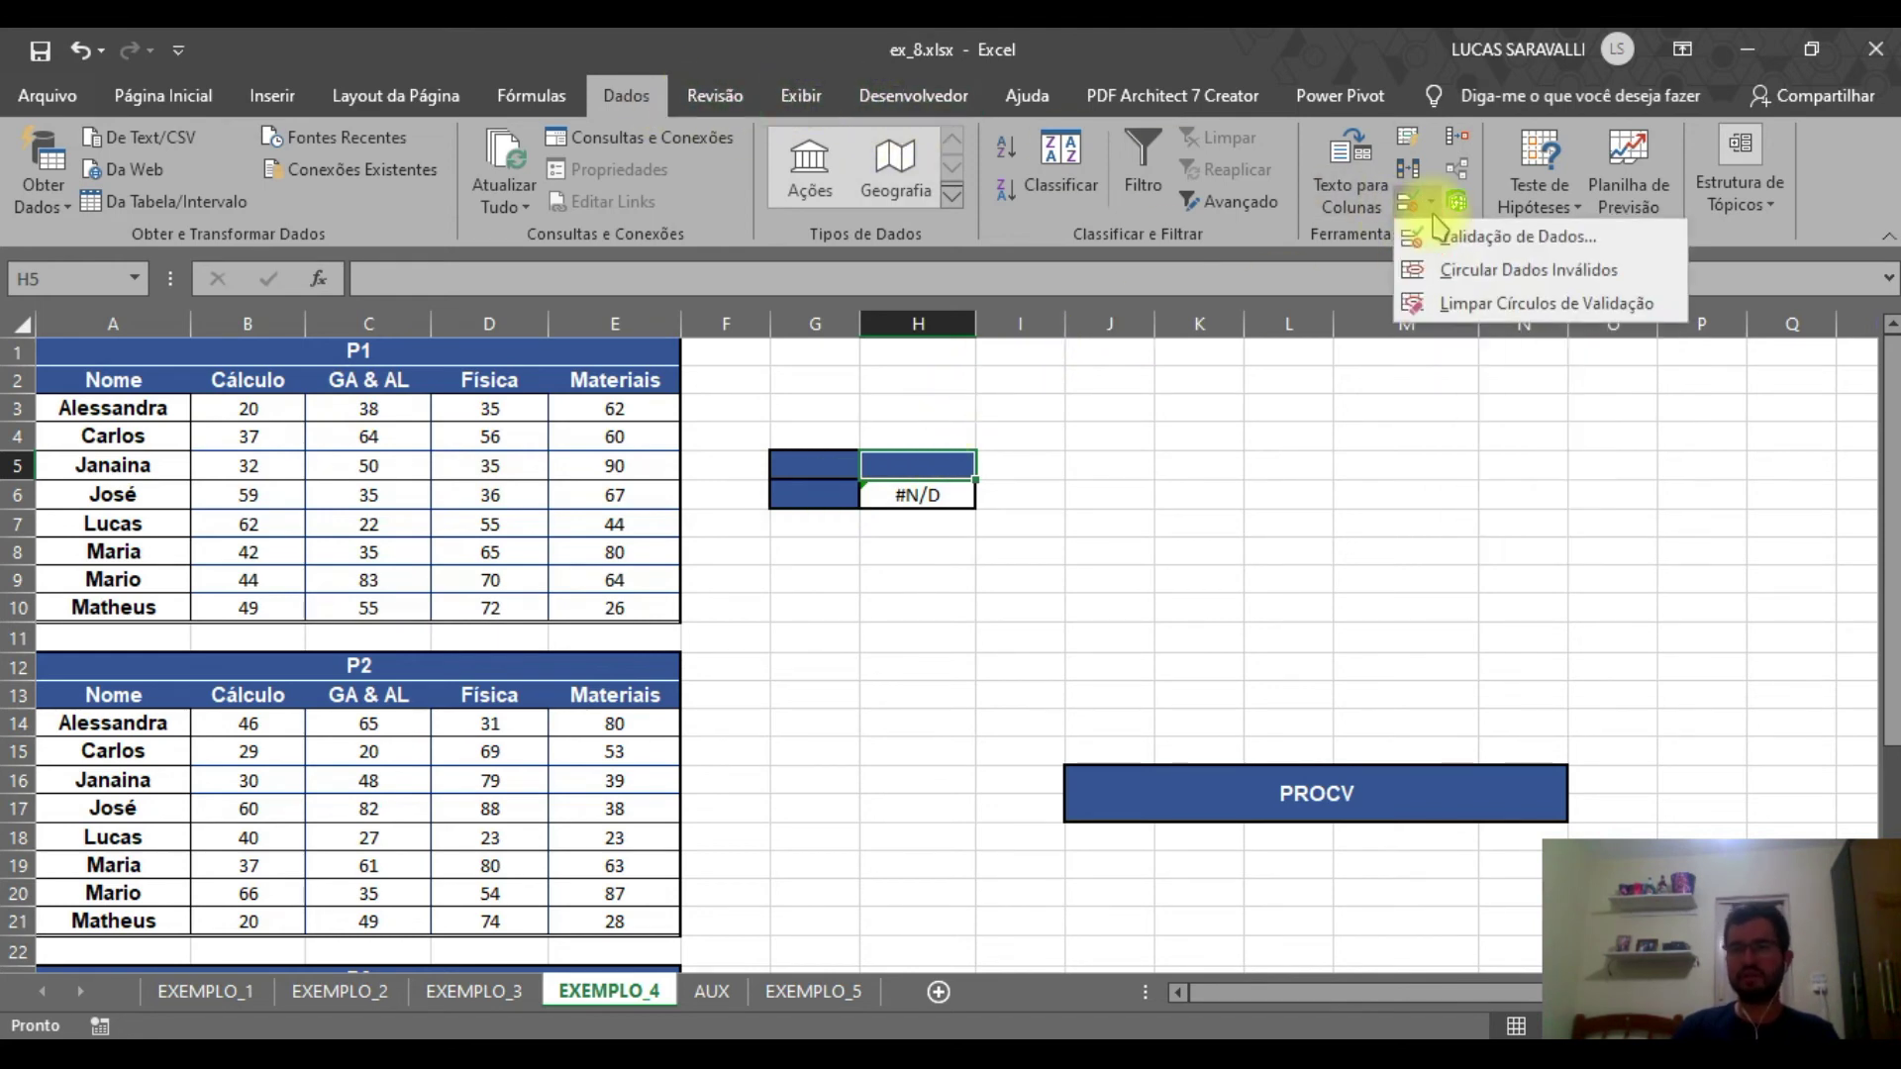
left_click(1461, 241)
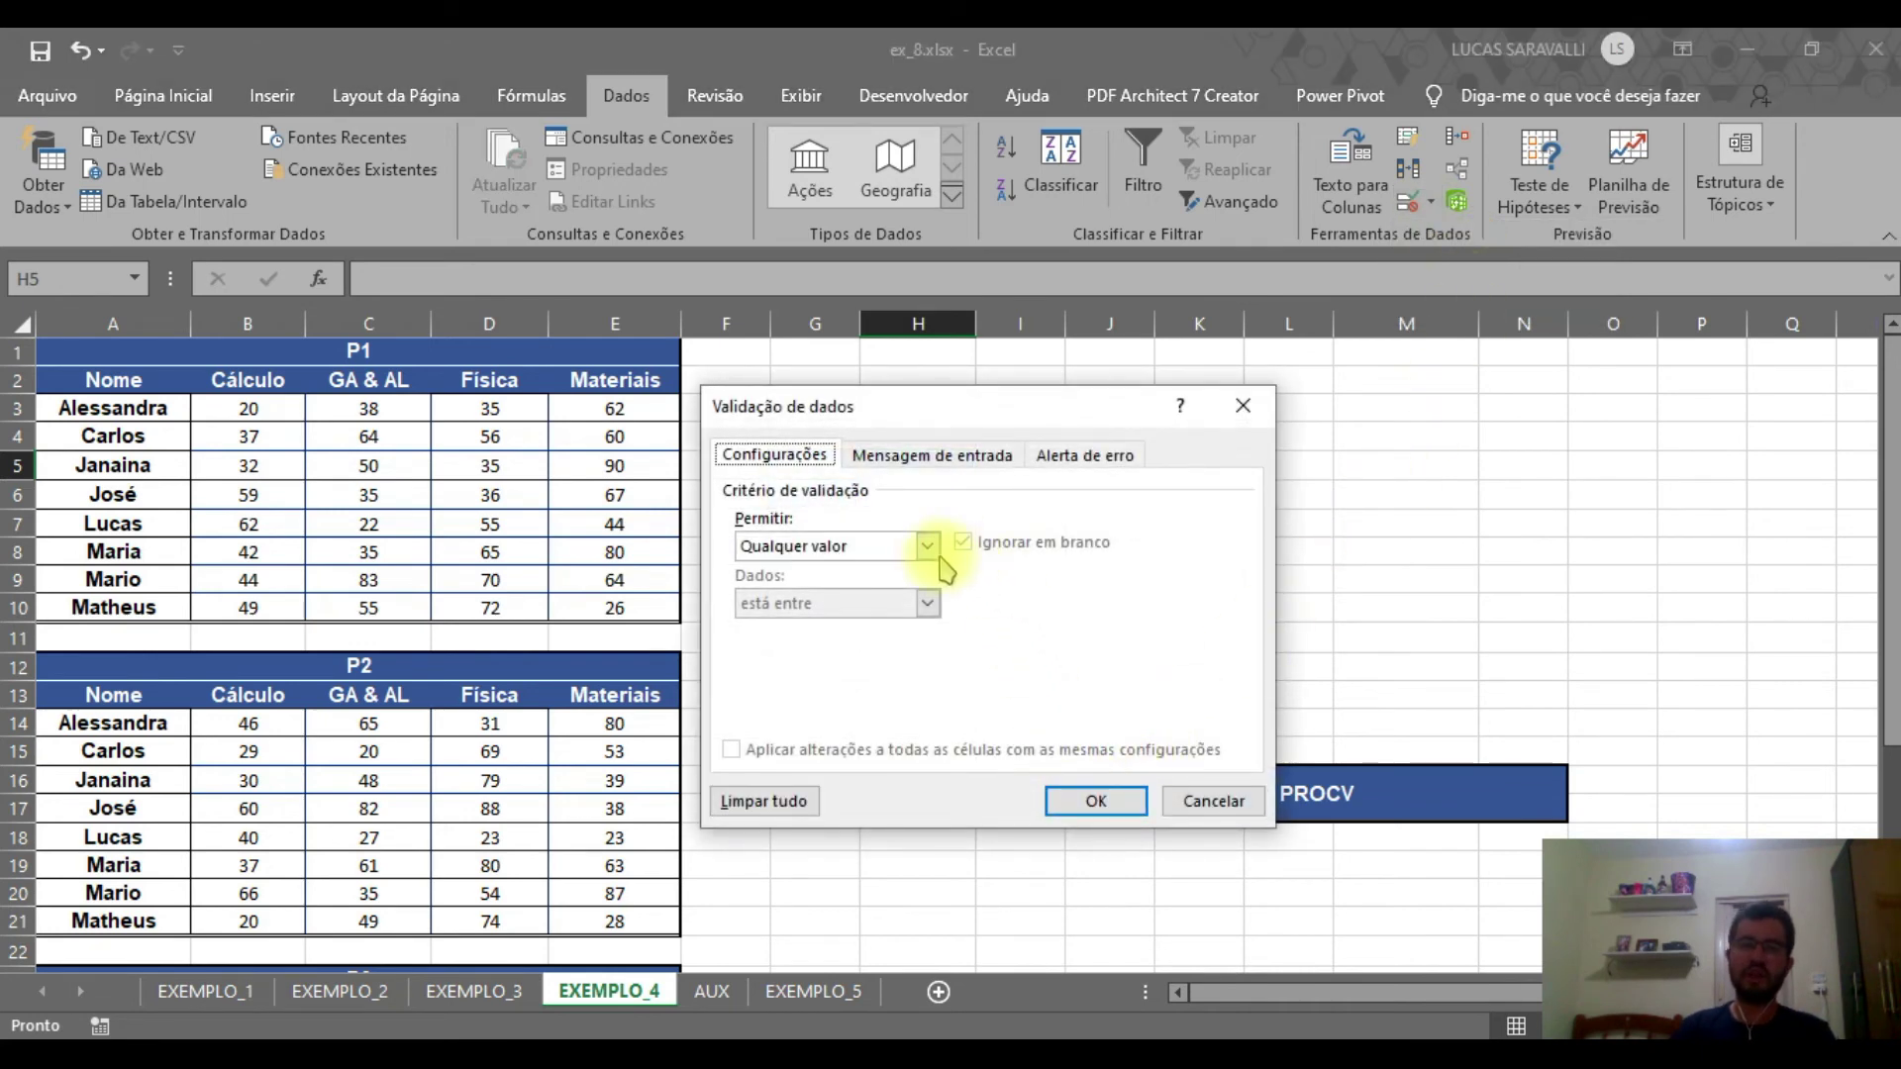
left_click(926, 546)
left_click(762, 626)
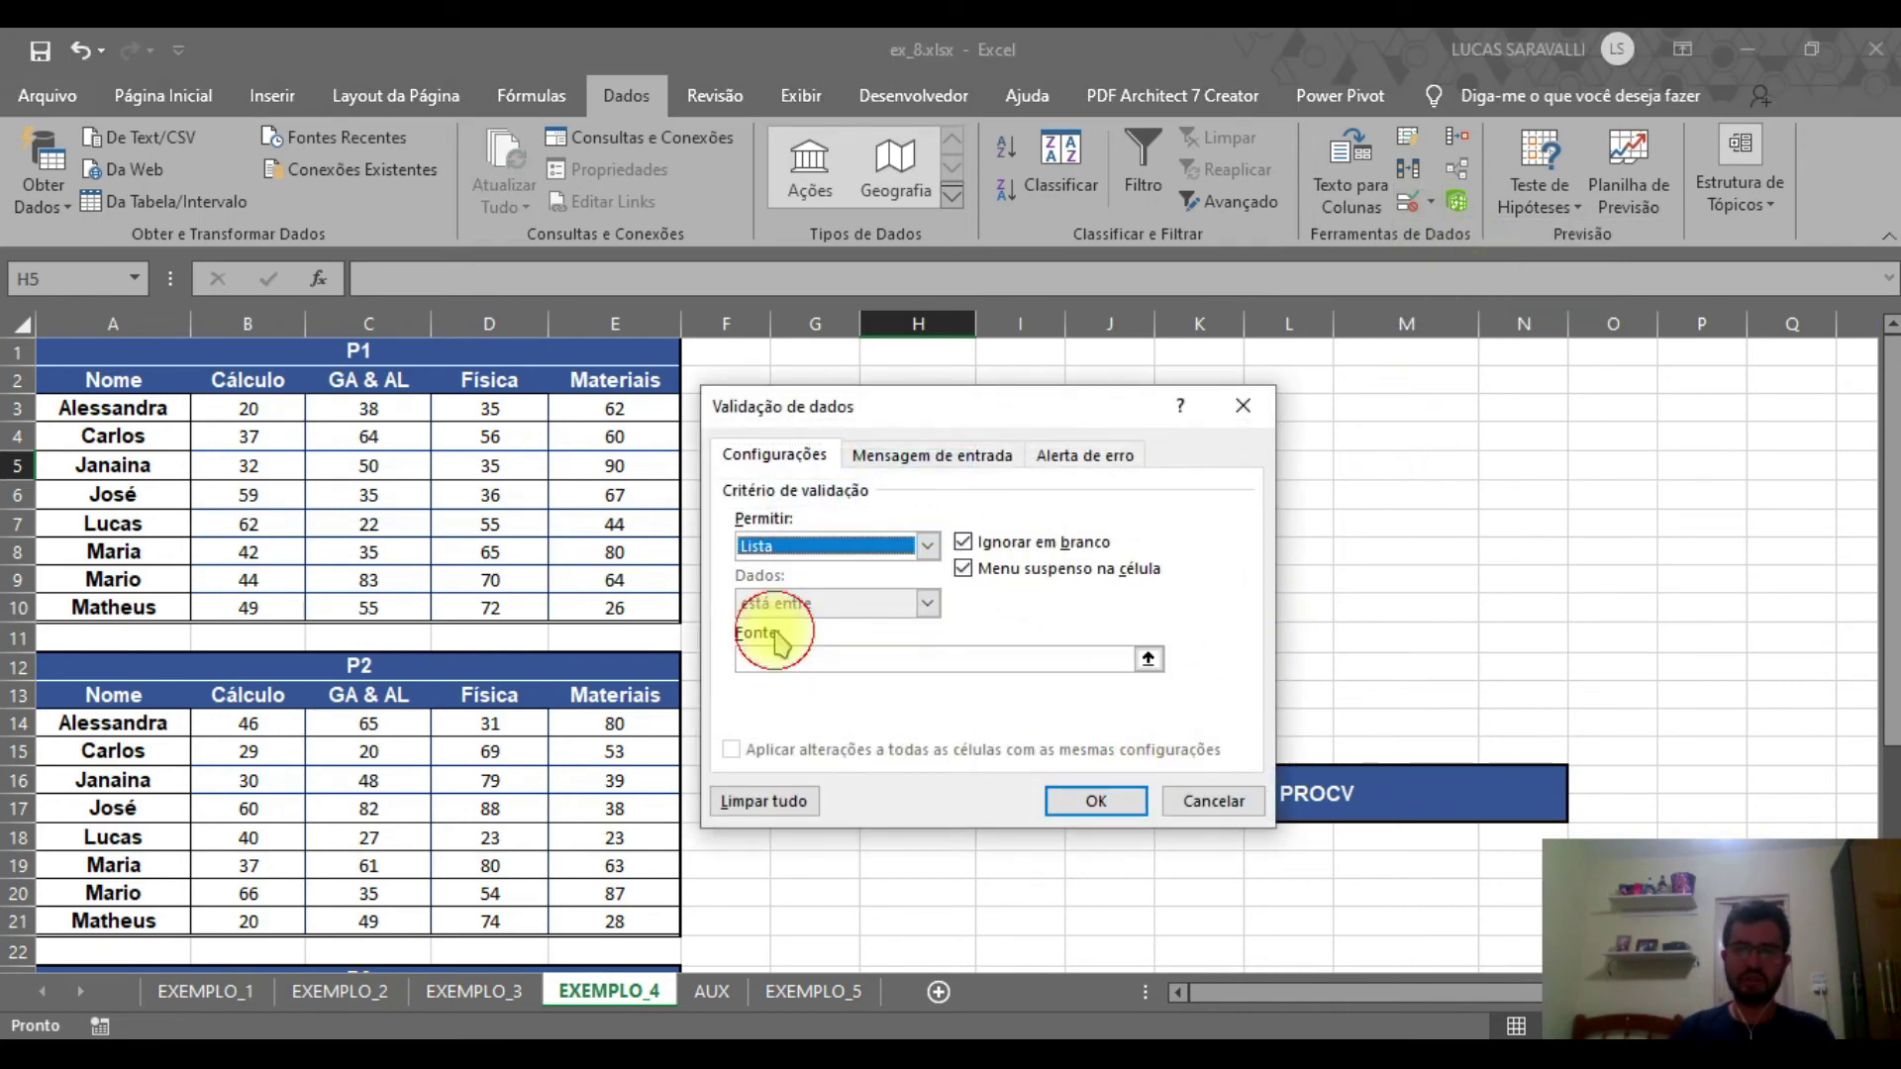
left_click(1149, 660)
left_click(265, 376)
left_click_drag(323, 372, 618, 376)
key("Return")
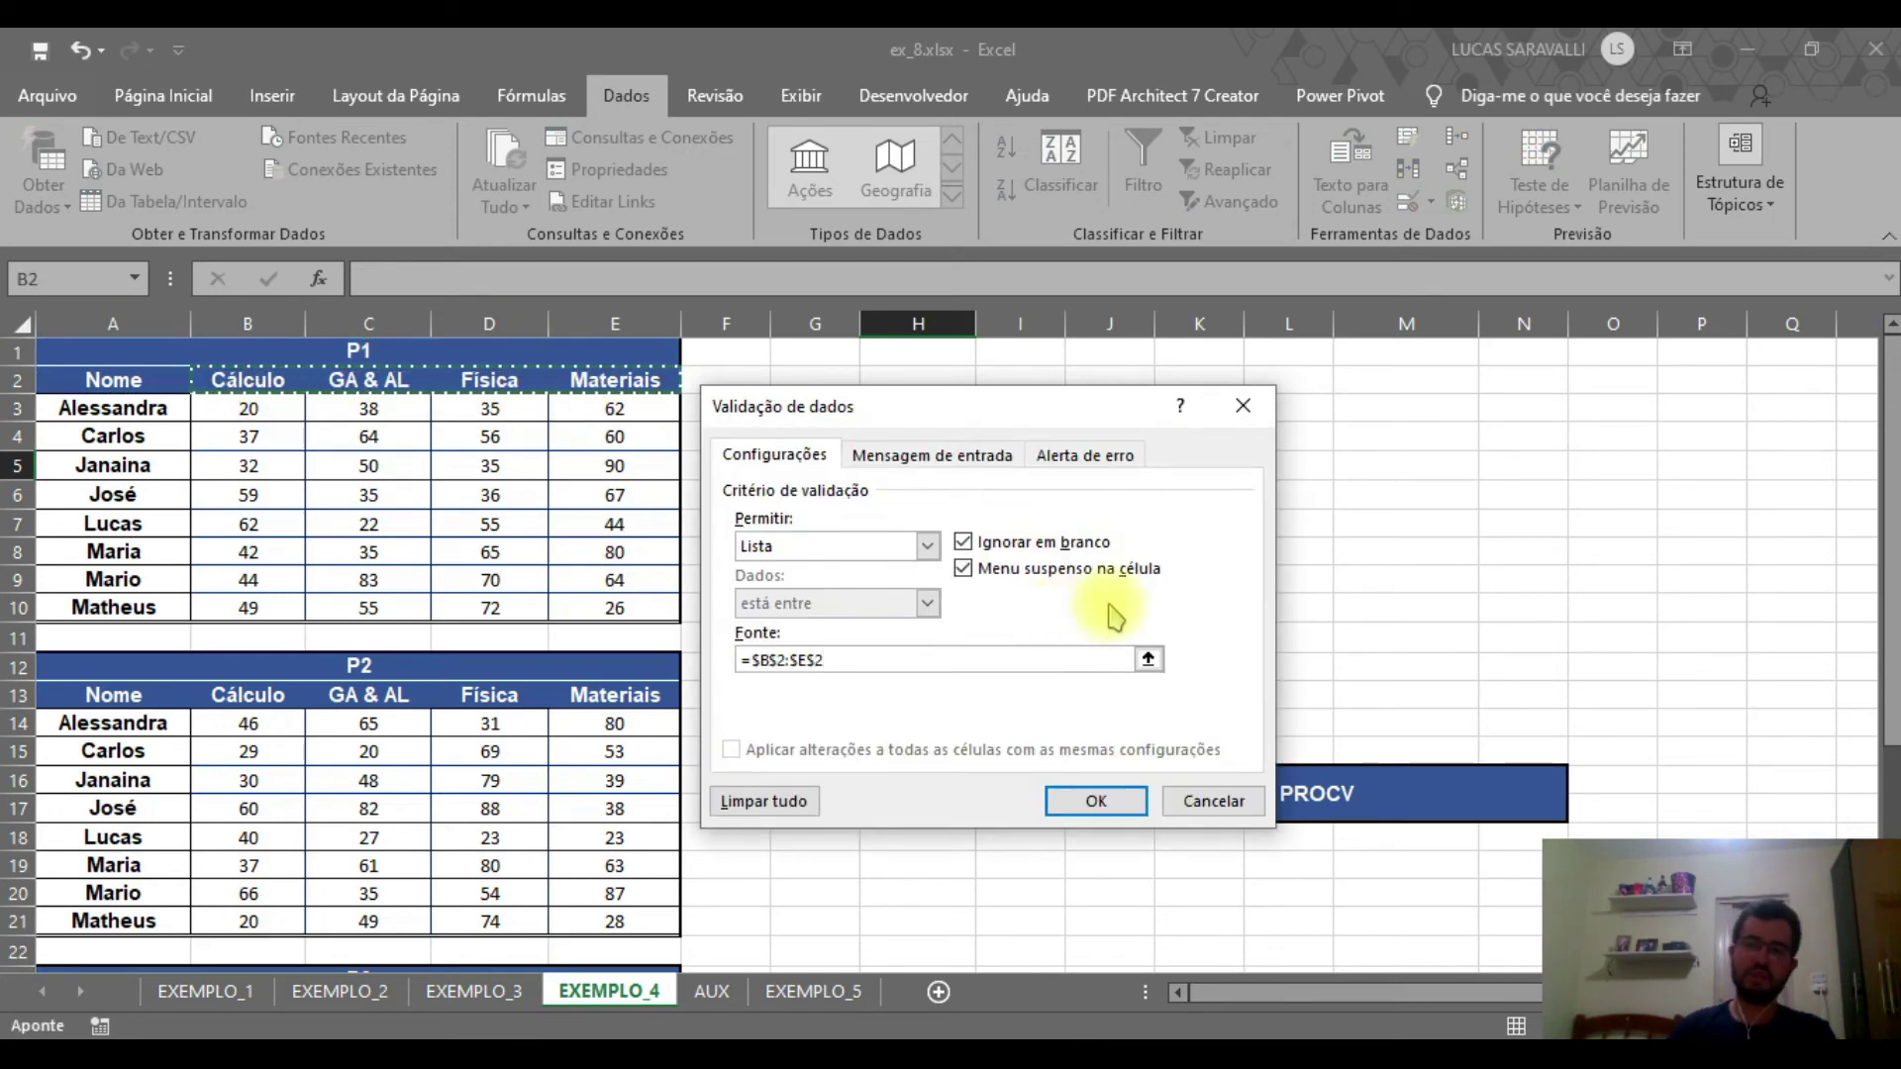
left_click(1089, 798)
left_click(987, 469)
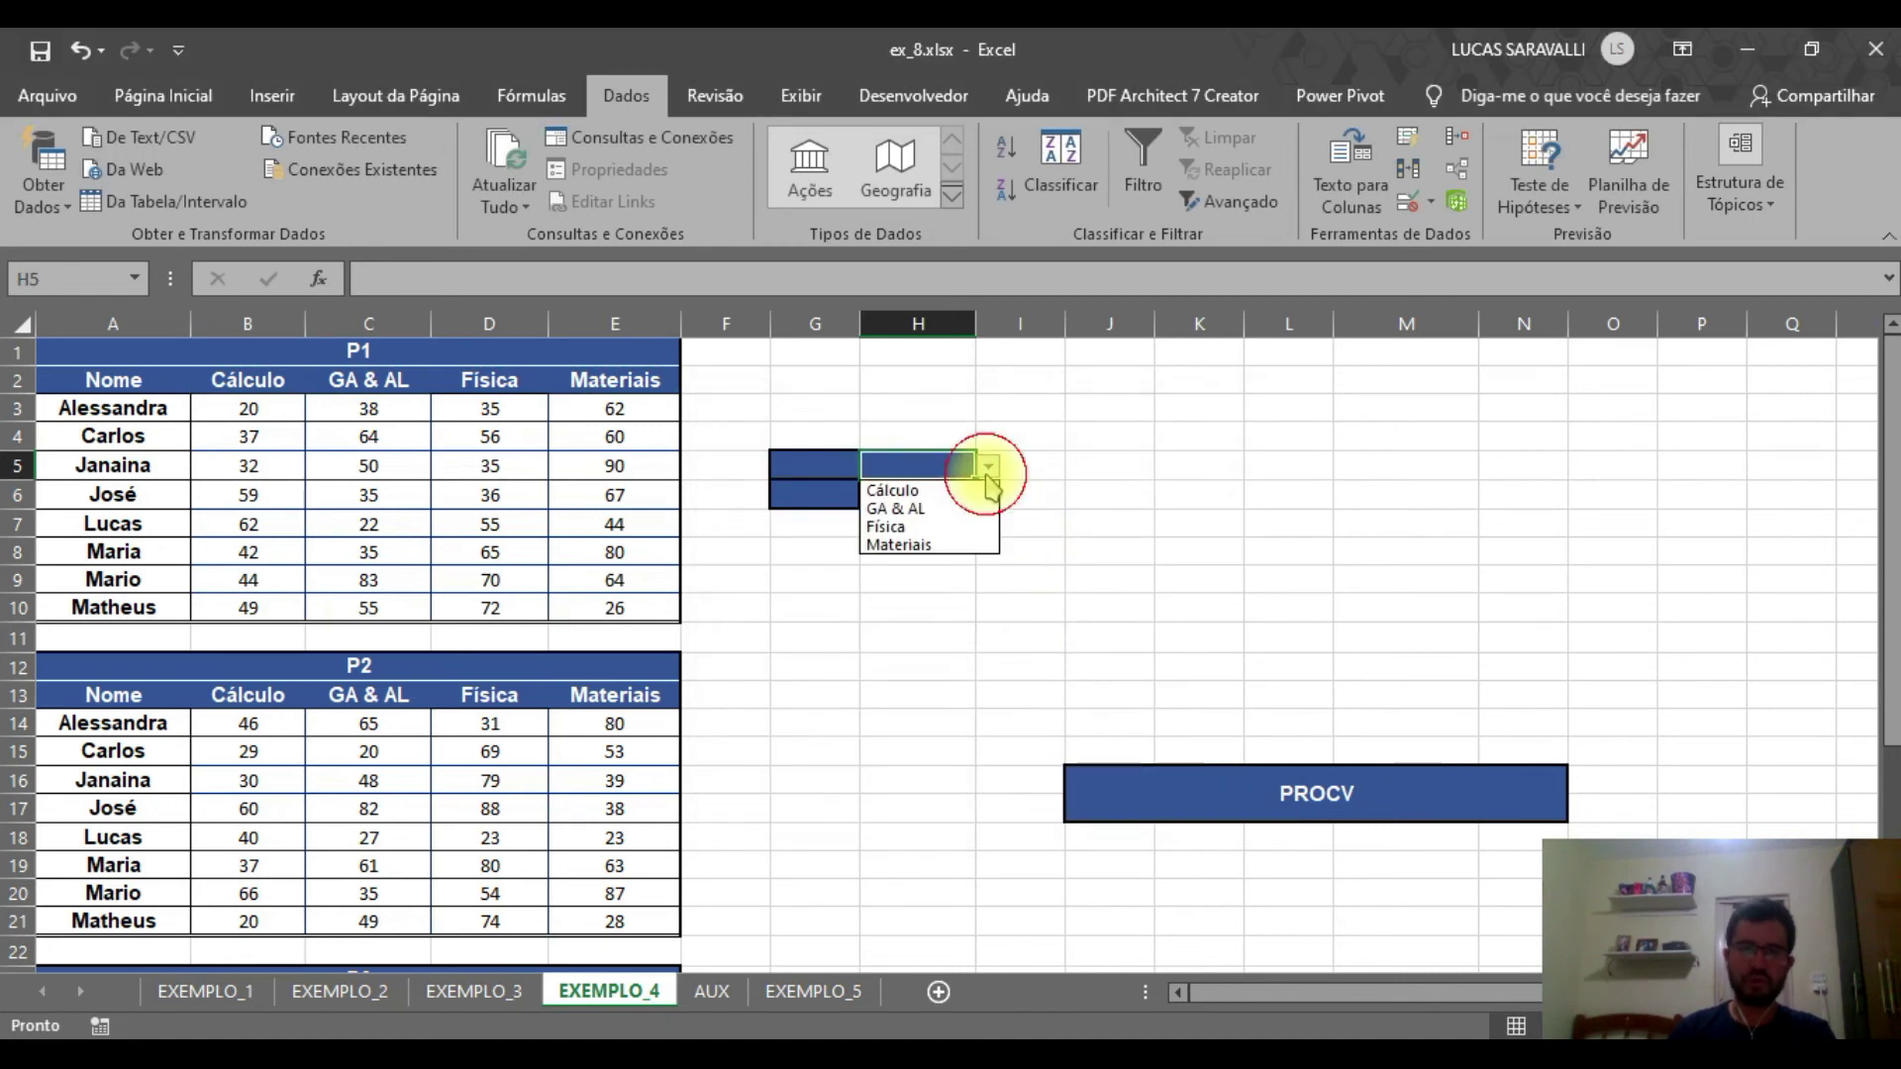
left_click(897, 642)
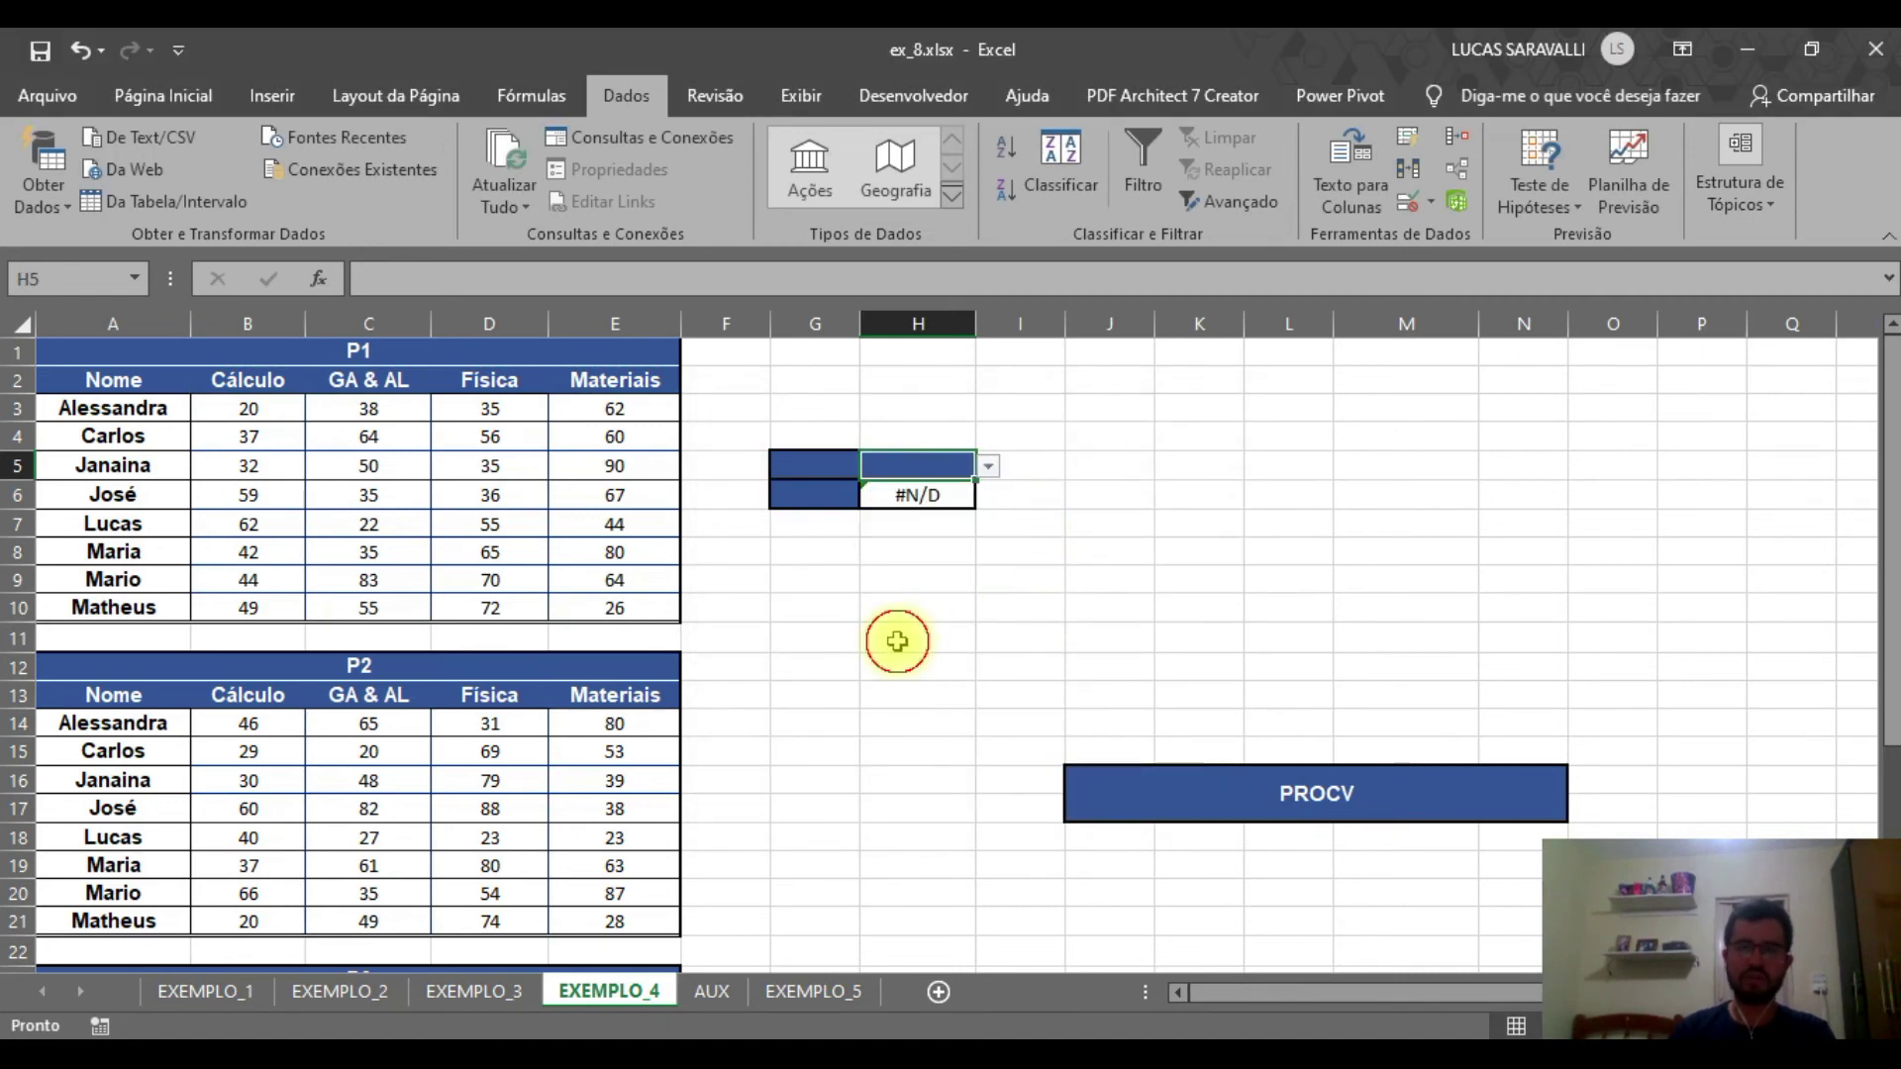
Choose the sixth student from the list in G6 and exam P2 from the list in G5
left_click(807, 467)
left_click(836, 510)
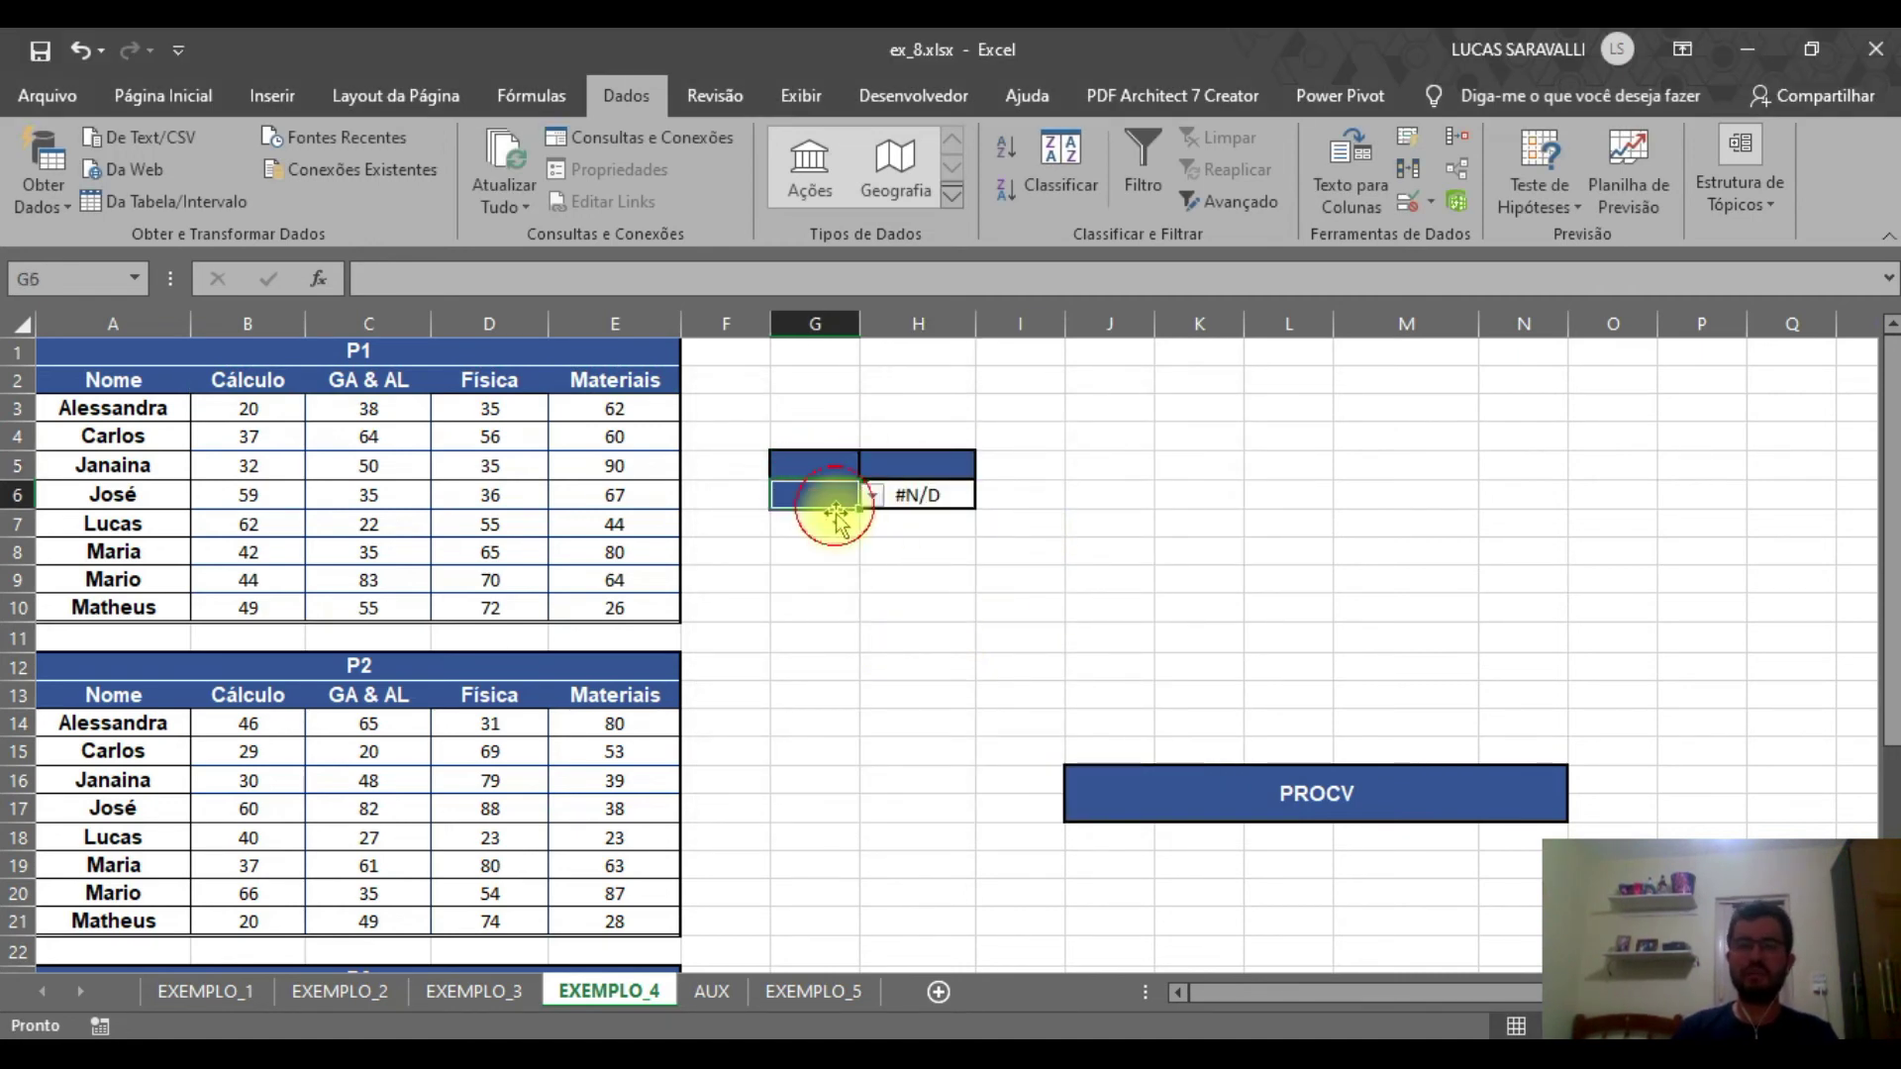
left_click(870, 496)
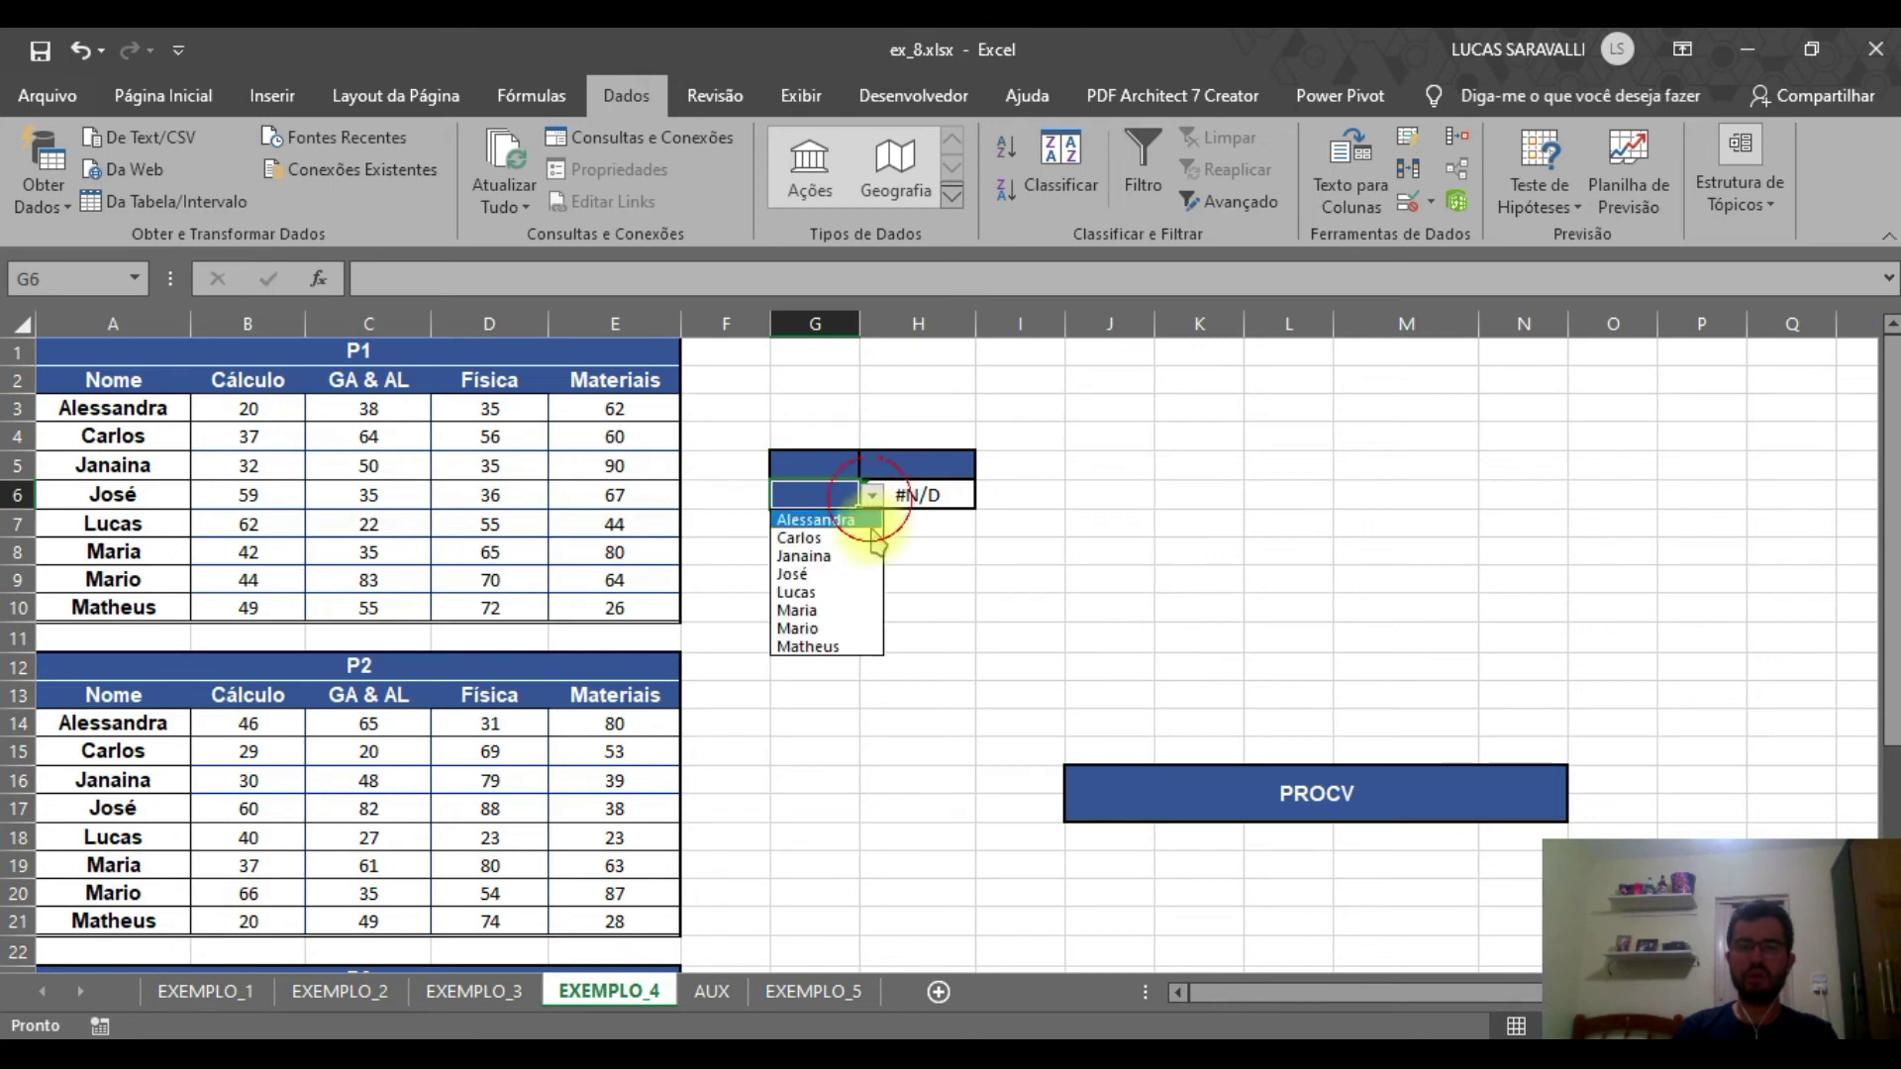
left_click(832, 615)
left_click(822, 463)
left_click(871, 465)
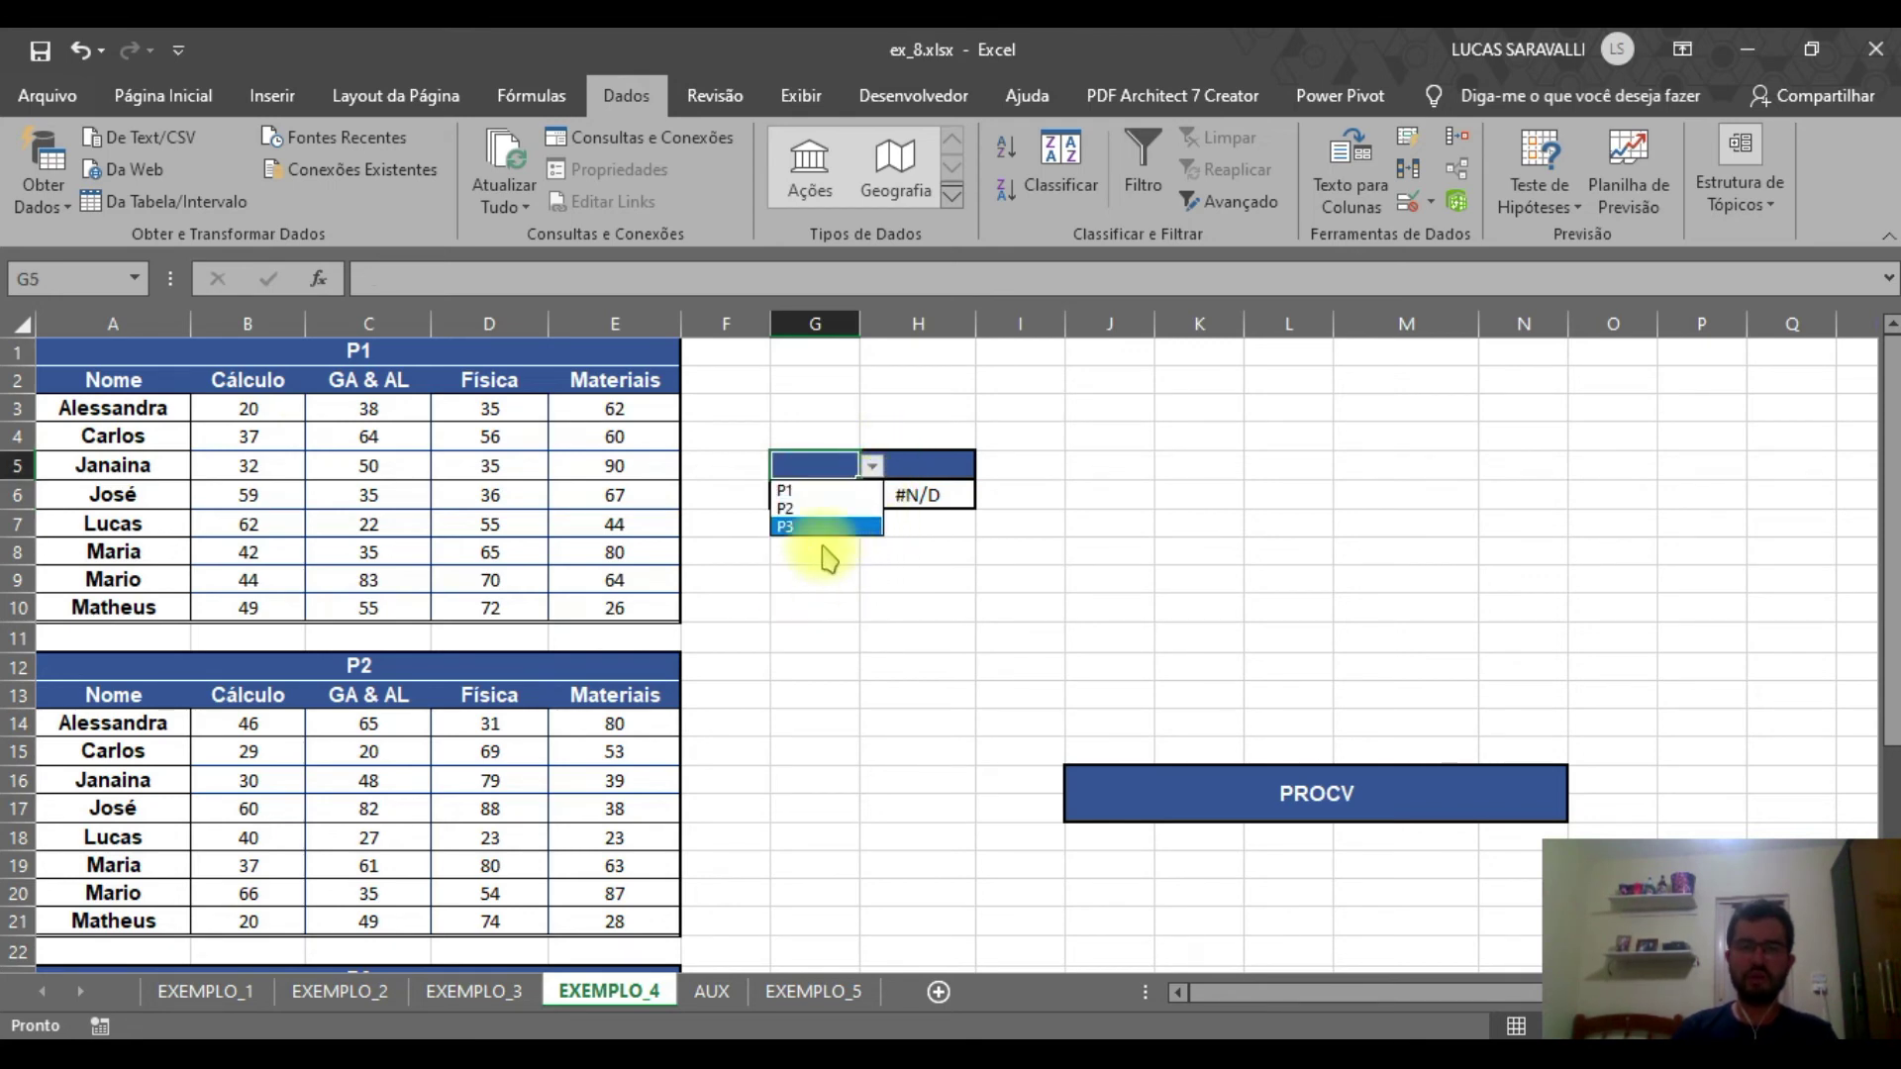
left_click(787, 508)
Choose Materiais as the subject in H5 and check the returned grade against cell E19 of the P2 table
left_click(936, 466)
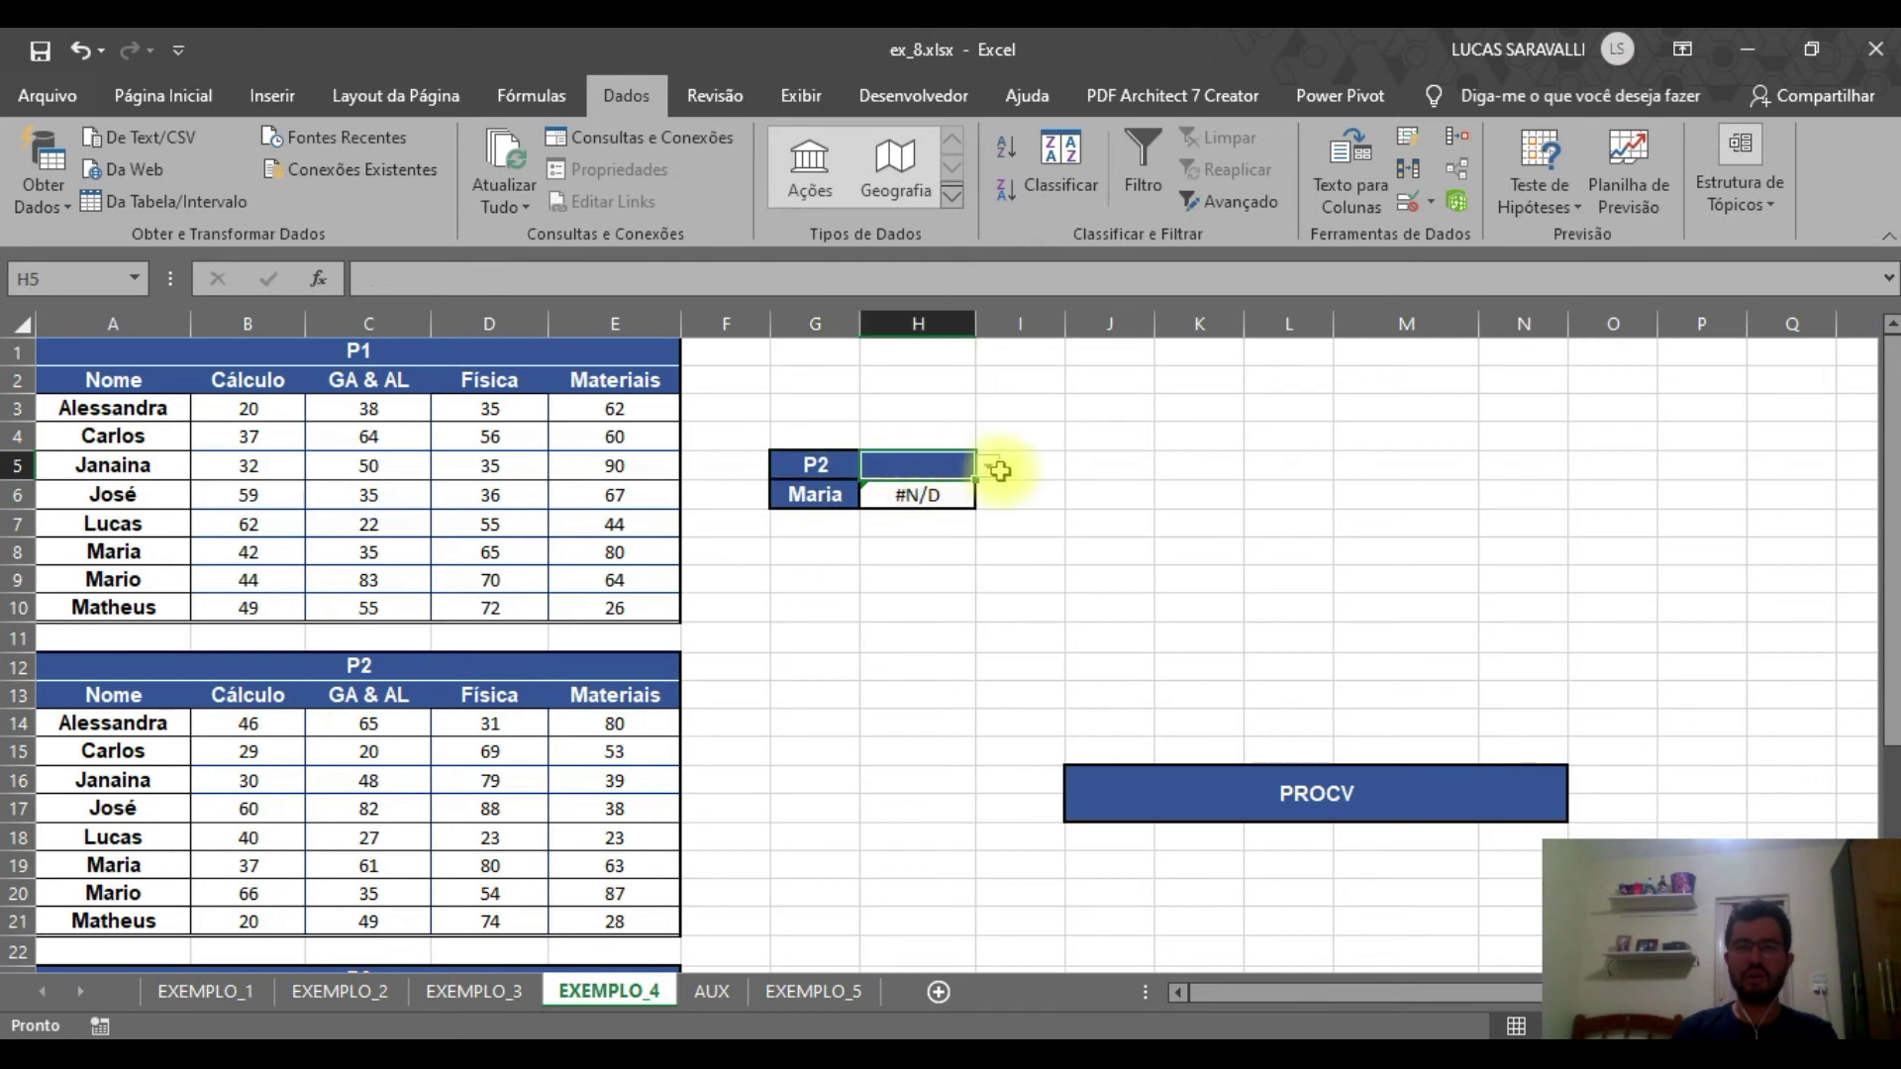
left_click(988, 466)
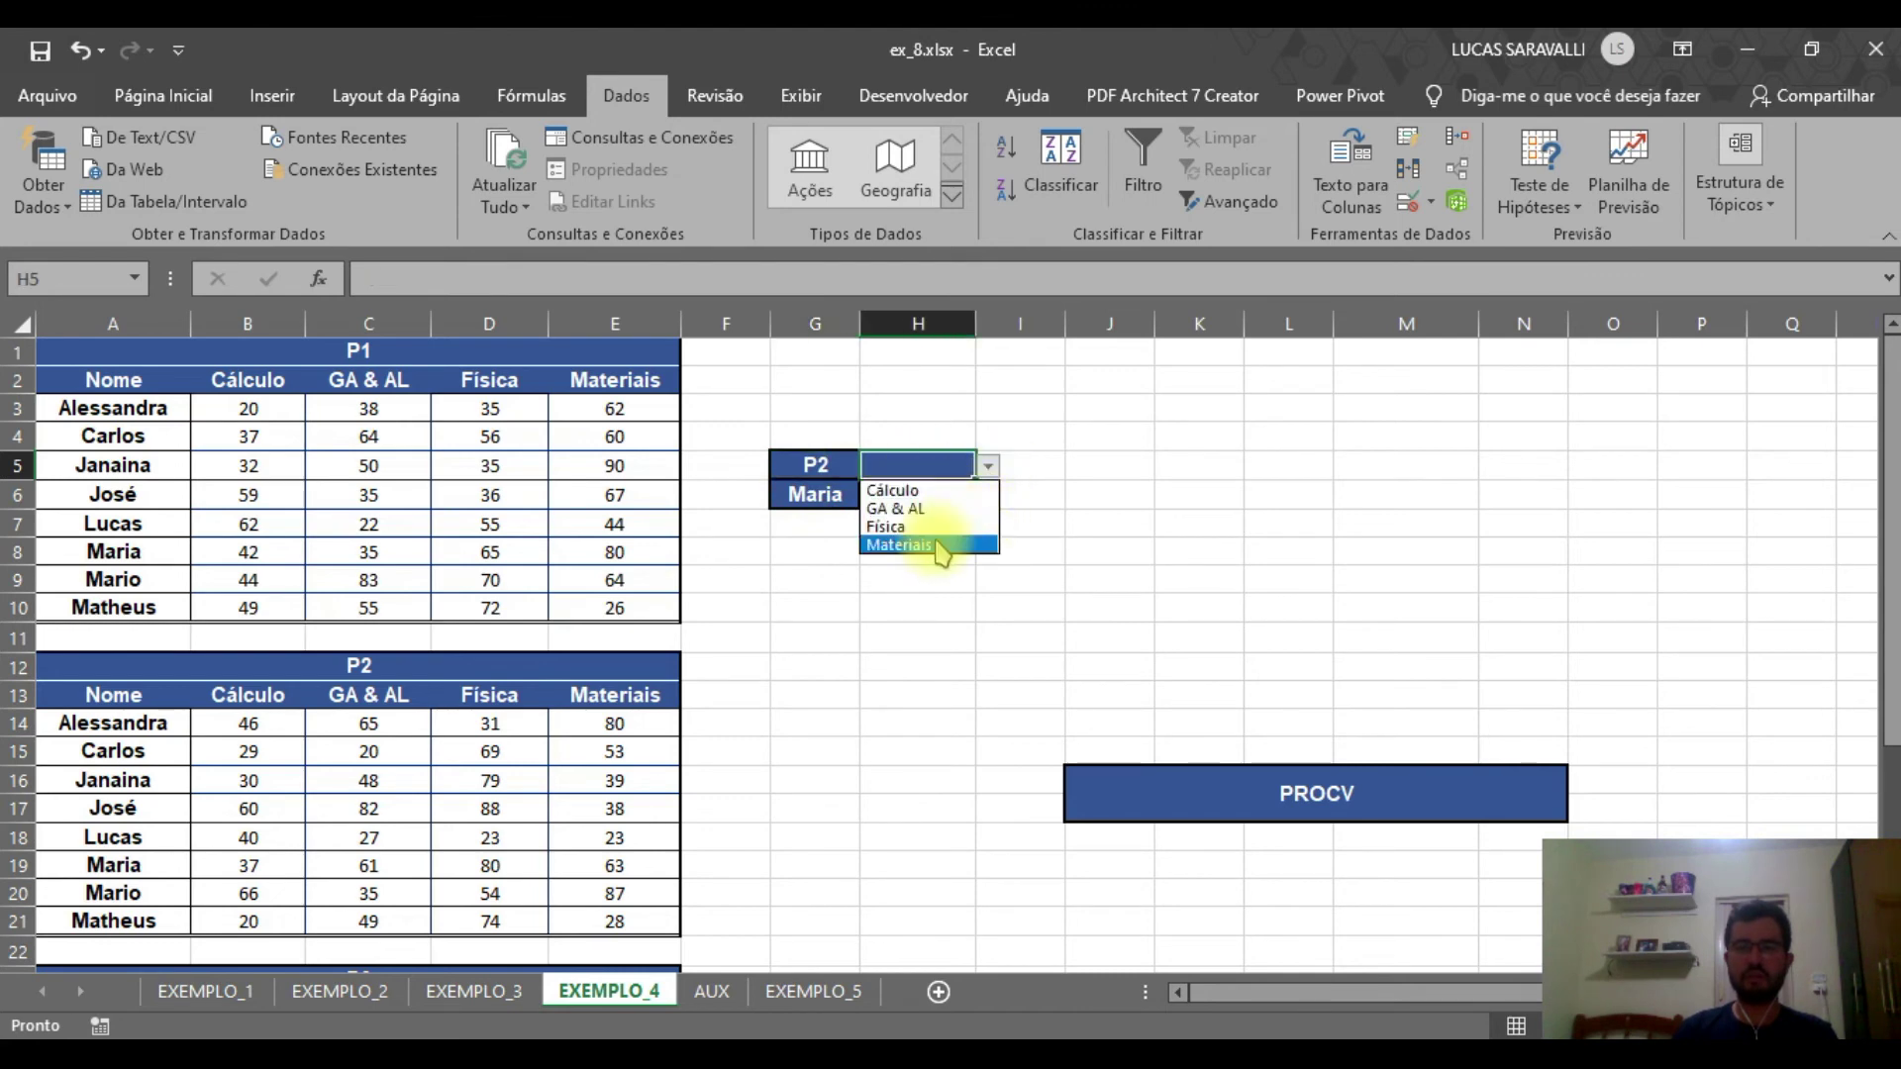
left_click(933, 545)
left_click(1104, 494)
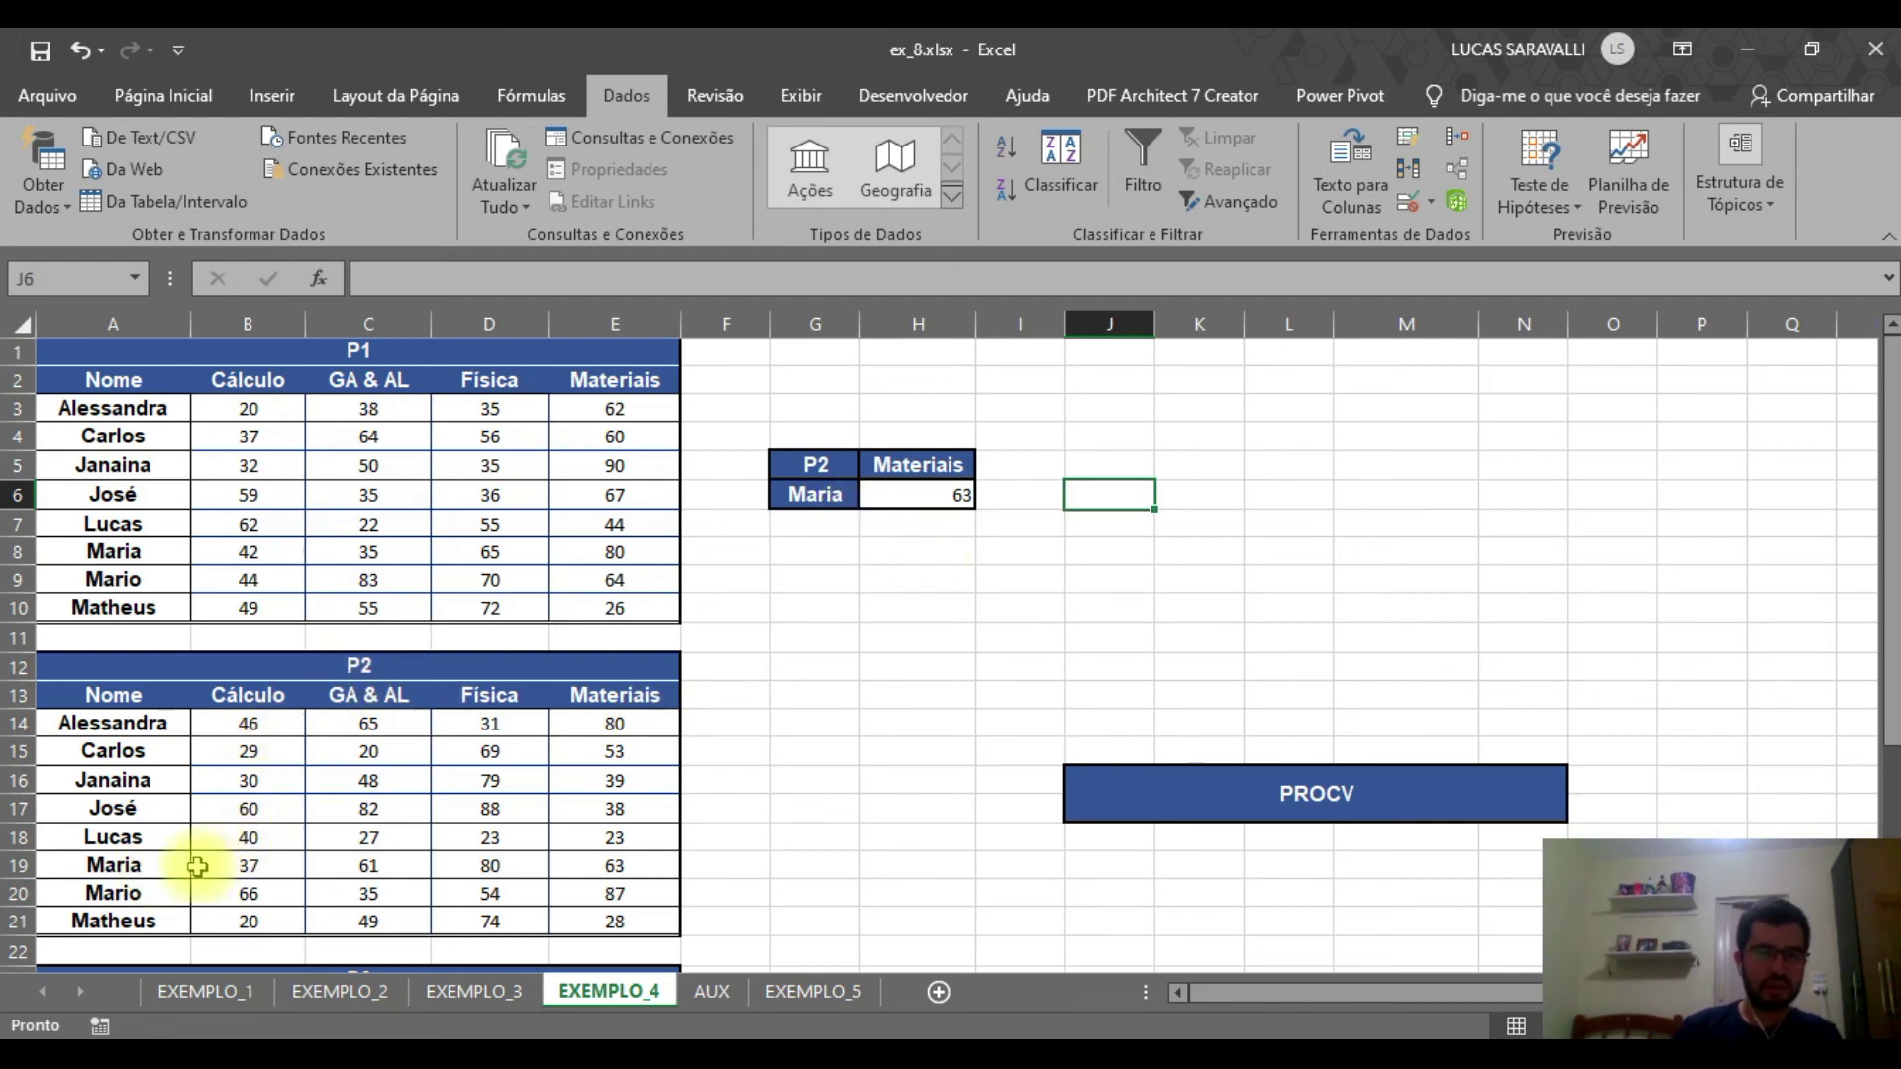
left_click(619, 863)
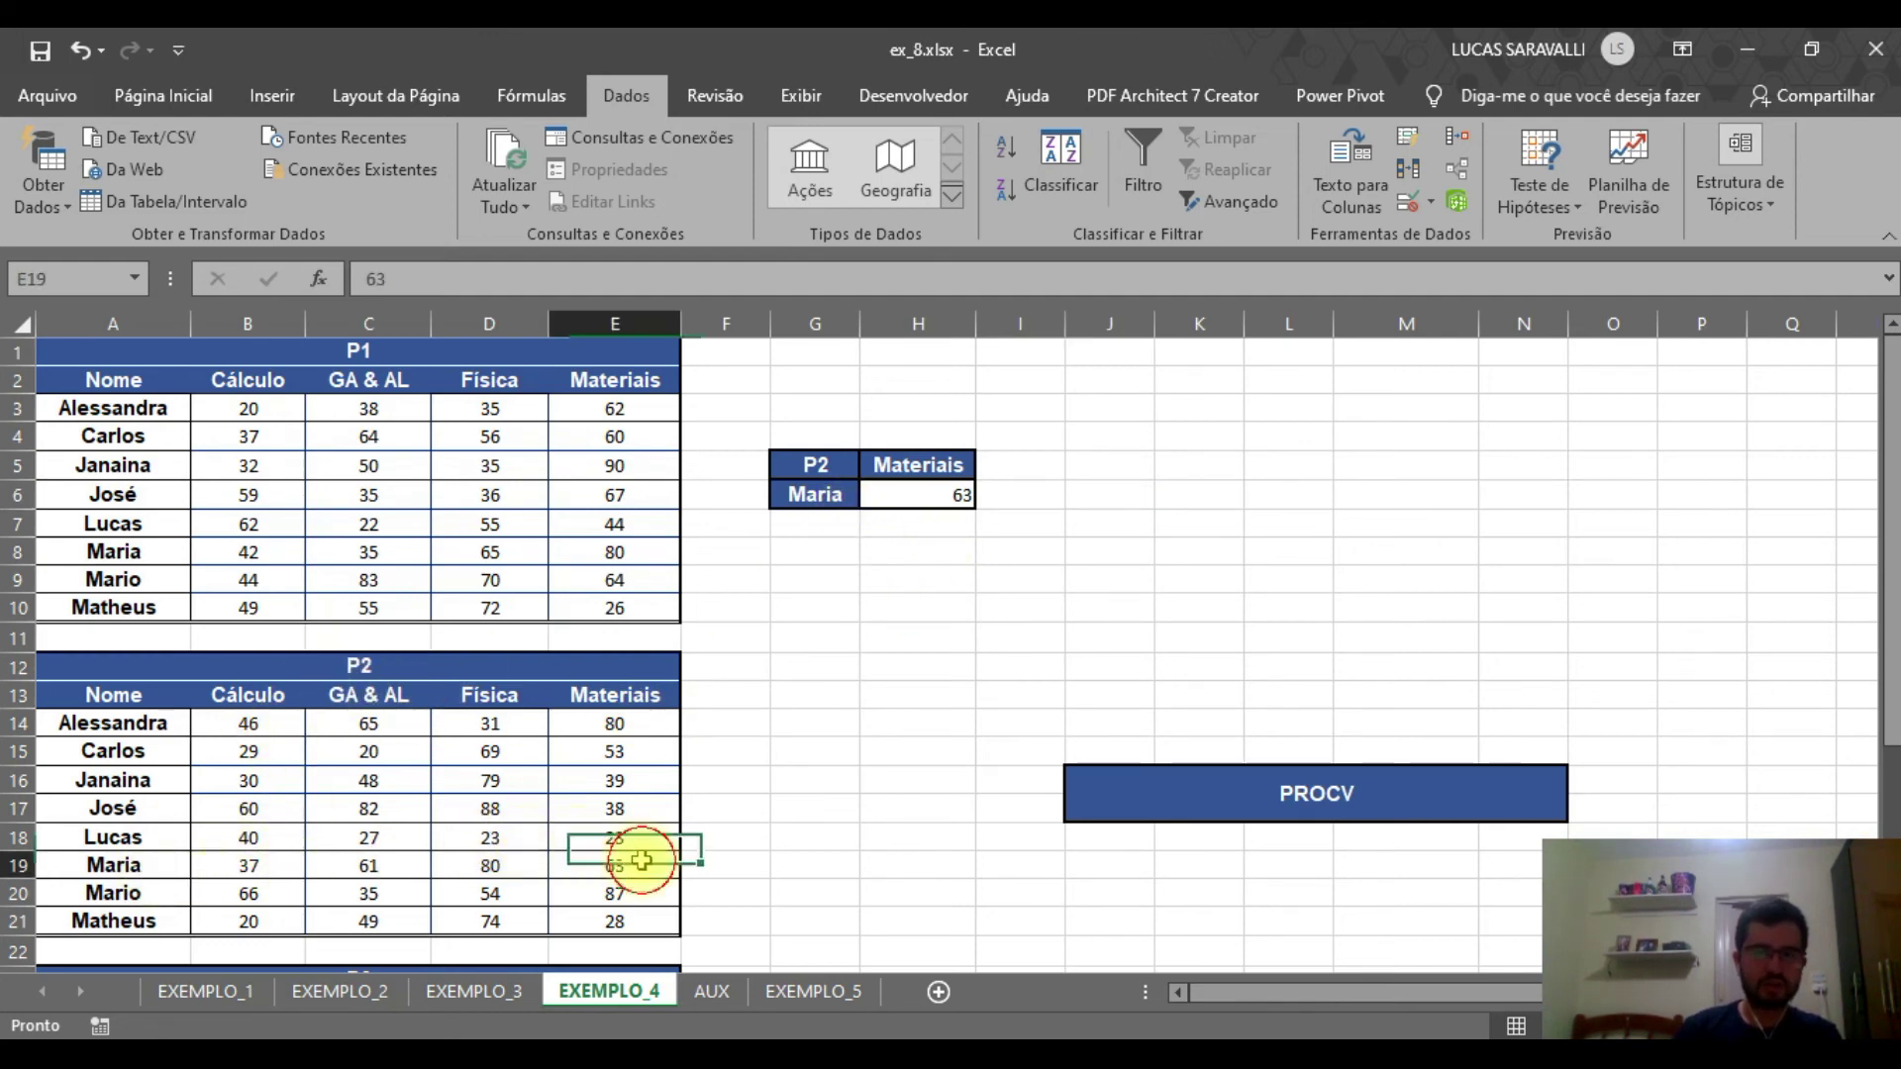
left_click(886, 698)
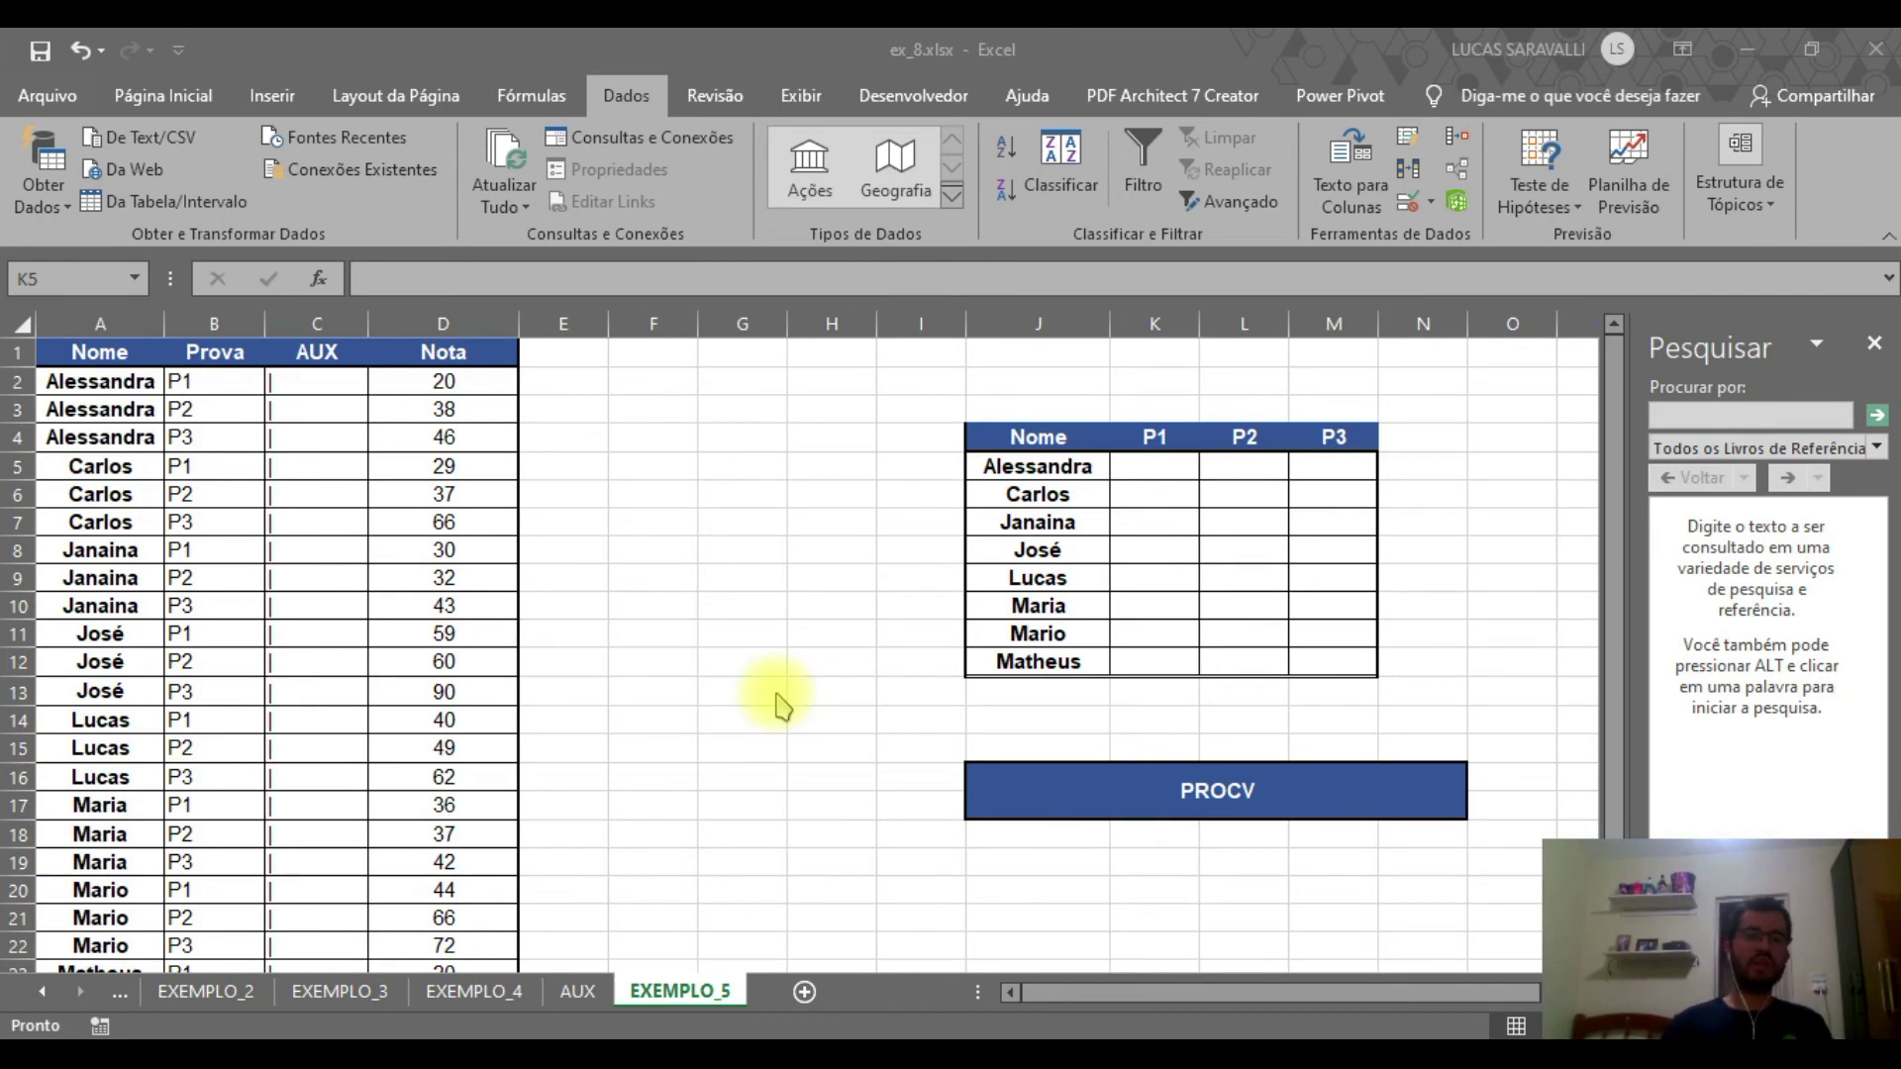
Review the grade list on the EXEMPLO_5 sheet and insert an empty column between AUX and Nota
scroll(327, 636, "down", 7)
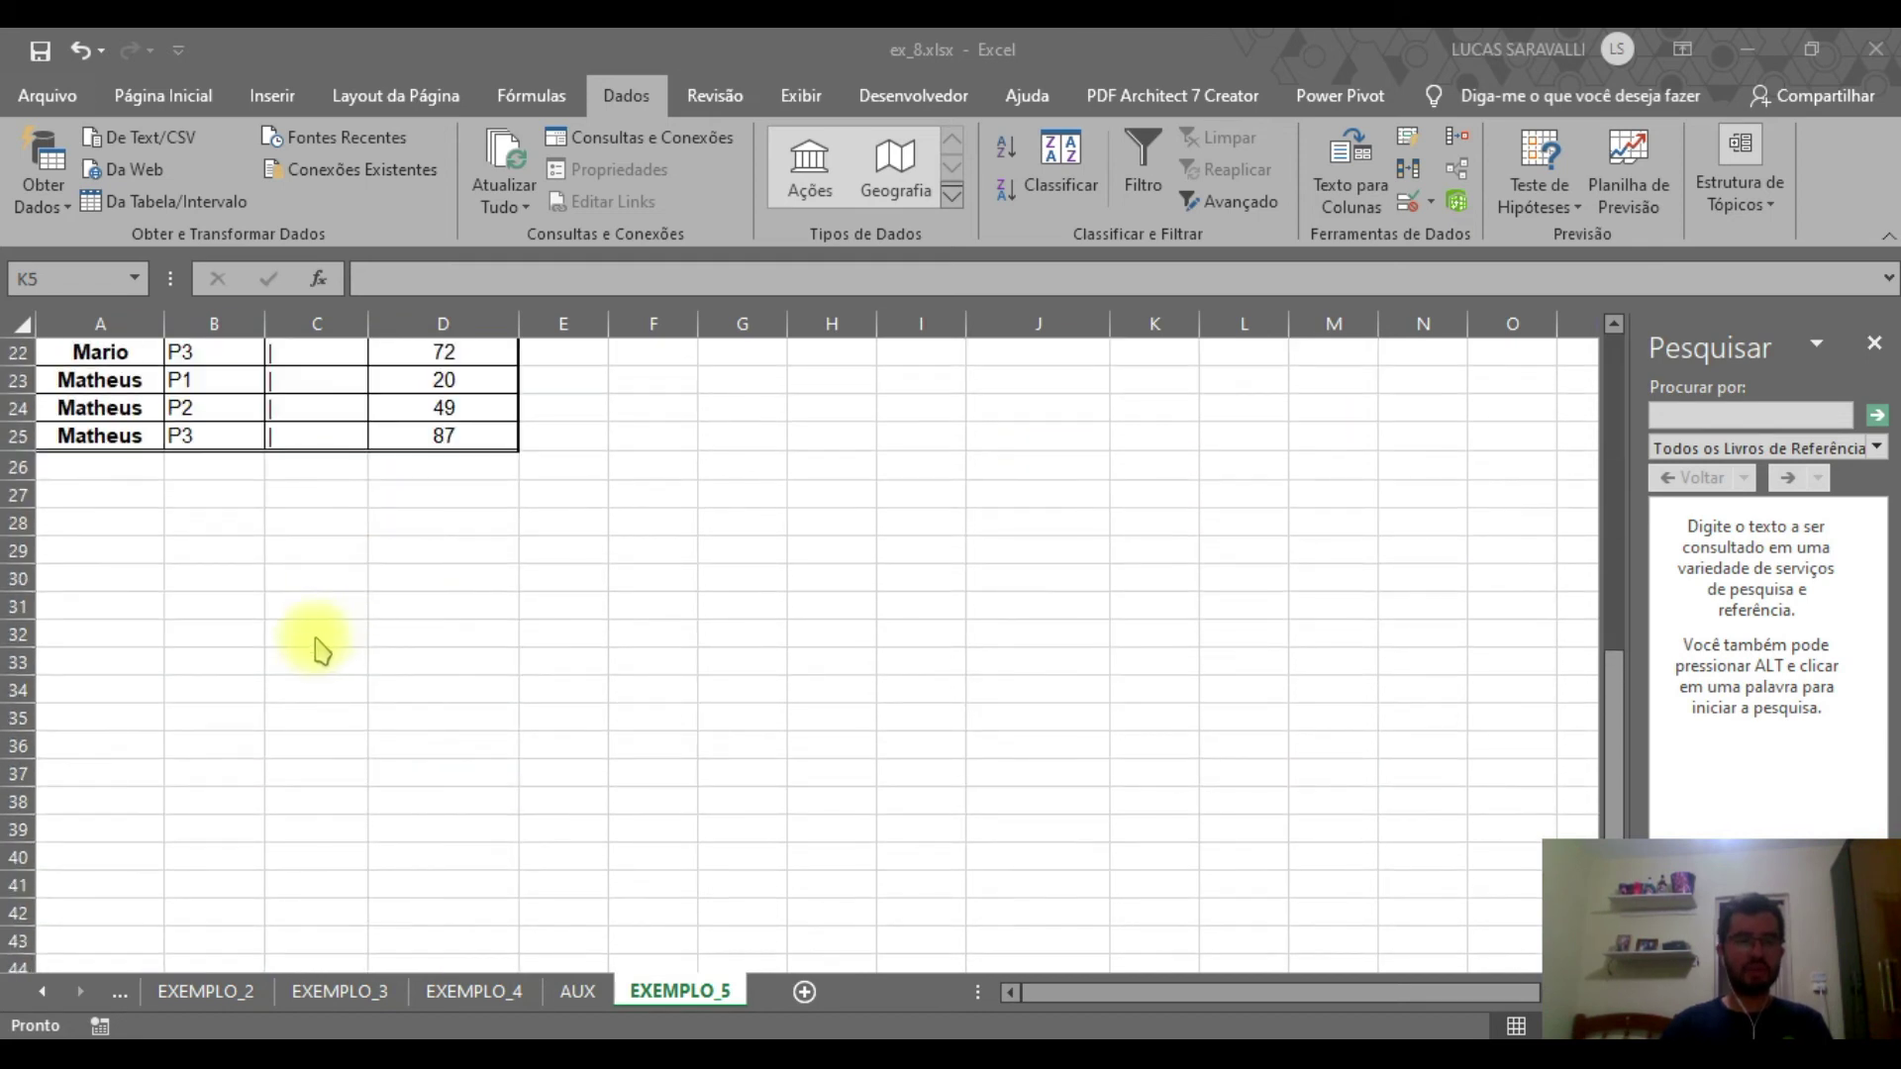
scroll(322, 649, "up", 7)
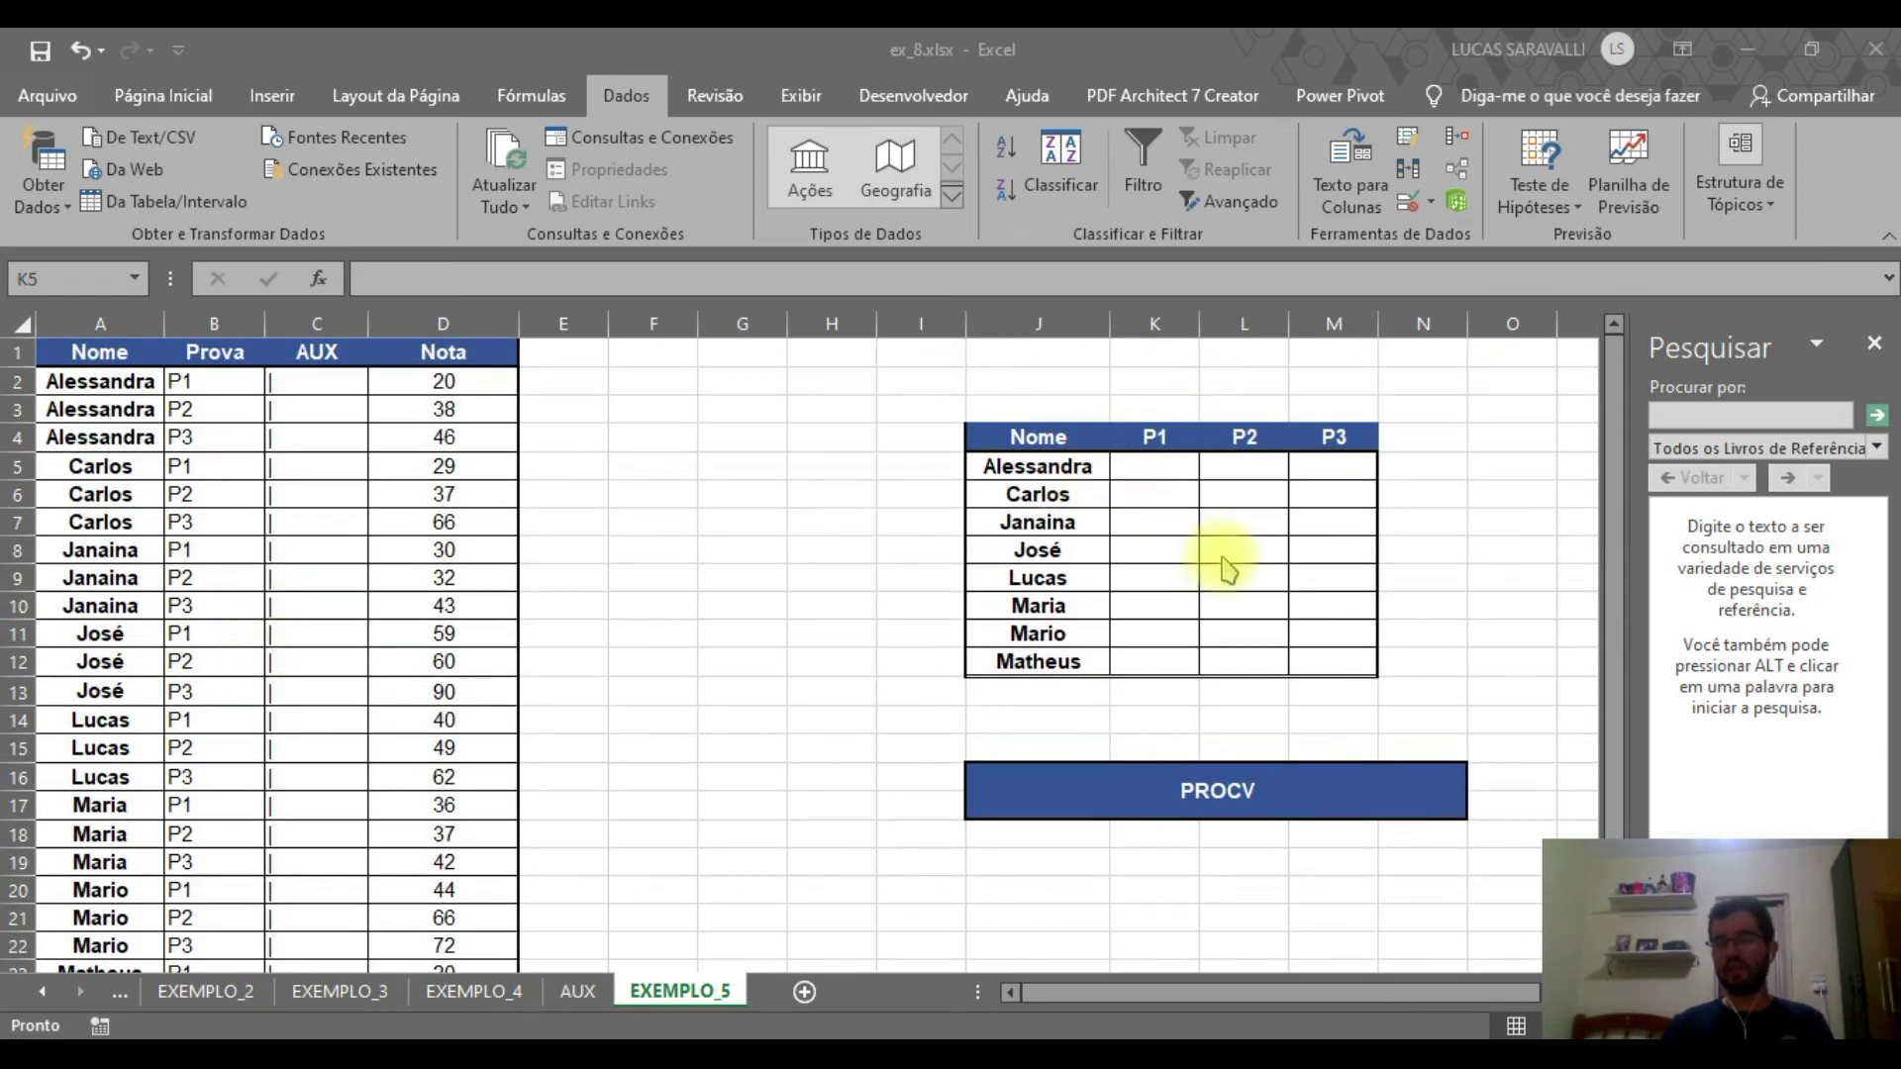
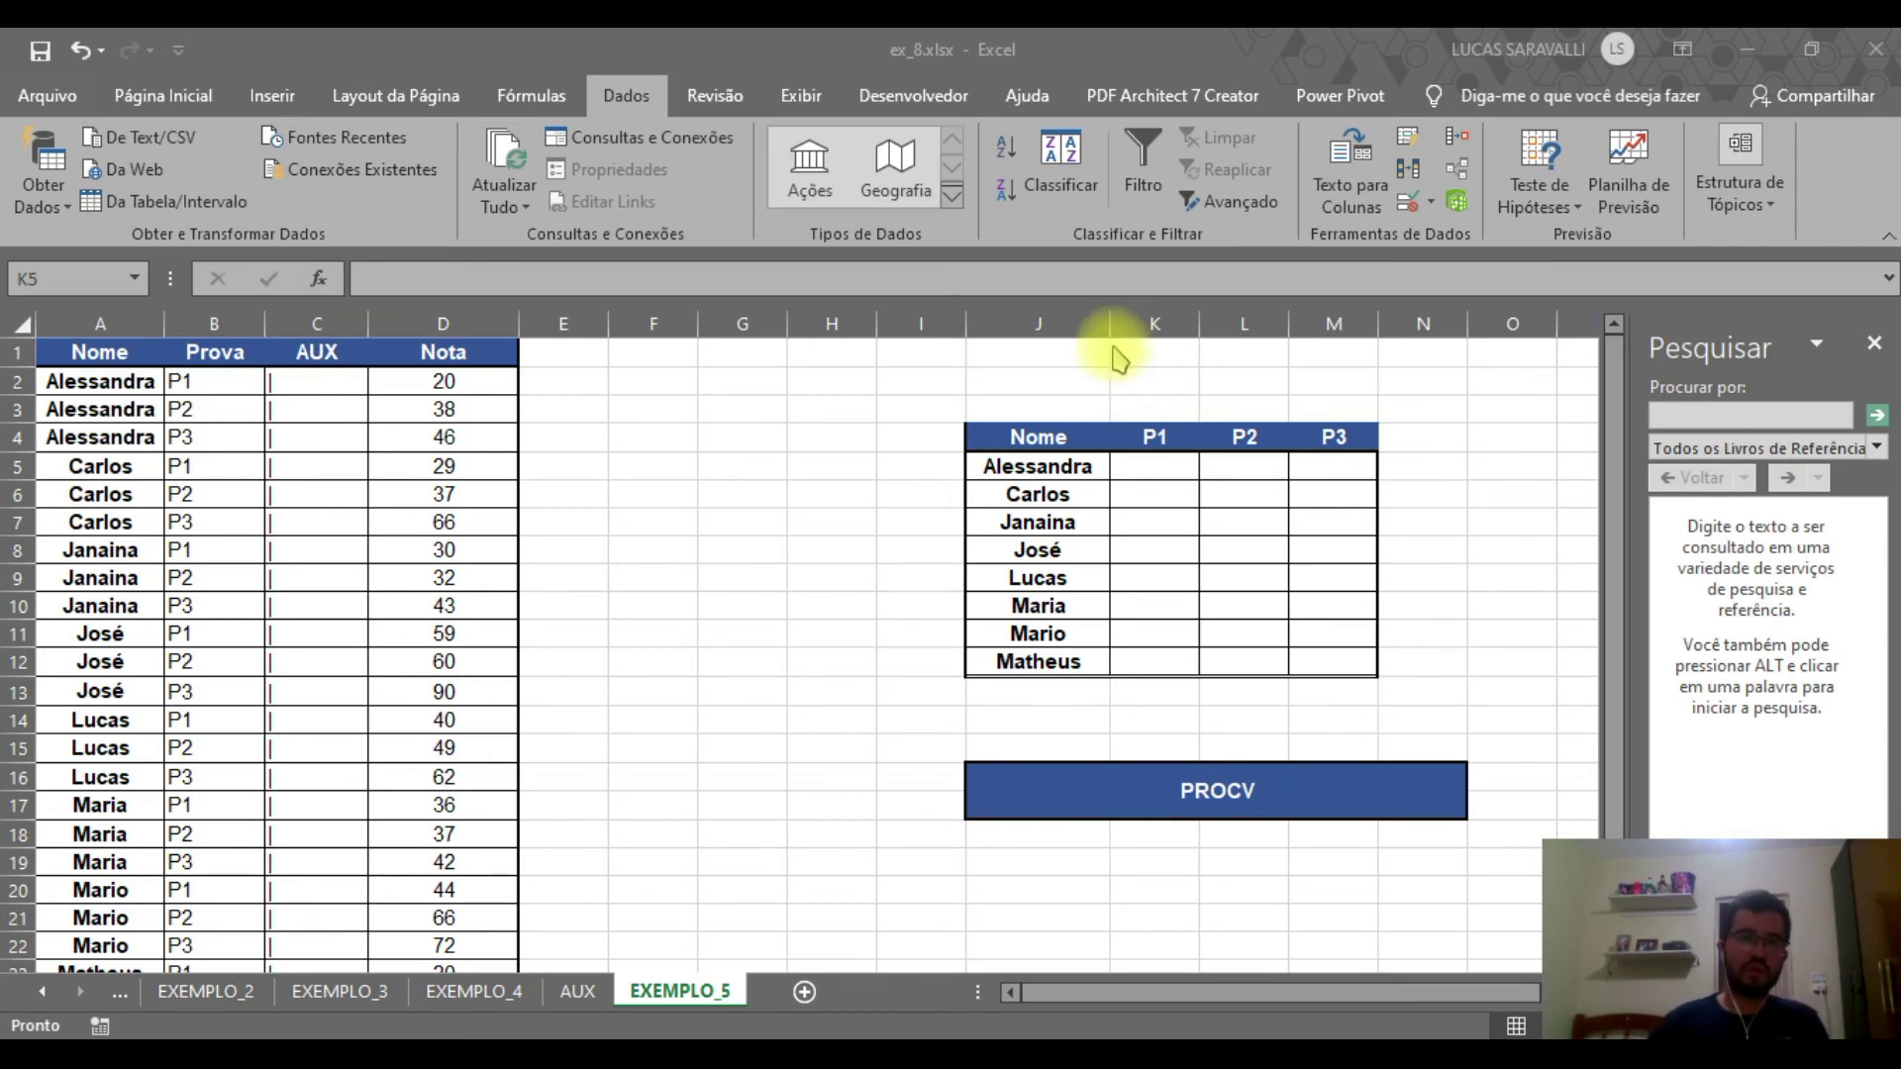
left_click(373, 320)
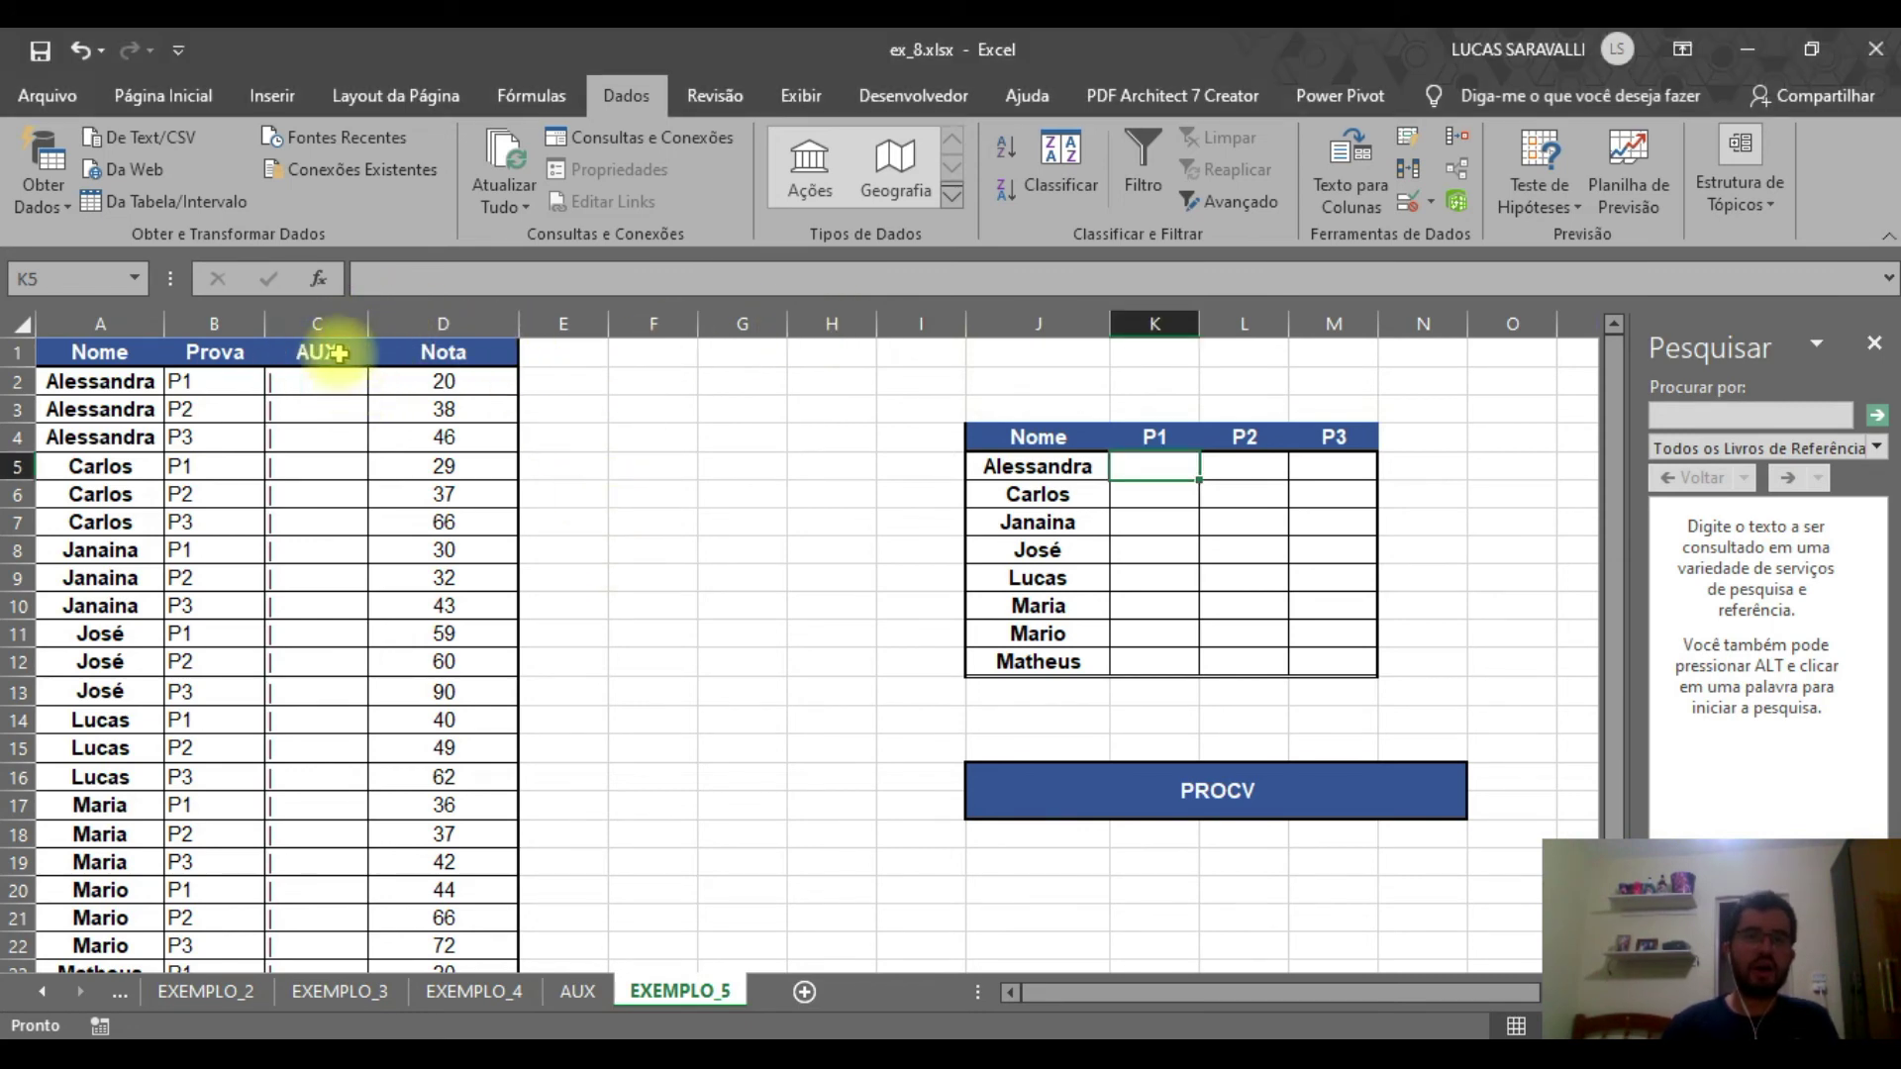
left_click(408, 345)
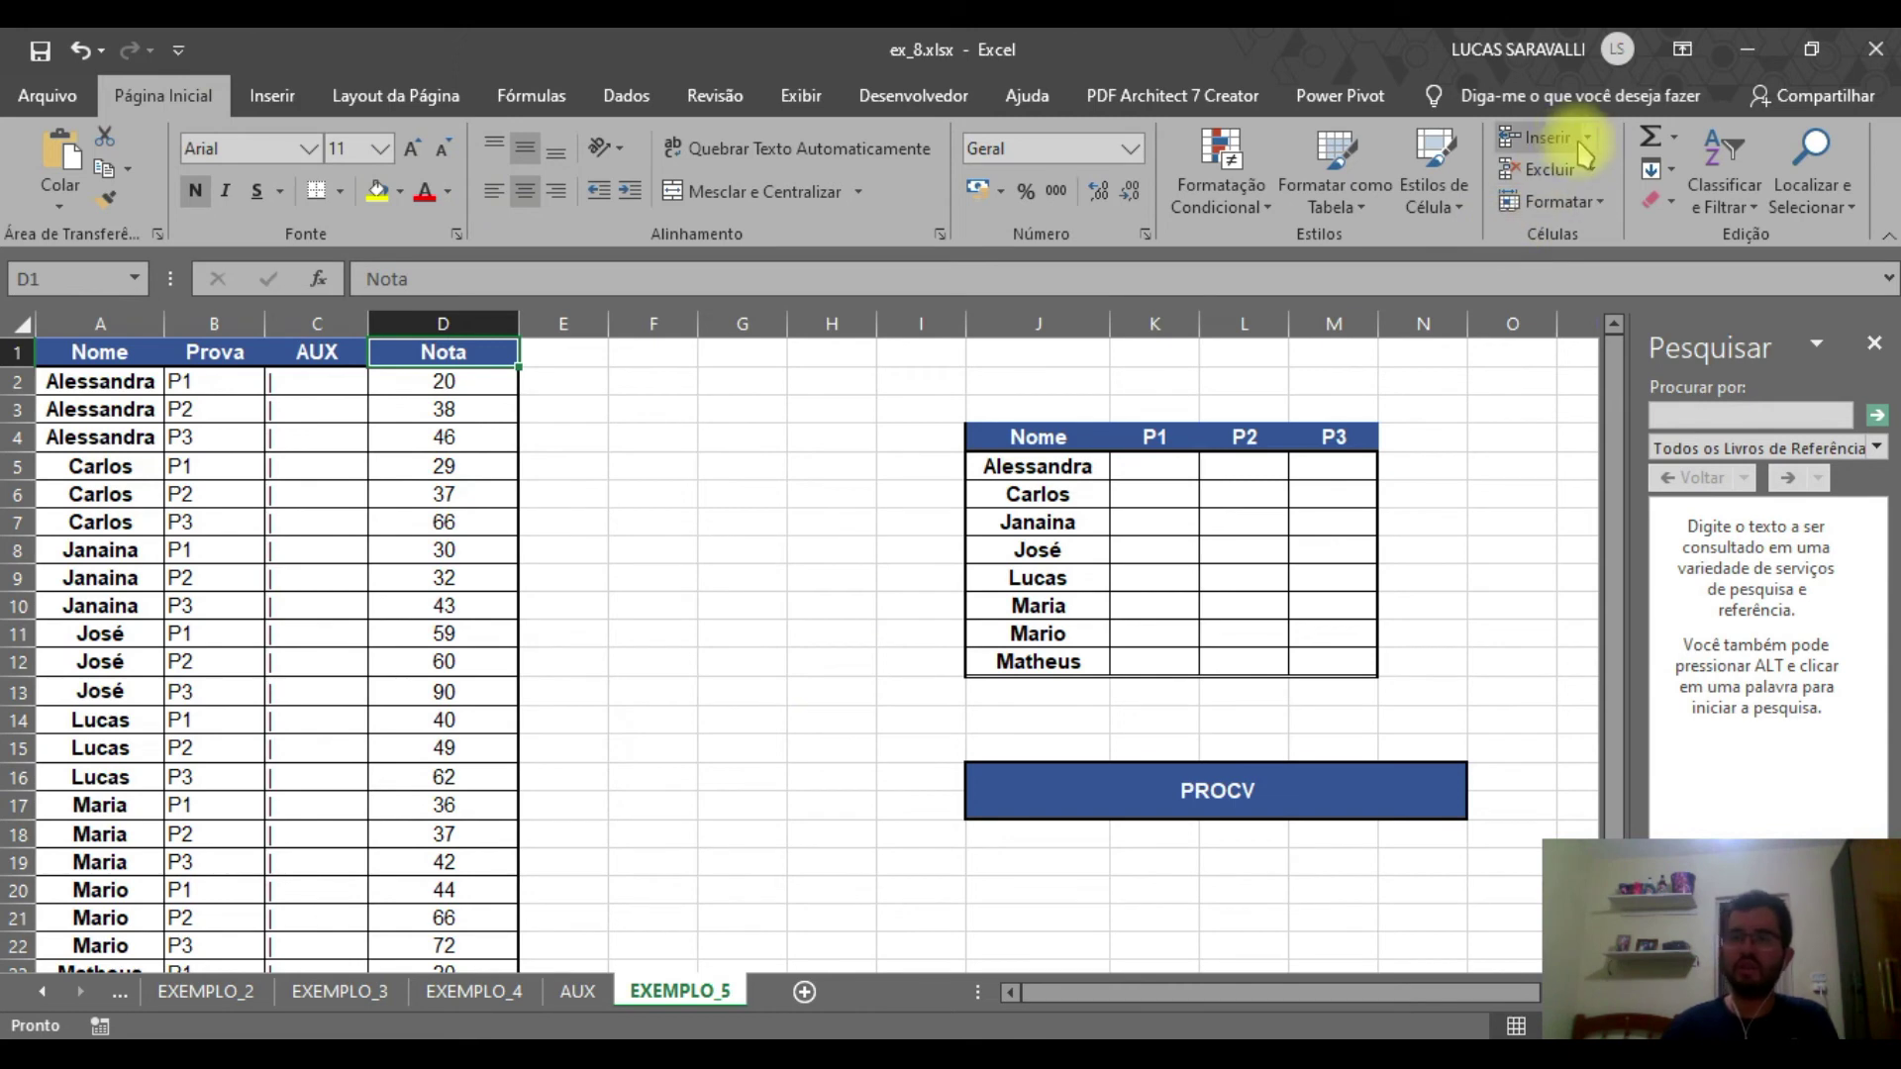
left_click(1587, 142)
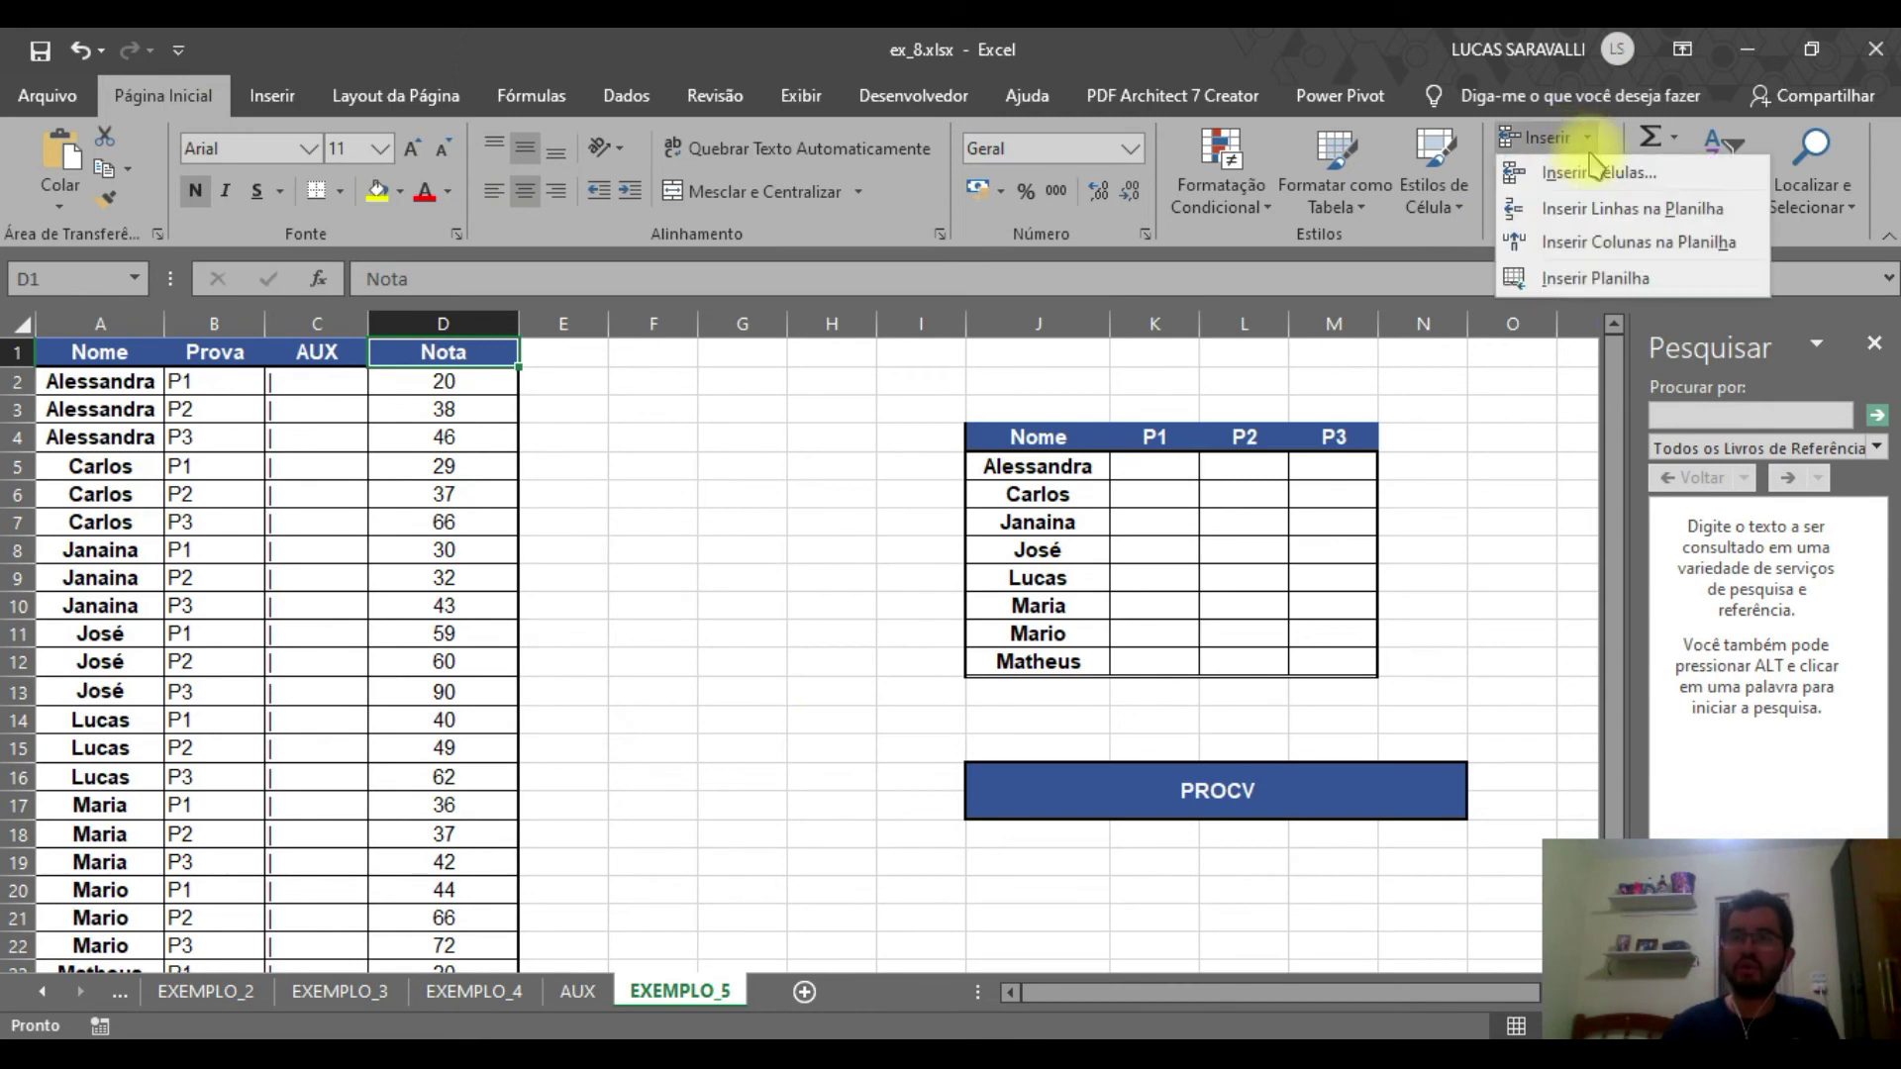
left_click(1589, 242)
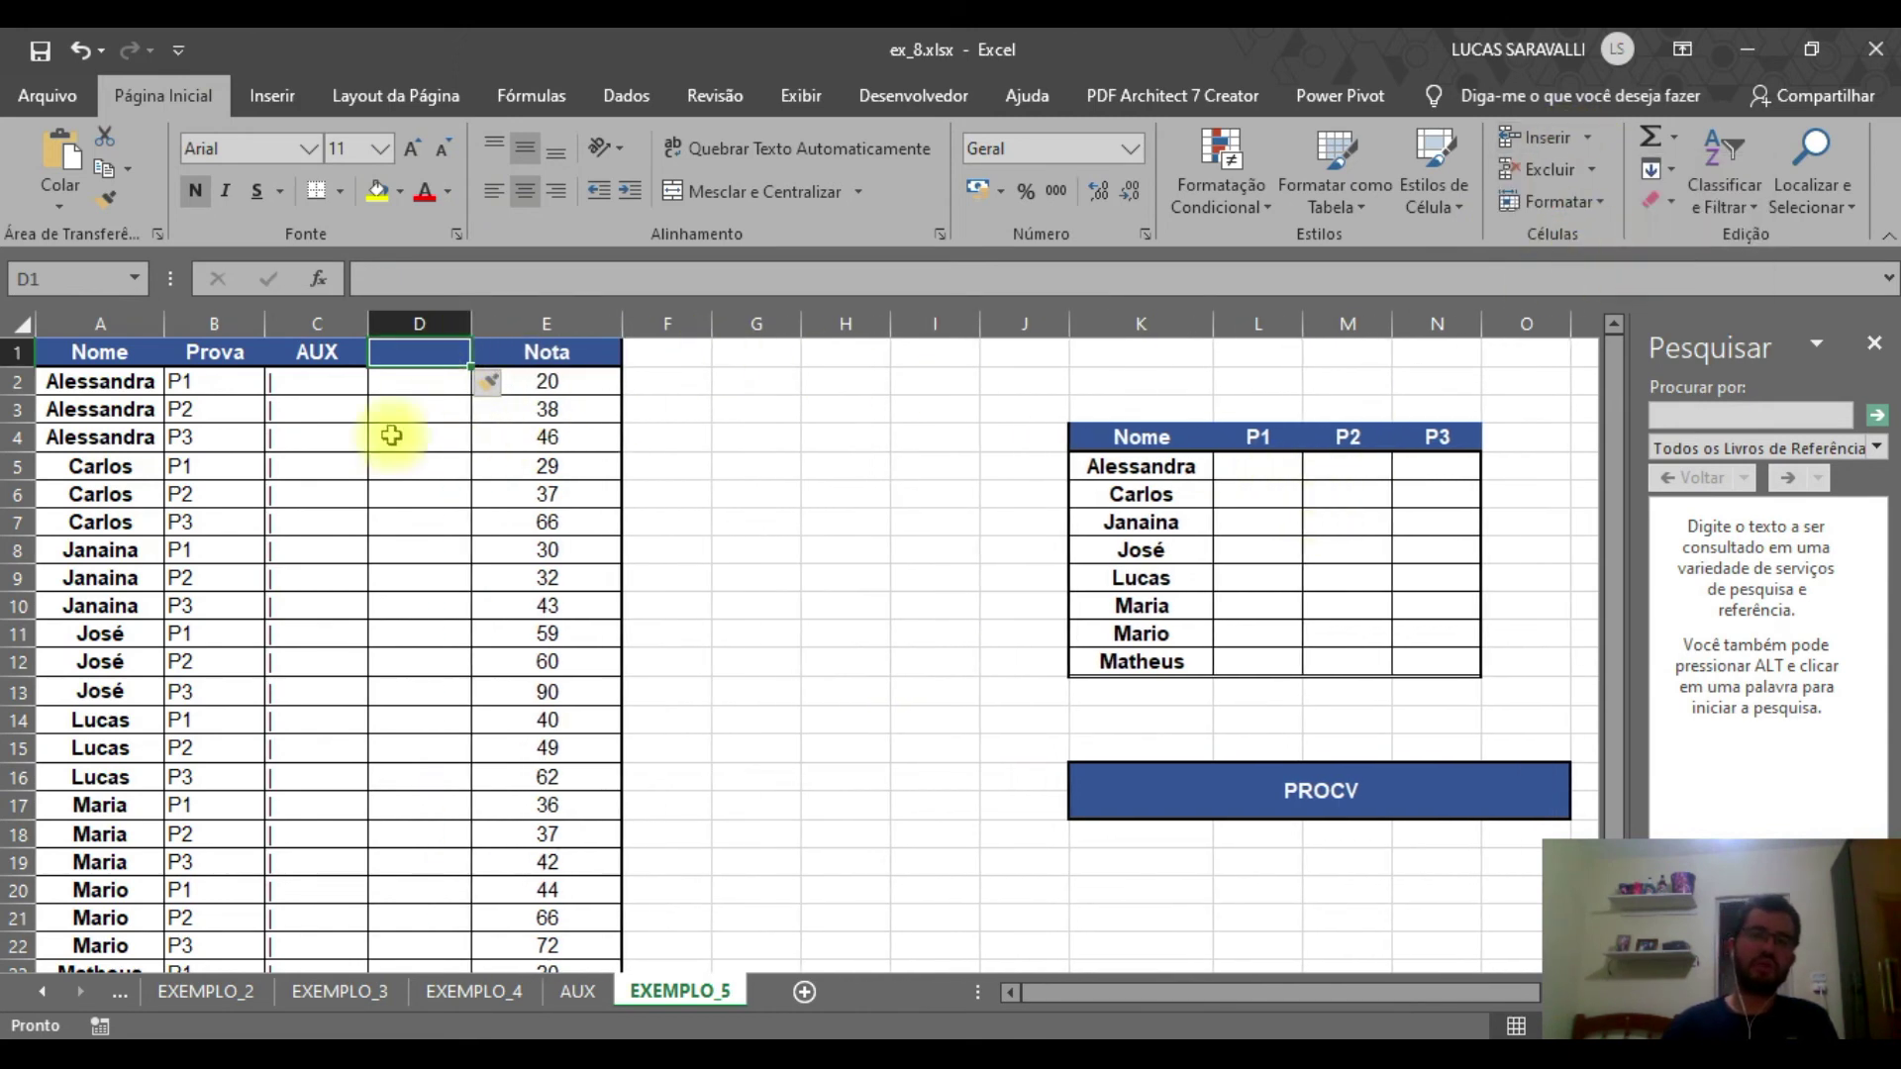
left_click(411, 383)
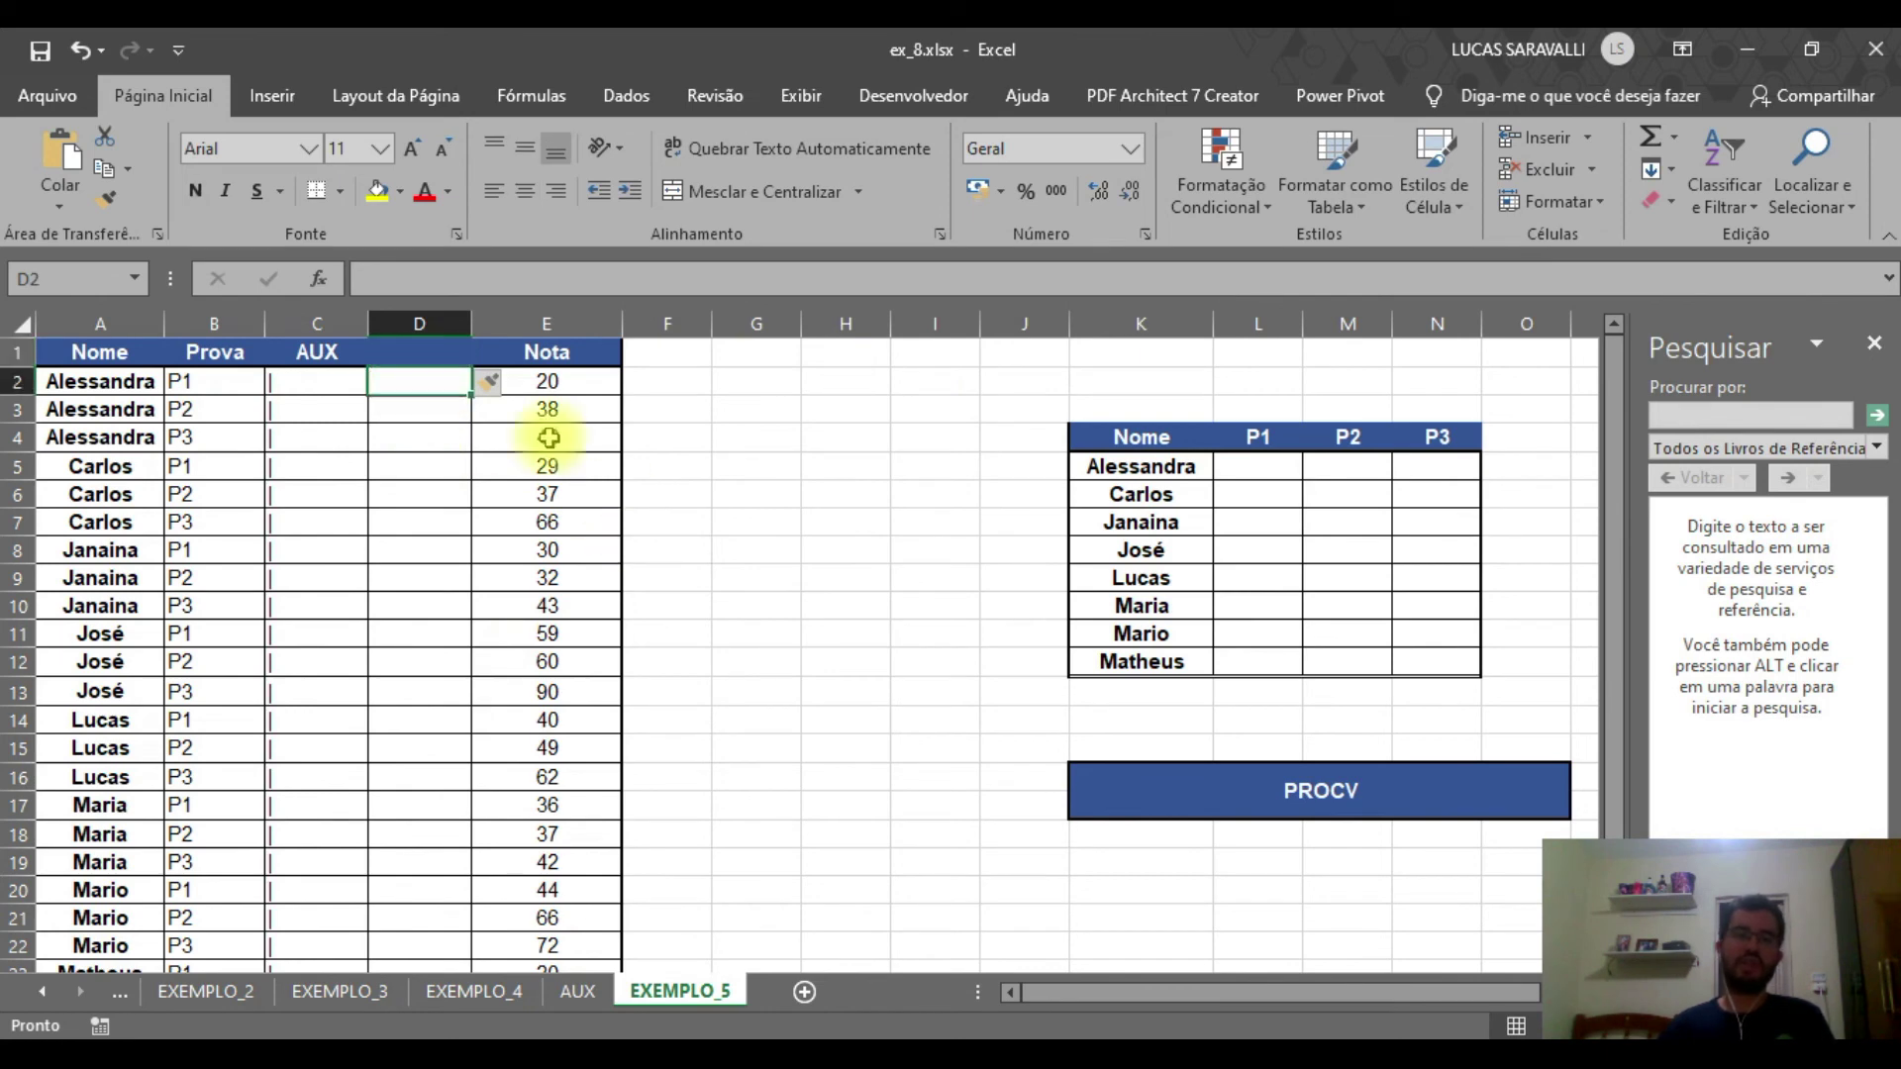
Enter the heading "concatenado" in D1 and fit column D's width to it
left_click(422, 352)
type("c")
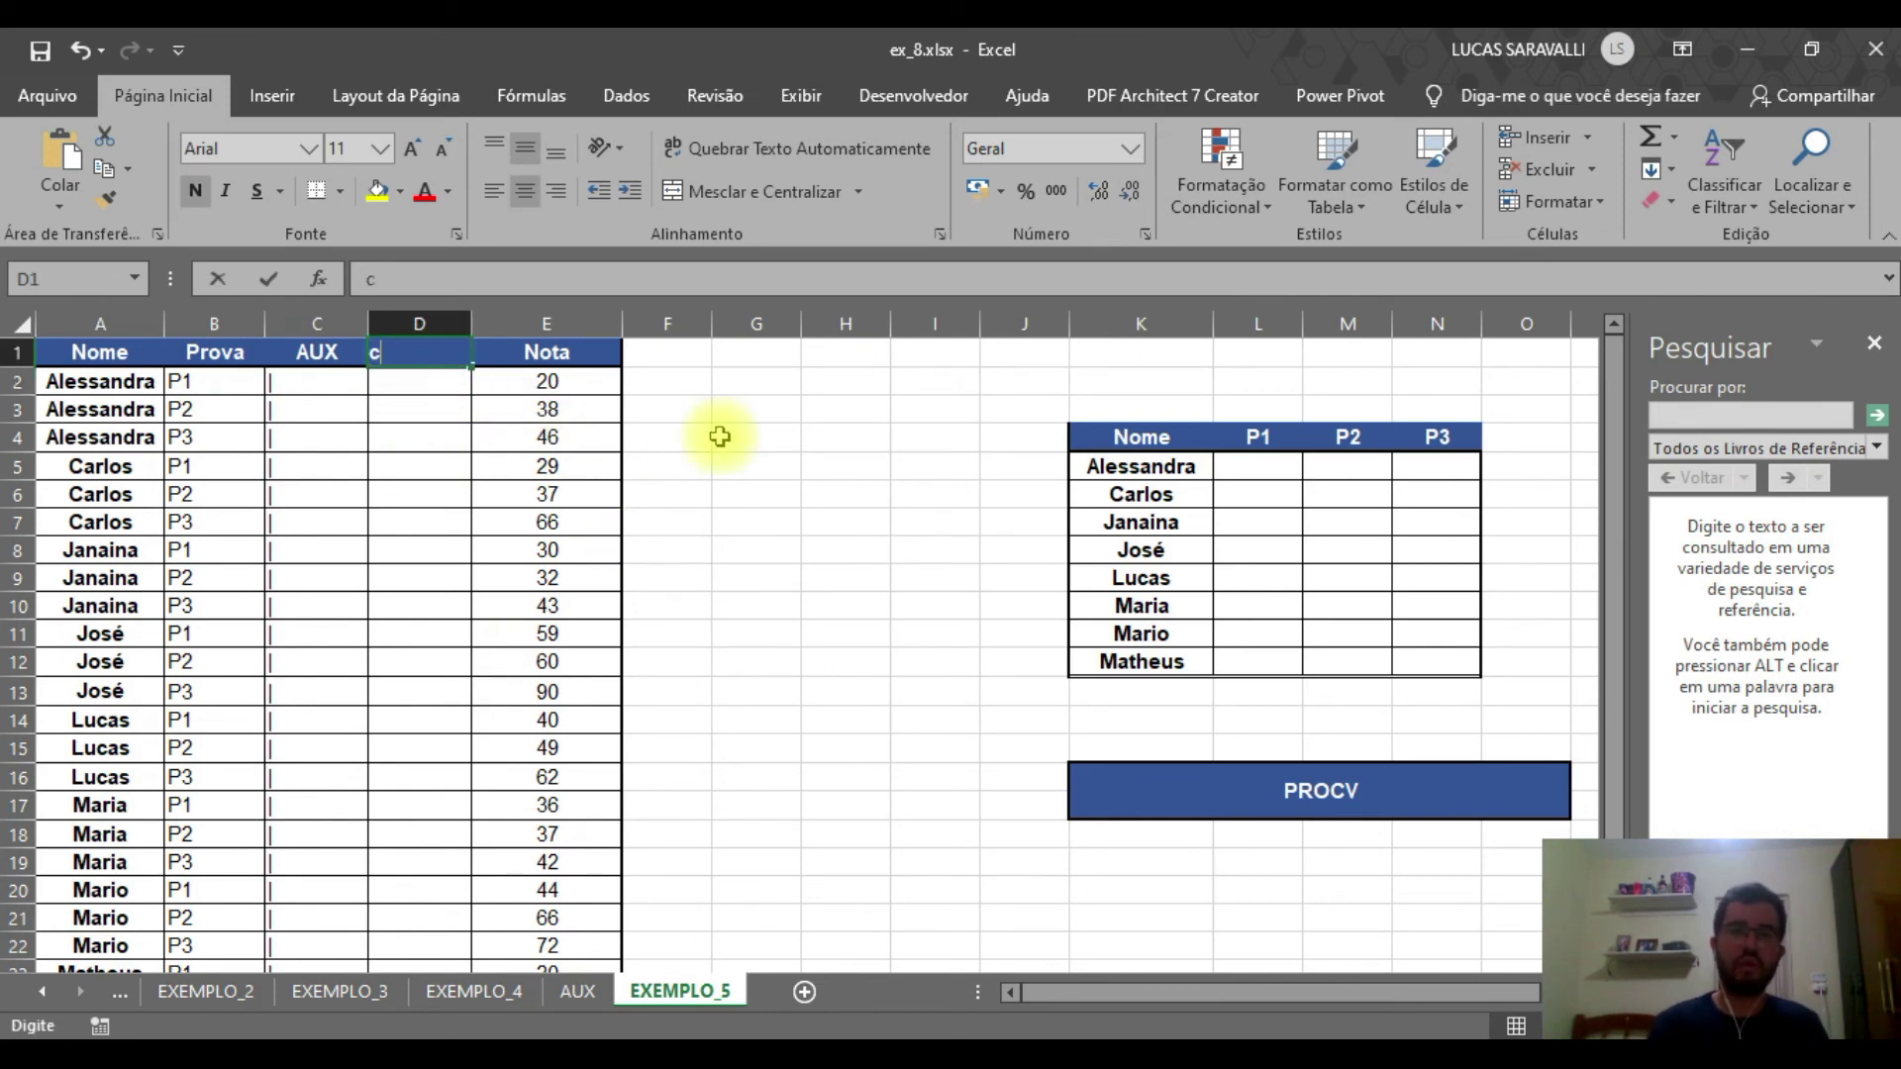
type("oncatenad")
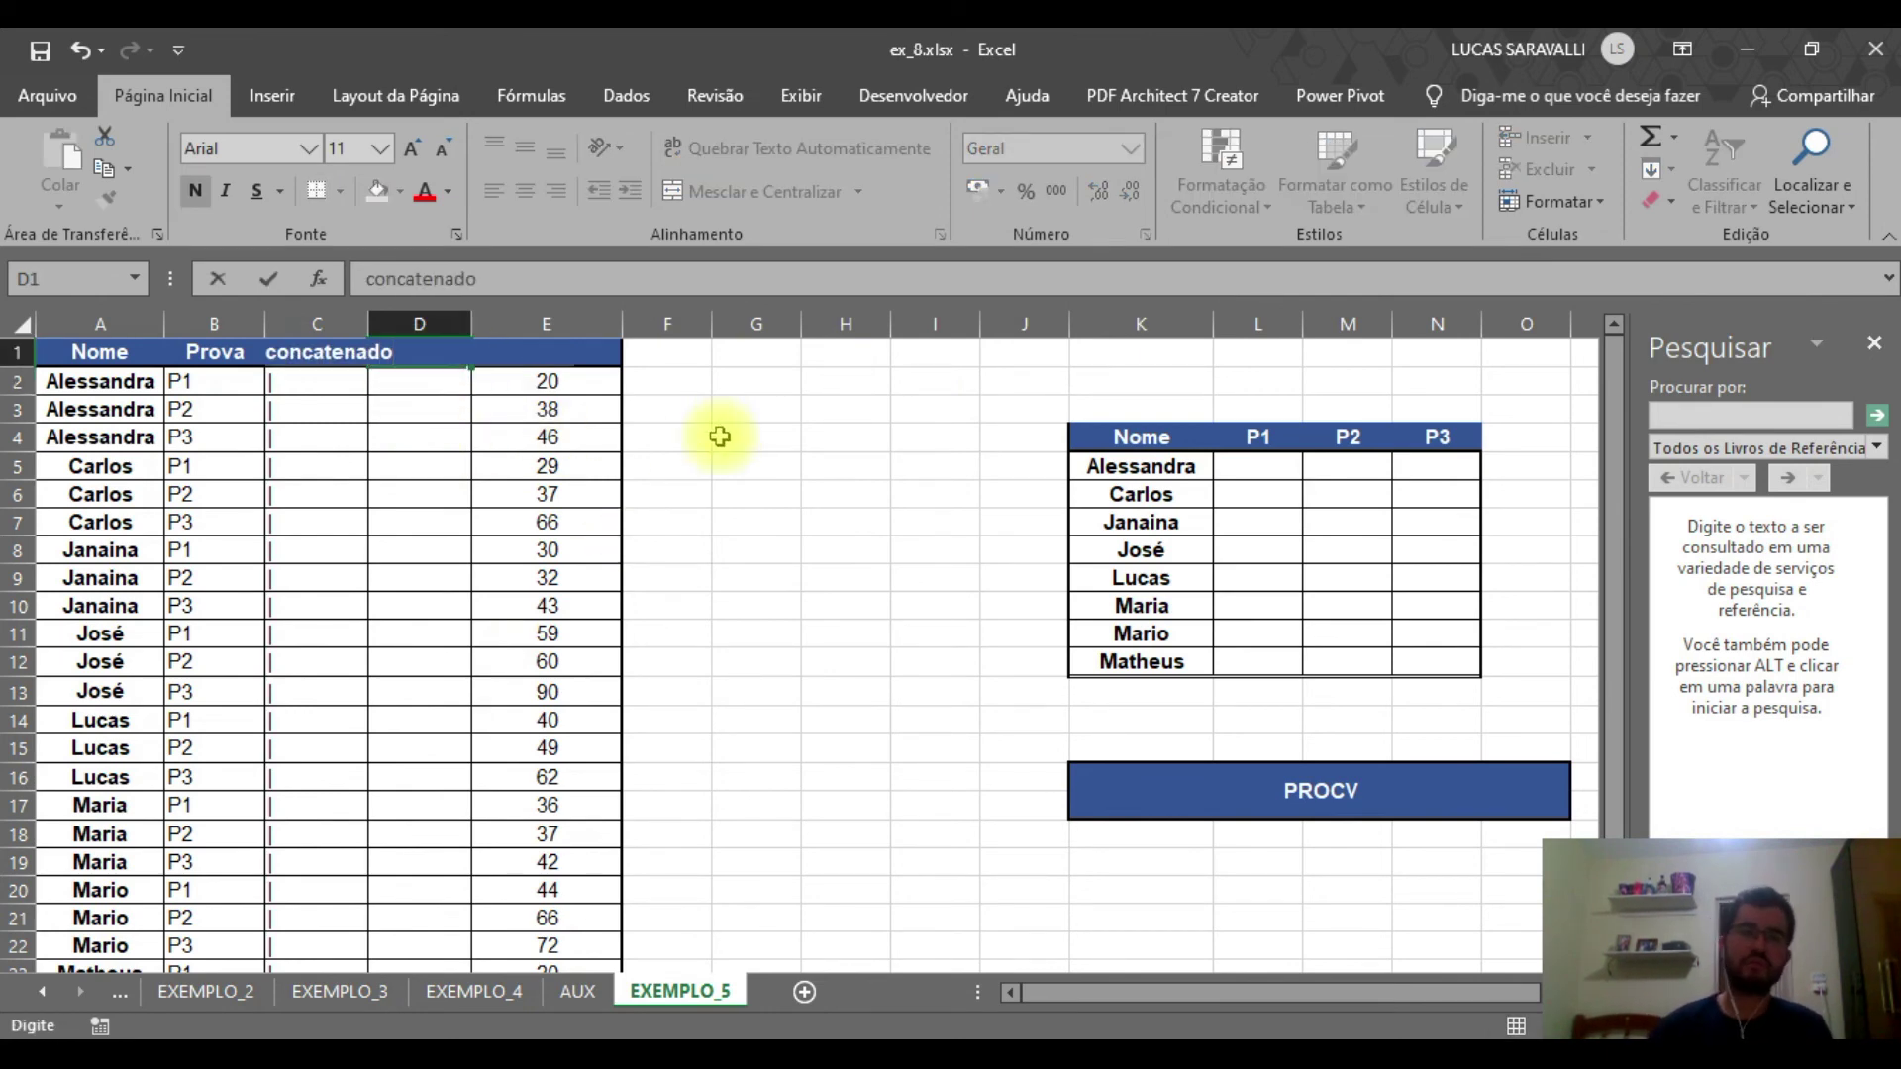
type("o")
left_click(840, 435)
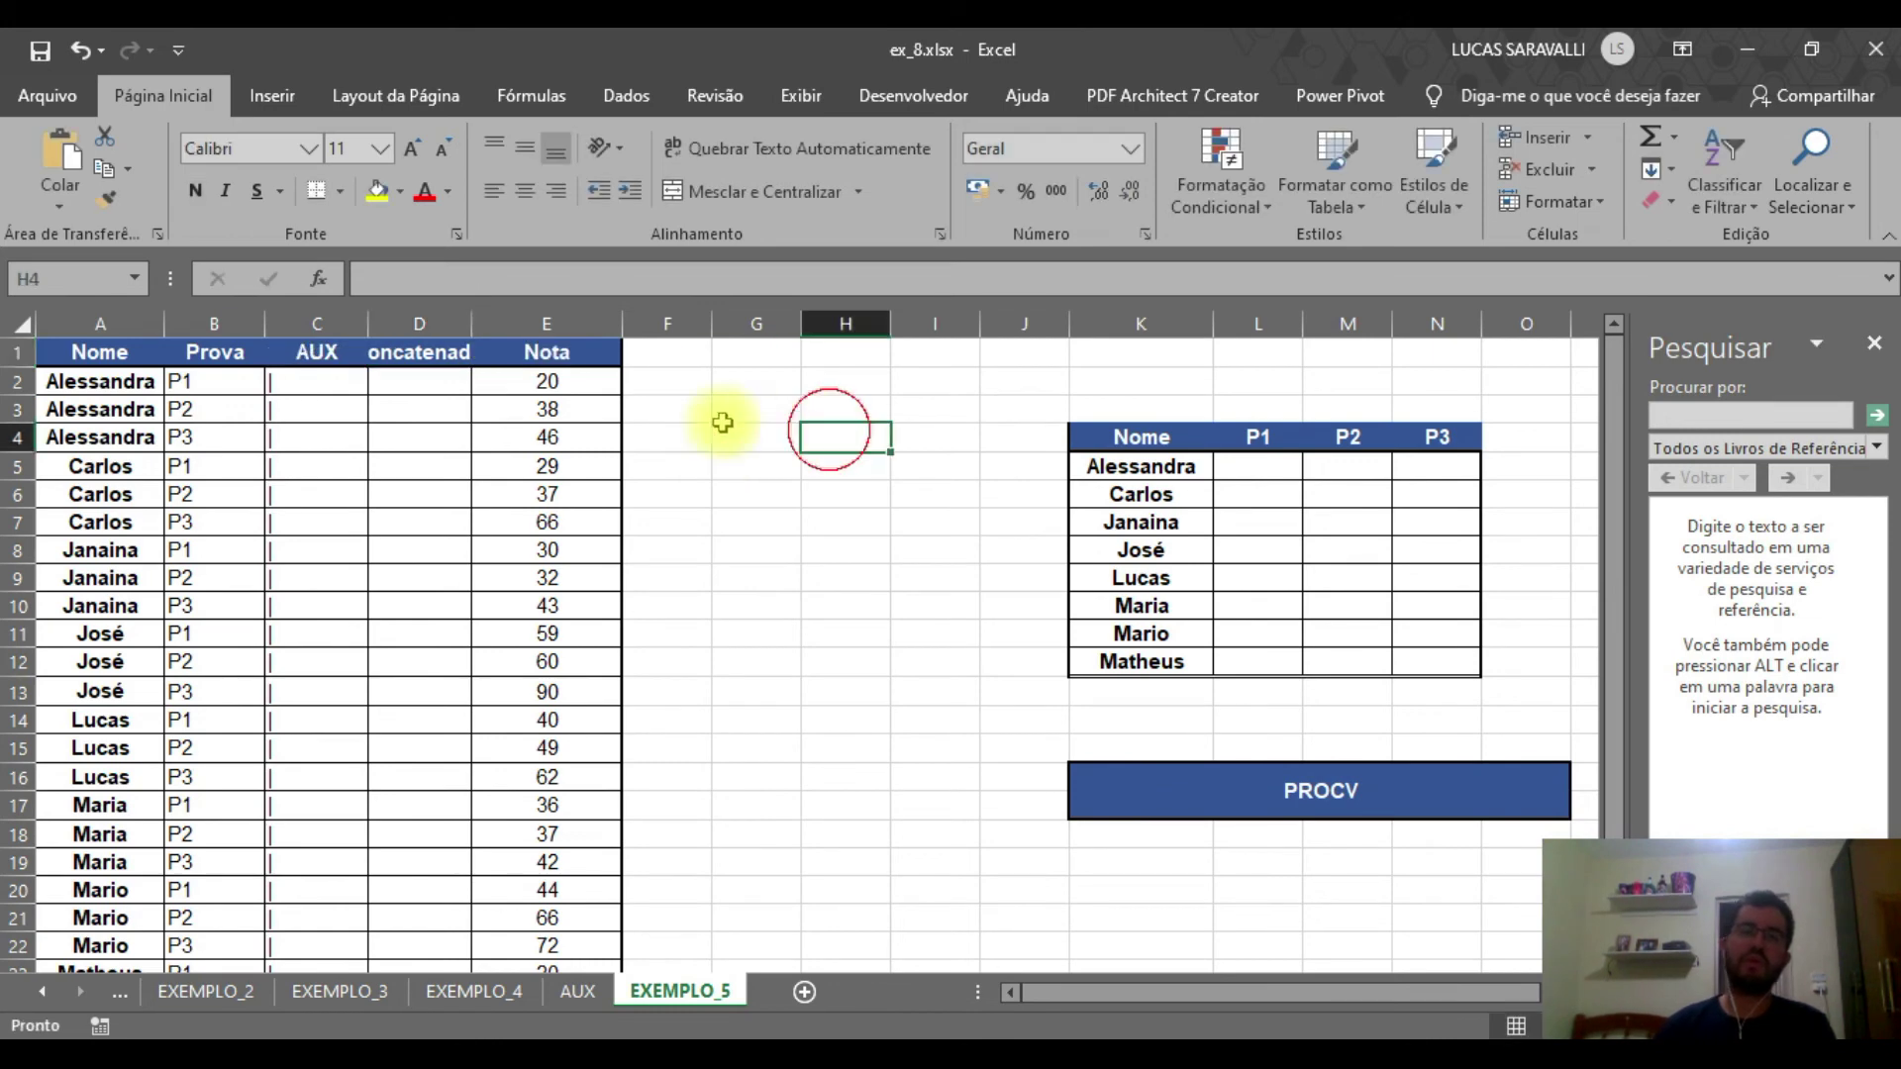
double_click(470, 323)
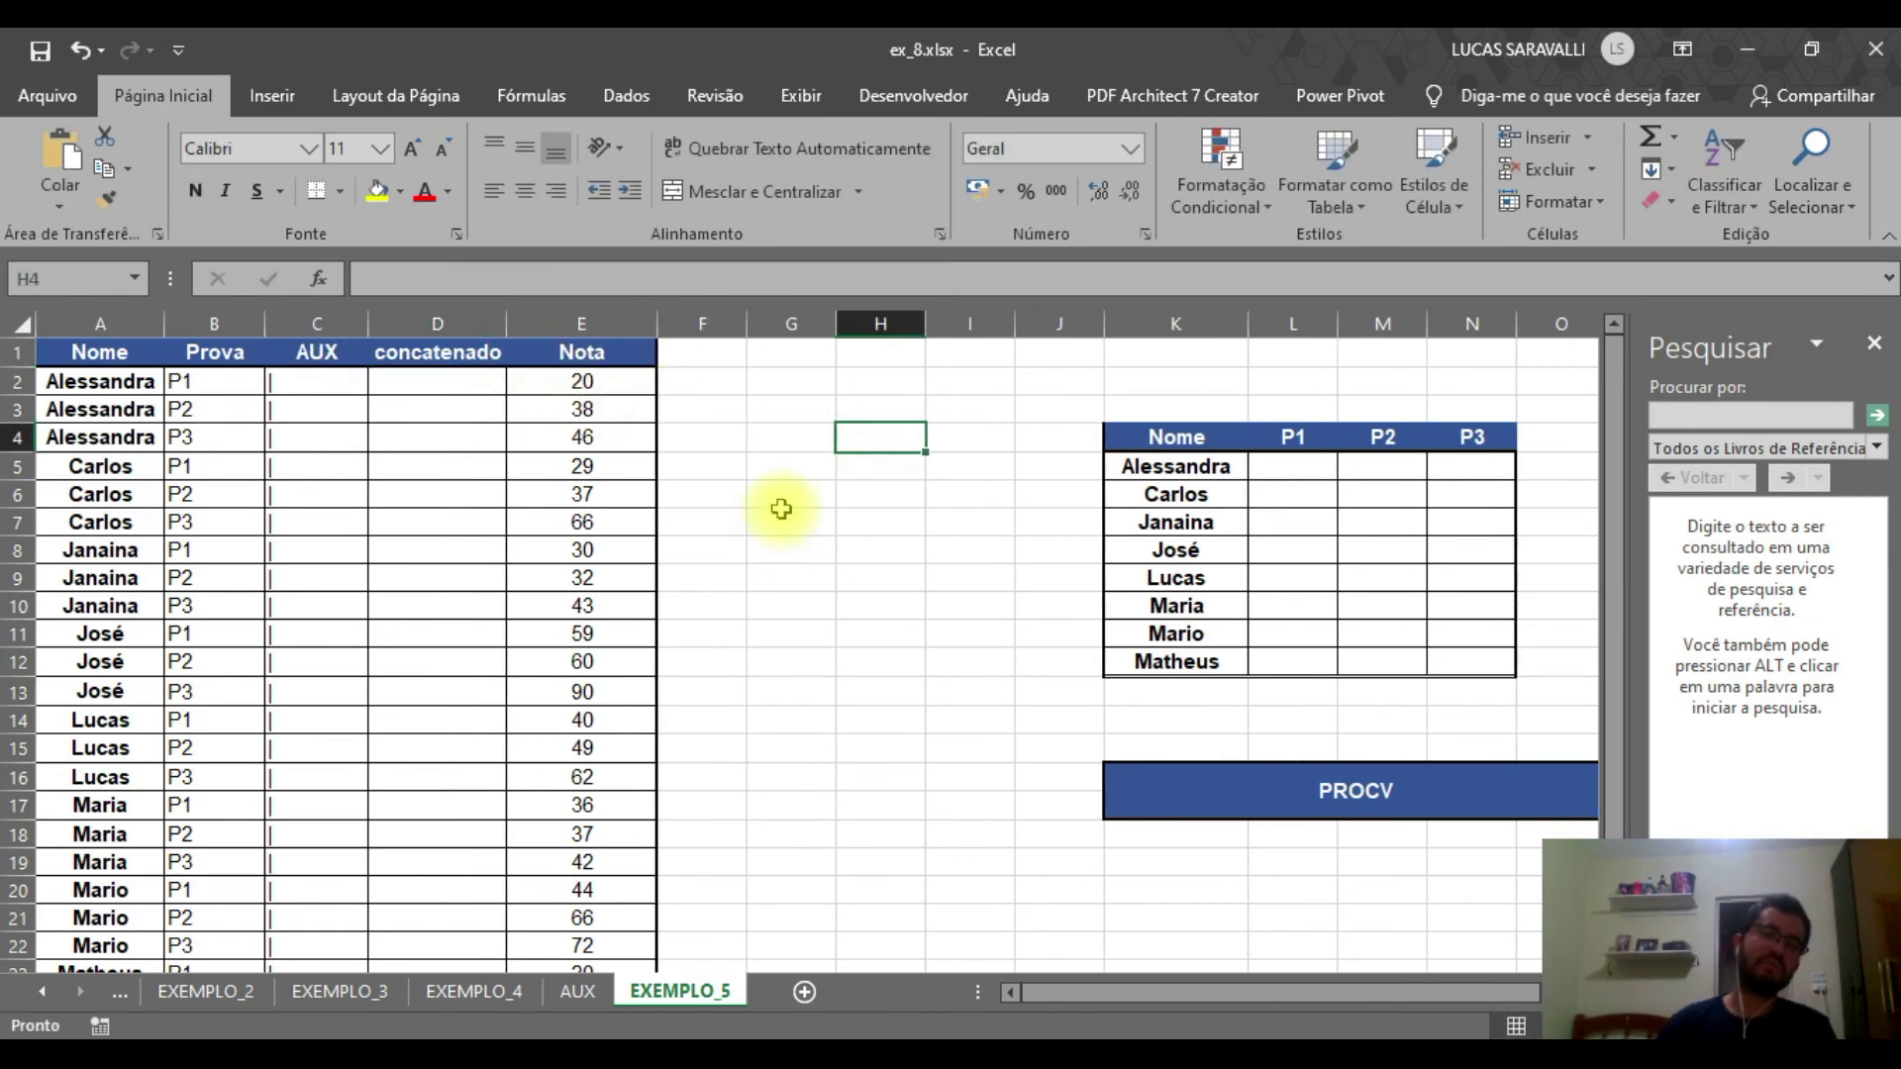
Enter =CONCATENAR(A2;C2;B2) in D2 to join the name, the AUX separator and the exam
left_click(455, 382)
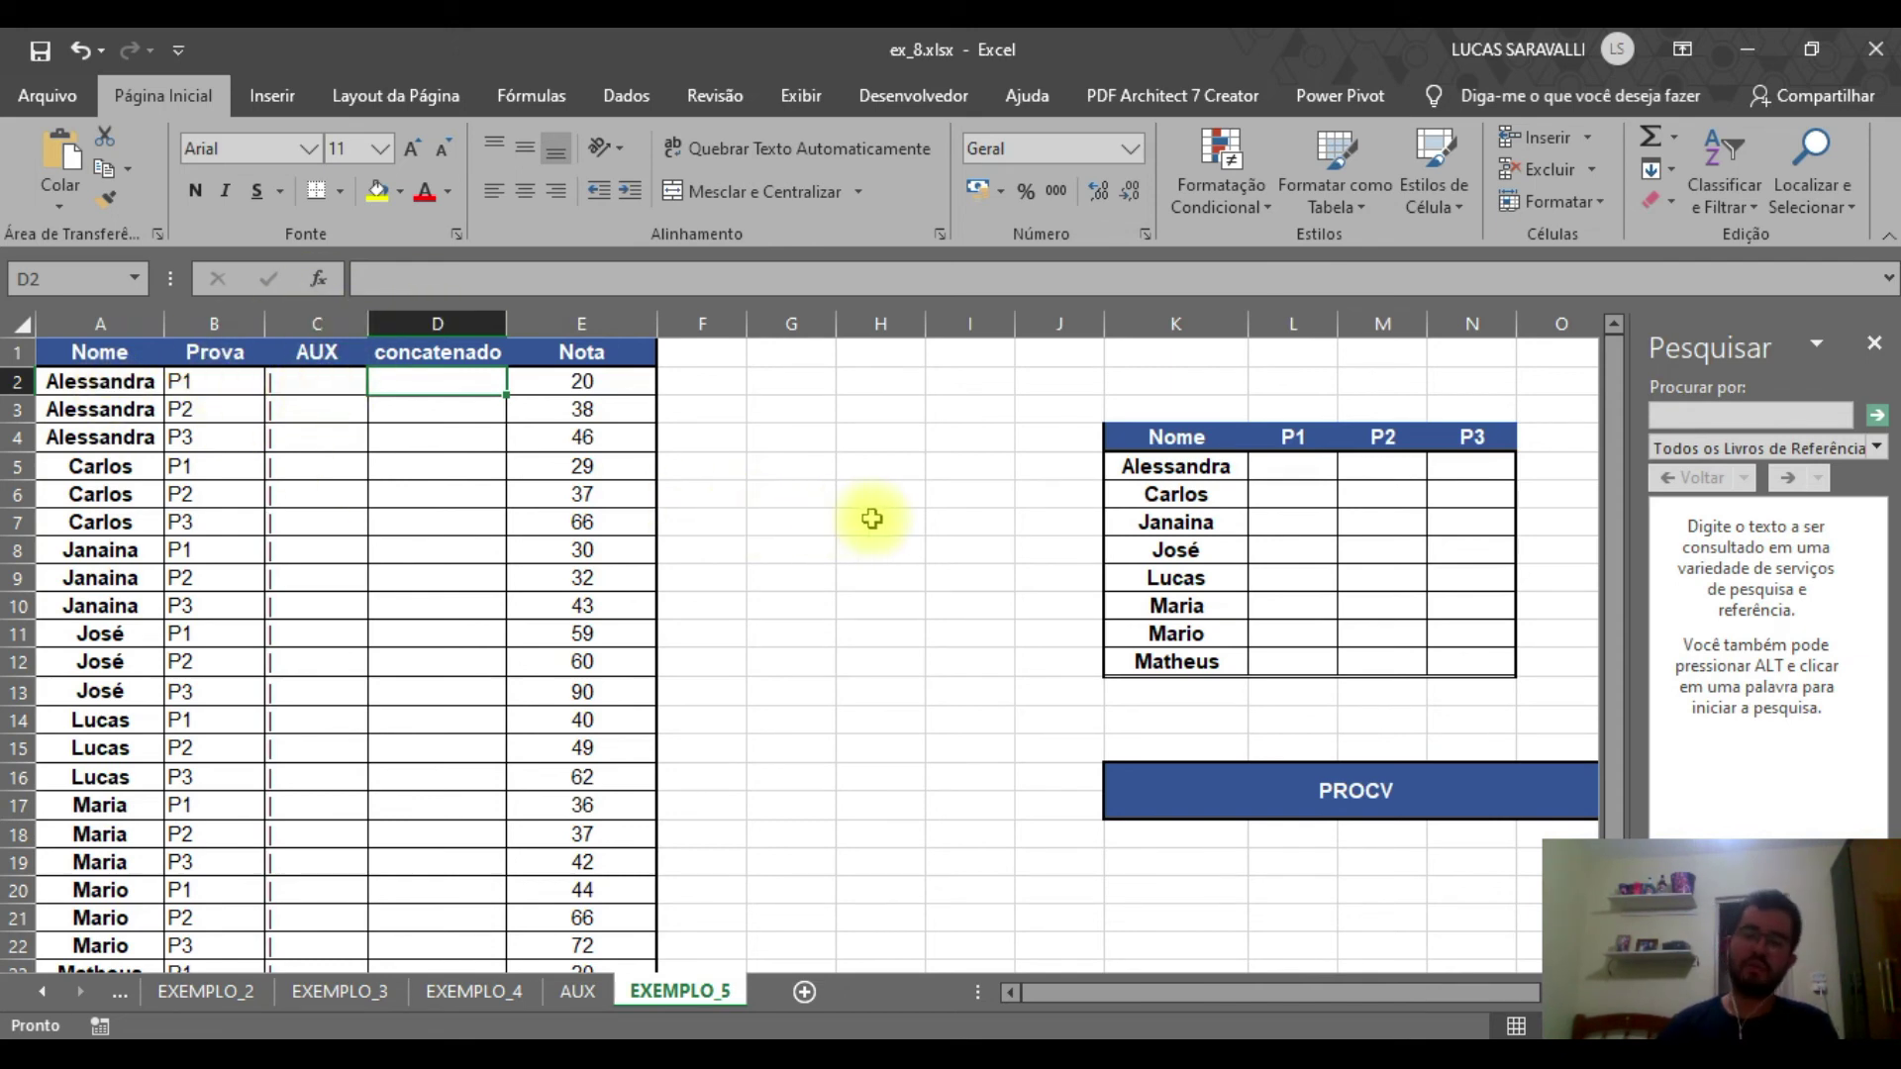
type("=")
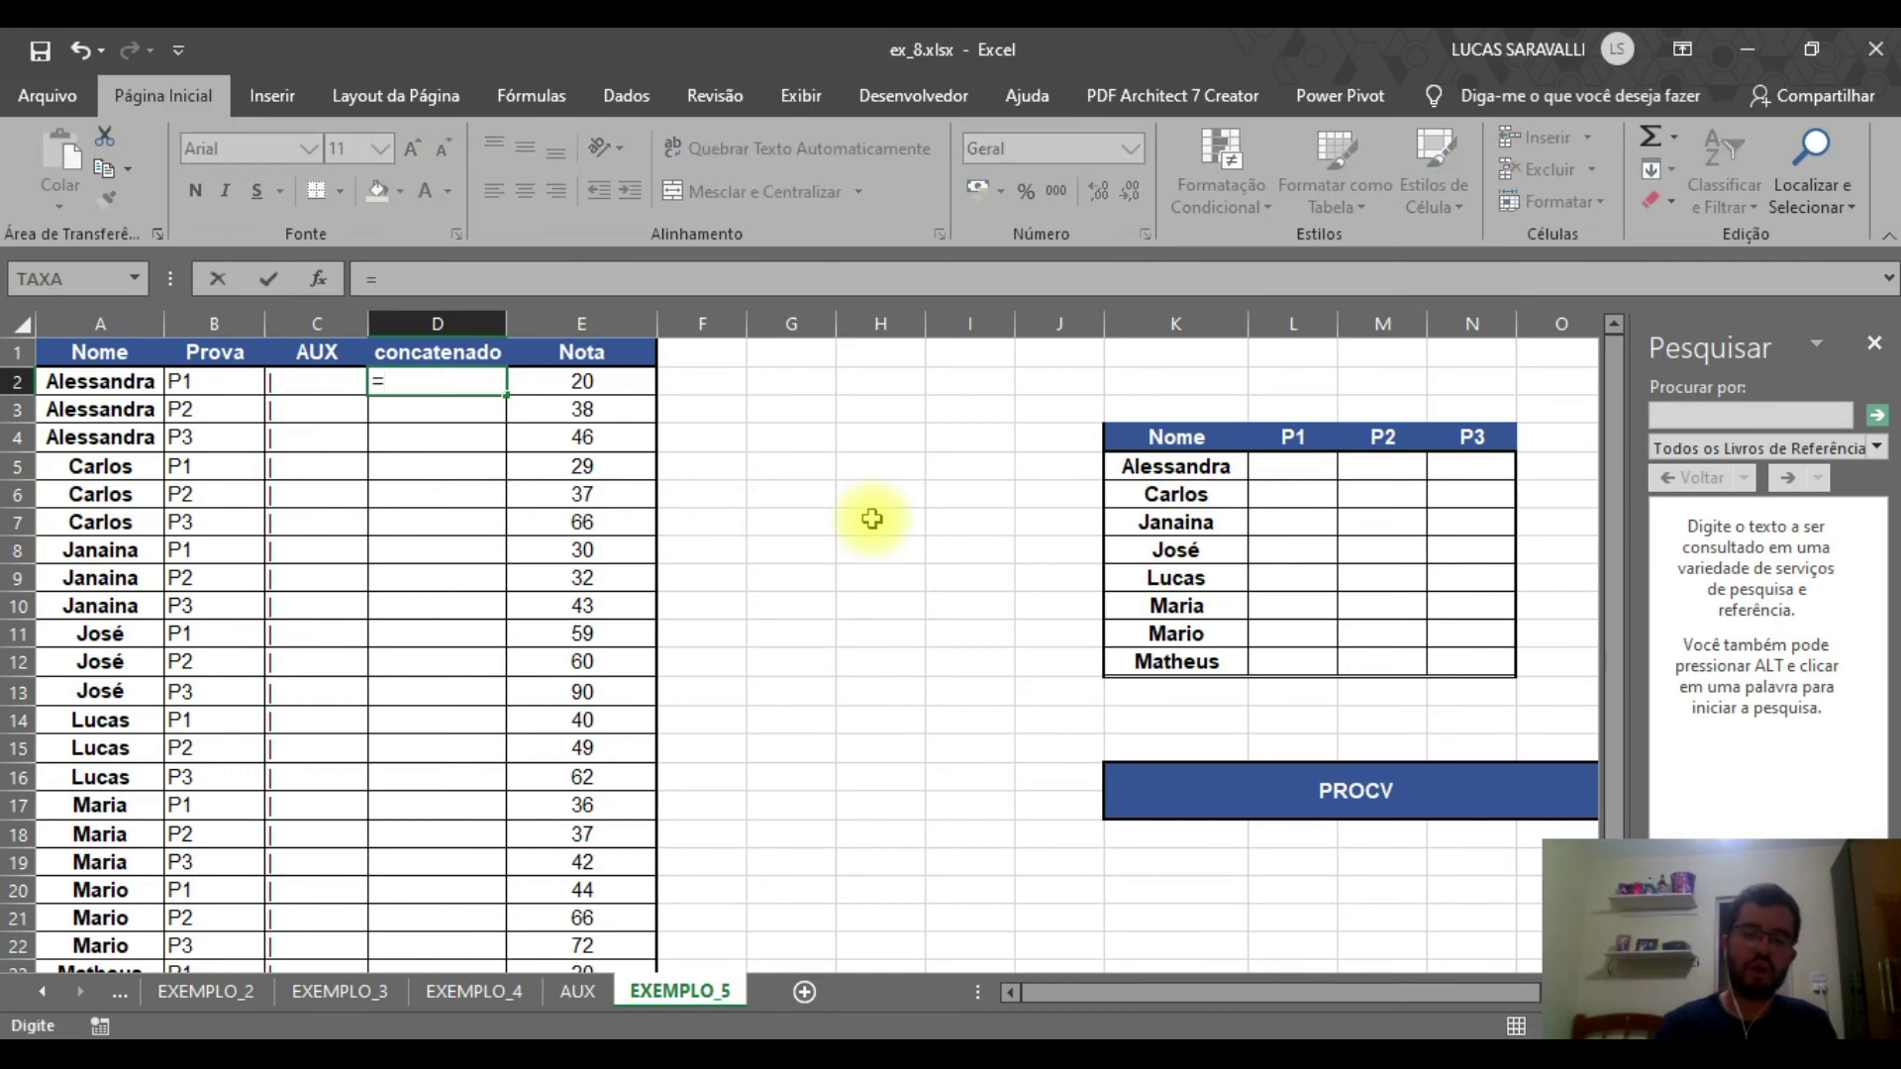
type("concate")
key("BackSpace")
key("BackSpace")
key("BackSpace")
key("BackSpace")
key("BackSpace")
key("BackSpace")
key("BackSpace")
type("CONCATE")
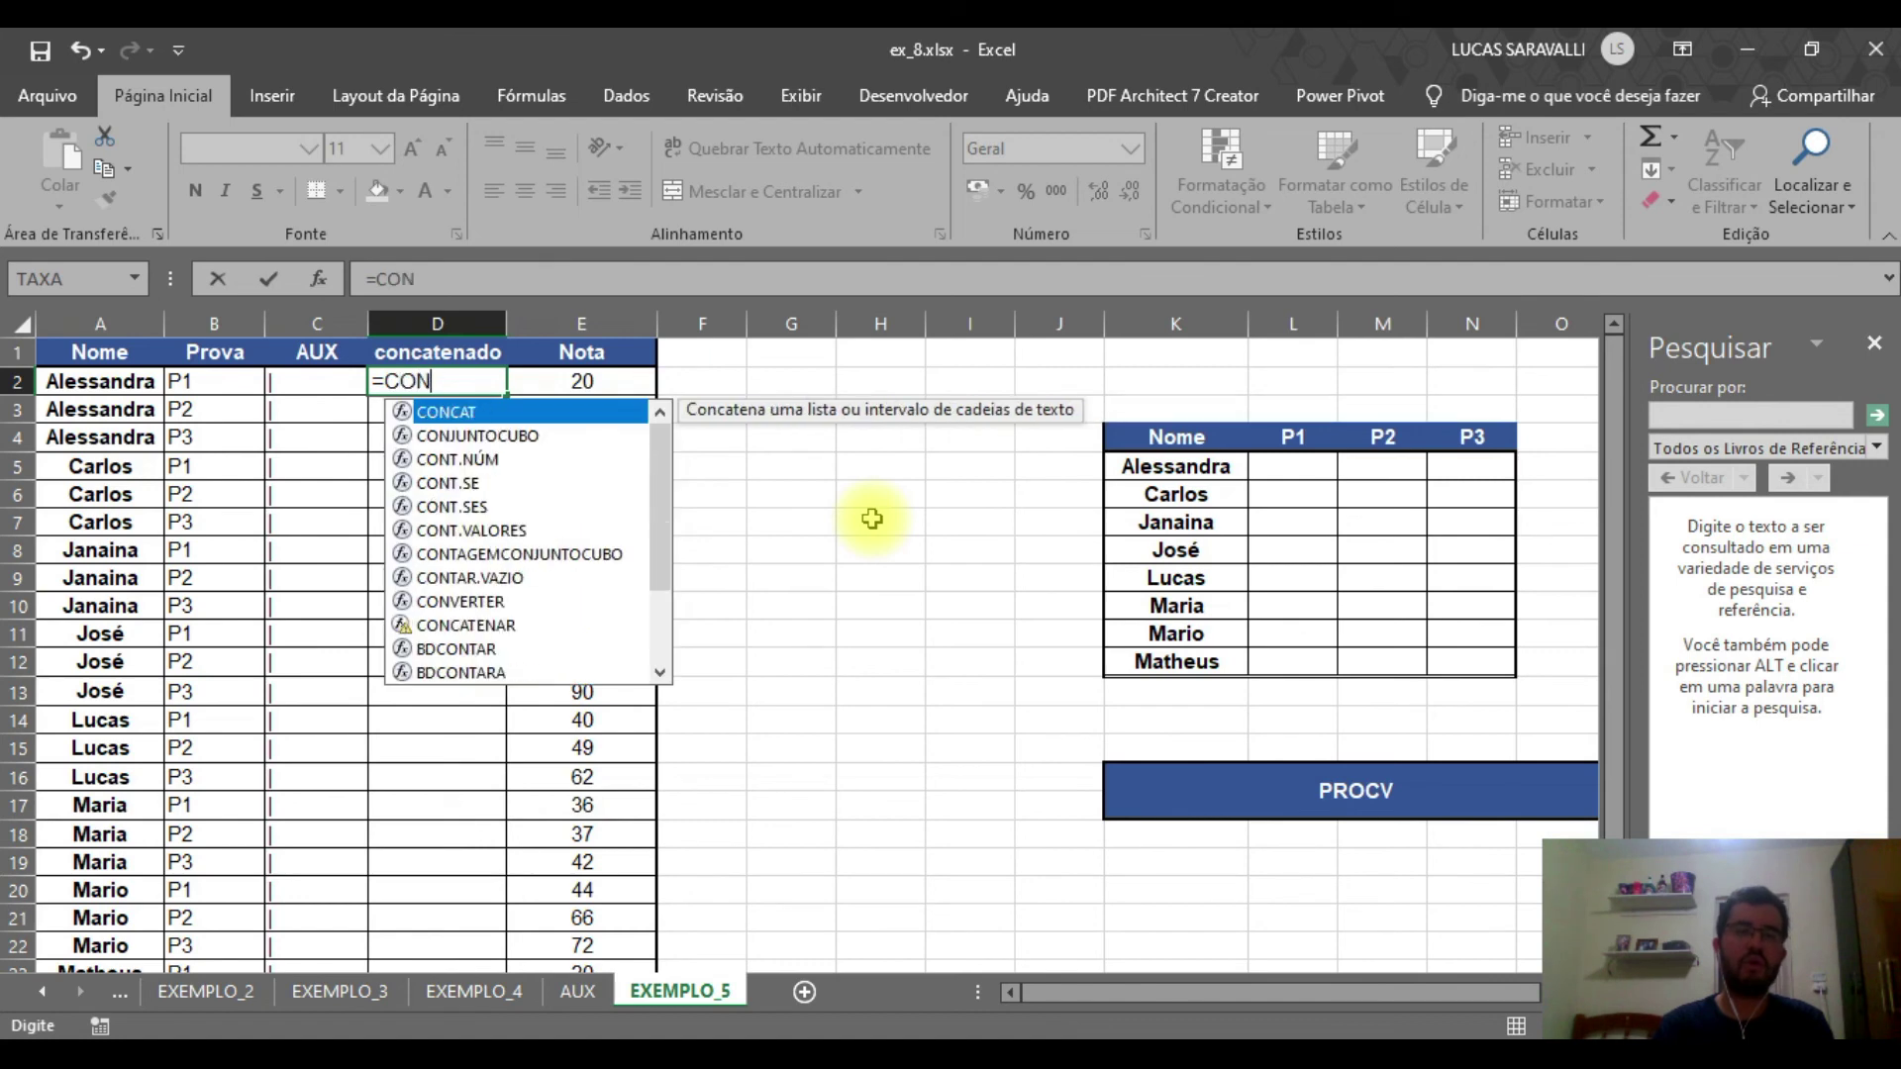
key("BackSpace")
key("BackSpace")
type("TENA")
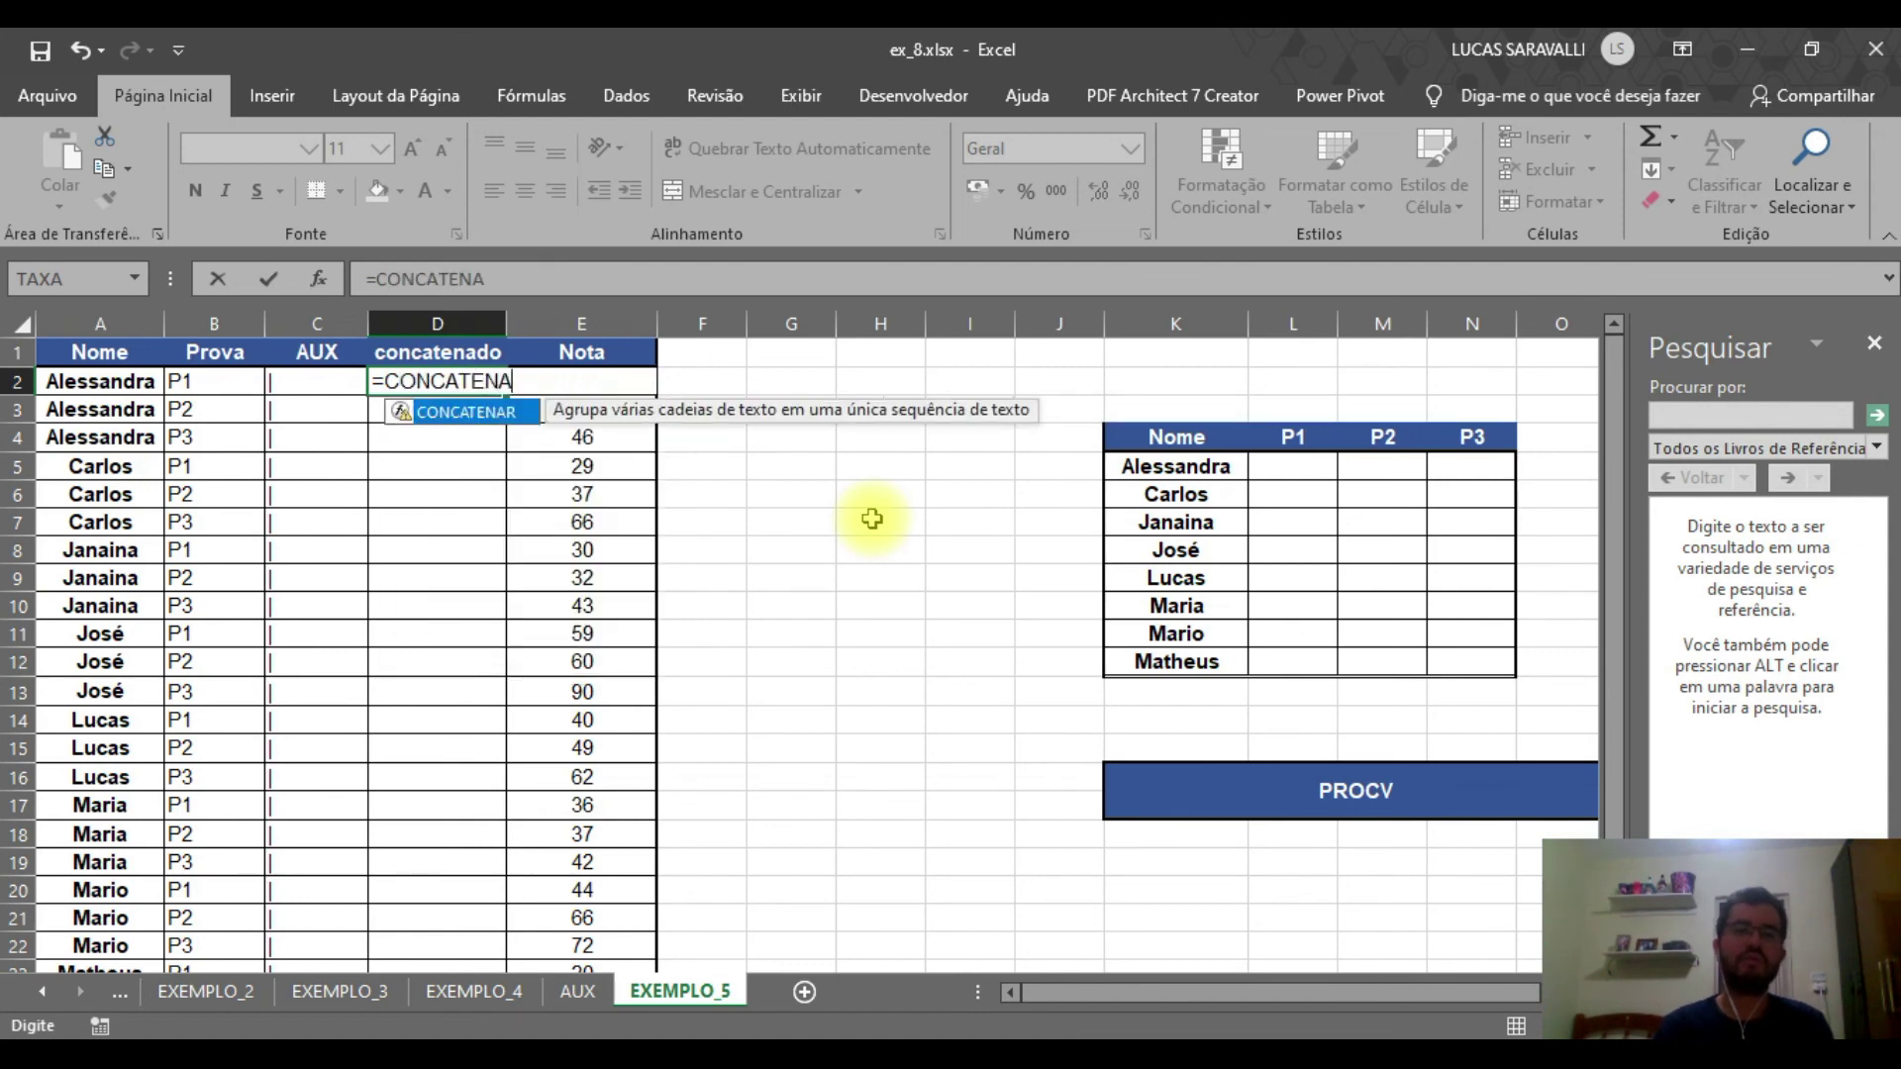
type("R(")
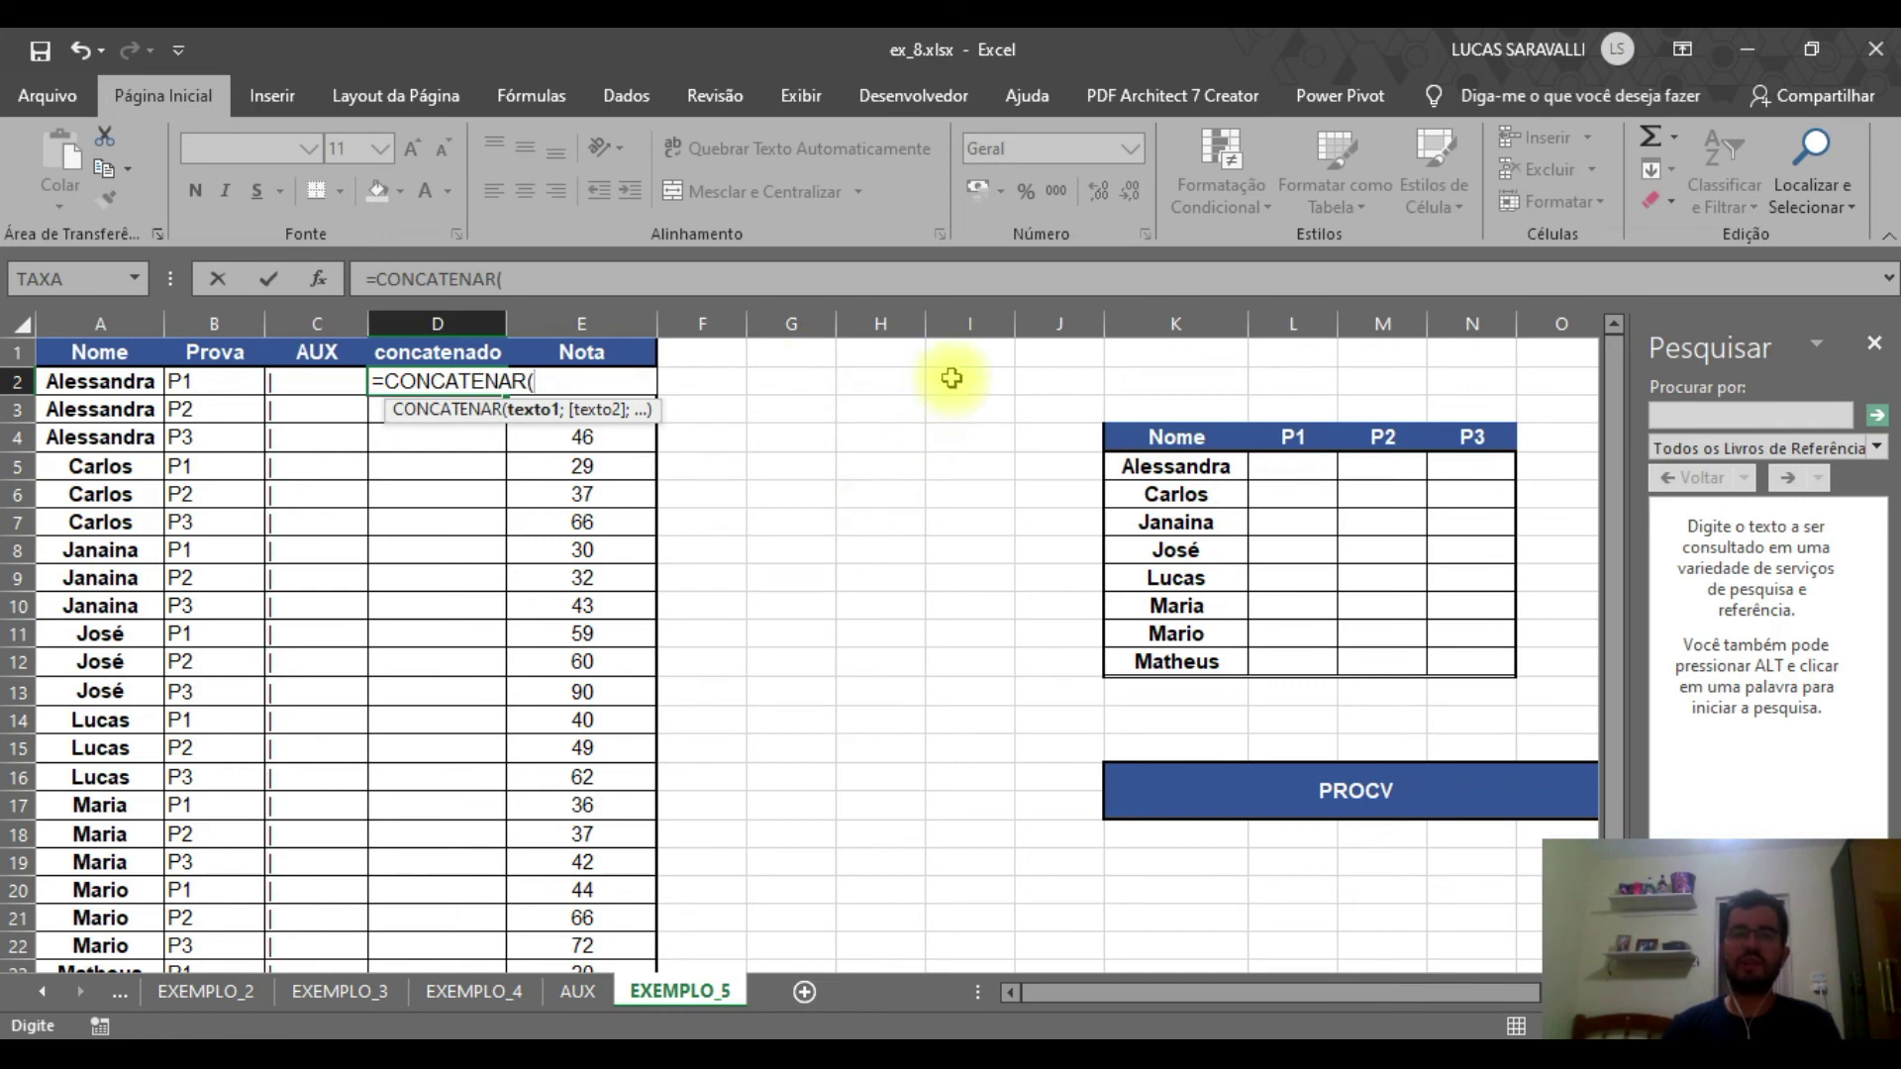
left_click(115, 382)
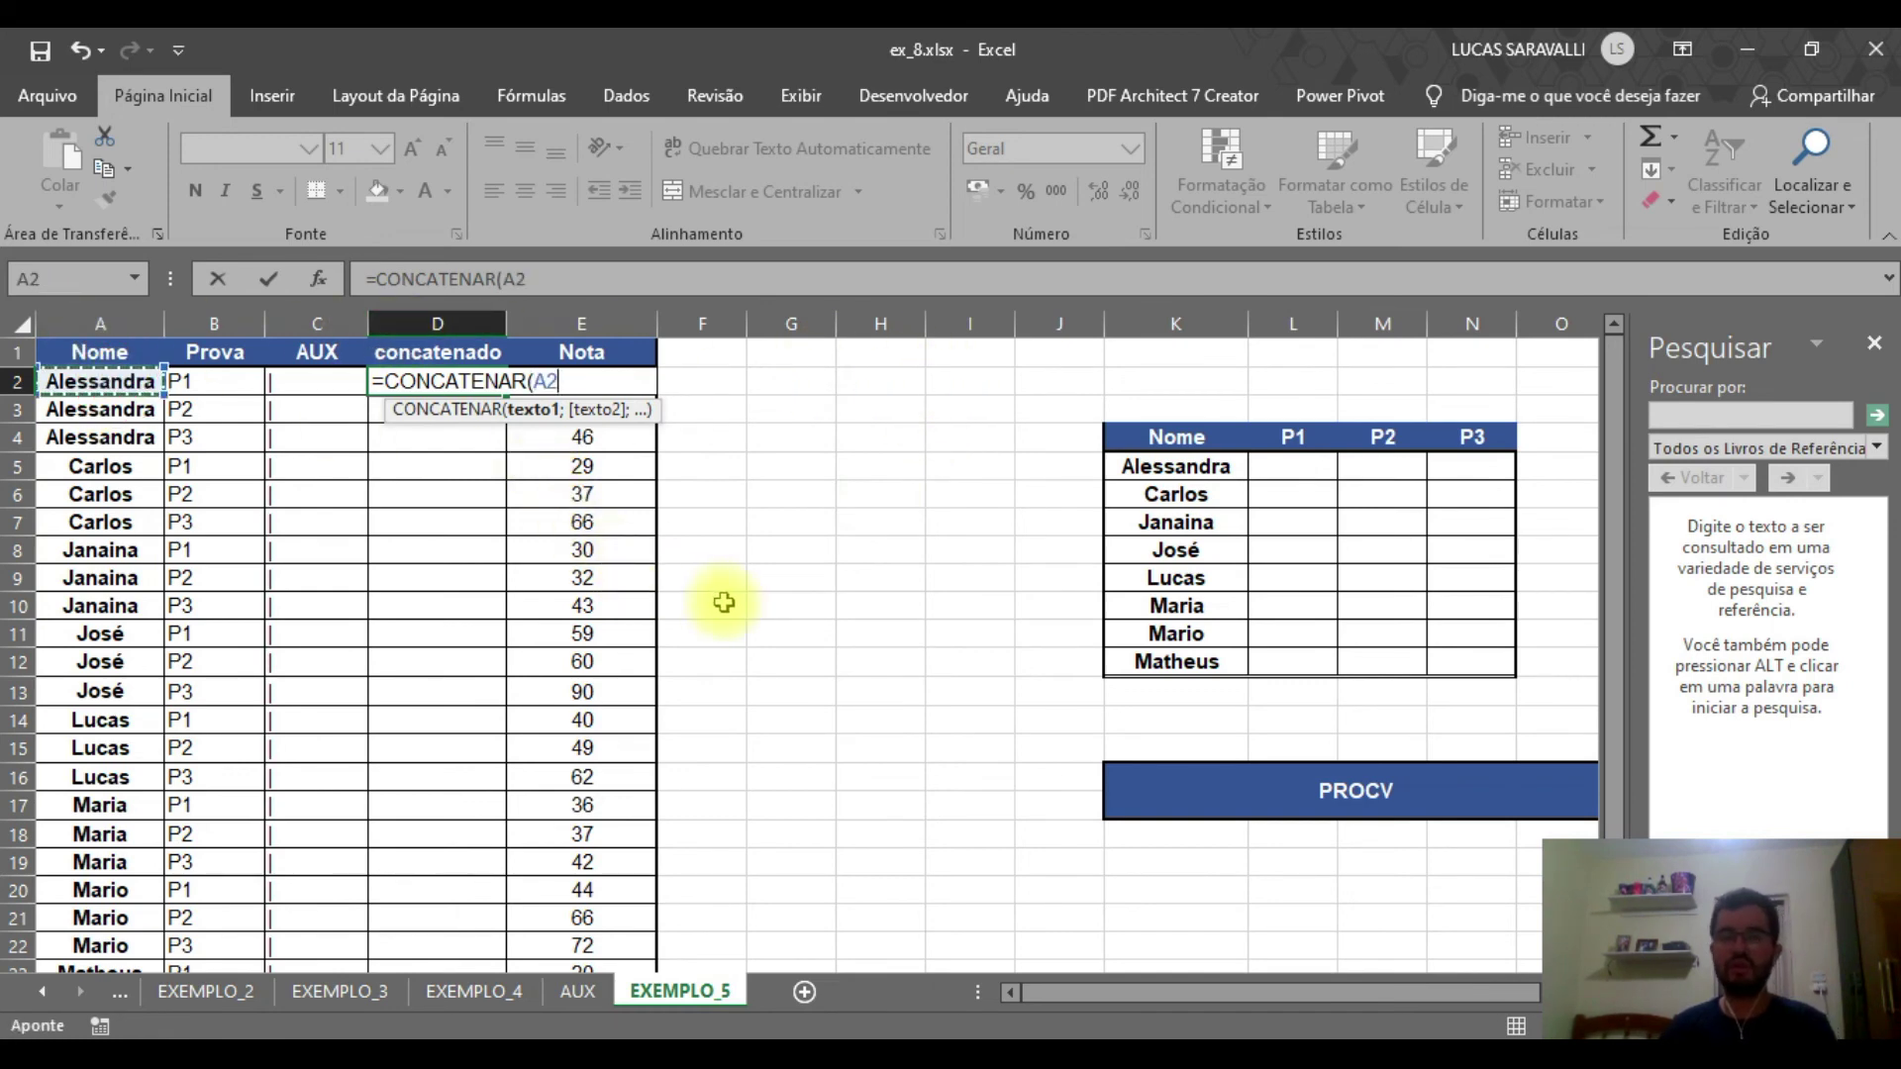
type(";")
left_click(311, 382)
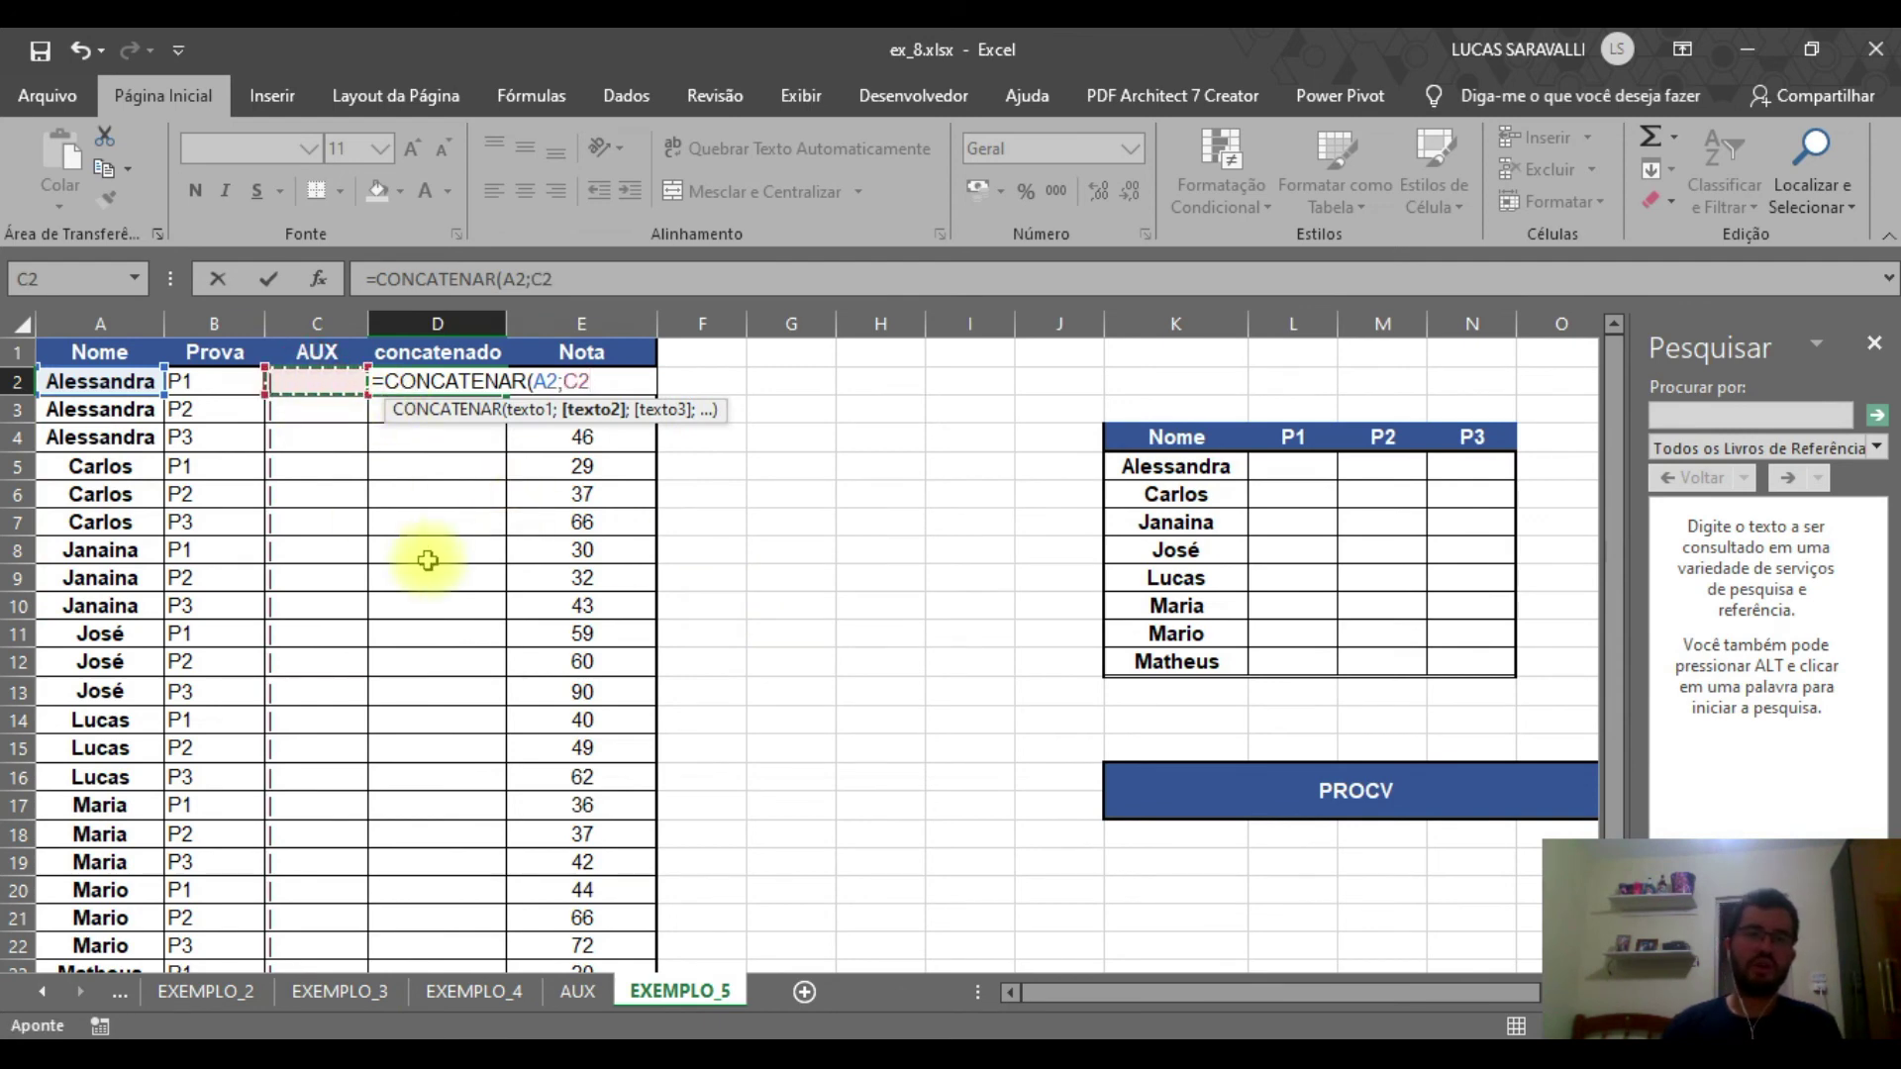
type(";")
left_click(210, 381)
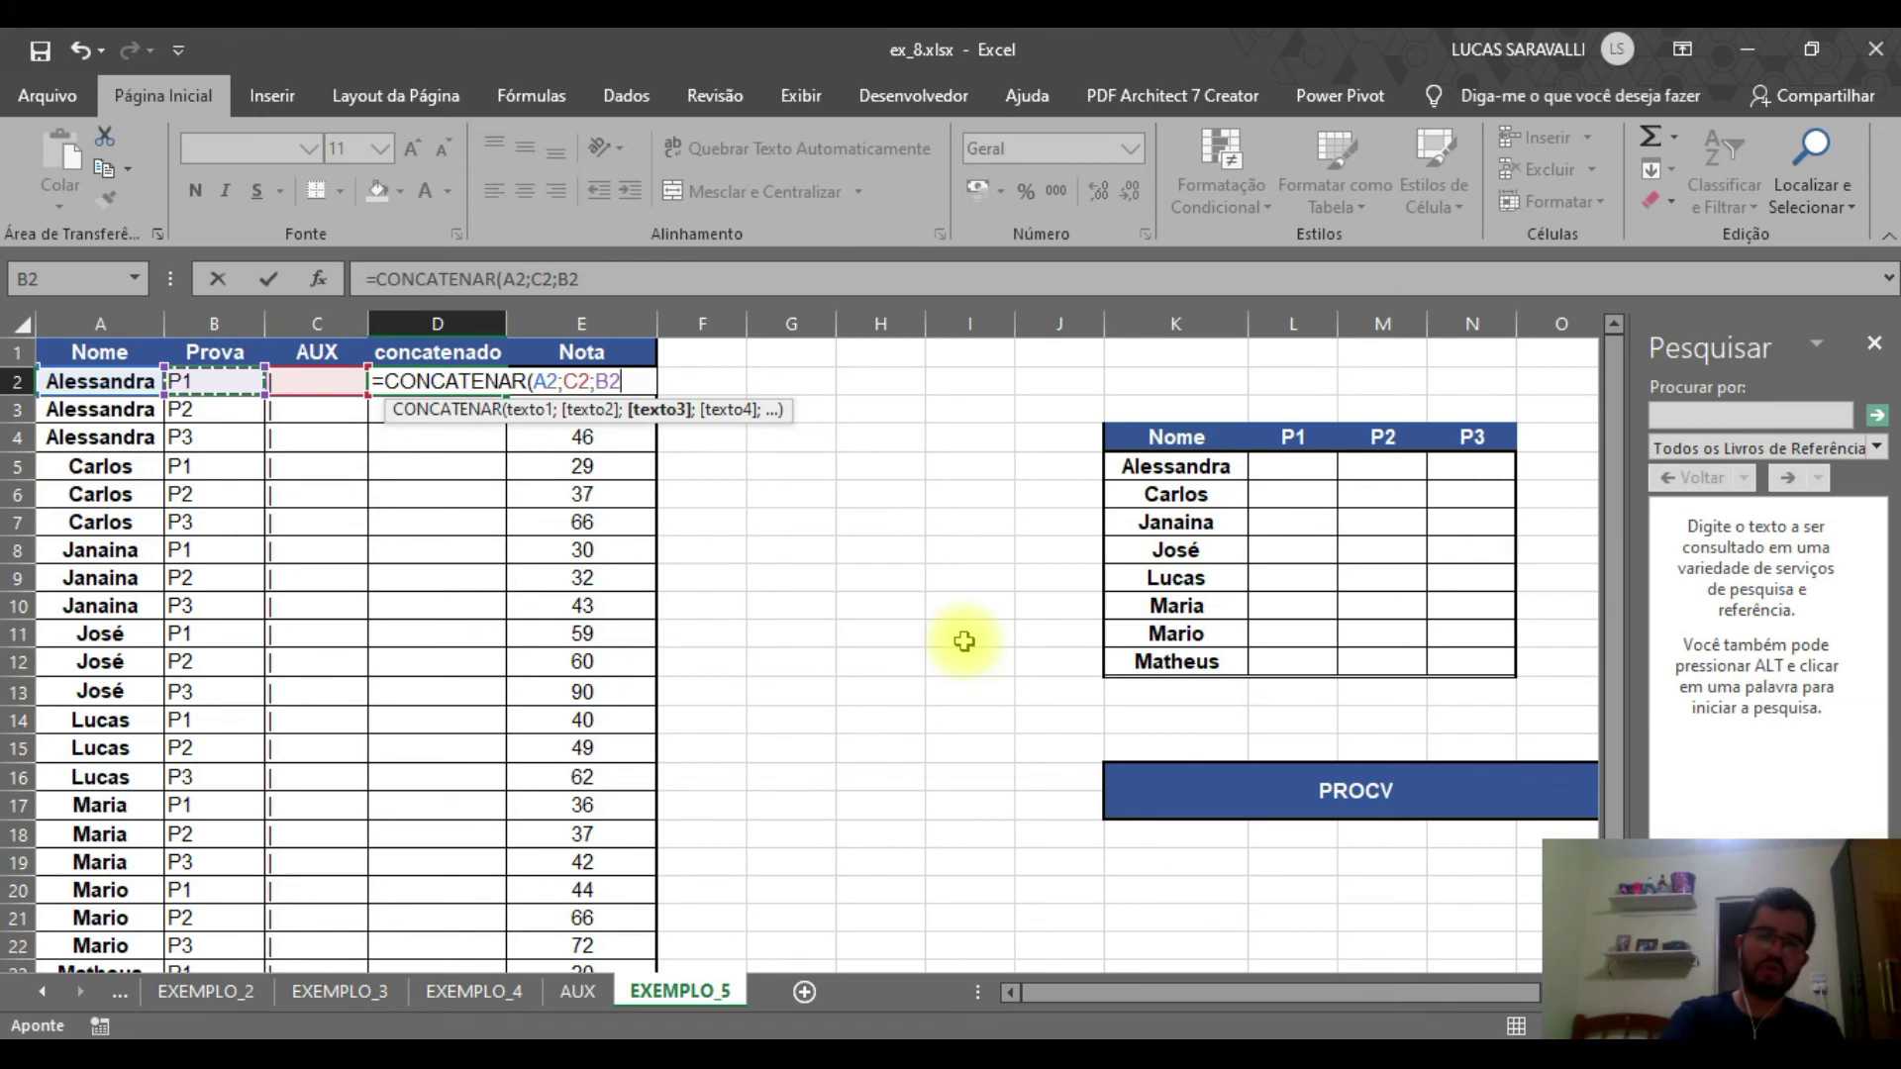
type(")")
key("Return")
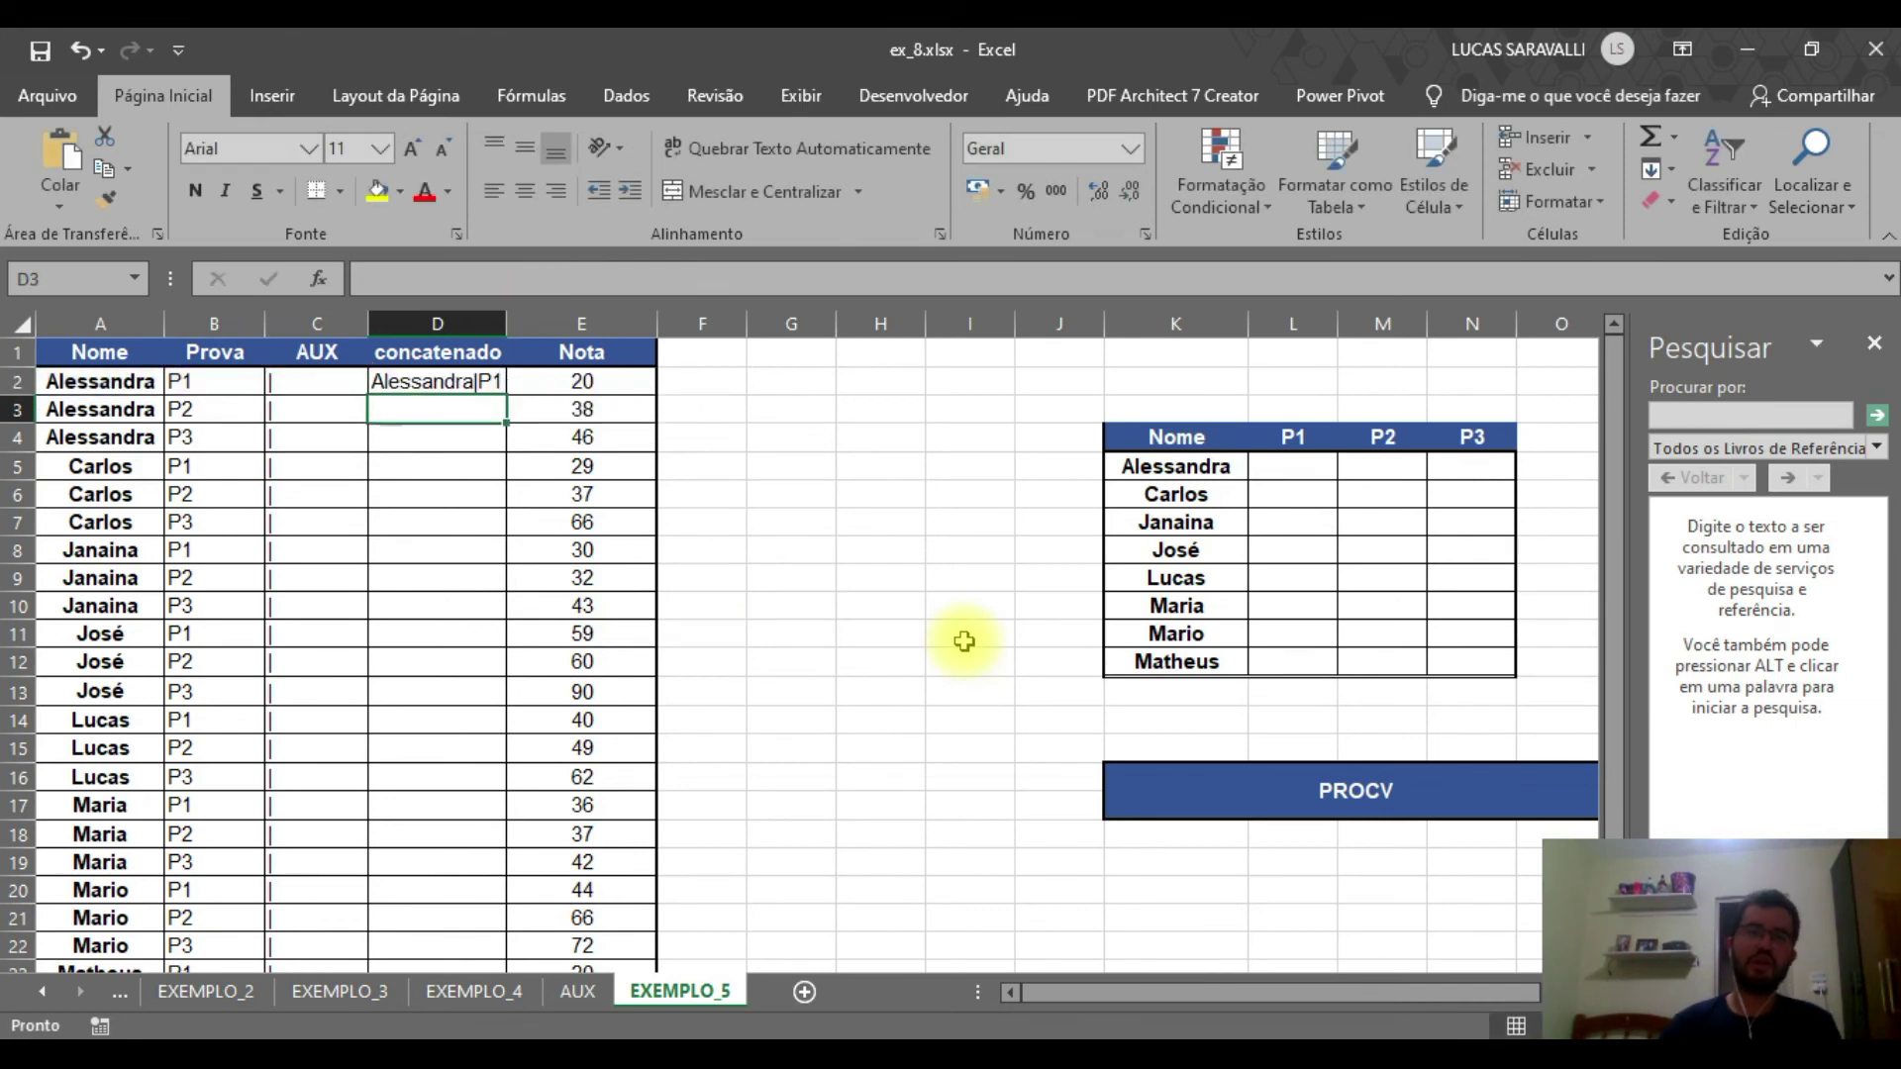
Widen column D and fill the CONCATENAR formula from D2 down to D25
left_click_drag(506, 324, 557, 323)
left_click(452, 383)
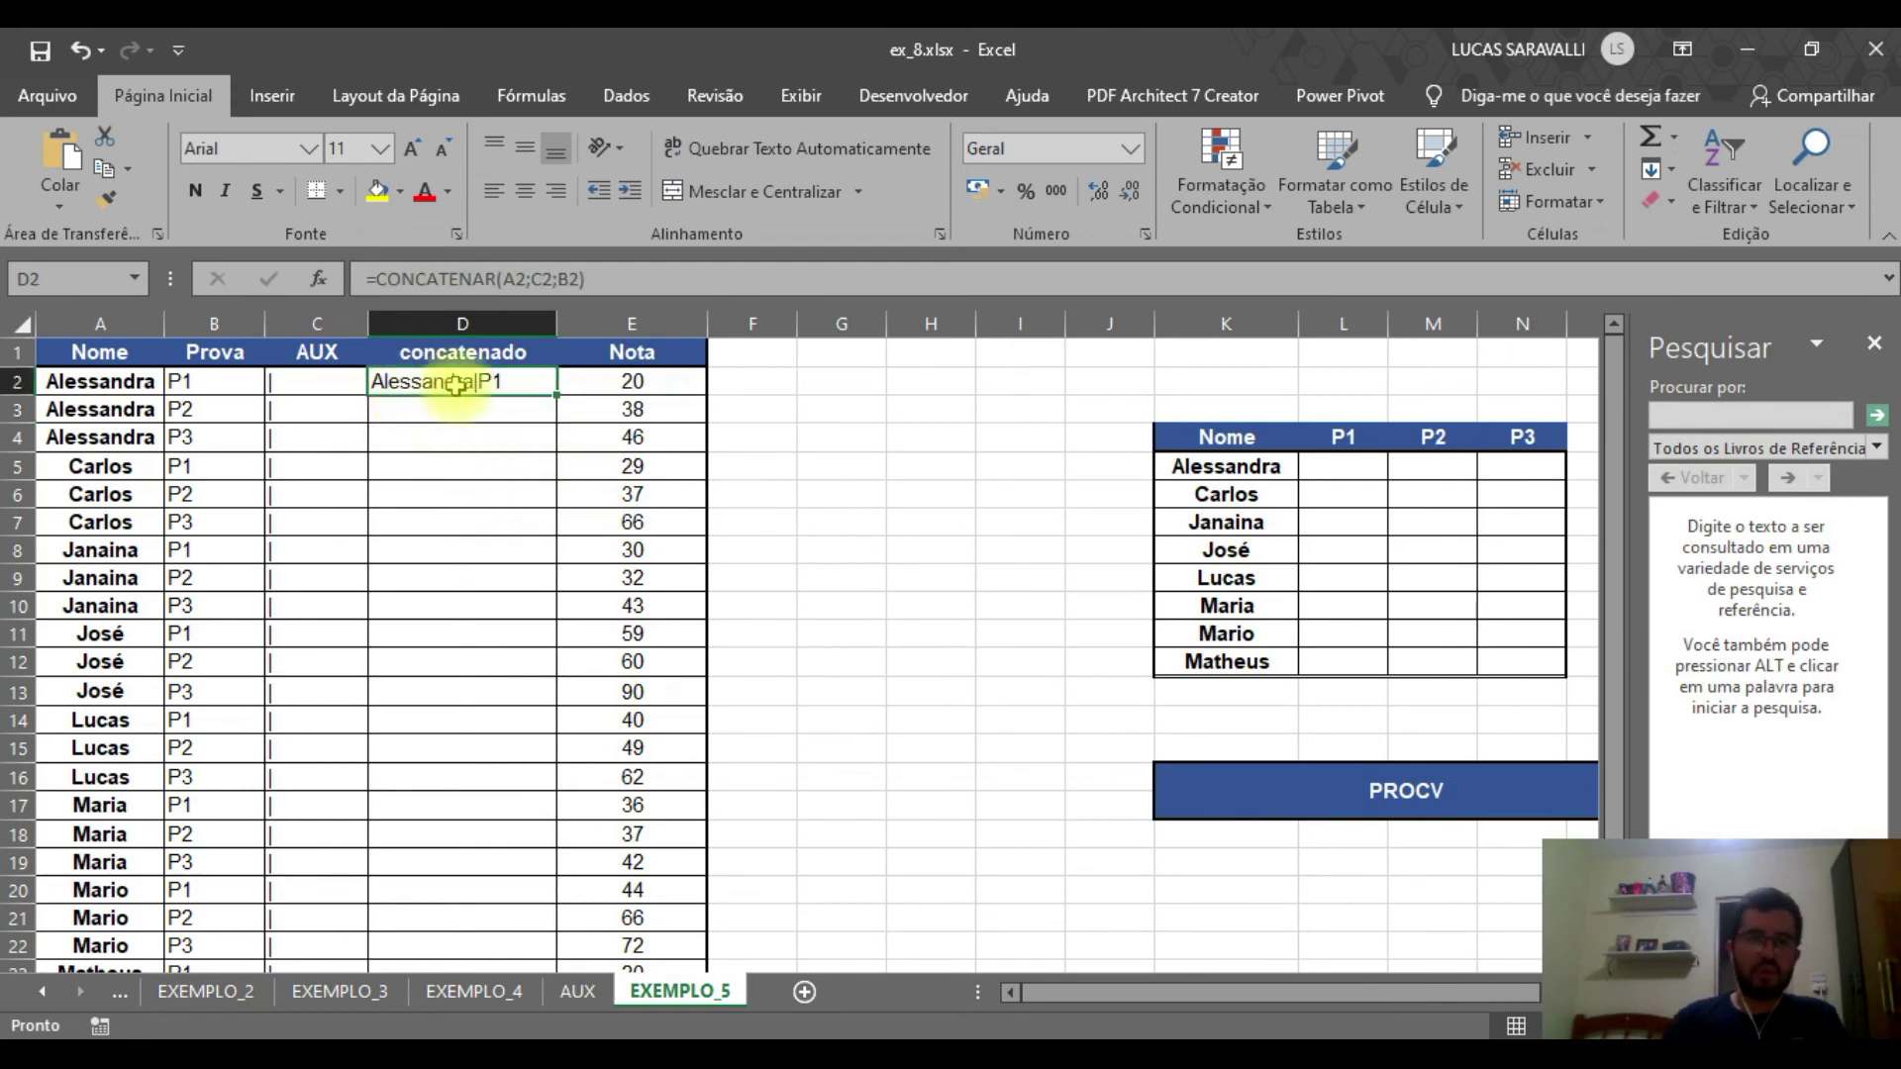
left_click_drag(557, 394, 553, 931)
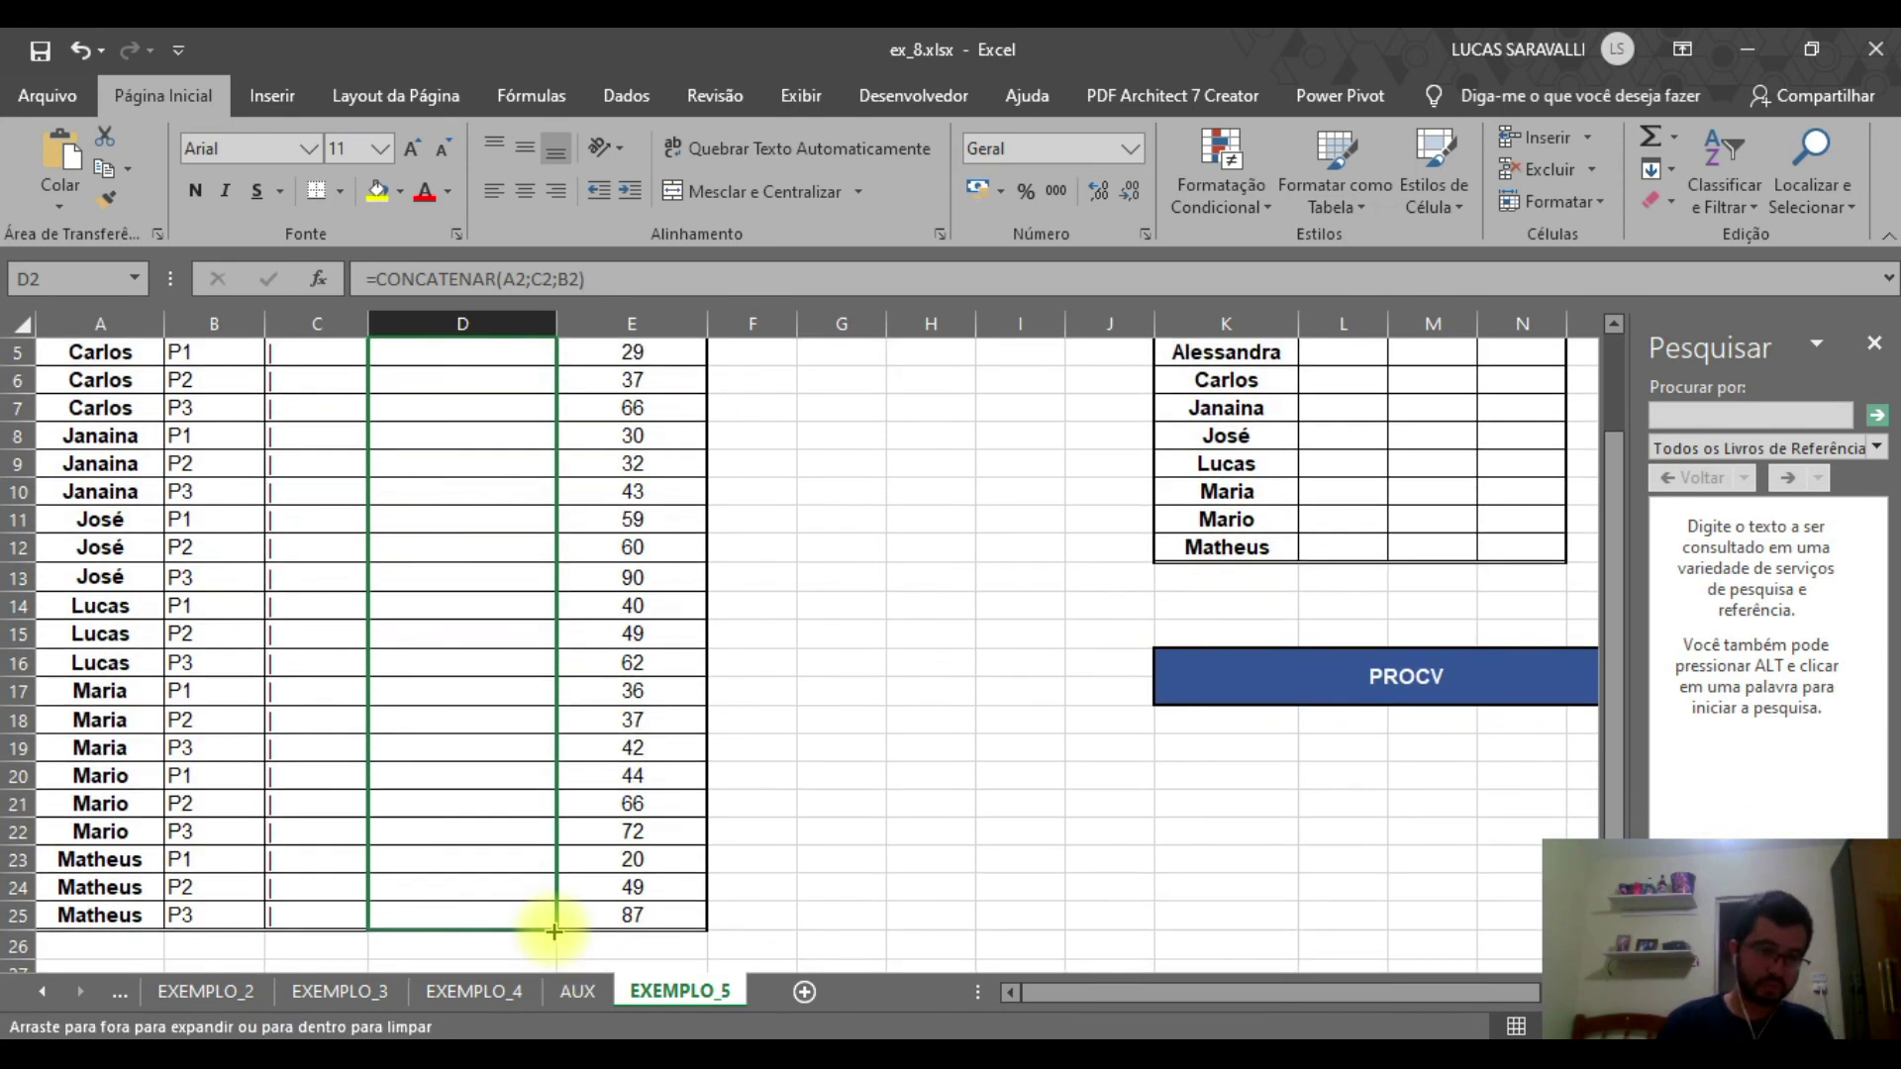
left_click_drag(554, 931, 553, 931)
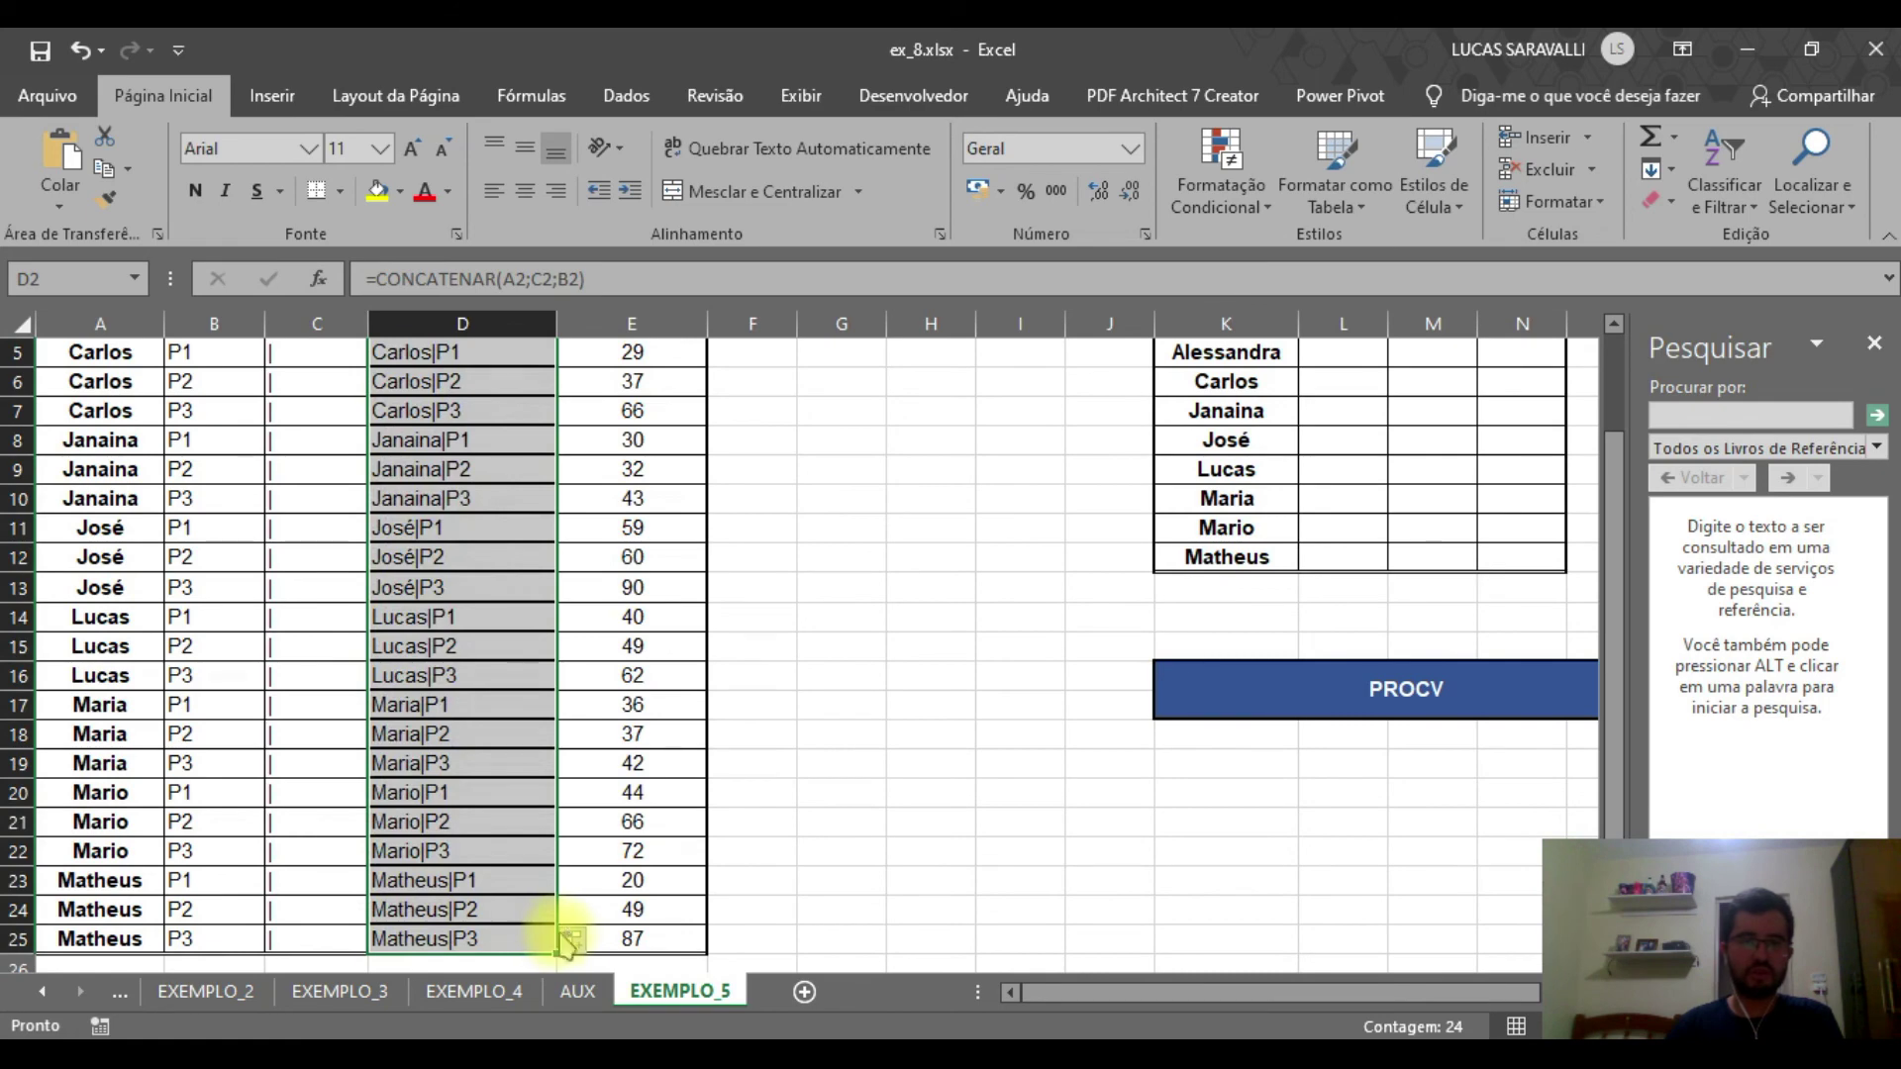
left_click(891, 699)
Start a PROCV formula in L5 using the student's name in K5 as lookup value, with its column fixed as $K5
scroll(461, 822, "up", 2)
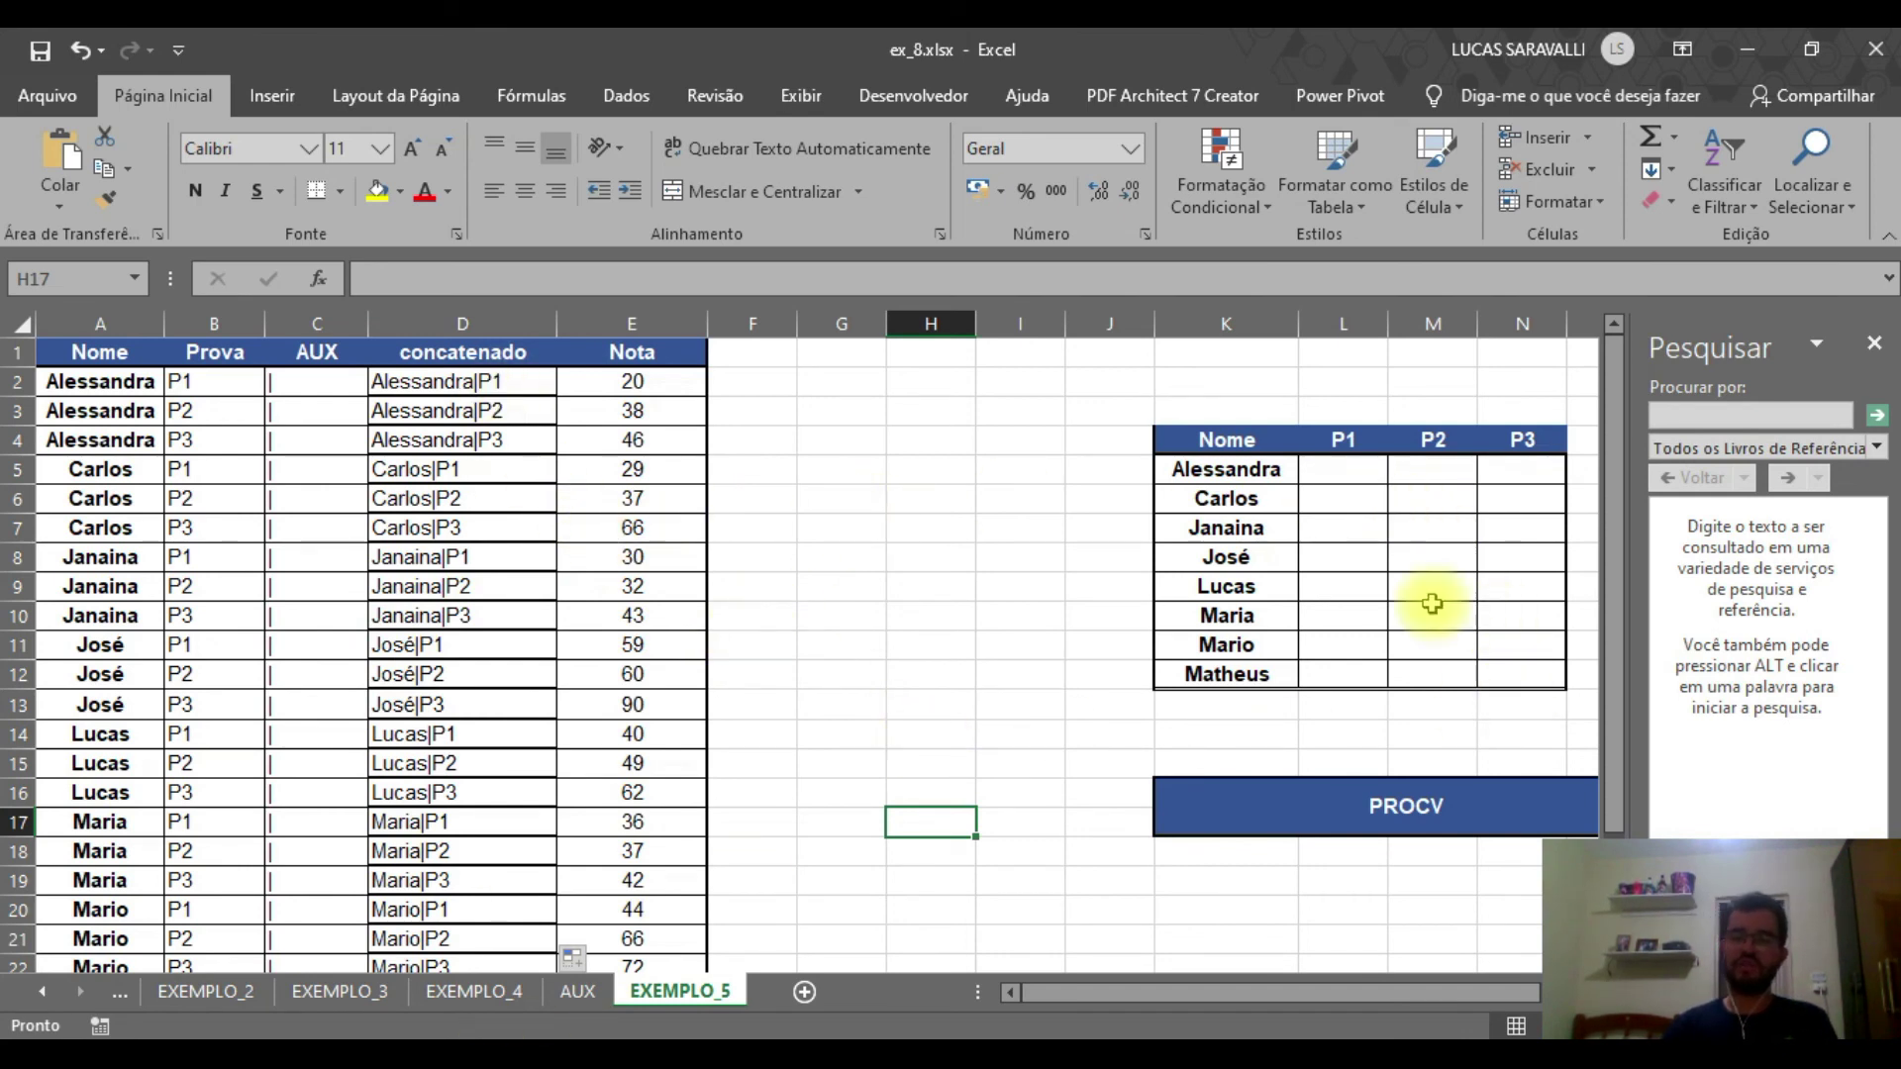
left_click(1356, 472)
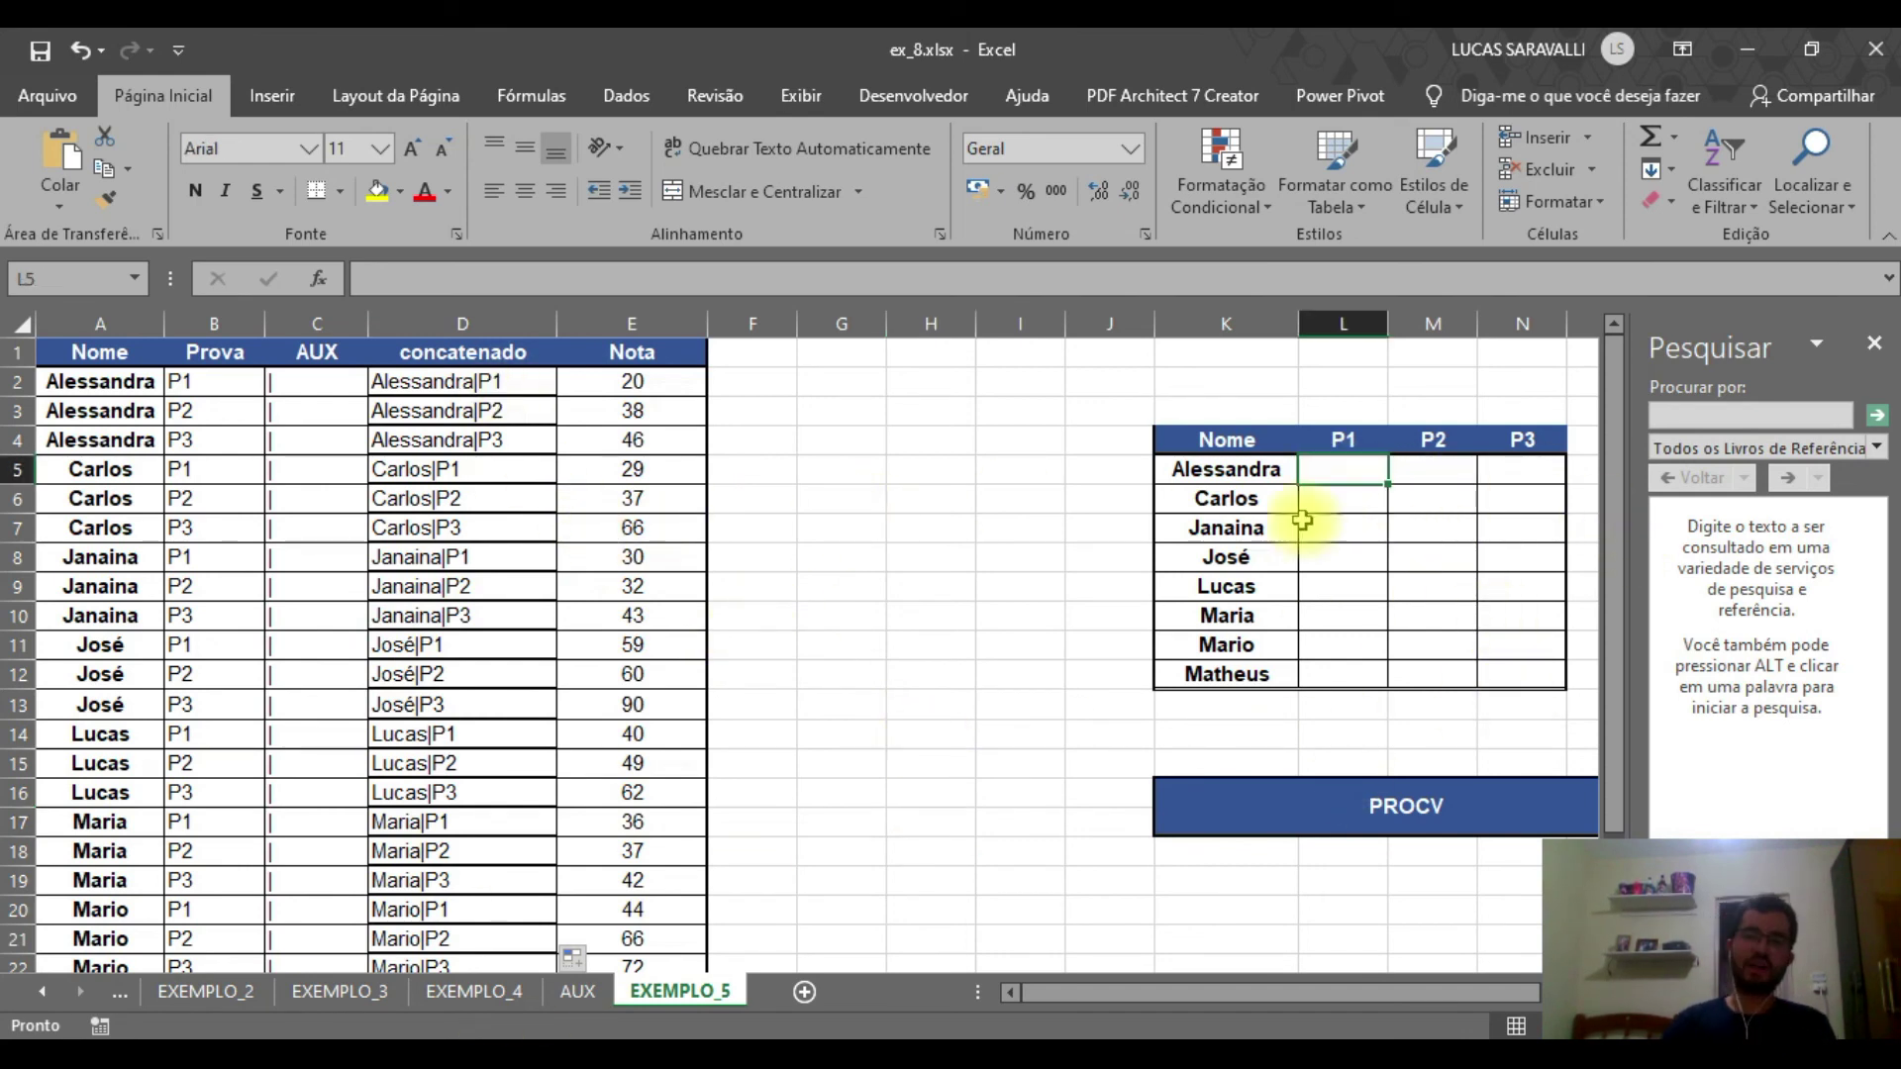
double_click(1361, 469)
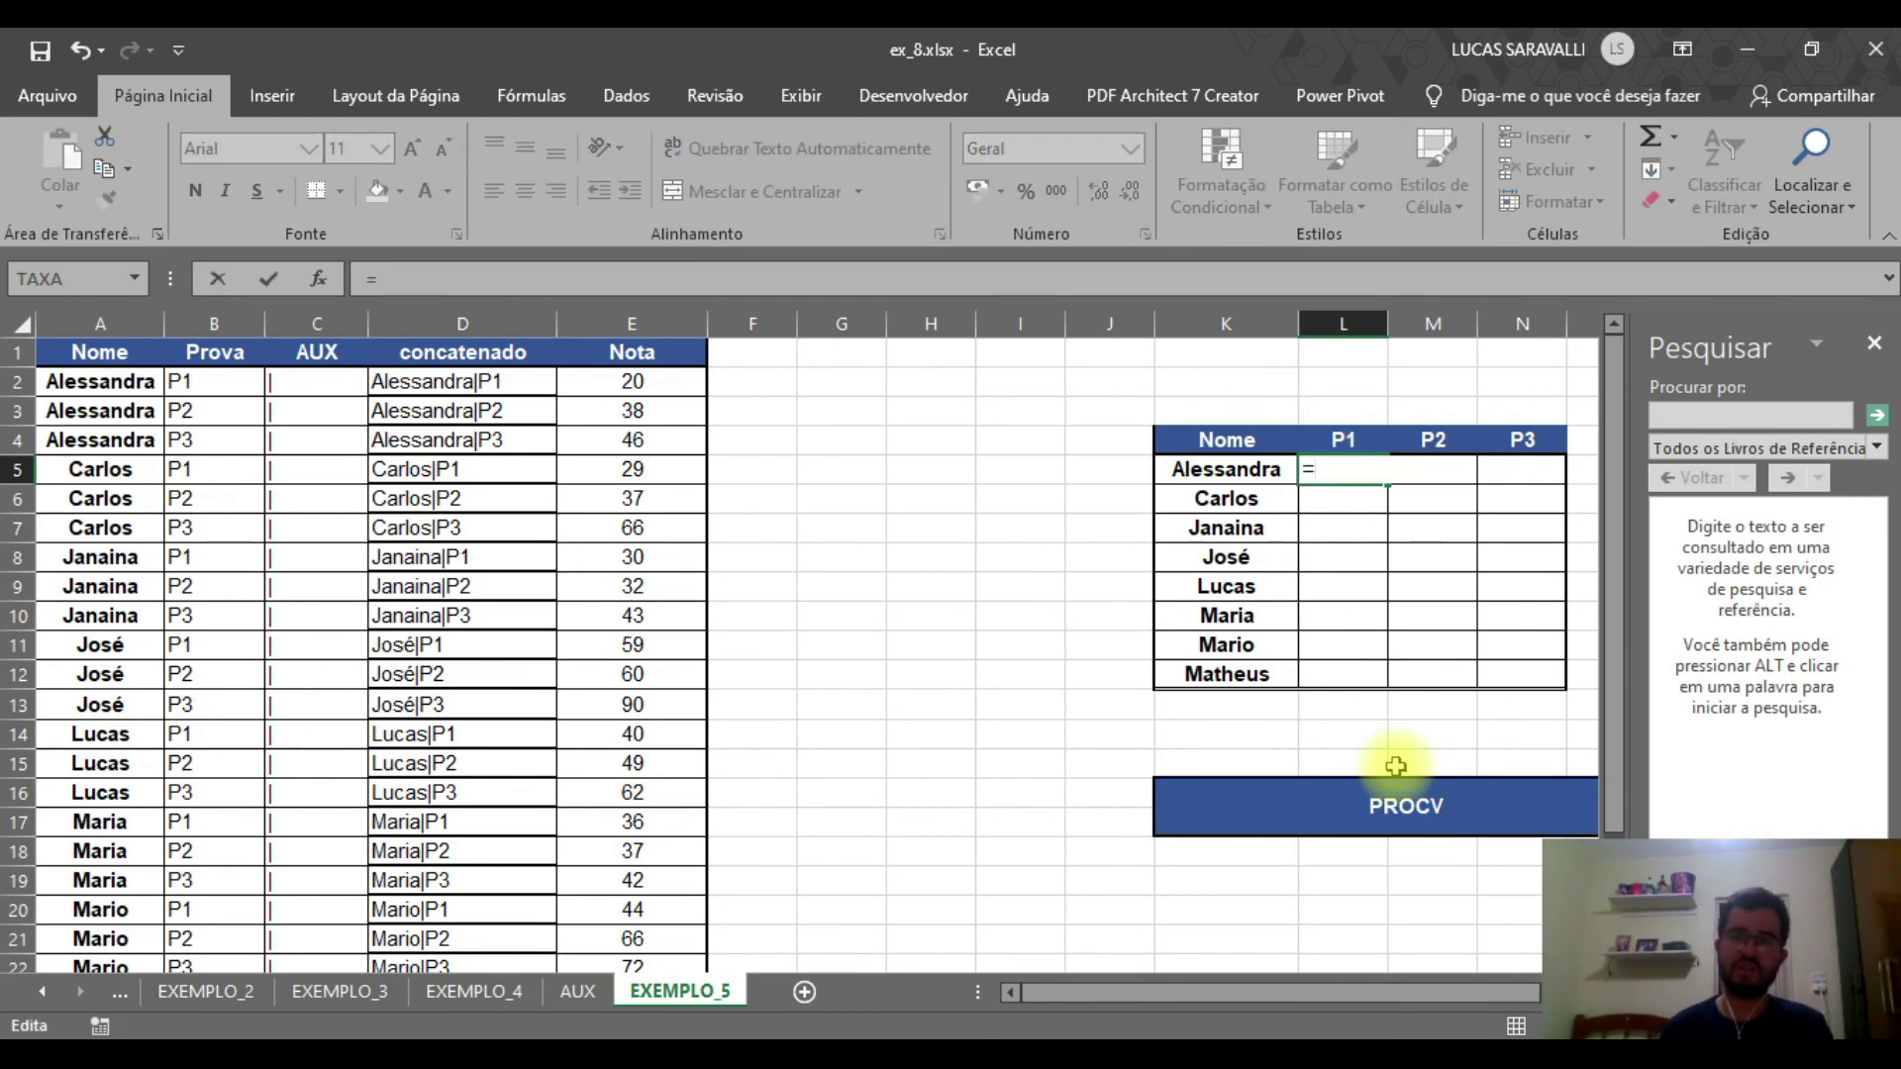
type("PROCV(")
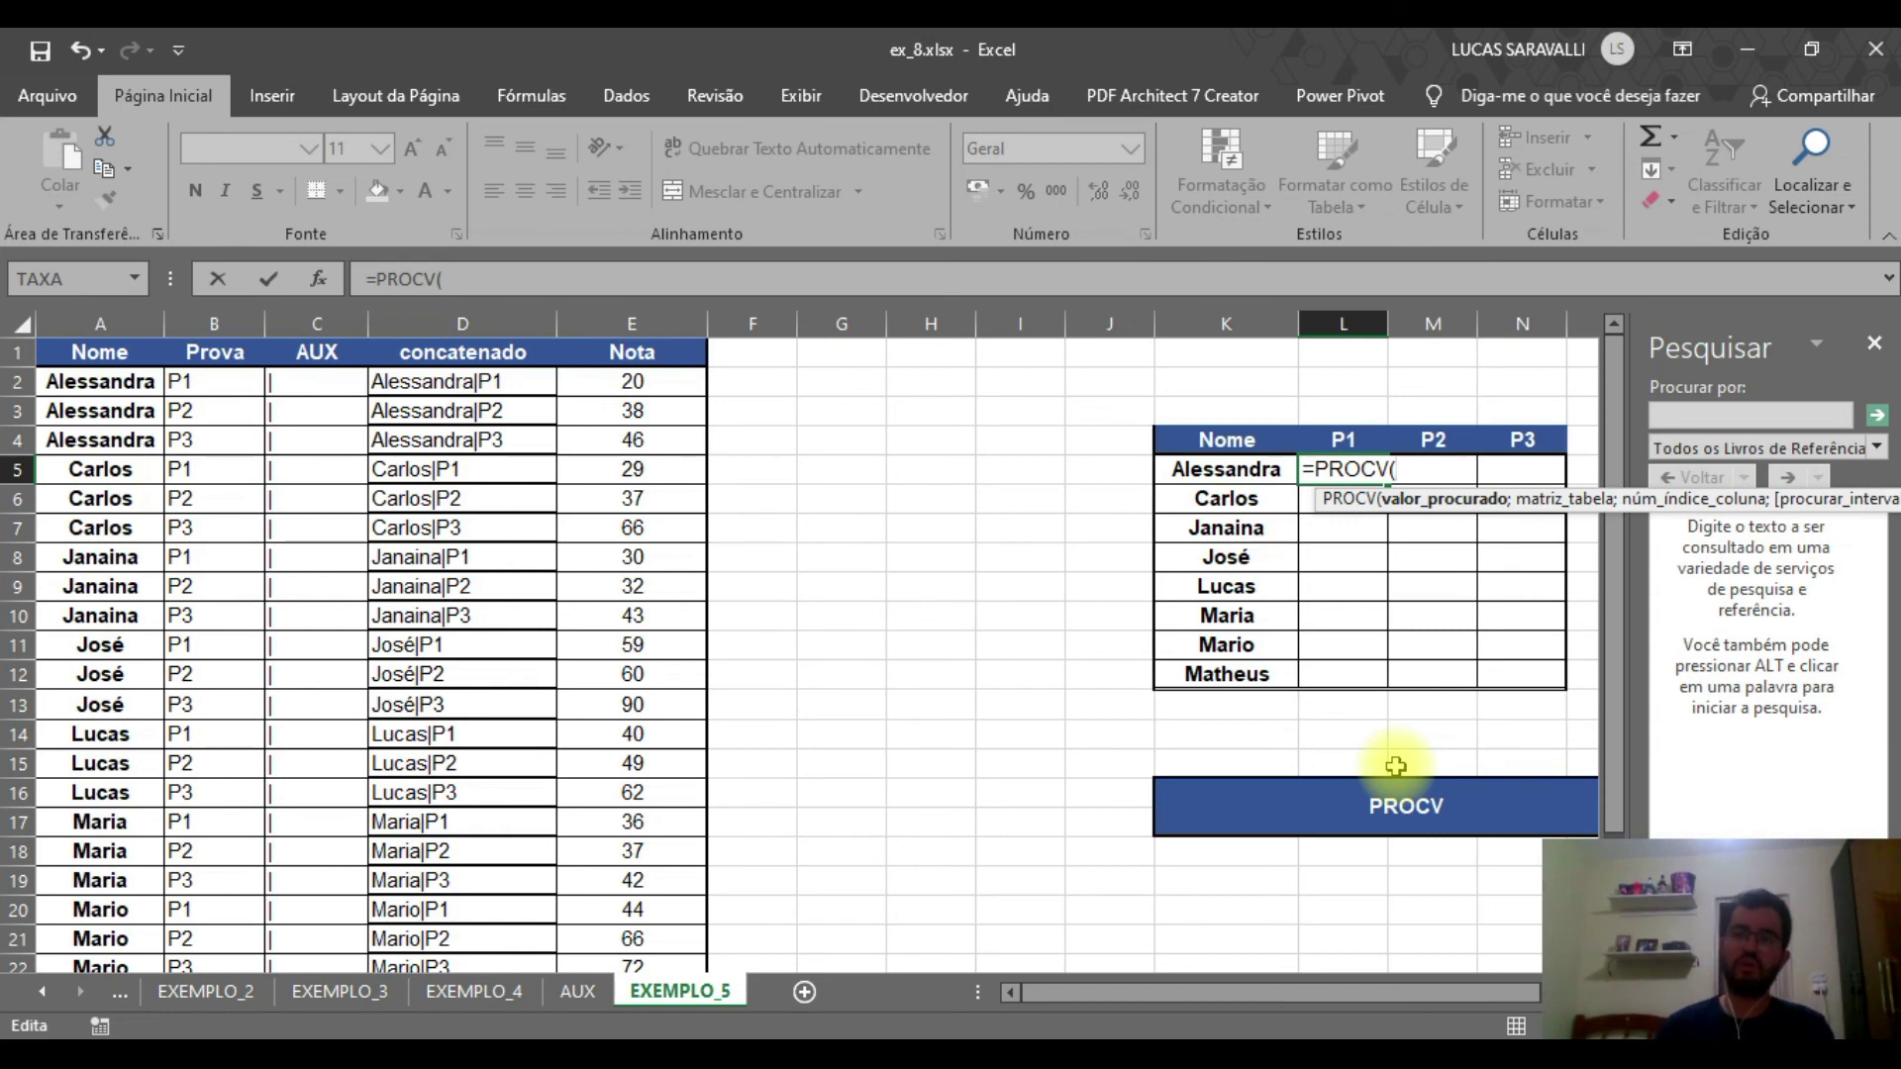
left_click(1238, 472)
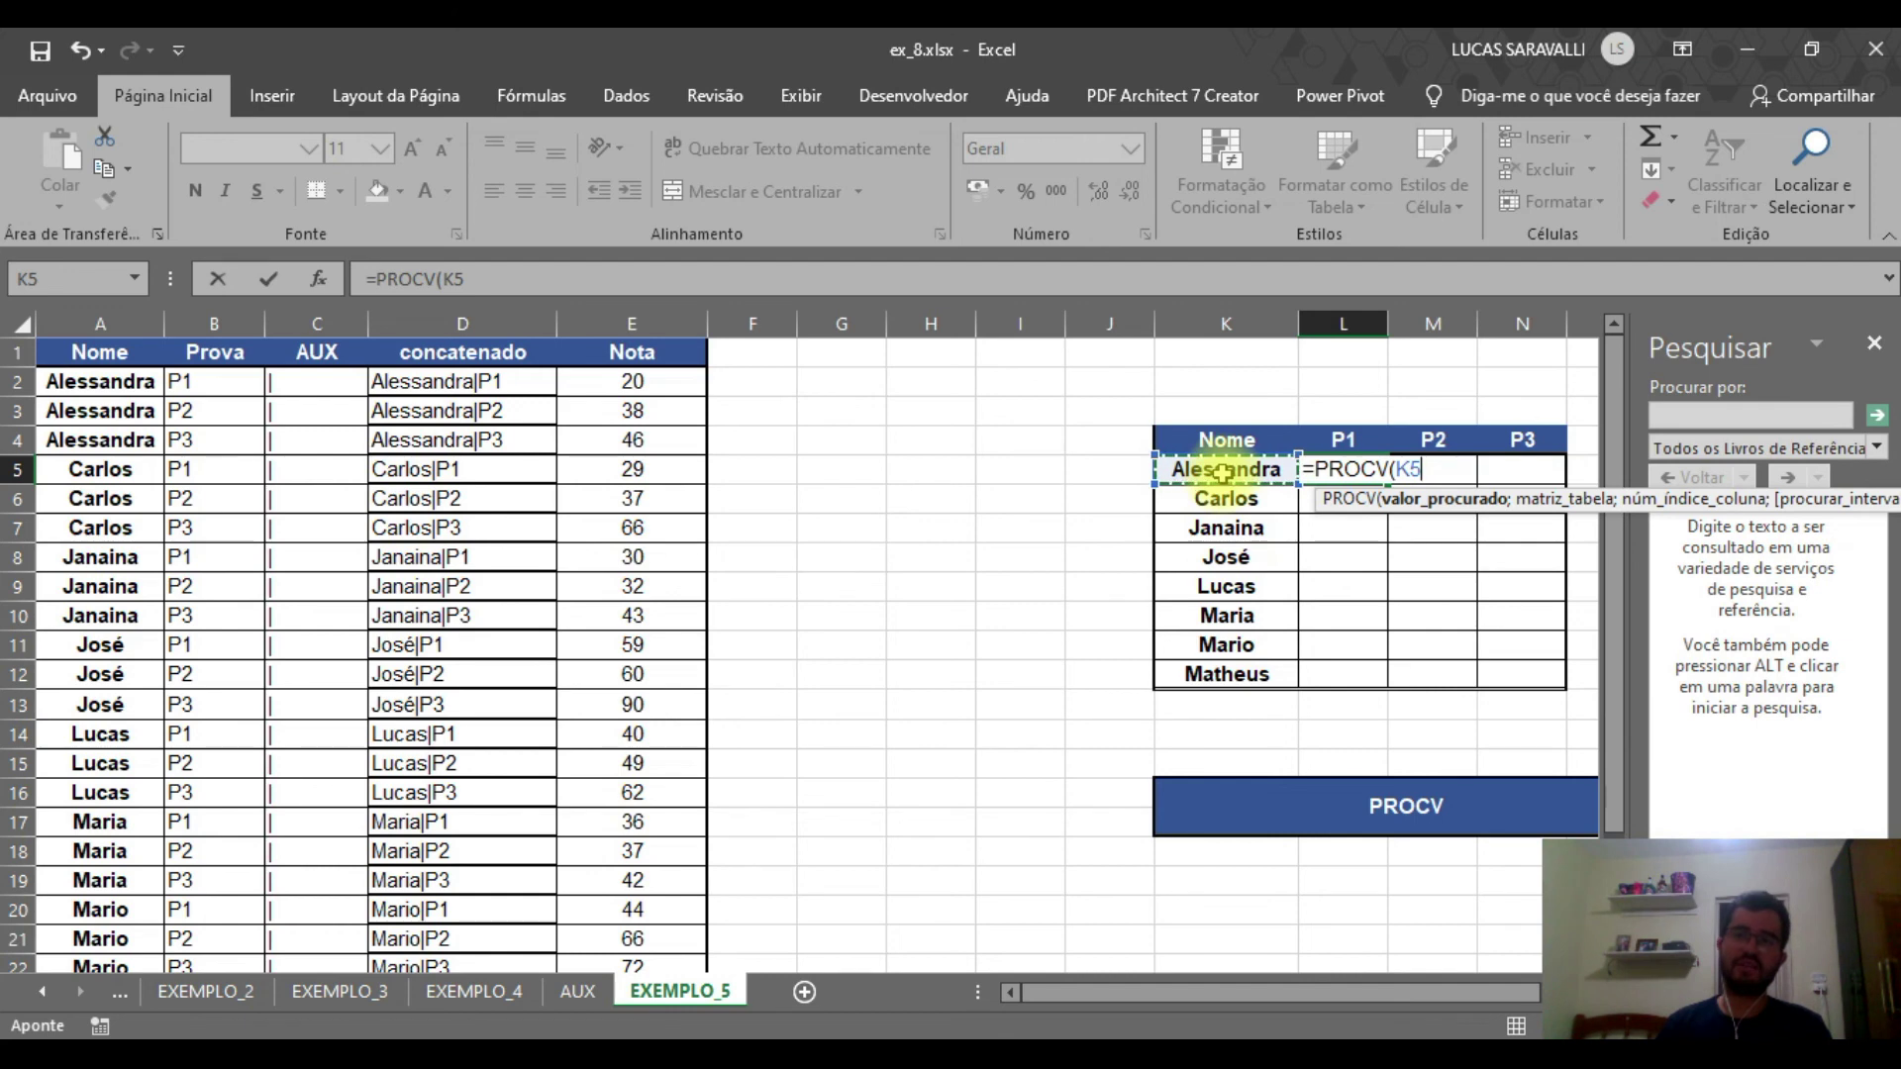
key("Left")
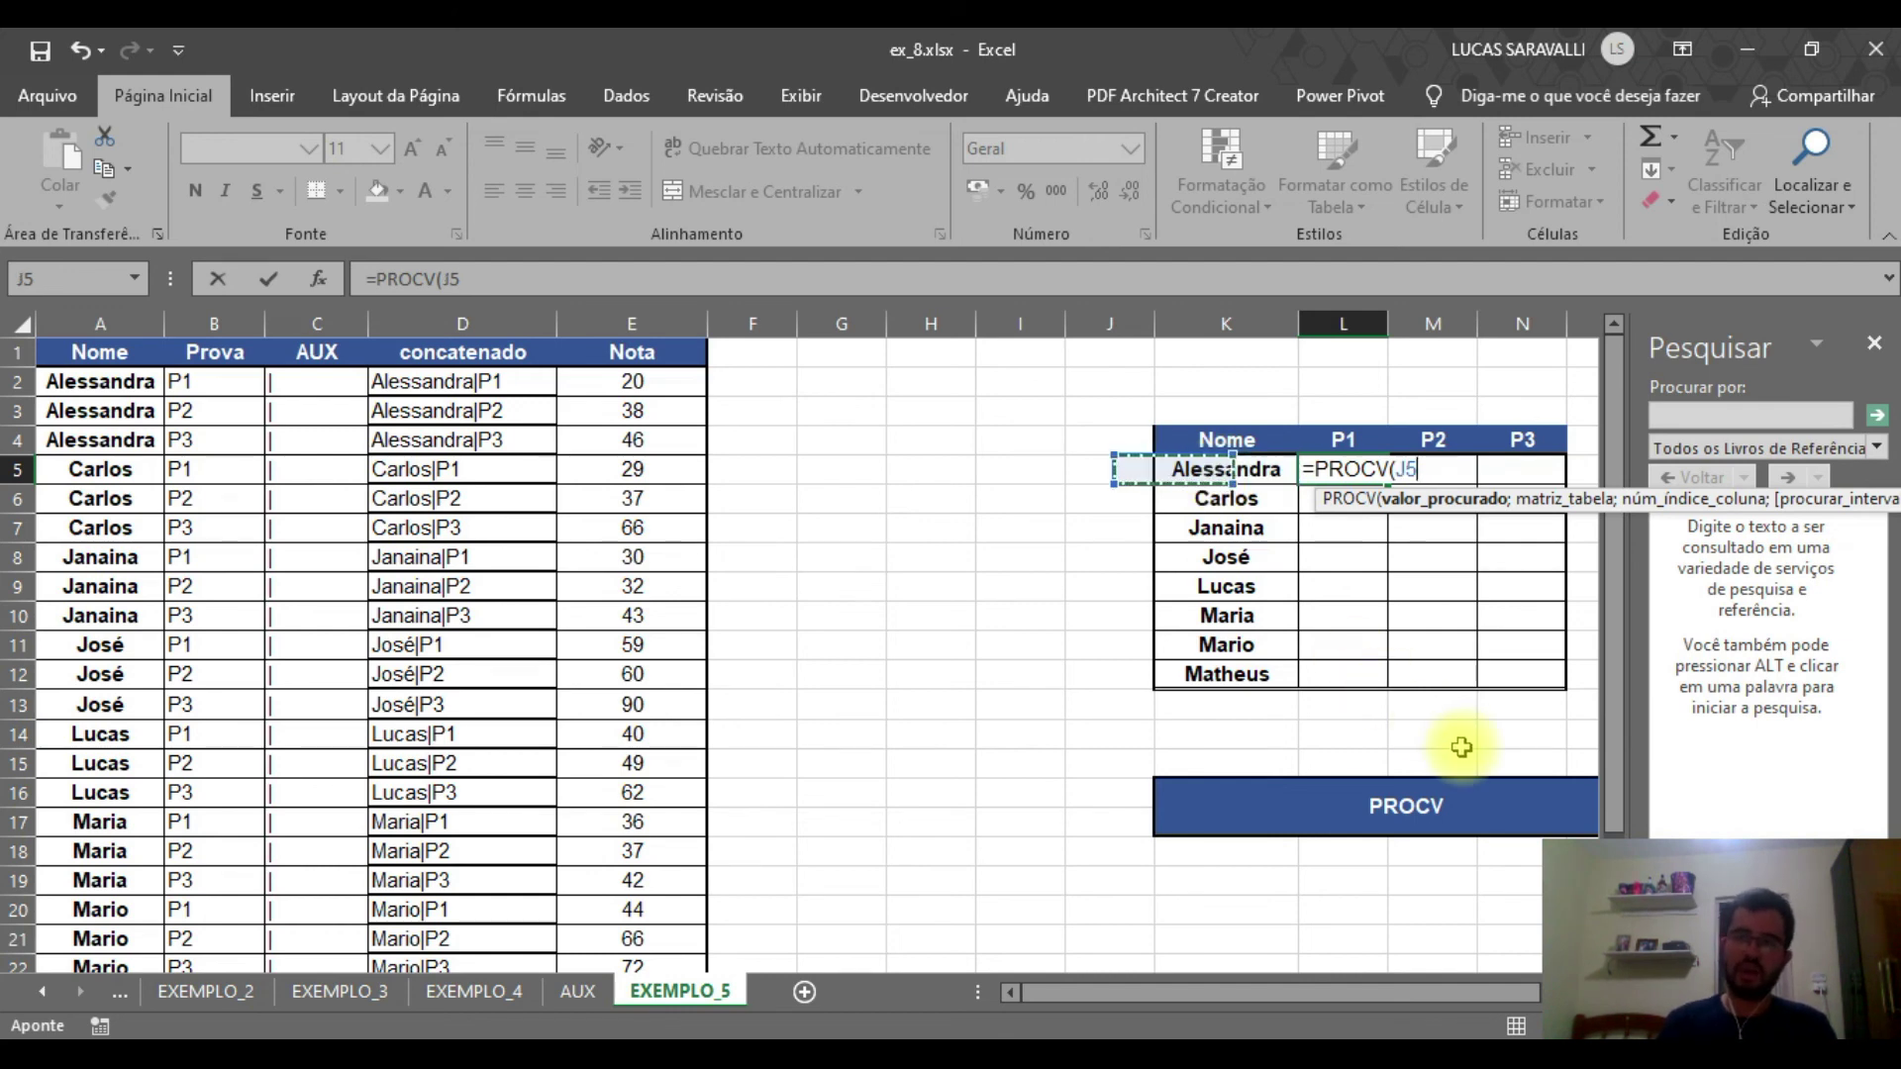
key("Right")
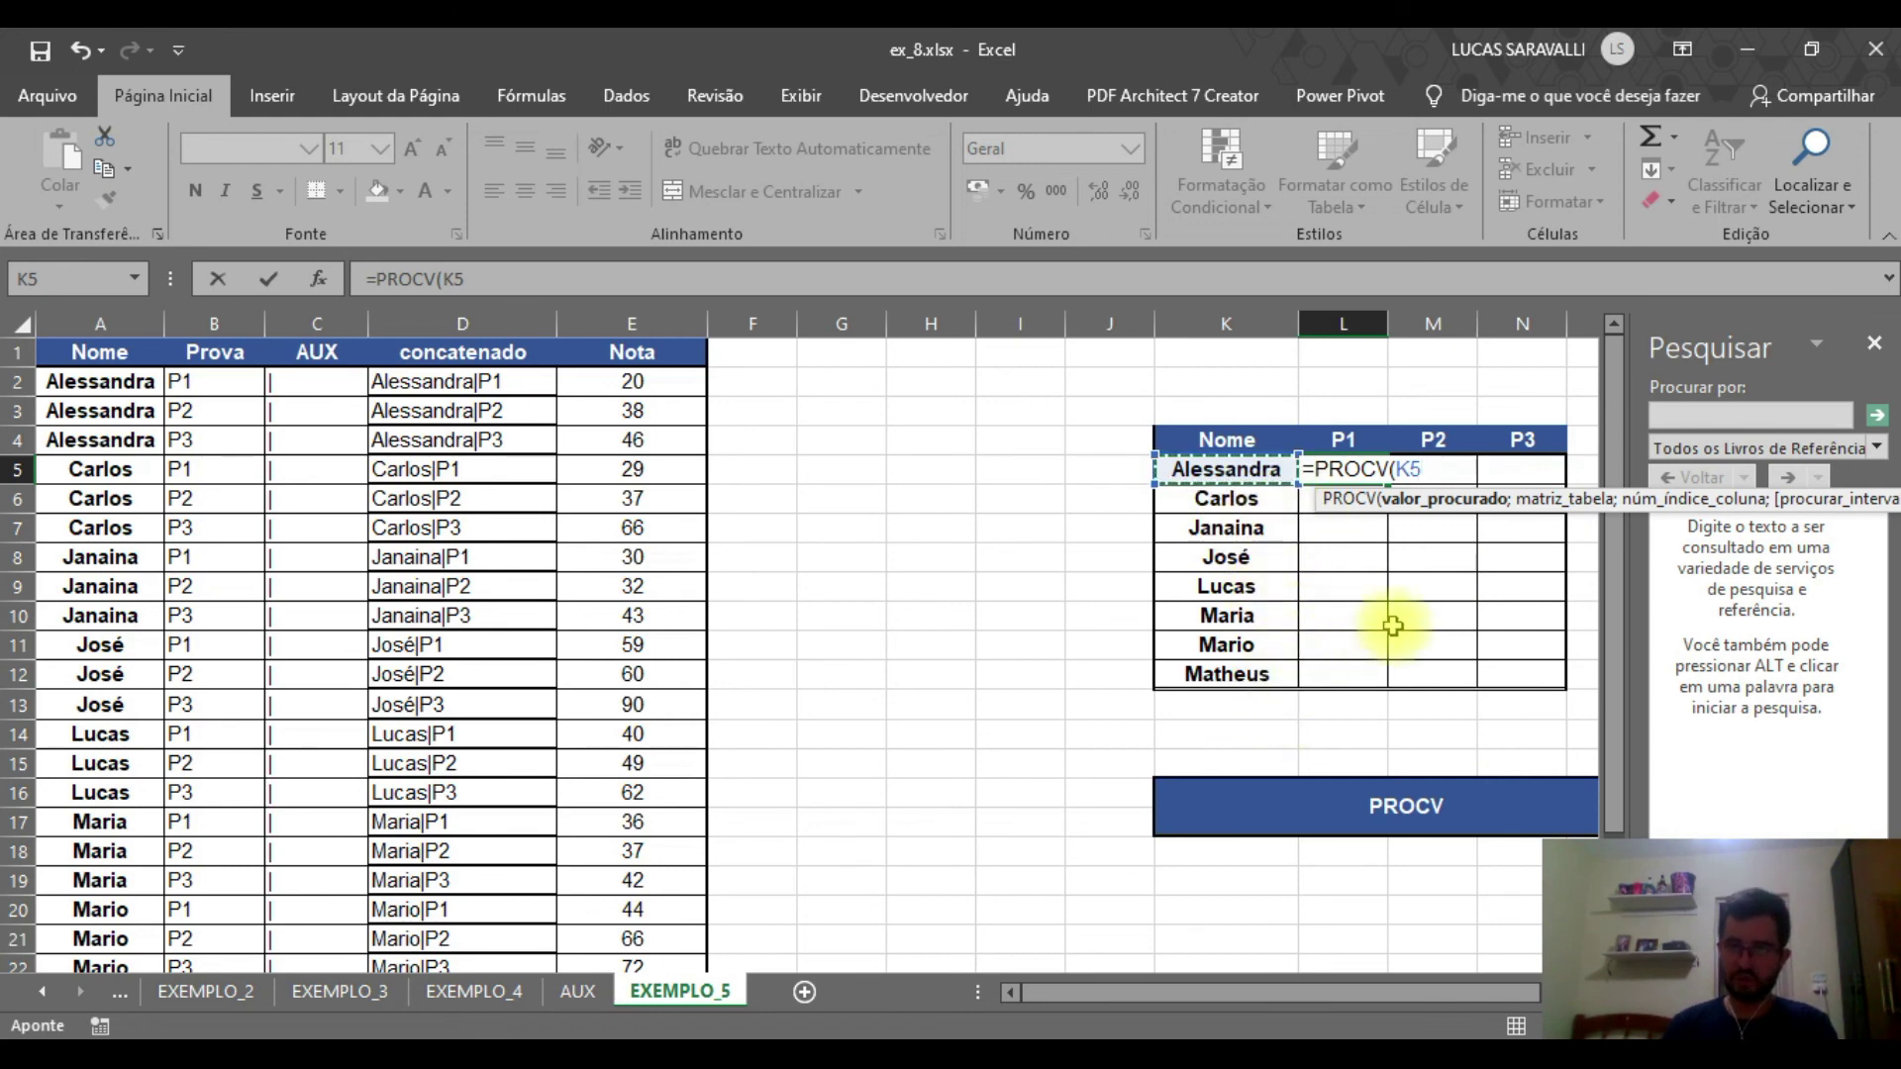
left_click(1396, 474)
type("$")
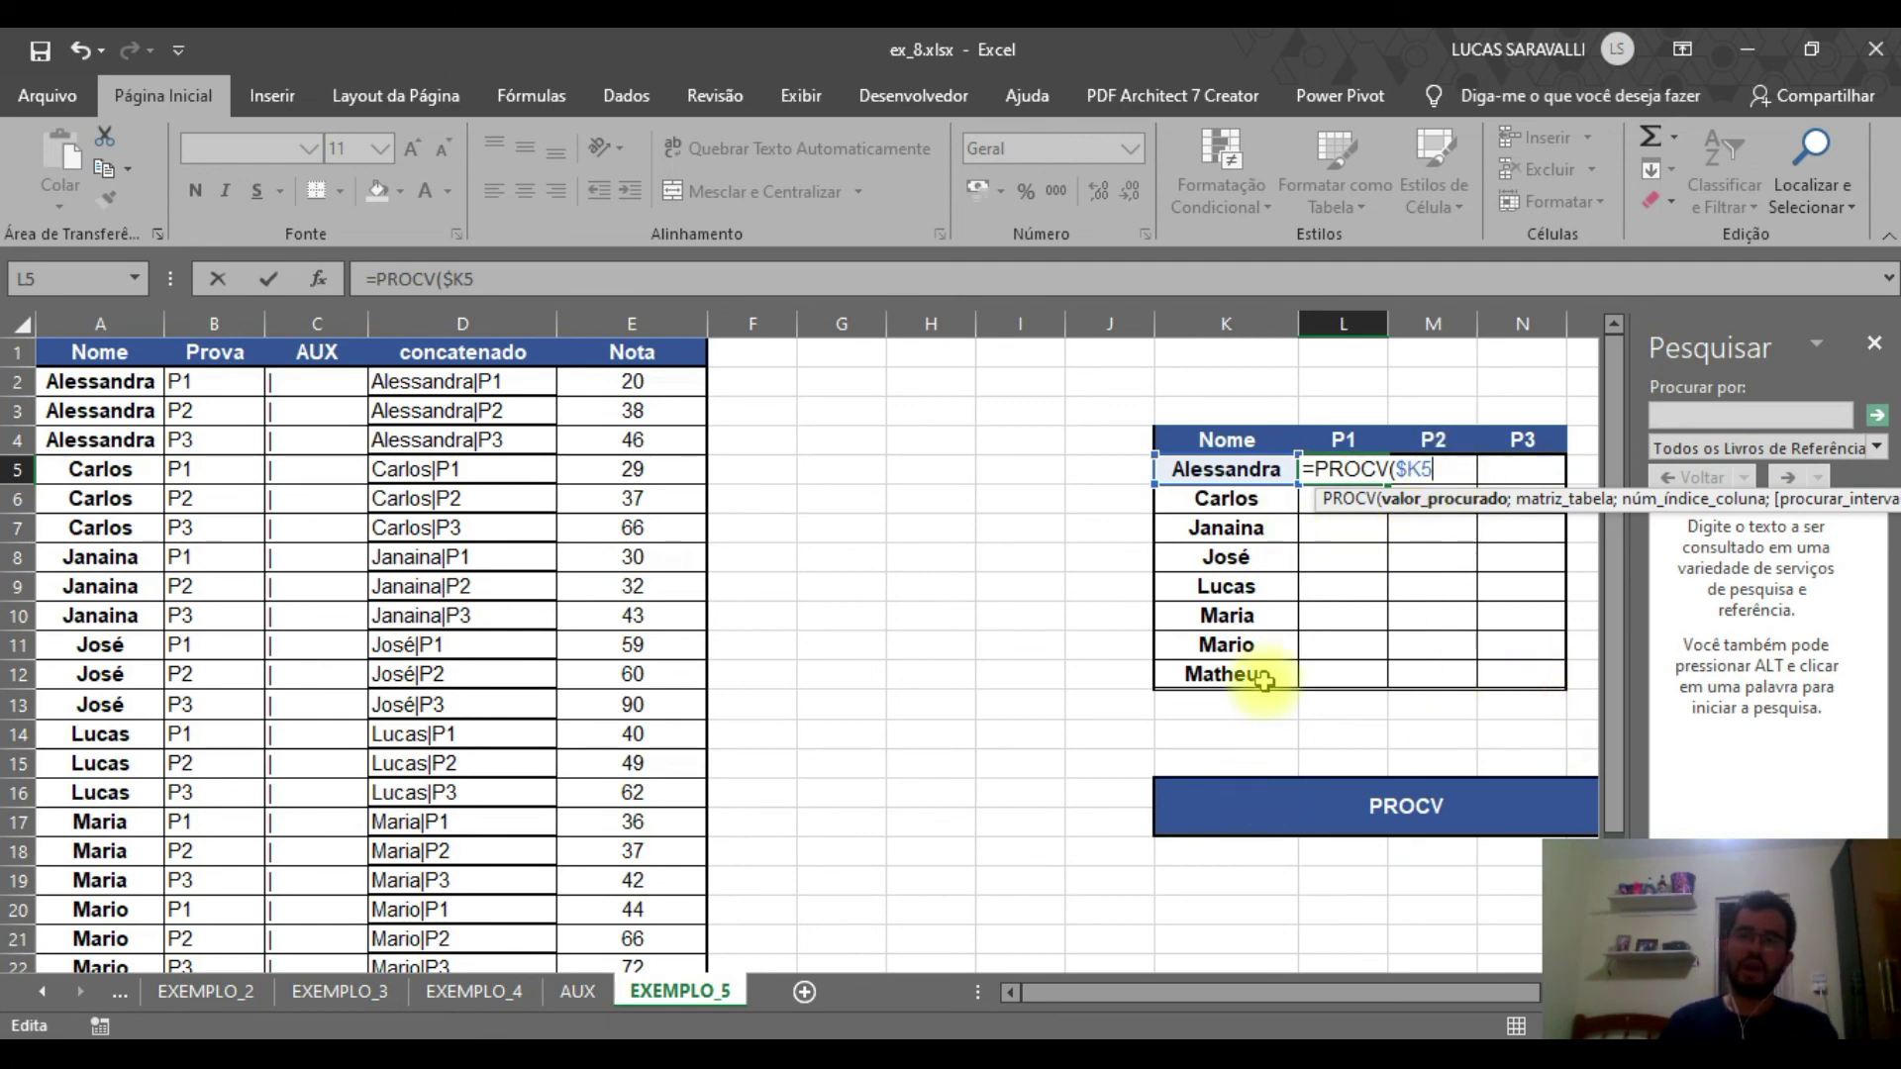
Extend the lookup value with &"|"&L$4 to append the separator and the P1 heading with its row fixed
type("&")
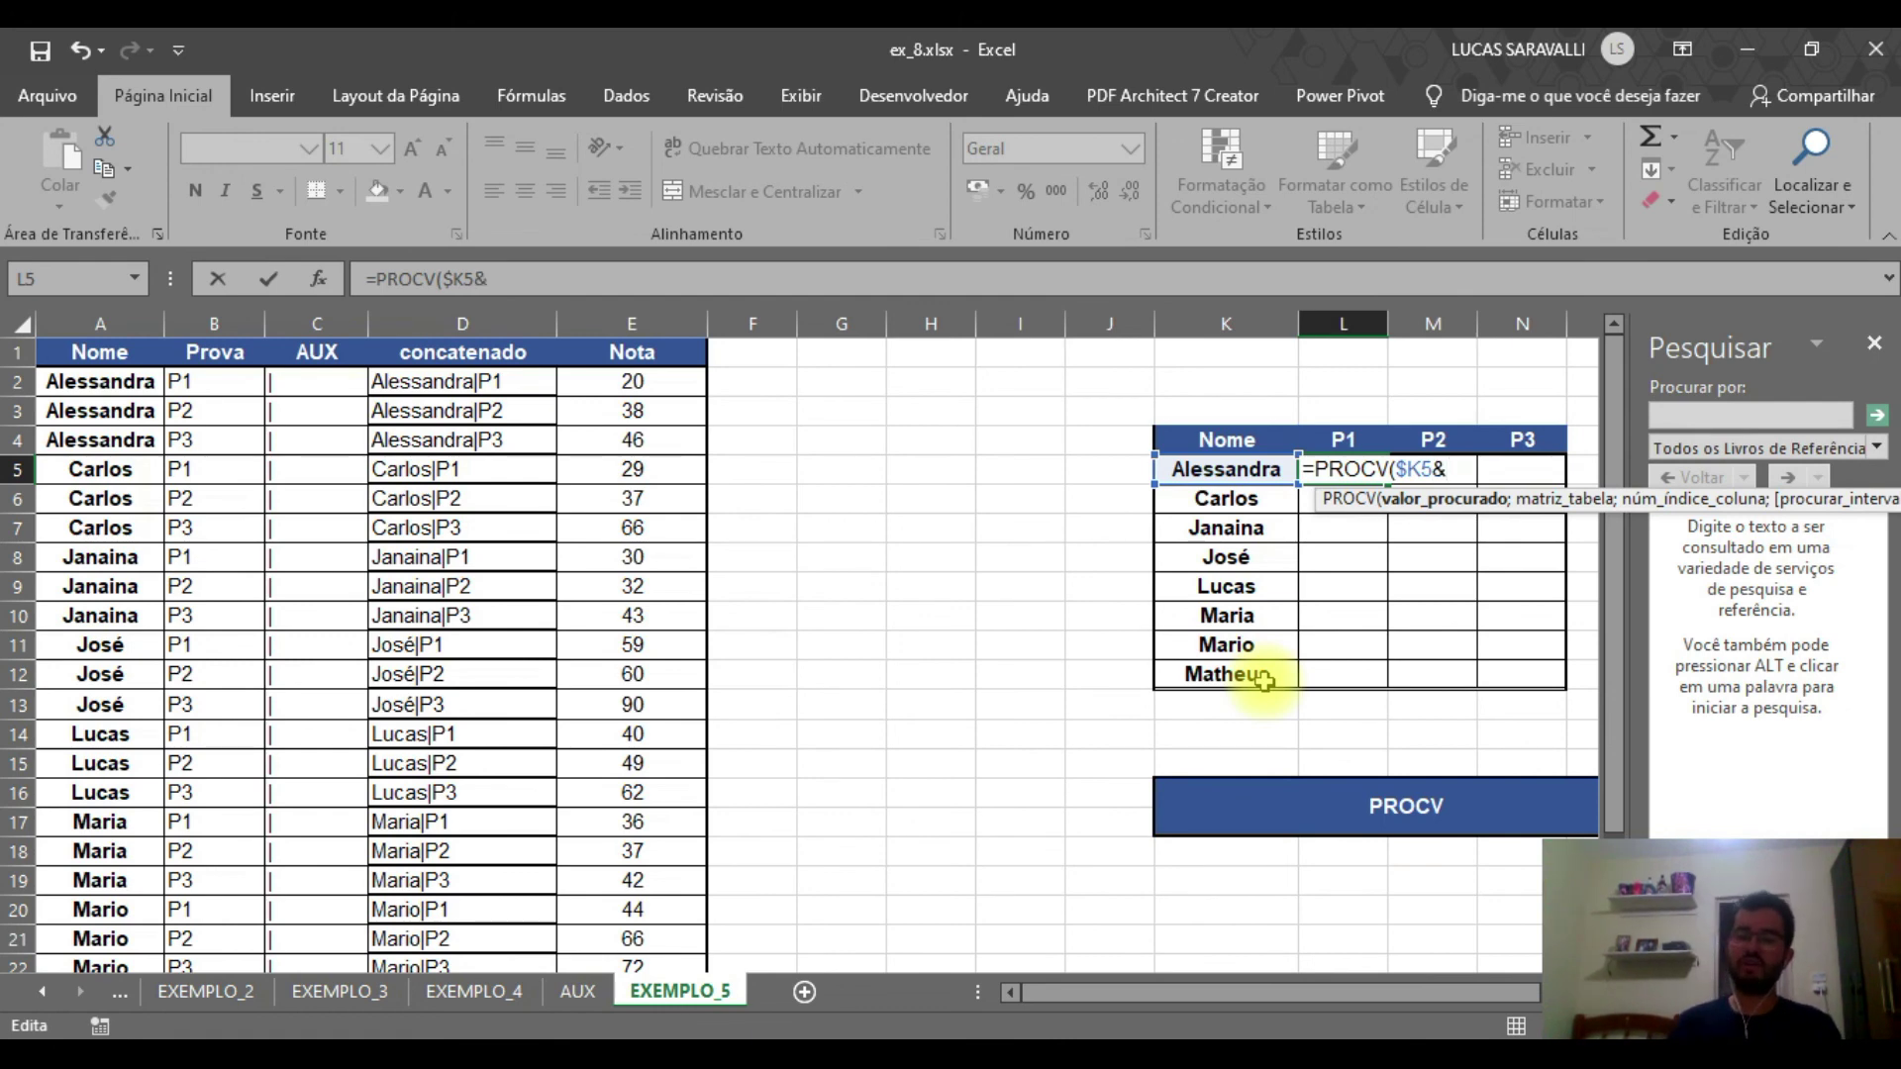
type("\"|\"")
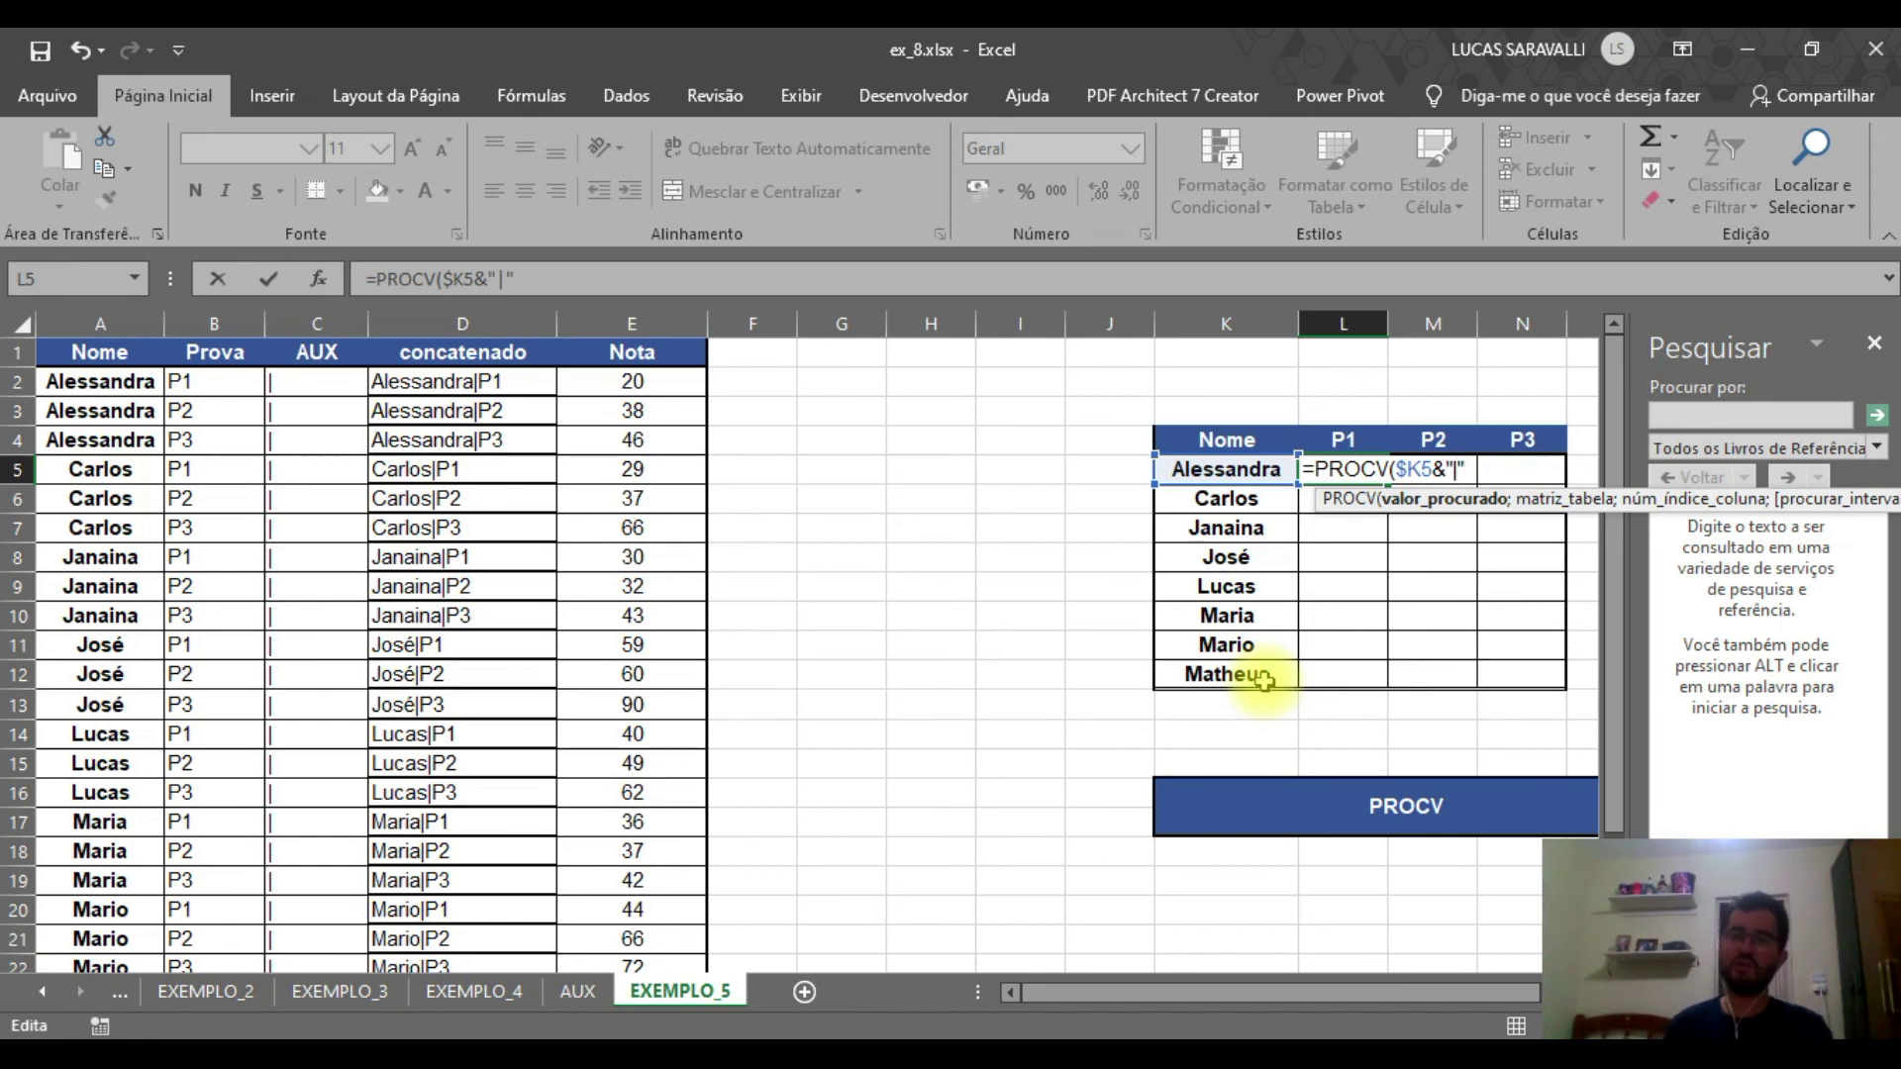
type("|\"&")
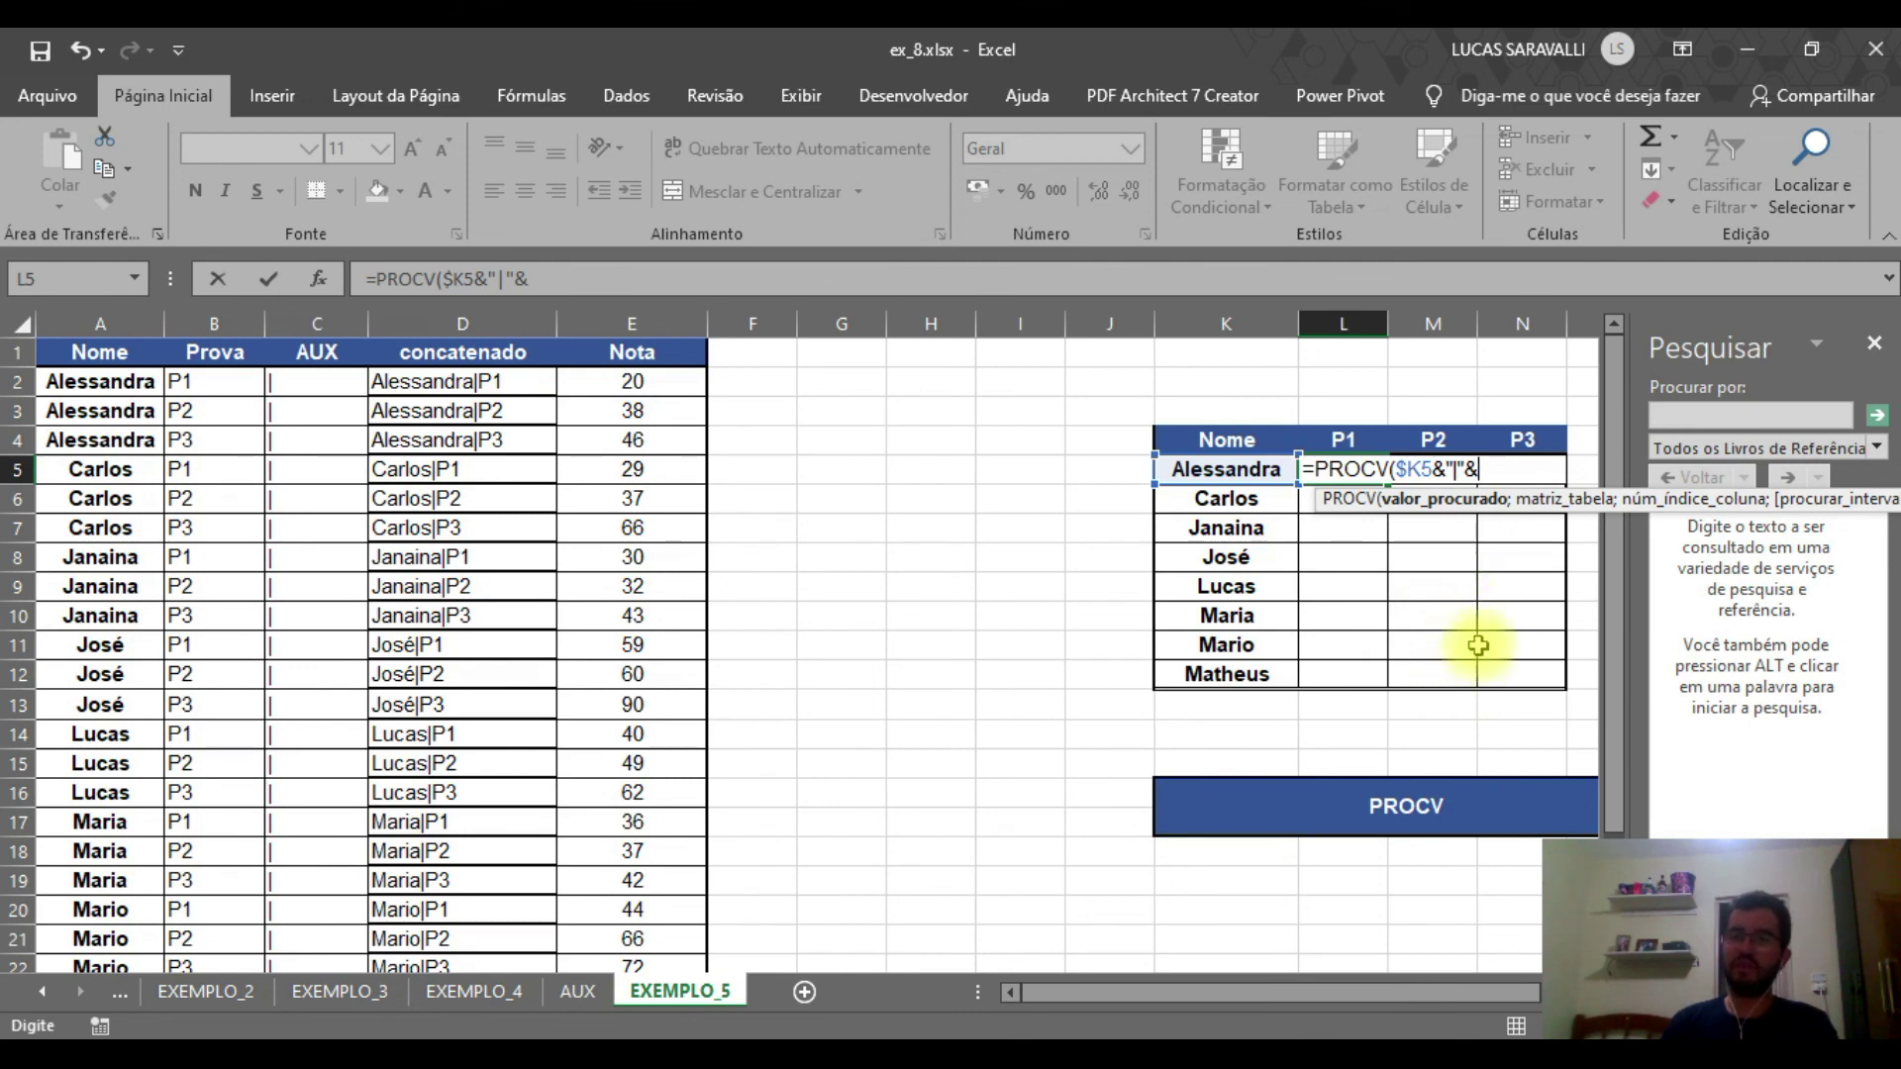
left_click(1342, 436)
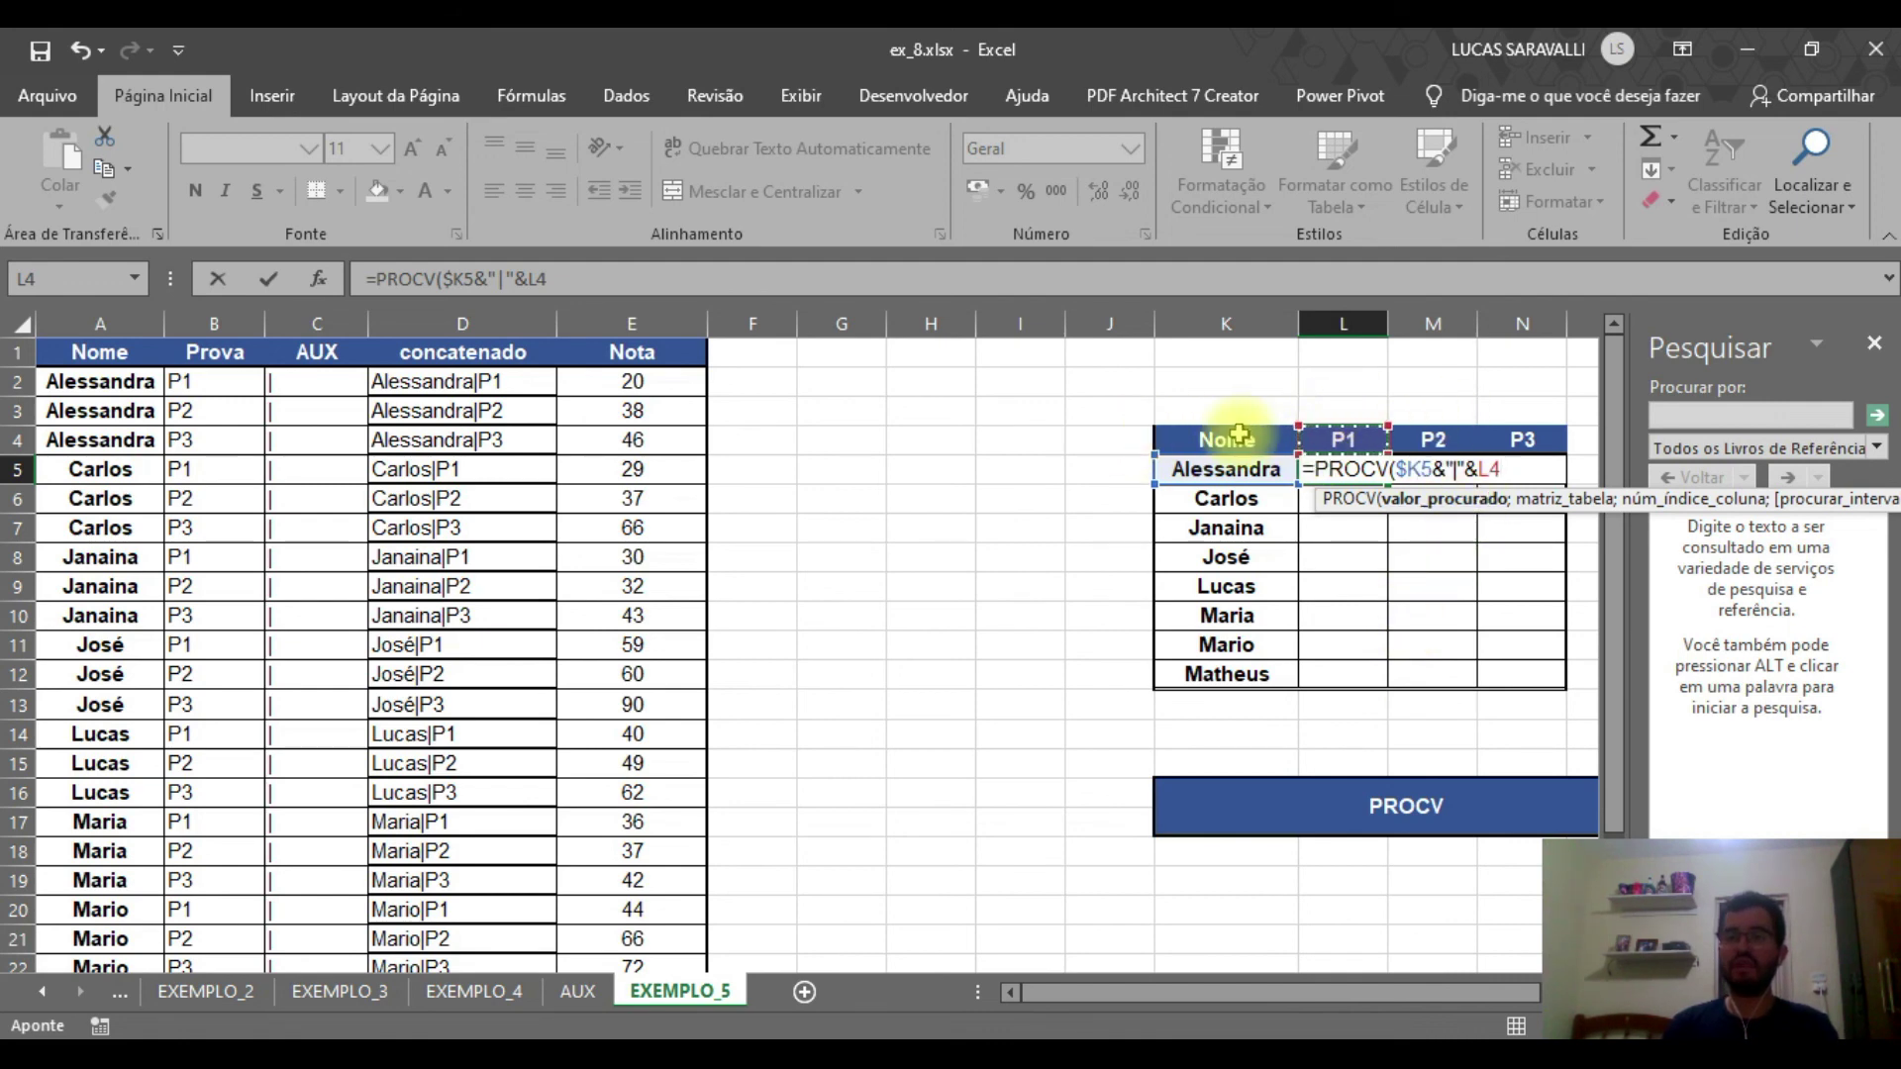
left_click(1475, 467)
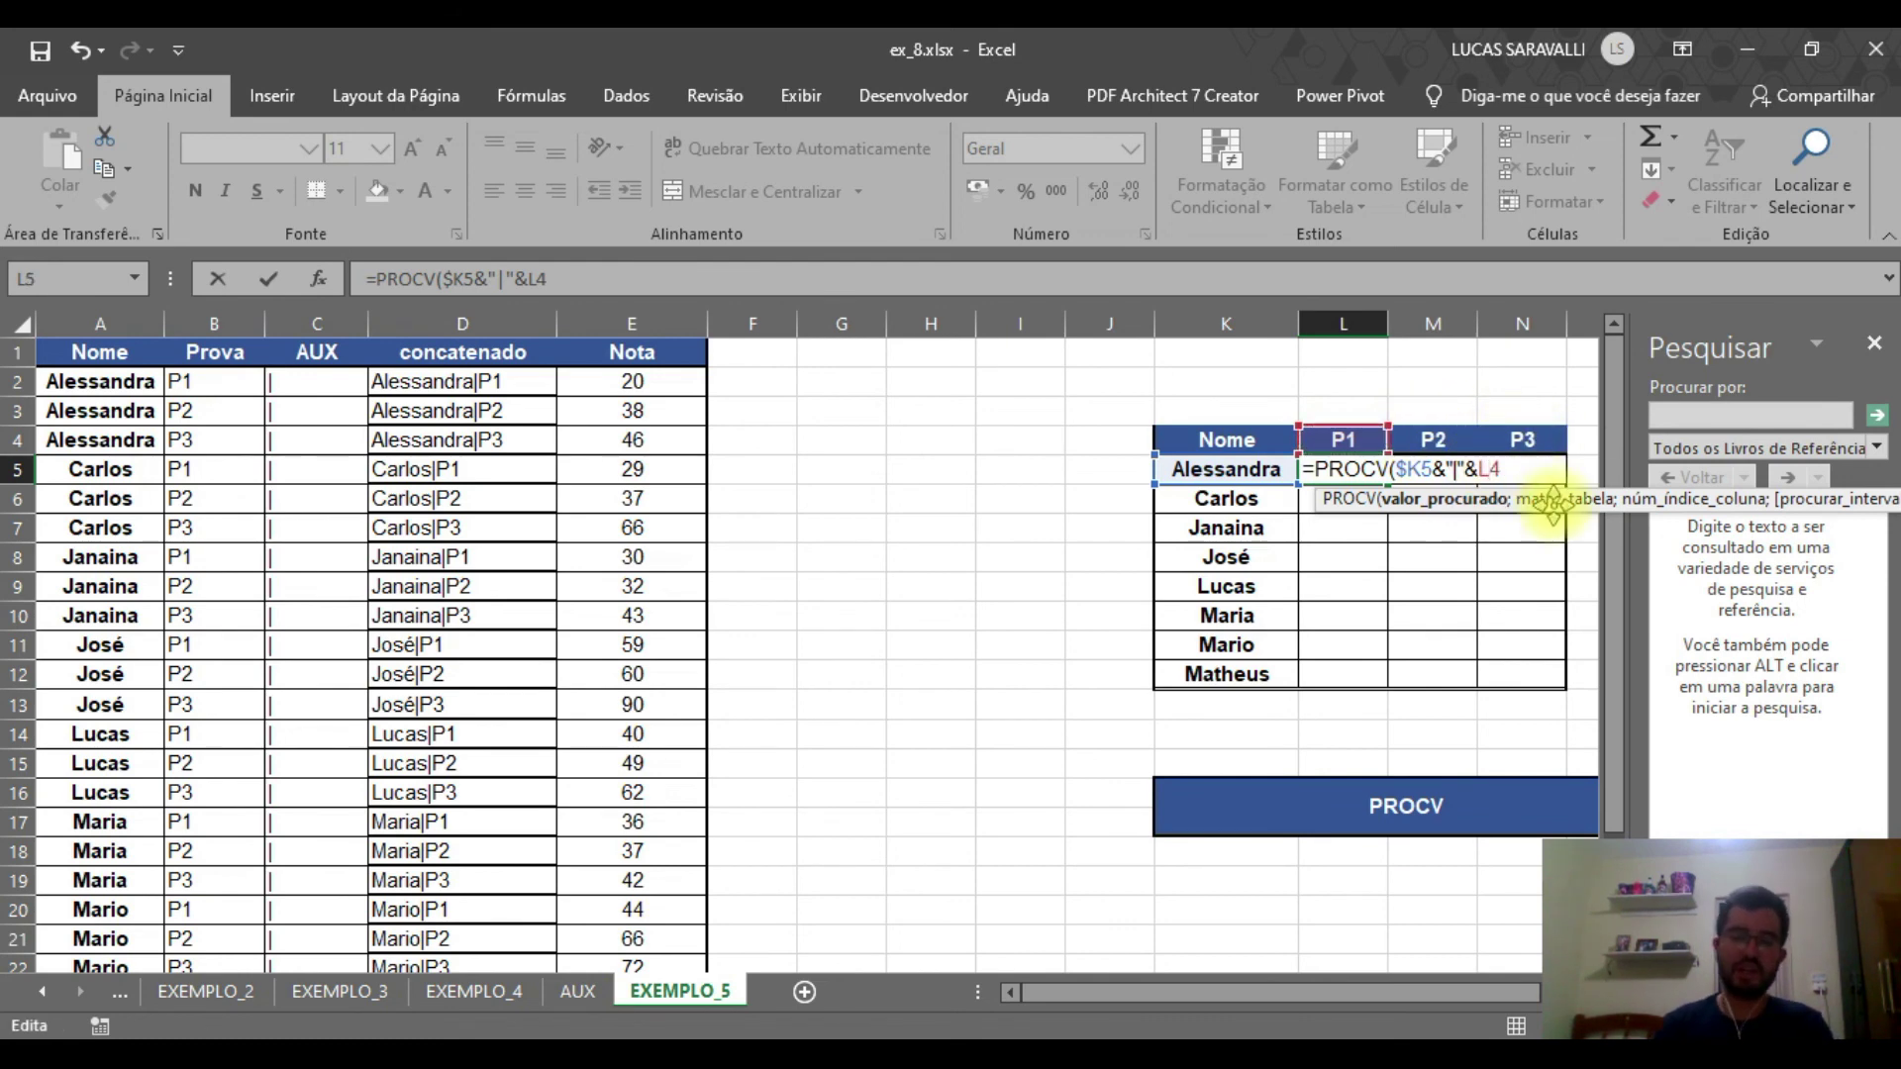
type("$")
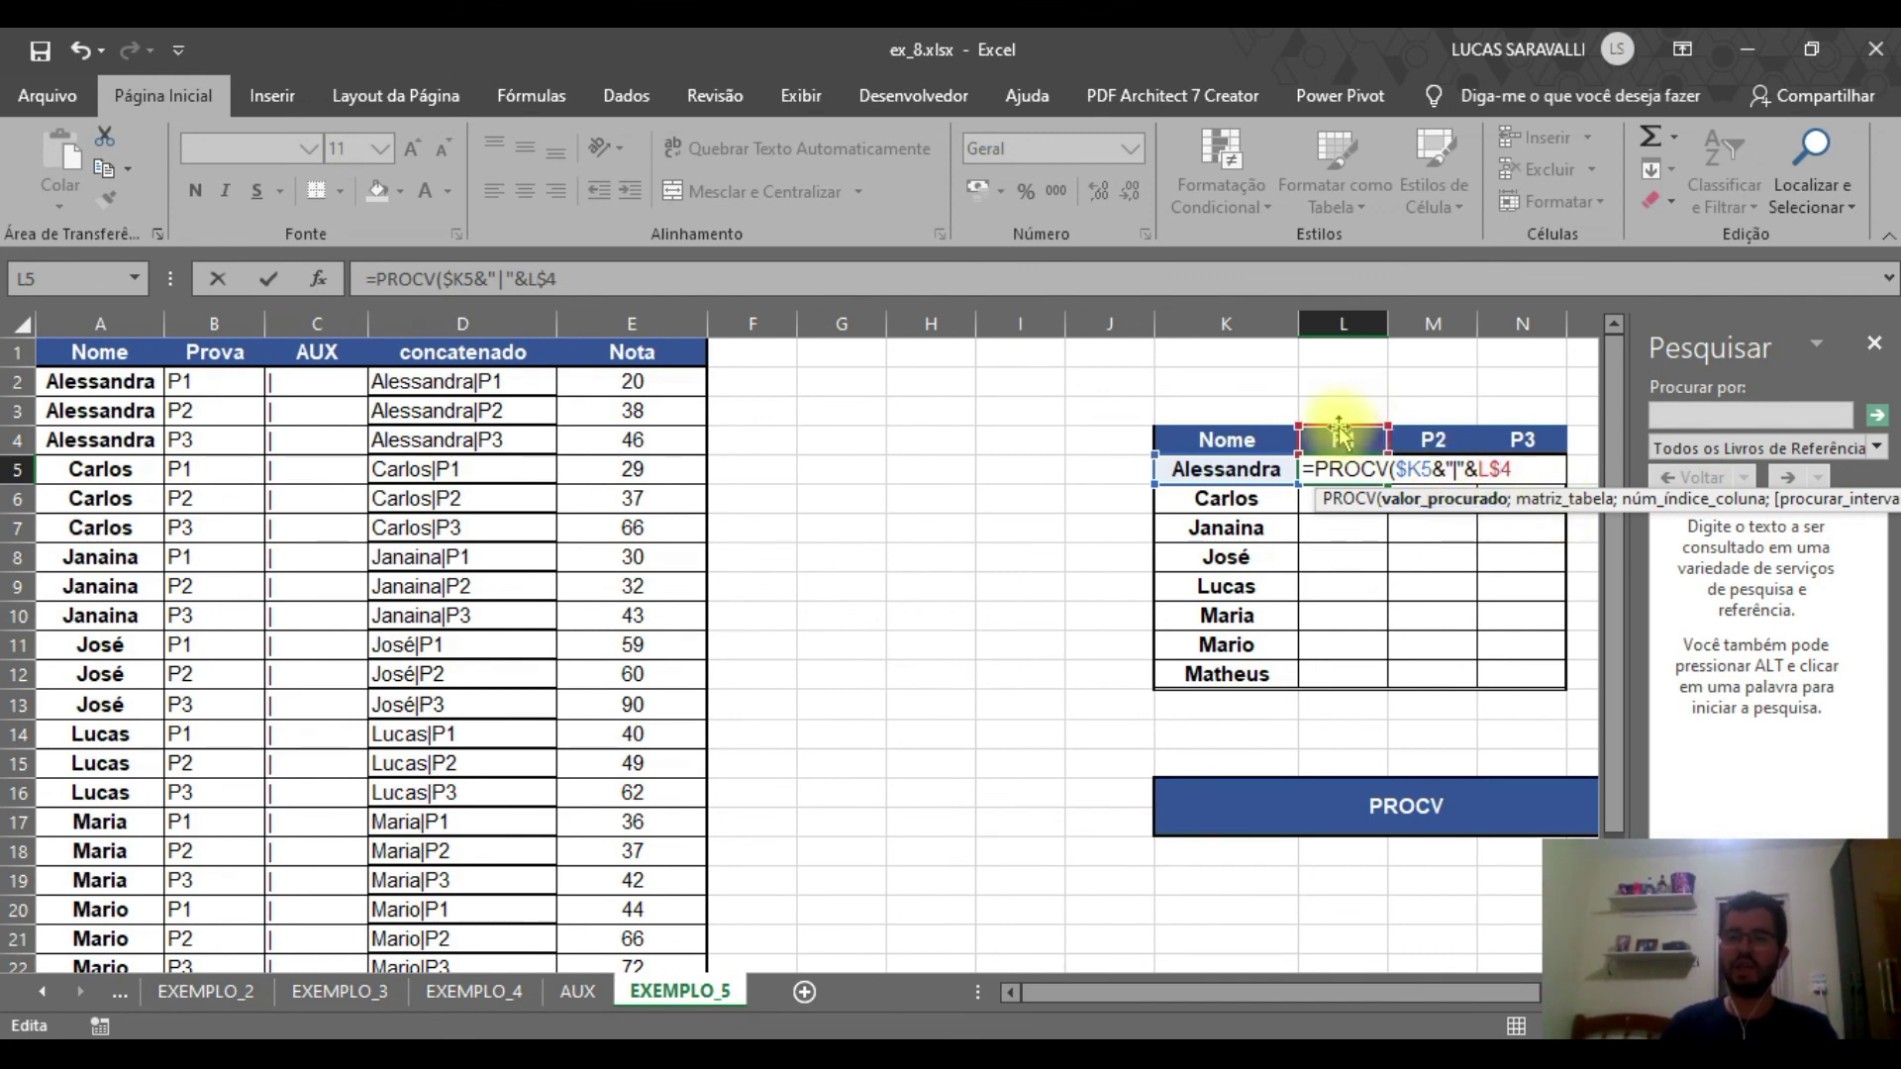
left_click(1520, 466)
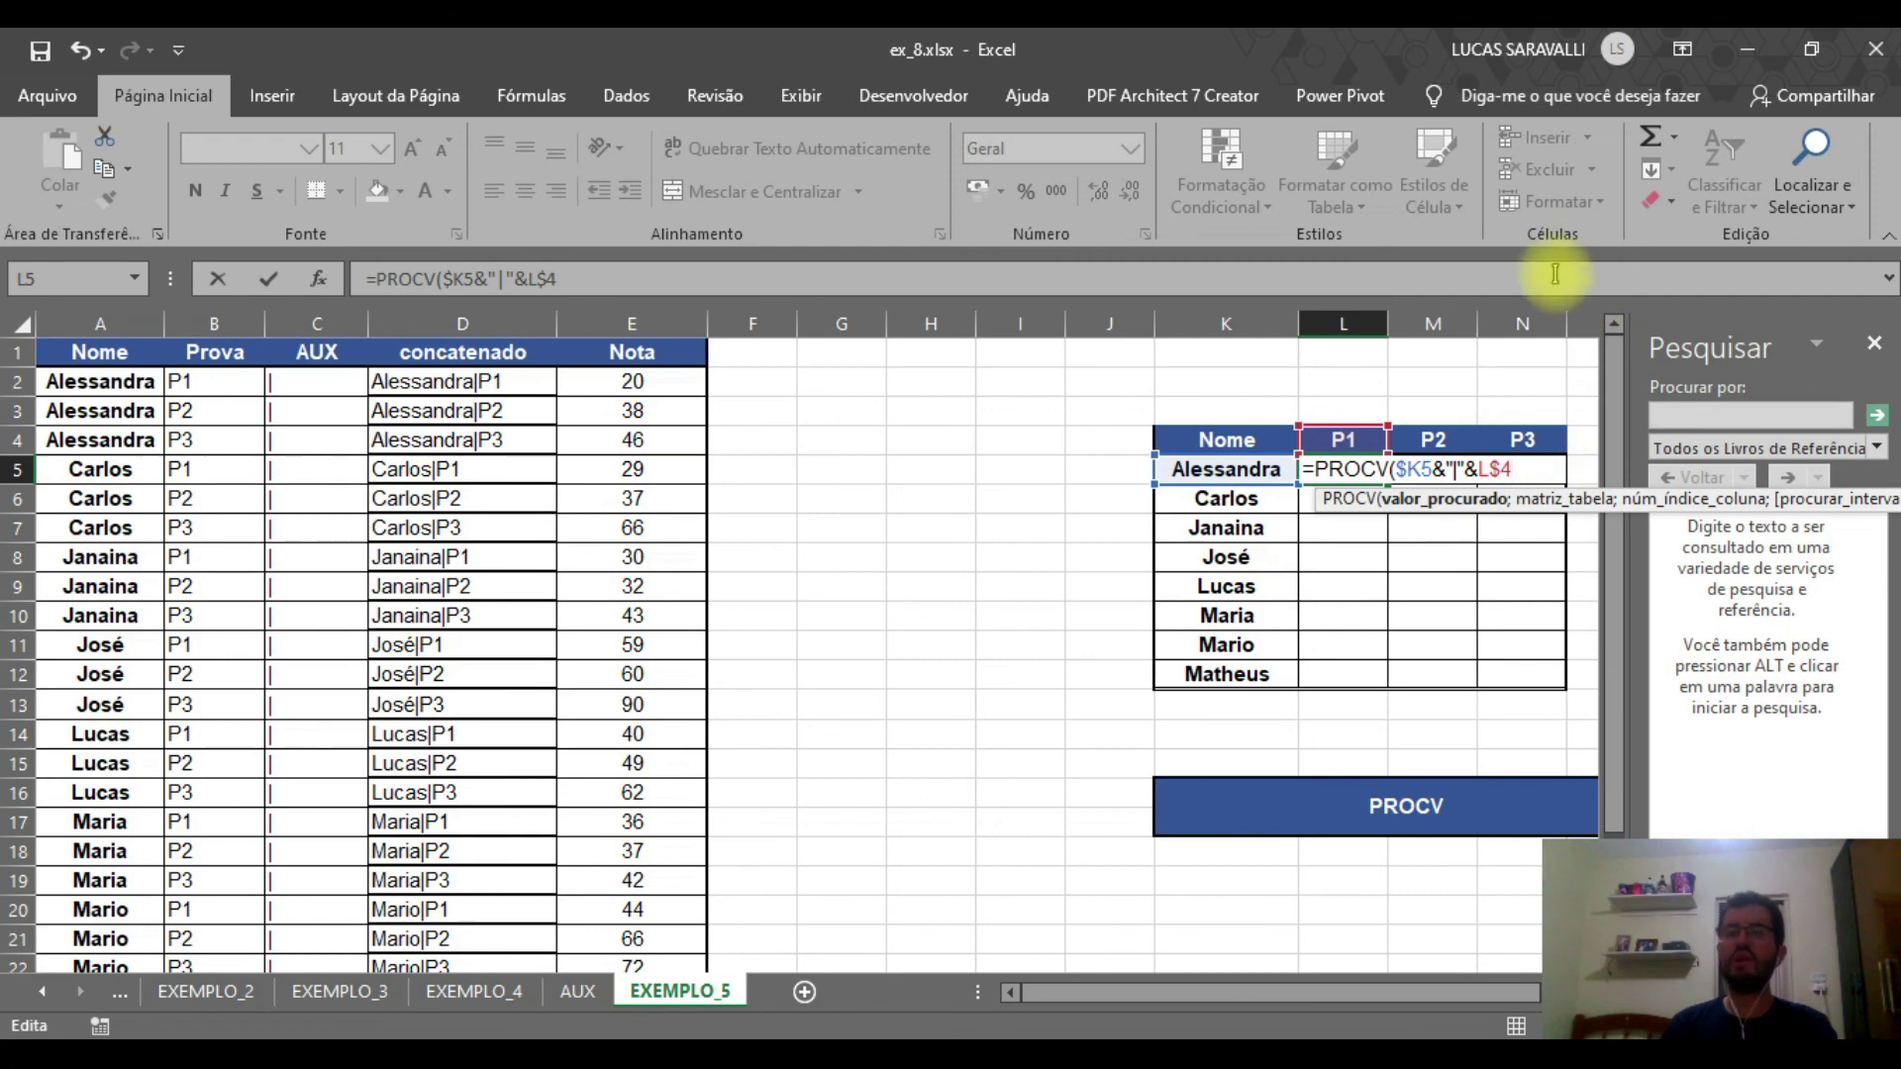
Set the PROCV table range to the concatenado and Nota columns as the absolute reference $D$2:$E$25
type(";")
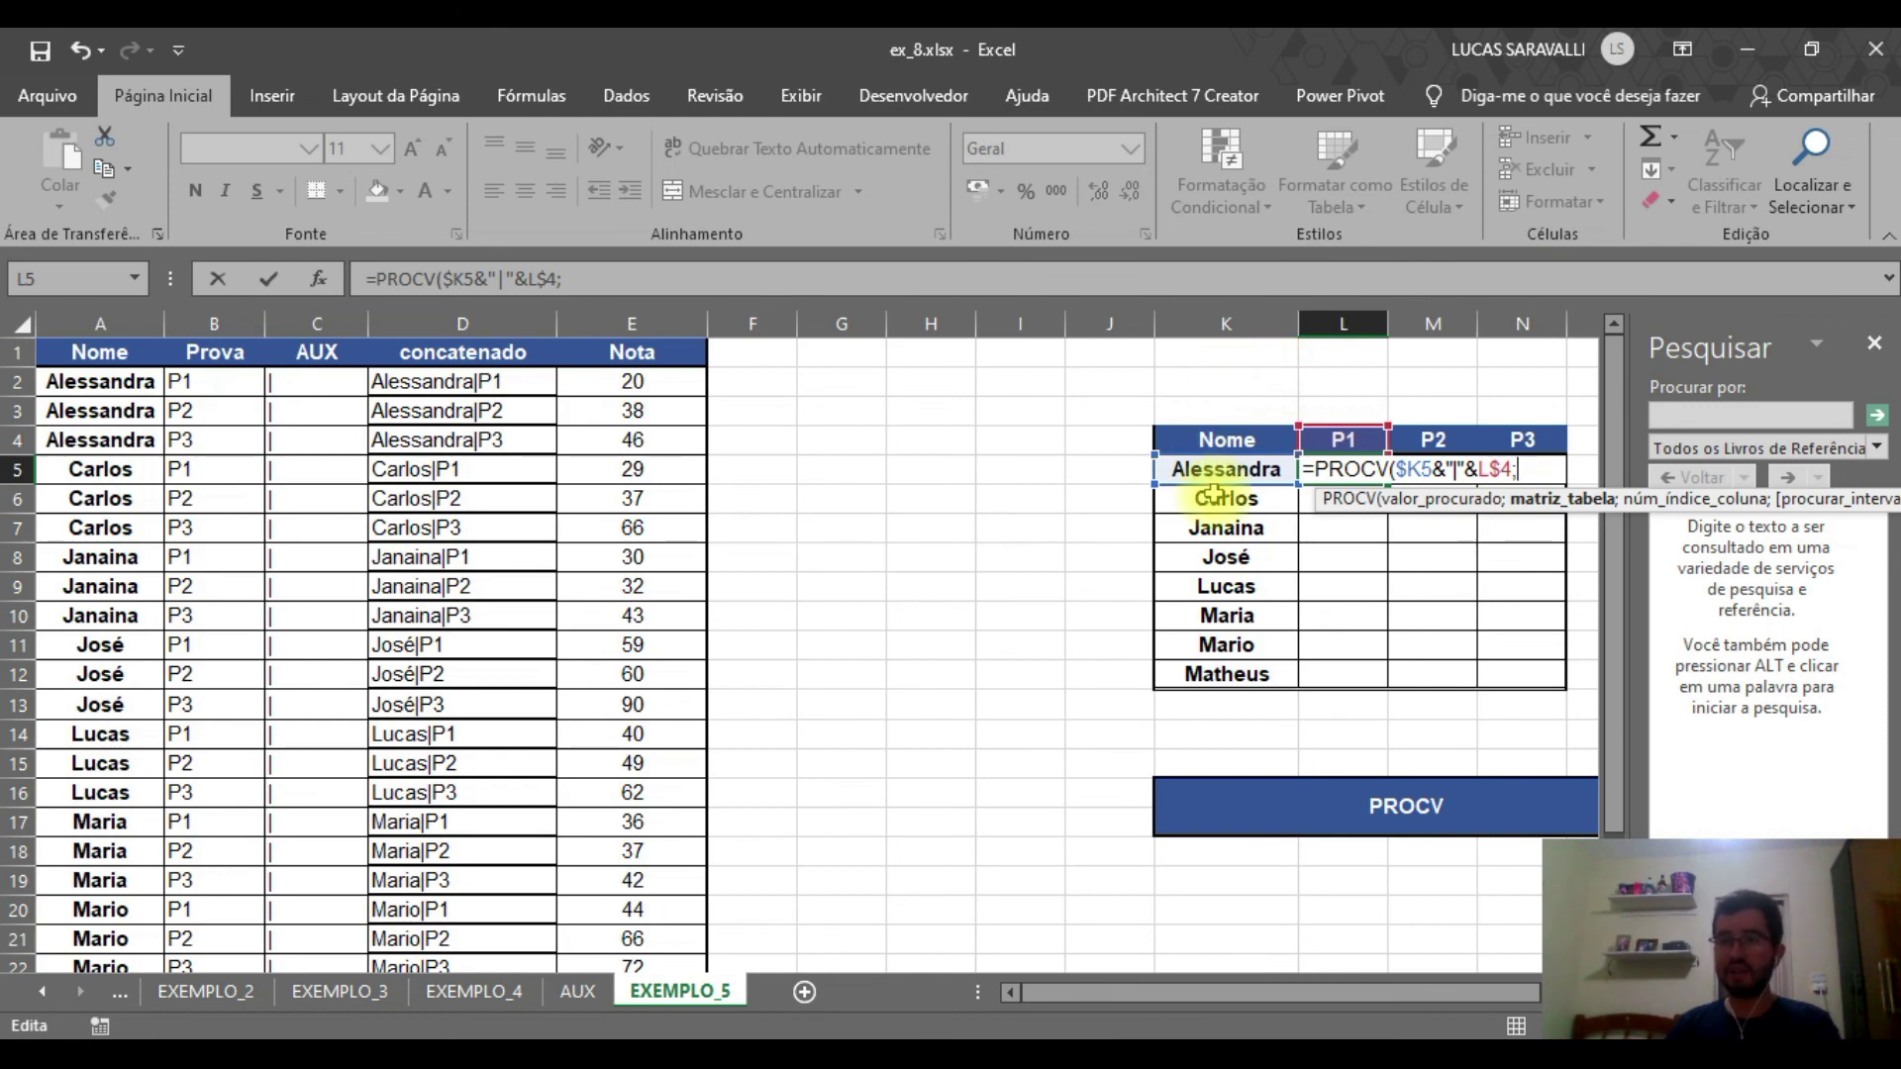
left_click_drag(406, 379, 679, 908)
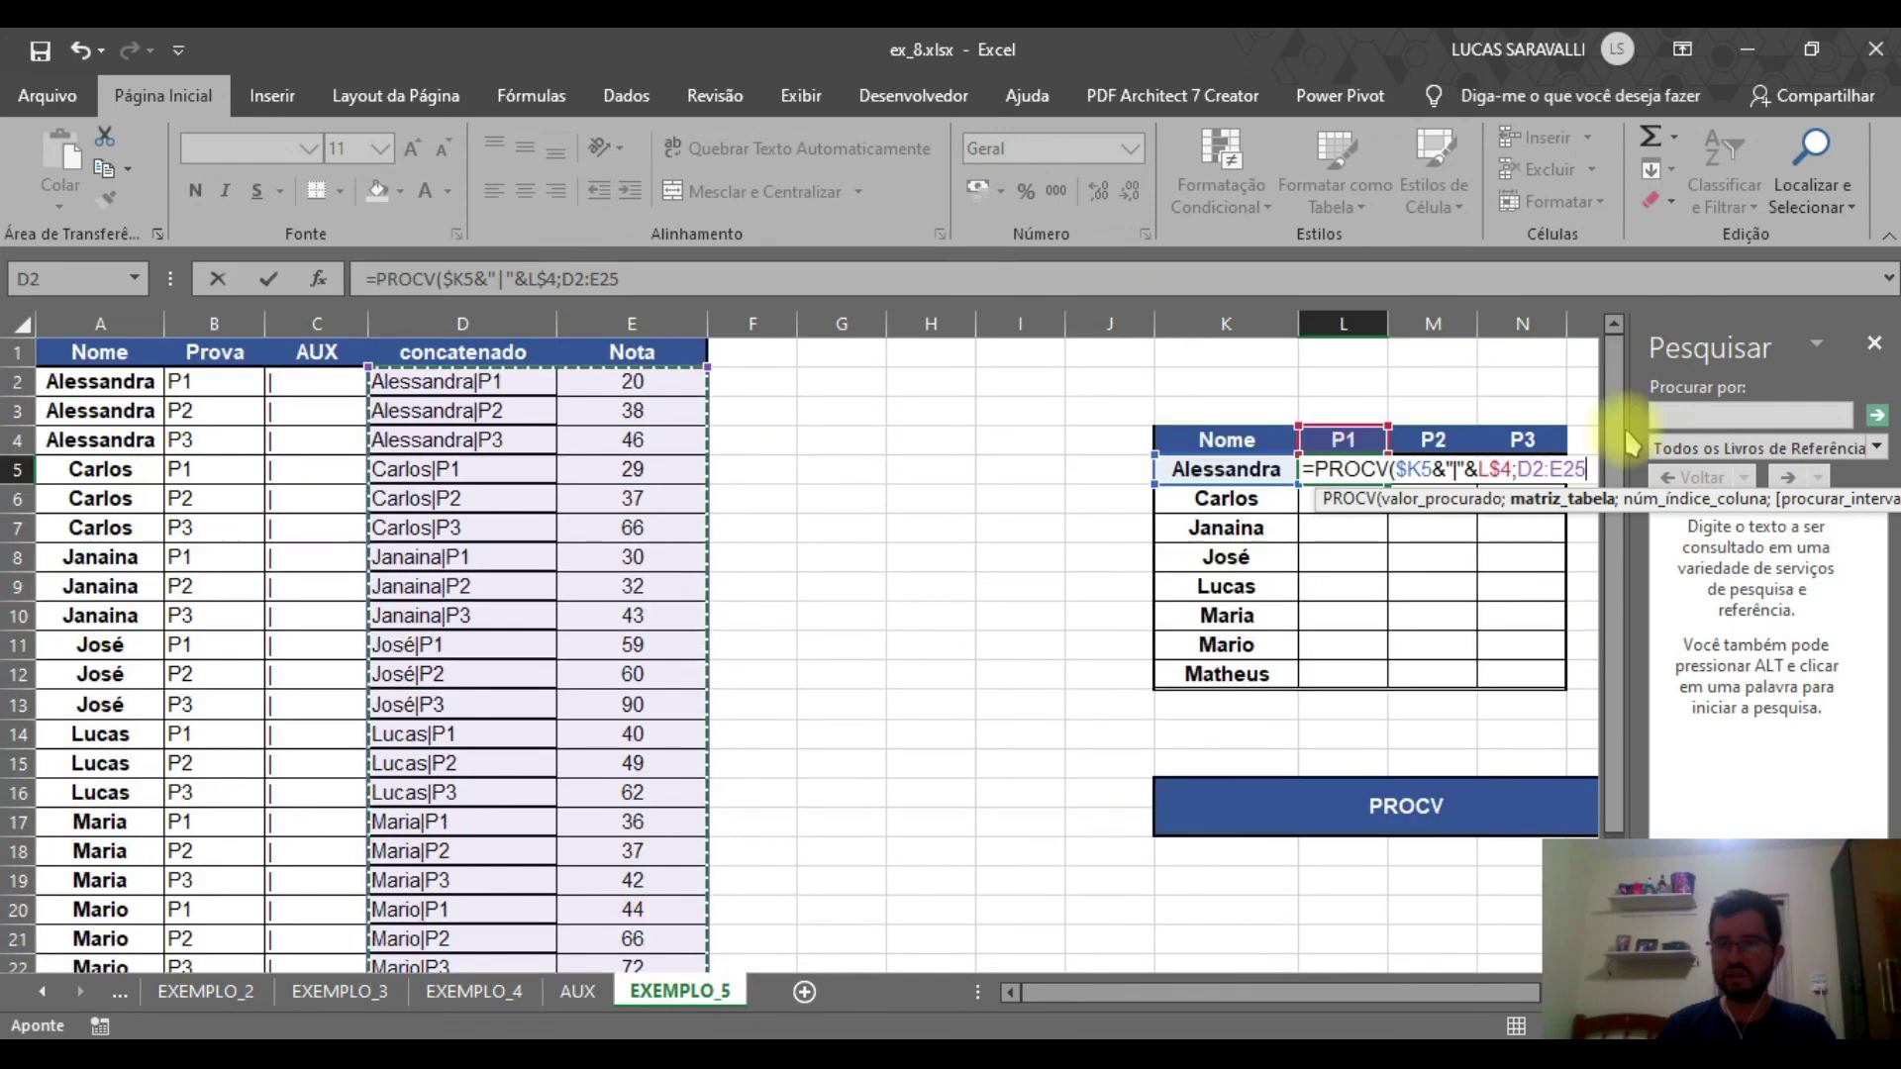
left_click(1518, 502)
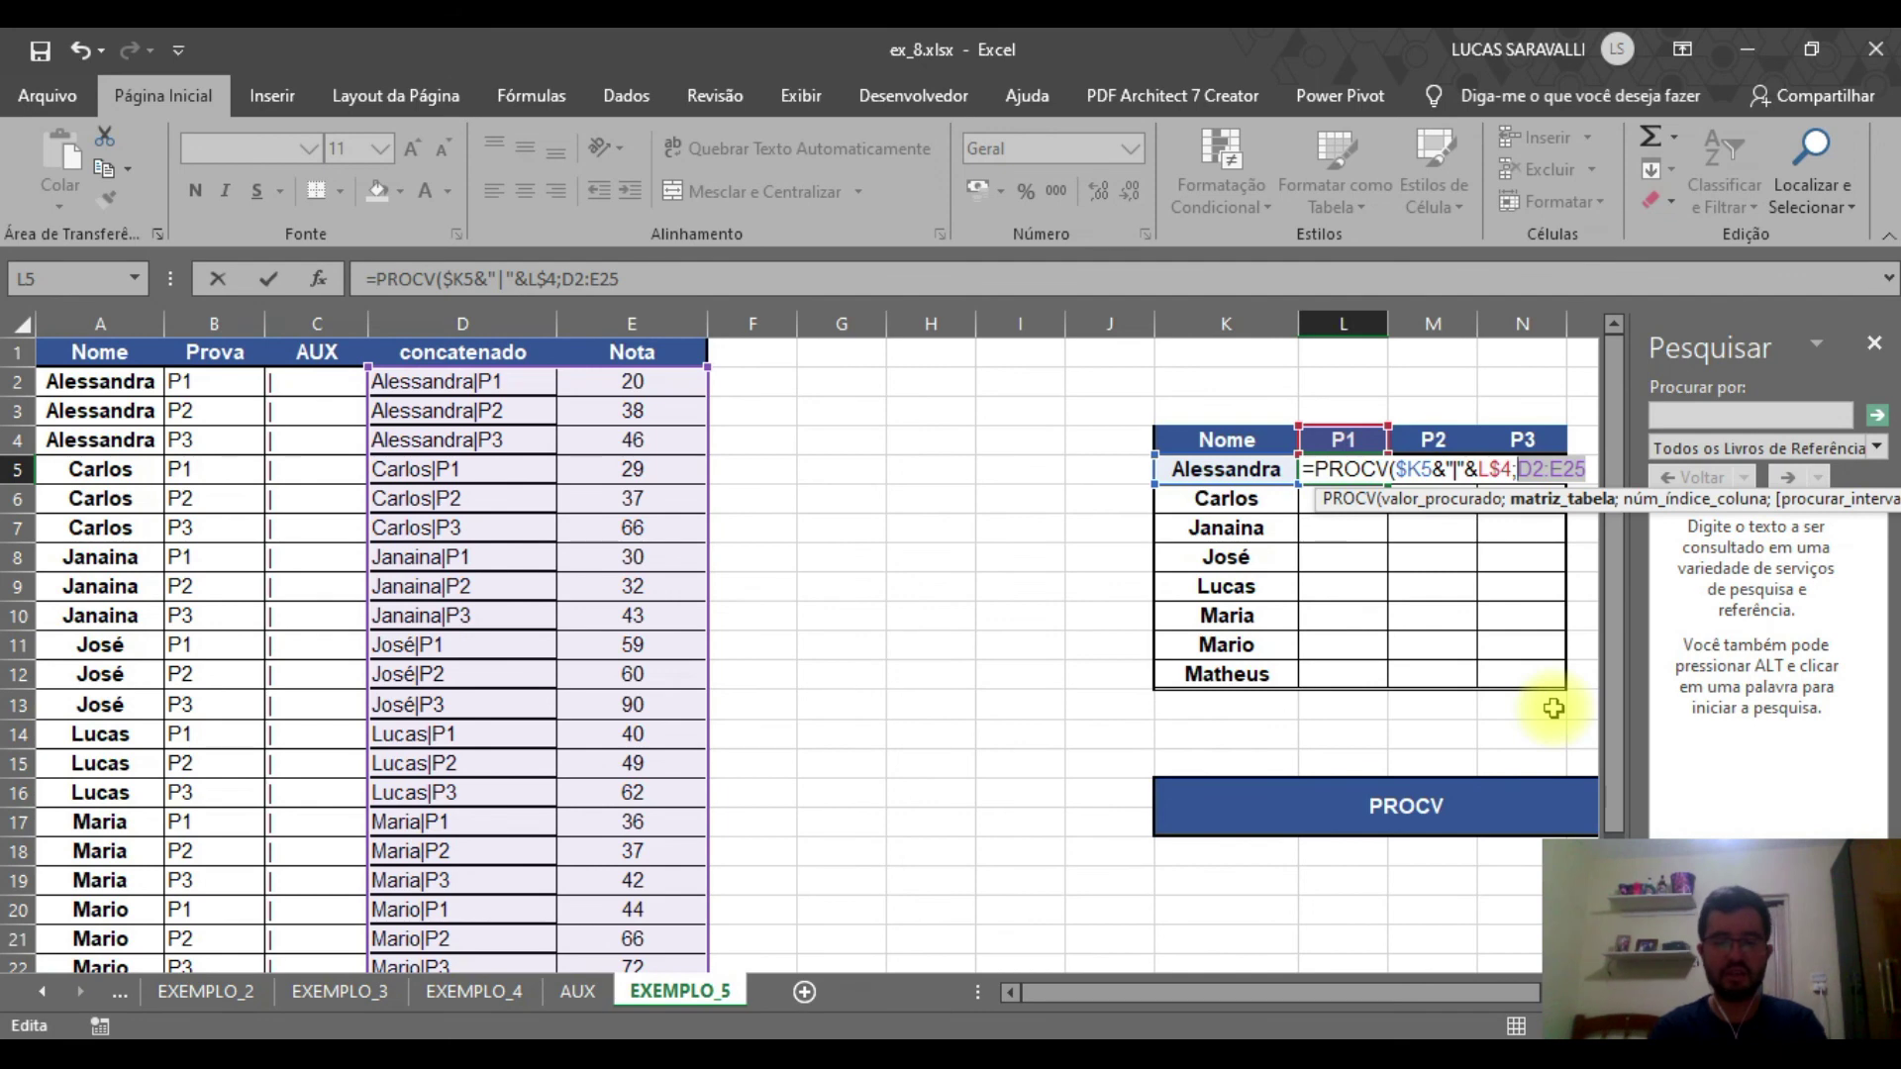
key("F4")
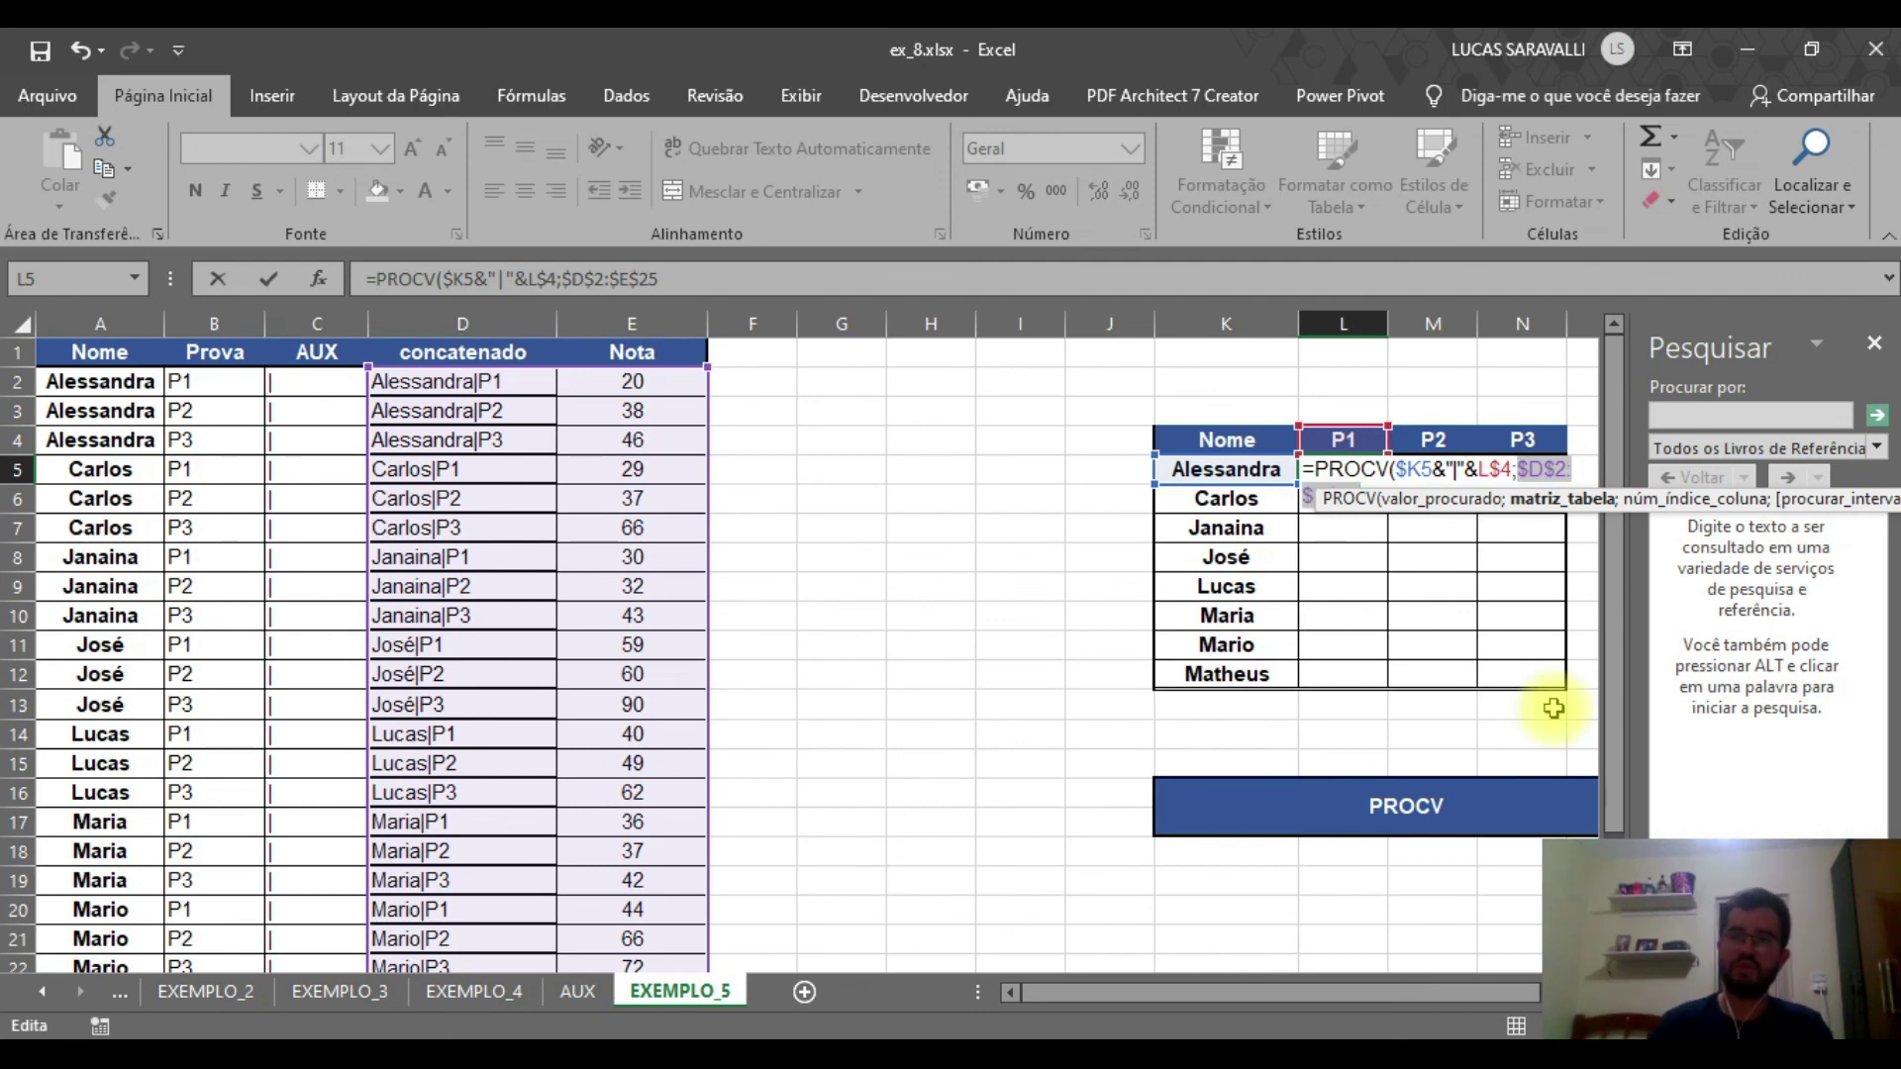
key("Right")
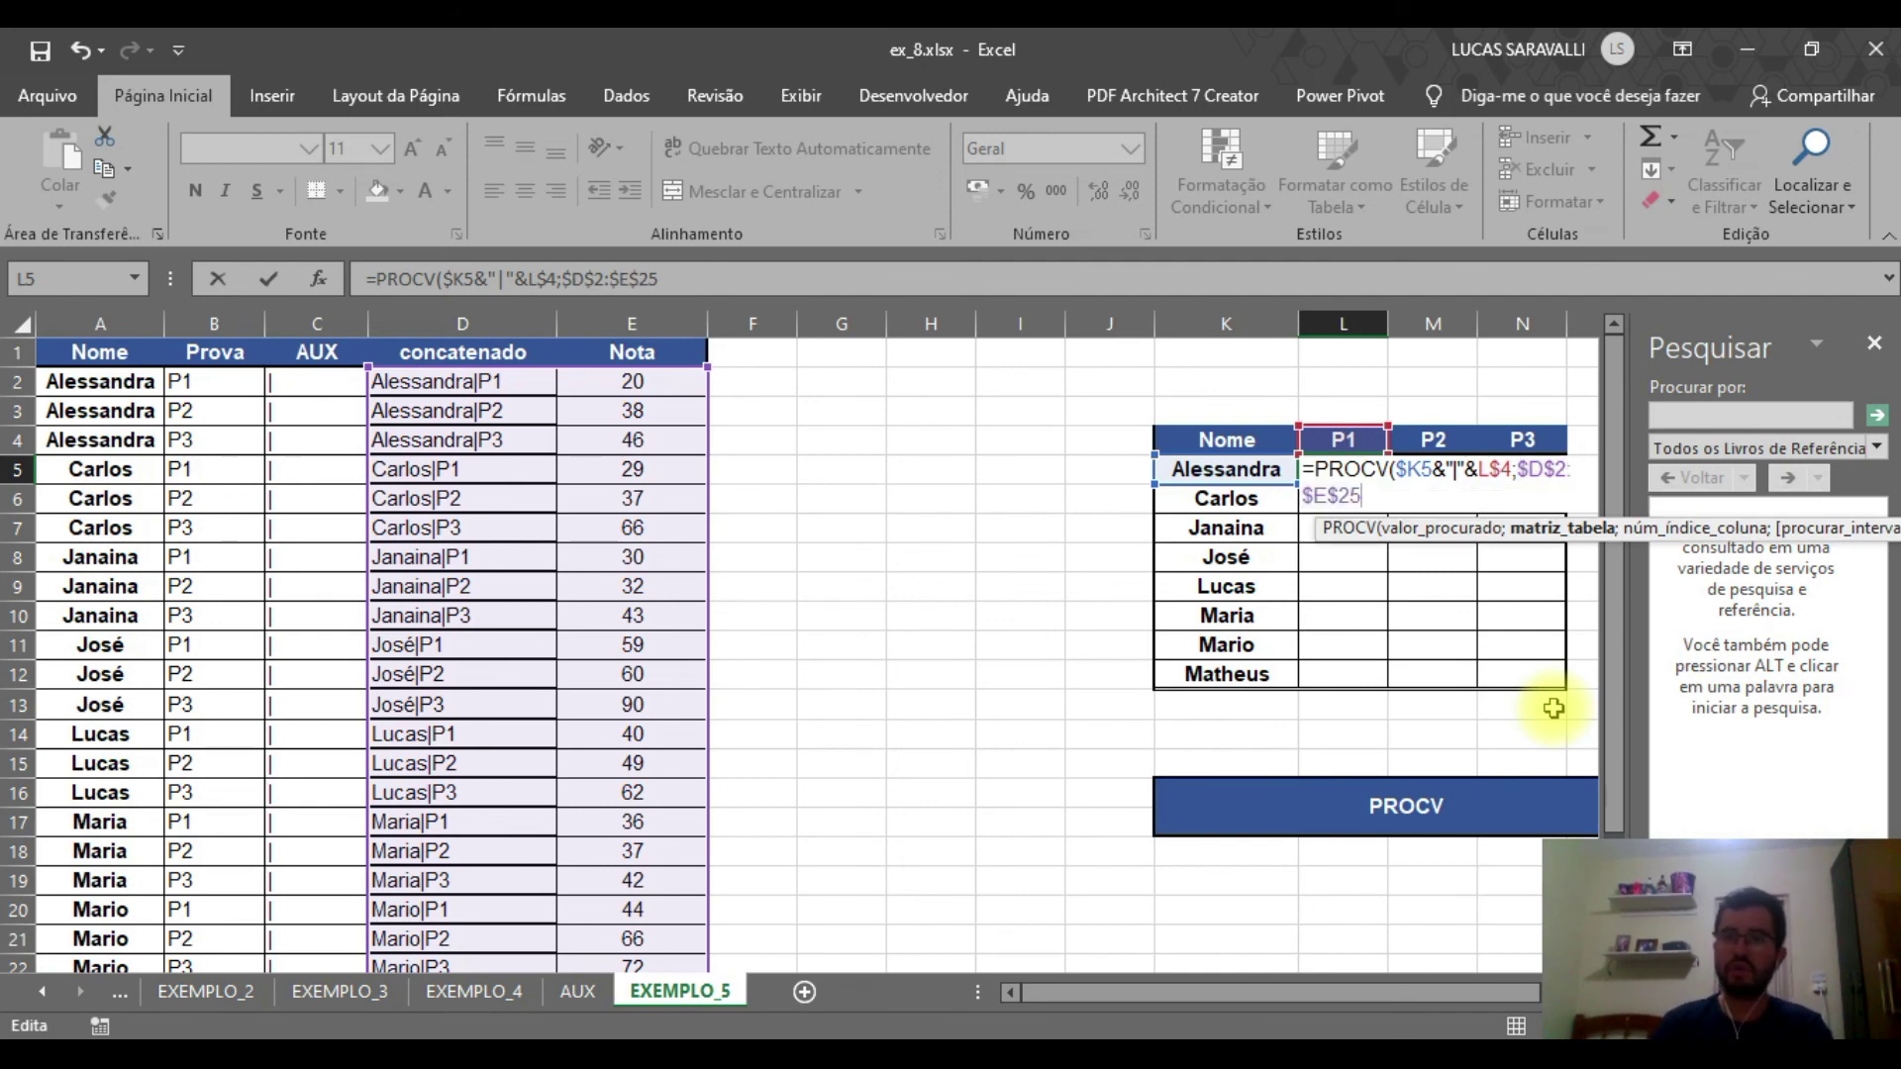
Complete the L5 formula with column index 2 and 0 for an exact match
type(";")
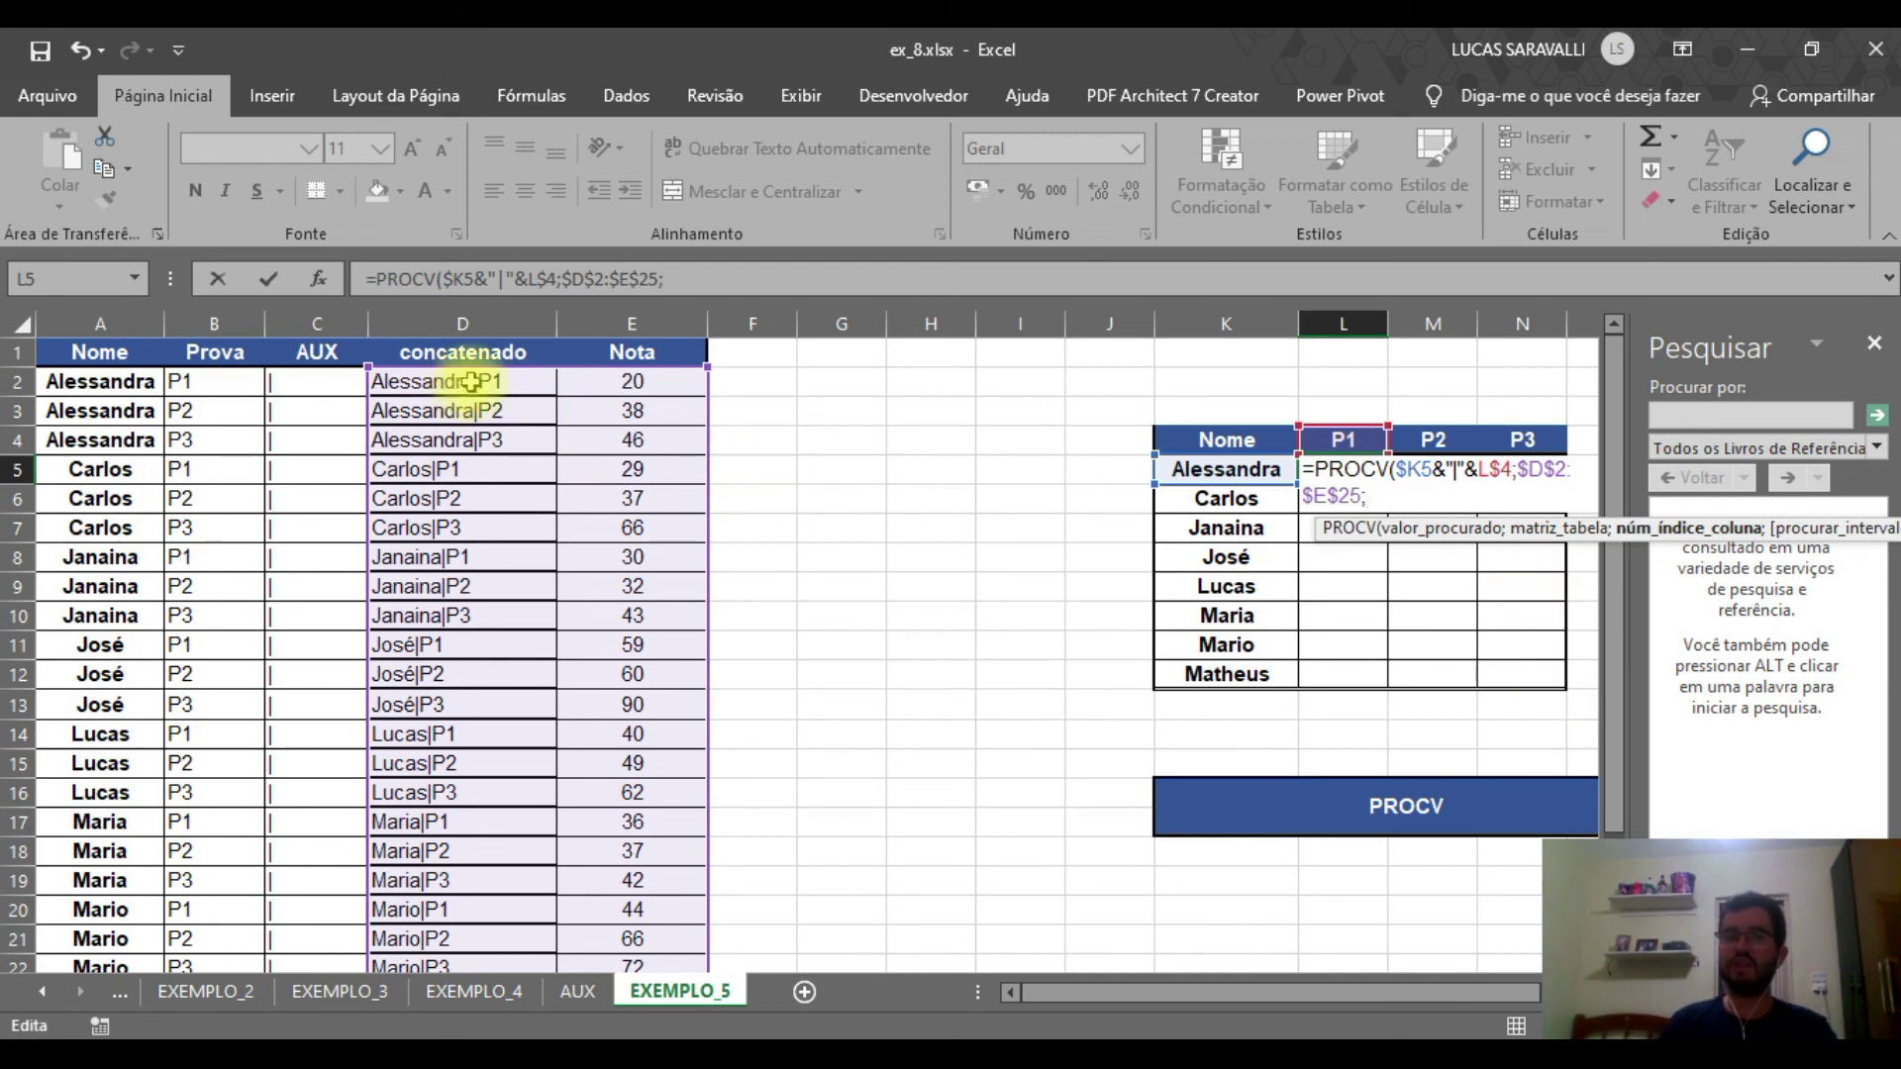
type("2;0")
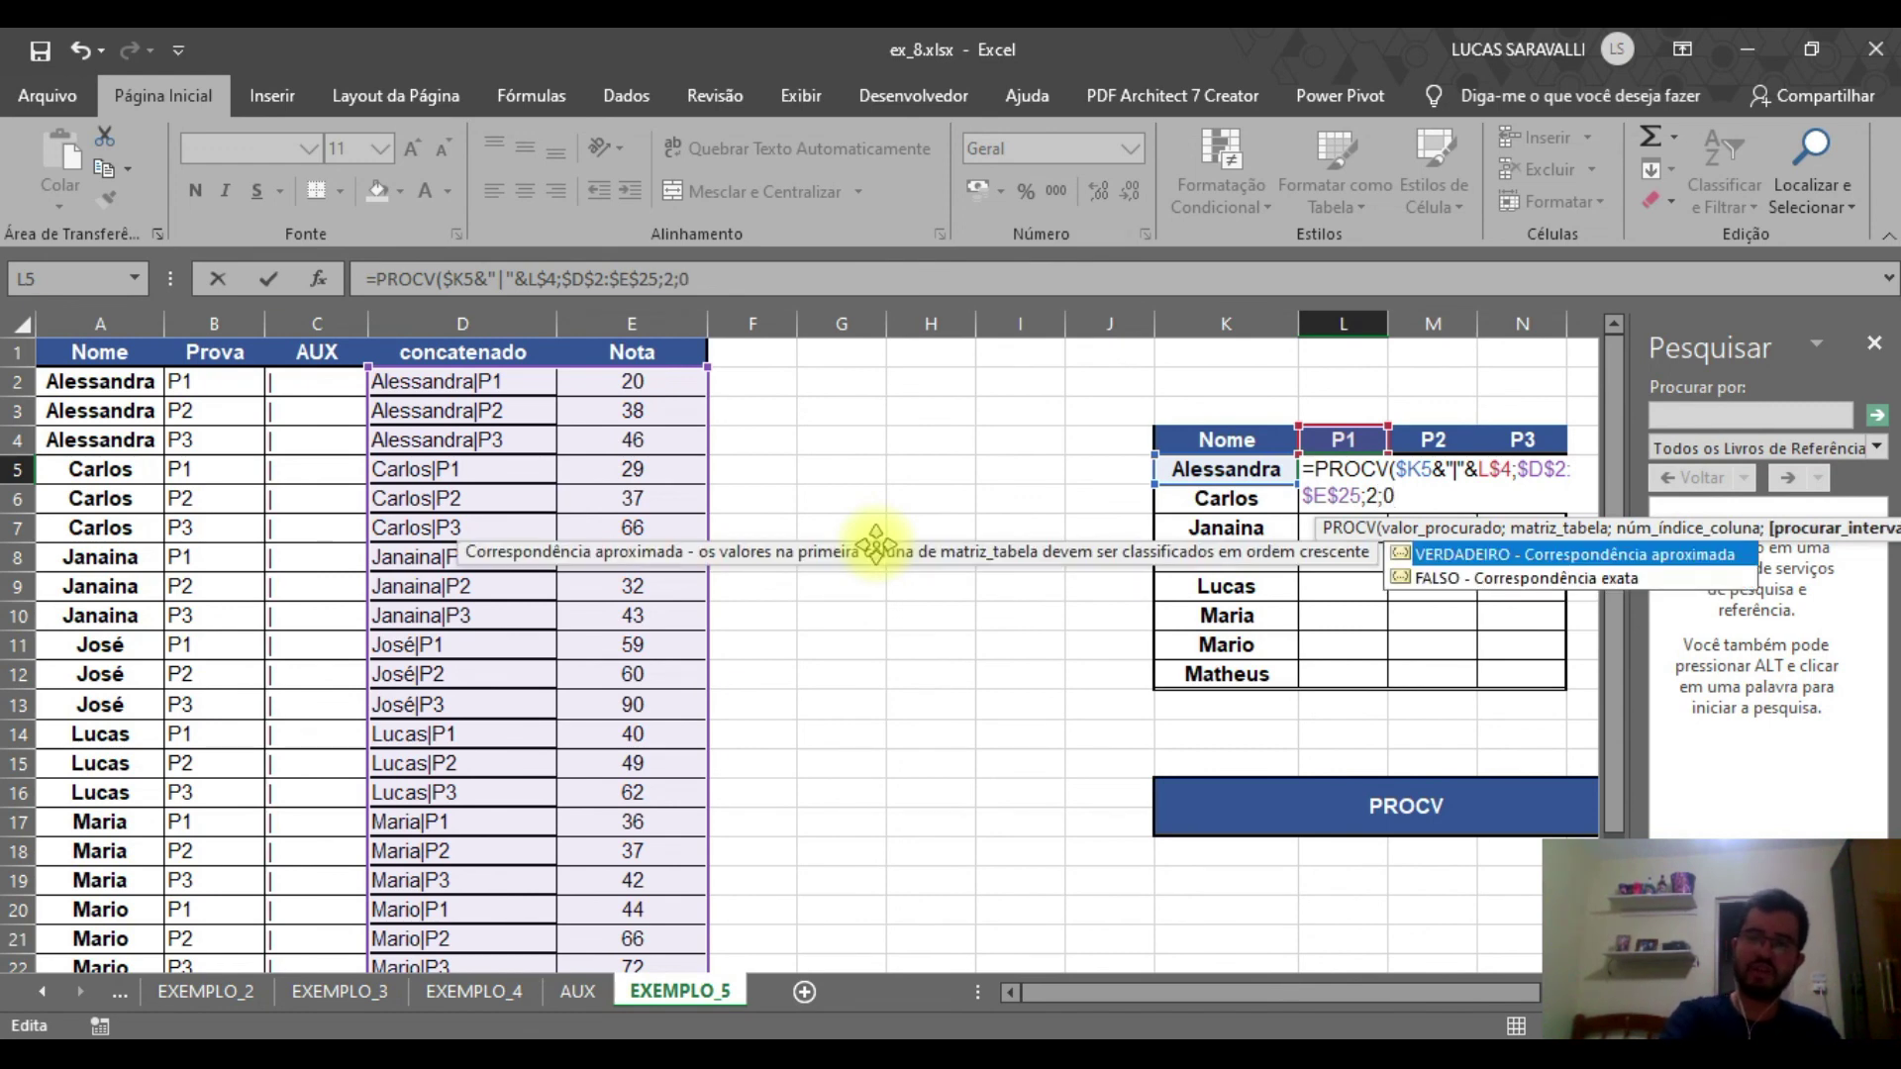
type(")")
key("Return")
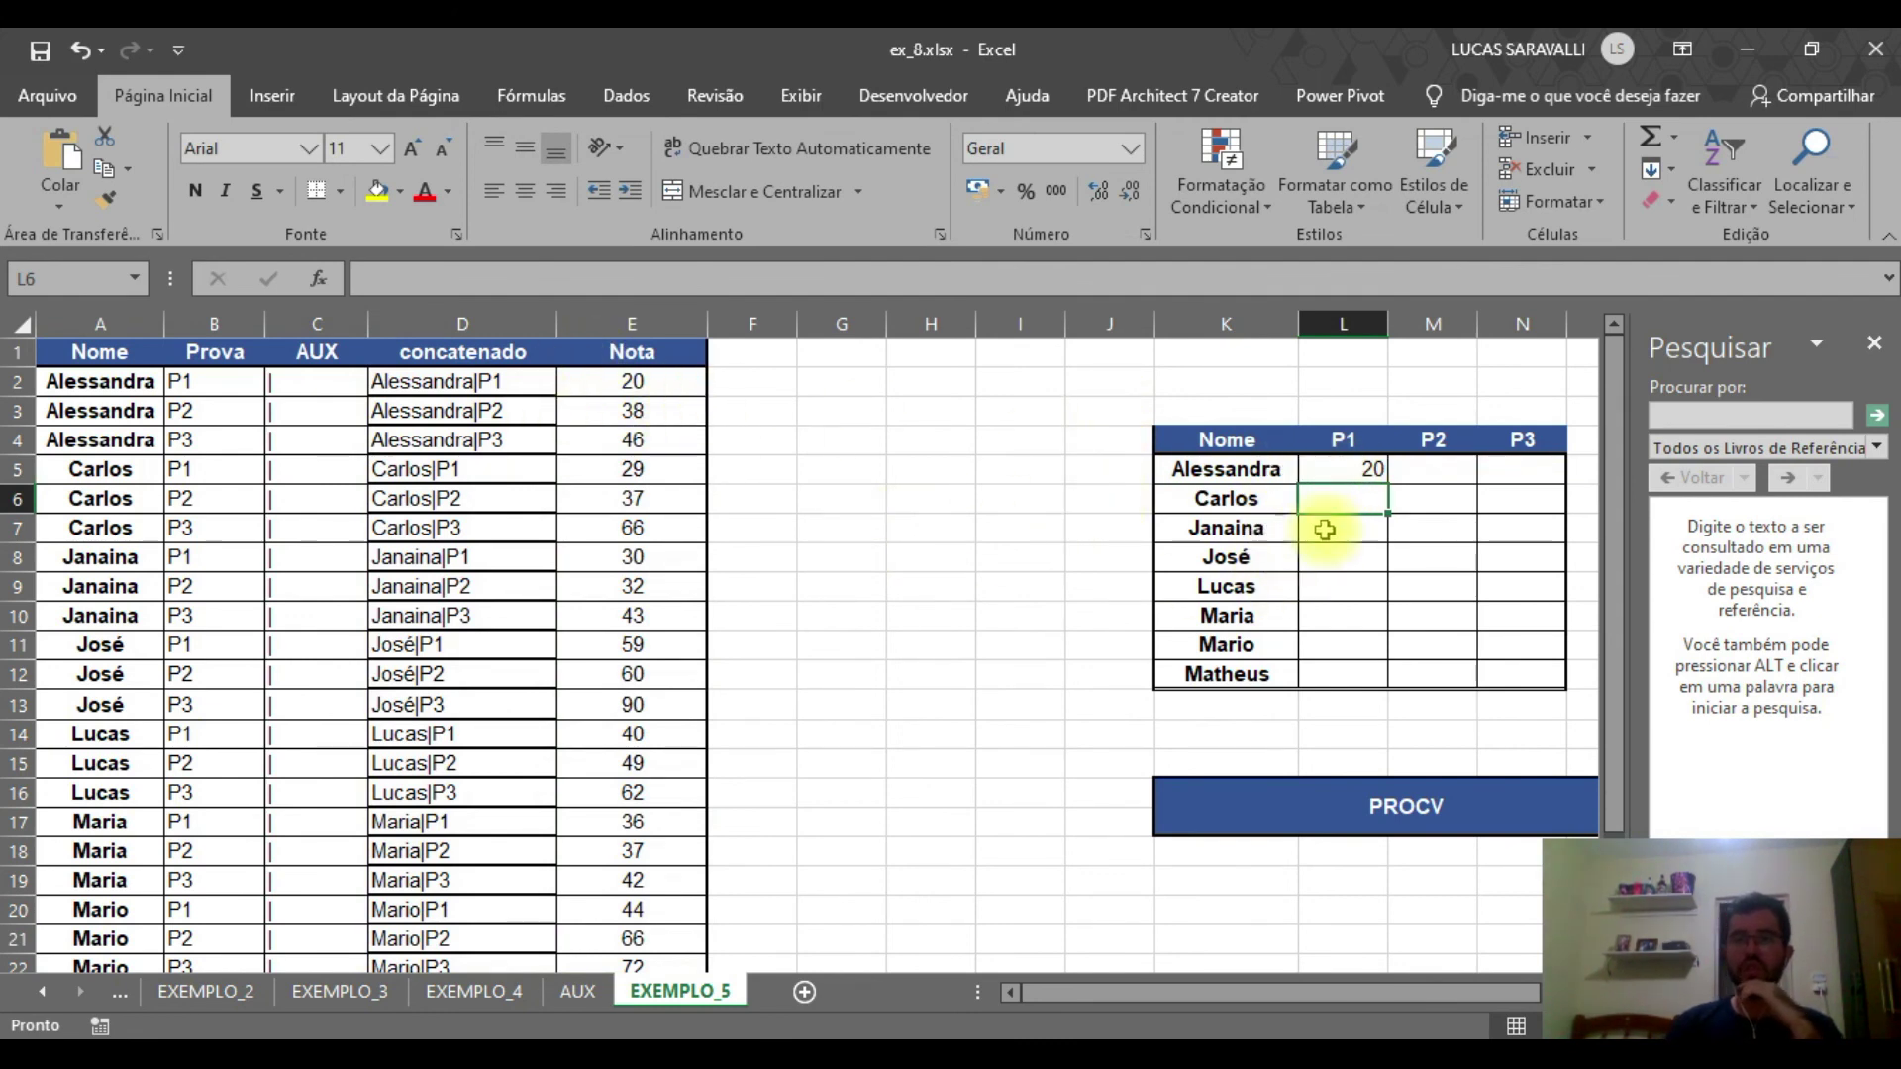
Fill the PROCV formula from L5 across and down to N12, and check the P3 result in N9 against row 16 of the grade list
left_click(1345, 466)
left_click_drag(1388, 483, 1560, 684)
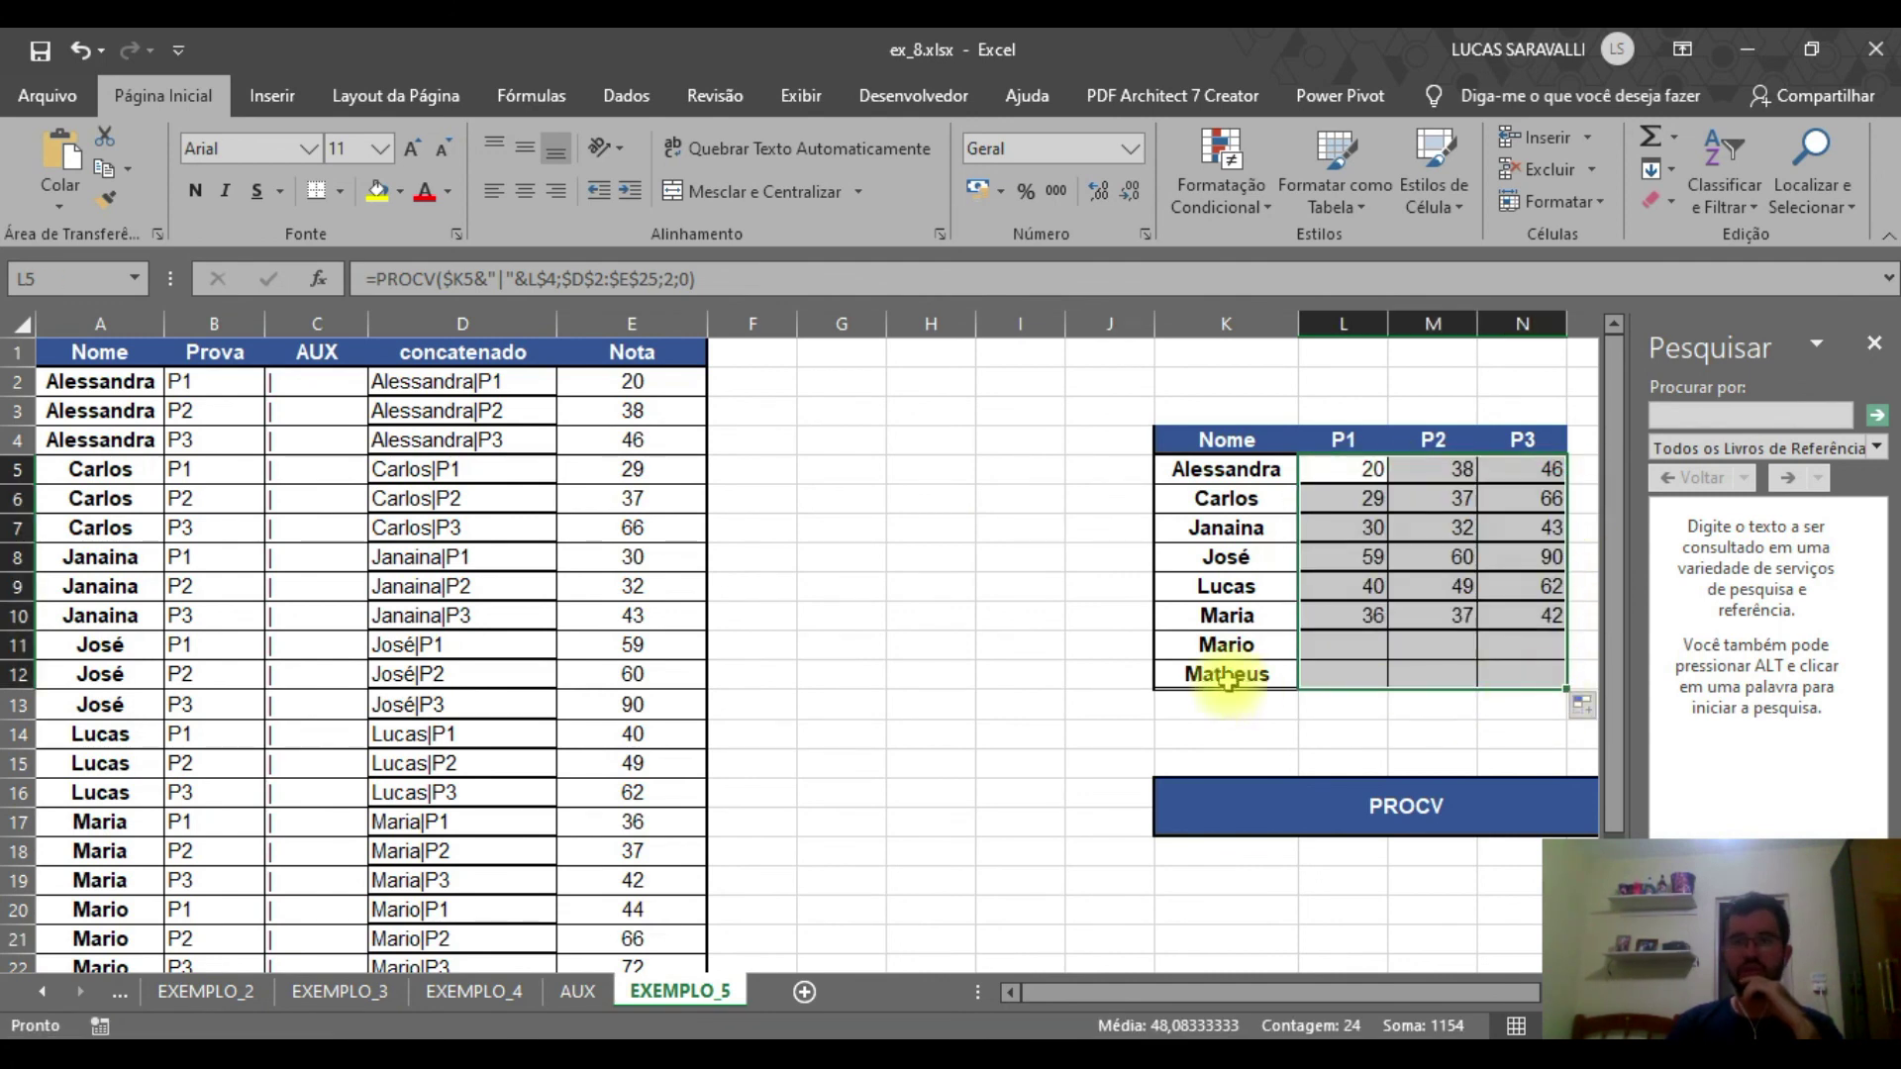
left_click(929, 489)
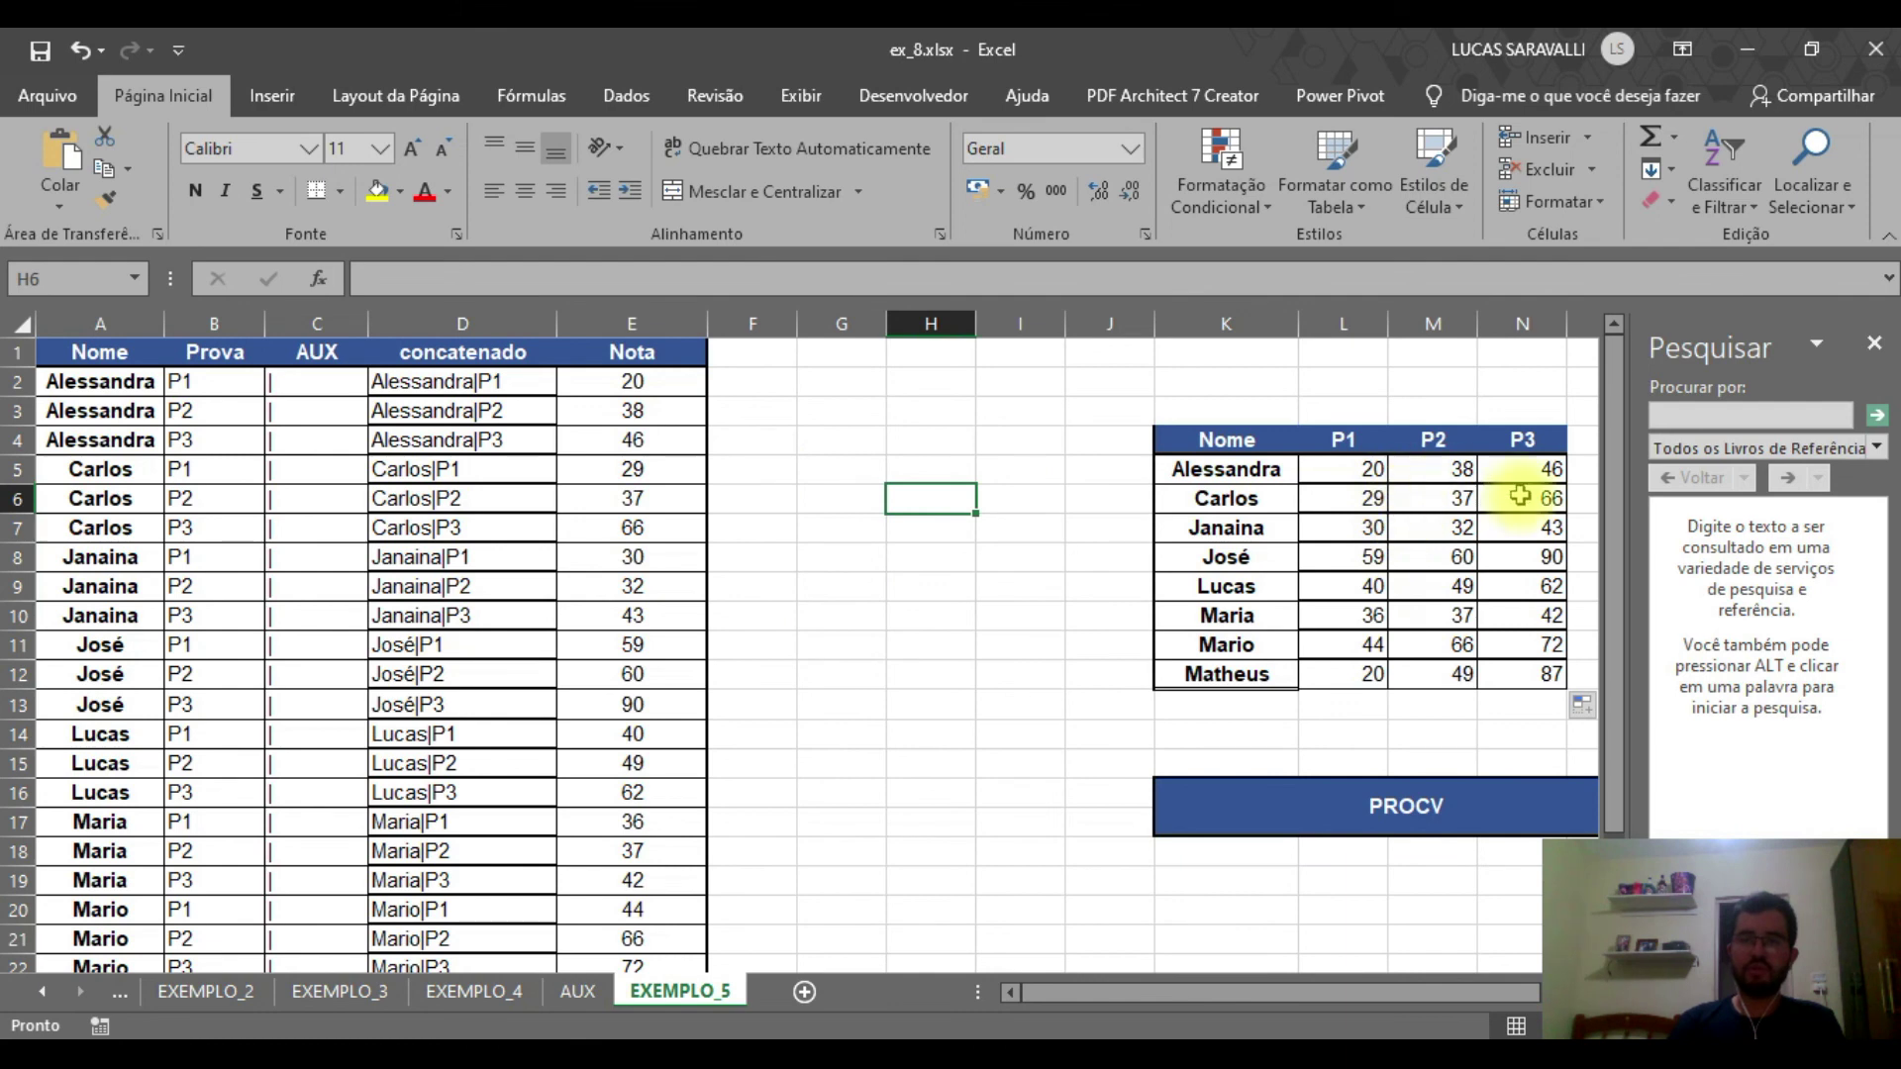
left_click(1279, 470)
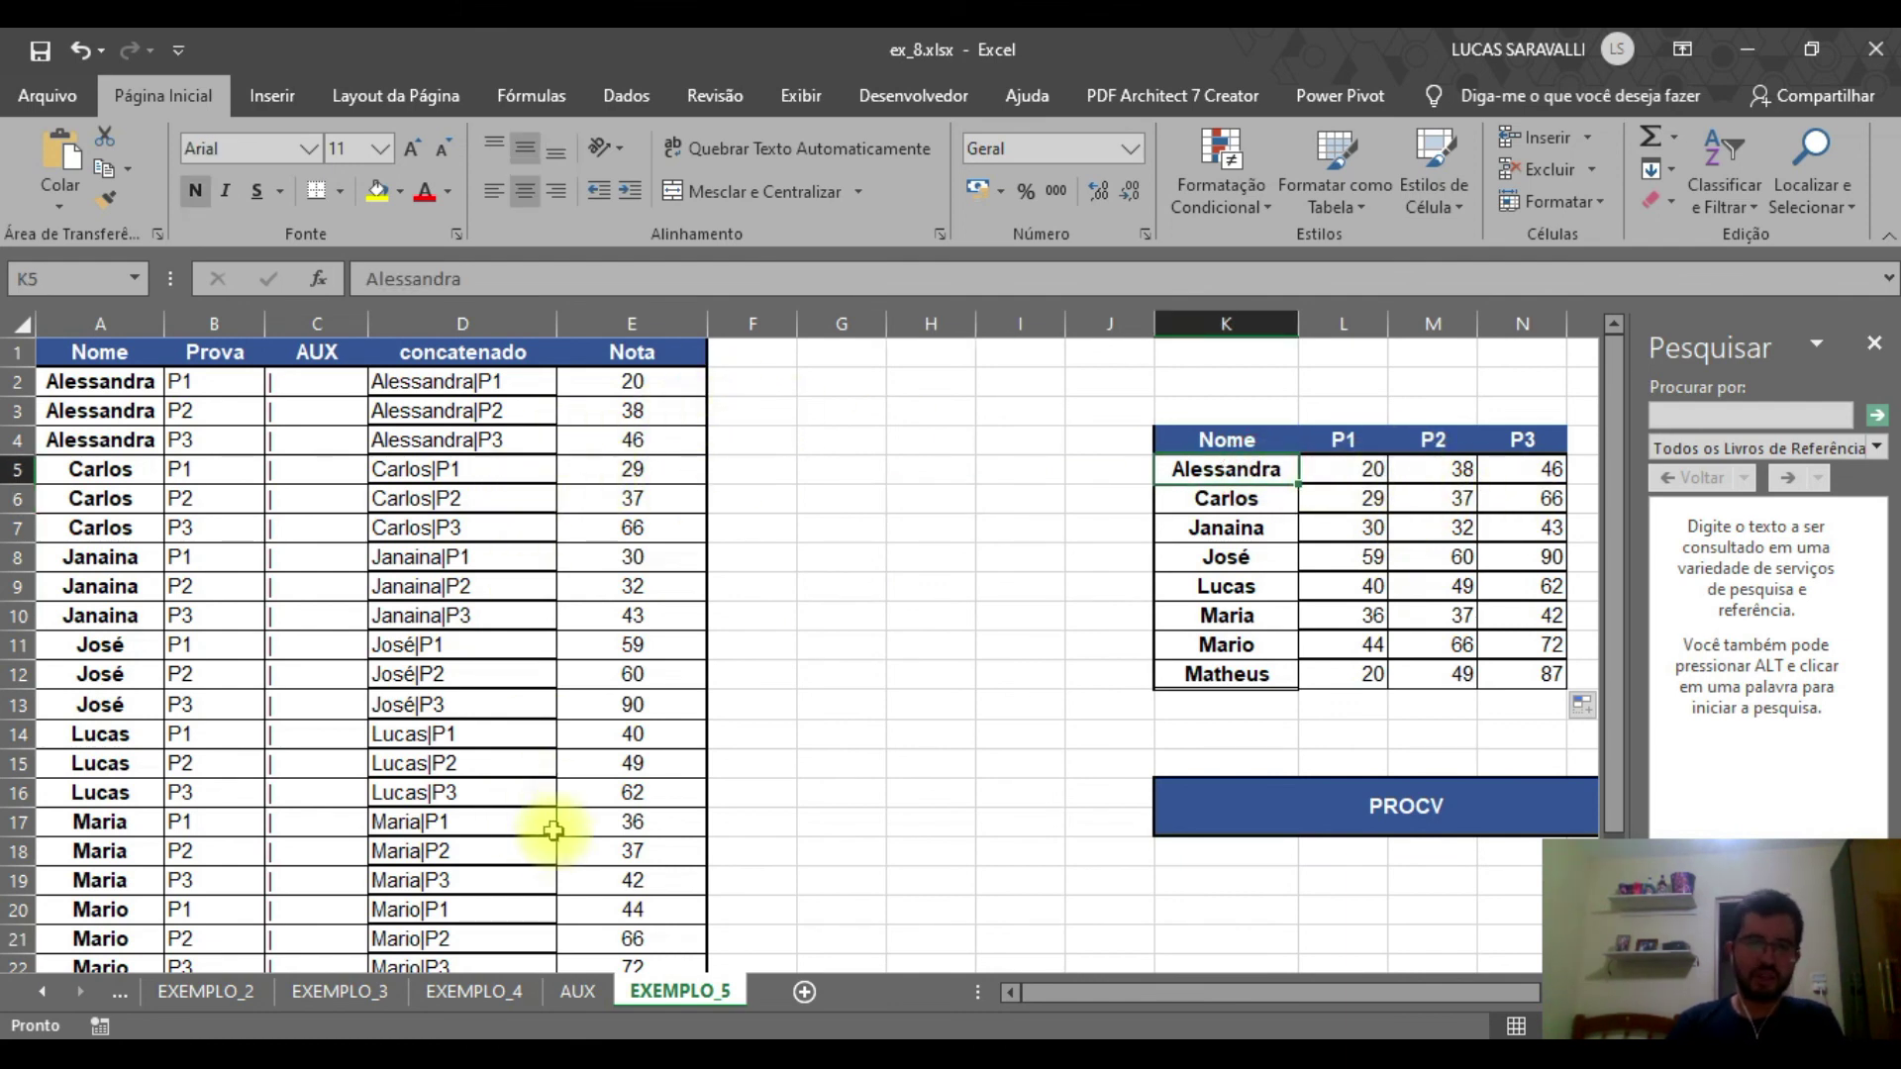
left_click(396, 792)
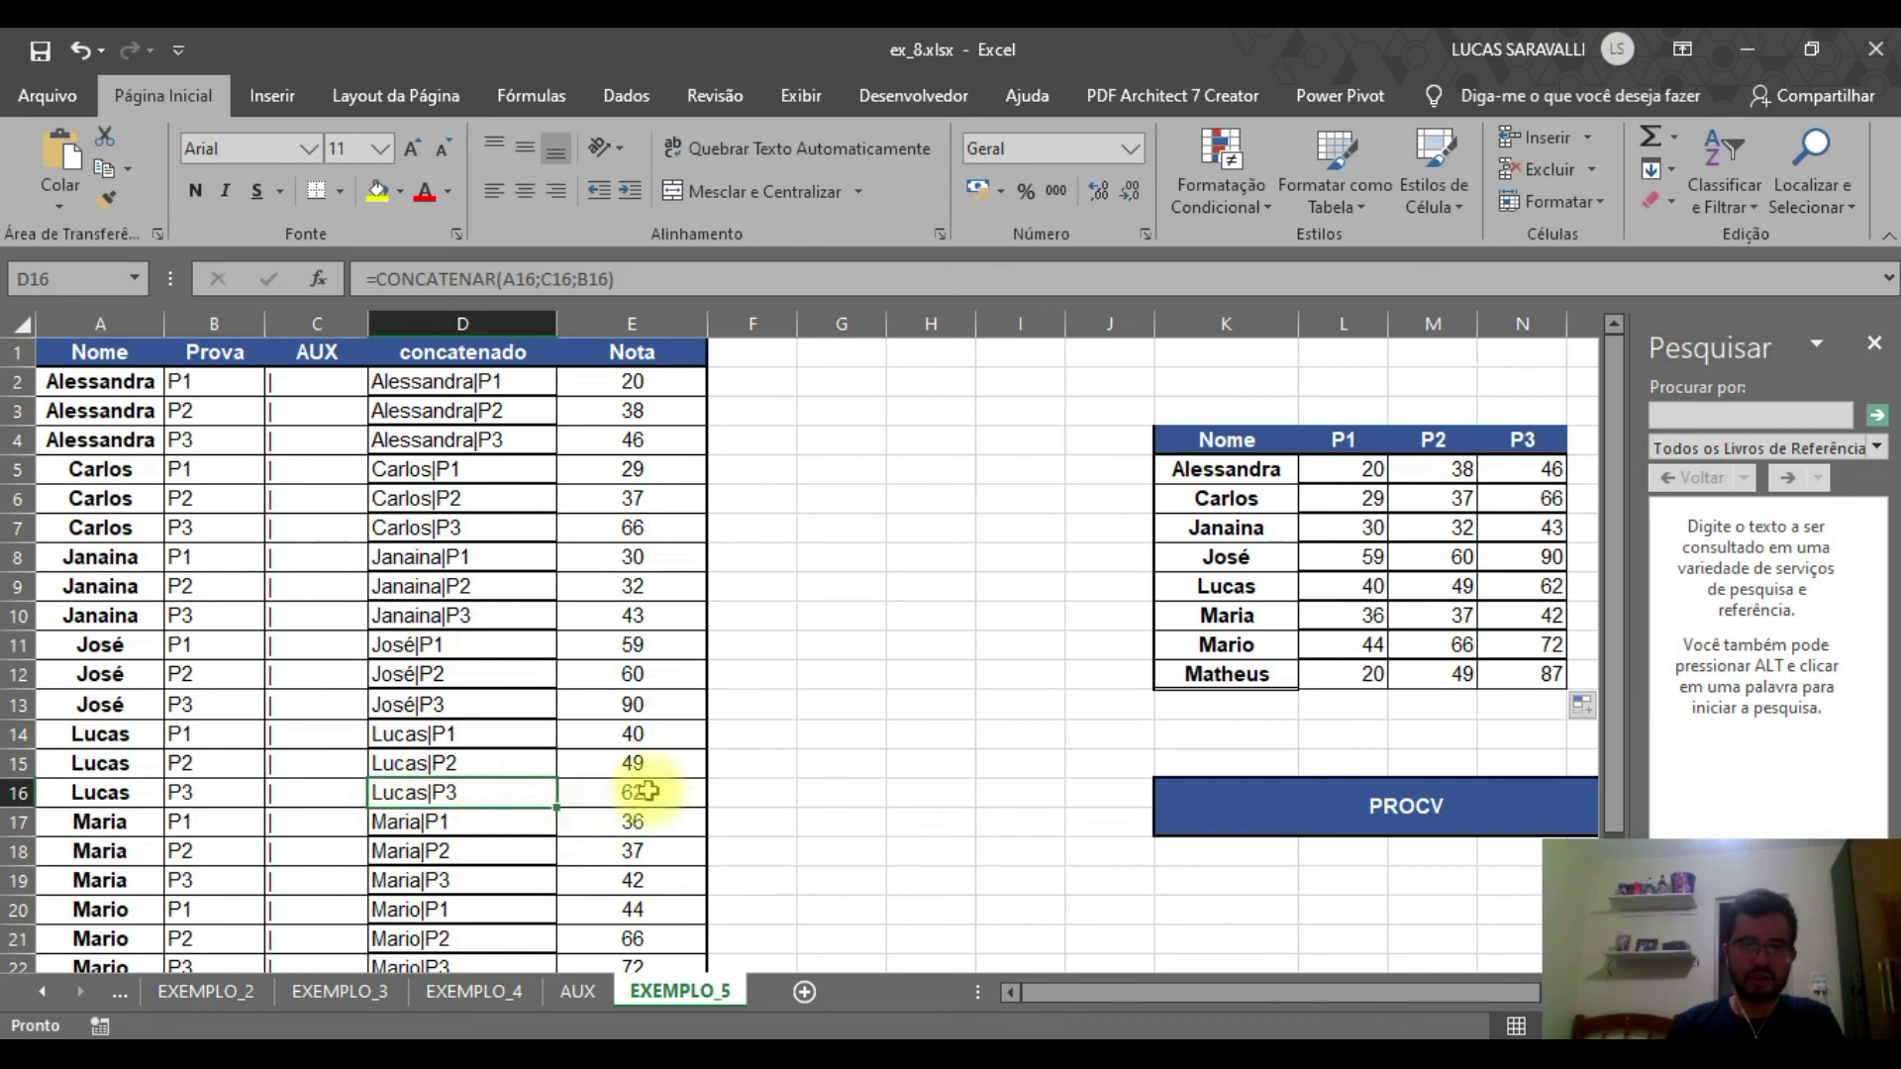
left_click(1234, 586)
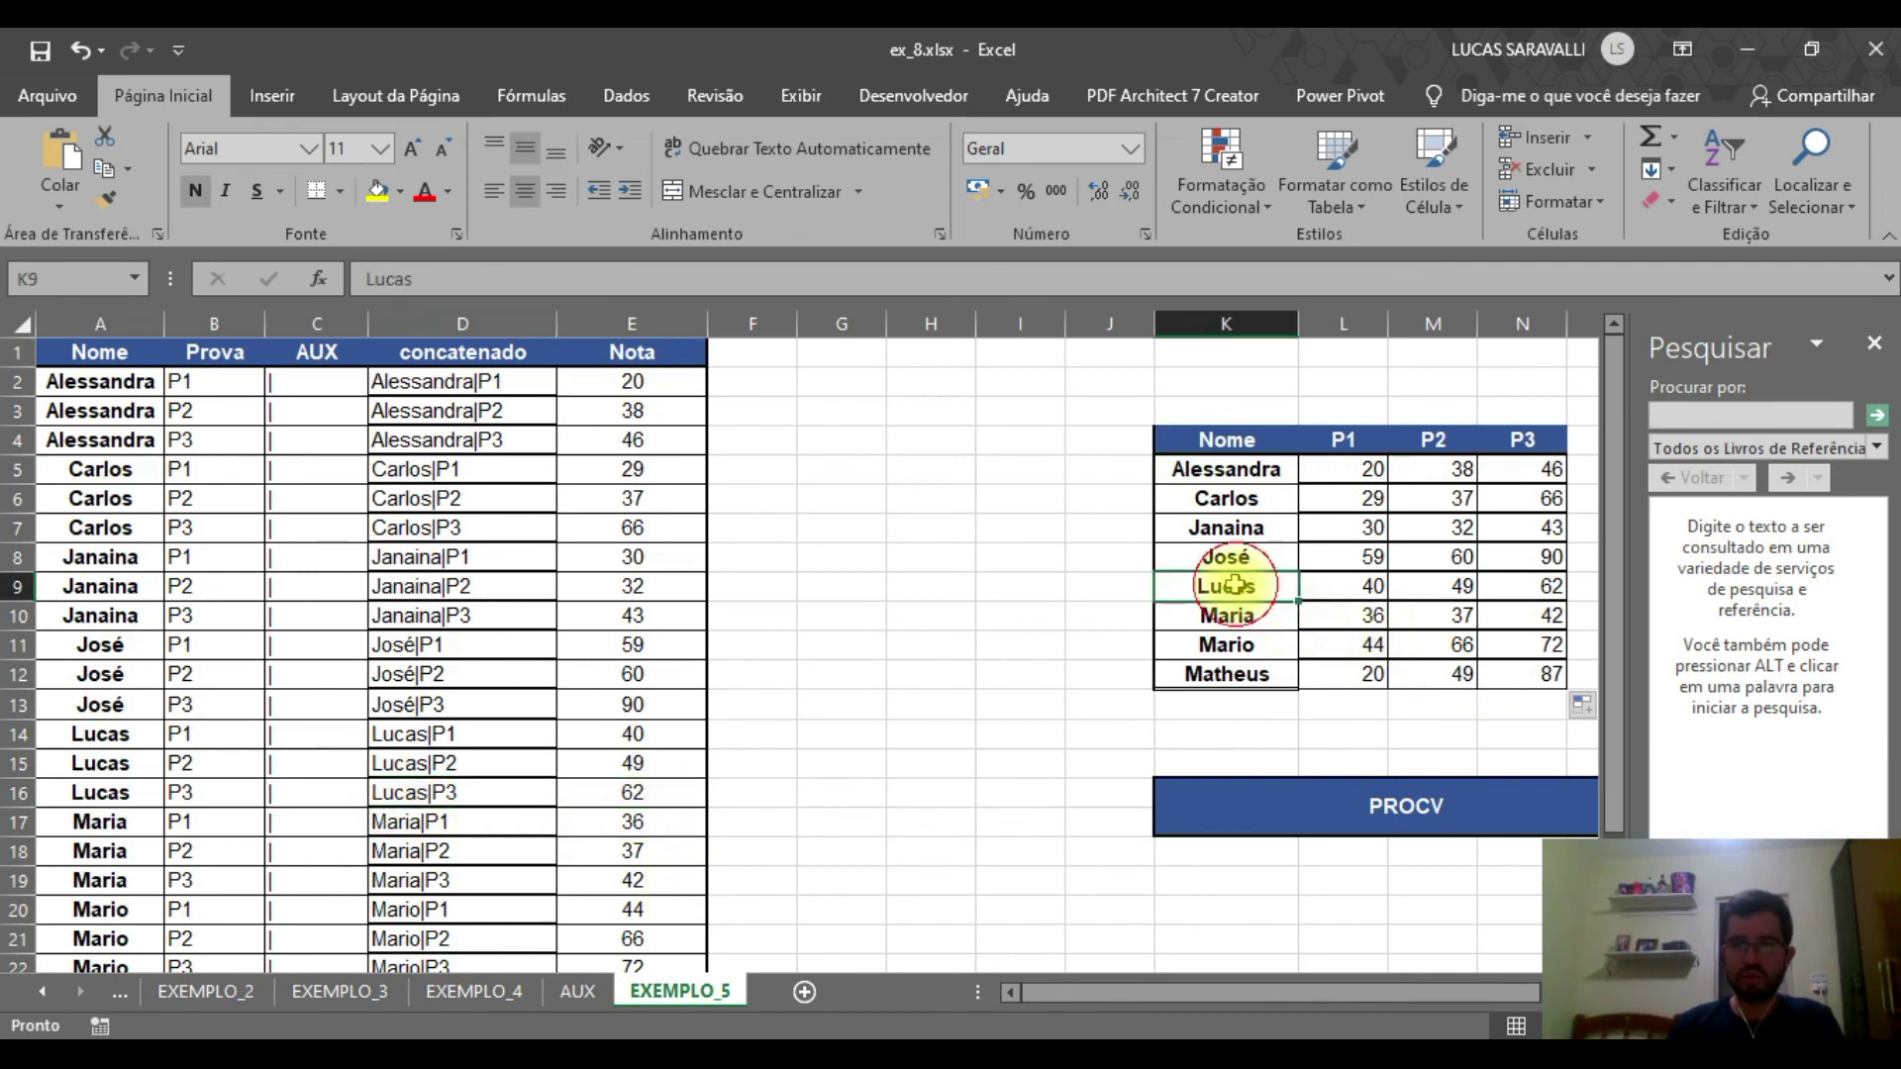
left_click(1539, 579)
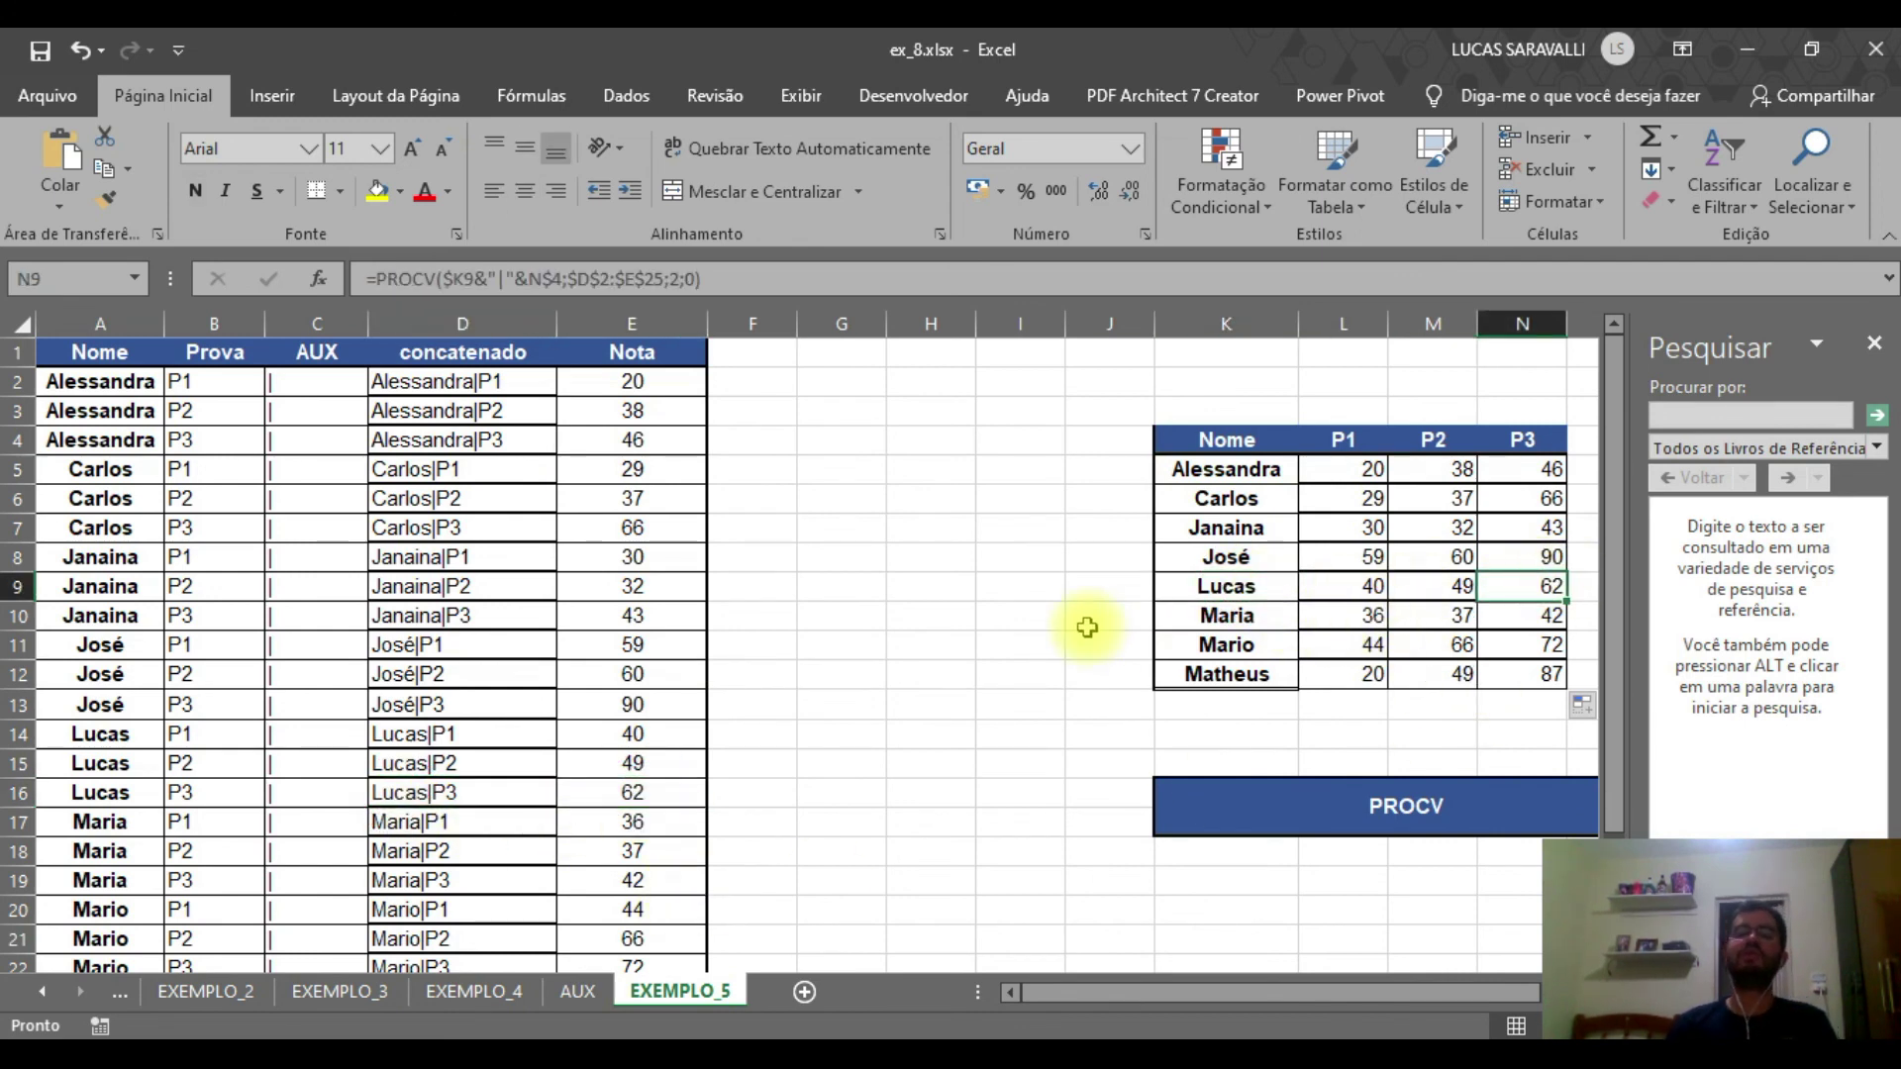